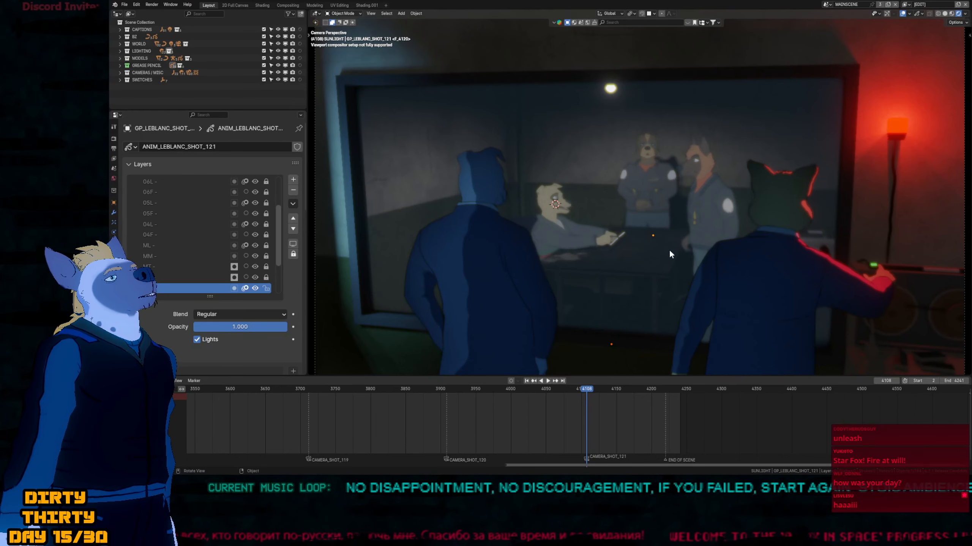
Move the GP_LEBLANC_SHOT_121 grease pencil object by about -0.97 in X, 3.58 in Y and -1.70 in Z.
{"action": "key", "text": "g"}
{"action": "left_click", "coordinate": [619, 294]}
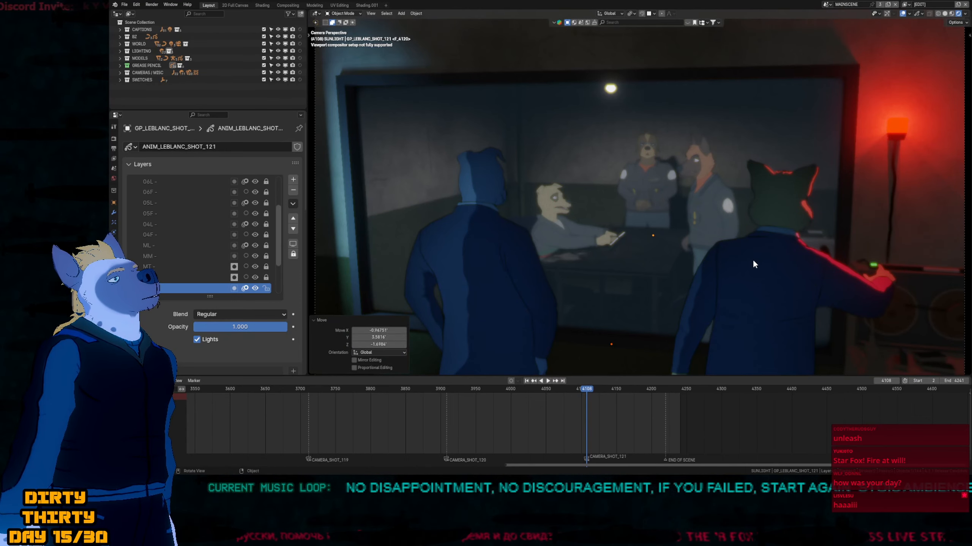
{"action": "middle_click_drag", "start_coordinate": [752, 259], "coordinate": [793, 203]}
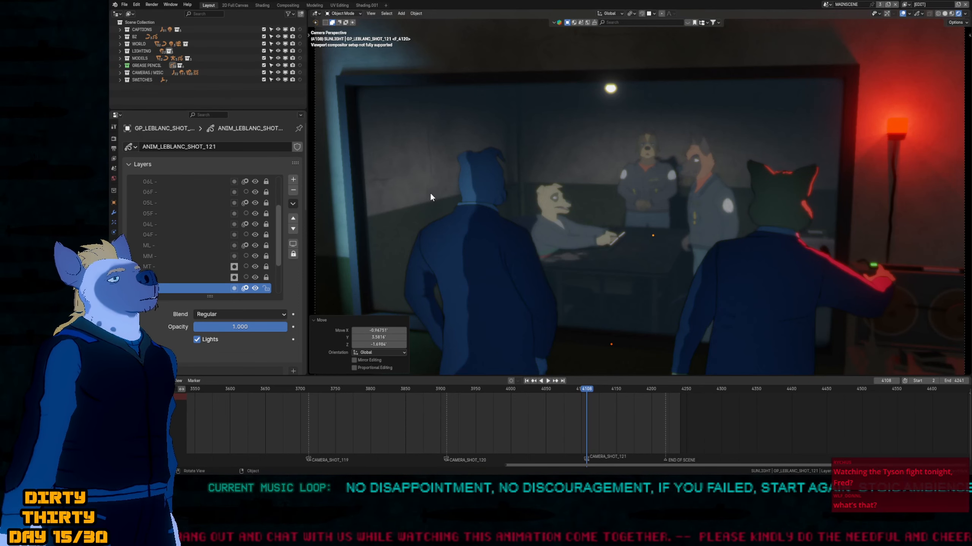
{"action": "left_click", "coordinate": [624, 211]}
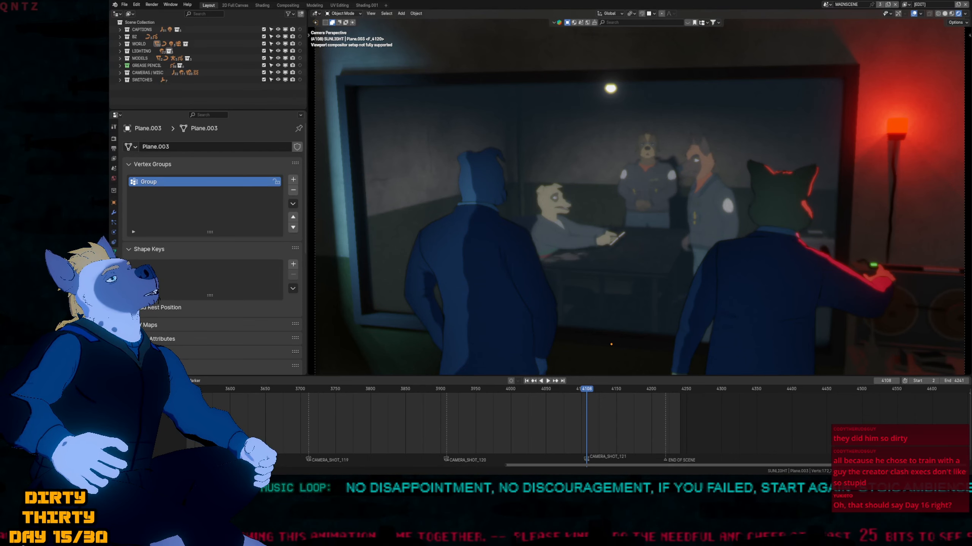
Check the list of pending shots in the text notes and return to Blender.
{"action": "key", "text": "alt+Tab"}
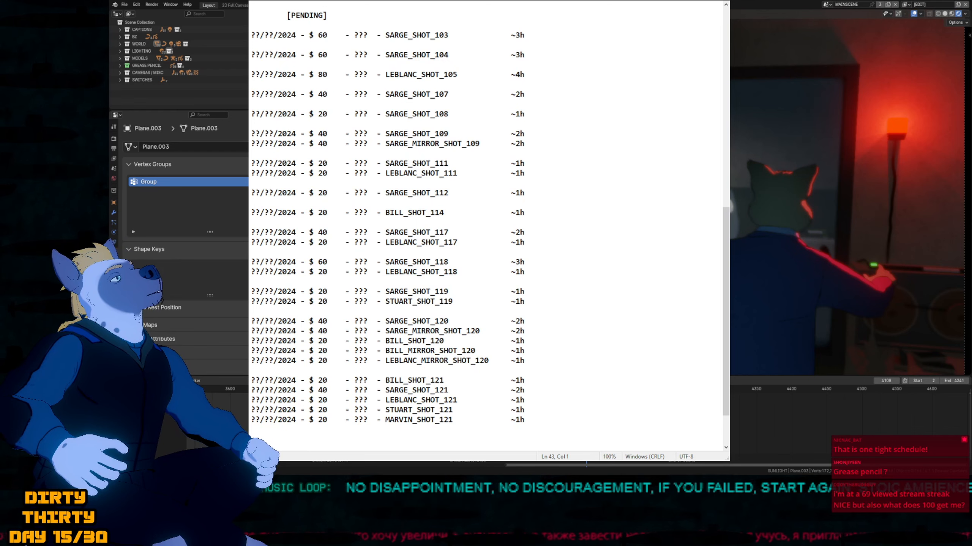
{"action": "key", "text": "alt+Tab"}
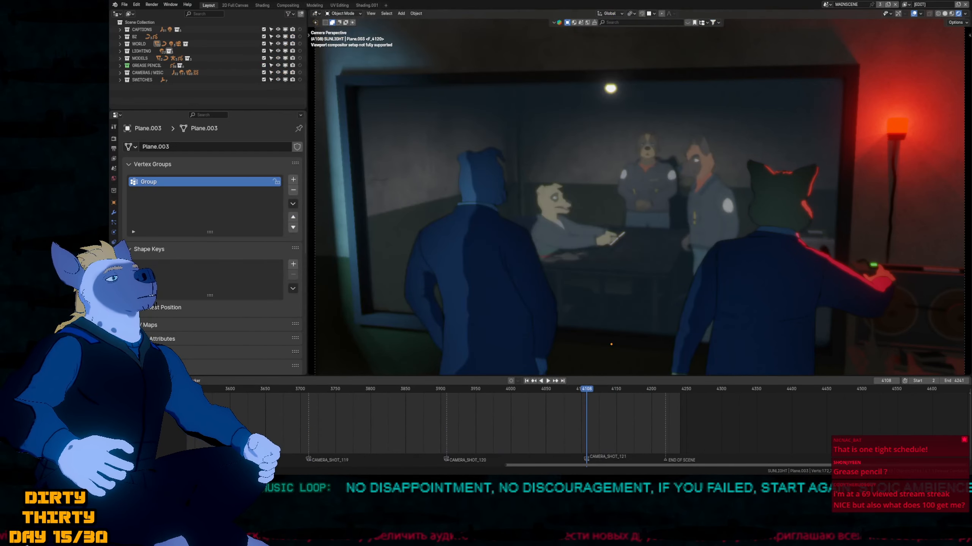
Review the scene from frame 3802 back to camera shot 118, checking the set from behind as well as through the camera.
{"action": "left_click_drag", "start_coordinate": [536, 388], "coordinate": [371, 411]}
{"action": "key", "text": "space"}
{"action": "key", "text": "space"}
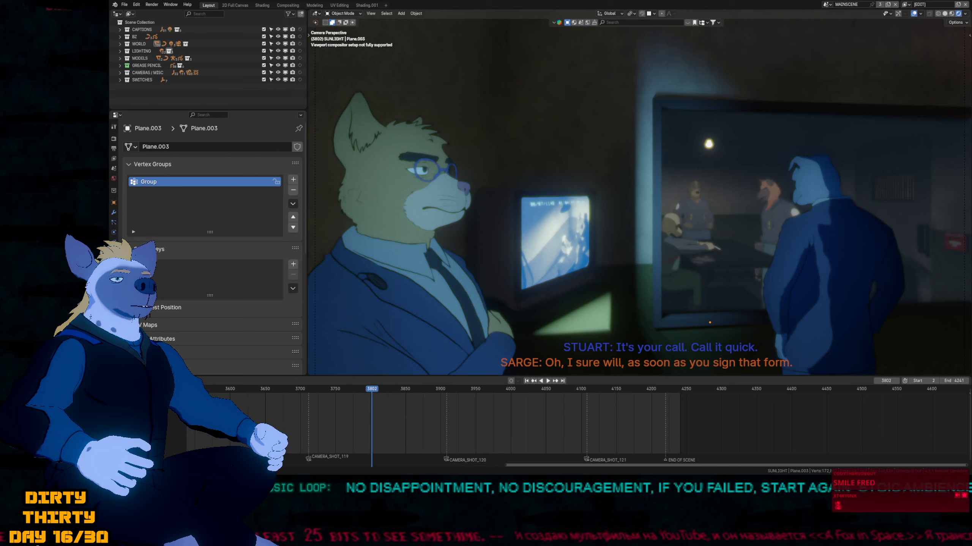
{"action": "key", "text": "Down"}
{"action": "key", "text": "Up"}
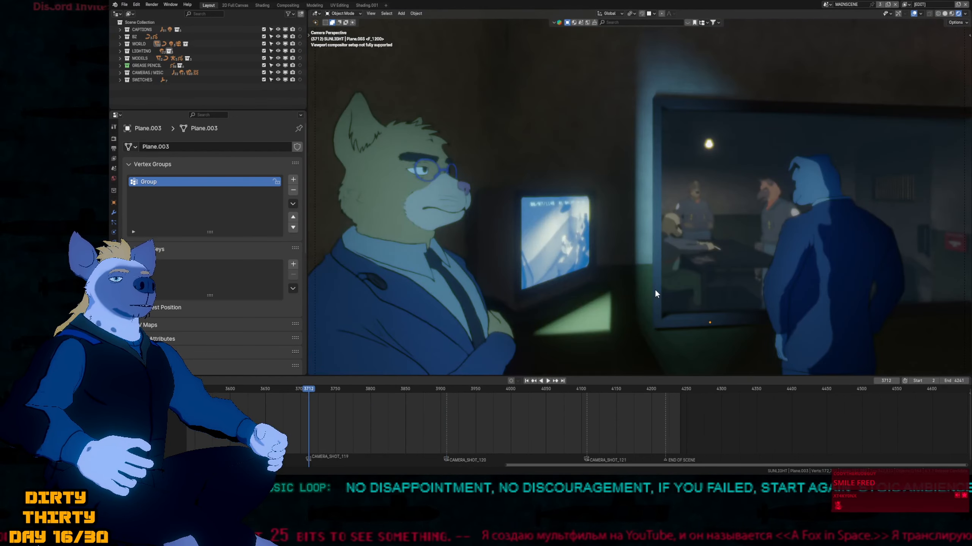
{"action": "key", "text": "Down"}
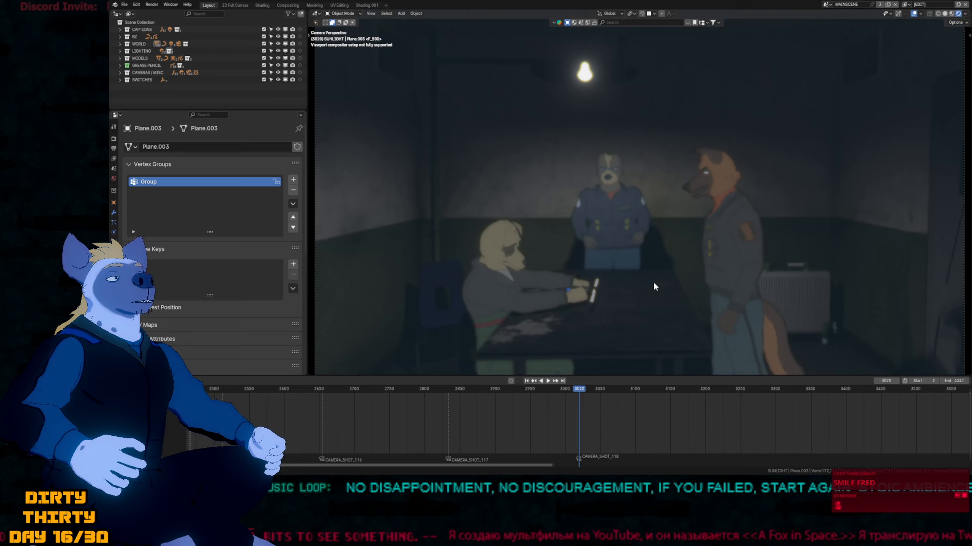
{"action": "key", "text": "ctrl+KP_1"}
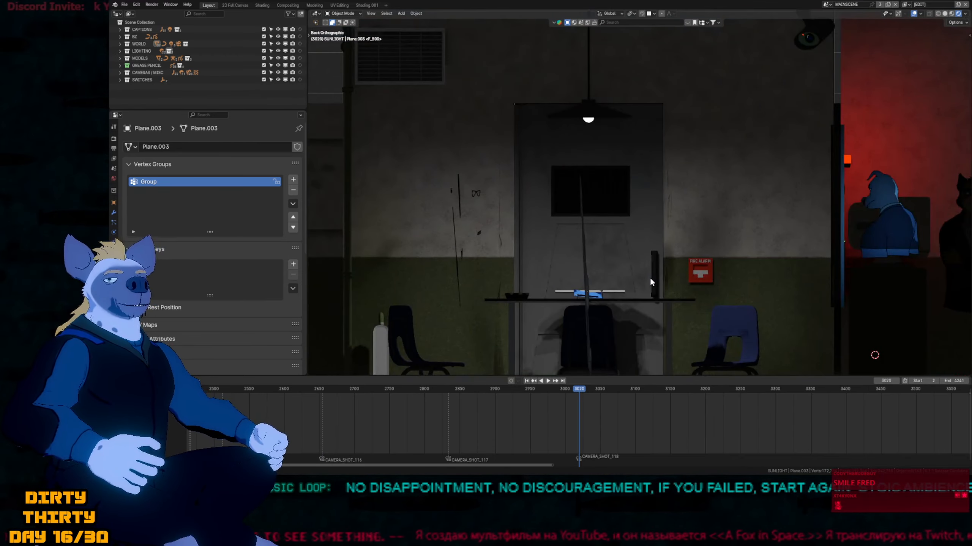
{"action": "key", "text": "KP_0"}
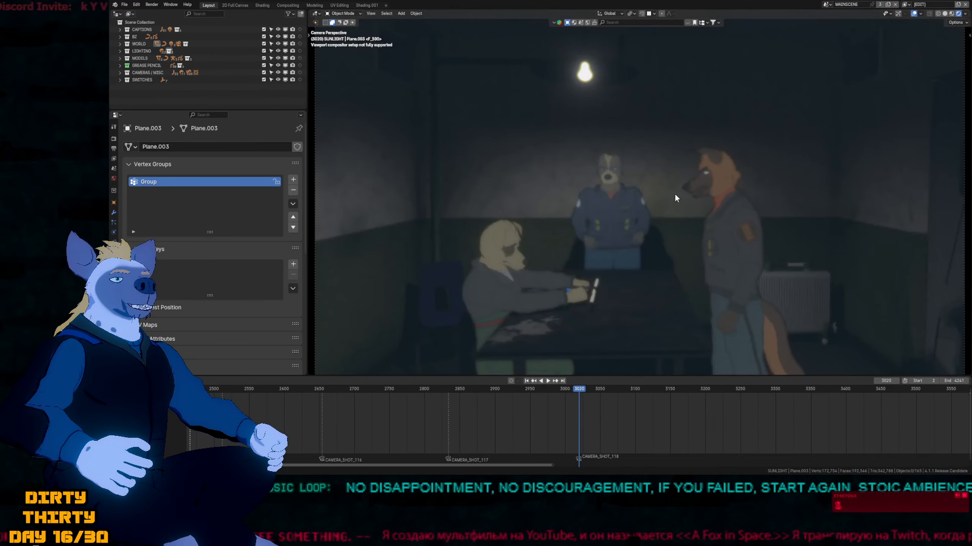
Open the program preferences.
{"action": "left_click", "coordinate": [136, 4]}
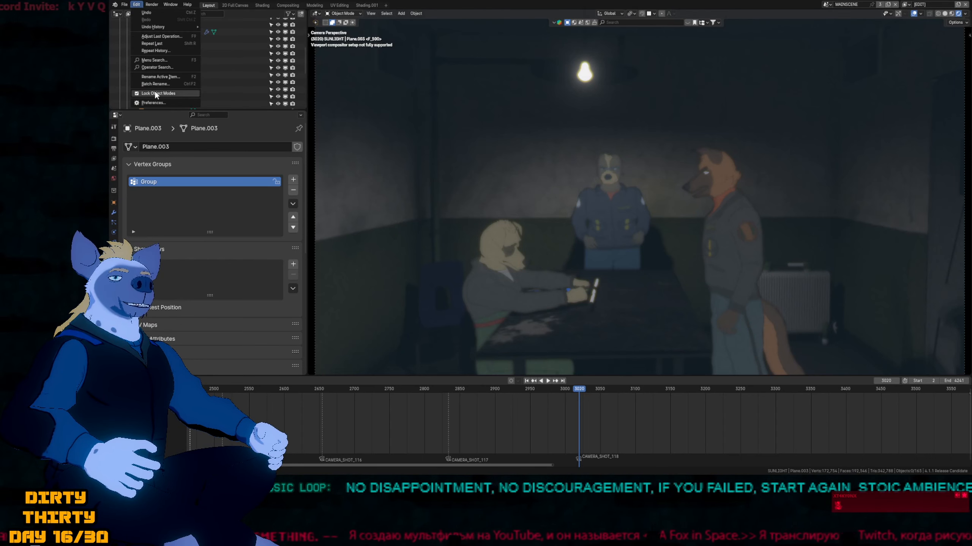
{"action": "left_click", "coordinate": [158, 103]}
{"action": "left_click", "coordinate": [137, 4]}
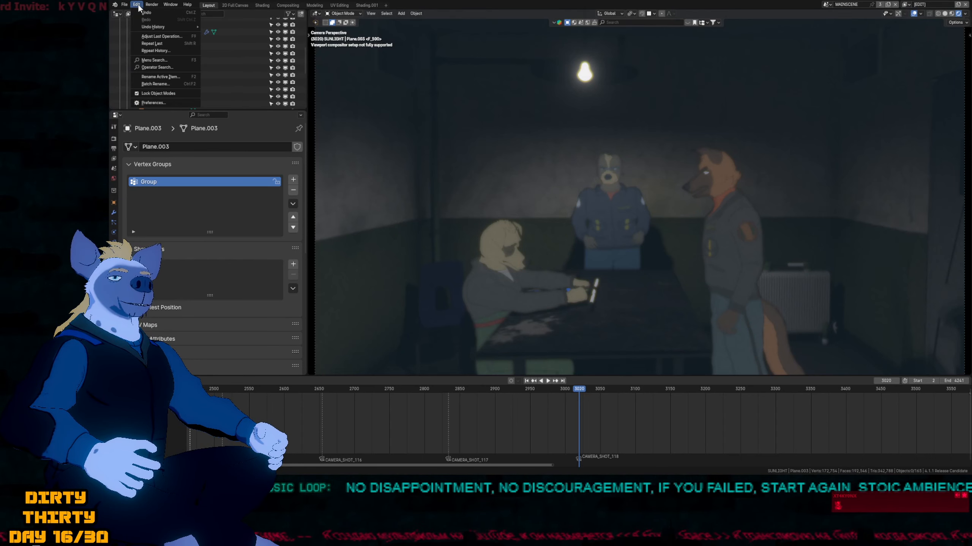
{"action": "left_click", "coordinate": [155, 102]}
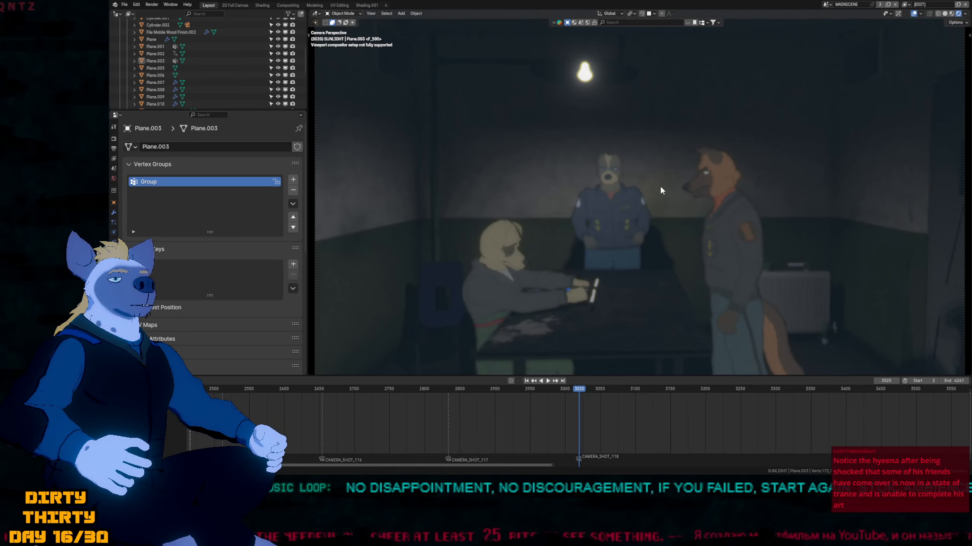
Examine the interrogation room of shot 118 from a free side view and go back to camera shot 117.
{"action": "middle_click_drag", "start_coordinate": [662, 190], "coordinate": [882, 183]}
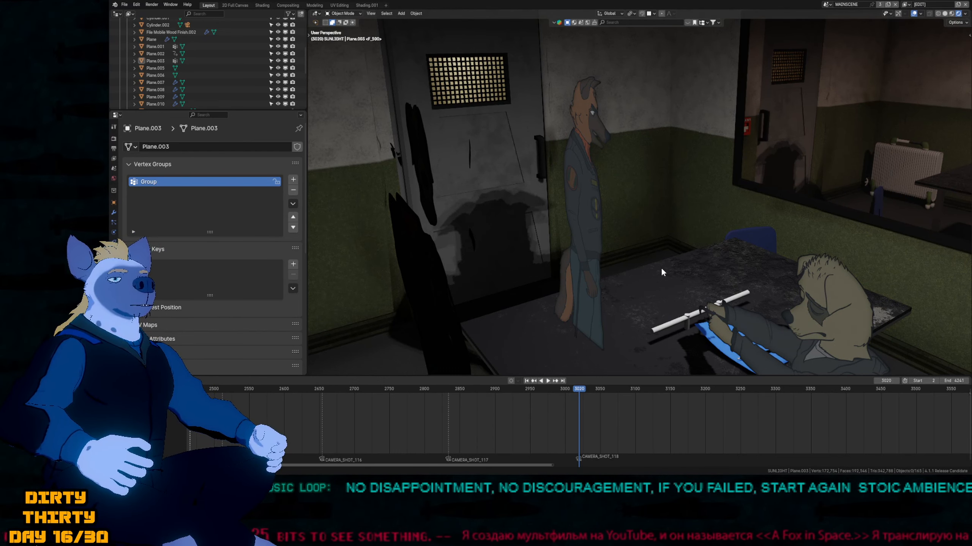
{"action": "key", "text": "KP_0"}
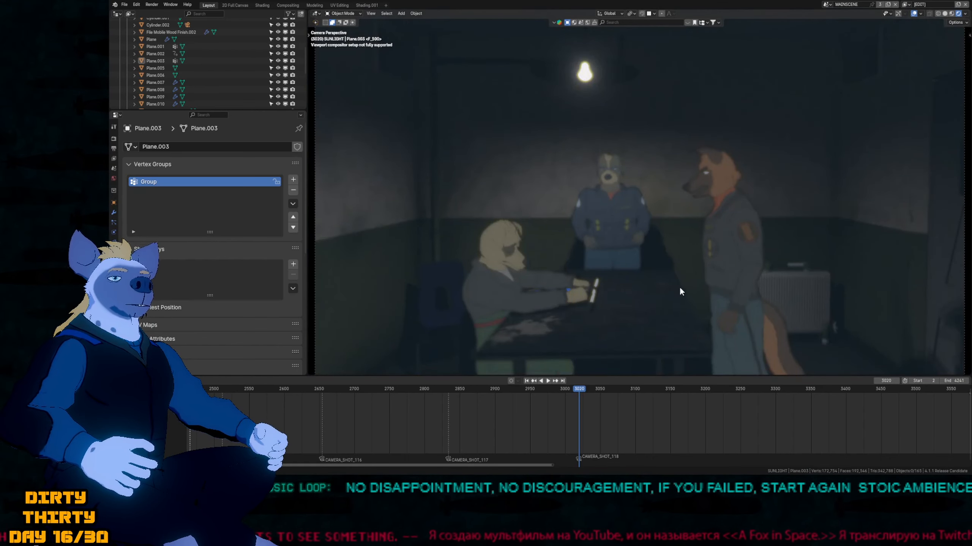
{"action": "key", "text": "Down"}
{"action": "key", "text": "Down"}
{"action": "key", "text": "Up"}
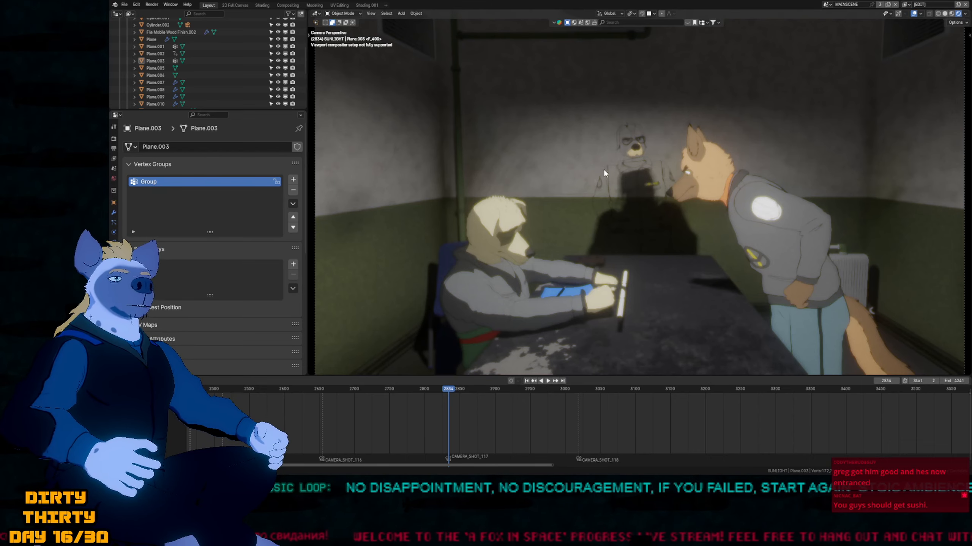
Select LeBlanc's grease pencil figure in shot 117 and examine its line work up close.
{"action": "left_click", "coordinate": [630, 147]}
{"action": "left_click", "coordinate": [629, 146]}
{"action": "left_click", "coordinate": [629, 146]}
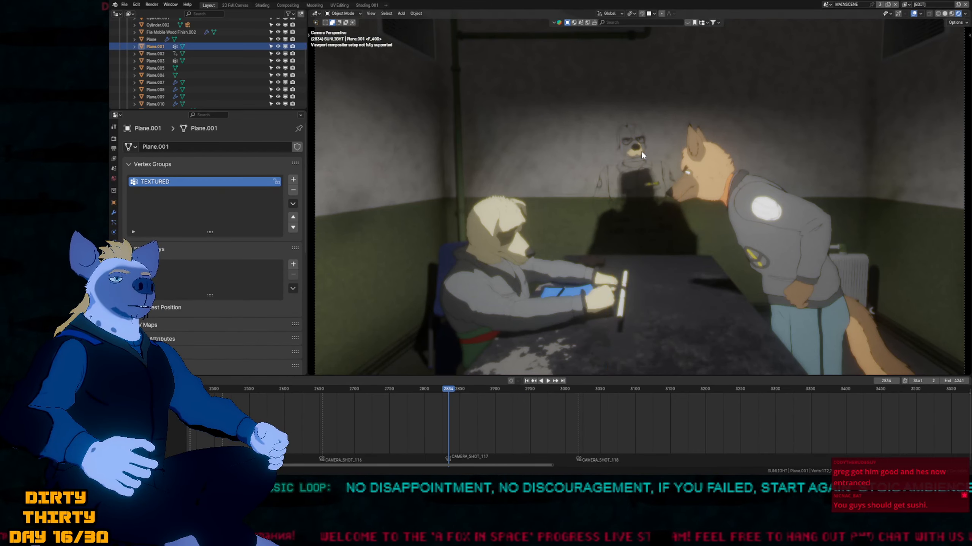
{"action": "left_click", "coordinate": [641, 152]}
{"action": "scroll", "coordinate": [641, 151], "scroll_direction": "up", "scroll_amount": 5}
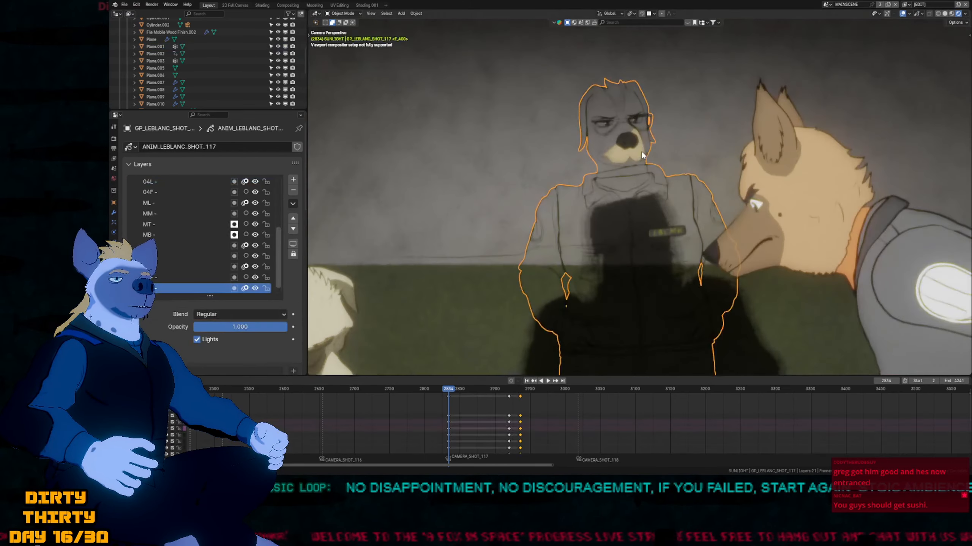
{"action": "scroll", "coordinate": [641, 152], "scroll_direction": "up", "scroll_amount": 8}
{"action": "scroll", "coordinate": [641, 152], "scroll_direction": "down", "scroll_amount": 8}
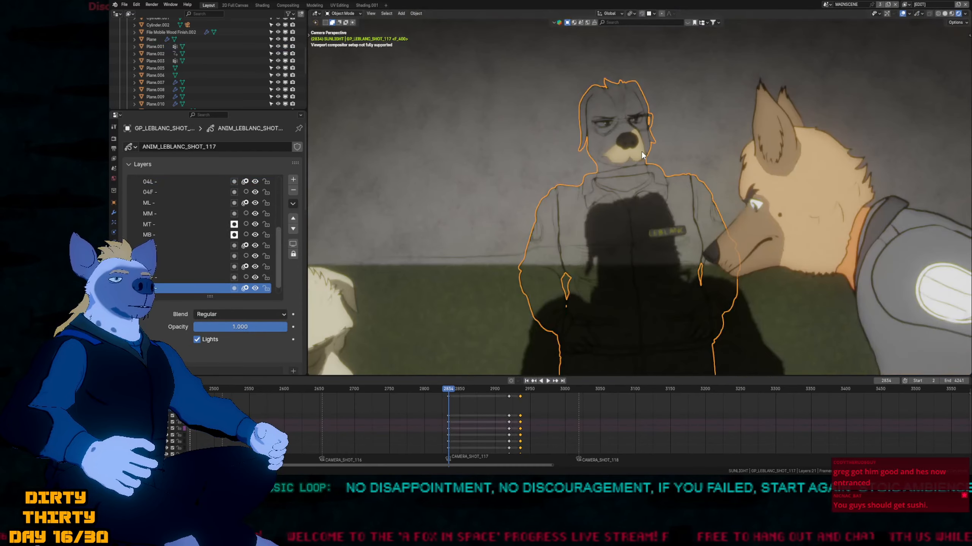
{"action": "scroll", "coordinate": [620, 226], "scroll_direction": "up", "scroll_amount": 3}
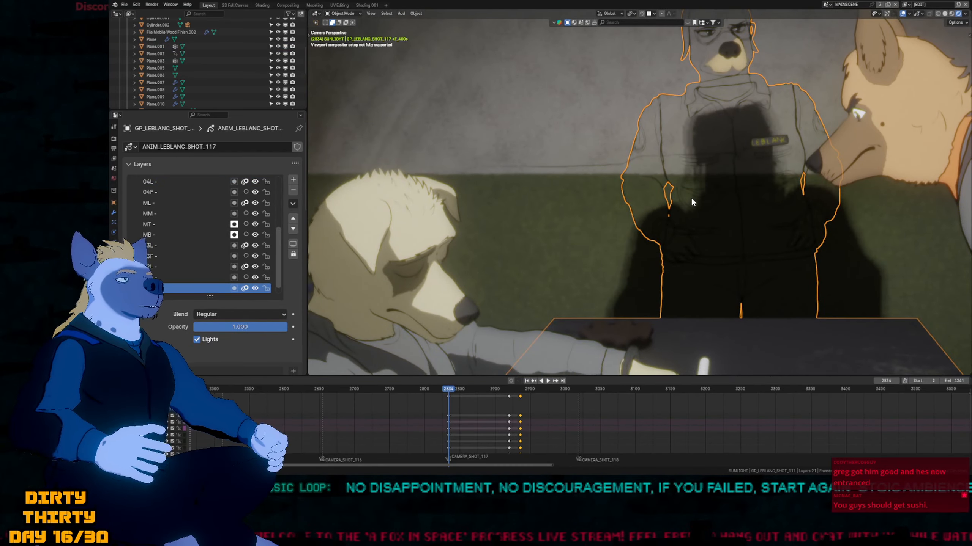
{"action": "scroll", "coordinate": [691, 197], "scroll_direction": "down", "scroll_amount": 3}
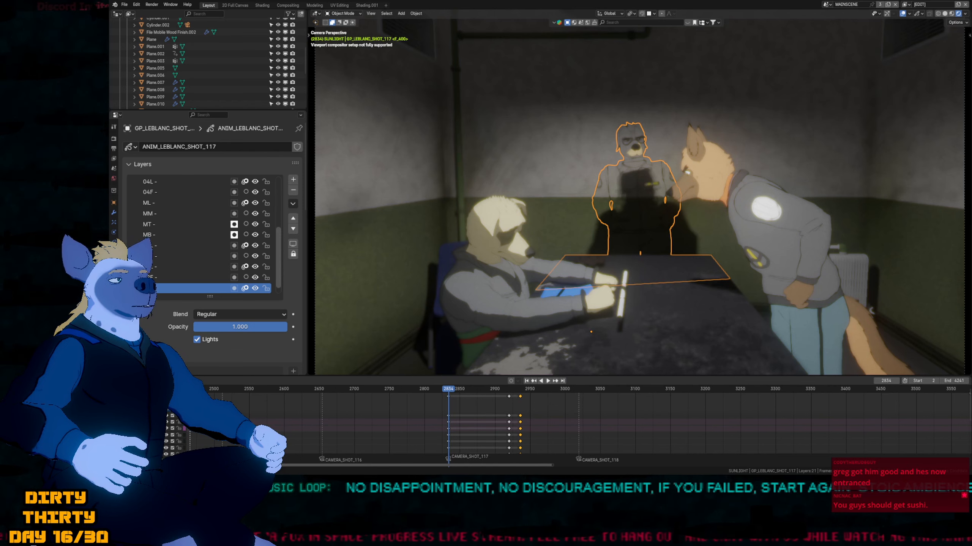
{"action": "scroll", "coordinate": [595, 279], "scroll_direction": "down", "scroll_amount": 2}
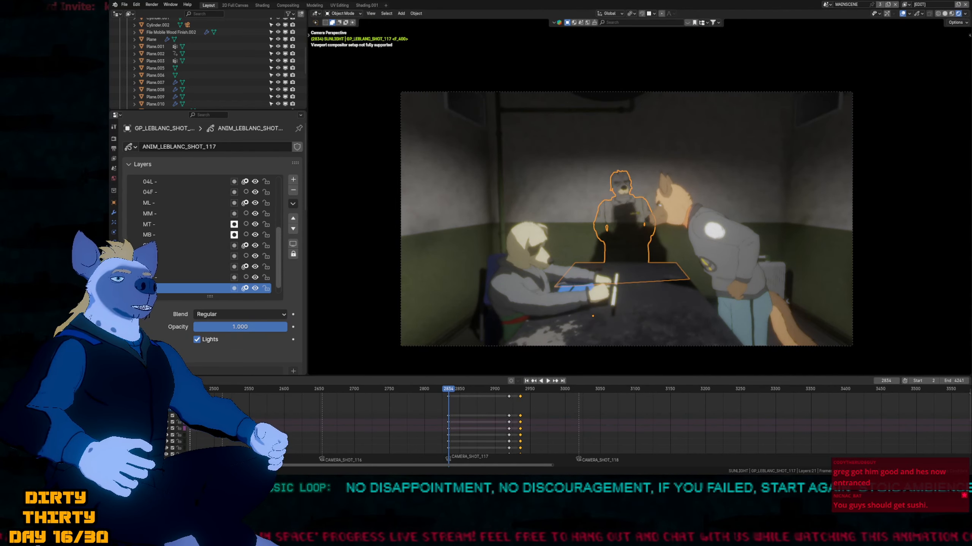
{"action": "left_click", "coordinate": [608, 76]}
{"action": "scroll", "coordinate": [608, 76], "scroll_direction": "up", "scroll_amount": 2}
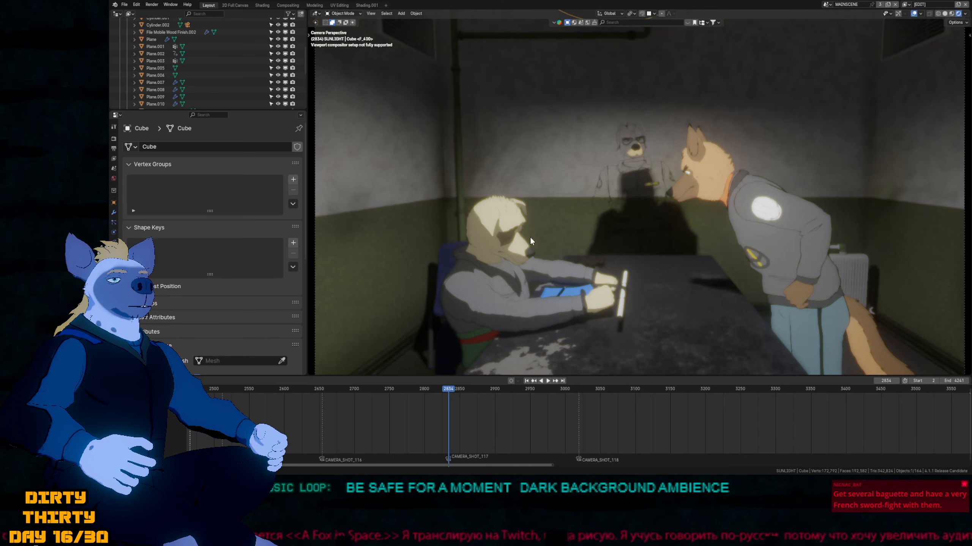
Step between camera shots 116 and 117 to compare them.
{"action": "key", "text": "Down"}
{"action": "key", "text": "Down"}
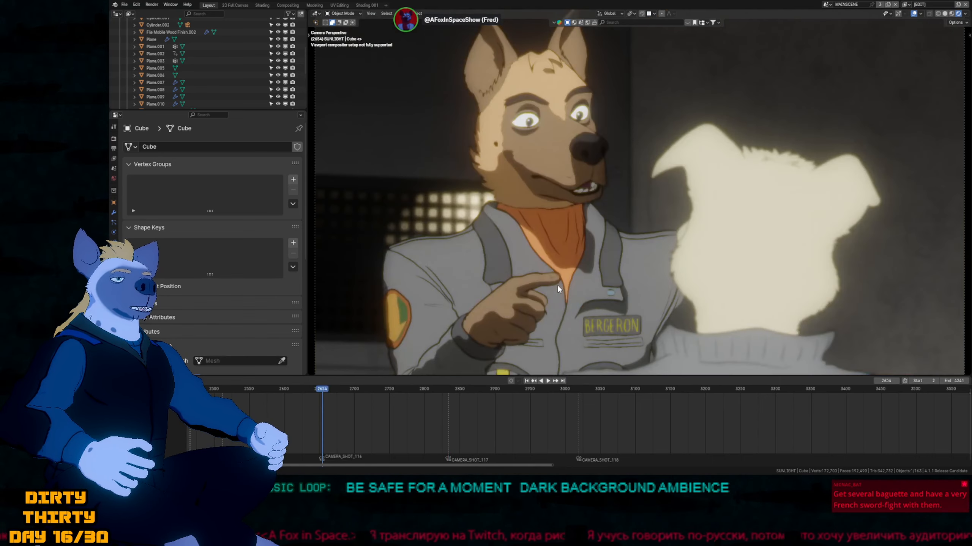
{"action": "key", "text": "Up"}
{"action": "key", "text": "Down"}
{"action": "key", "text": "Up"}
{"action": "key", "text": "Up"}
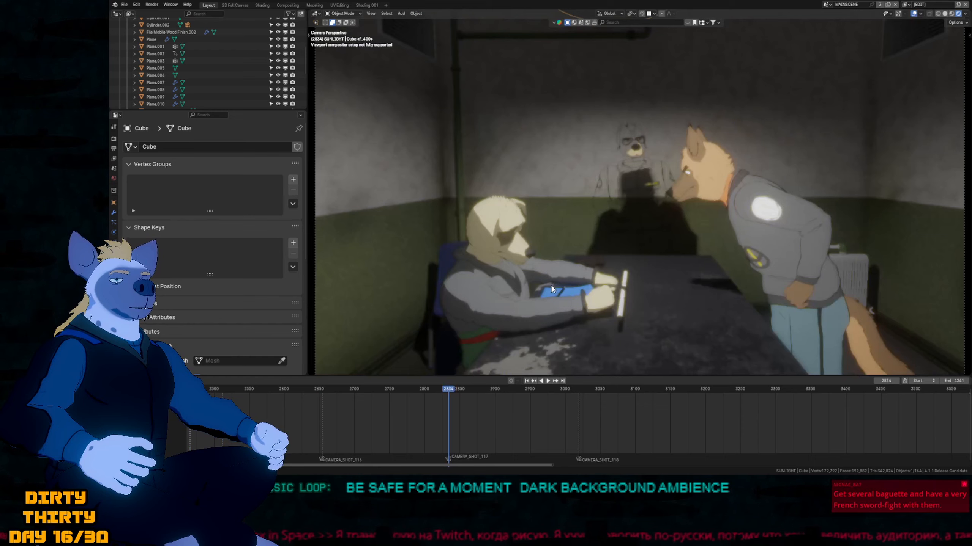
Switch the viewport to Solid shading and go back through the timeline markers to camera shot 110 at frame 1566.
{"action": "key", "text": "Down"}
{"action": "key", "text": "z"}
{"action": "left_click", "coordinate": [578, 241]}
{"action": "key", "text": "Down"}
{"action": "key", "text": "Down"}
{"action": "key", "text": "Down"}
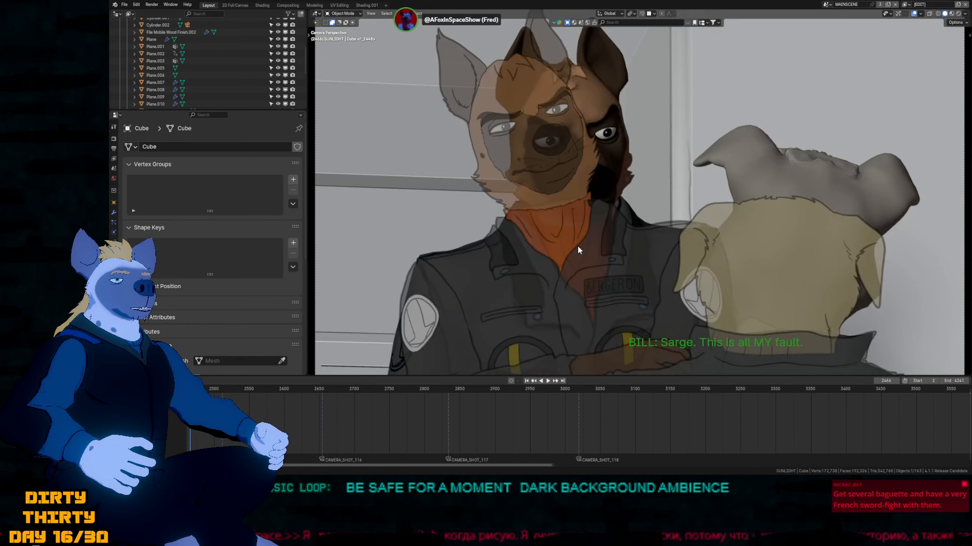
{"action": "key", "text": "Down"}
{"action": "key", "text": "Down"}
{"action": "key", "text": "Down"}
{"action": "key", "text": "Down"}
{"action": "key", "text": "Down"}
{"action": "key", "text": "Down"}
{"action": "key", "text": "Down"}
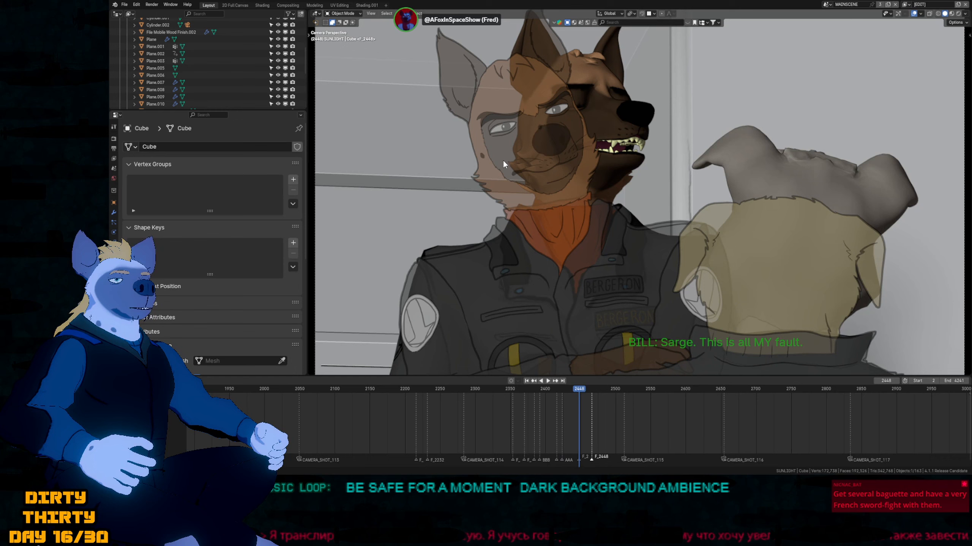
{"action": "key", "text": "Down"}
{"action": "key", "text": "Down"}
{"action": "key", "text": "Down"}
{"action": "key", "text": "Down"}
{"action": "key", "text": "Down"}
{"action": "key", "text": "Down"}
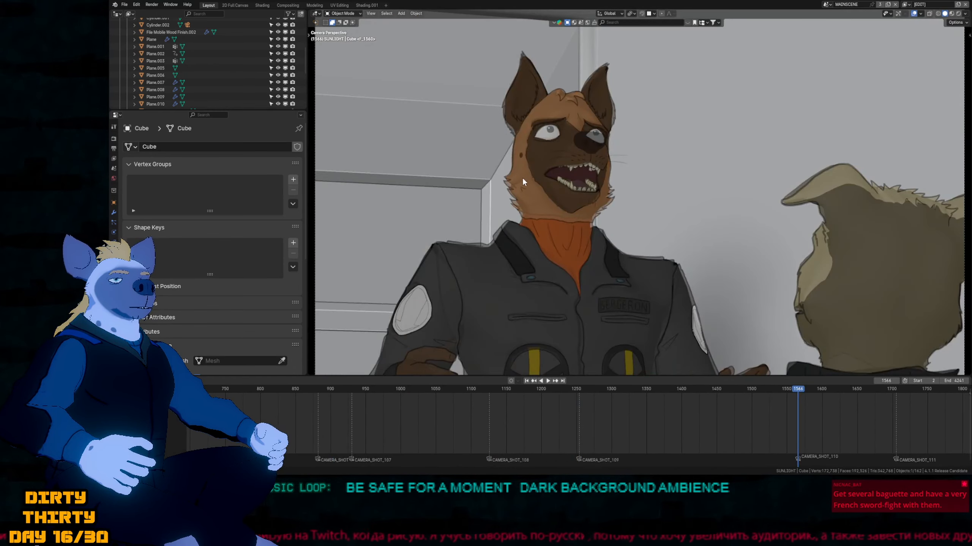
Select Sarge's grease pencil figure in shot 110 and check its object name.
{"action": "left_click", "coordinate": [523, 183]}
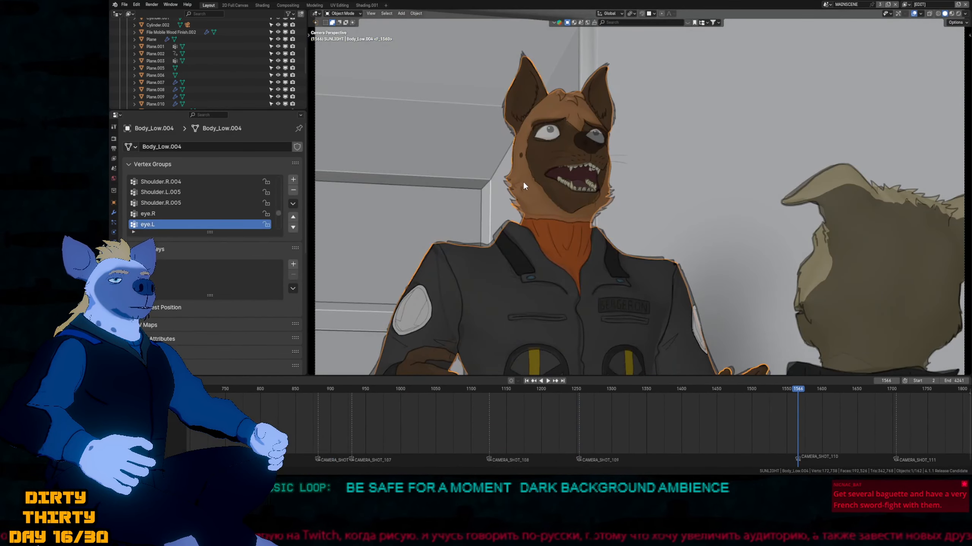
{"action": "key", "text": "F2"}
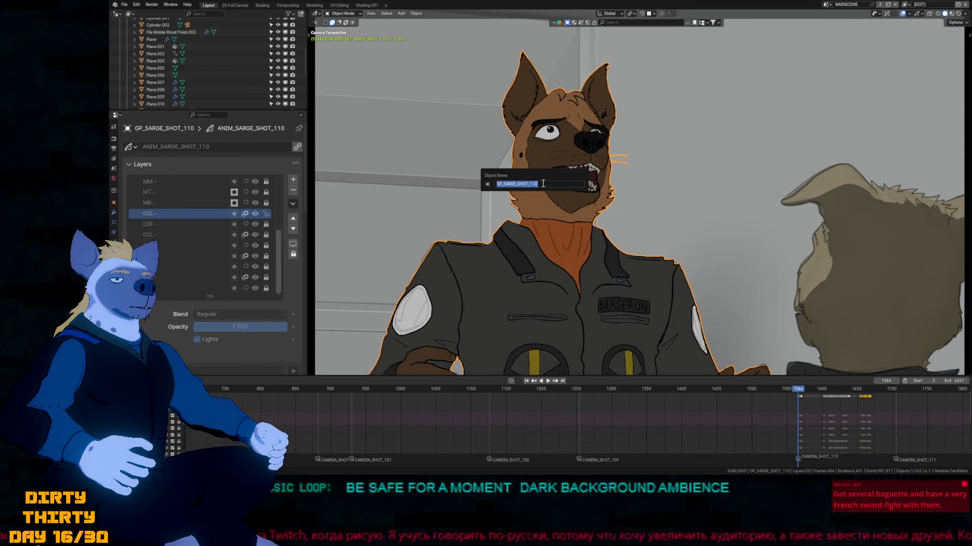
{"action": "key", "text": "Return"}
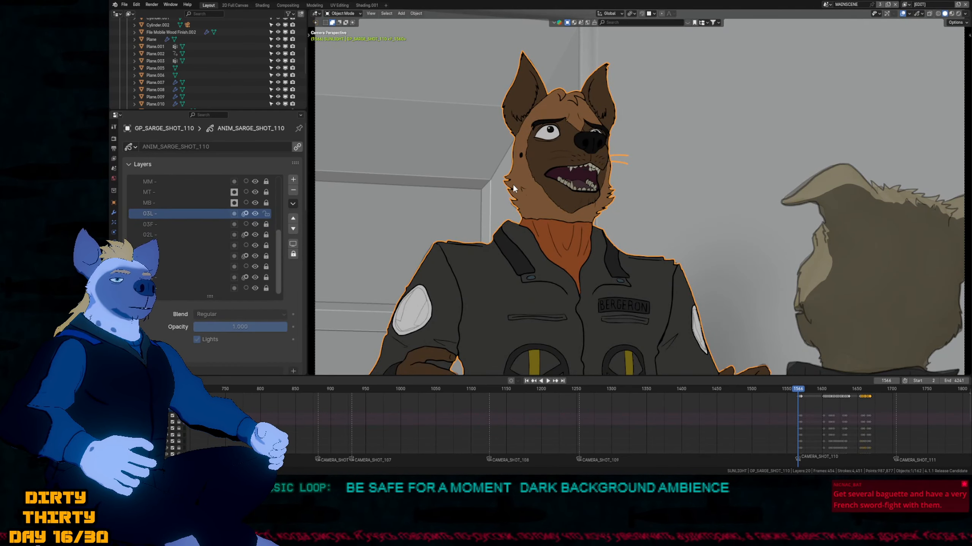
{"action": "key", "text": "F2"}
{"action": "key", "text": "Return"}
Open the recent file SARGE_SHOT_110.blend.
{"action": "key", "text": "ctrl+shift+o"}
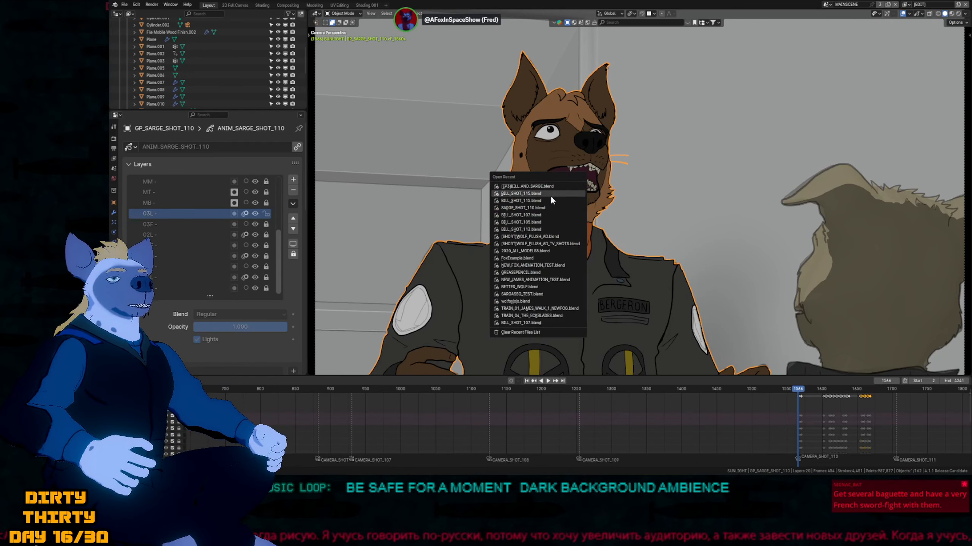
{"action": "left_click", "coordinate": [549, 205]}
{"action": "left_click", "coordinate": [519, 249]}
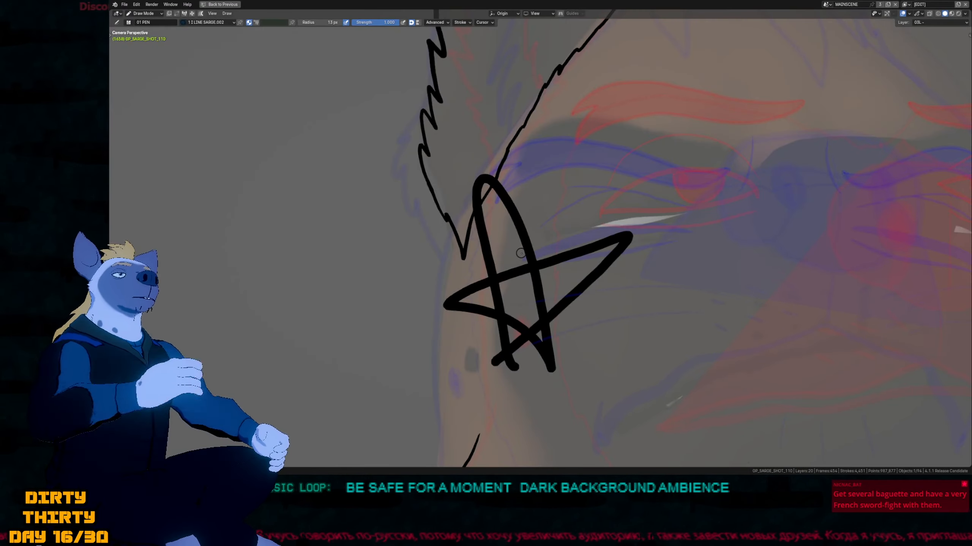
Erase the star scribble over Sarge's cheek and return to the drawing tool.
{"action": "scroll", "coordinate": [530, 234], "scroll_direction": "down", "scroll_amount": 4}
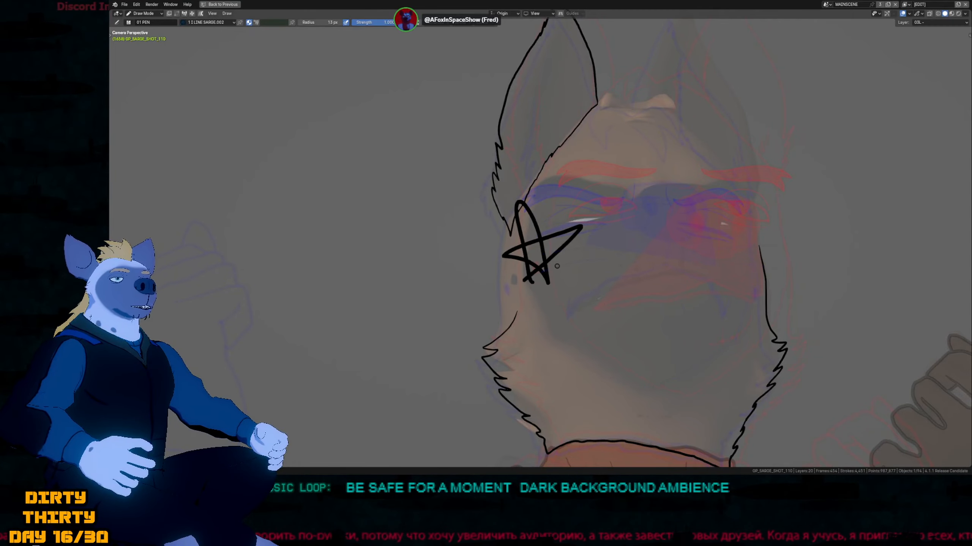
{"action": "mouse_move", "coordinate": [557, 266]}
{"action": "middle_mouse_down", "text": "shift"}
{"action": "mouse_move", "coordinate": [480, 277]}
{"action": "mouse_move", "coordinate": [509, 275]}
{"action": "mouse_move", "coordinate": [515, 259]}
{"action": "middle_mouse_up", "text": "shift"}
{"action": "key", "text": "e"}
{"action": "left_click", "coordinate": [469, 264]}
{"action": "key", "text": "d"}
{"action": "middle_click_drag", "start_coordinate": [509, 328], "coordinate": [569, 257], "text": "shift"}
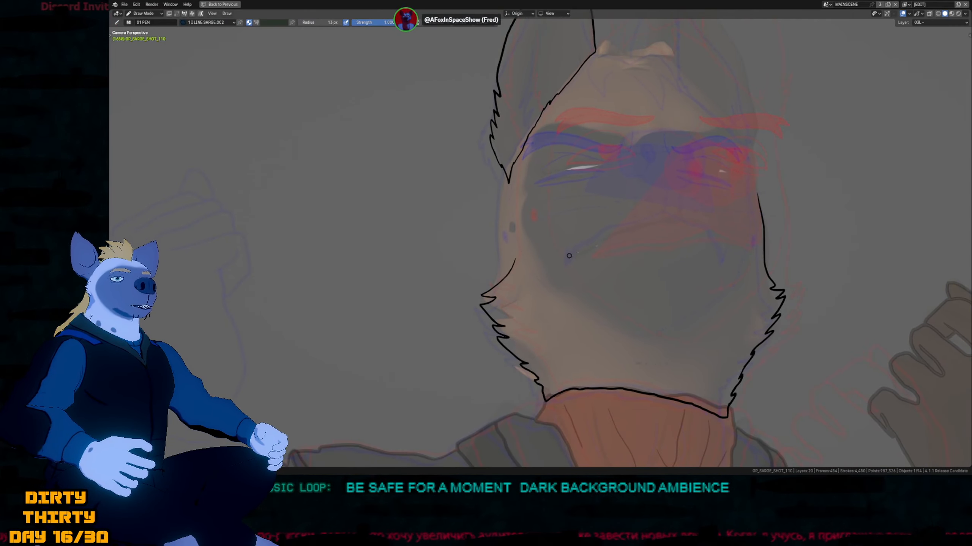
Find the drawing layer holding Sarge's head outline, select the outline strokes in Edit Mode and move them to layer 02L.
{"action": "key", "text": "shift+alt+z"}
{"action": "key", "text": "shift+alt+z"}
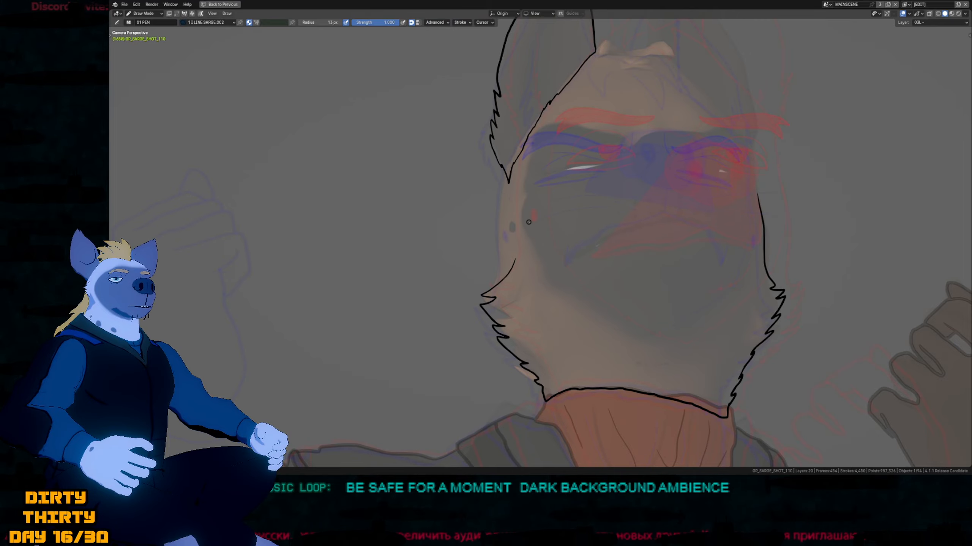
{"action": "key", "text": "2"}
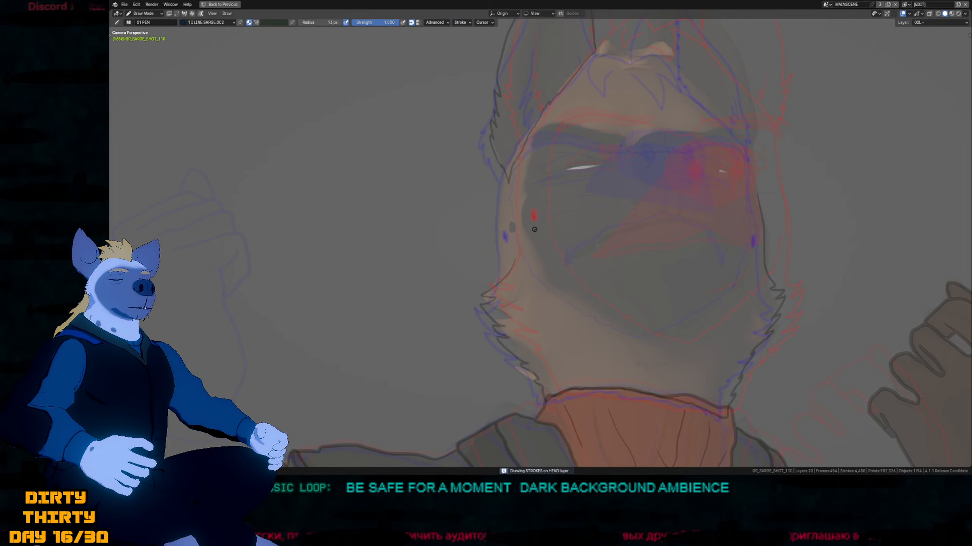
{"action": "scroll", "coordinate": [533, 229], "scroll_direction": "up", "scroll_amount": 2}
{"action": "key", "text": "3"}
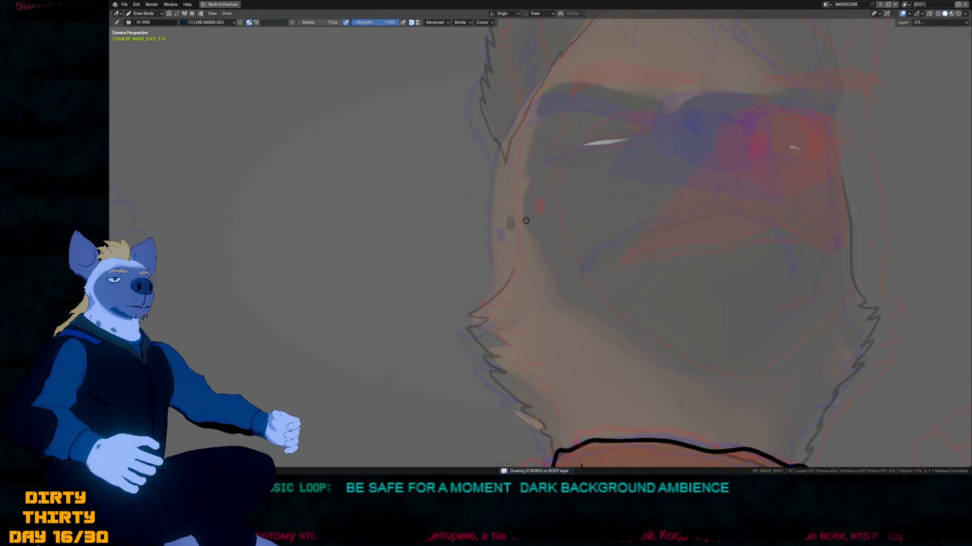
{"action": "middle_click_drag", "start_coordinate": [575, 217], "coordinate": [665, 278], "text": "ctrl"}
{"action": "key", "text": "Tab"}
{"action": "mouse_move", "coordinate": [757, 275]}
{"action": "left_mouse_down"}
{"action": "mouse_move", "coordinate": [691, 340]}
{"action": "mouse_move", "coordinate": [755, 149]}
{"action": "left_mouse_up"}
{"action": "key", "text": "n"}
{"action": "key", "text": "n"}
{"action": "key", "text": "m"}
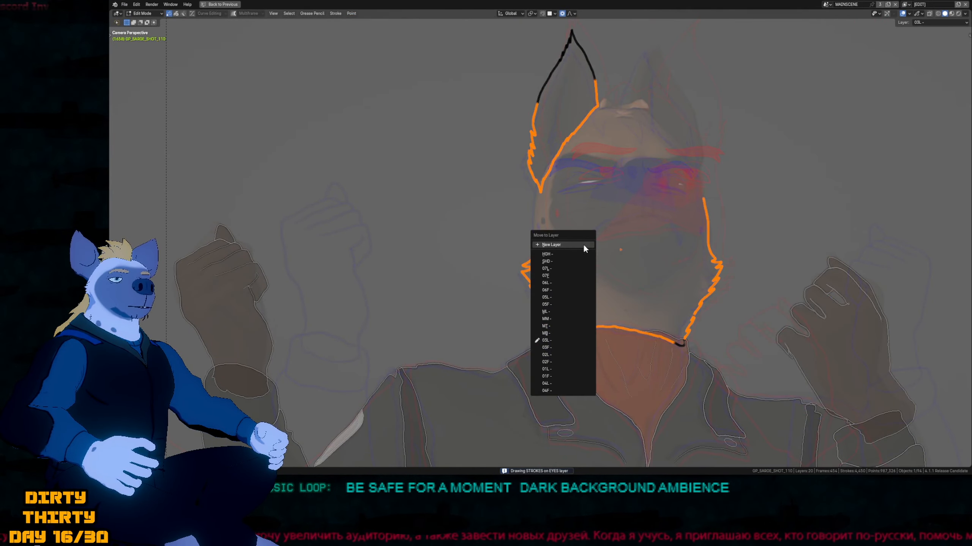
{"action": "left_click", "coordinate": [555, 354]}
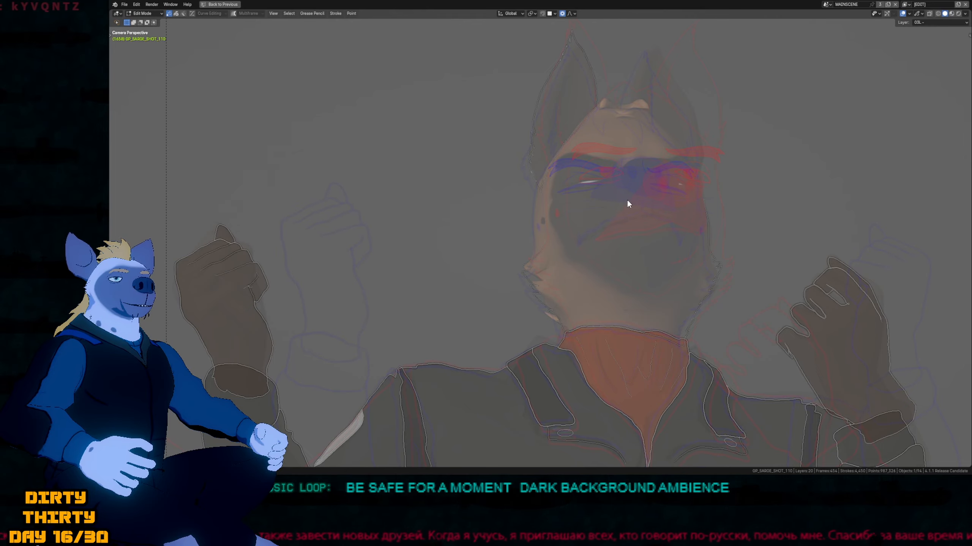
Return to drawing on the head layer and step through the neighbouring keyframes to compare Sarge's head lines.
{"action": "mouse_move", "coordinate": [628, 201]}
{"action": "middle_mouse_down", "text": "shift"}
{"action": "mouse_move", "coordinate": [566, 229]}
{"action": "mouse_move", "coordinate": [574, 219]}
{"action": "middle_mouse_up", "text": "shift"}
{"action": "key", "text": "2"}
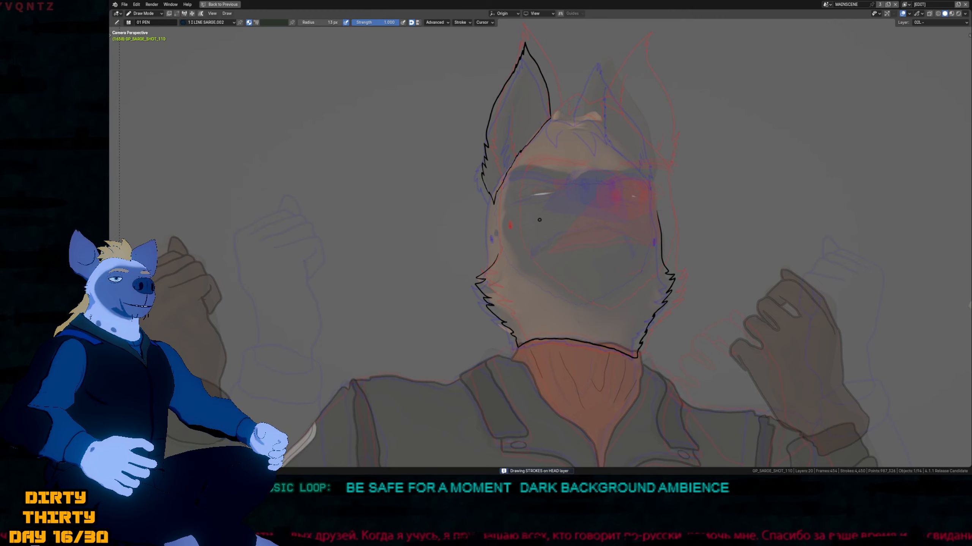
{"action": "key", "text": "Up"}
{"action": "key", "text": "Down"}
{"action": "key", "text": "Down"}
{"action": "key", "text": "Up"}
{"action": "key", "text": "Up"}
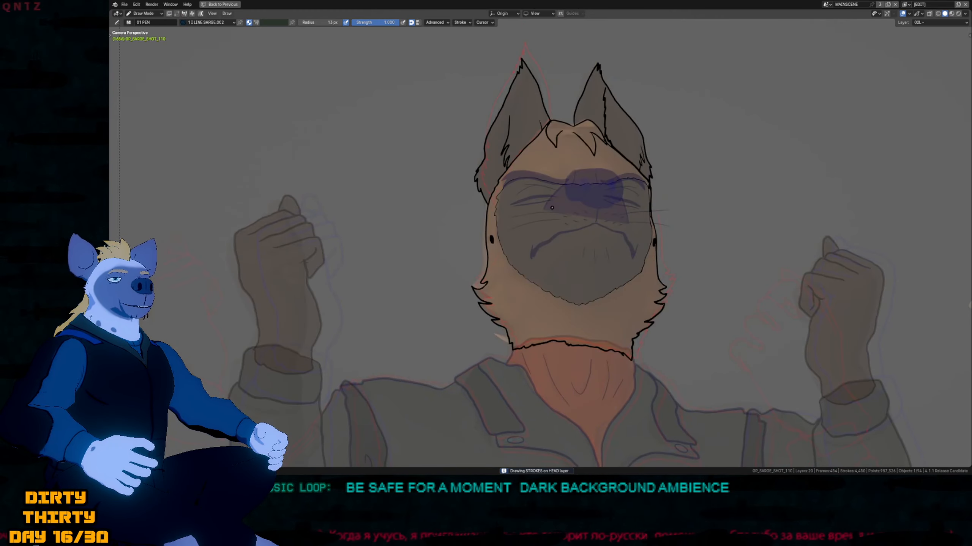
{"action": "key", "text": "Down"}
Draw the inner fur line of the camera-left ear, ending in a jagged tuft near the ear's base.
{"action": "scroll", "coordinate": [516, 151], "scroll_direction": "up", "scroll_amount": 4}
{"action": "mouse_move", "coordinate": [506, 66]}
{"action": "left_mouse_down"}
{"action": "mouse_move", "coordinate": [495, 140]}
{"action": "mouse_move", "coordinate": [512, 184]}
{"action": "left_mouse_up"}
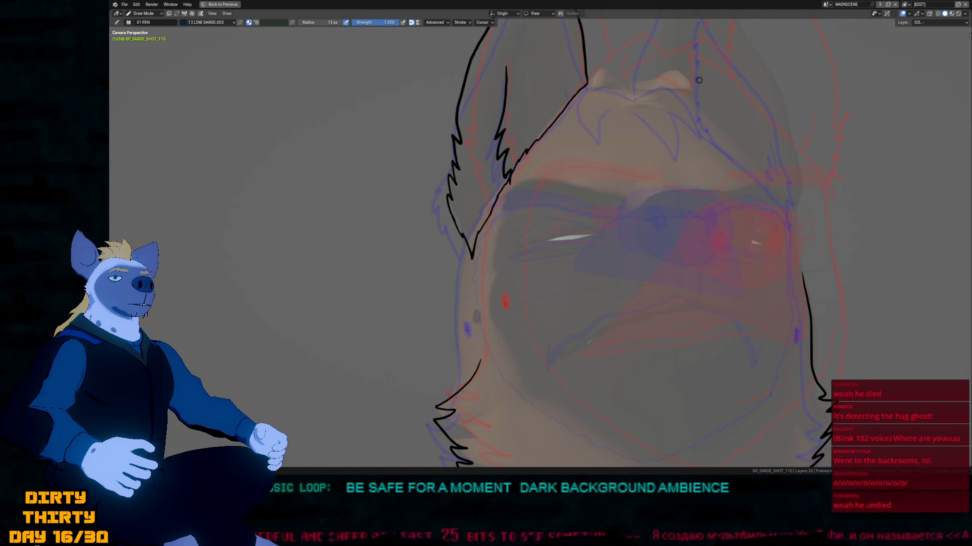
{"action": "scroll", "coordinate": [532, 290], "scroll_direction": "down", "scroll_amount": 2}
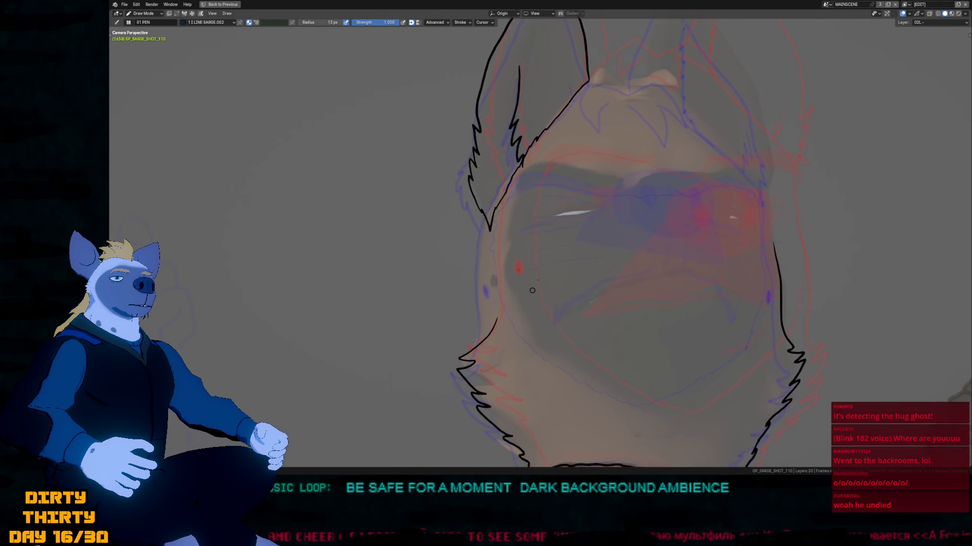
Draw the camera-left side of the face from the ear's base down to the cheek fur, undoing unwanted strokes.
{"action": "scroll", "coordinate": [532, 290], "scroll_direction": "up", "scroll_amount": 3}
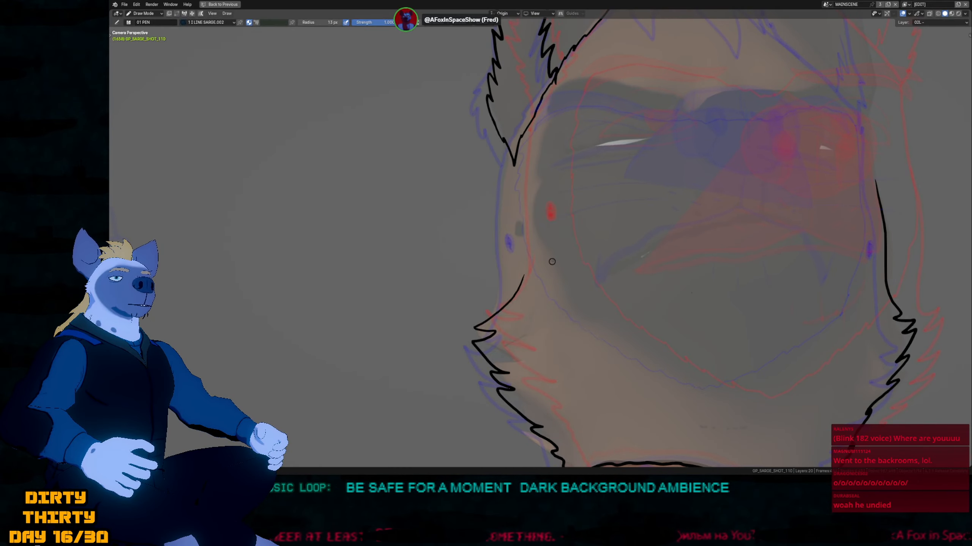
{"action": "key", "text": "ctrl+z"}
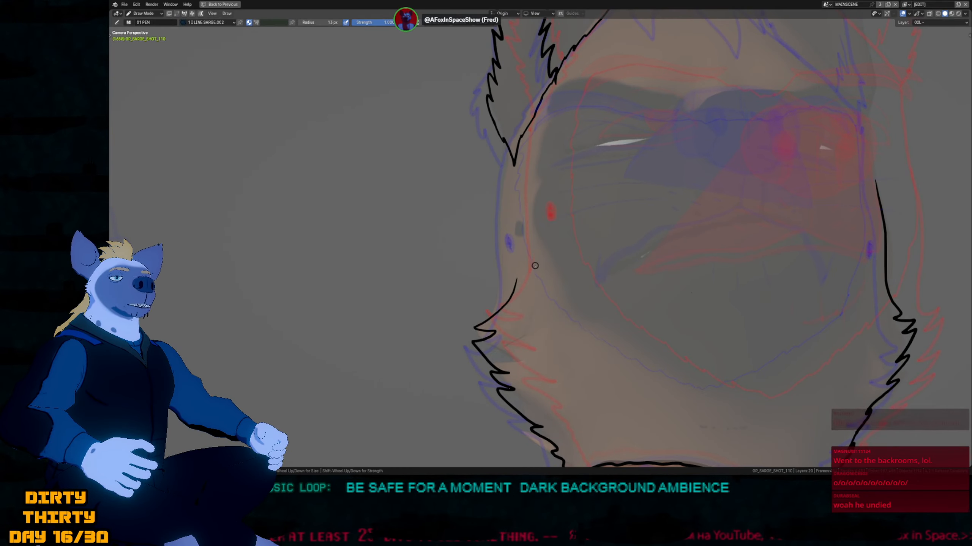
{"action": "left_click_drag", "start_coordinate": [514, 165], "coordinate": [517, 302]}
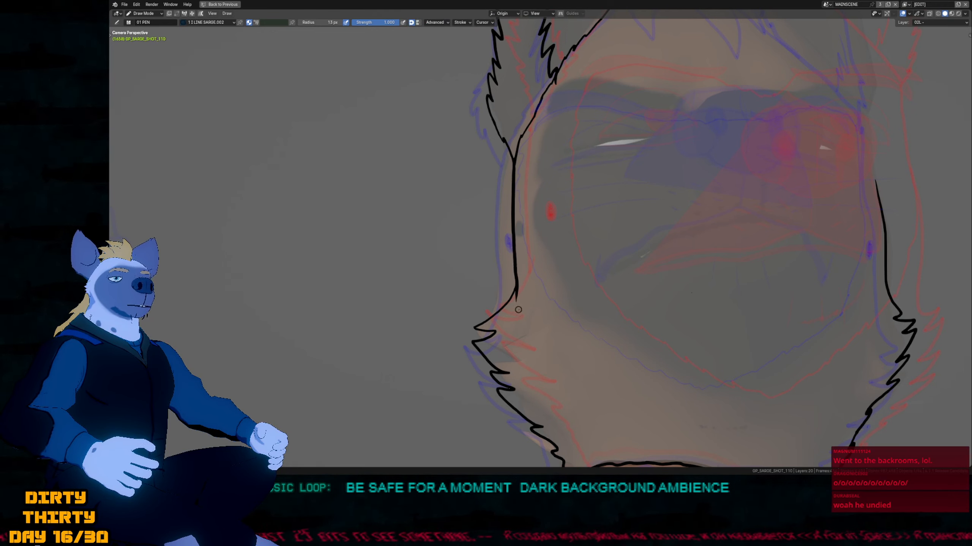
{"action": "key", "text": "ctrl+z"}
Draw the top-of-head contour between the ears and add pointed hair tufts on Sarge's forehead.
{"action": "middle_click_drag", "start_coordinate": [756, 294], "coordinate": [557, 320], "text": "shift"}
{"action": "middle_click_drag", "start_coordinate": [671, 217], "coordinate": [605, 263], "text": "shift"}
{"action": "middle_click_drag", "start_coordinate": [520, 225], "coordinate": [559, 278], "text": "shift"}
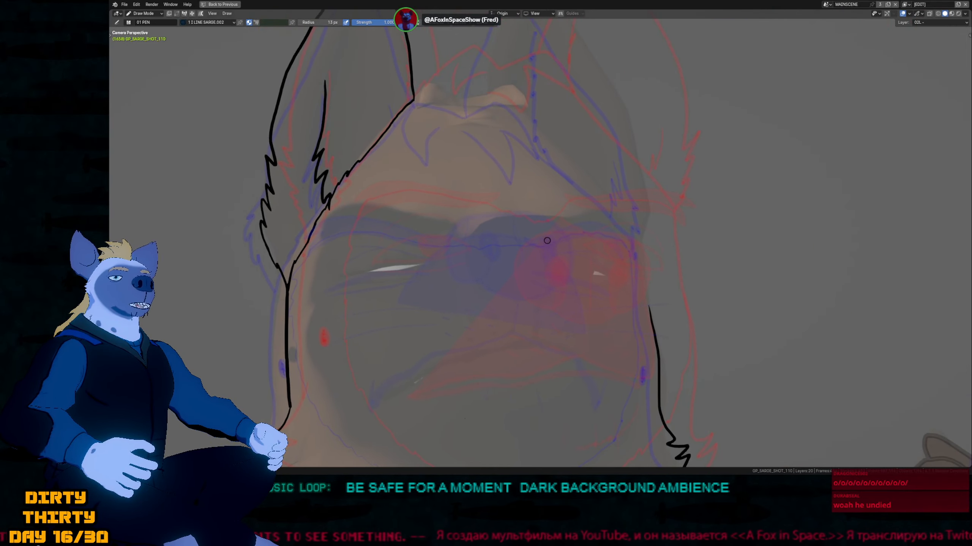
{"action": "middle_click_drag", "start_coordinate": [562, 224], "coordinate": [599, 255], "text": "shift"}
{"action": "middle_click_drag", "start_coordinate": [492, 170], "coordinate": [536, 188], "text": "shift"}
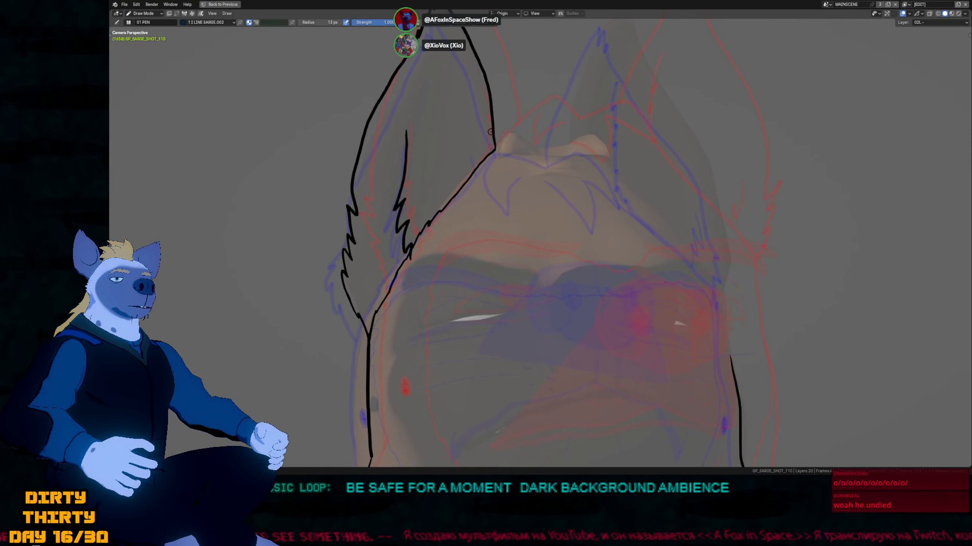
{"action": "mouse_move", "coordinate": [493, 150]}
{"action": "left_mouse_down"}
{"action": "mouse_move", "coordinate": [525, 130]}
{"action": "mouse_move", "coordinate": [549, 147]}
{"action": "mouse_move", "coordinate": [591, 130]}
{"action": "mouse_move", "coordinate": [618, 169]}
{"action": "mouse_move", "coordinate": [575, 151]}
{"action": "left_mouse_up"}
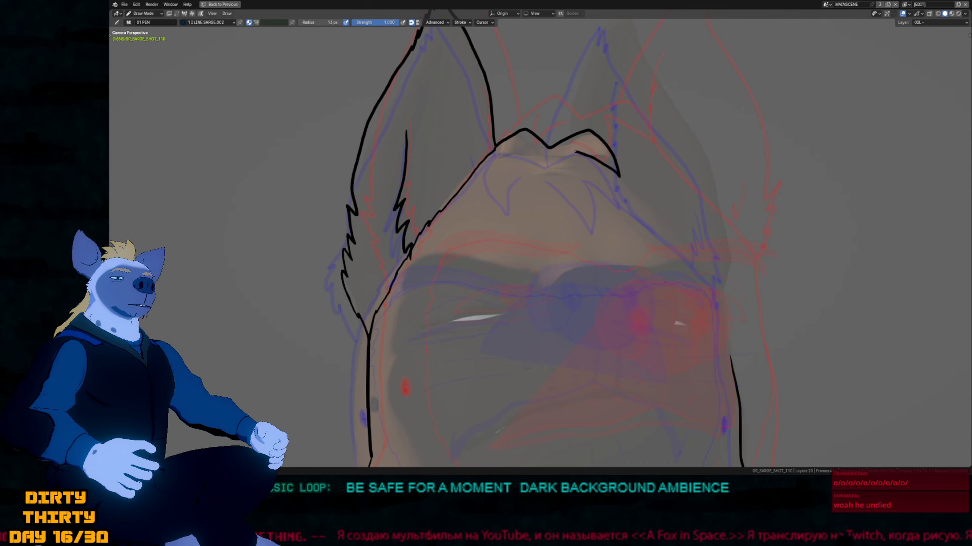
{"action": "mouse_move", "coordinate": [498, 148]}
{"action": "left_mouse_down"}
{"action": "mouse_move", "coordinate": [496, 182]}
{"action": "mouse_move", "coordinate": [521, 156]}
{"action": "left_mouse_up"}
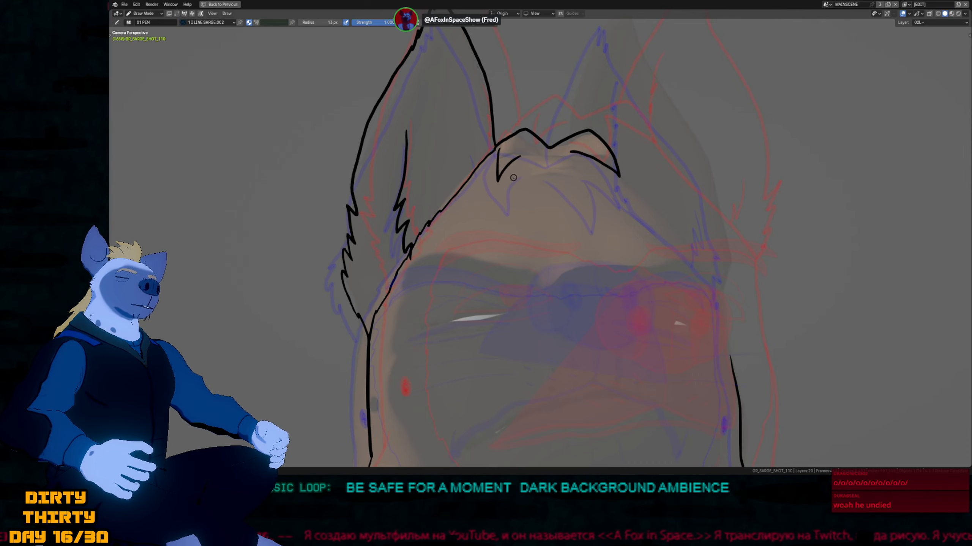
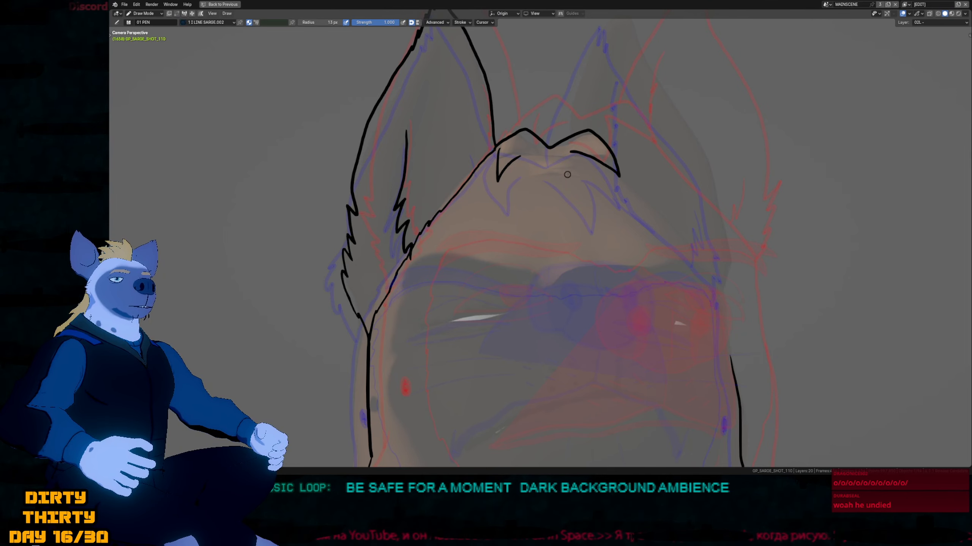
{"action": "left_click_drag", "start_coordinate": [565, 157], "coordinate": [580, 194]}
{"action": "left_click_drag", "start_coordinate": [538, 175], "coordinate": [579, 192]}
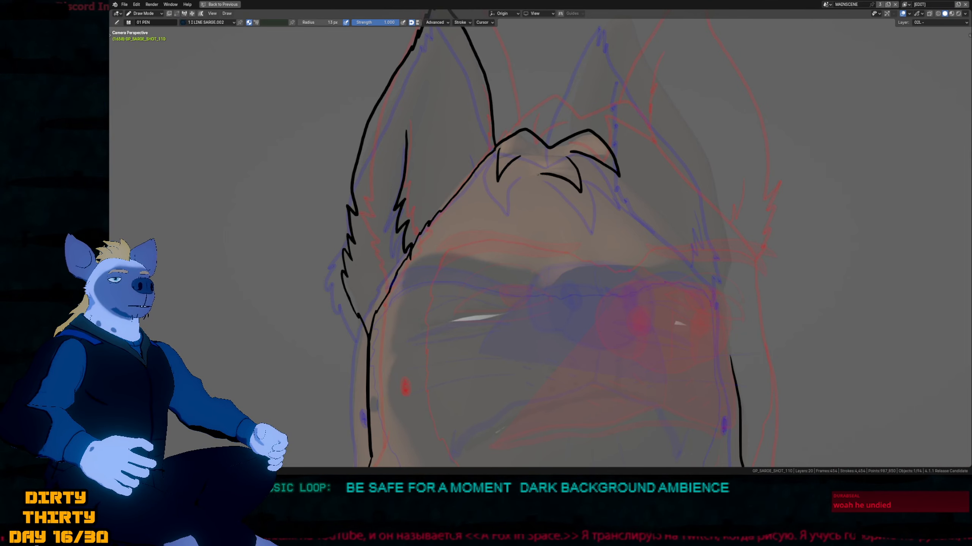
Add the short inner stroke at the camera-left ear's base and outline the camera-right ear with jagged fur and a lower edge.
{"action": "middle_click_drag", "start_coordinate": [624, 171], "coordinate": [603, 226], "text": "shift"}
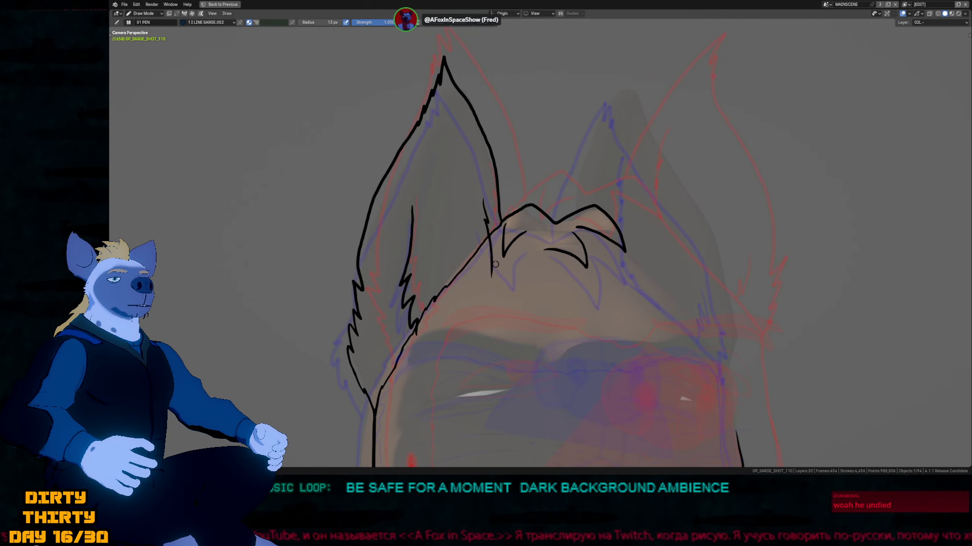
{"action": "scroll", "coordinate": [495, 264], "scroll_direction": "down", "scroll_amount": 3}
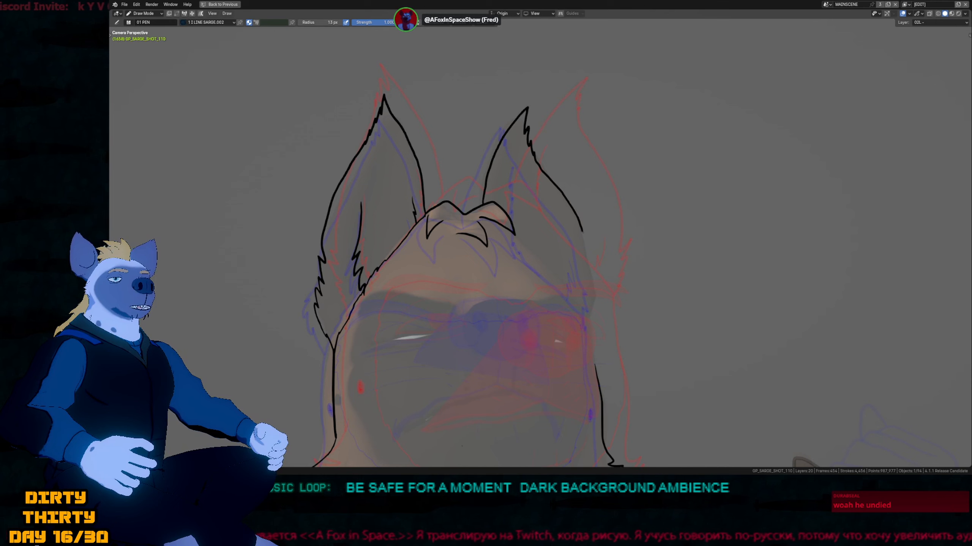
{"action": "left_click_drag", "start_coordinate": [589, 273], "coordinate": [586, 324]}
{"action": "left_click_drag", "start_coordinate": [547, 263], "coordinate": [520, 236]}
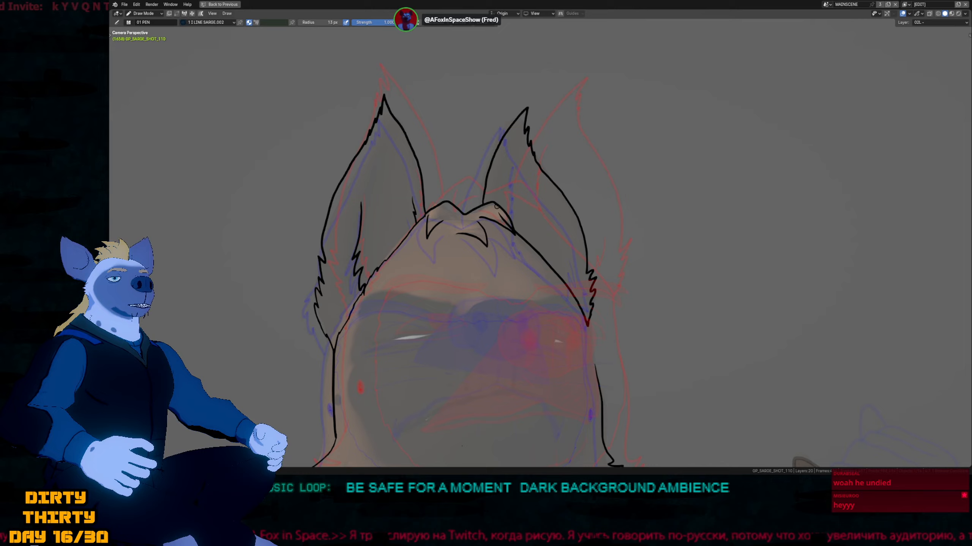
Examine the ear and hair line work against the neighbouring keyframes, close up and in the full camera view.
{"action": "scroll", "coordinate": [516, 212], "scroll_direction": "up", "scroll_amount": 4}
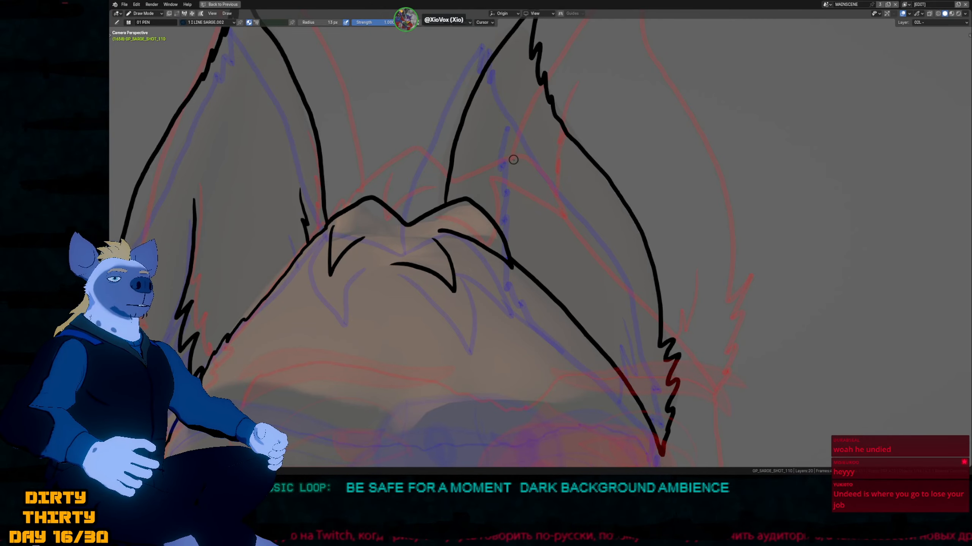
{"action": "scroll", "coordinate": [514, 159], "scroll_direction": "down", "scroll_amount": 2}
{"action": "middle_click_drag", "start_coordinate": [521, 177], "coordinate": [573, 177], "text": "shift"}
{"action": "key", "text": "Down"}
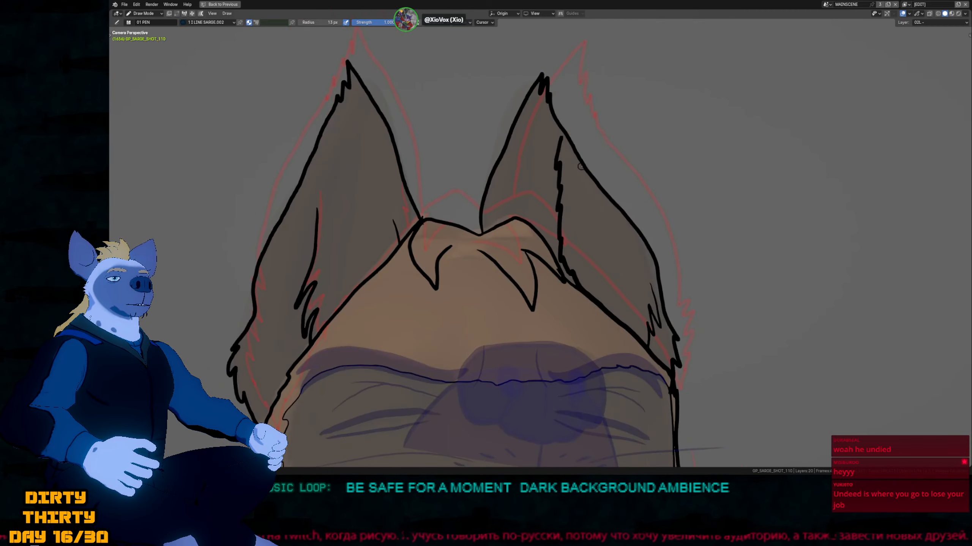
{"action": "key", "text": "Up"}
{"action": "key", "text": "Up"}
{"action": "key", "text": "Down"}
{"action": "key", "text": "Down"}
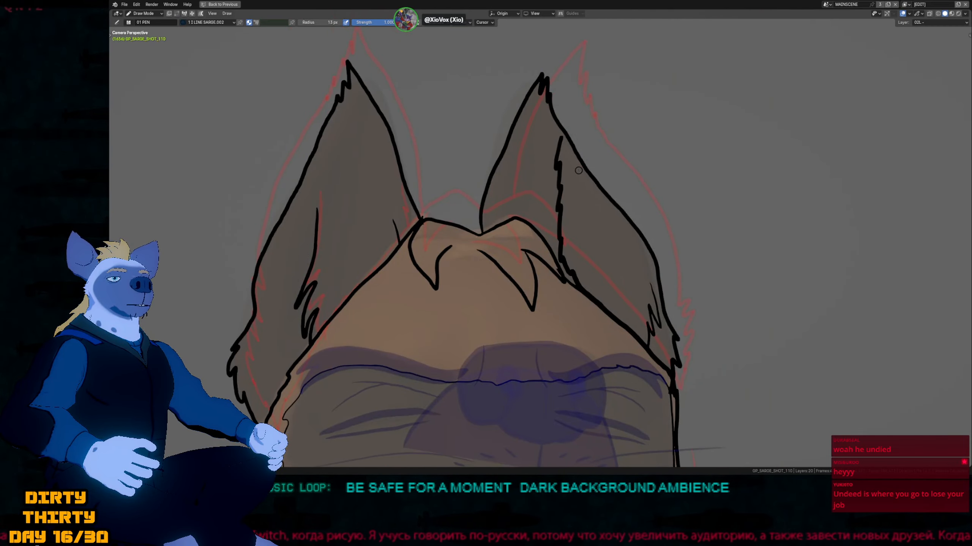
{"action": "key", "text": "Home"}
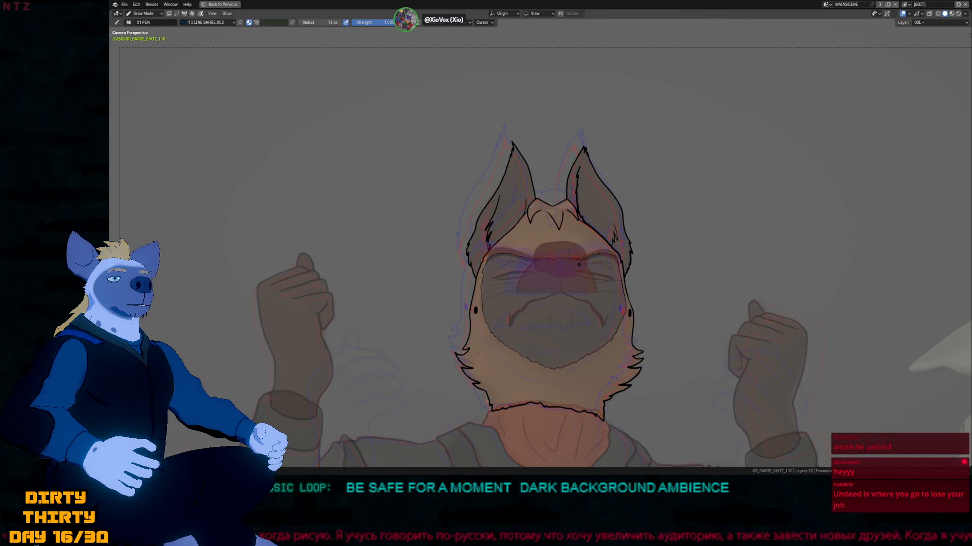
{"action": "key", "text": "Up"}
{"action": "key", "text": "Up"}
{"action": "key", "text": "Down"}
{"action": "key", "text": "Down"}
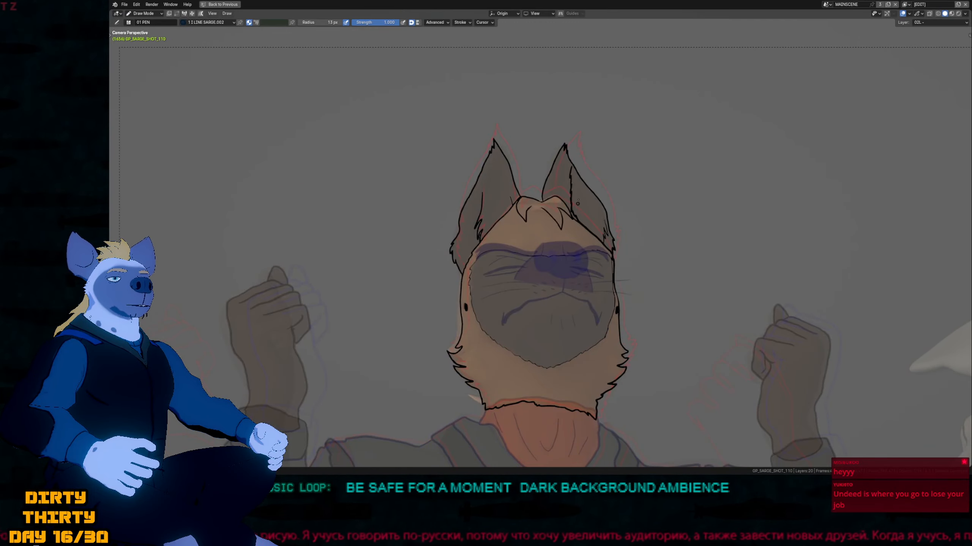
Return to the unfinished head keyframe and draw the camera-right ear's inner edge down to the head contour.
{"action": "key", "text": "Up"}
{"action": "scroll", "coordinate": [579, 176], "scroll_direction": "up", "scroll_amount": 4}
{"action": "middle_click_drag", "start_coordinate": [590, 116], "coordinate": [590, 113], "text": "ctrl"}
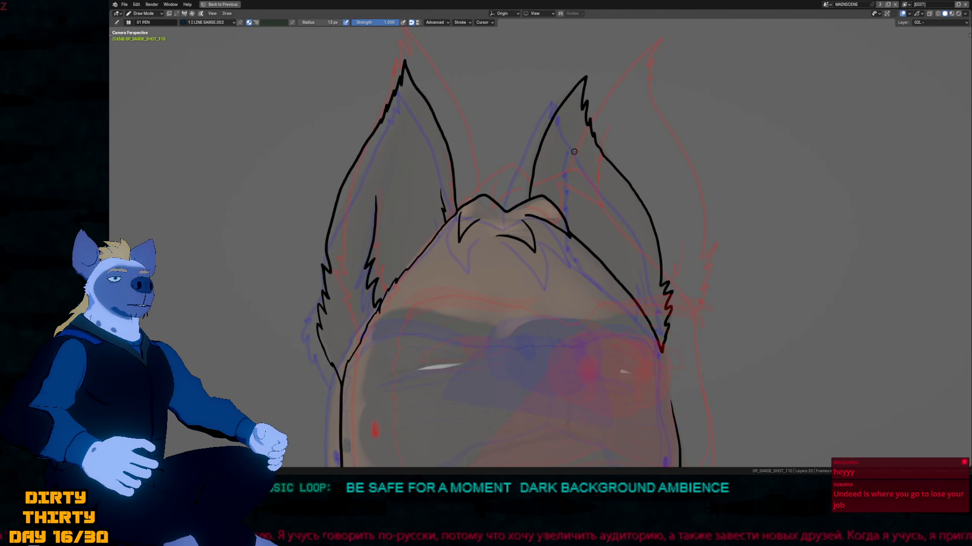
{"action": "mouse_move", "coordinate": [575, 147]}
{"action": "left_mouse_down"}
{"action": "mouse_move", "coordinate": [571, 193]}
{"action": "mouse_move", "coordinate": [590, 278]}
{"action": "left_mouse_up"}
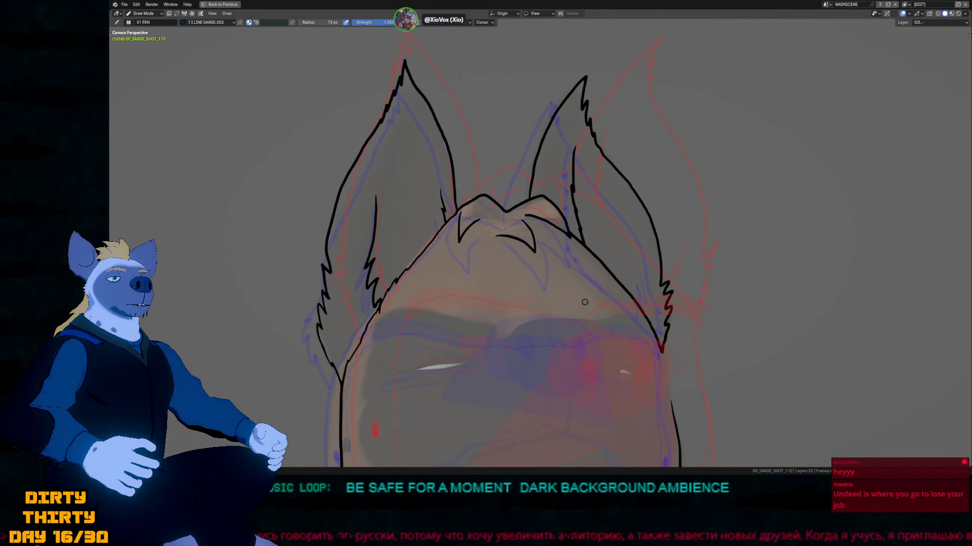
Compare the neighbouring keyframes and draw the jagged fur tuft inside the camera-right ear's lower corner.
{"action": "middle_click_drag", "start_coordinate": [525, 235], "coordinate": [553, 259], "text": "ctrl"}
{"action": "key", "text": "Down"}
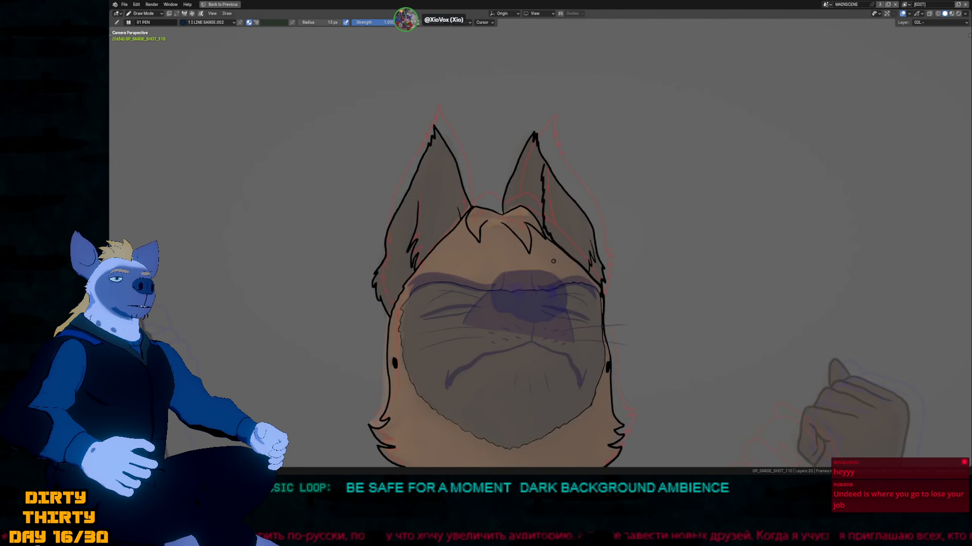
{"action": "key", "text": "Up"}
{"action": "key", "text": "Up"}
{"action": "key", "text": "Down"}
{"action": "key", "text": "Down"}
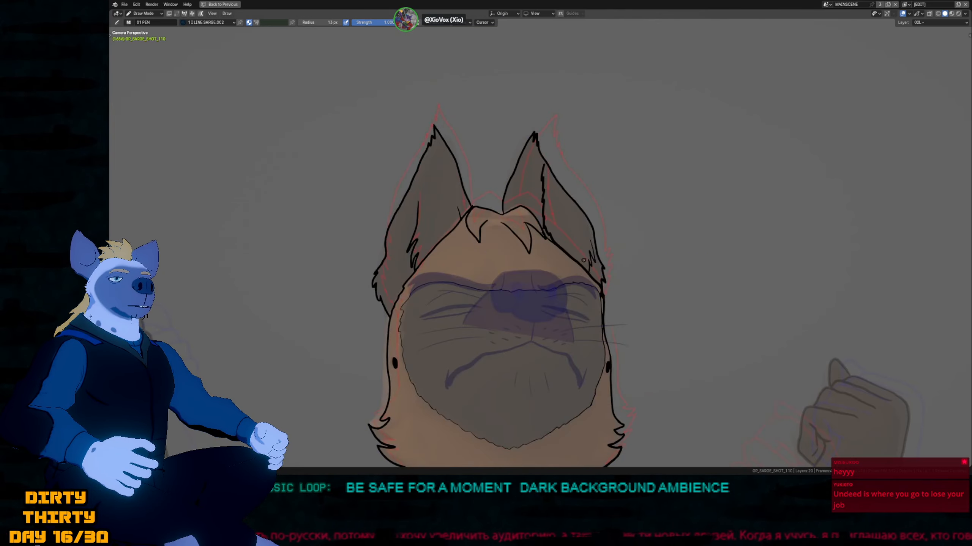
{"action": "key", "text": "Up"}
{"action": "middle_click_drag", "start_coordinate": [608, 270], "coordinate": [604, 238], "text": "ctrl"}
{"action": "left_click_drag", "start_coordinate": [591, 212], "coordinate": [577, 314]}
Connect the camera-right ear's base to the existing cheek outline with a line down the side of the face.
{"action": "mouse_move", "coordinate": [517, 272]}
{"action": "middle_mouse_down", "text": "ctrl"}
{"action": "mouse_move", "coordinate": [518, 325]}
{"action": "mouse_move", "coordinate": [579, 277]}
{"action": "mouse_move", "coordinate": [553, 185]}
{"action": "middle_mouse_up", "text": "ctrl"}
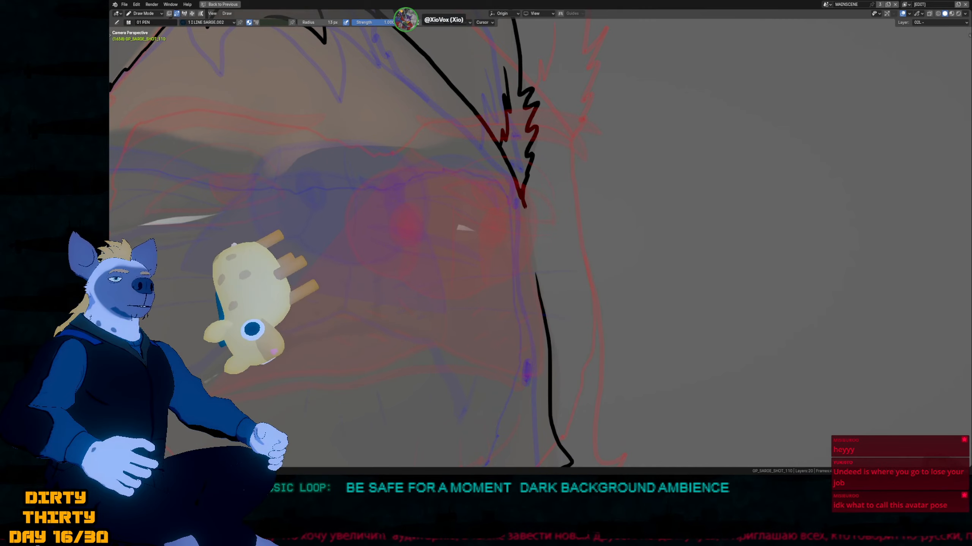
{"action": "left_click_drag", "start_coordinate": [521, 193], "coordinate": [536, 270]}
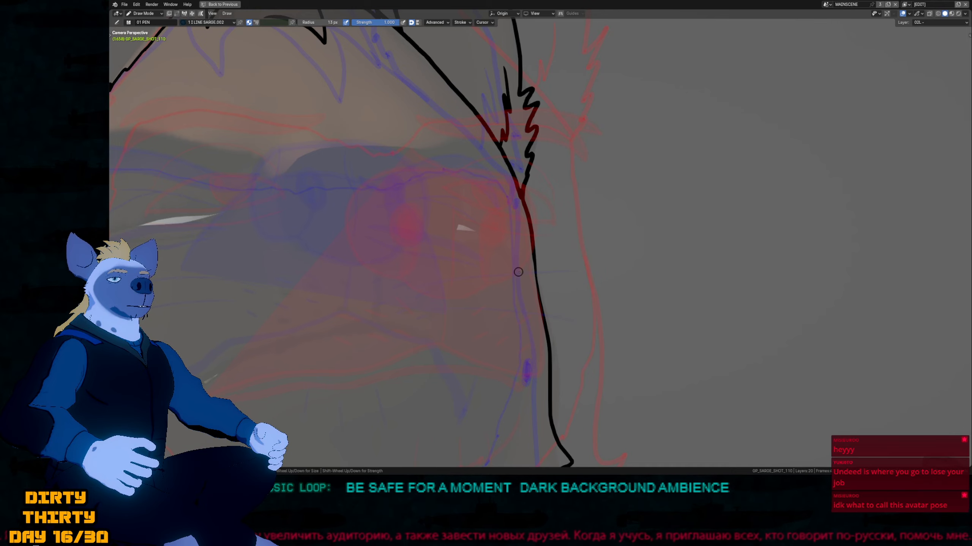
{"action": "scroll", "coordinate": [557, 221], "scroll_direction": "down", "scroll_amount": 1}
{"action": "scroll", "coordinate": [557, 221], "scroll_direction": "down", "scroll_amount": 4}
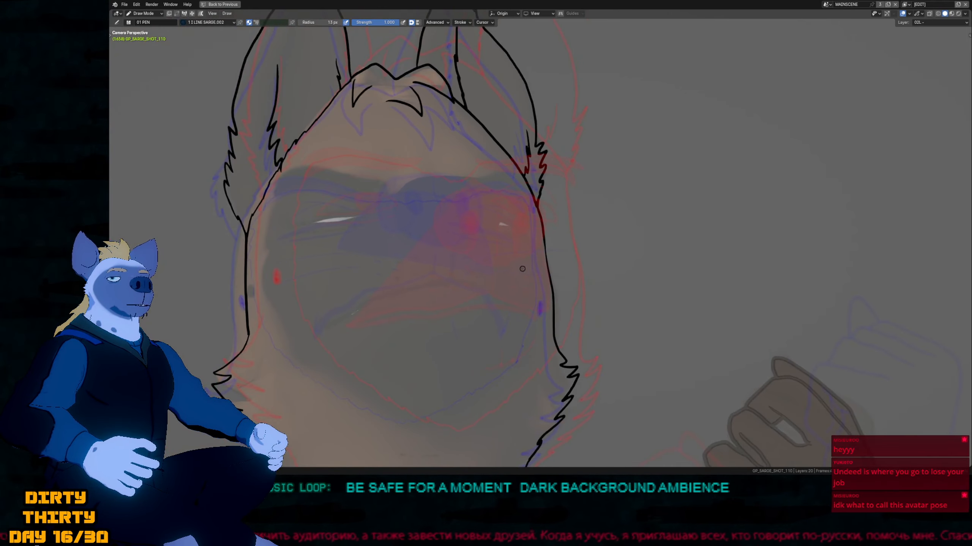
{"action": "middle_click_drag", "start_coordinate": [537, 270], "coordinate": [509, 255], "text": "shift"}
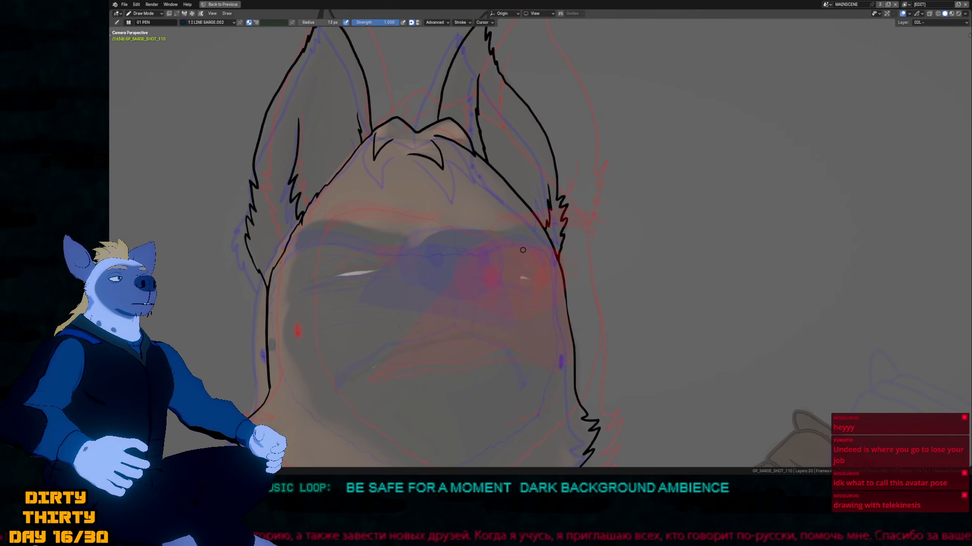
{"action": "middle_click_drag", "start_coordinate": [557, 209], "coordinate": [559, 206], "text": "shift"}
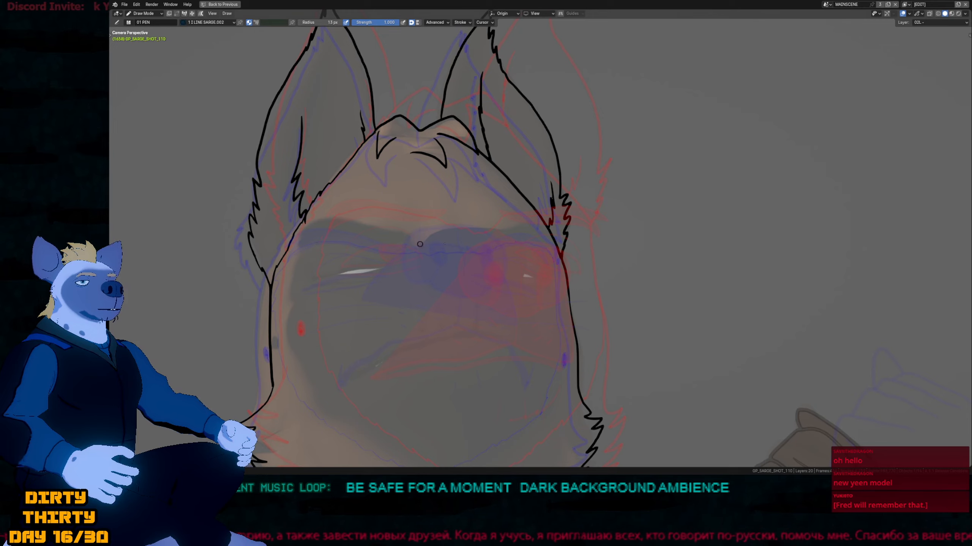
Try drawing a filled black eyebrow above the camera-left eye with the BLACKFILL.003 material.
{"action": "scroll", "coordinate": [588, 288], "scroll_direction": "down", "scroll_amount": 5}
{"action": "middle_click_drag", "start_coordinate": [523, 316], "coordinate": [620, 255], "text": "shift"}
{"action": "middle_click_drag", "start_coordinate": [527, 219], "coordinate": [562, 271], "text": "shift"}
{"action": "scroll", "coordinate": [562, 272], "scroll_direction": "up", "scroll_amount": 1}
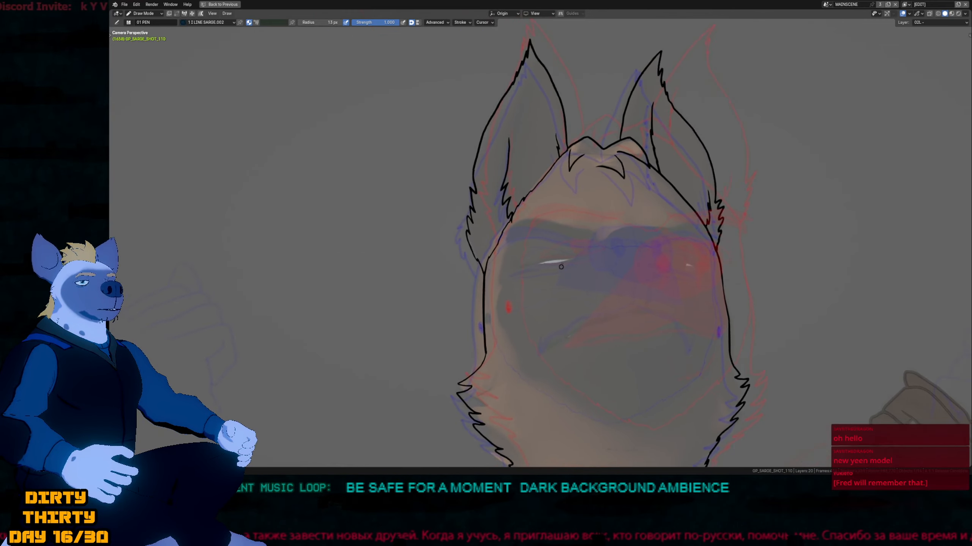
{"action": "scroll", "coordinate": [561, 271], "scroll_direction": "up", "scroll_amount": 3}
{"action": "middle_click_drag", "start_coordinate": [632, 187], "coordinate": [701, 208], "text": "shift"}
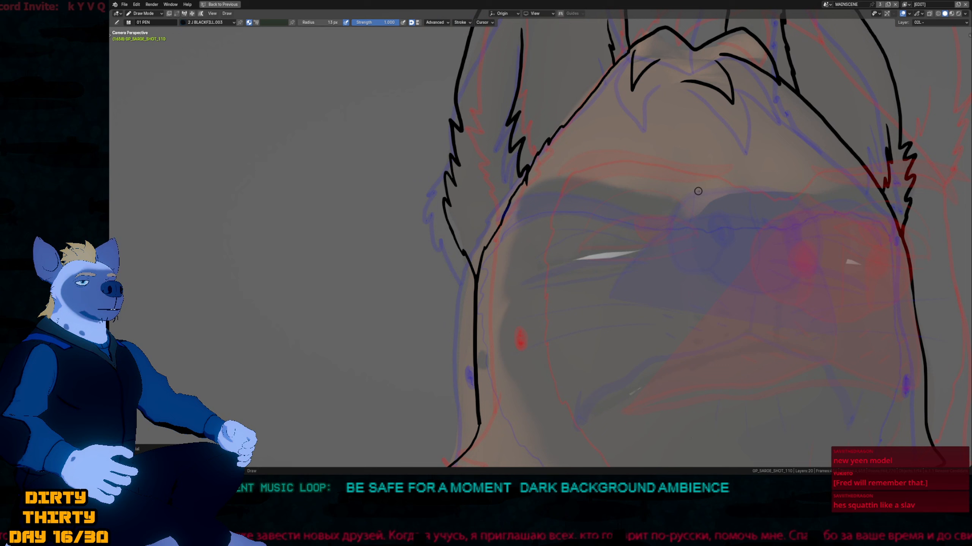
{"action": "mouse_move", "coordinate": [698, 191]}
{"action": "left_mouse_down"}
{"action": "mouse_move", "coordinate": [555, 168]}
{"action": "mouse_move", "coordinate": [533, 189]}
{"action": "mouse_move", "coordinate": [630, 204]}
{"action": "mouse_move", "coordinate": [698, 193]}
{"action": "left_mouse_up"}
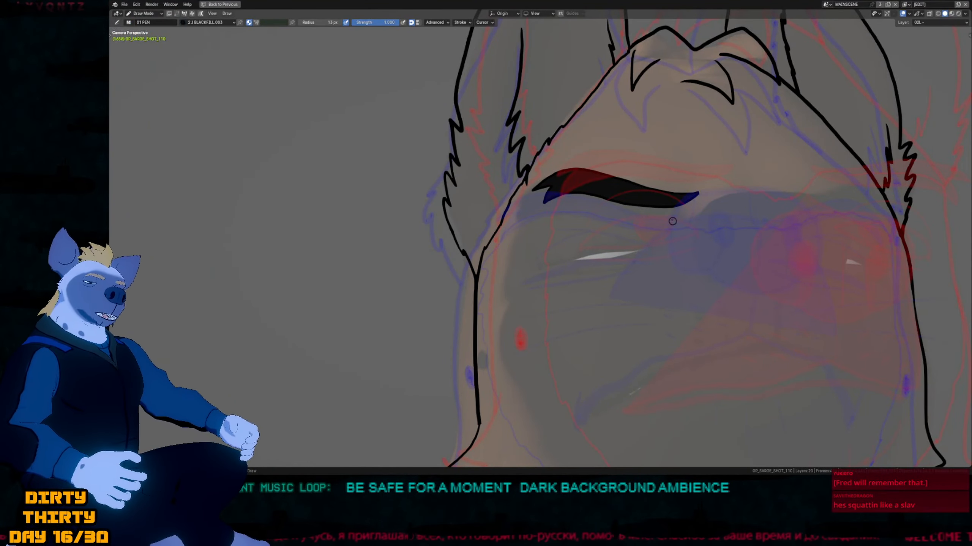
{"action": "key", "text": "f"}
{"action": "key", "text": "Escape"}
{"action": "mouse_move", "coordinate": [695, 228]}
{"action": "middle_mouse_down", "text": "shift"}
{"action": "mouse_move", "coordinate": [600, 215]}
{"action": "mouse_move", "coordinate": [608, 219]}
{"action": "mouse_move", "coordinate": [564, 233]}
{"action": "middle_mouse_up", "text": "shift"}
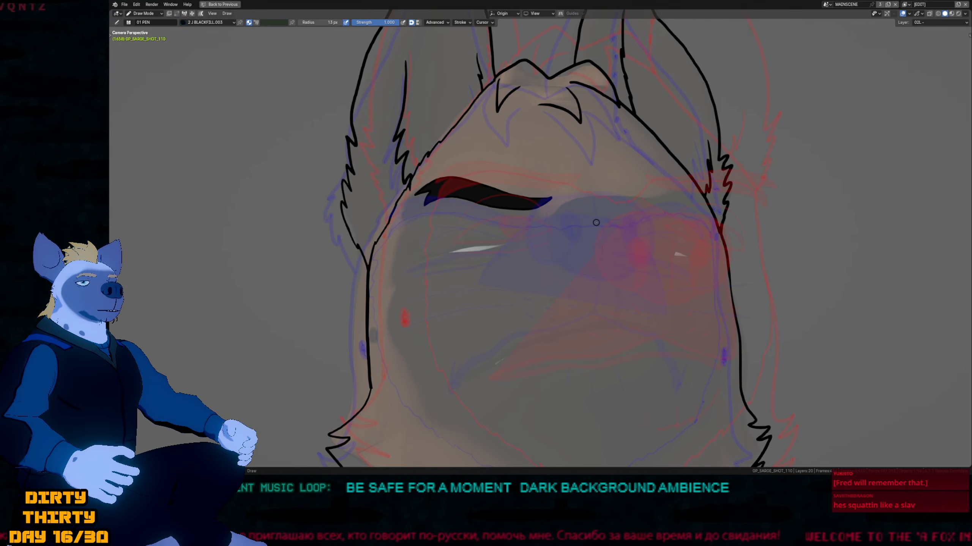
Copy the eye, eyebrow and crease strokes from keyframe 1656 into frame 1658 and move them up to fit the turned head.
{"action": "key", "text": "Tab"}
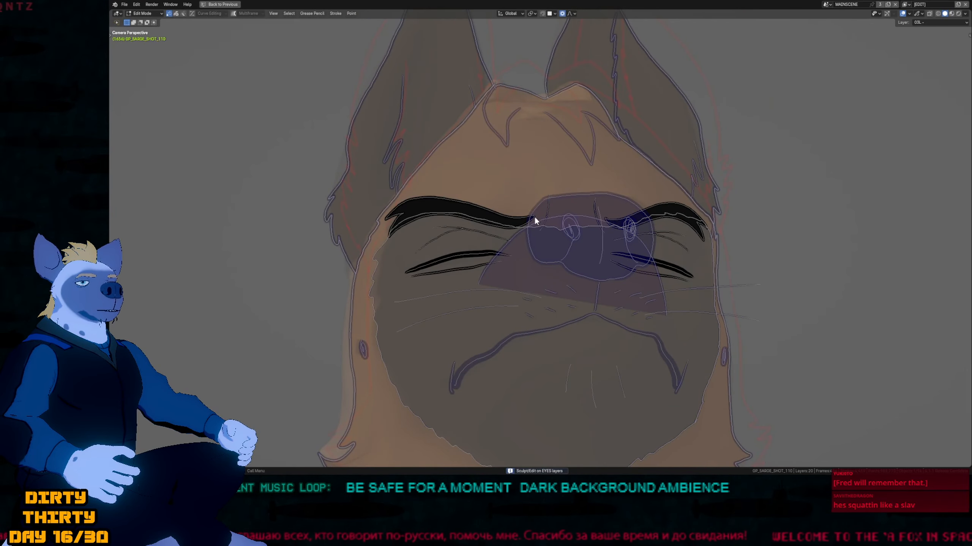
{"action": "mouse_move", "coordinate": [534, 216]}
{"action": "left_mouse_down"}
{"action": "mouse_move", "coordinate": [451, 340]}
{"action": "mouse_move", "coordinate": [823, 231]}
{"action": "mouse_move", "coordinate": [543, 180]}
{"action": "left_mouse_up"}
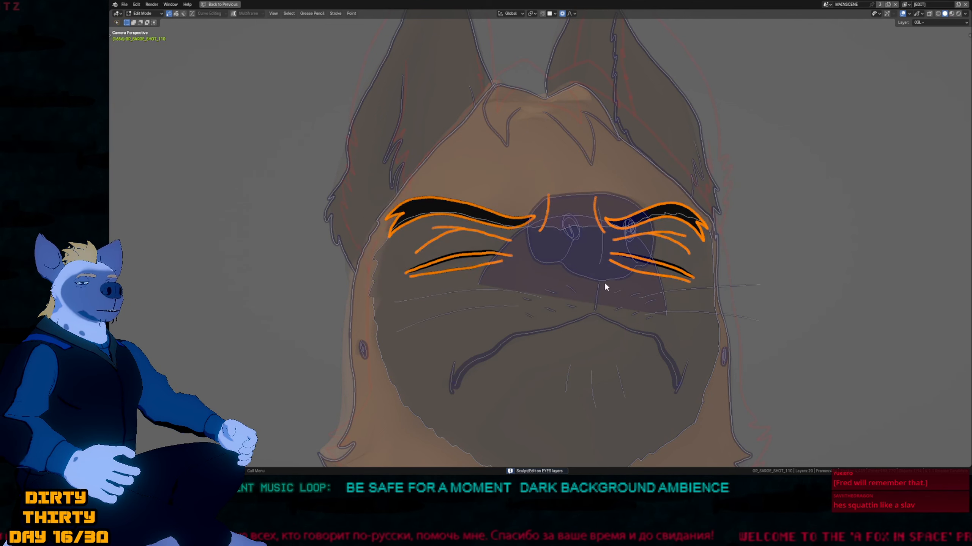
{"action": "key", "text": "Right"}
{"action": "key", "text": "Right"}
{"action": "key", "text": "a"}
{"action": "key", "text": "g"}
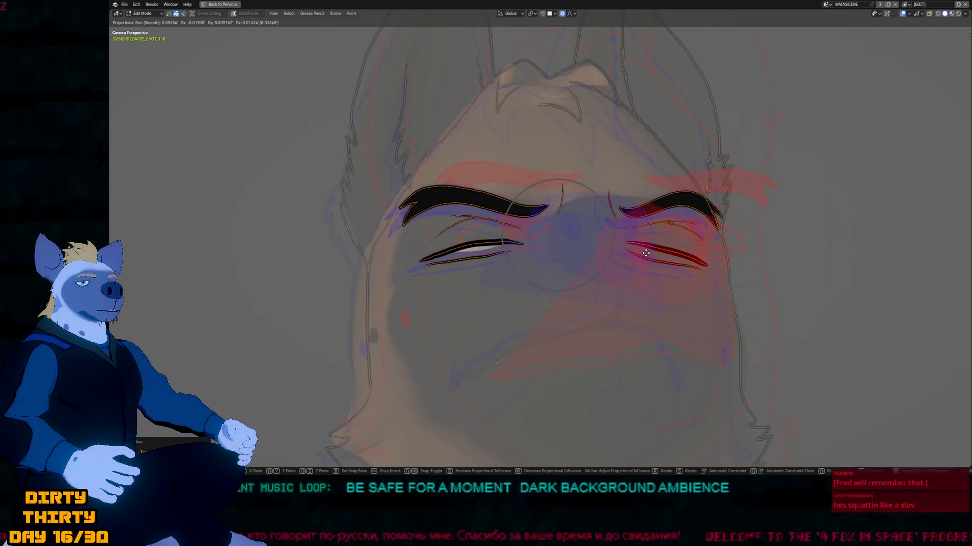
{"action": "left_click", "coordinate": [645, 248]}
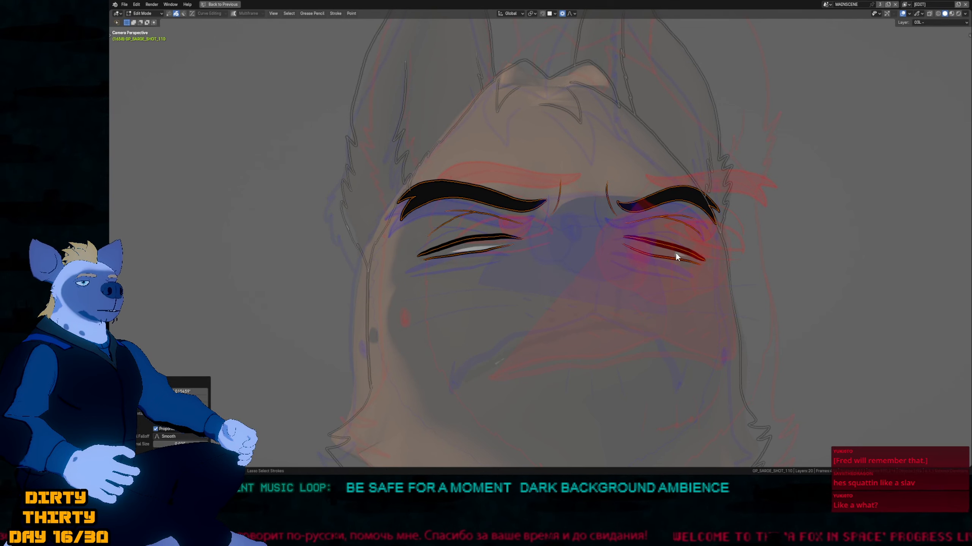
{"action": "key", "text": "ctrl+Tab"}
{"action": "left_click", "coordinate": [460, 263]}
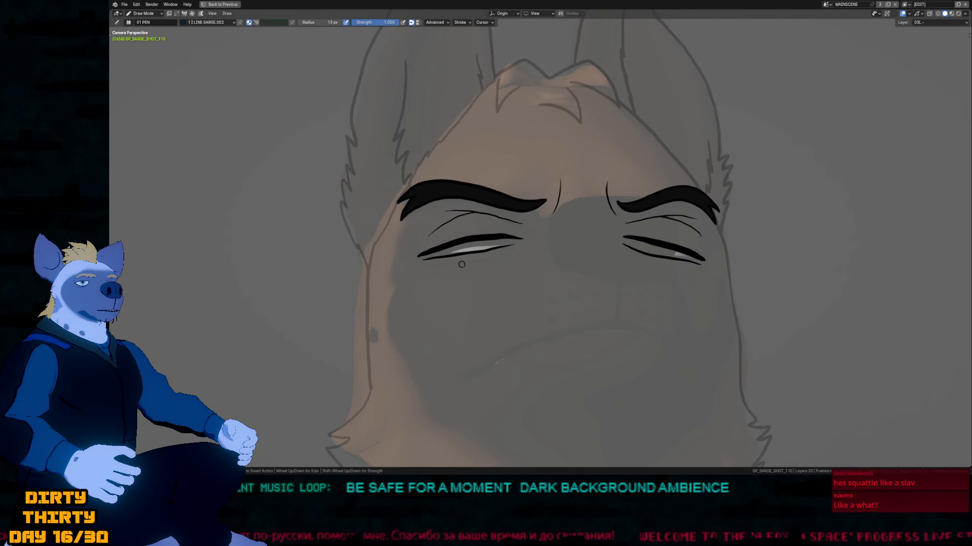
Examine the copied eyes and eyebrows against the neighbouring keyframes with the timeline shown.
{"action": "key", "text": "Right"}
{"action": "key", "text": "Right"}
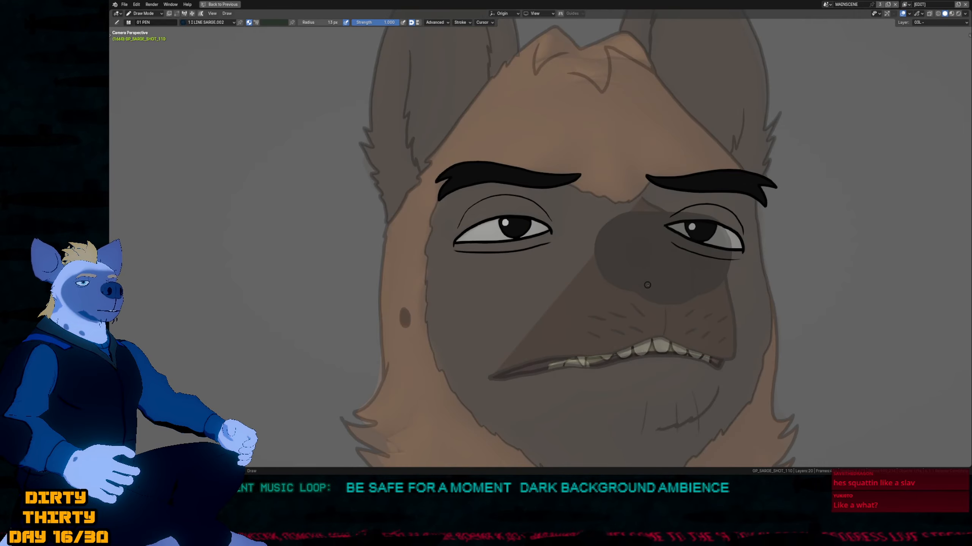
{"action": "key", "text": "ctrl+space"}
{"action": "key", "text": "Right"}
{"action": "key", "text": "Left"}
{"action": "key", "text": "Right"}
{"action": "key", "text": "Right"}
{"action": "key", "text": "Right"}
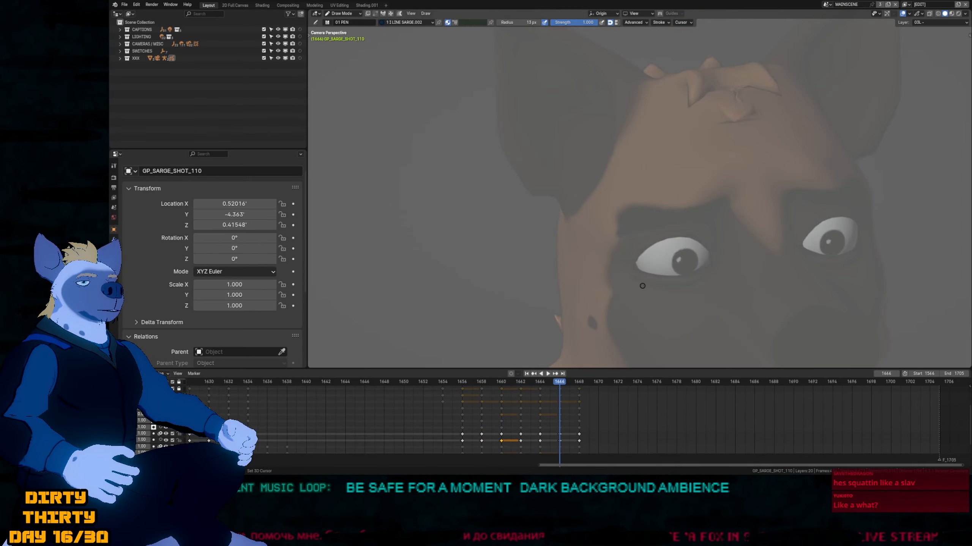
{"action": "key", "text": "Left"}
{"action": "key", "text": "Left"}
{"action": "key", "text": "Left"}
{"action": "key", "text": "Left"}
{"action": "key", "text": "Left"}
{"action": "key", "text": "Right"}
{"action": "key", "text": "Right"}
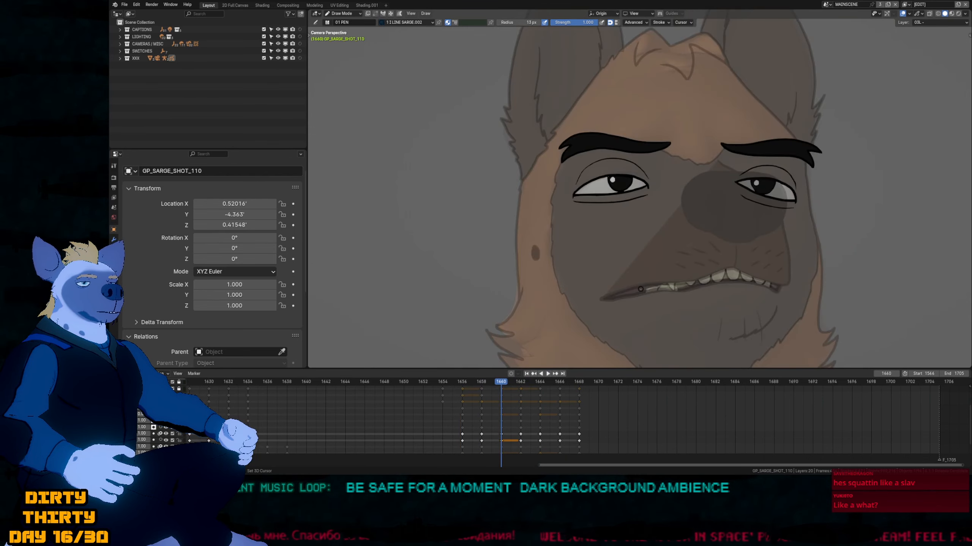
{"action": "key", "text": "Left"}
{"action": "key", "text": "Right"}
{"action": "key", "text": "Left"}
{"action": "key", "text": "Left"}
{"action": "key", "text": "Right"}
{"action": "key", "text": "Right"}
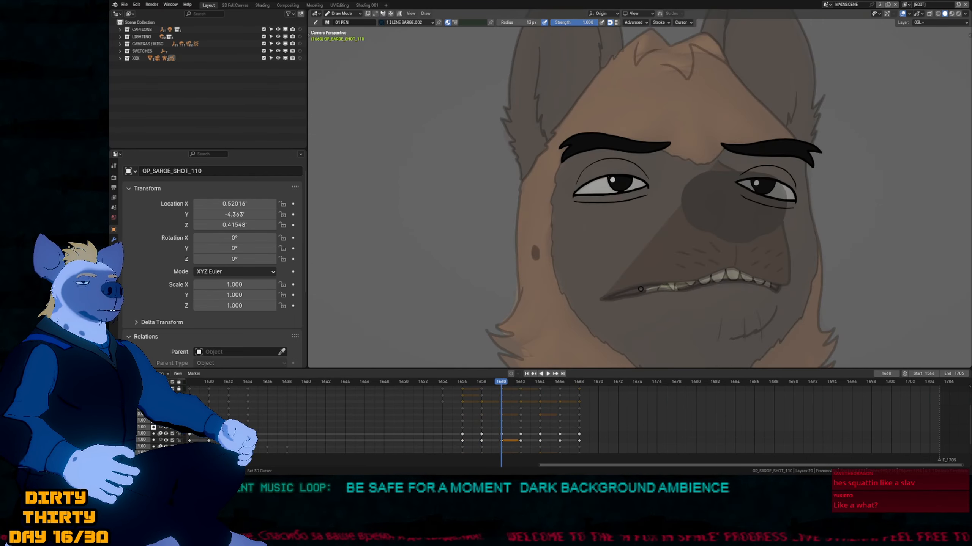
{"action": "key", "text": "Left"}
{"action": "key", "text": "Right"}
{"action": "key", "text": "Left"}
{"action": "key", "text": "Left"}
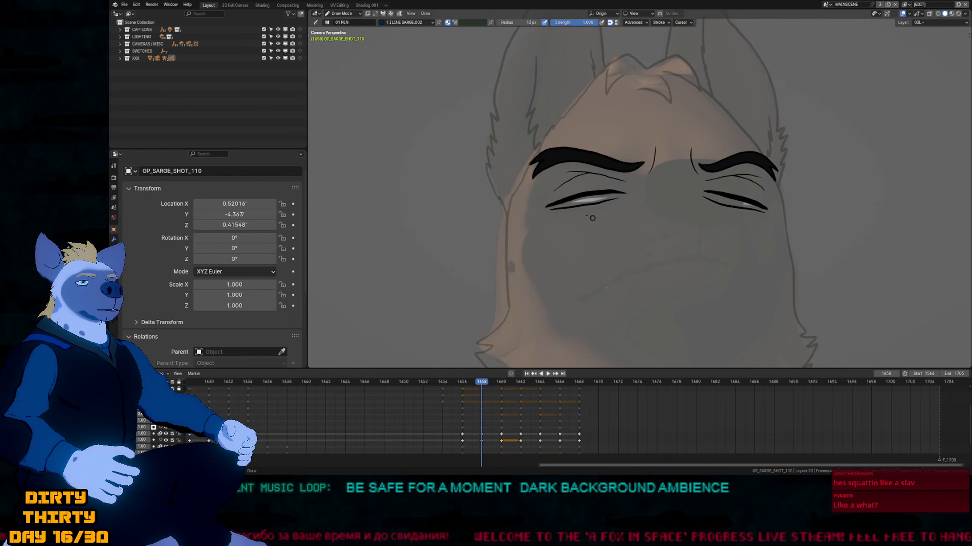
Raise the middle of both upper eyelid lines with proportional editing to open the eyes slightly at frame 1658.
{"action": "scroll", "coordinate": [600, 191], "scroll_direction": "up", "scroll_amount": 3}
{"action": "key", "text": "Tab"}
{"action": "scroll", "coordinate": [651, 226], "scroll_direction": "down", "scroll_amount": 3, "text": "ctrl"}
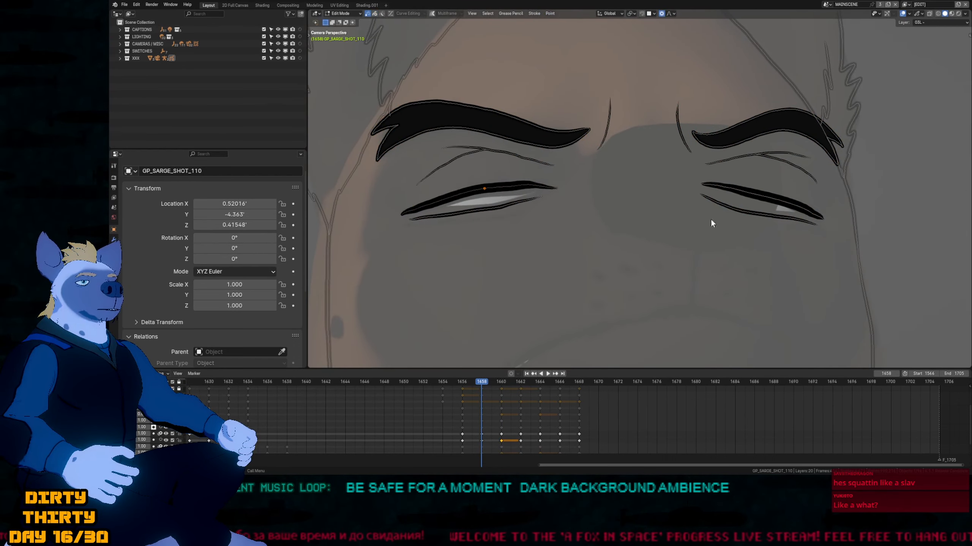
{"action": "left_click", "coordinate": [771, 190], "text": "shift"}
{"action": "key", "text": "g"}
{"action": "scroll", "coordinate": [765, 251], "scroll_direction": "down", "scroll_amount": 4}
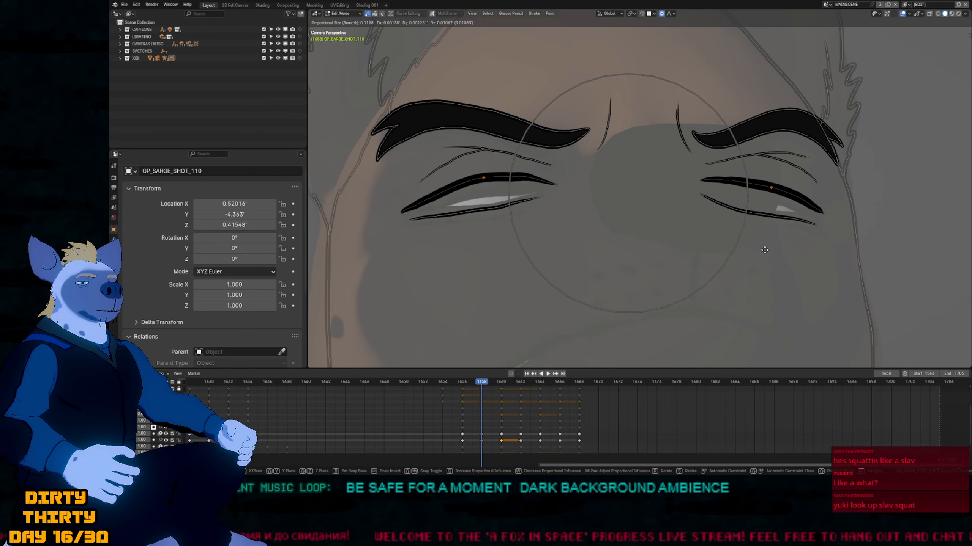
{"action": "left_click", "coordinate": [777, 233]}
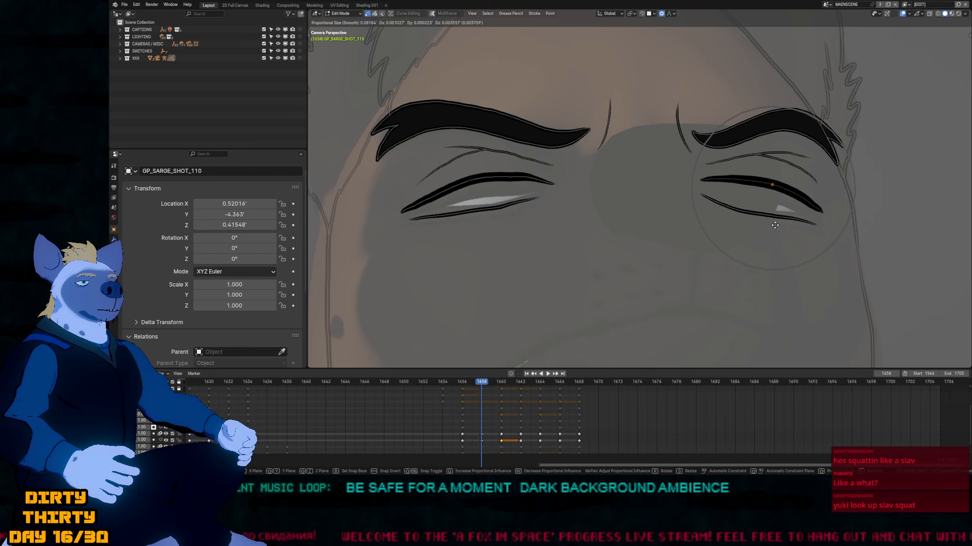
{"action": "key", "text": "Tab"}
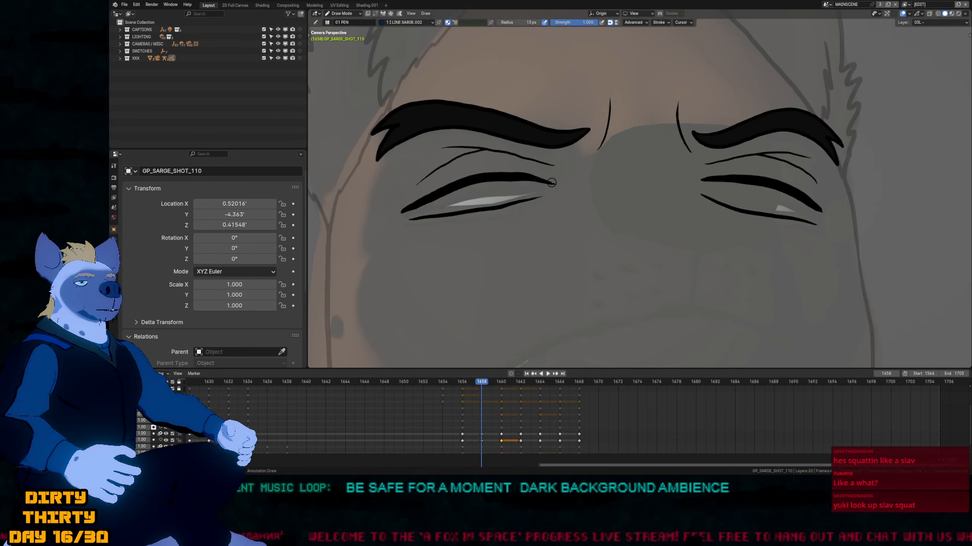
Draw a lower lid line from corner to corner in each eye and thicken the strokes.
{"action": "left_click_drag", "start_coordinate": [550, 183], "coordinate": [409, 209]}
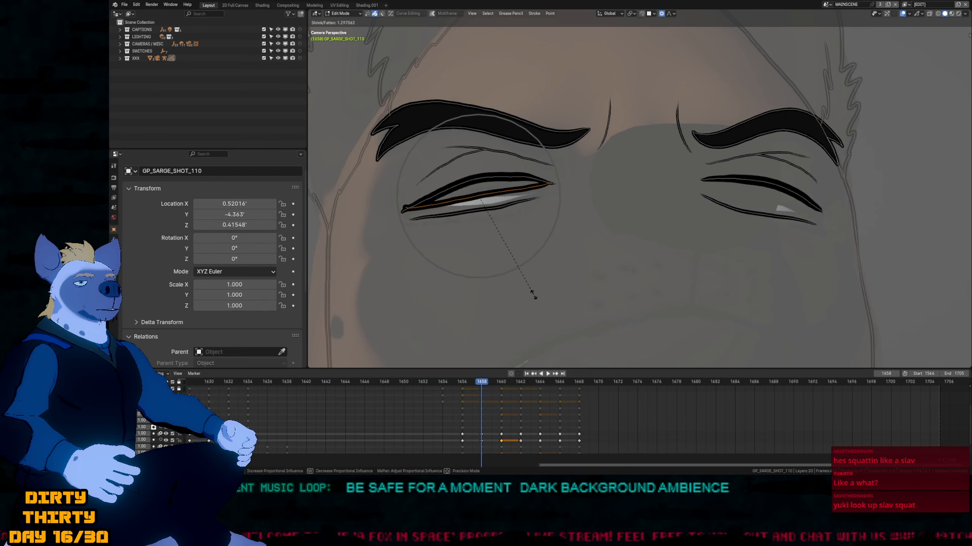
{"action": "left_click_drag", "start_coordinate": [704, 179], "coordinate": [804, 208]}
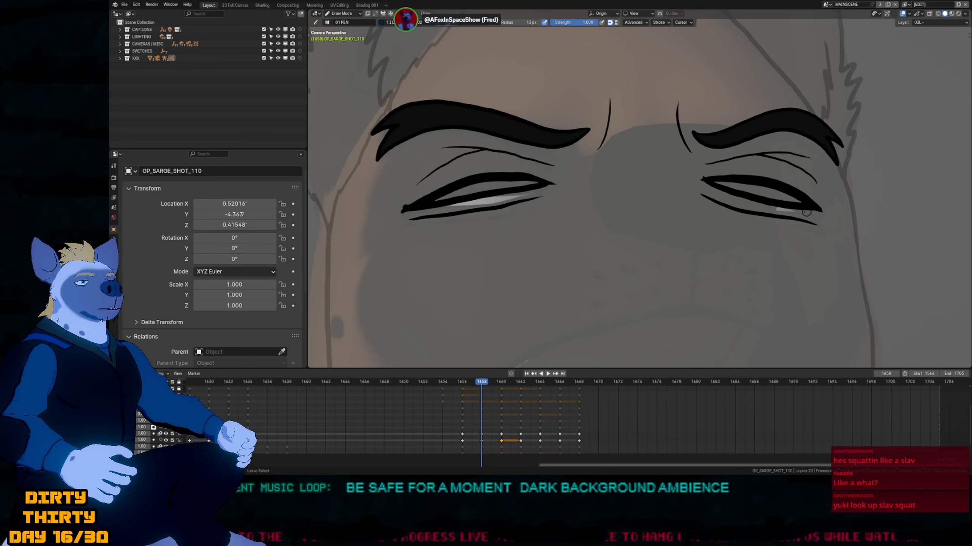
{"action": "middle_click_drag", "start_coordinate": [684, 183], "coordinate": [478, 252], "text": "shift"}
{"action": "mouse_move", "coordinate": [539, 215]}
{"action": "middle_mouse_down", "text": "shift"}
{"action": "mouse_move", "coordinate": [620, 207]}
{"action": "mouse_move", "coordinate": [598, 228]}
{"action": "middle_mouse_up", "text": "shift"}
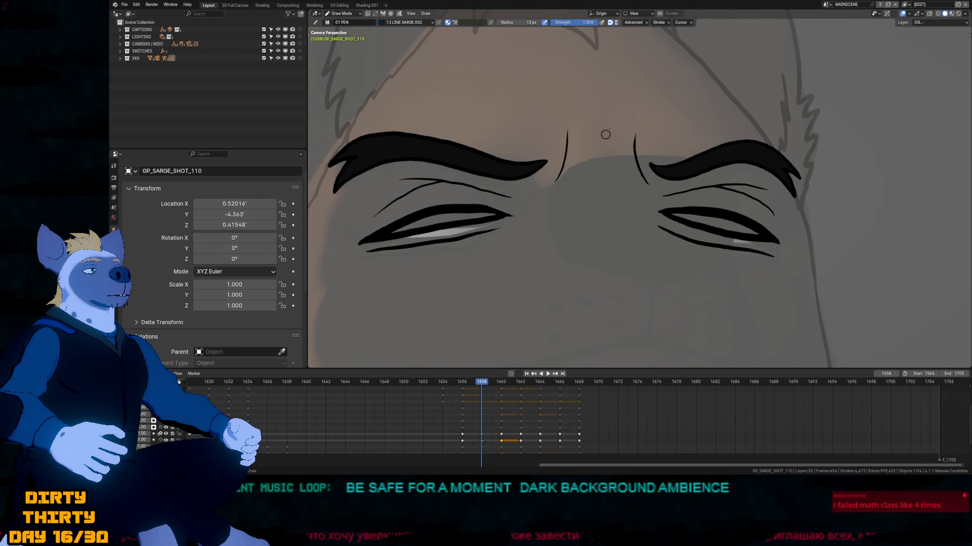
{"action": "scroll", "coordinate": [596, 247], "scroll_direction": "down", "scroll_amount": 3}
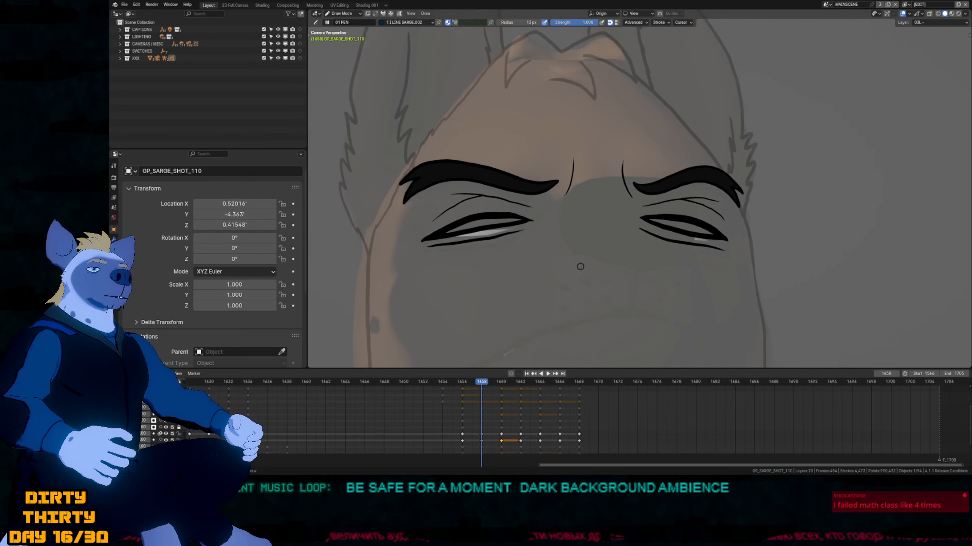
{"action": "middle_click_drag", "start_coordinate": [638, 251], "coordinate": [617, 250], "text": "shift"}
Draw a half-hidden black pupil under each upper eyelid on the EYES strokes layer using the BLACKFILL.003 material.
{"action": "key", "text": "e"}
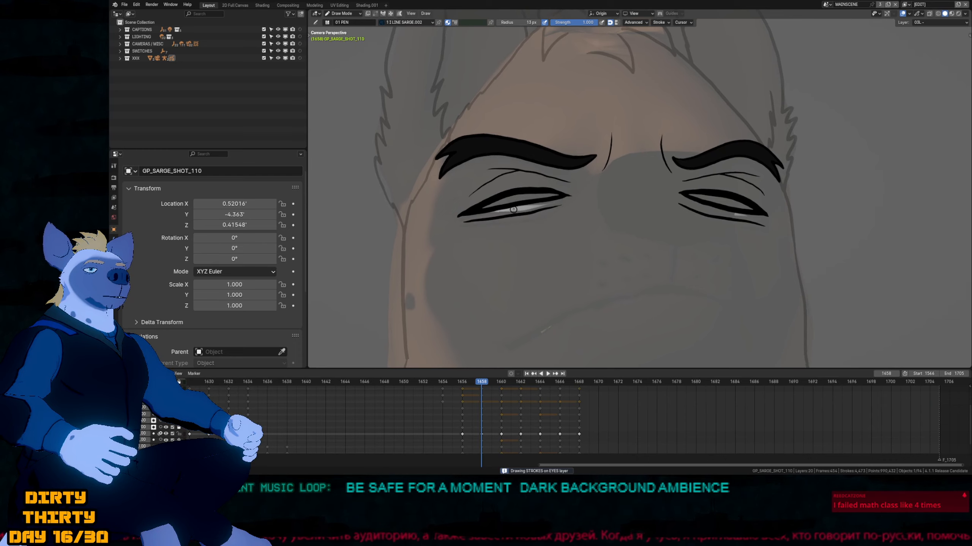
{"action": "scroll", "coordinate": [520, 191], "scroll_direction": "up", "scroll_amount": 5}
{"action": "key", "text": "2"}
{"action": "key", "text": "Up"}
{"action": "key", "text": "Down"}
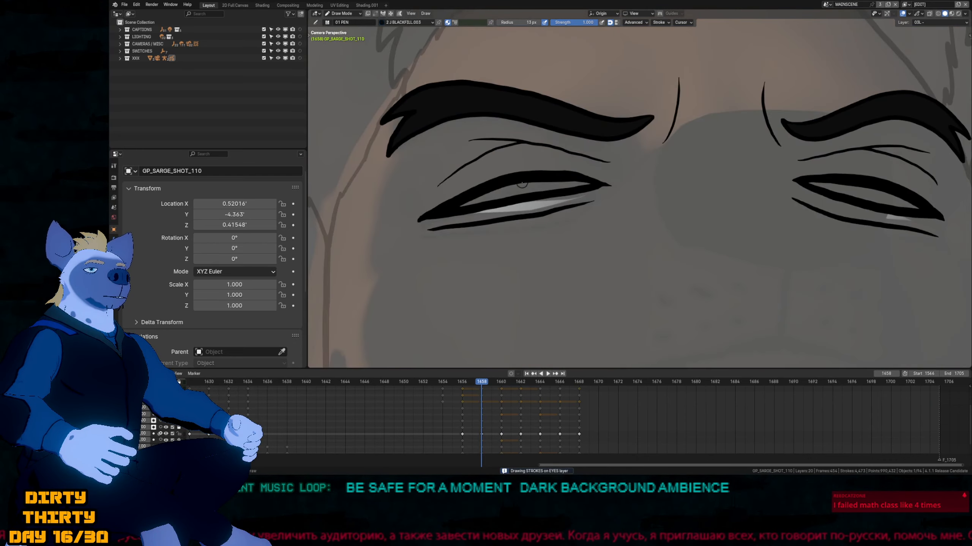
{"action": "mouse_move", "coordinate": [523, 185]}
{"action": "left_mouse_down"}
{"action": "mouse_move", "coordinate": [572, 186]}
{"action": "mouse_move", "coordinate": [557, 178]}
{"action": "left_mouse_up"}
{"action": "middle_click_drag", "start_coordinate": [893, 178], "coordinate": [656, 173], "text": "shift"}
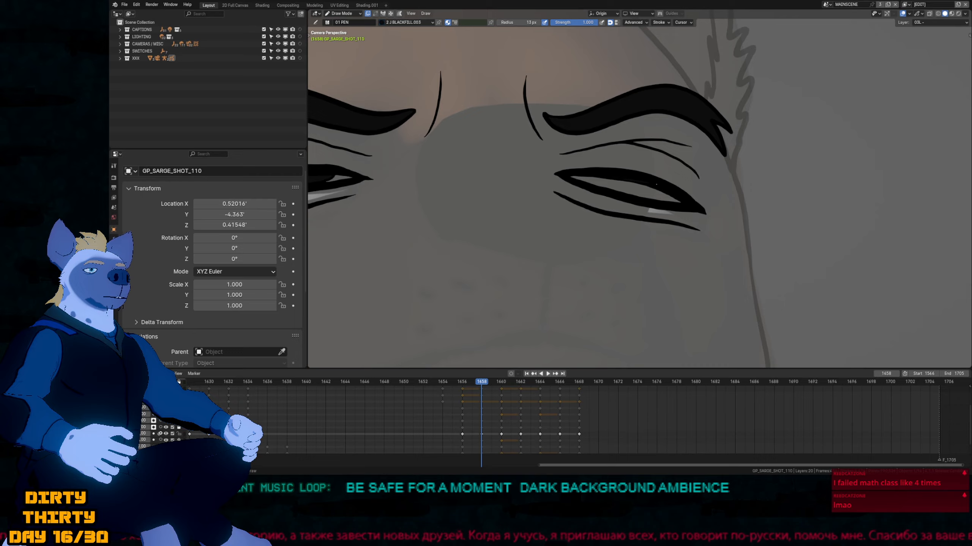
{"action": "left_click_drag", "start_coordinate": [656, 185], "coordinate": [597, 177]}
{"action": "mouse_move", "coordinate": [581, 217]}
{"action": "middle_mouse_down", "text": "ctrl"}
{"action": "mouse_move", "coordinate": [529, 291]}
{"action": "mouse_move", "coordinate": [551, 253]}
{"action": "middle_mouse_up", "text": "ctrl"}
Close the camera-right pupil's stroke, then scale and reposition it beneath the upper eyelid.
{"action": "key", "text": "Tab"}
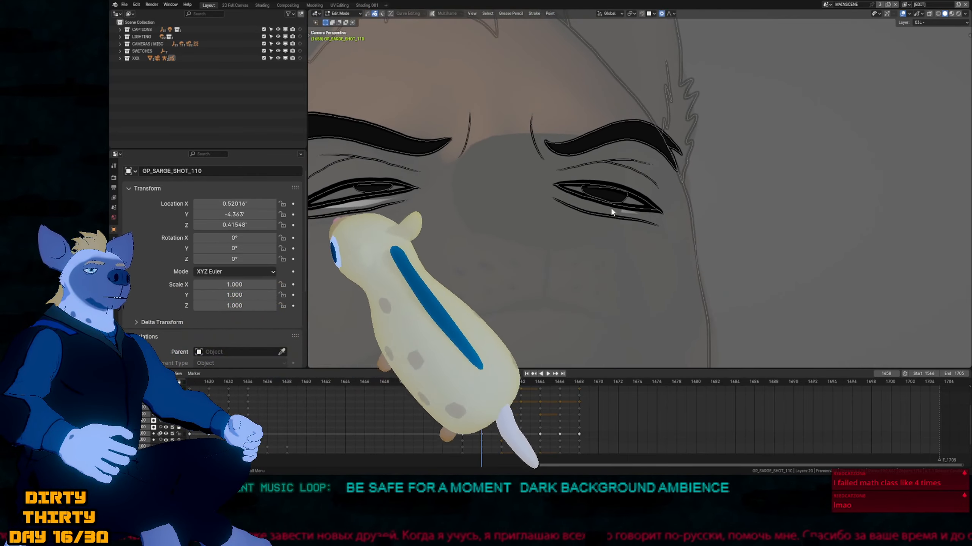
{"action": "key", "text": "s"}
{"action": "key", "text": "Escape"}
{"action": "key", "text": "f"}
{"action": "key", "text": "s"}
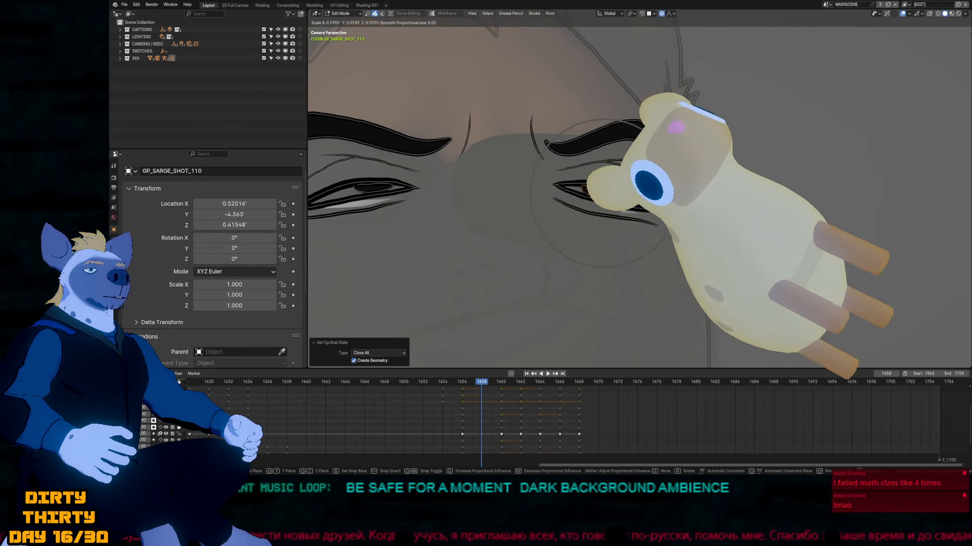
{"action": "left_click", "coordinate": [674, 209]}
{"action": "key", "text": "g"}
{"action": "left_click", "coordinate": [678, 204]}
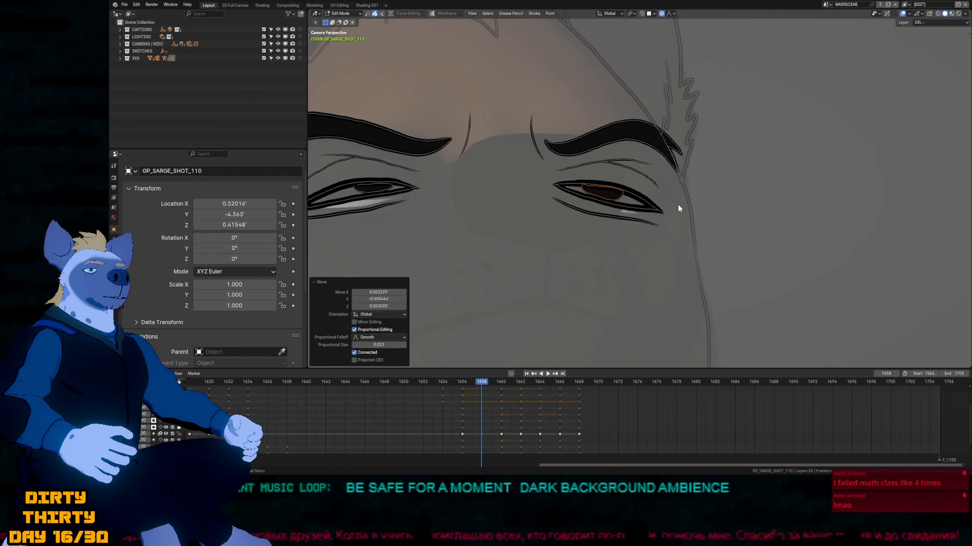
{"action": "key", "text": "g"}
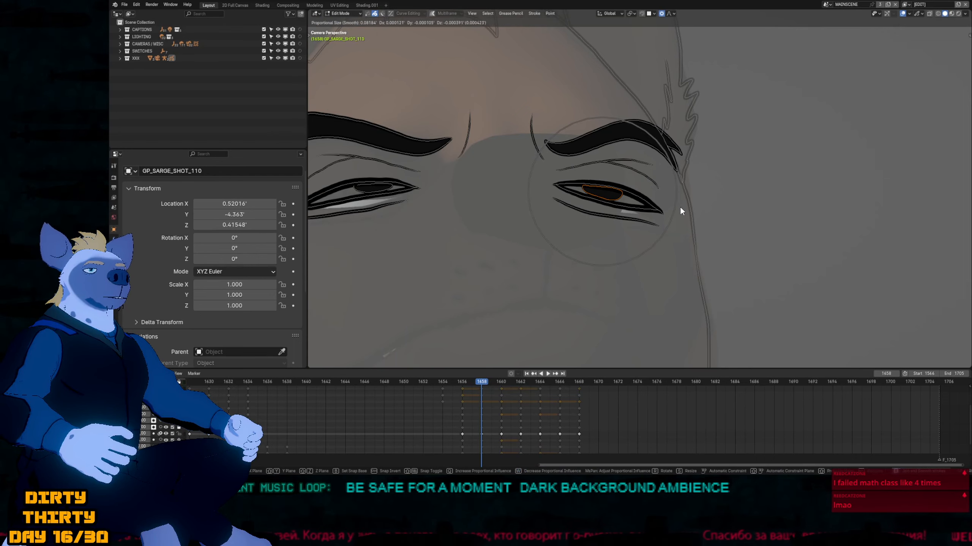
{"action": "left_click", "coordinate": [684, 204]}
{"action": "key", "text": "Tab"}
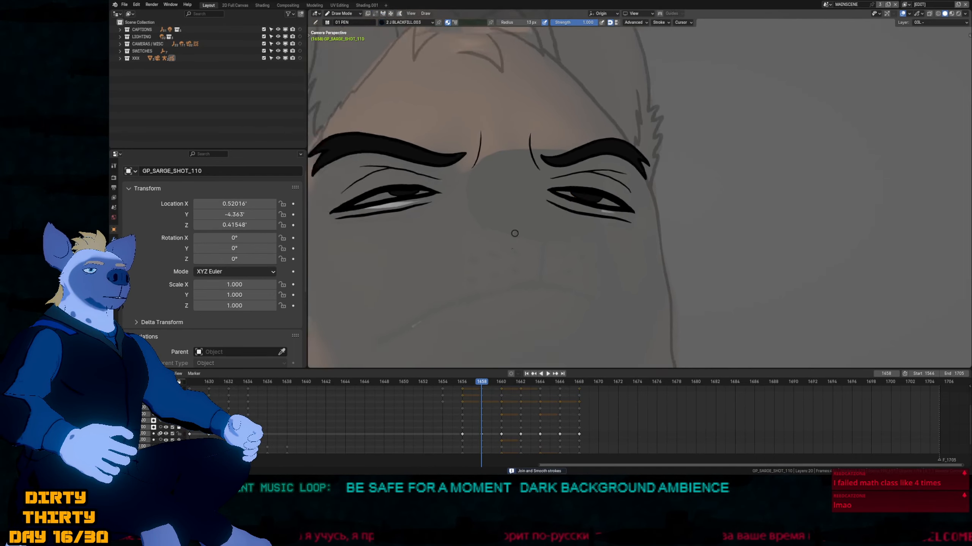
Examine the new eyes in the wider camera view by stepping through the neighbouring keyframes.
{"action": "scroll", "coordinate": [514, 233], "scroll_direction": "down", "scroll_amount": 6}
{"action": "key", "text": "Up"}
{"action": "key", "text": "Up"}
{"action": "key", "text": "Down"}
{"action": "key", "text": "Down"}
{"action": "key", "text": "Down"}
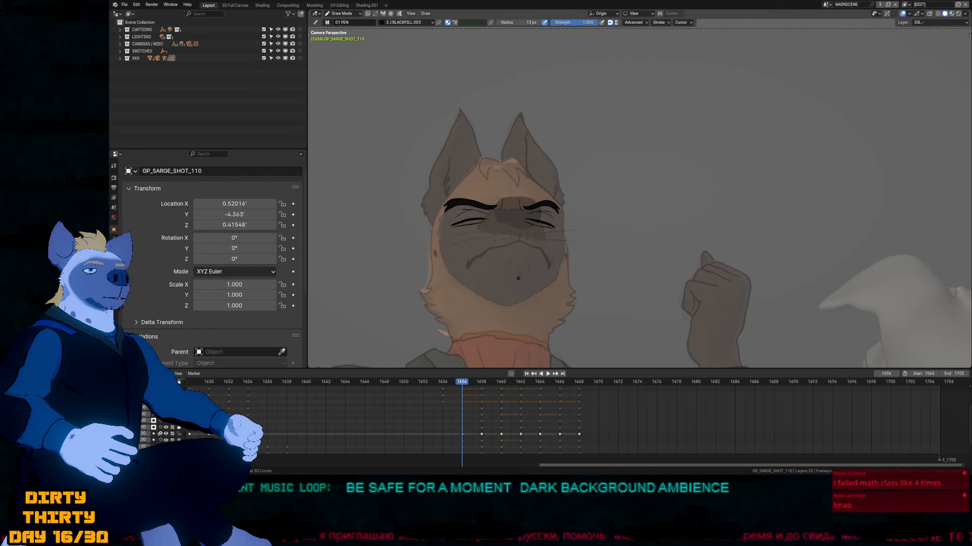
{"action": "key", "text": "Up"}
{"action": "key", "text": "Up"}
{"action": "key", "text": "Up"}
{"action": "key", "text": "Up"}
{"action": "key", "text": "Up"}
{"action": "key", "text": "Down"}
{"action": "key", "text": "Down"}
{"action": "key", "text": "Down"}
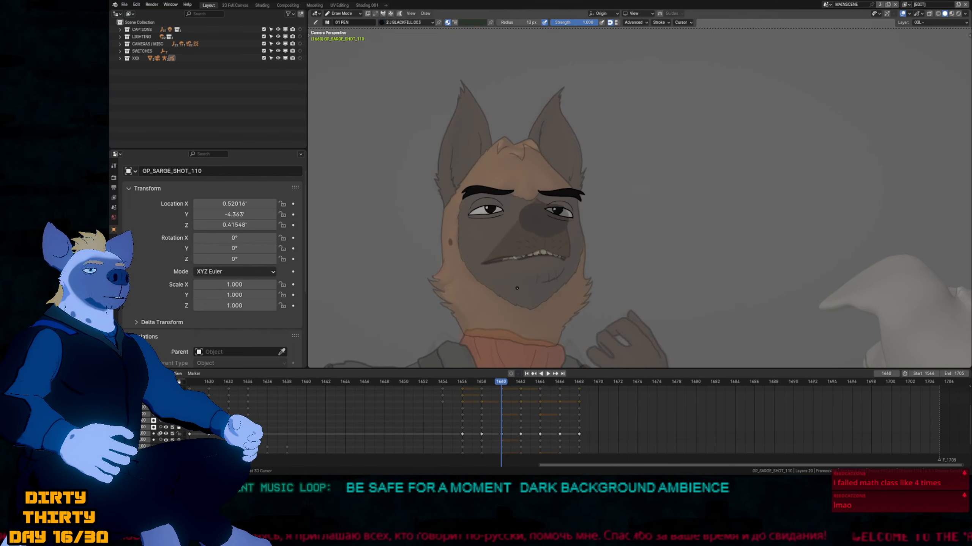
{"action": "key", "text": "Down"}
{"action": "key", "text": "Down"}
{"action": "key", "text": "Up"}
Fill both eye openings at frame 1658 on the EYES fills layer with the EYES_SARGE.001 material.
{"action": "scroll", "coordinate": [515, 197], "scroll_direction": "up", "scroll_amount": 6}
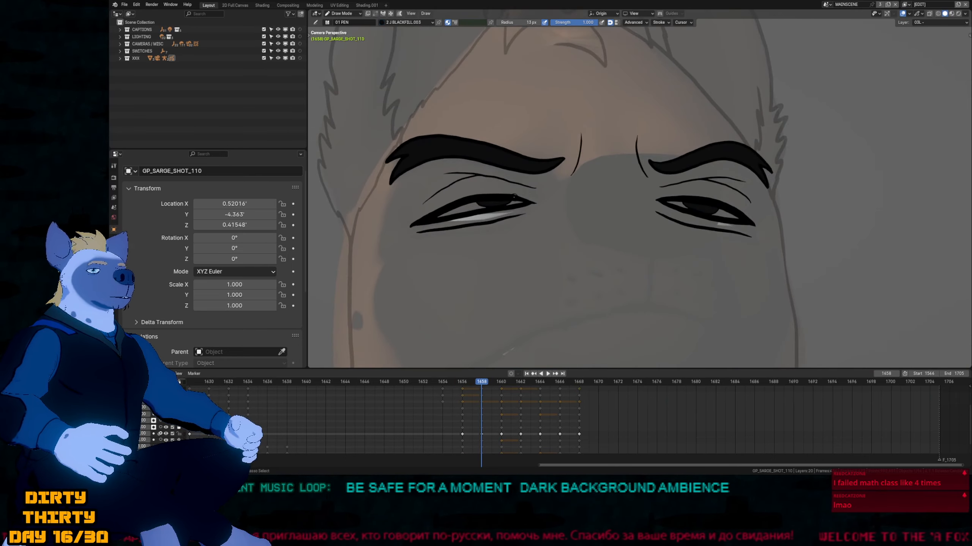
{"action": "key", "text": "f"}
{"action": "left_click", "coordinate": [475, 210]}
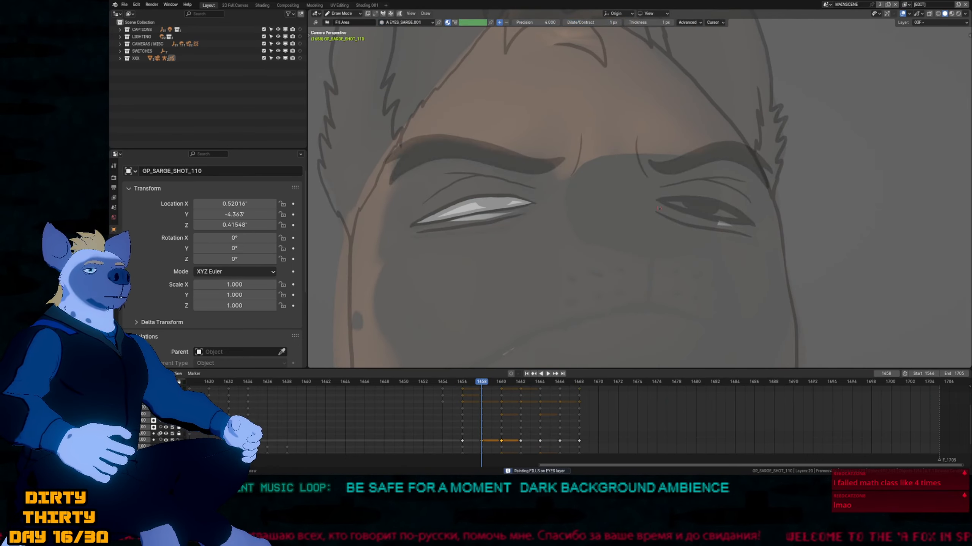
{"action": "left_click", "coordinate": [659, 209]}
{"action": "scroll", "coordinate": [565, 222], "scroll_direction": "down", "scroll_amount": 5}
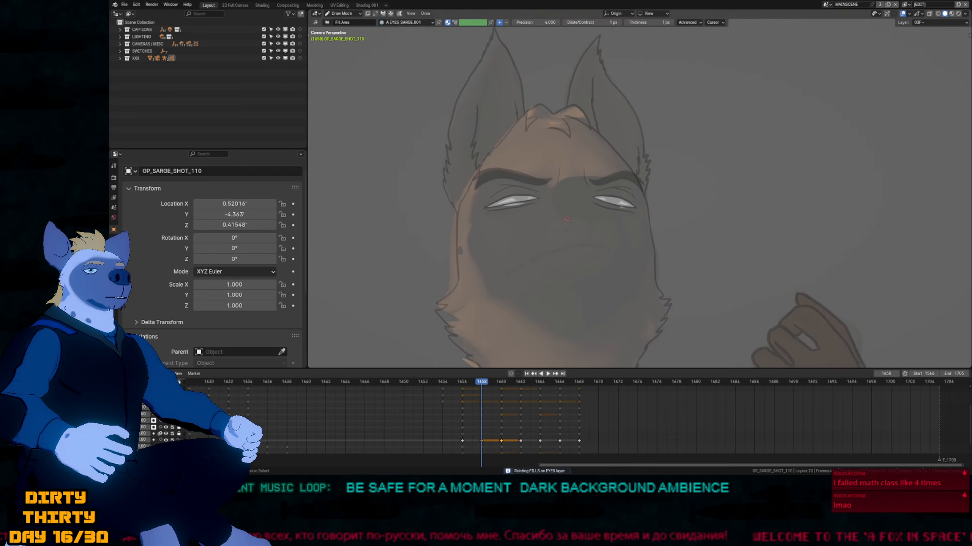
Switch from the fill tool to the 01 PEN brush and maximize the 3D viewport around Sarge's head.
{"action": "scroll", "coordinate": [584, 206], "scroll_direction": "down", "scroll_amount": 1}
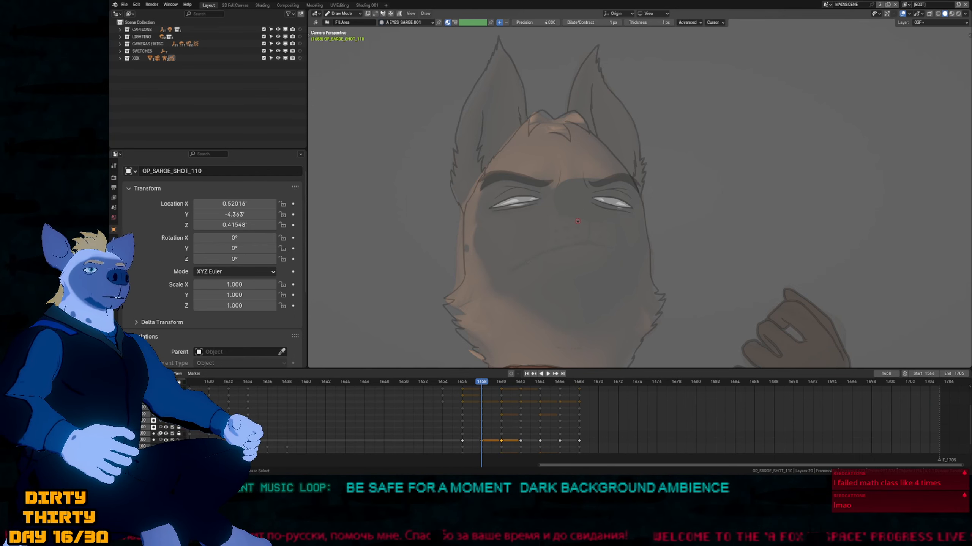
{"action": "scroll", "coordinate": [564, 225], "scroll_direction": "down", "scroll_amount": 2}
{"action": "mouse_move", "coordinate": [562, 232]}
{"action": "middle_mouse_down", "text": "shift"}
{"action": "mouse_move", "coordinate": [584, 235]}
{"action": "mouse_move", "coordinate": [595, 250]}
{"action": "middle_mouse_up", "text": "shift"}
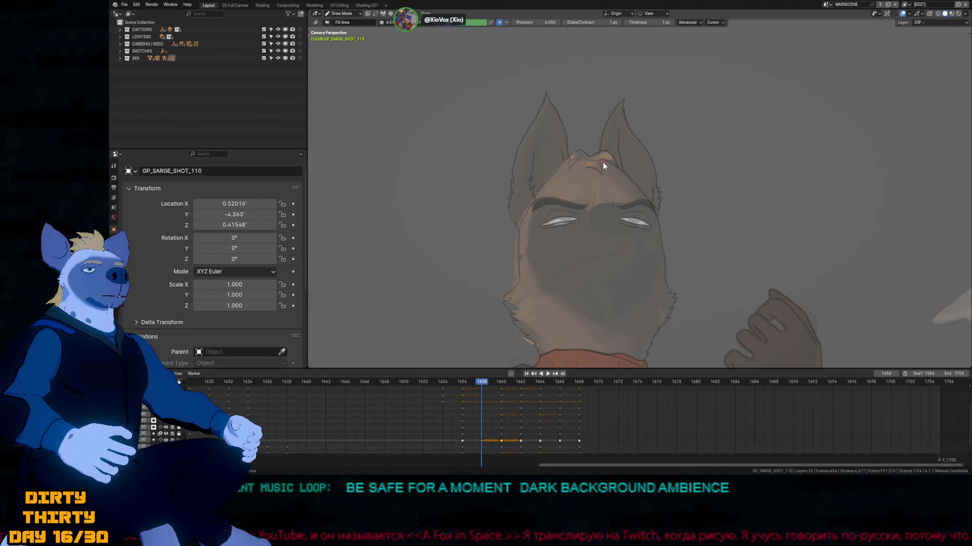
{"action": "key", "text": "1"}
{"action": "middle_click_drag", "start_coordinate": [595, 184], "coordinate": [615, 177], "text": "shift"}
{"action": "mouse_move", "coordinate": [611, 247]}
{"action": "middle_mouse_down", "text": "ctrl"}
{"action": "mouse_move", "coordinate": [604, 204]}
{"action": "mouse_move", "coordinate": [613, 219]}
{"action": "middle_mouse_up", "text": "ctrl"}
{"action": "key", "text": "ctrl+space"}
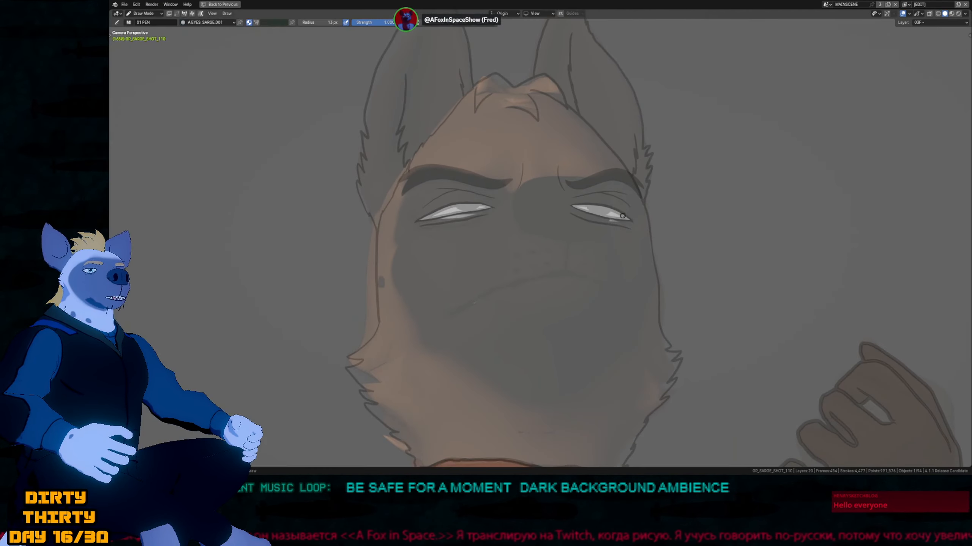
{"action": "mouse_move", "coordinate": [575, 180]}
{"action": "middle_mouse_down", "text": "shift"}
{"action": "mouse_move", "coordinate": [613, 177]}
{"action": "mouse_move", "coordinate": [610, 228]}
{"action": "middle_mouse_up", "text": "shift"}
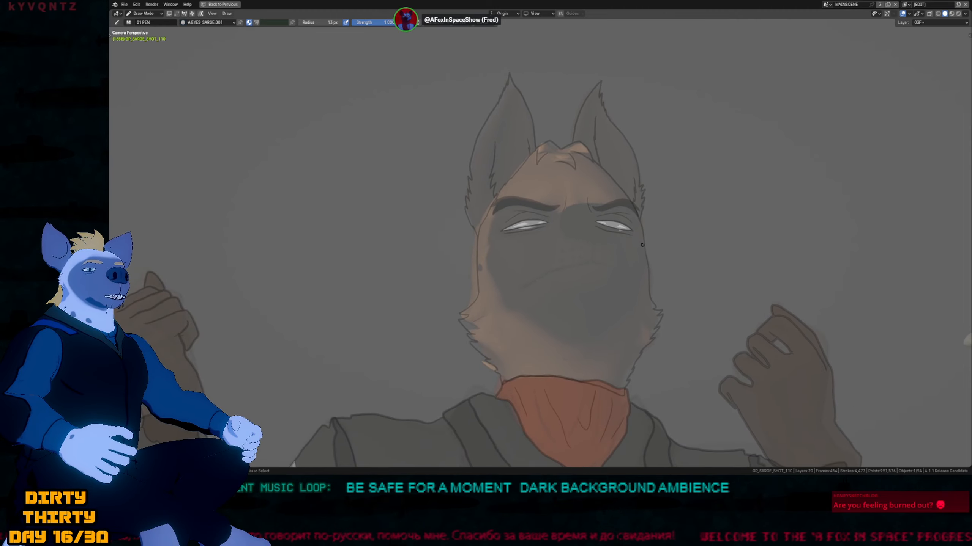
Save the file, leave the recent files list without opening anything, and return to the head drawing.
{"action": "key", "text": "ctrl+s"}
{"action": "key", "text": "ctrl+shift+o"}
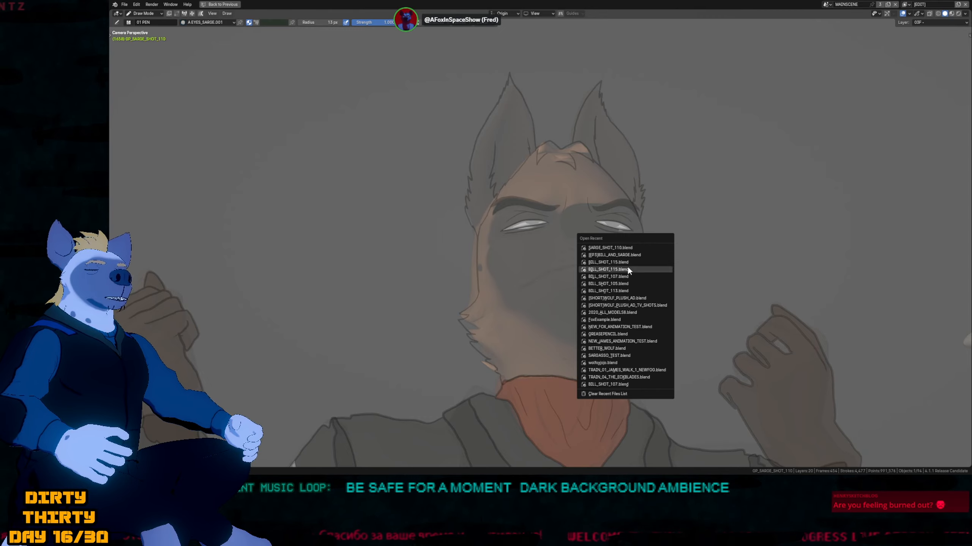
{"action": "middle_click_drag", "start_coordinate": [582, 245], "coordinate": [479, 213], "text": "ctrl"}
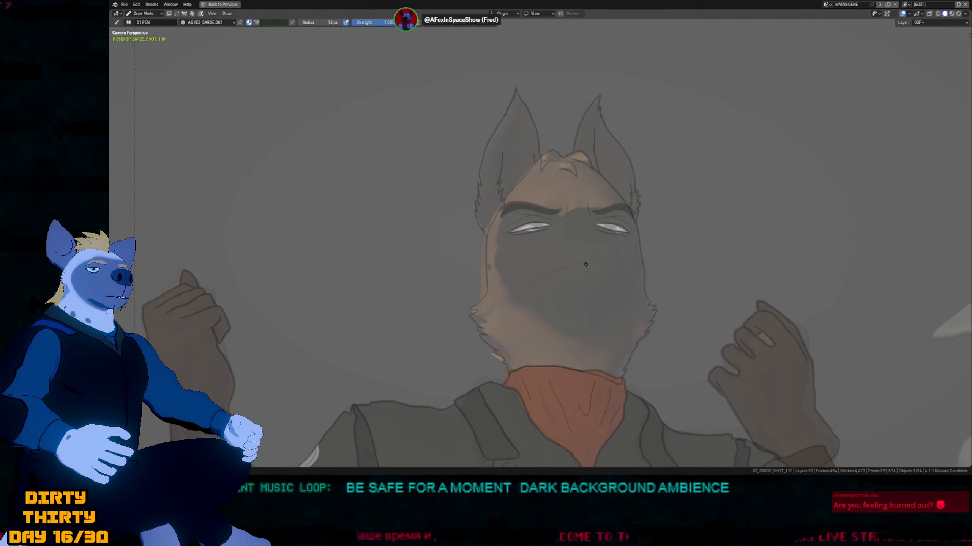
Sculpt the line work on the HEAD layers at frame 1658, nudging both side contours of the face slightly outward.
{"action": "key", "text": "2"}
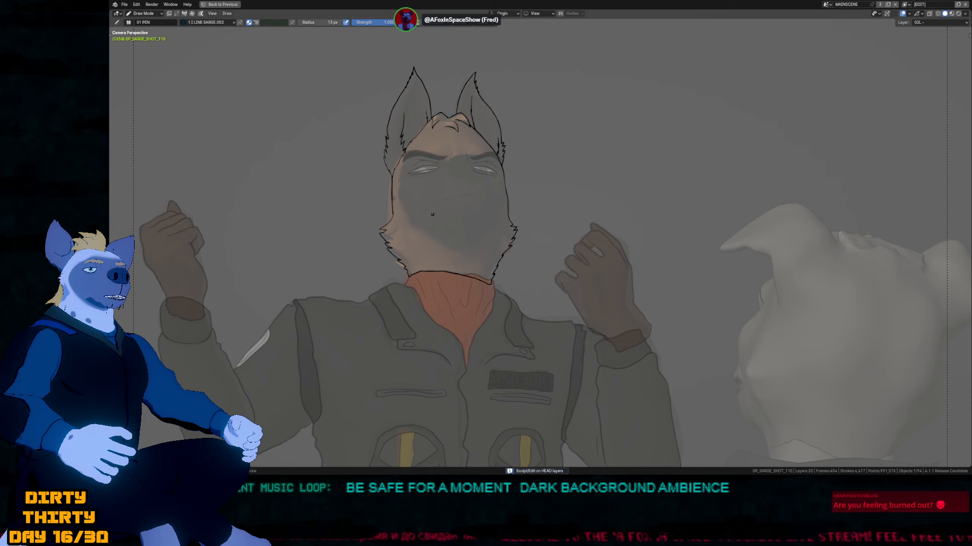
{"action": "scroll", "coordinate": [432, 215], "scroll_direction": "up", "scroll_amount": 4}
{"action": "key", "text": "f"}
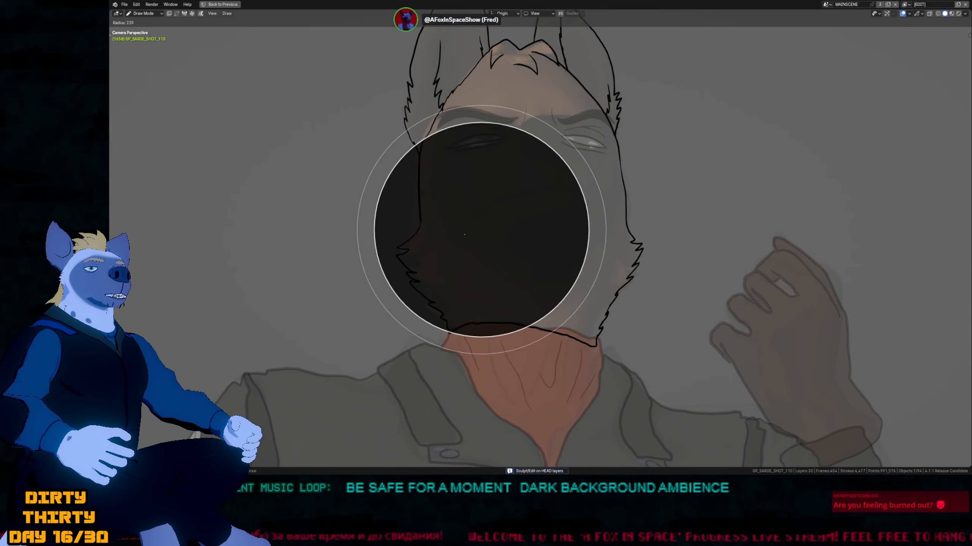
{"action": "key", "text": "Escape"}
{"action": "mouse_move", "coordinate": [421, 141]}
{"action": "left_mouse_down"}
{"action": "mouse_move", "coordinate": [419, 224]}
{"action": "mouse_move", "coordinate": [397, 268]}
{"action": "mouse_move", "coordinate": [432, 310]}
{"action": "left_mouse_up"}
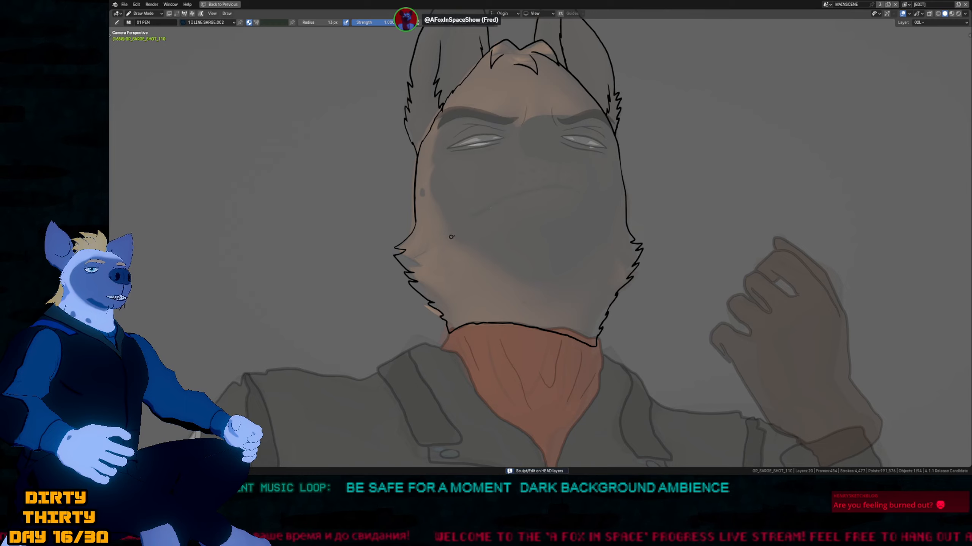
{"action": "left_click_drag", "start_coordinate": [614, 164], "coordinate": [631, 293]}
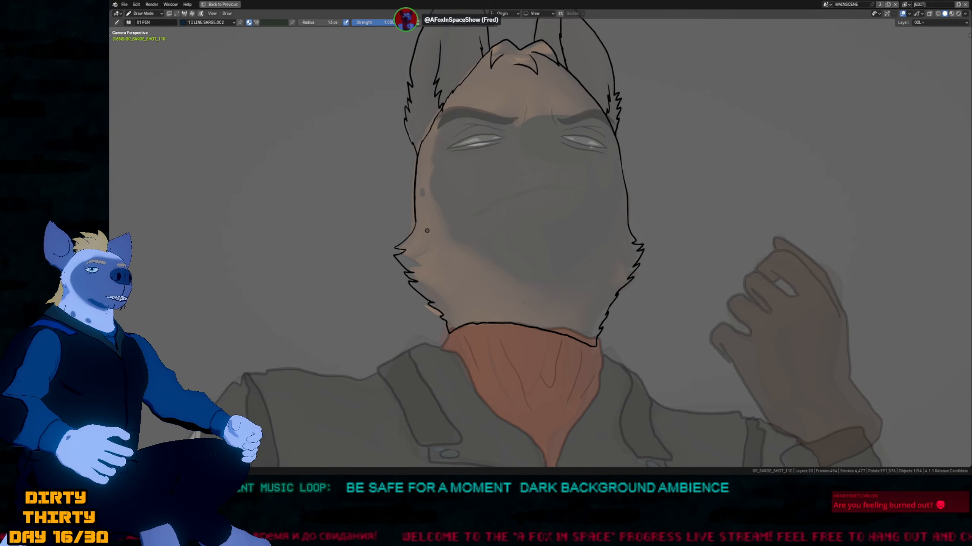
Compare the head shape with the neighbouring keyframe, resize the sculpt brush, and push the camera-left cheek fur slightly inward.
{"action": "key", "text": "Down"}
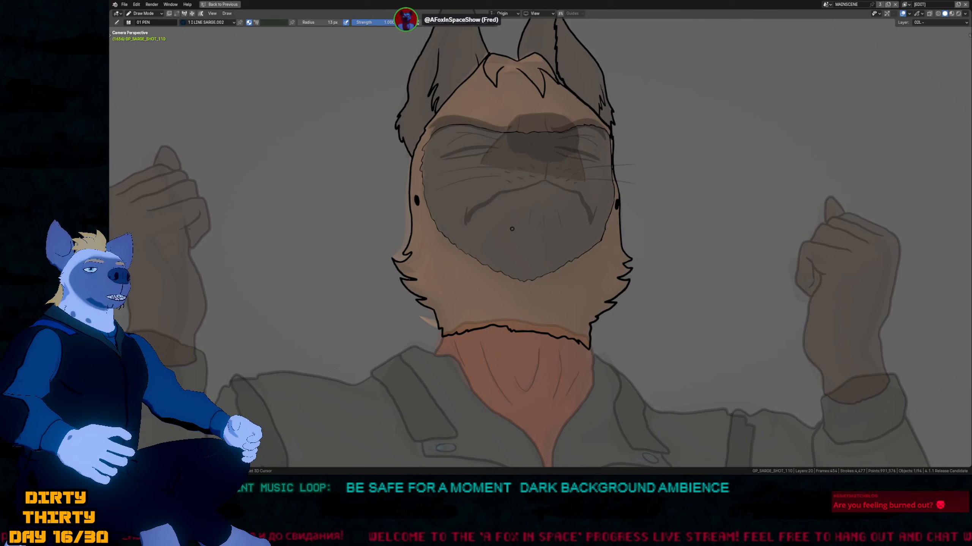
{"action": "key", "text": "Right"}
{"action": "key", "text": "Right"}
{"action": "key", "text": "Left"}
{"action": "key", "text": "Right"}
{"action": "key", "text": "f"}
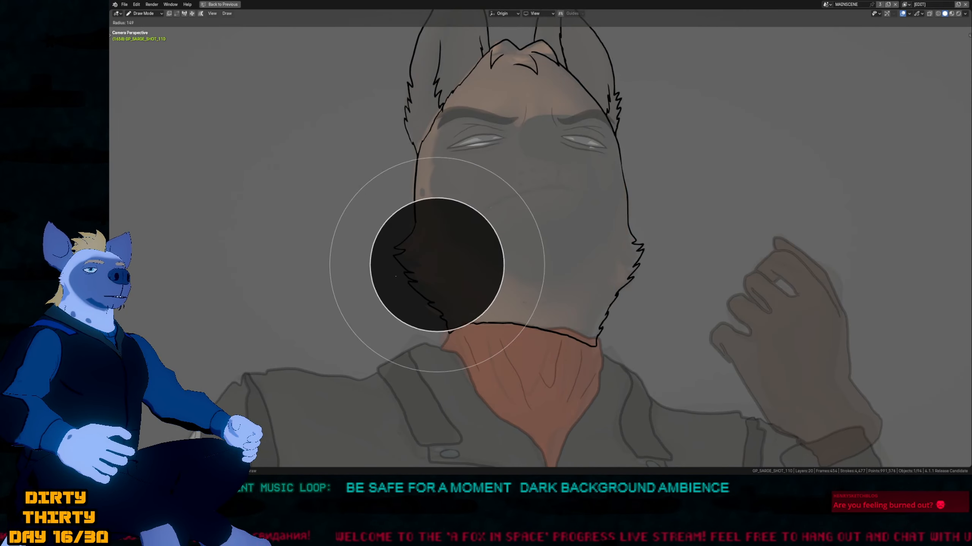
{"action": "left_click", "coordinate": [370, 251]}
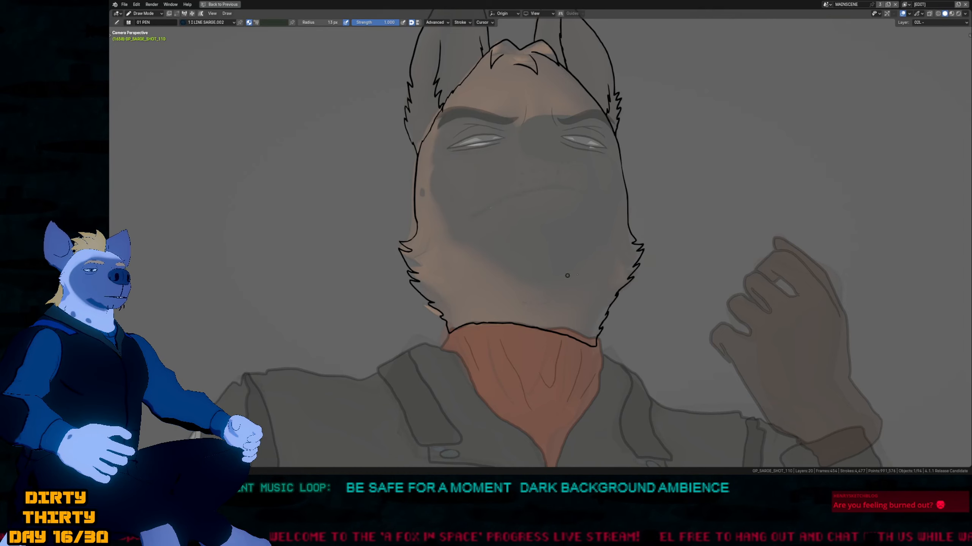
Examine the adjusted head outline, ears, forehead tufts and cheek fur both close up and in the wider camera view.
{"action": "scroll", "coordinate": [595, 234], "scroll_direction": "up", "scroll_amount": 3, "text": "shift"}
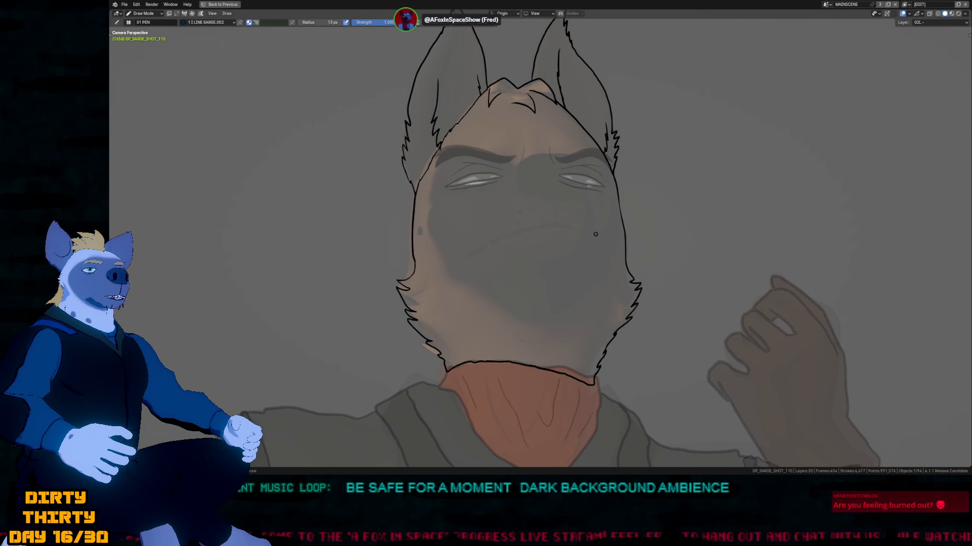
{"action": "scroll", "coordinate": [595, 234], "scroll_direction": "up", "scroll_amount": 2, "text": "shift"}
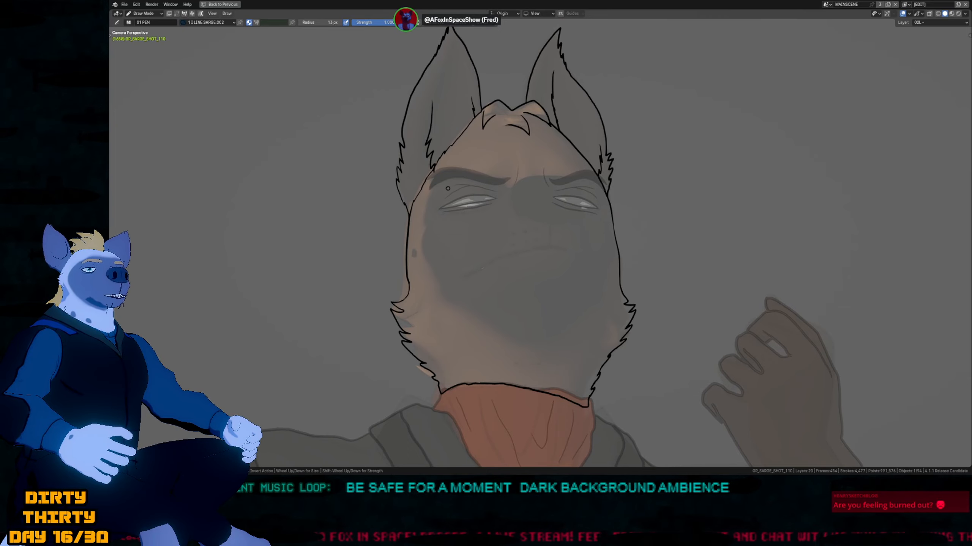
{"action": "scroll", "coordinate": [459, 153], "scroll_direction": "up", "scroll_amount": 3}
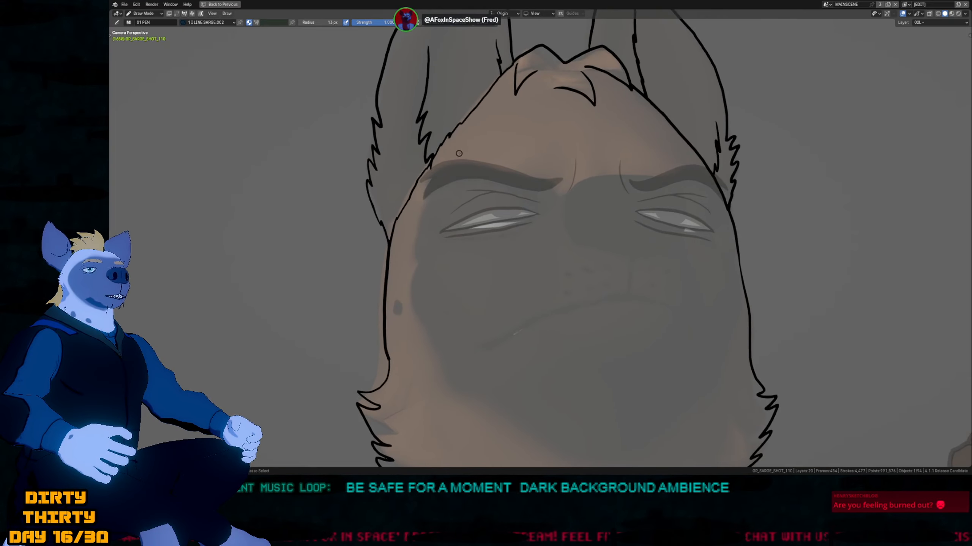
{"action": "scroll", "coordinate": [458, 153], "scroll_direction": "down", "scroll_amount": 3}
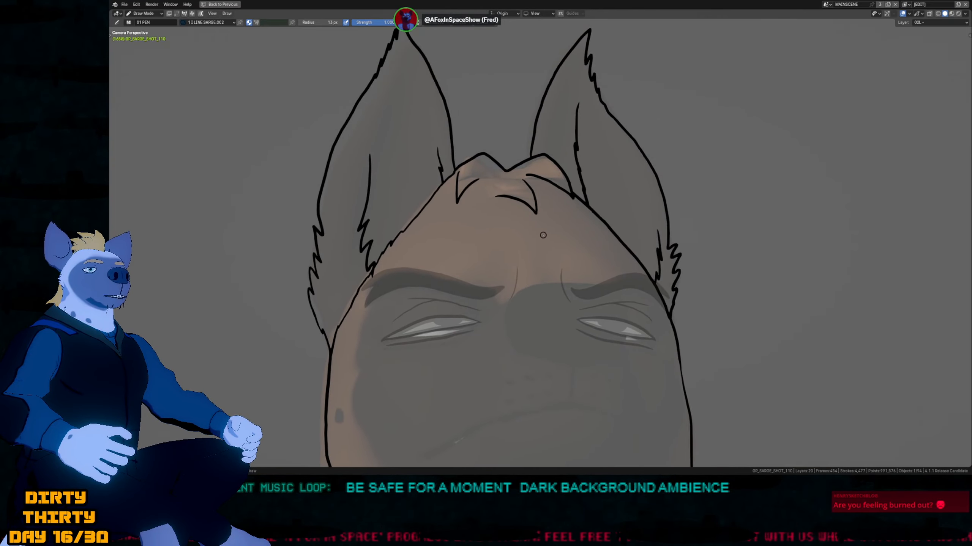
{"action": "scroll", "coordinate": [530, 251], "scroll_direction": "down", "scroll_amount": 5}
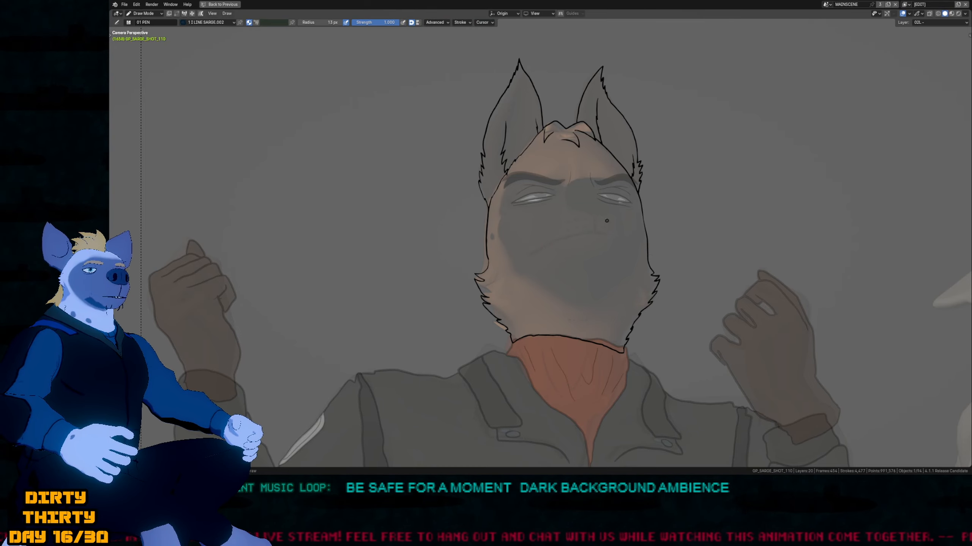
{"action": "middle_click_drag", "start_coordinate": [598, 236], "coordinate": [571, 265], "text": "shift"}
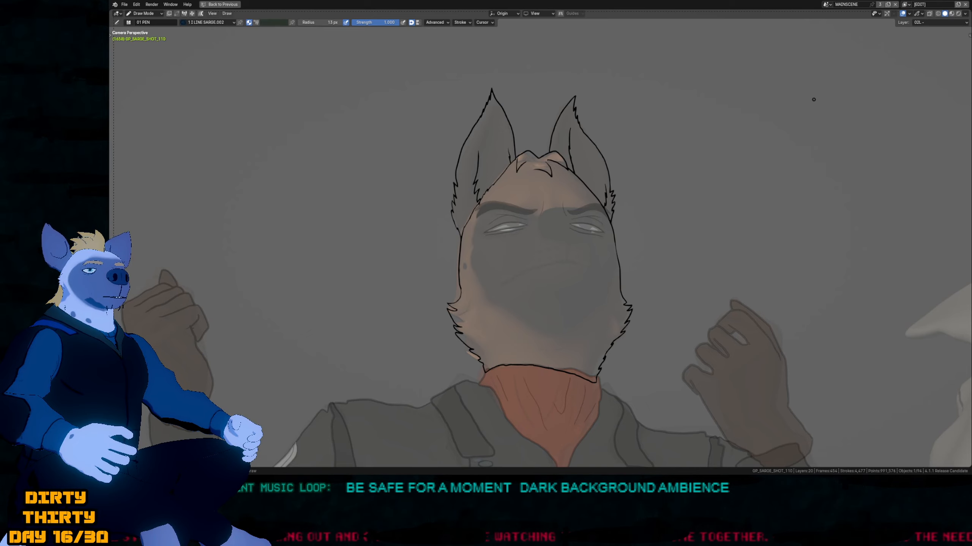
{"action": "scroll", "coordinate": [569, 234], "scroll_direction": "up", "scroll_amount": 4}
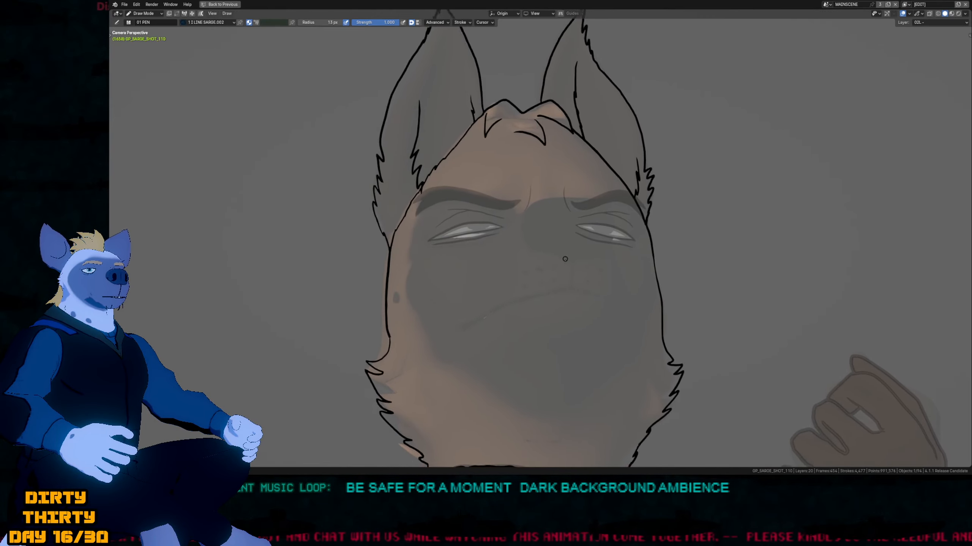
{"action": "middle_click_drag", "start_coordinate": [565, 259], "coordinate": [546, 236], "text": "shift"}
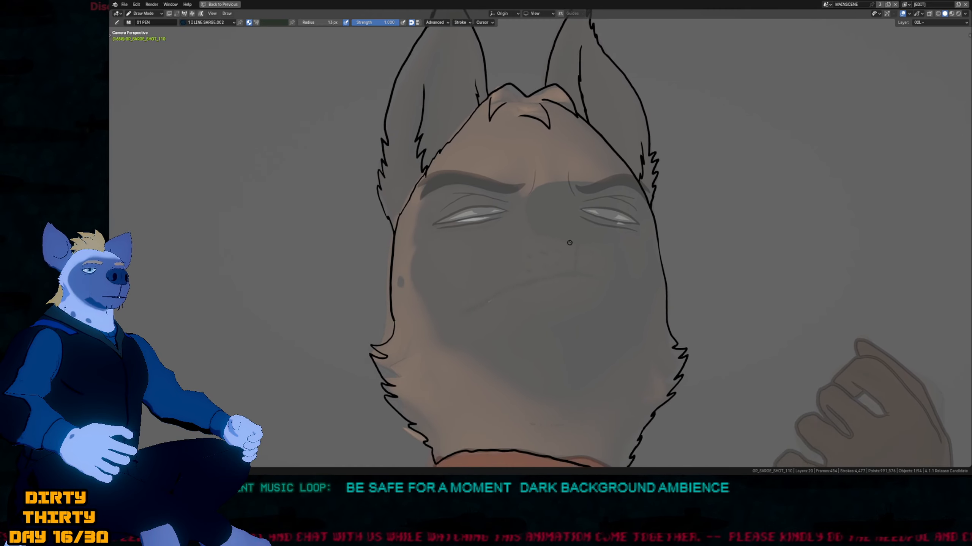
Draw a filled black nose between the eyes on the MOUTH strokes layer using the BLACKFILL.003 material.
{"action": "key", "text": "Page_Down"}
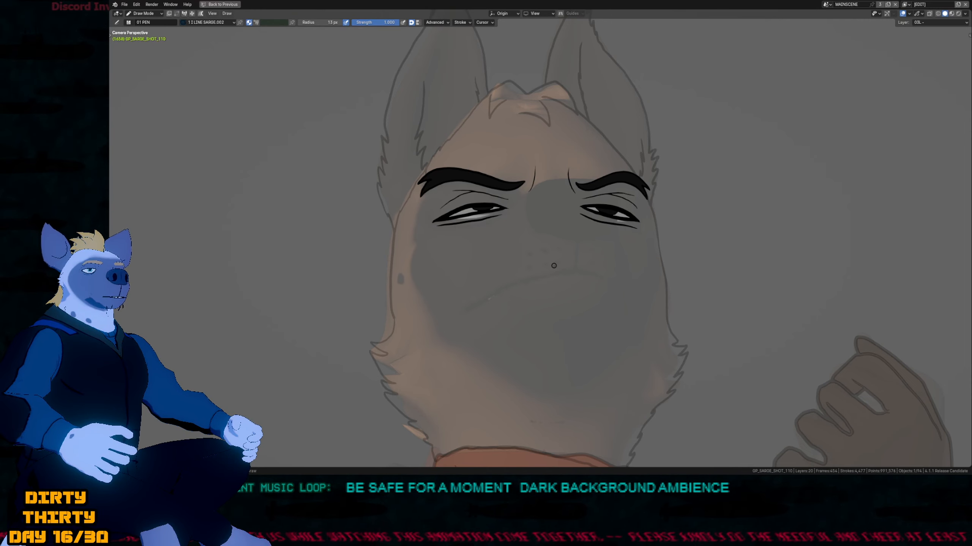
{"action": "key", "text": "Page_Down"}
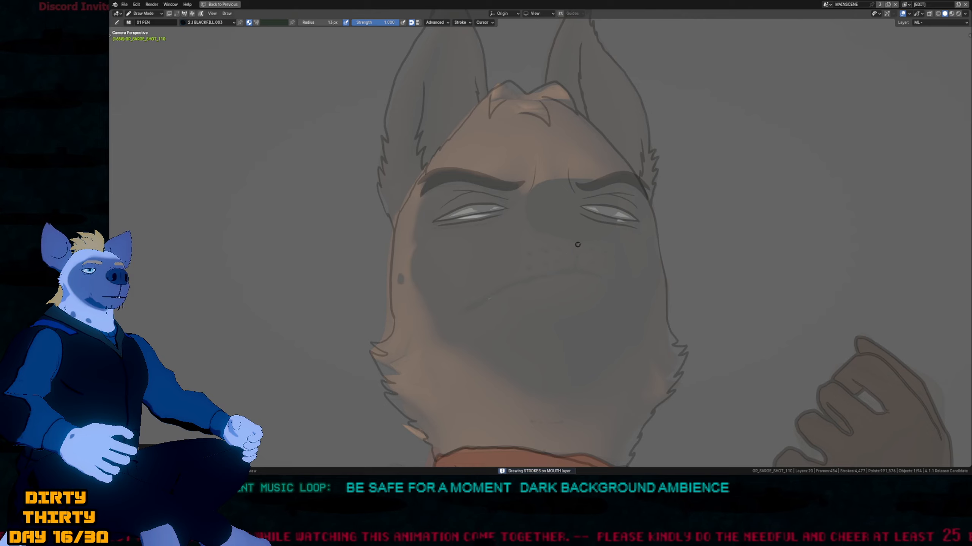
{"action": "middle_click_drag", "start_coordinate": [576, 246], "coordinate": [567, 265], "text": "shift"}
{"action": "scroll", "coordinate": [566, 264], "scroll_direction": "up", "scroll_amount": 3}
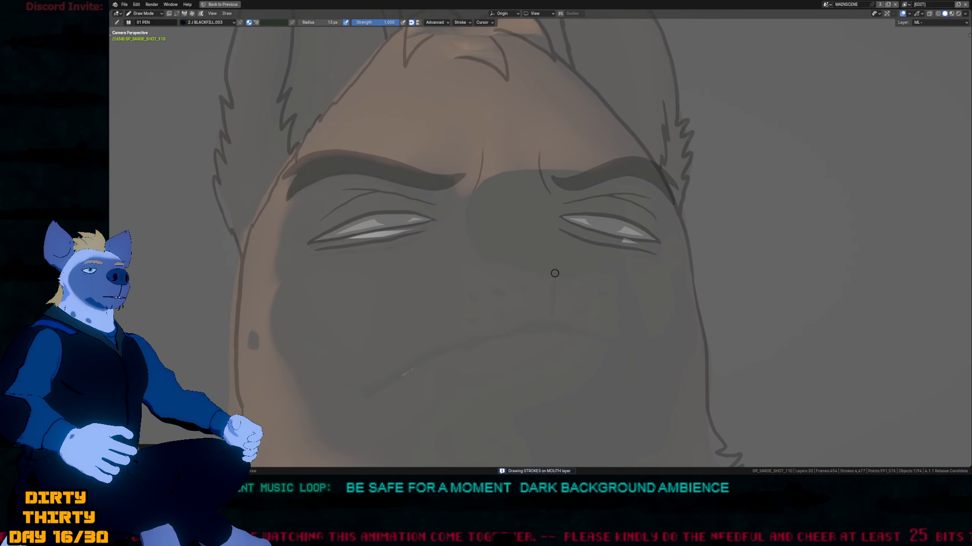
{"action": "scroll", "coordinate": [552, 296], "scroll_direction": "down", "scroll_amount": 1}
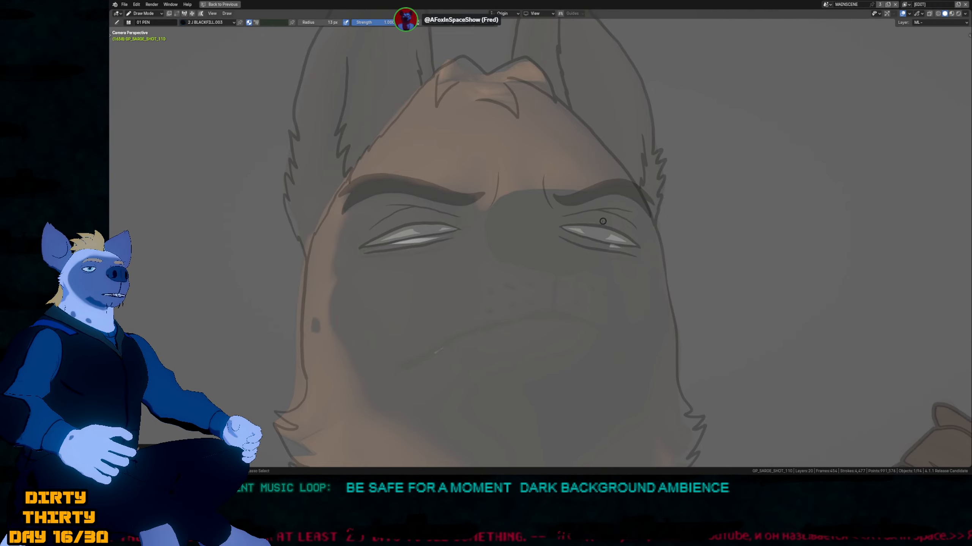
{"action": "scroll", "coordinate": [608, 222], "scroll_direction": "down", "scroll_amount": 2}
{"action": "scroll", "coordinate": [608, 223], "scroll_direction": "down", "scroll_amount": 2}
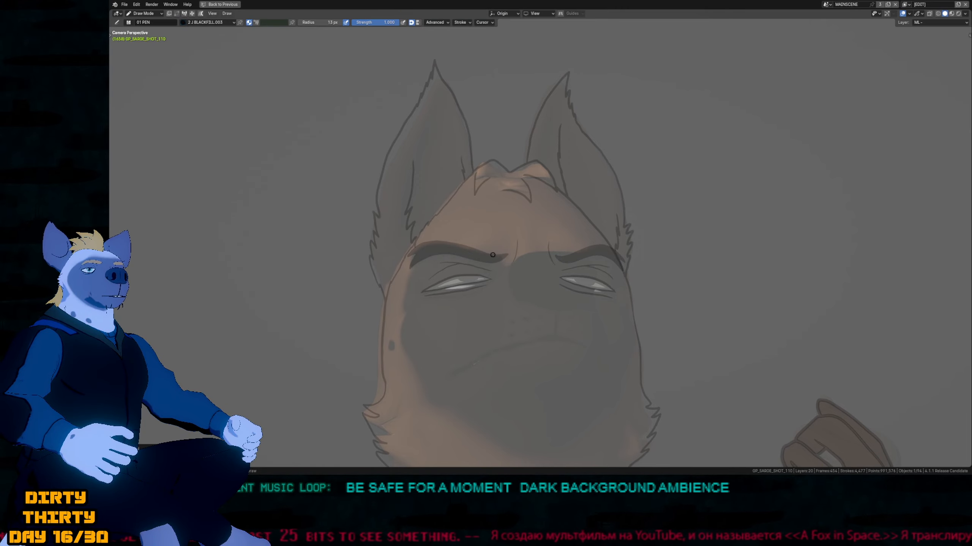
{"action": "middle_click_drag", "start_coordinate": [512, 256], "coordinate": [560, 237], "text": "shift"}
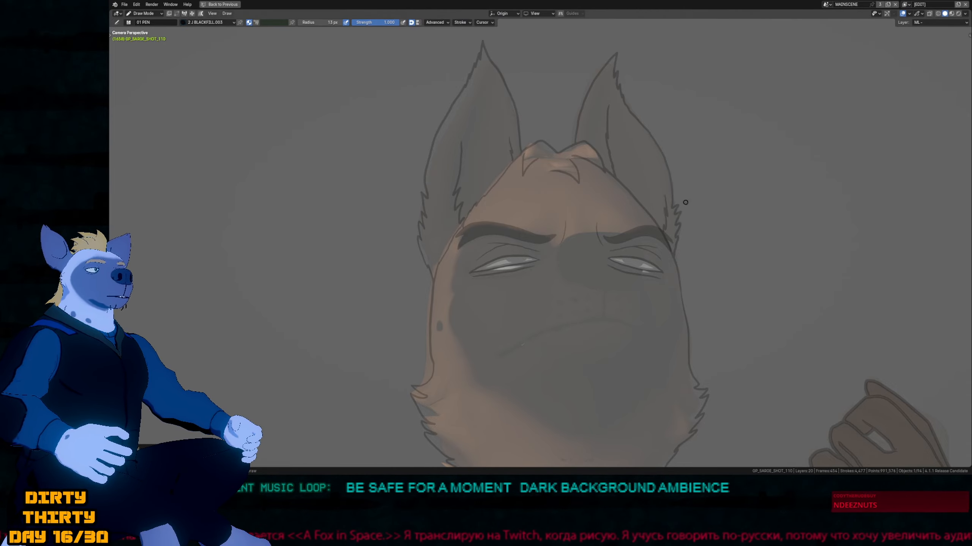
{"action": "middle_click_drag", "start_coordinate": [634, 233], "coordinate": [469, 159], "text": "ctrl"}
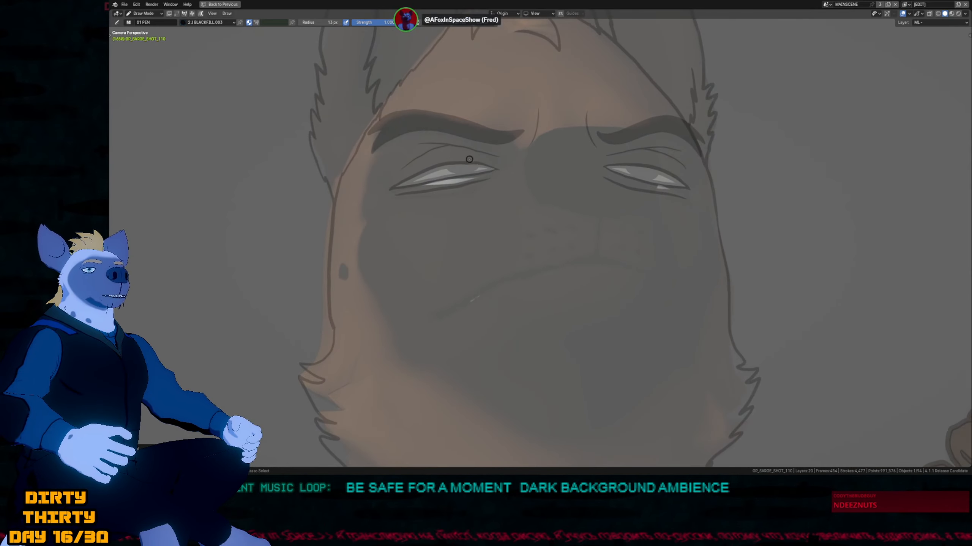
{"action": "middle_click_drag", "start_coordinate": [563, 232], "coordinate": [582, 250], "text": "shift"}
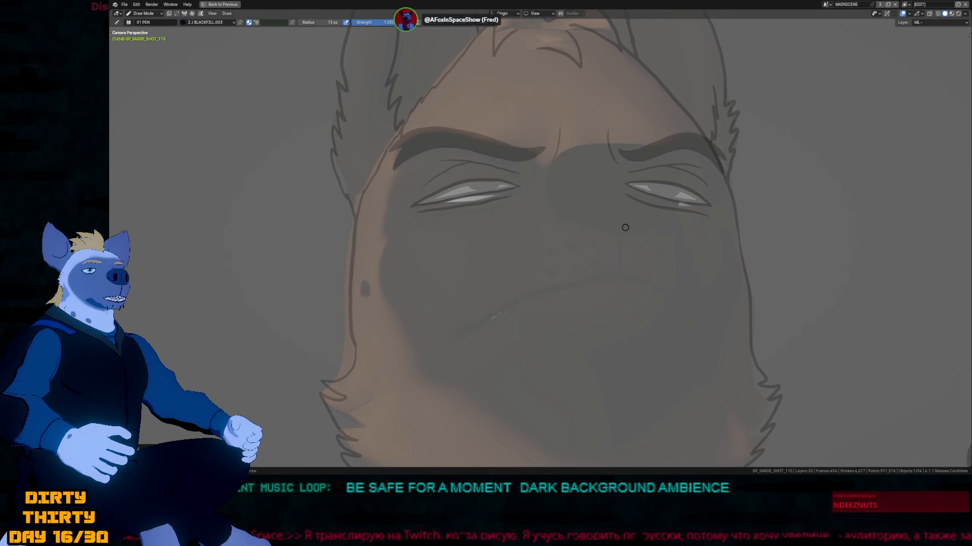
{"action": "mouse_move", "coordinate": [624, 219]}
{"action": "middle_mouse_down", "text": "shift"}
{"action": "mouse_move", "coordinate": [591, 243]}
{"action": "mouse_move", "coordinate": [605, 281]}
{"action": "middle_mouse_up", "text": "shift"}
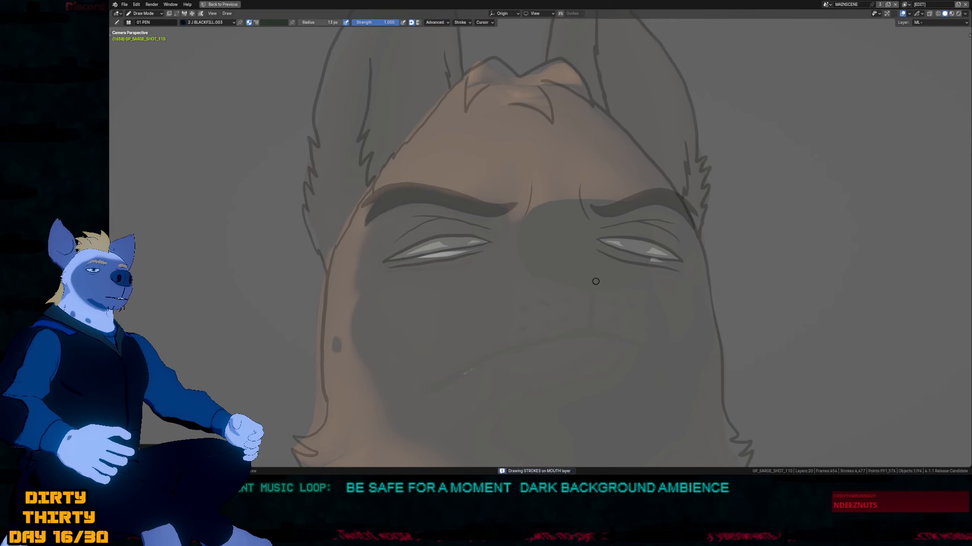
{"action": "mouse_move", "coordinate": [562, 284]}
{"action": "left_mouse_down"}
{"action": "mouse_move", "coordinate": [522, 255]}
{"action": "mouse_move", "coordinate": [525, 218]}
{"action": "mouse_move", "coordinate": [557, 202]}
{"action": "mouse_move", "coordinate": [616, 199]}
{"action": "mouse_move", "coordinate": [654, 214]}
{"action": "mouse_move", "coordinate": [650, 256]}
{"action": "mouse_move", "coordinate": [603, 292]}
{"action": "left_mouse_up"}
{"action": "scroll", "coordinate": [610, 304], "scroll_direction": "up", "scroll_amount": 5}
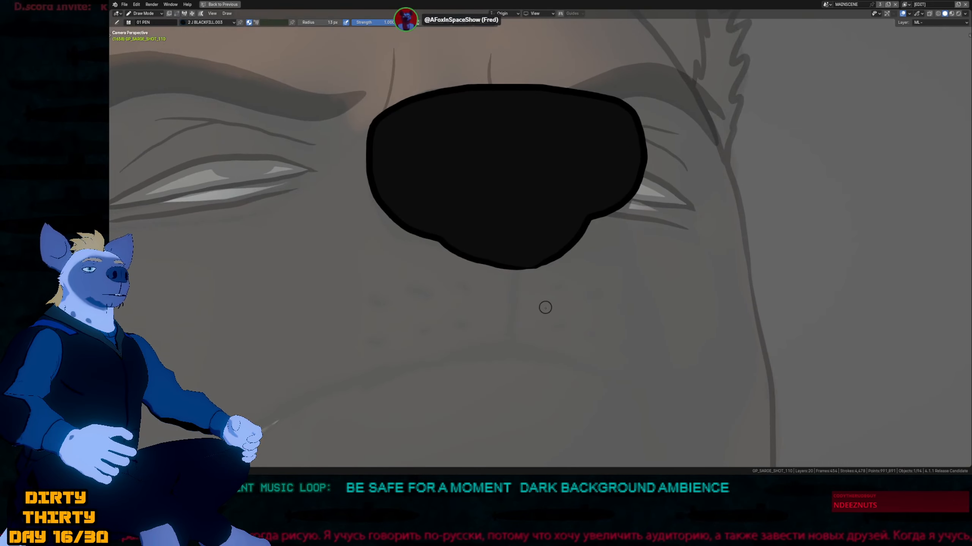
Smooth and reshape the nose's lower, side and upper edges with the sculpt brush, undoing the last unwanted adjustment.
{"action": "key", "text": "f"}
{"action": "left_click_drag", "start_coordinate": [447, 272], "coordinate": [436, 263], "text": "shift"}
{"action": "left_click_drag", "start_coordinate": [487, 287], "coordinate": [491, 292], "text": "shift"}
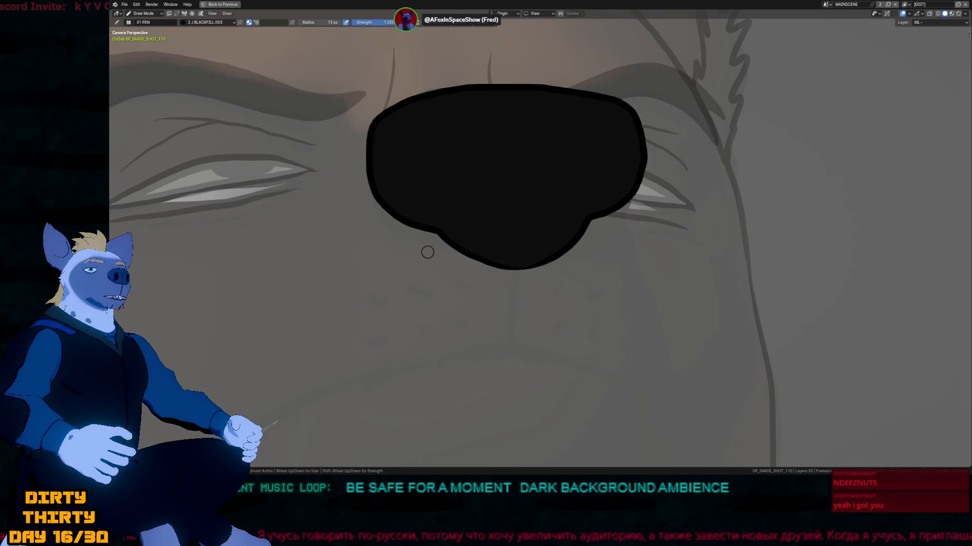
{"action": "mouse_move", "coordinate": [375, 190]}
{"action": "left_mouse_down"}
{"action": "mouse_move", "coordinate": [379, 113]}
{"action": "mouse_move", "coordinate": [426, 95]}
{"action": "left_mouse_up"}
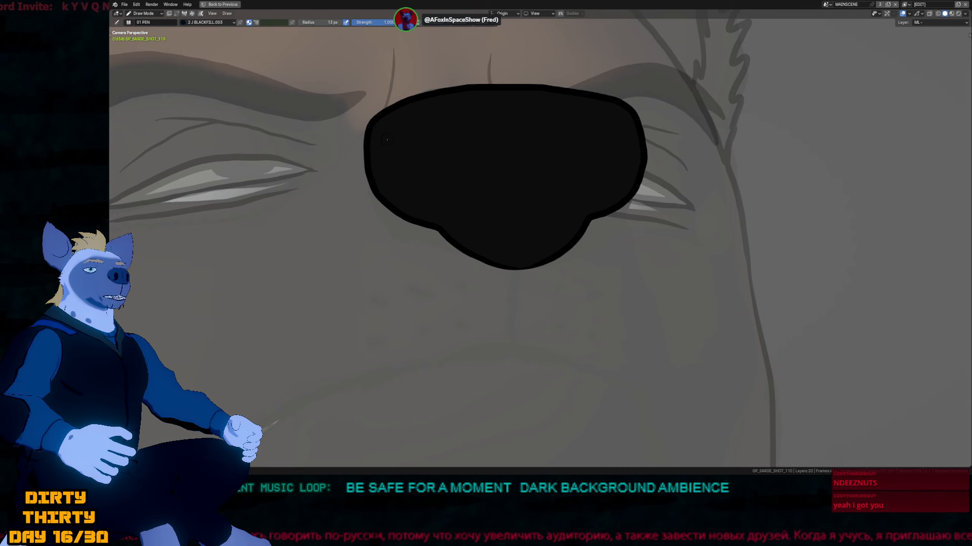
{"action": "mouse_move", "coordinate": [374, 117]}
{"action": "left_mouse_down"}
{"action": "mouse_move", "coordinate": [372, 189]}
{"action": "mouse_move", "coordinate": [437, 230]}
{"action": "left_mouse_up"}
{"action": "mouse_move", "coordinate": [615, 192]}
{"action": "left_mouse_down"}
{"action": "mouse_move", "coordinate": [646, 161]}
{"action": "mouse_move", "coordinate": [631, 105]}
{"action": "mouse_move", "coordinate": [543, 84]}
{"action": "mouse_move", "coordinate": [425, 91]}
{"action": "left_mouse_up"}
{"action": "key", "text": "ctrl+z"}
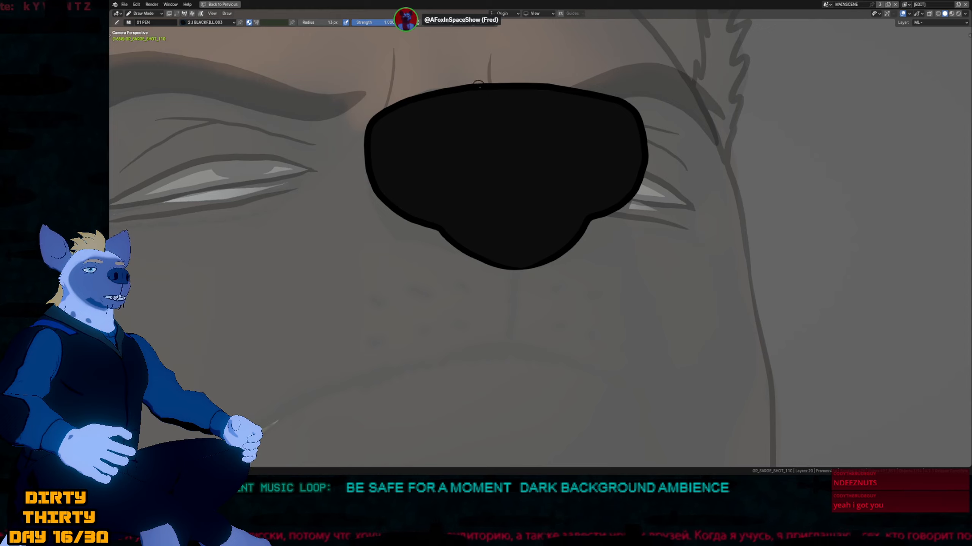
{"action": "scroll", "coordinate": [527, 188], "scroll_direction": "down", "scroll_amount": 3}
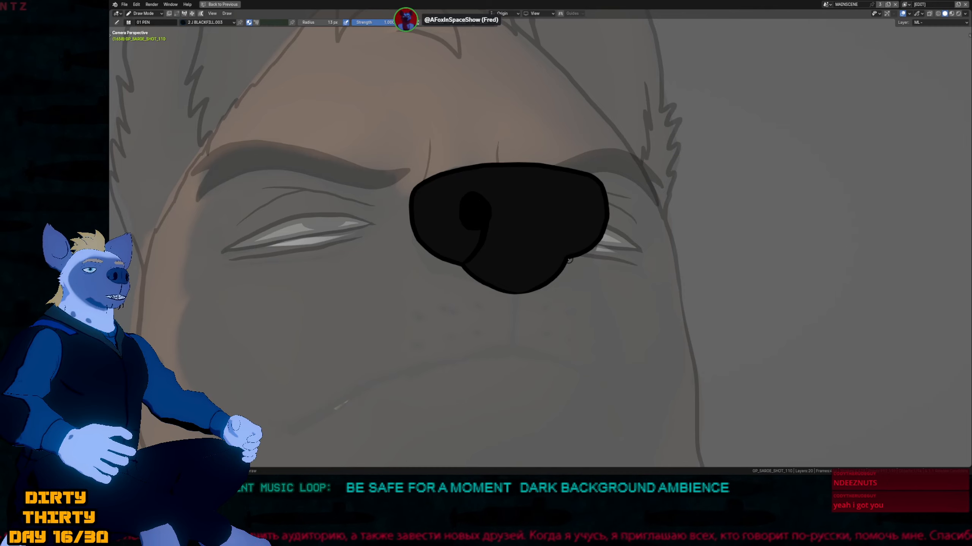
Draw the camera-right nostril inside the nose and add a thin vertical crease down the nose's centre.
{"action": "left_click_drag", "start_coordinate": [543, 220], "coordinate": [557, 223]}
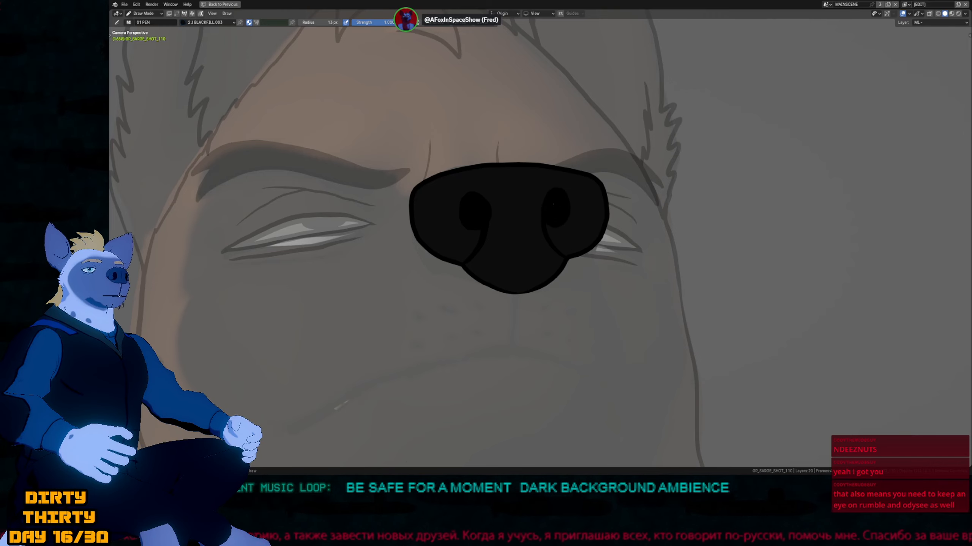
{"action": "key", "text": "f"}
{"action": "key", "text": "Escape"}
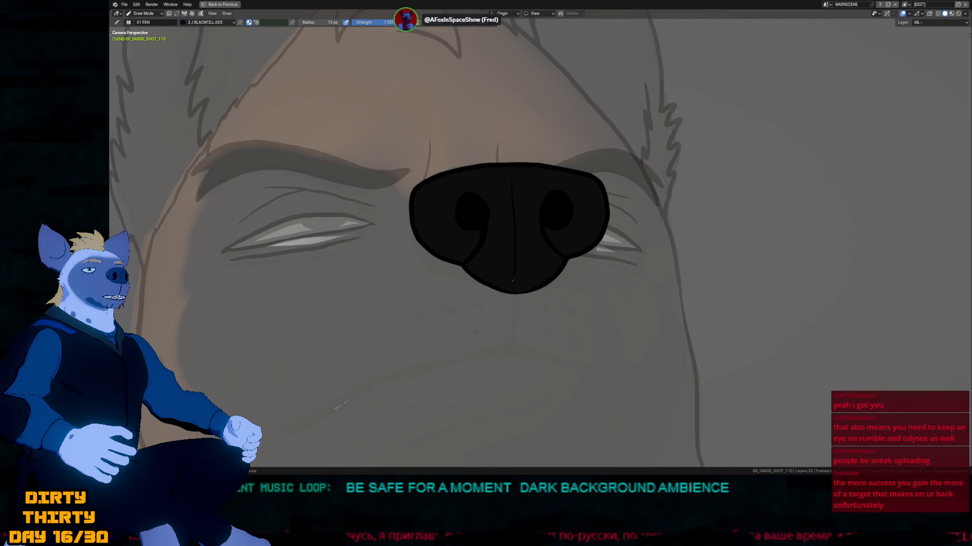
{"action": "scroll", "coordinate": [515, 246], "scroll_direction": "up", "scroll_amount": 5}
{"action": "key", "text": "f"}
{"action": "key", "text": "Escape"}
{"action": "key", "text": "f"}
{"action": "key", "text": "Escape"}
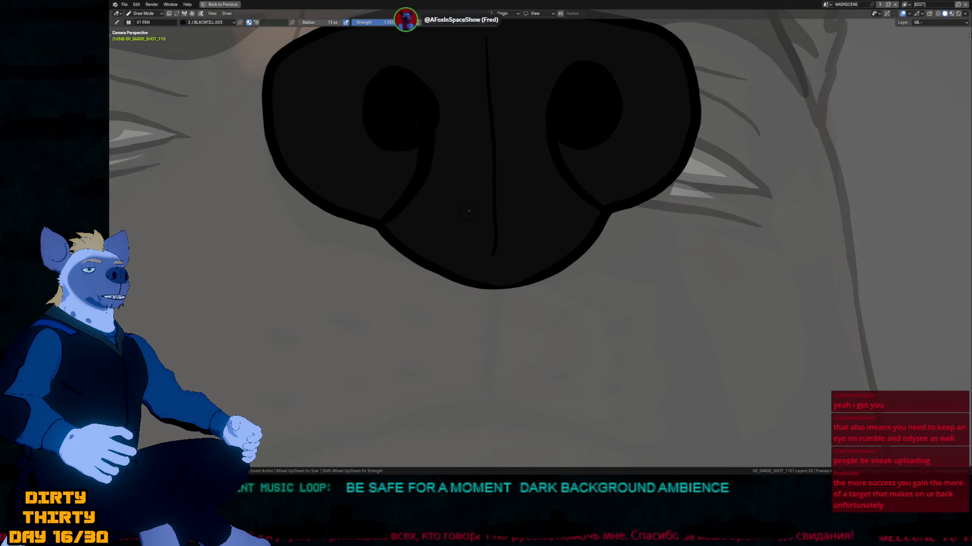
{"action": "middle_click_drag", "start_coordinate": [504, 158], "coordinate": [501, 197], "text": "shift"}
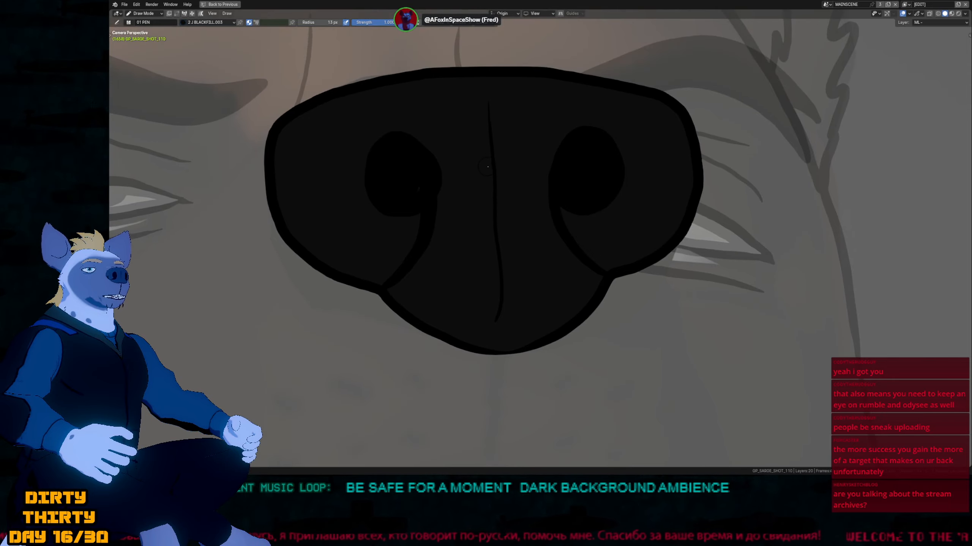
{"action": "scroll", "coordinate": [525, 178], "scroll_direction": "down", "scroll_amount": 7}
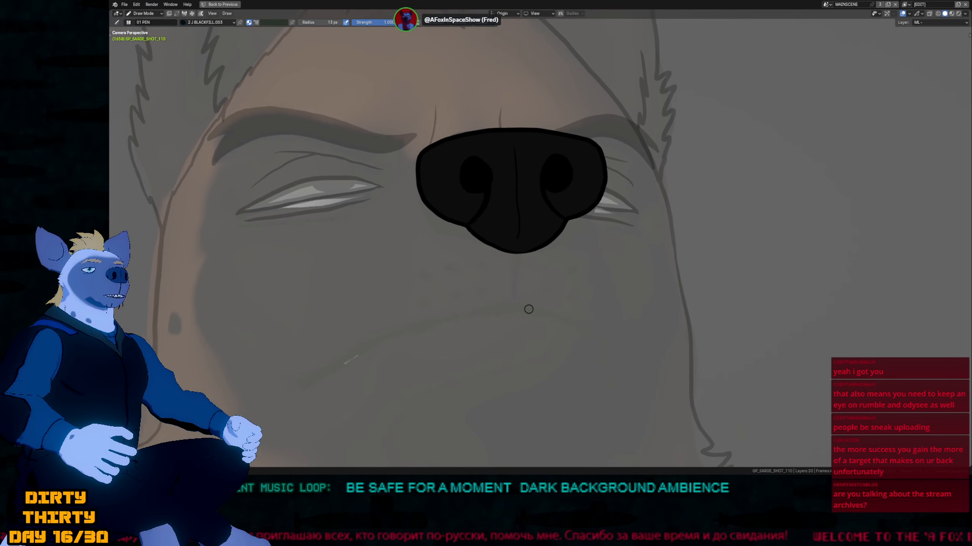
Compare the nose with the neighbouring keyframes and push its upper edge into a rounder curve.
{"action": "key", "text": "Up"}
{"action": "key", "text": "Up"}
{"action": "key", "text": "Down"}
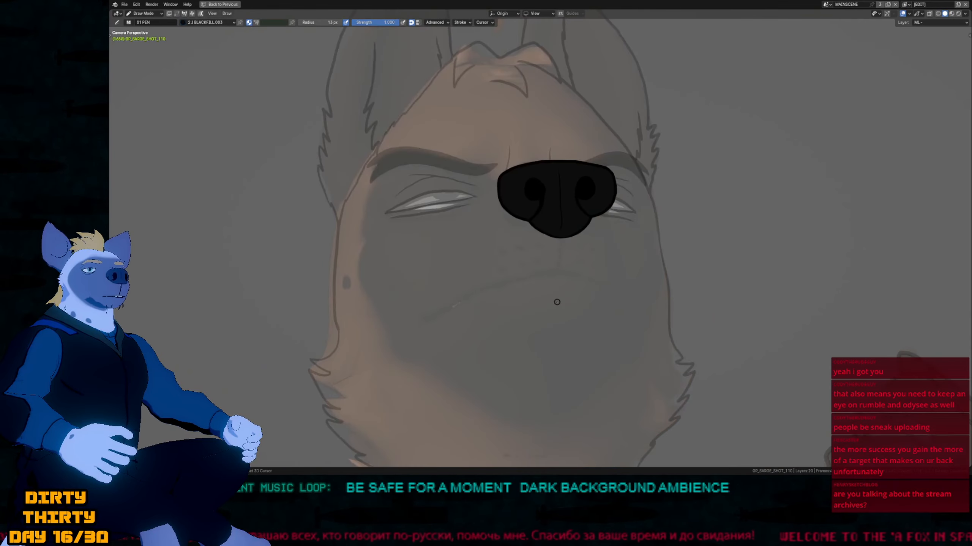
{"action": "key", "text": "Down"}
{"action": "key", "text": "Up"}
{"action": "key", "text": "Down"}
{"action": "key", "text": "Up"}
{"action": "left_click_drag", "start_coordinate": [467, 199], "coordinate": [459, 198], "text": "shift"}
{"action": "mouse_move", "coordinate": [501, 143]}
{"action": "left_mouse_down", "text": "shift"}
{"action": "mouse_move", "coordinate": [574, 130]}
{"action": "mouse_move", "coordinate": [646, 167]}
{"action": "mouse_move", "coordinate": [622, 199]}
{"action": "mouse_move", "coordinate": [572, 160]}
{"action": "mouse_move", "coordinate": [558, 177]}
{"action": "left_mouse_up", "text": "shift"}
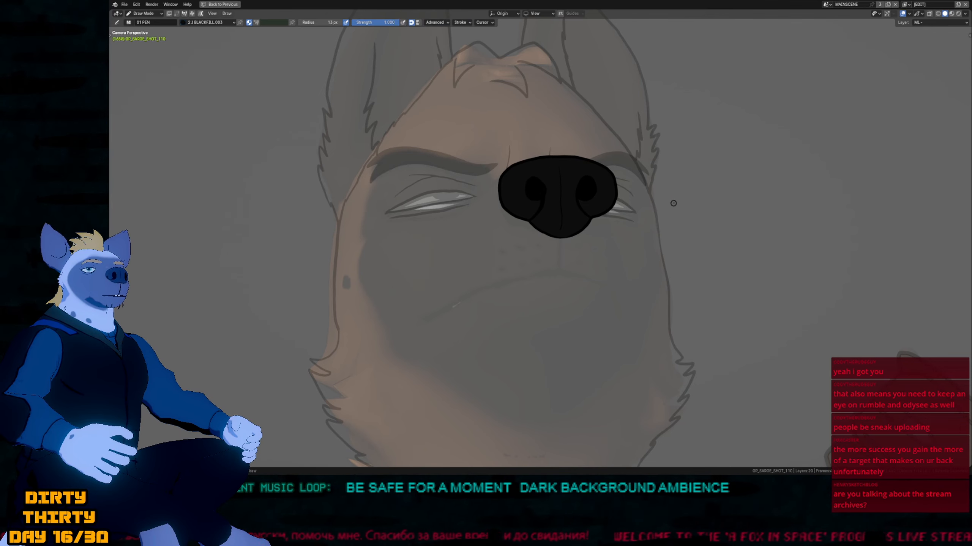
Examine the nose's placement and the faint mouth reference on the muzzle at different zoom levels.
{"action": "middle_click_drag", "start_coordinate": [673, 204], "coordinate": [623, 228], "text": "shift"}
{"action": "mouse_move", "coordinate": [495, 301]}
{"action": "middle_mouse_down", "text": "shift"}
{"action": "mouse_move", "coordinate": [521, 265]}
{"action": "mouse_move", "coordinate": [549, 264]}
{"action": "middle_mouse_up", "text": "shift"}
{"action": "key", "text": "shift+f"}
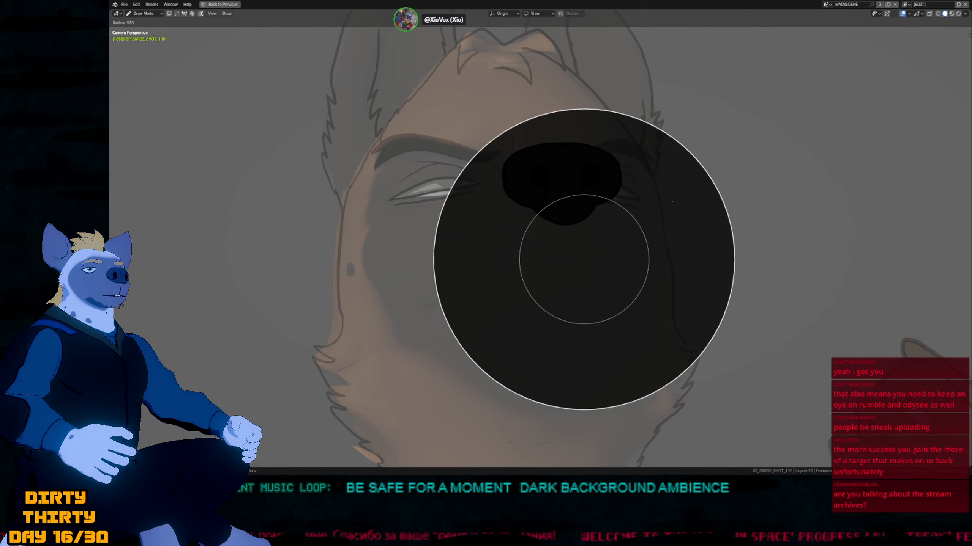
{"action": "key", "text": "Escape"}
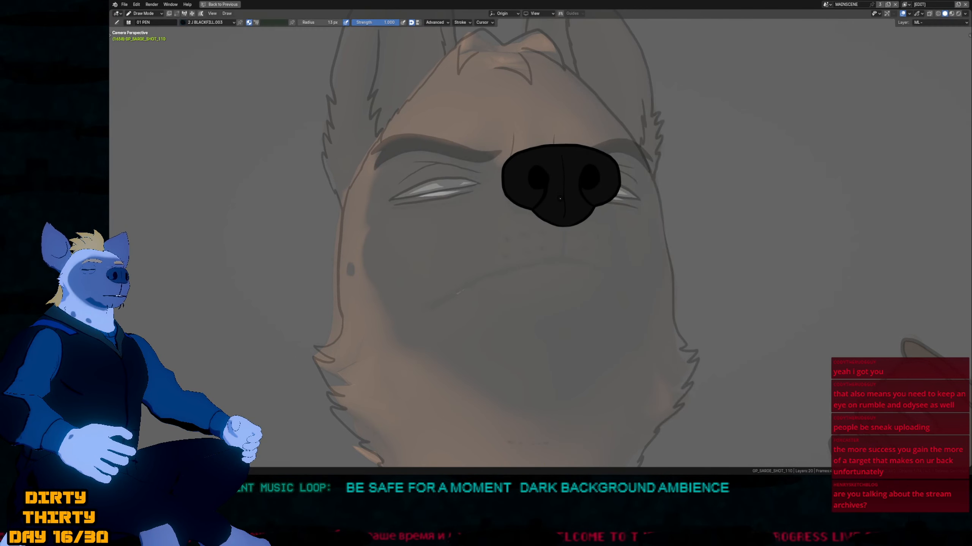
{"action": "mouse_move", "coordinate": [539, 278]}
{"action": "middle_mouse_down", "text": "shift"}
{"action": "mouse_move", "coordinate": [555, 230]}
{"action": "mouse_move", "coordinate": [548, 253]}
{"action": "middle_mouse_up", "text": "shift"}
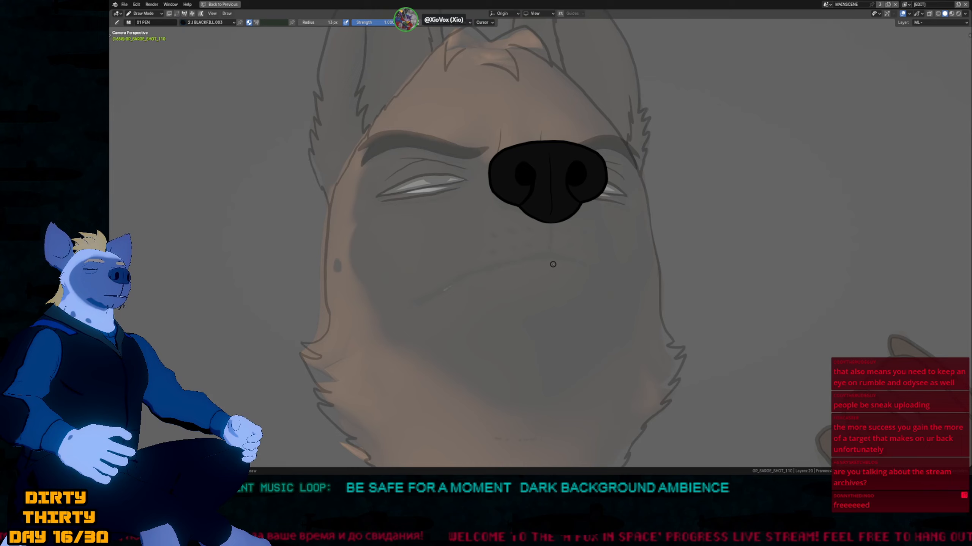
{"action": "scroll", "coordinate": [562, 257], "scroll_direction": "down", "scroll_amount": 1}
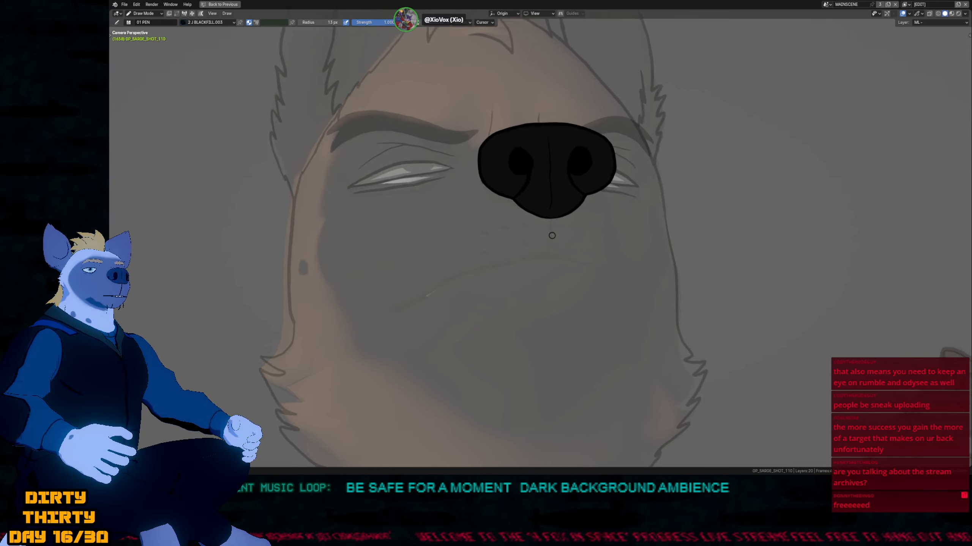
{"action": "scroll", "coordinate": [547, 234], "scroll_direction": "up", "scroll_amount": 3}
{"action": "scroll", "coordinate": [543, 245], "scroll_direction": "down", "scroll_amount": 2}
{"action": "scroll", "coordinate": [569, 260], "scroll_direction": "up", "scroll_amount": 1}
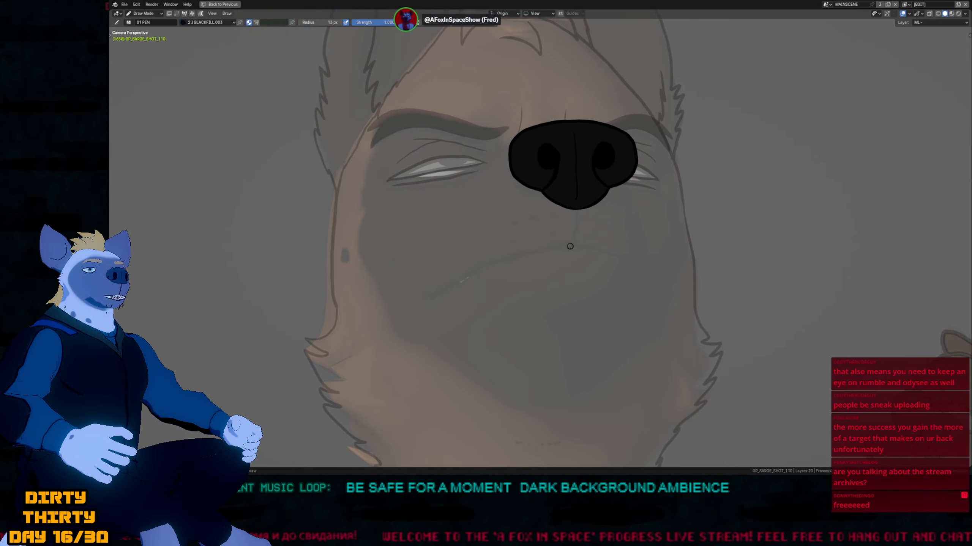
{"action": "scroll", "coordinate": [579, 235], "scroll_direction": "left", "scroll_amount": 1, "text": "ctrl"}
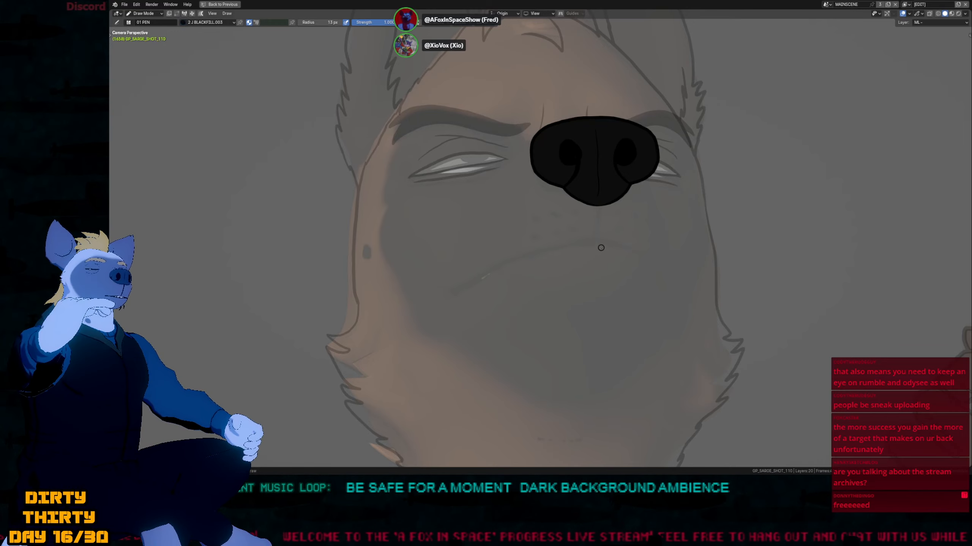
{"action": "scroll", "coordinate": [583, 249], "scroll_direction": "up", "scroll_amount": 3}
{"action": "scroll", "coordinate": [584, 230], "scroll_direction": "down", "scroll_amount": 2}
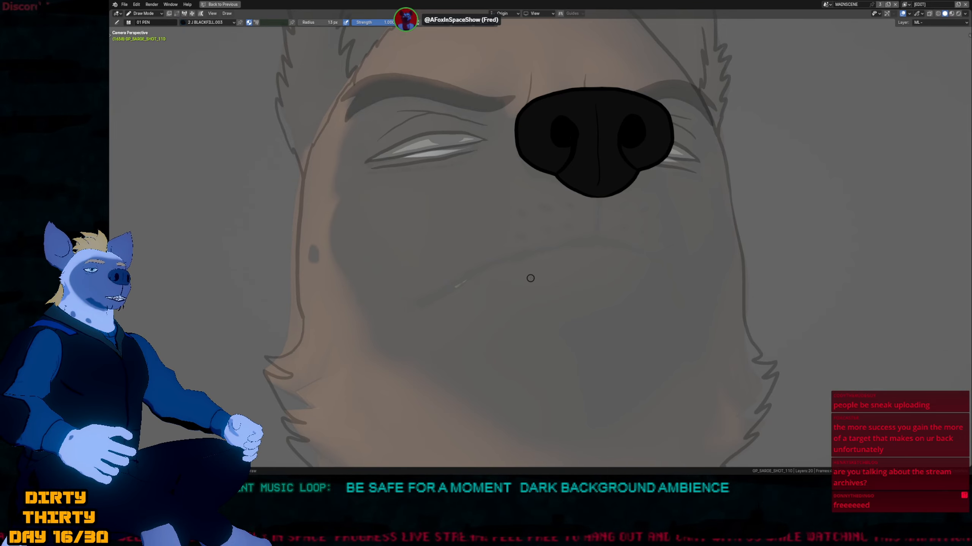
{"action": "scroll", "coordinate": [597, 250], "scroll_direction": "up", "scroll_amount": 2}
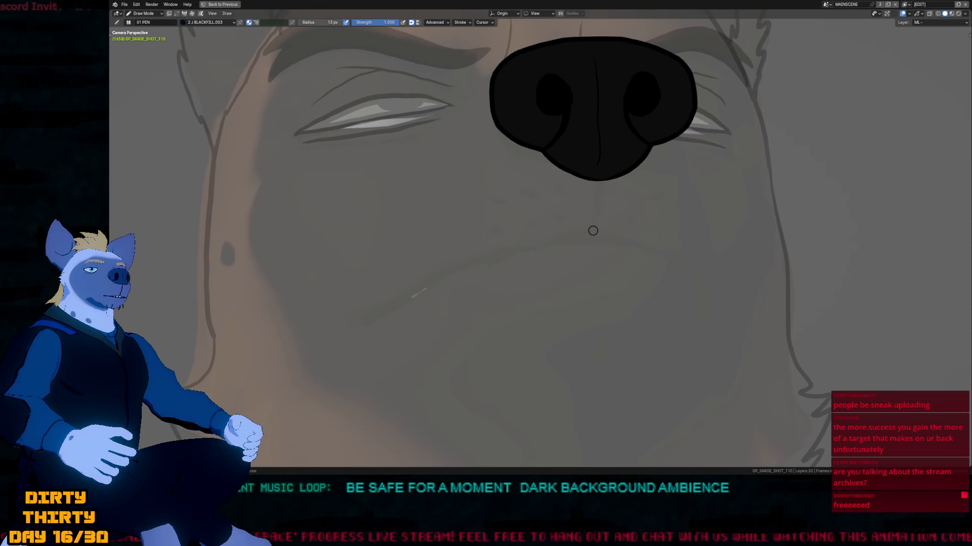
Draw a short vertical line below the nose on the MOUTH strokes layer using the LINE SARGE.002 material.
{"action": "middle_click_drag", "start_coordinate": [592, 226], "coordinate": [538, 228], "text": "shift"}
{"action": "scroll", "coordinate": [538, 227], "scroll_direction": "down", "scroll_amount": 2}
{"action": "key", "text": "1"}
{"action": "middle_click_drag", "start_coordinate": [577, 180], "coordinate": [571, 206], "text": "shift"}
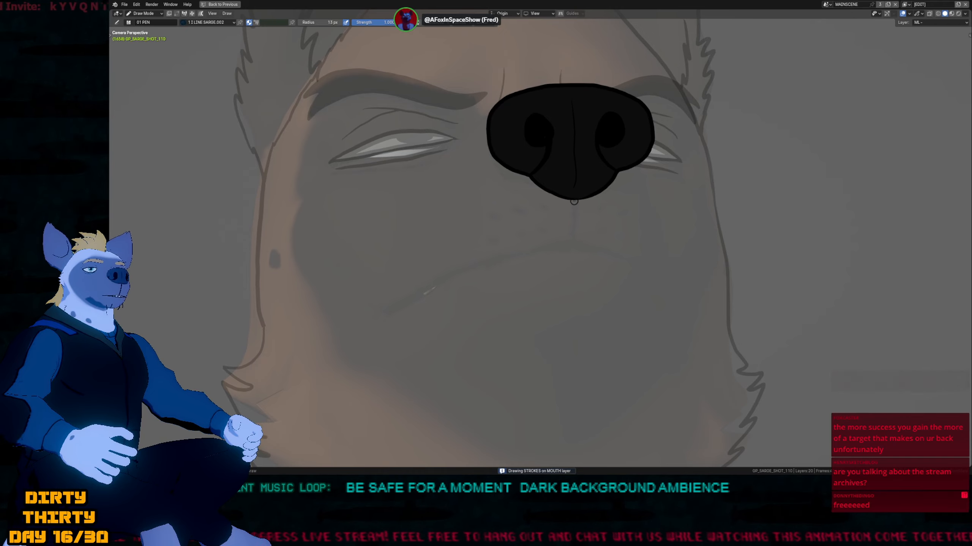
{"action": "left_click_drag", "start_coordinate": [574, 203], "coordinate": [573, 239]}
{"action": "middle_click_drag", "start_coordinate": [584, 235], "coordinate": [567, 256], "text": "shift"}
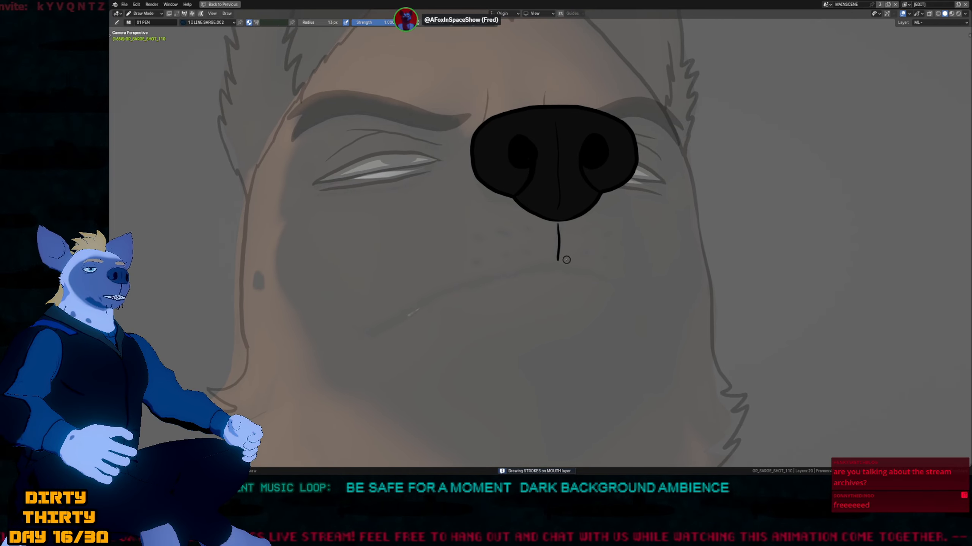
{"action": "key", "text": "f"}
{"action": "key", "text": "Escape"}
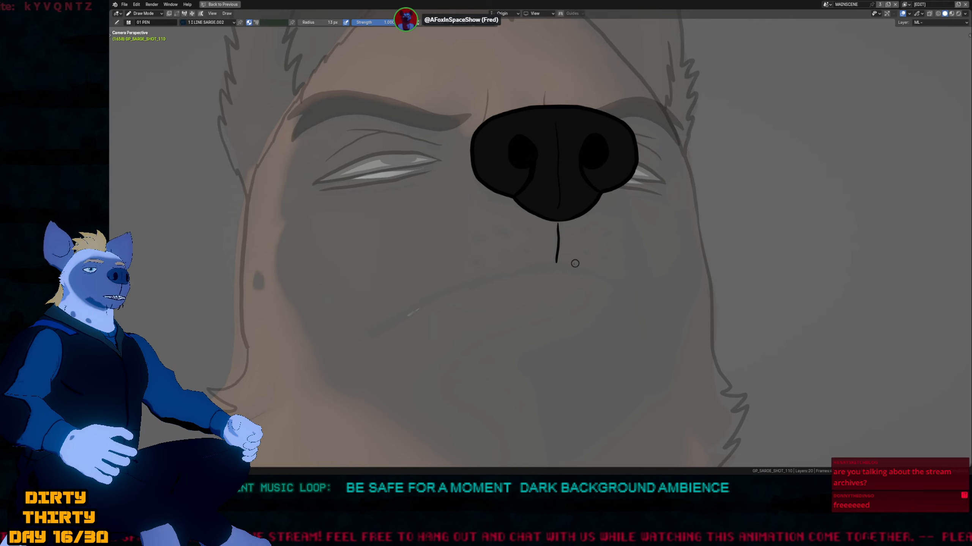
Examine the mouth, whisker marks and muzzle lines on the neighbouring keyframes as drawing reference.
{"action": "key", "text": "Right"}
{"action": "key", "text": "Right"}
{"action": "key", "text": "Left"}
{"action": "key", "text": "Left"}
{"action": "key", "text": "Left"}
{"action": "key", "text": "Left"}
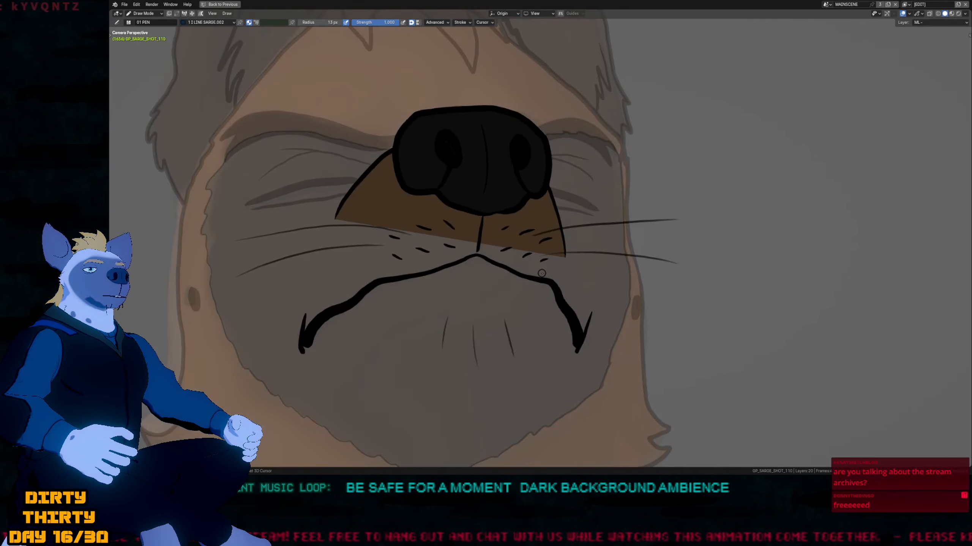
{"action": "key", "text": "Right"}
{"action": "key", "text": "Right"}
Draw two rows of short whisker marks on each side of the line below the nose.
{"action": "scroll", "coordinate": [515, 250], "scroll_direction": "up", "scroll_amount": 3}
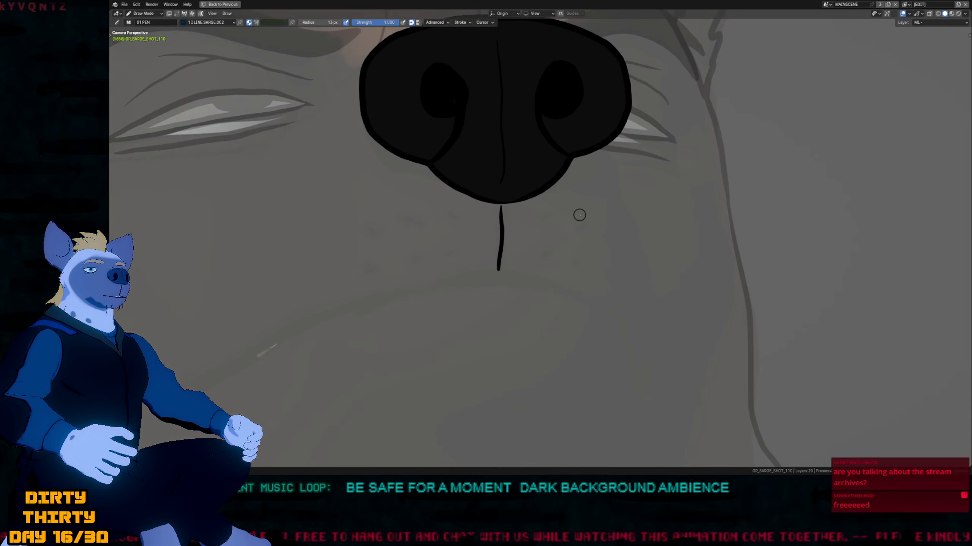
{"action": "mouse_move", "coordinate": [542, 221]}
{"action": "left_mouse_down"}
{"action": "mouse_move", "coordinate": [561, 212]}
{"action": "mouse_move", "coordinate": [593, 220]}
{"action": "left_mouse_up"}
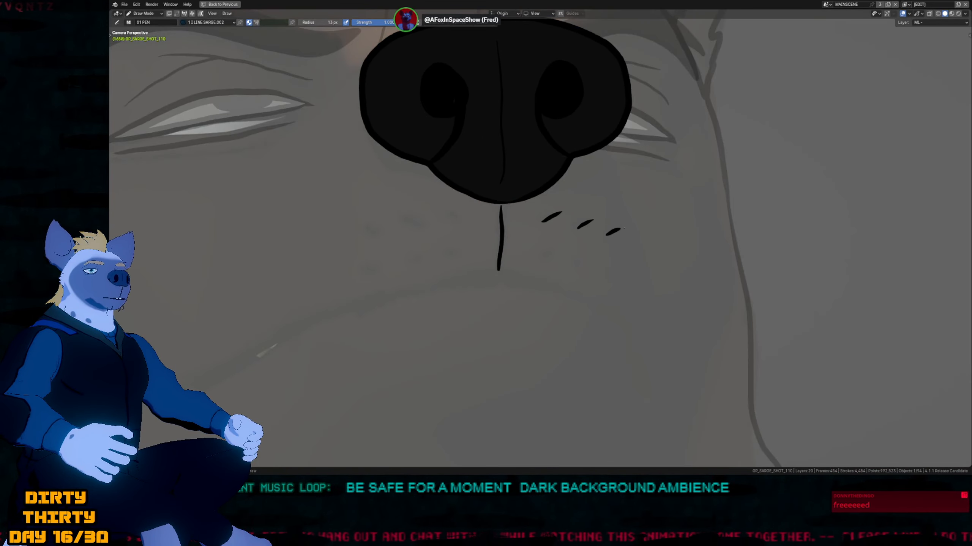
{"action": "mouse_move", "coordinate": [541, 255]}
{"action": "left_mouse_down"}
{"action": "mouse_move", "coordinate": [556, 248]}
{"action": "mouse_move", "coordinate": [618, 264]}
{"action": "left_mouse_up"}
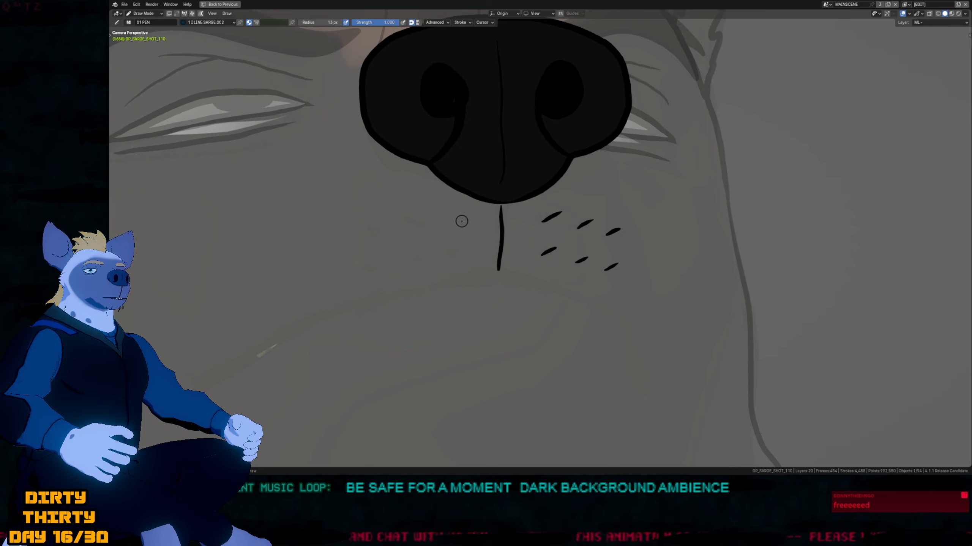
{"action": "mouse_move", "coordinate": [455, 221]}
{"action": "left_mouse_down"}
{"action": "mouse_move", "coordinate": [444, 213]}
{"action": "mouse_move", "coordinate": [367, 230]}
{"action": "left_mouse_up"}
{"action": "left_click_drag", "start_coordinate": [374, 270], "coordinate": [356, 267]}
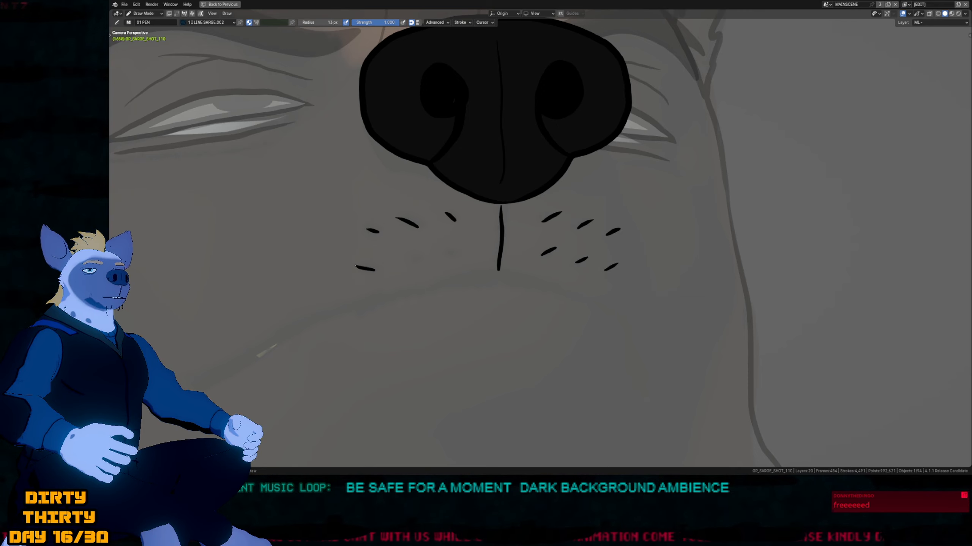
{"action": "mouse_move", "coordinate": [415, 260]}
{"action": "left_mouse_down"}
{"action": "mouse_move", "coordinate": [402, 255]}
{"action": "mouse_move", "coordinate": [446, 249]}
{"action": "left_mouse_up"}
{"action": "scroll", "coordinate": [497, 268], "scroll_direction": "down", "scroll_amount": 3}
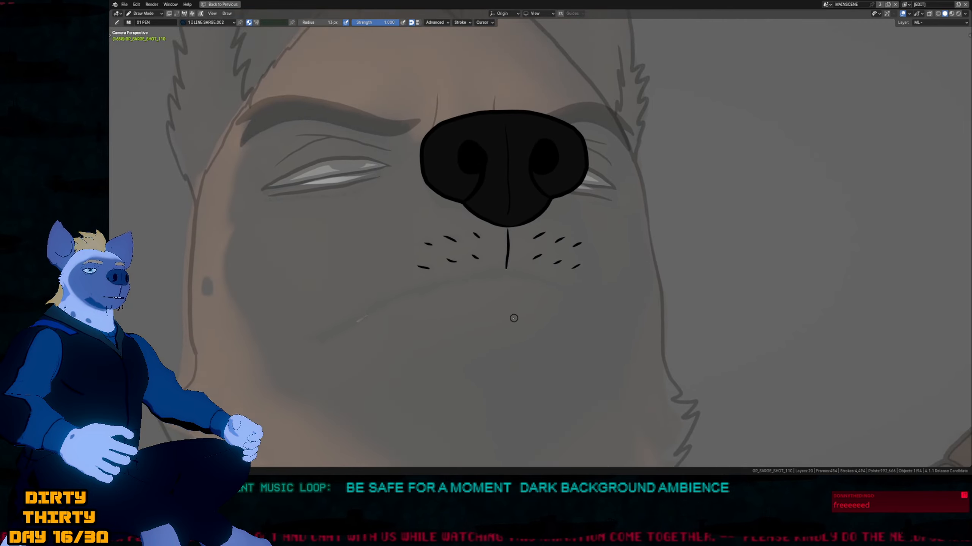
Draw the frowning mouth line as two strokes curving from below the nose down to each mouth corner.
{"action": "middle_click_drag", "start_coordinate": [513, 318], "coordinate": [523, 303], "text": "shift"}
{"action": "key", "text": "shift+alt+z"}
{"action": "key", "text": "shift+alt+z"}
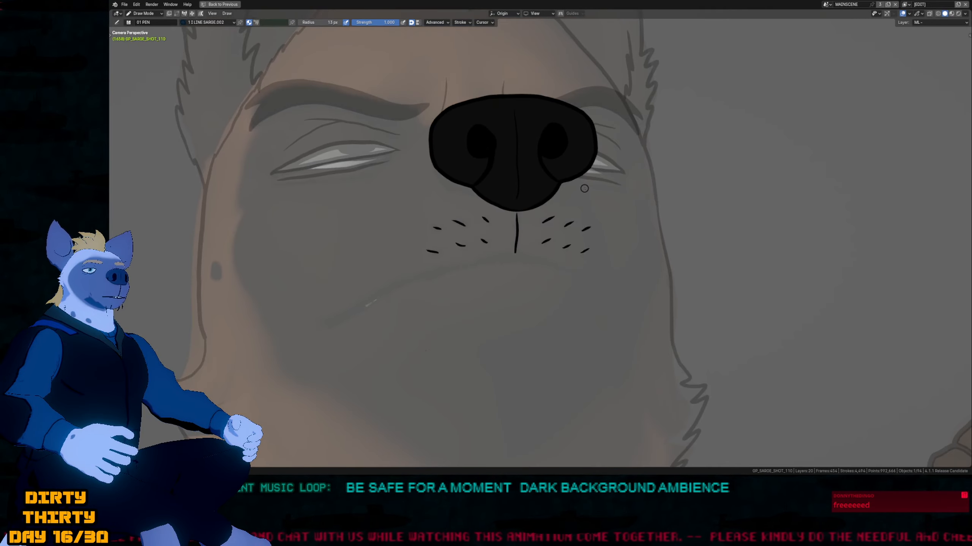
{"action": "middle_click_drag", "start_coordinate": [576, 187], "coordinate": [584, 229], "text": "shift"}
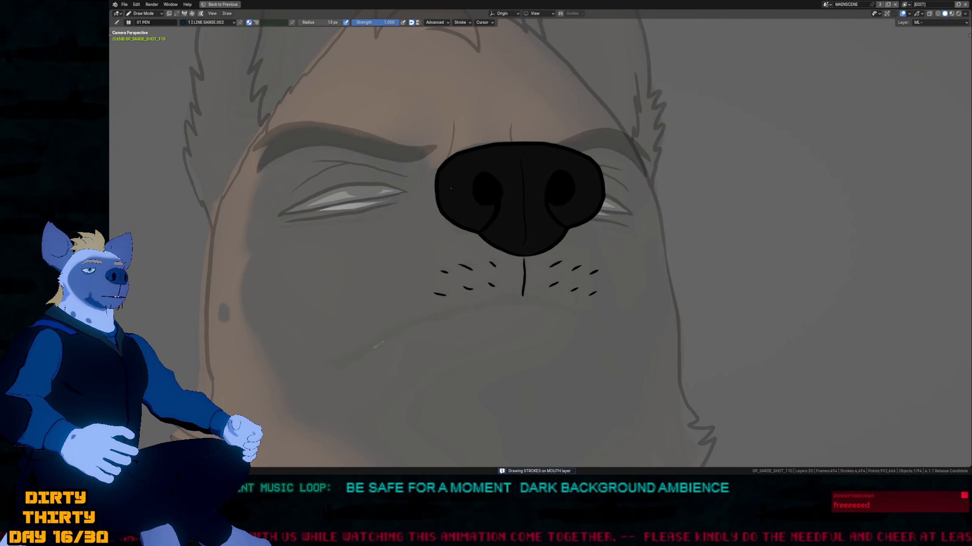
{"action": "left_click_drag", "start_coordinate": [617, 302], "coordinate": [618, 312]}
{"action": "left_click_drag", "start_coordinate": [517, 377], "coordinate": [519, 359]}
{"action": "middle_click_drag", "start_coordinate": [519, 358], "coordinate": [572, 225], "text": "shift"}
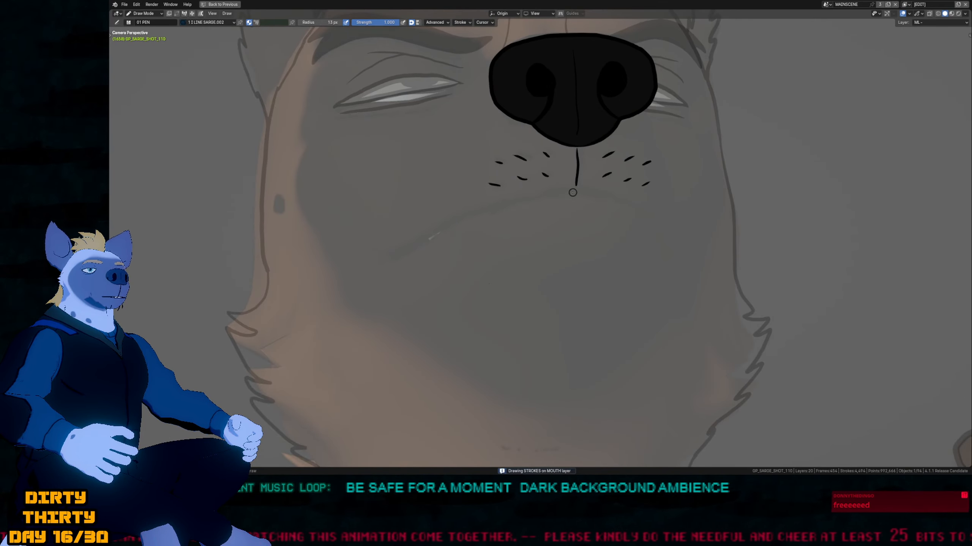
{"action": "mouse_move", "coordinate": [575, 191]}
{"action": "left_mouse_down"}
{"action": "mouse_move", "coordinate": [483, 211]}
{"action": "mouse_move", "coordinate": [396, 255]}
{"action": "left_mouse_up"}
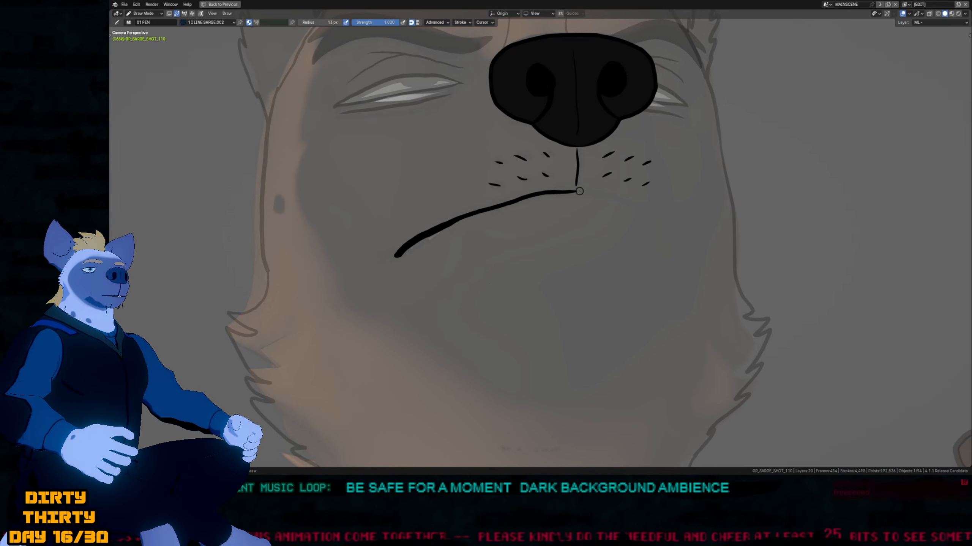
{"action": "mouse_move", "coordinate": [578, 190]}
{"action": "left_mouse_down"}
{"action": "mouse_move", "coordinate": [637, 207]}
{"action": "mouse_move", "coordinate": [667, 243]}
{"action": "left_mouse_up"}
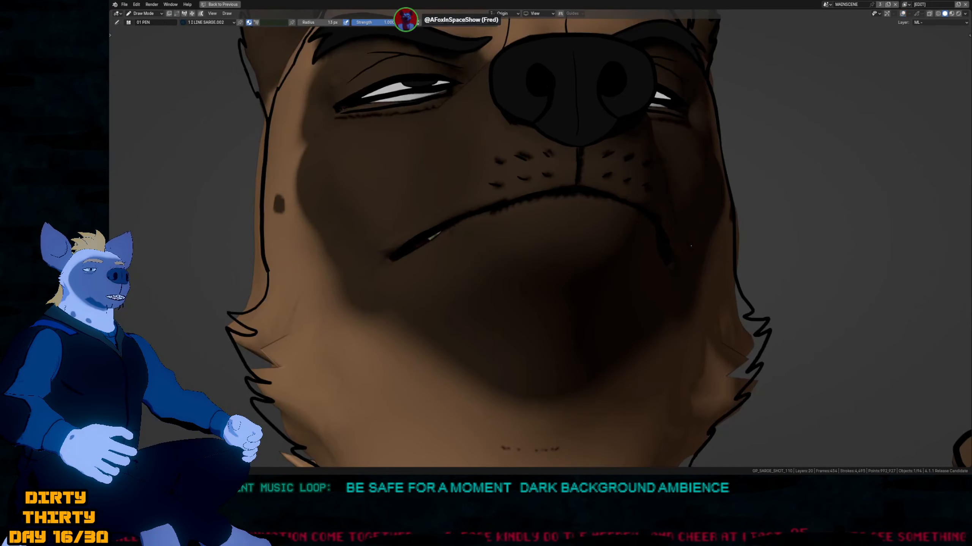
{"action": "key", "text": "f"}
{"action": "key", "text": "Escape"}
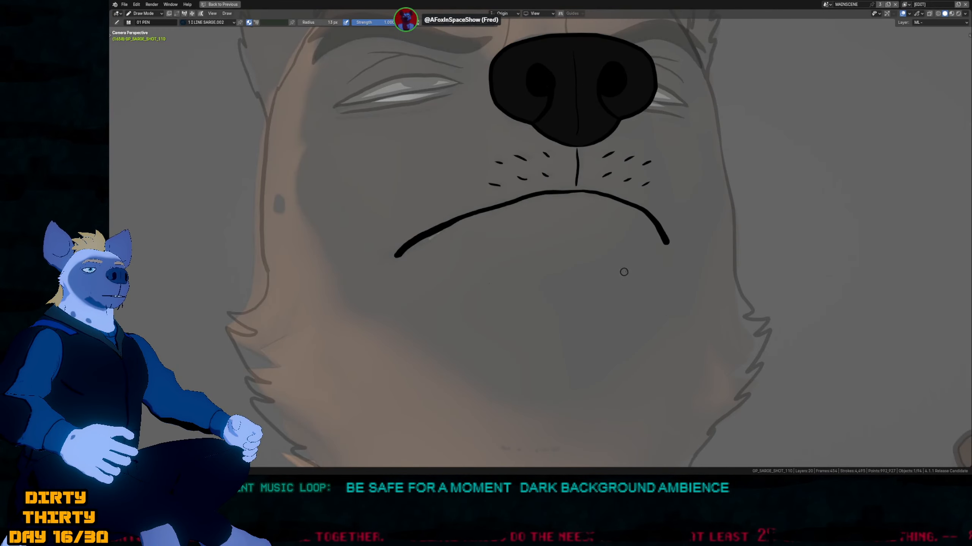
Extend the camera-right mouth corner downward by moving its end point with proportional editing, and push the bend outward.
{"action": "key", "text": "Tab"}
{"action": "key", "text": "1"}
{"action": "left_click", "coordinate": [669, 246]}
{"action": "key", "text": "g"}
{"action": "left_click", "coordinate": [679, 287]}
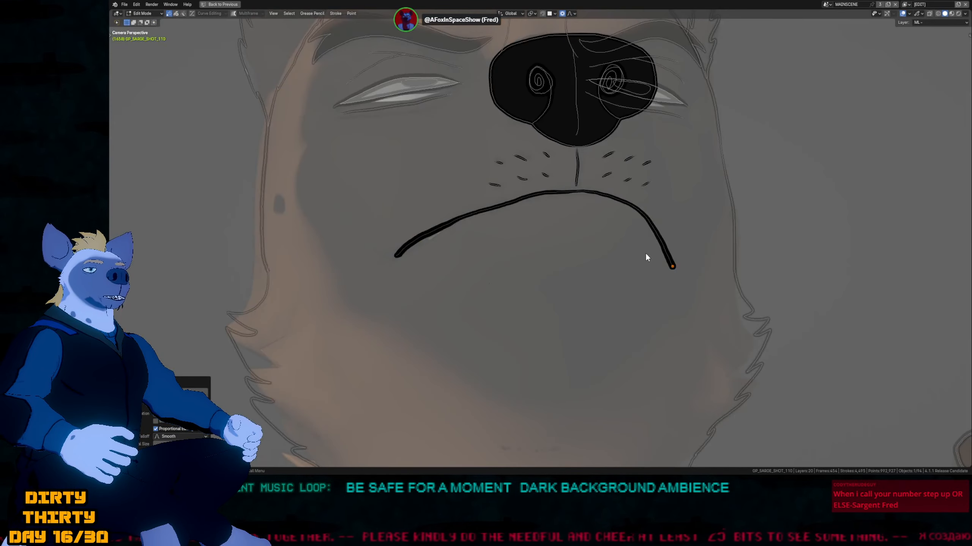
{"action": "key", "text": "Tab"}
{"action": "key", "text": "f"}
{"action": "left_click", "coordinate": [647, 246]}
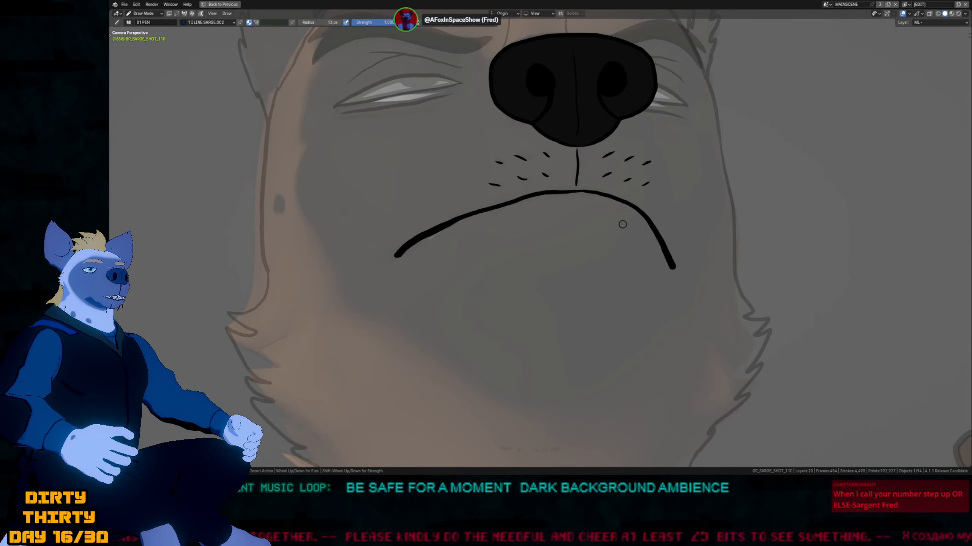
{"action": "left_click_drag", "start_coordinate": [622, 224], "coordinate": [639, 215]}
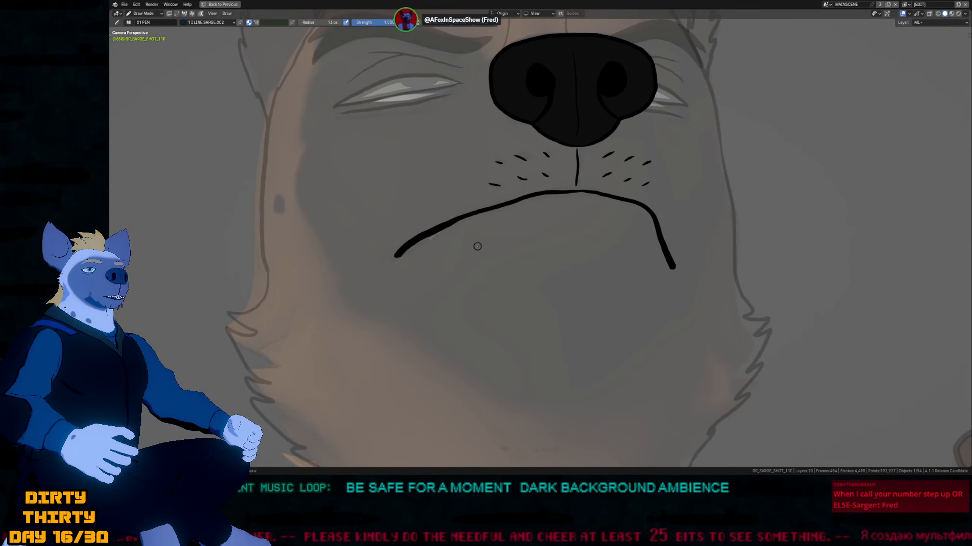
Thicken the camera-left end of the mouth line by scaling the end point's radius with proportional editing.
{"action": "key", "text": "Tab"}
{"action": "left_click", "coordinate": [398, 255]}
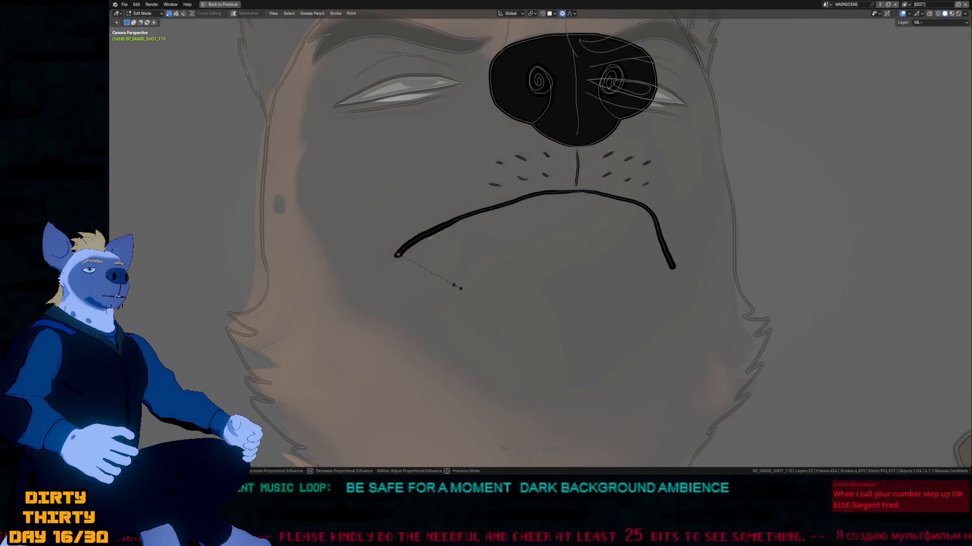
{"action": "key", "text": "alt+s"}
{"action": "scroll", "coordinate": [475, 307], "scroll_direction": "down", "scroll_amount": 2}
{"action": "left_click", "coordinate": [506, 319]}
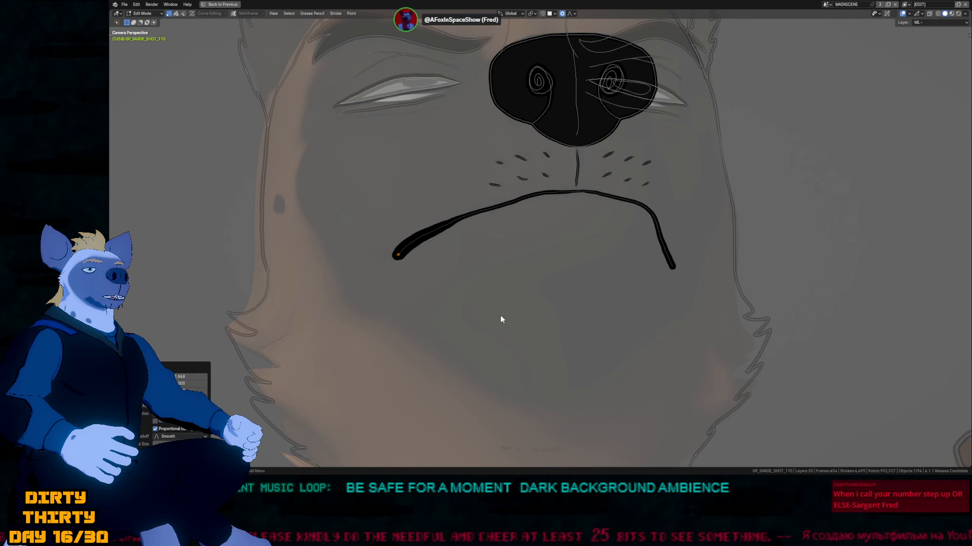
Rotate the camera-left mouth corner's end point with proportional editing, and smooth the thickened section of the mouth line next to it.
{"action": "key", "text": "r"}
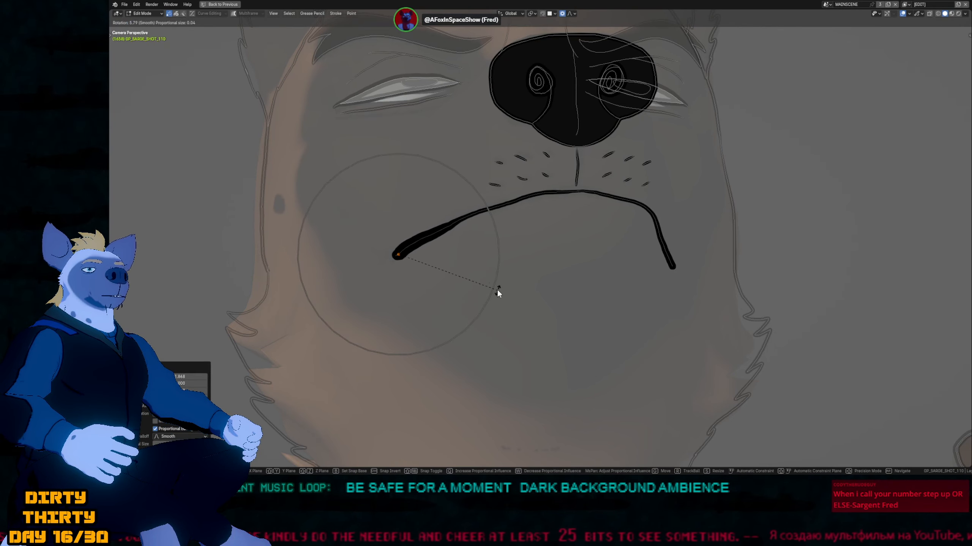
{"action": "left_click", "coordinate": [497, 289]}
{"action": "mouse_move", "coordinate": [417, 224]}
{"action": "left_mouse_down"}
{"action": "mouse_move", "coordinate": [398, 246]}
{"action": "mouse_move", "coordinate": [443, 268]}
{"action": "left_mouse_up"}
{"action": "key", "text": "o"}
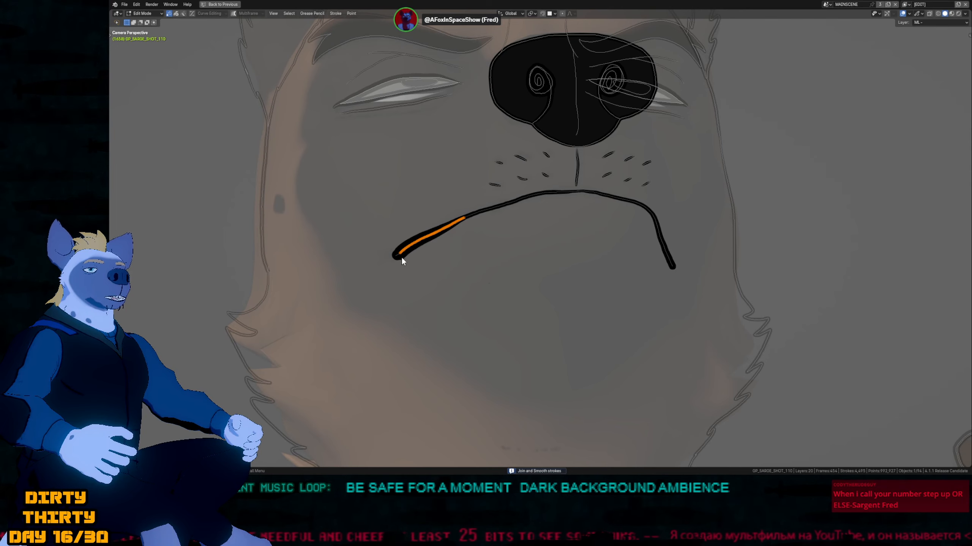
{"action": "mouse_move", "coordinate": [395, 236]}
{"action": "left_mouse_down"}
{"action": "mouse_move", "coordinate": [481, 216]}
{"action": "mouse_move", "coordinate": [488, 259]}
{"action": "left_mouse_up"}
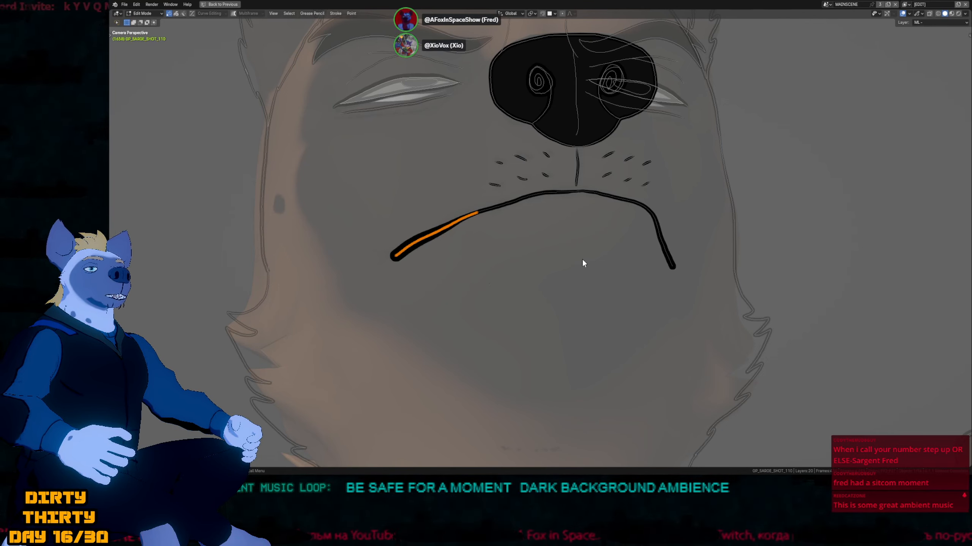
{"action": "key", "text": "Tab"}
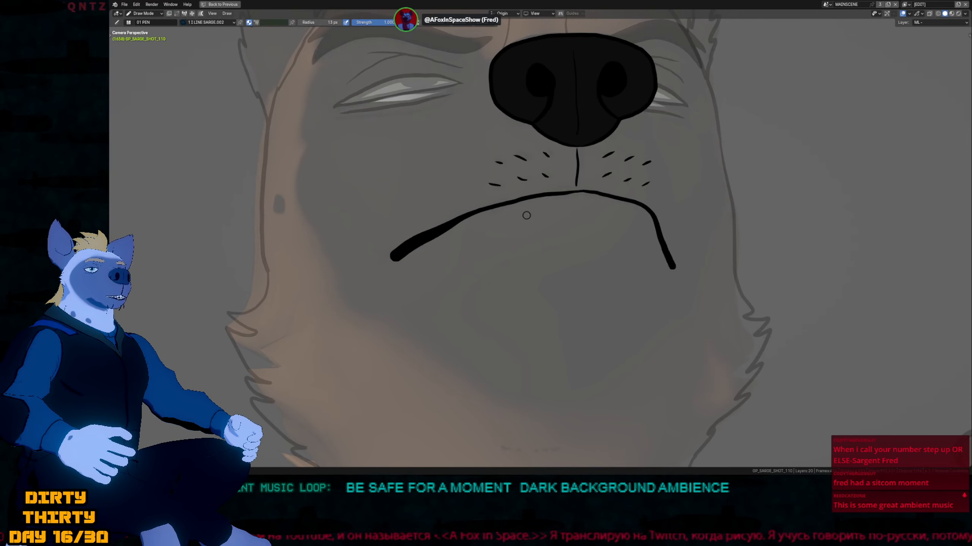
Reshape the middle of the mouth line into a shallow peak directly beneath the vertical line under the nose.
{"action": "mouse_move", "coordinate": [574, 214]}
{"action": "left_mouse_down"}
{"action": "mouse_move", "coordinate": [573, 202]}
{"action": "mouse_move", "coordinate": [525, 211]}
{"action": "left_mouse_up"}
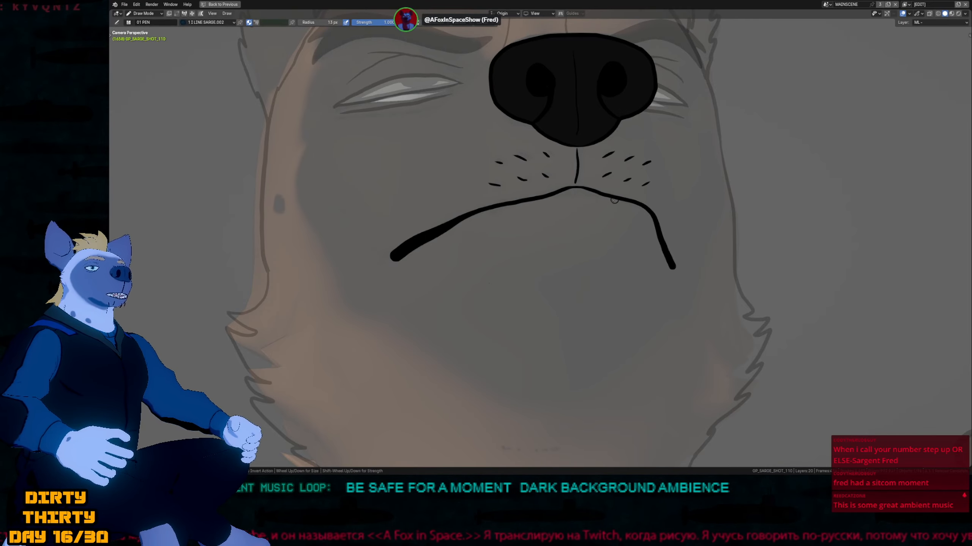
{"action": "mouse_move", "coordinate": [606, 199]}
{"action": "left_mouse_down"}
{"action": "mouse_move", "coordinate": [640, 210]}
{"action": "mouse_move", "coordinate": [577, 169]}
{"action": "mouse_move", "coordinate": [548, 174]}
{"action": "mouse_move", "coordinate": [570, 159]}
{"action": "mouse_move", "coordinate": [574, 95]}
{"action": "mouse_move", "coordinate": [588, 135]}
{"action": "mouse_move", "coordinate": [576, 158]}
{"action": "left_mouse_up"}
{"action": "scroll", "coordinate": [591, 197], "scroll_direction": "up", "scroll_amount": 5}
Taper the lower end of the vertical line under the nose by shrinking its end point's radius with proportional editing.
{"action": "key", "text": "Tab"}
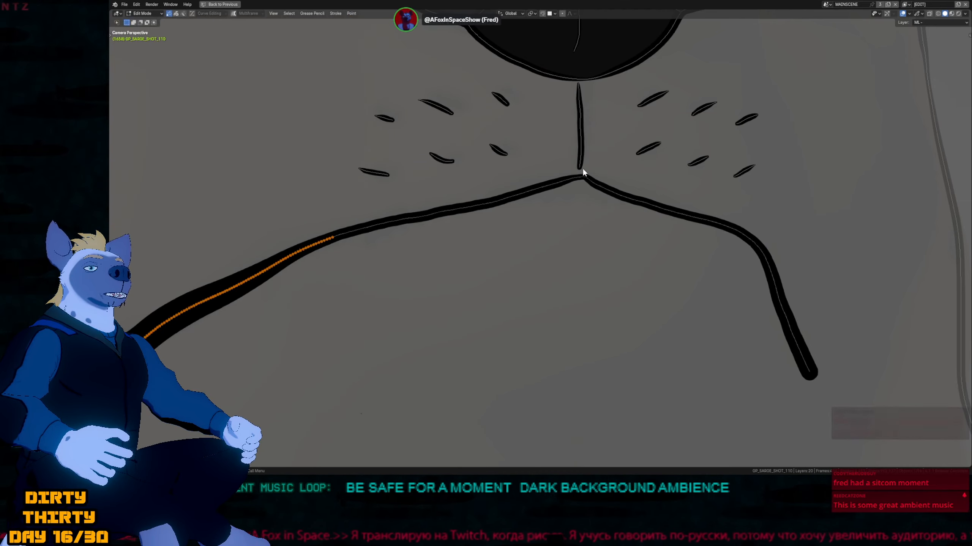
{"action": "key", "text": "alt+s"}
{"action": "key", "text": "o"}
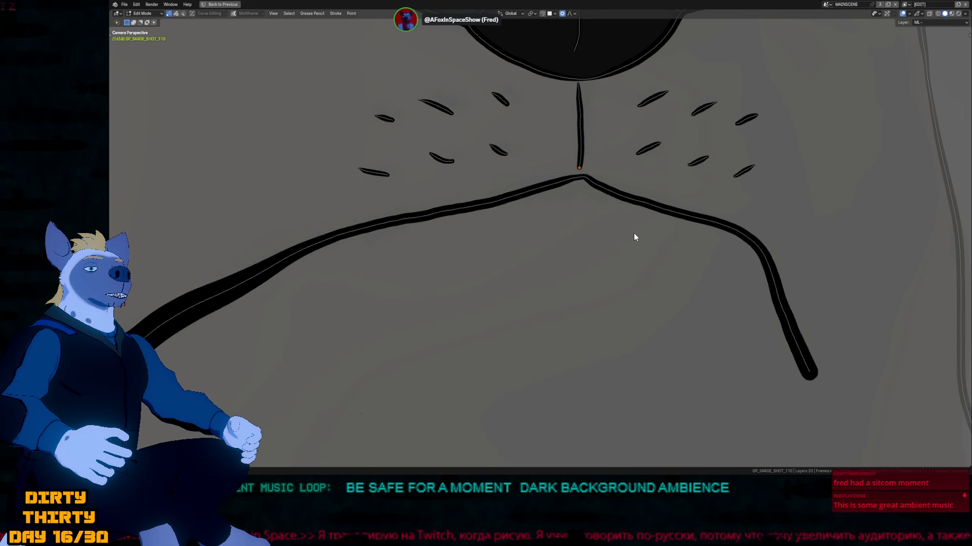
{"action": "key", "text": "w"}
{"action": "key", "text": "w"}
{"action": "key", "text": "w"}
{"action": "key", "text": "w"}
{"action": "key", "text": "w"}
{"action": "key", "text": "w"}
{"action": "key", "text": "w"}
{"action": "key", "text": "w"}
{"action": "key", "text": "w"}
{"action": "key", "text": "w"}
{"action": "key", "text": "w"}
{"action": "key", "text": "w"}
{"action": "key", "text": "w"}
{"action": "key", "text": "w"}
{"action": "key", "text": "w"}
{"action": "left_click", "coordinate": [603, 210]}
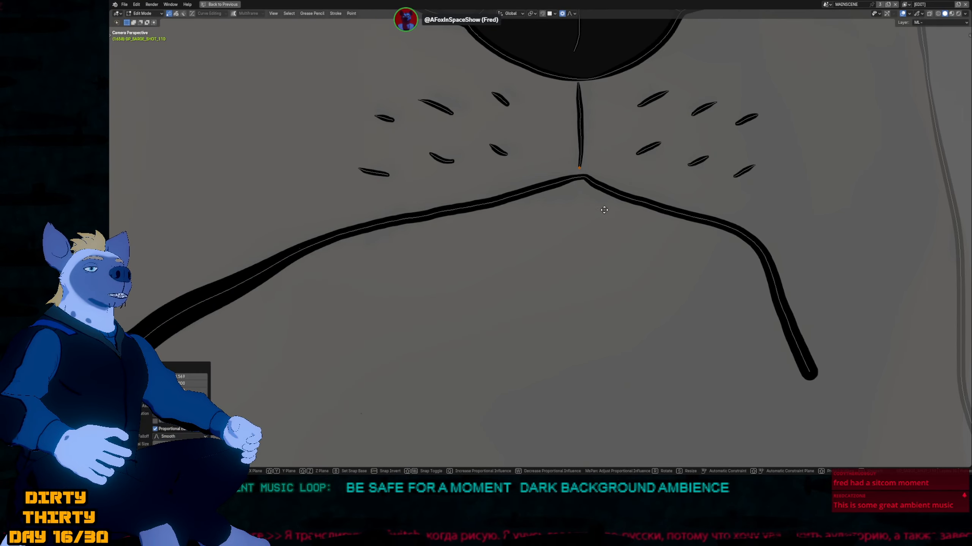
Move the lower end point of the vertical line over the mouth's peak, using proportional editing to bend the stroke along.
{"action": "key", "text": "g"}
{"action": "key", "text": "q"}
{"action": "key", "text": "q"}
{"action": "key", "text": "q"}
{"action": "key", "text": "q"}
{"action": "key", "text": "q"}
{"action": "key", "text": "q"}
{"action": "key", "text": "q"}
{"action": "left_click", "coordinate": [609, 212]}
Taper the upper end of the vertical line and nudge its end point into place beneath the nose with proportional editing.
{"action": "left_click", "coordinate": [577, 82]}
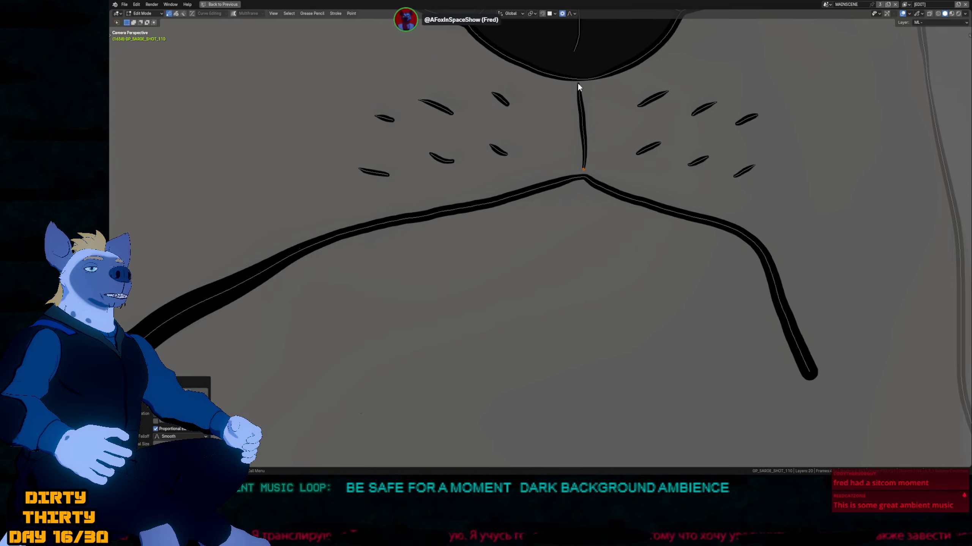
{"action": "key", "text": "alt+s"}
{"action": "key", "text": "w"}
{"action": "key", "text": "w"}
{"action": "key", "text": "w"}
{"action": "left_click", "coordinate": [707, 141]}
{"action": "key", "text": "g"}
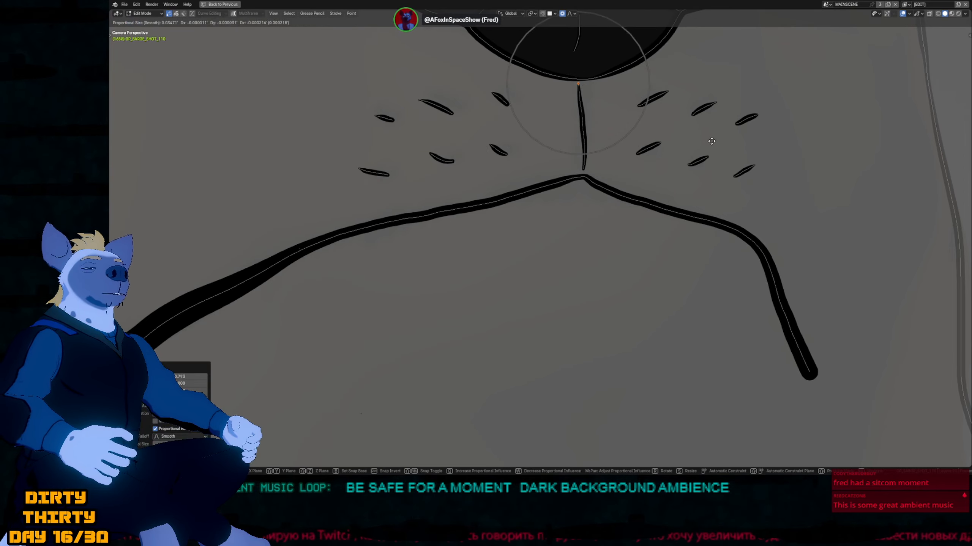
{"action": "left_click", "coordinate": [715, 146]}
{"action": "key", "text": "Tab"}
{"action": "scroll", "coordinate": [616, 170], "scroll_direction": "down", "scroll_amount": 5}
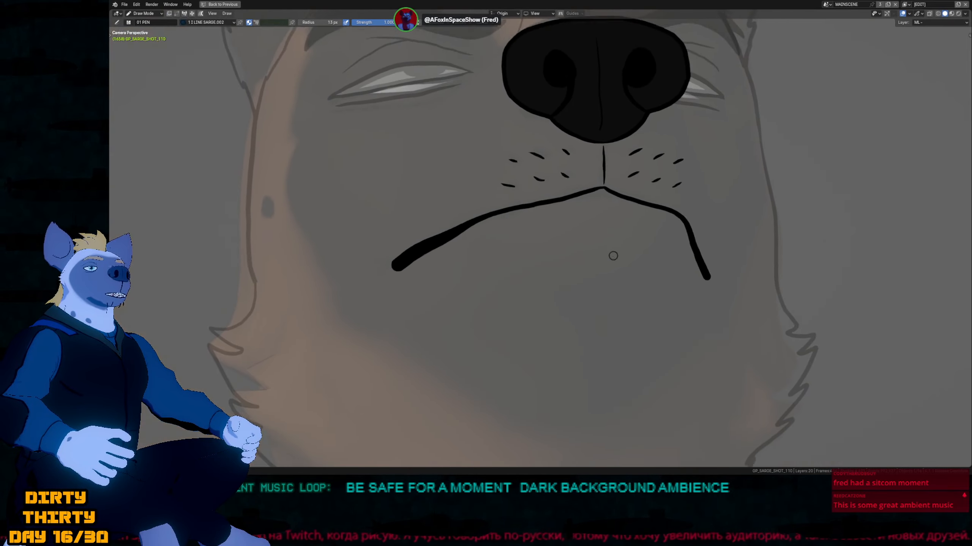
Thicken the camera-right mouth corner by scaling its end point's radius, and adjust the end point's position with proportional editing.
{"action": "key", "text": "Tab"}
{"action": "left_click", "coordinate": [691, 266]}
{"action": "key", "text": "alt+s"}
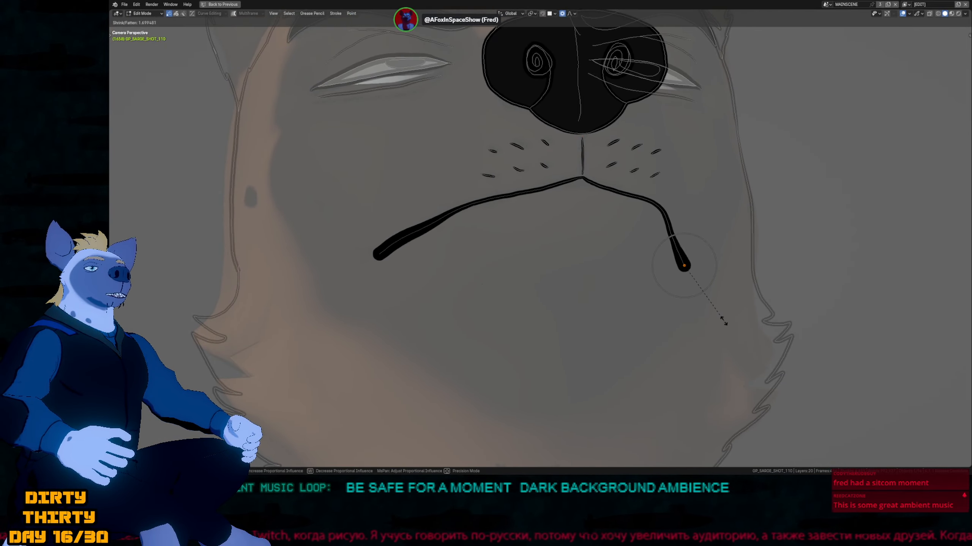
{"action": "left_click", "coordinate": [713, 318]}
{"action": "key", "text": "g"}
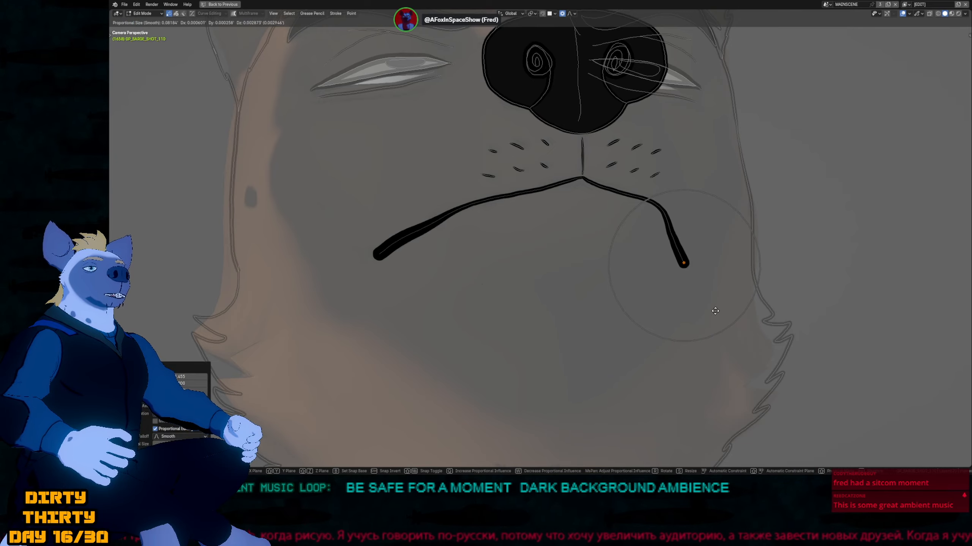
{"action": "left_click", "coordinate": [712, 311]}
{"action": "key", "text": "alt+shift+z"}
{"action": "key", "text": "alt+shift+z"}
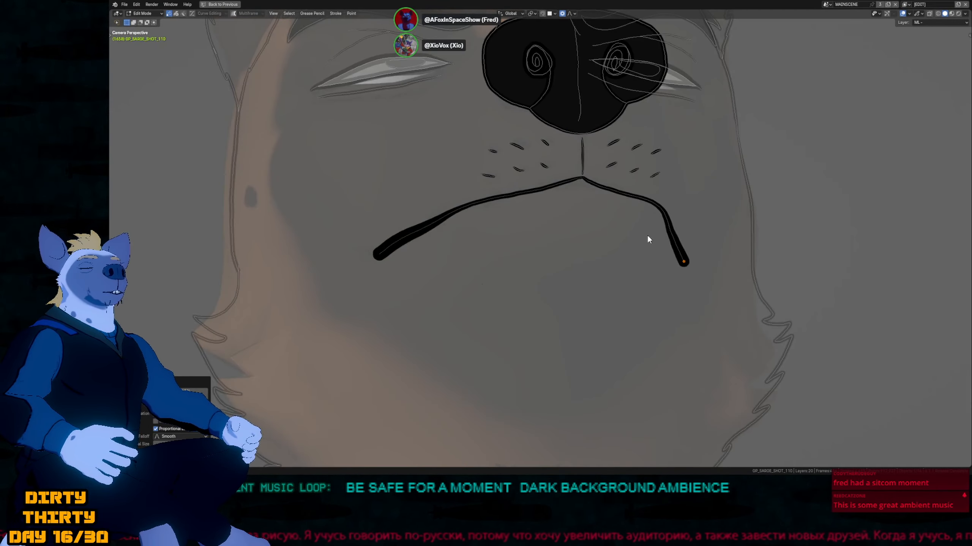
{"action": "key", "text": "alt+shift+z"}
{"action": "key", "text": "Tab"}
{"action": "key", "text": "alt+shift+z"}
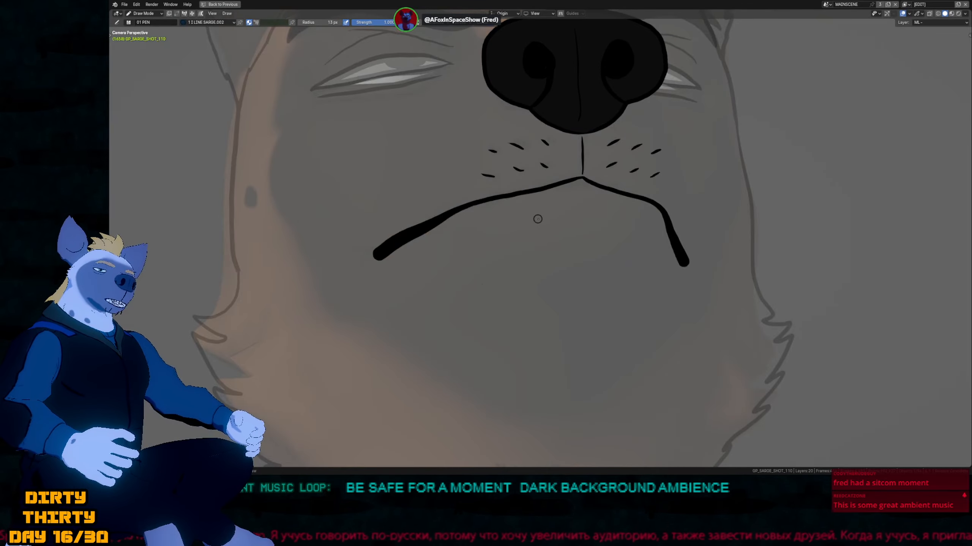
Examine the nose, whisker marks and mouth line, and compare them with the drawings on the adjacent keyframes.
{"action": "middle_click_drag", "start_coordinate": [554, 238], "coordinate": [577, 276], "text": "shift"}
{"action": "middle_click_drag", "start_coordinate": [478, 292], "coordinate": [497, 295], "text": "shift"}
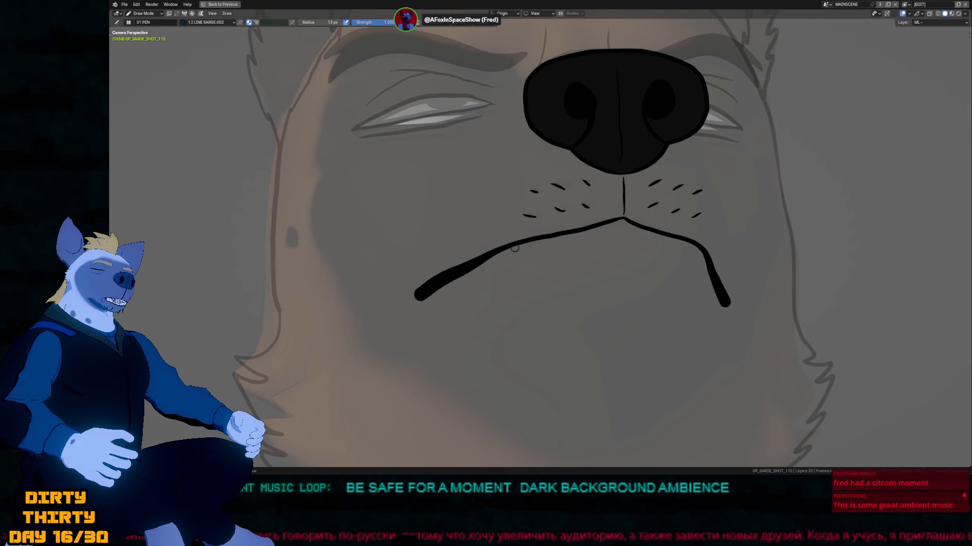
{"action": "middle_click_drag", "start_coordinate": [638, 218], "coordinate": [592, 270], "text": "shift"}
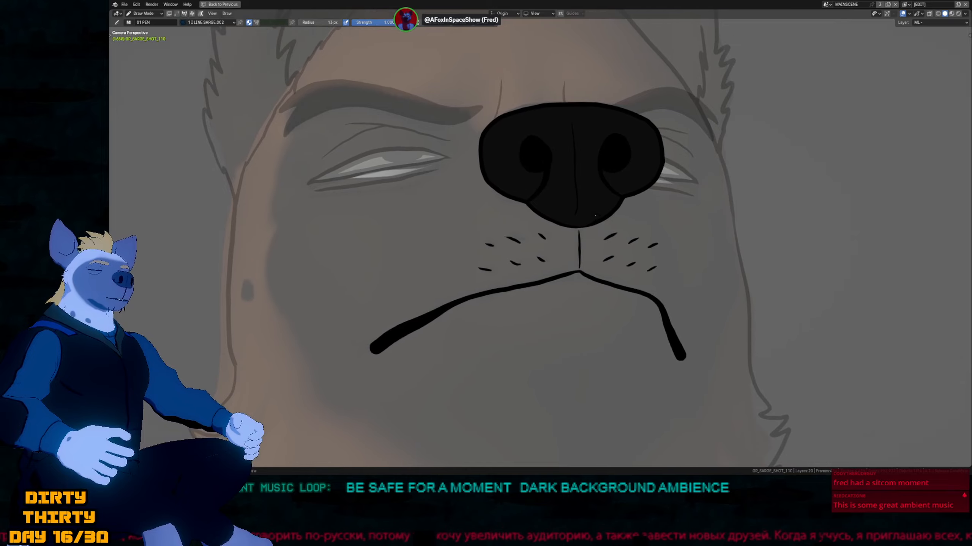
{"action": "key", "text": "alt+shift+z"}
{"action": "key", "text": "alt+shift+z"}
{"action": "middle_click_drag", "start_coordinate": [662, 193], "coordinate": [618, 180], "text": "shift"}
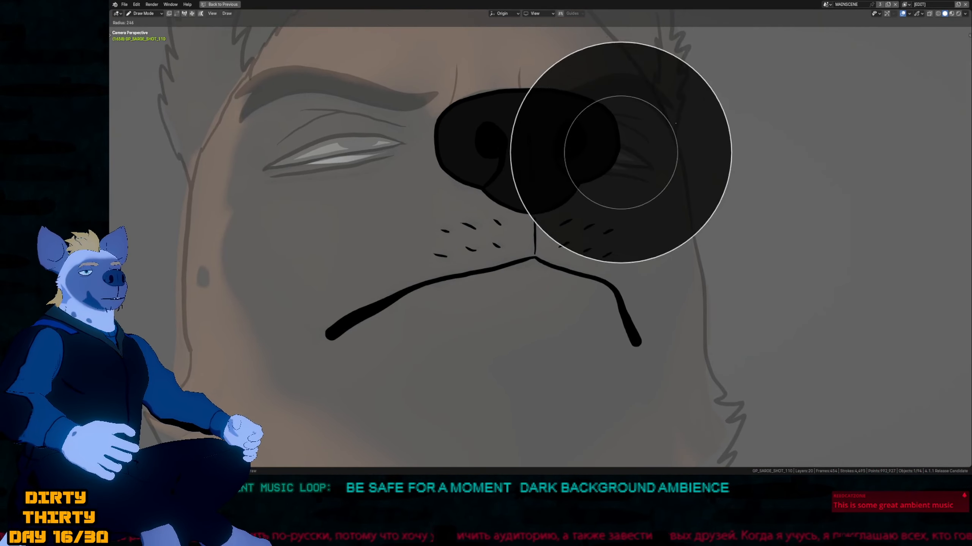
{"action": "key", "text": "Down"}
{"action": "key", "text": "Up"}
{"action": "key", "text": "Up"}
{"action": "key", "text": "Down"}
{"action": "key", "text": "Down"}
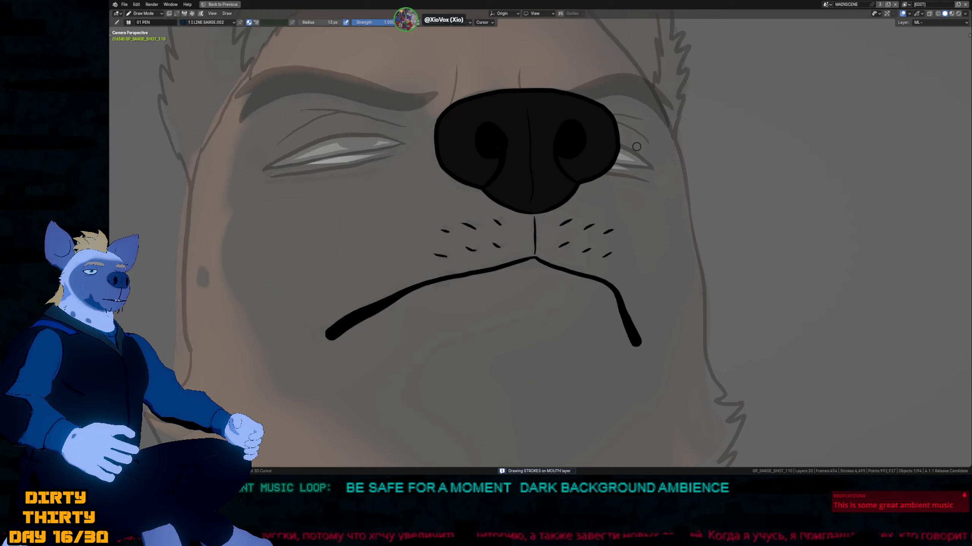
{"action": "key", "text": "Up"}
Narrow the nose by pushing both sides of its outline inward with an enlarged brush, and round its lower camera-left corner.
{"action": "key", "text": "f"}
{"action": "left_click", "coordinate": [707, 153]}
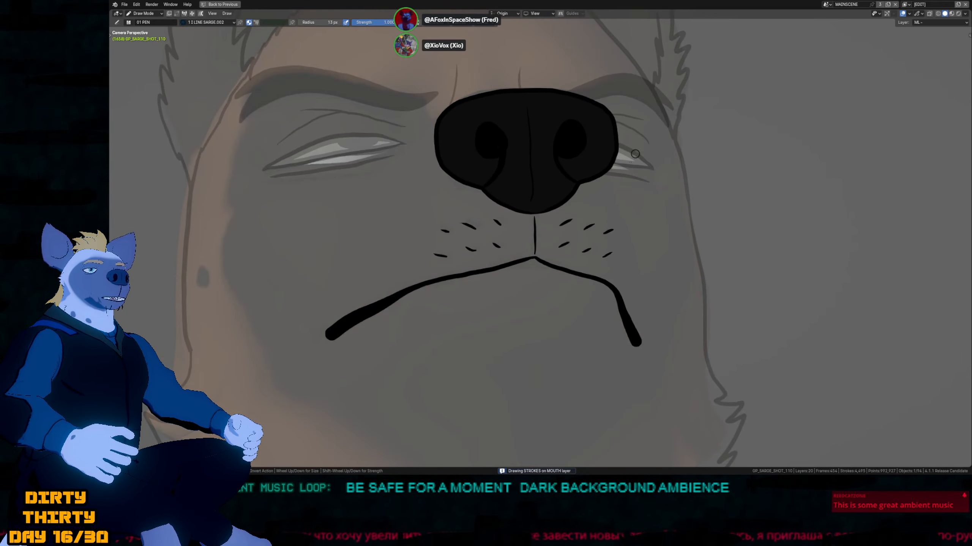
{"action": "left_click_drag", "start_coordinate": [630, 151], "coordinate": [623, 175]}
{"action": "mouse_move", "coordinate": [421, 158]}
{"action": "left_mouse_down"}
{"action": "mouse_move", "coordinate": [427, 113]}
{"action": "mouse_move", "coordinate": [466, 94]}
{"action": "mouse_move", "coordinate": [586, 91]}
{"action": "left_mouse_up"}
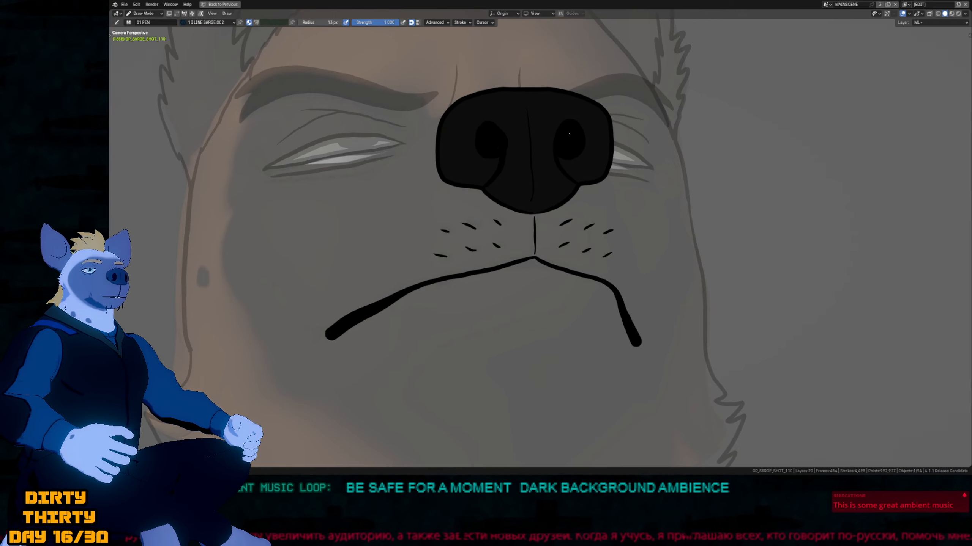
{"action": "key", "text": "Left"}
{"action": "key", "text": "Right"}
{"action": "key", "text": "Right"}
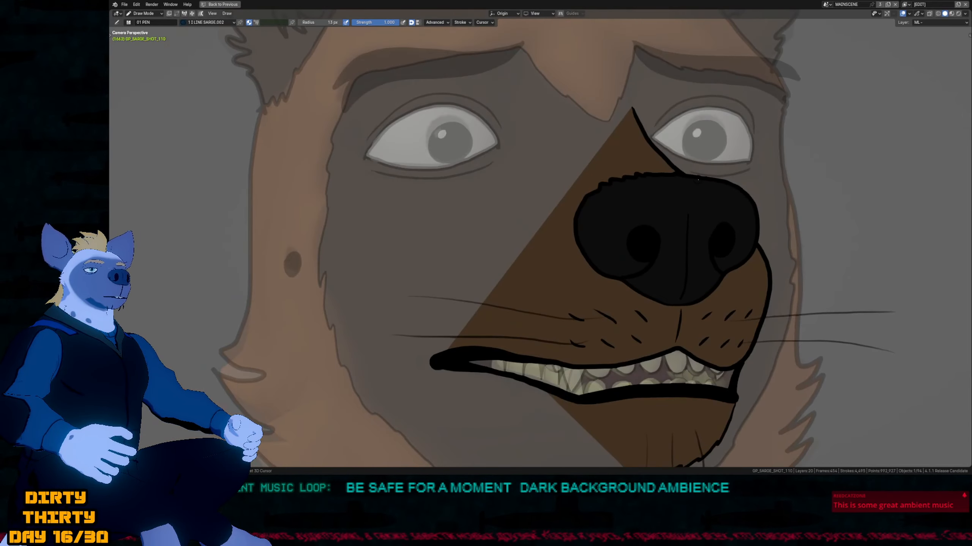
{"action": "key", "text": "Left"}
{"action": "key", "text": "Left"}
{"action": "key", "text": "Left"}
{"action": "key", "text": "Right"}
{"action": "key", "text": "Right"}
{"action": "key", "text": "f"}
{"action": "key", "text": "Escape"}
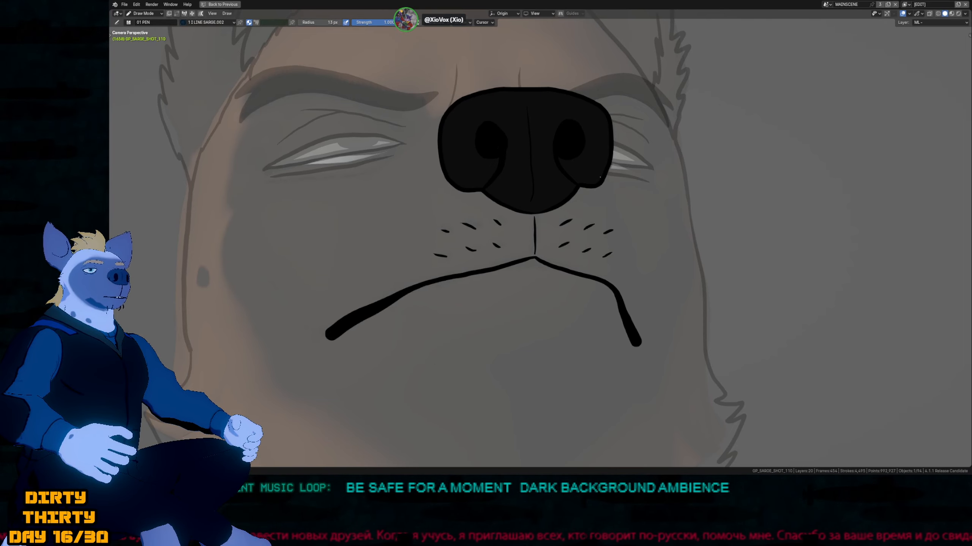
Flip between this frame and the neighbouring drawings to compare the nose's shape and placement.
{"action": "key", "text": "Right"}
{"action": "key", "text": "Right"}
{"action": "key", "text": "Left"}
{"action": "key", "text": "Left"}
{"action": "key", "text": "Right"}
{"action": "key", "text": "Right"}
{"action": "key", "text": "Left"}
{"action": "key", "text": "Left"}
{"action": "key", "text": "f"}
{"action": "key", "text": "Escape"}
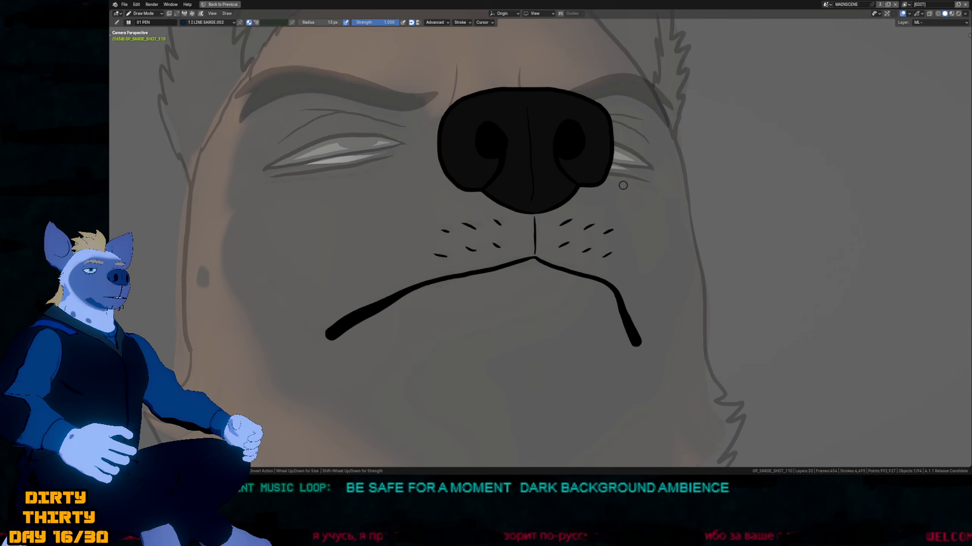
Draw a brown muzzle shape with the L BODY_2_SARGE.001 material from the nose down along the muzzle's camera-right side.
{"action": "mouse_move", "coordinate": [695, 165]}
{"action": "middle_mouse_down", "text": "shift"}
{"action": "mouse_move", "coordinate": [685, 214]}
{"action": "mouse_move", "coordinate": [658, 228]}
{"action": "mouse_move", "coordinate": [670, 158]}
{"action": "middle_mouse_up", "text": "shift"}
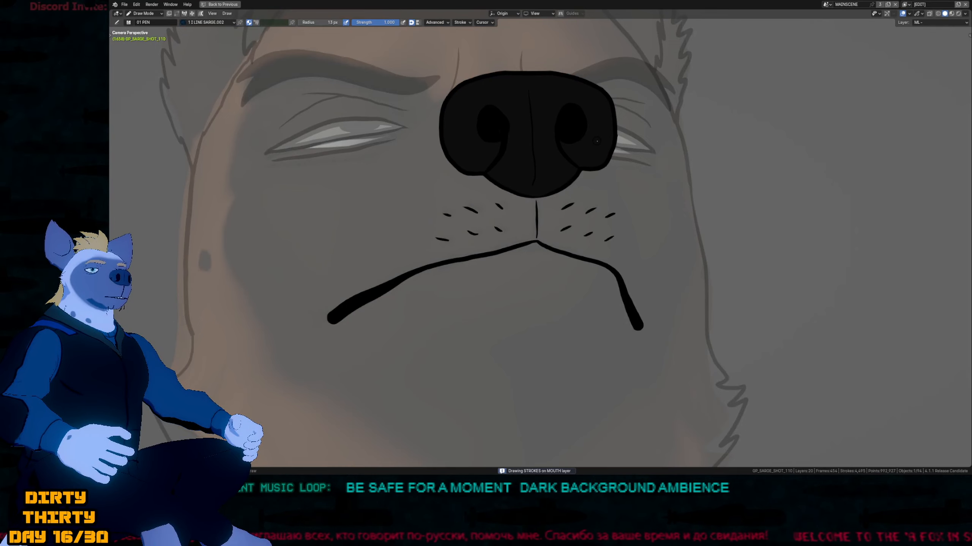
{"action": "left_click", "coordinate": [571, 127]}
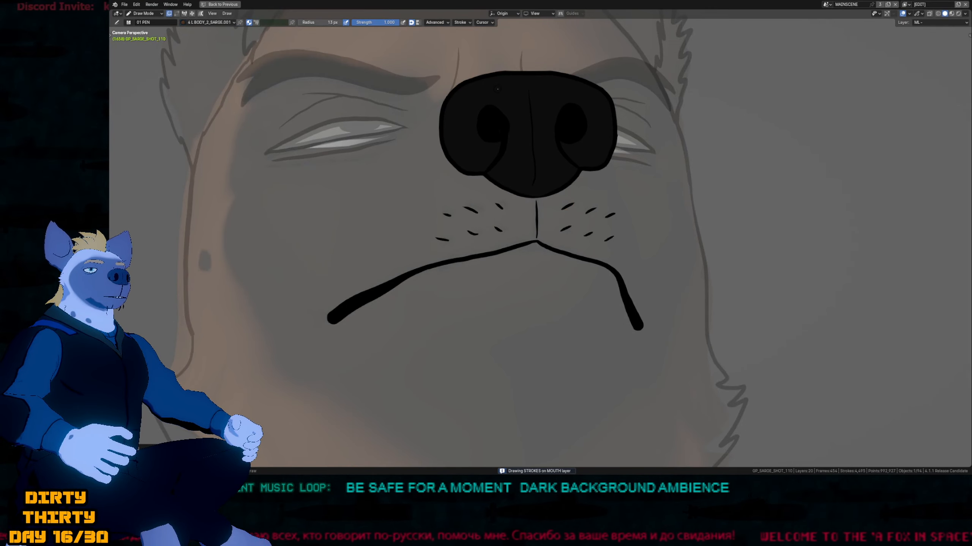
{"action": "mouse_move", "coordinate": [518, 89]}
{"action": "left_mouse_down"}
{"action": "mouse_move", "coordinate": [596, 117]}
{"action": "mouse_move", "coordinate": [623, 165]}
{"action": "mouse_move", "coordinate": [635, 258]}
{"action": "left_mouse_up"}
{"action": "scroll", "coordinate": [583, 208], "scroll_direction": "down", "scroll_amount": 5}
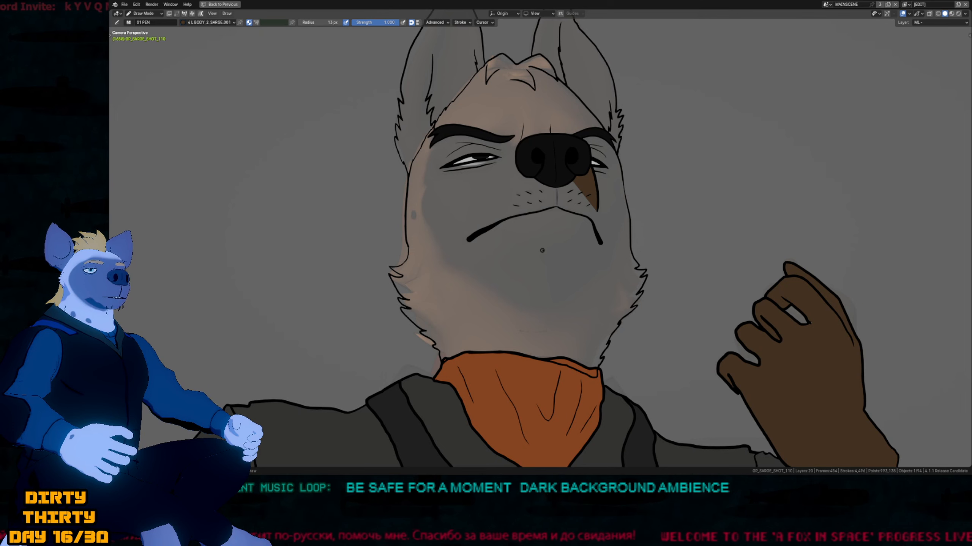
On the HEAD layer, outline the dark face mask with LINE SARGE.002, dipping over the nose bridge and curving around the cheeks and chin.
{"action": "key", "text": "y"}
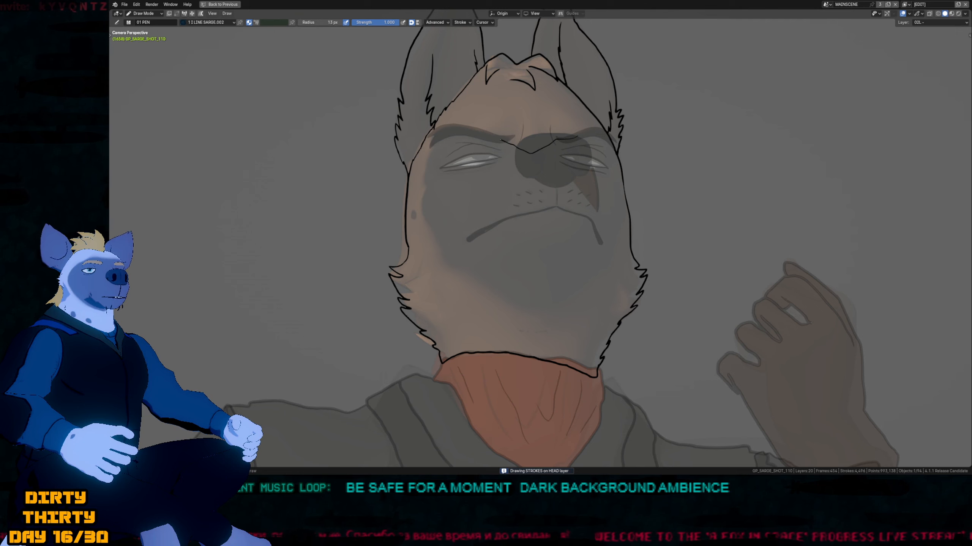
{"action": "left_click_drag", "start_coordinate": [428, 173], "coordinate": [422, 189]}
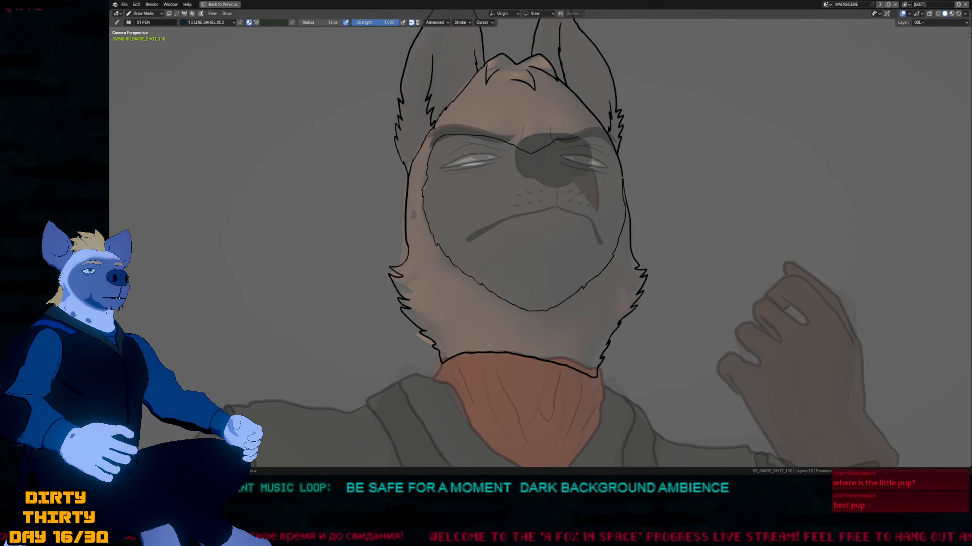
{"action": "middle_click_drag", "start_coordinate": [519, 164], "coordinate": [505, 189], "text": "shift"}
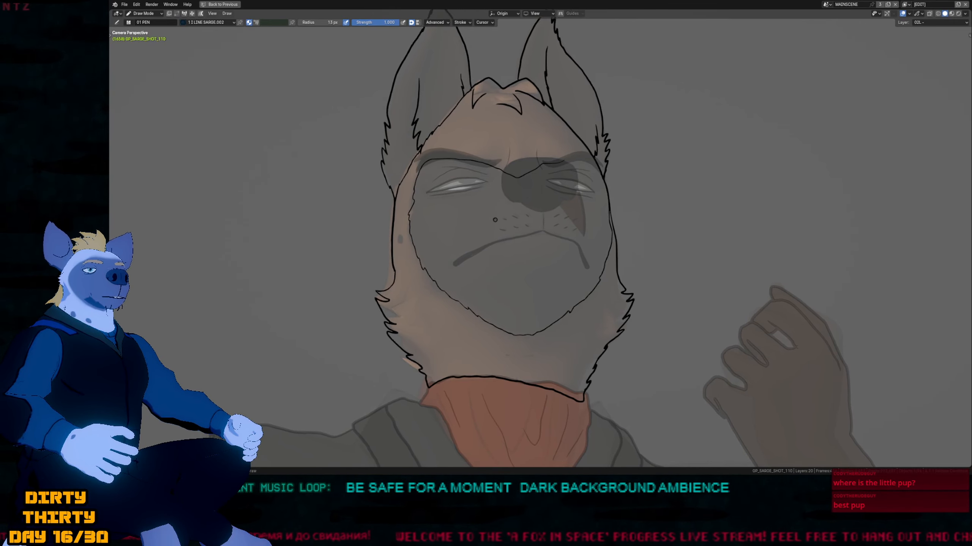
Draw a small solid oval spot on the camera-left cheek between the head outline and the face mask, on the HEAD layer.
{"action": "key", "text": "y"}
{"action": "left_click", "coordinate": [498, 135]}
{"action": "scroll", "coordinate": [420, 194], "scroll_direction": "up", "scroll_amount": 5}
{"action": "mouse_move", "coordinate": [418, 187]}
{"action": "left_mouse_down"}
{"action": "mouse_move", "coordinate": [420, 206]}
{"action": "mouse_move", "coordinate": [430, 190]}
{"action": "left_mouse_up"}
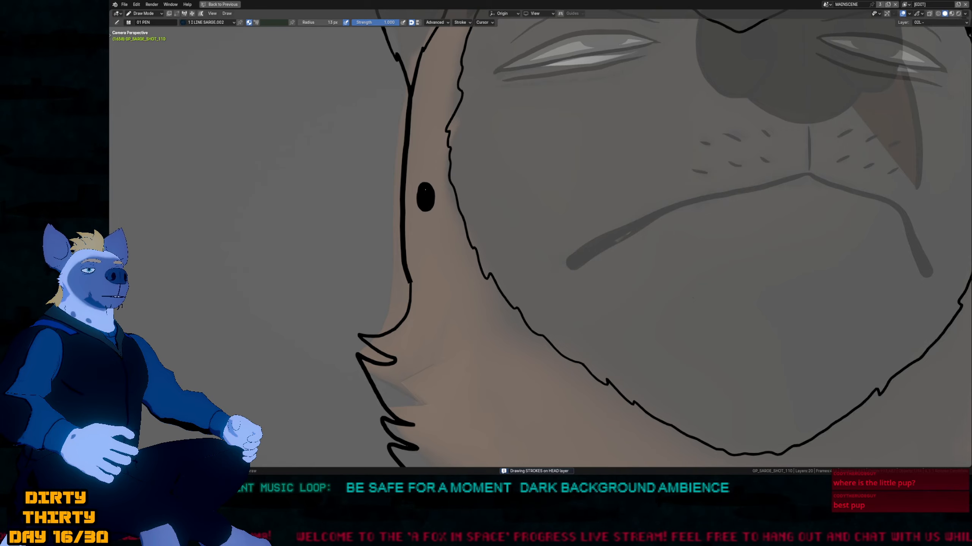
{"action": "scroll", "coordinate": [484, 200], "scroll_direction": "down", "scroll_amount": 6}
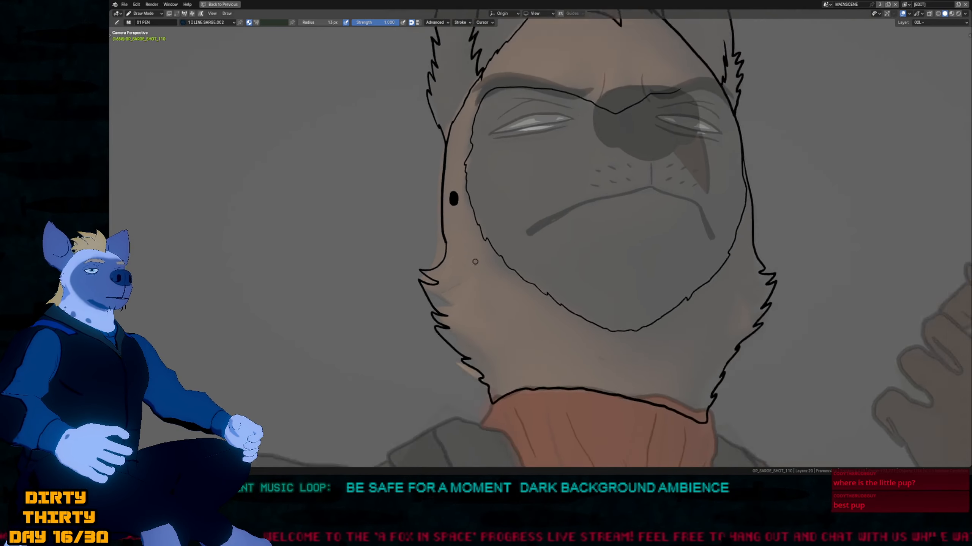
{"action": "mouse_move", "coordinate": [544, 217]}
{"action": "middle_mouse_down", "text": "shift"}
{"action": "mouse_move", "coordinate": [468, 260]}
{"action": "mouse_move", "coordinate": [475, 312]}
{"action": "mouse_move", "coordinate": [477, 266]}
{"action": "mouse_move", "coordinate": [533, 245]}
{"action": "middle_mouse_up", "text": "shift"}
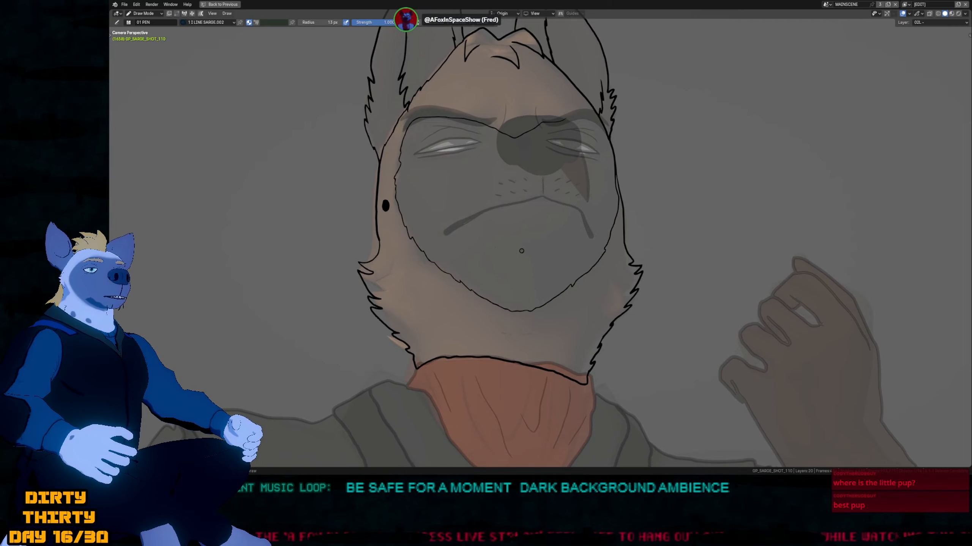
{"action": "mouse_move", "coordinate": [484, 225]}
{"action": "middle_mouse_down", "text": "shift"}
{"action": "mouse_move", "coordinate": [489, 254]}
{"action": "mouse_move", "coordinate": [513, 254]}
{"action": "middle_mouse_up", "text": "shift"}
{"action": "scroll", "coordinate": [507, 209], "scroll_direction": "up", "scroll_amount": 3}
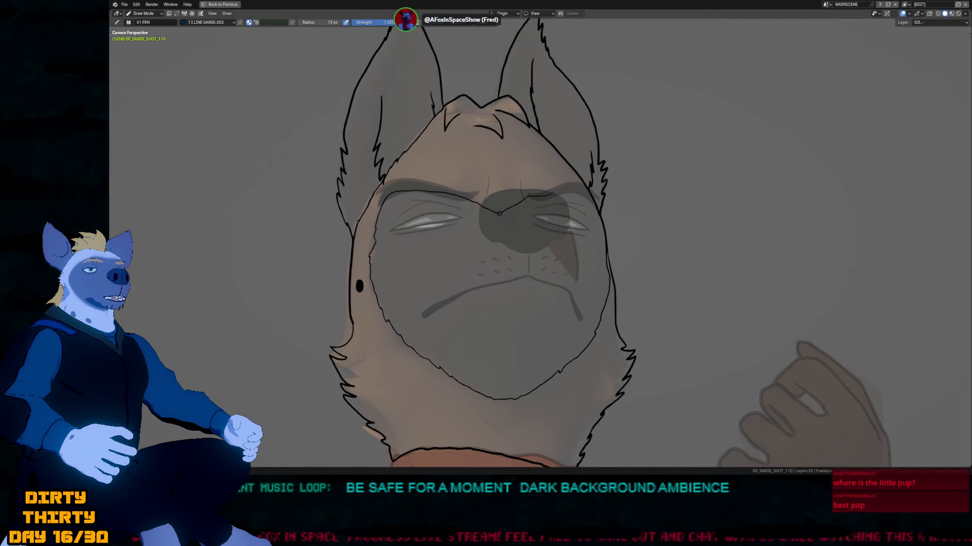
{"action": "key", "text": "f"}
{"action": "key", "text": "Escape"}
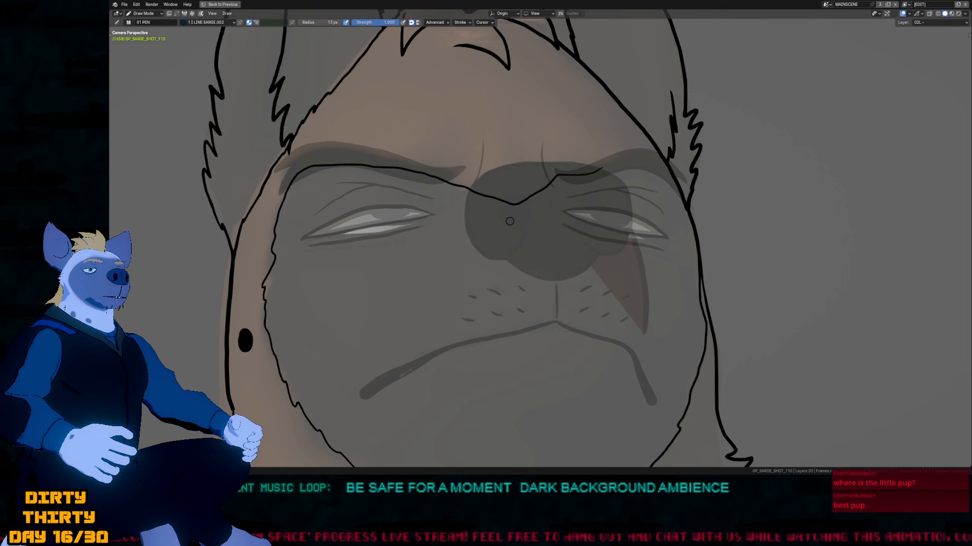
Complete the upper edge of the dark face mask across the nose bridge and over the camera-right brow to the head outline.
{"action": "mouse_move", "coordinate": [519, 205]}
{"action": "left_mouse_down"}
{"action": "mouse_move", "coordinate": [450, 200]}
{"action": "mouse_move", "coordinate": [358, 166]}
{"action": "left_mouse_up"}
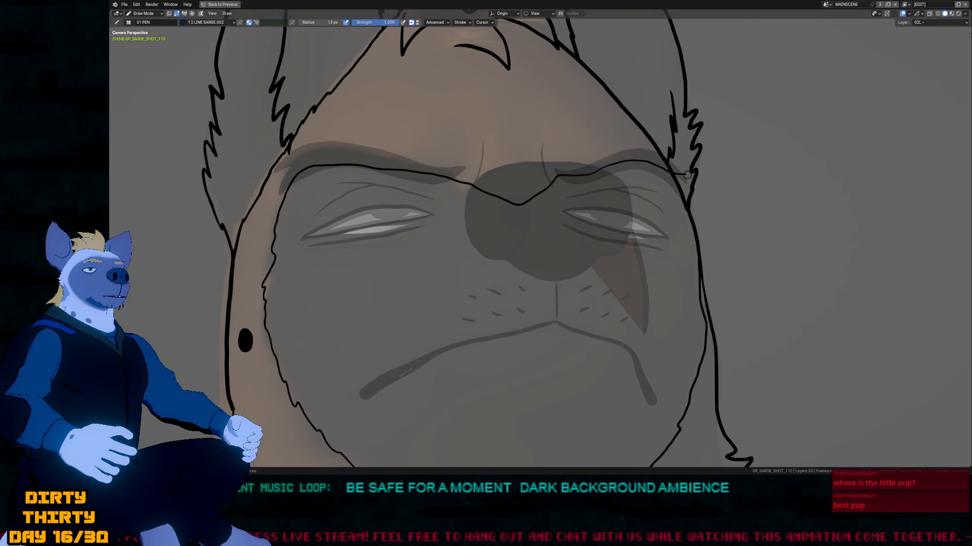
{"action": "scroll", "coordinate": [511, 253], "scroll_direction": "down", "scroll_amount": 6}
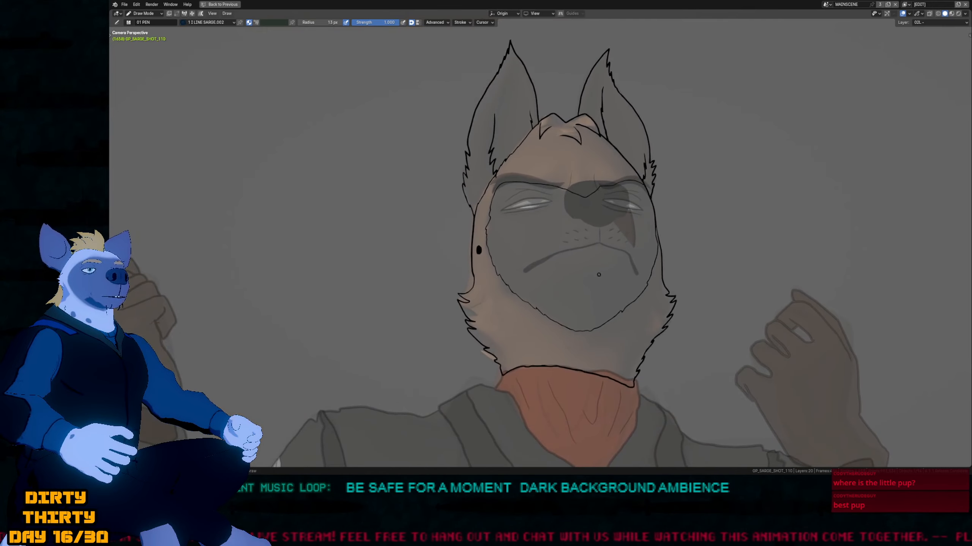
On the HEAD fills layer, fill the ears and face mask with L BODY_2_SARGE.001 and the rest of the head with K BODY_1_SARGE.001.
{"action": "key", "text": "y"}
{"action": "left_click", "coordinate": [473, 154]}
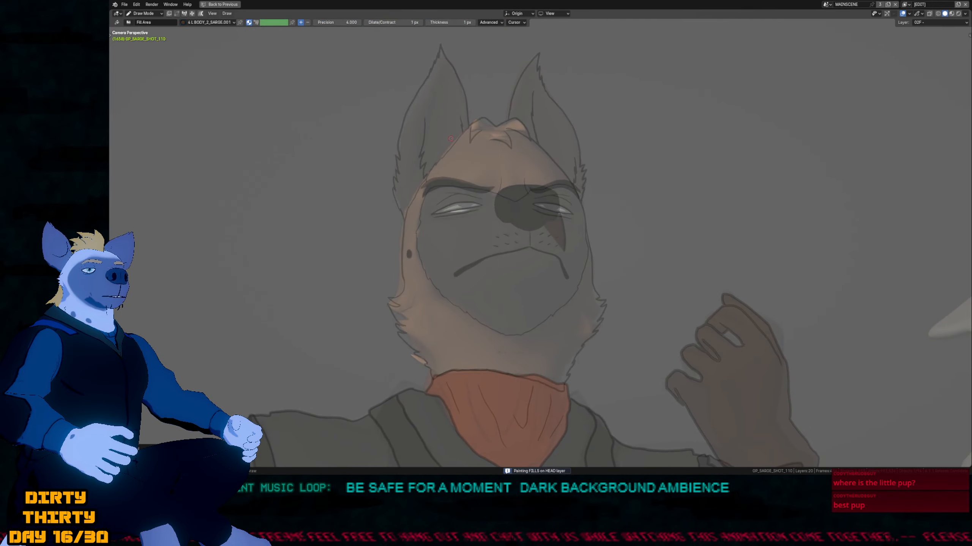
{"action": "left_click", "coordinate": [456, 137]}
{"action": "left_click", "coordinate": [537, 149]}
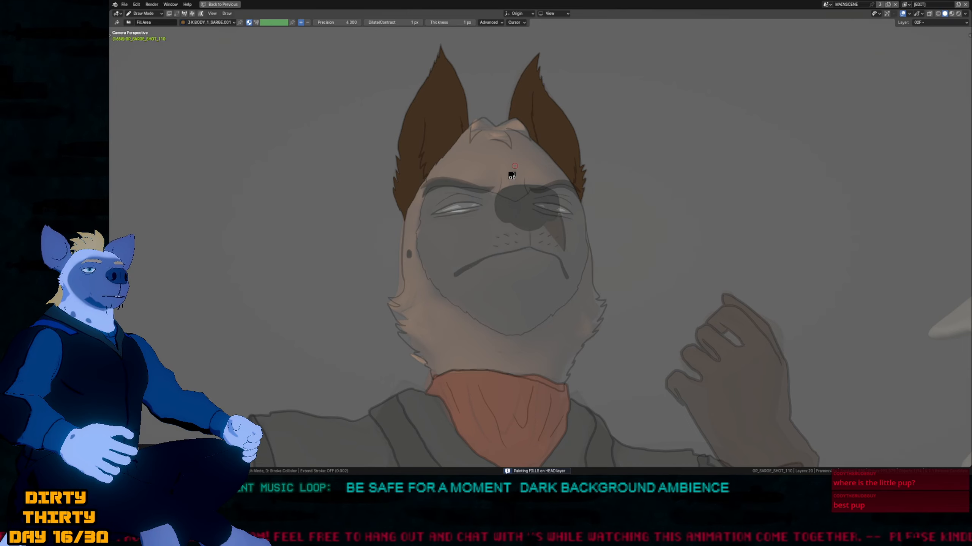
{"action": "left_click", "coordinate": [512, 173]}
{"action": "key", "text": "y"}
{"action": "left_click", "coordinate": [494, 240]}
{"action": "left_click", "coordinate": [493, 249]}
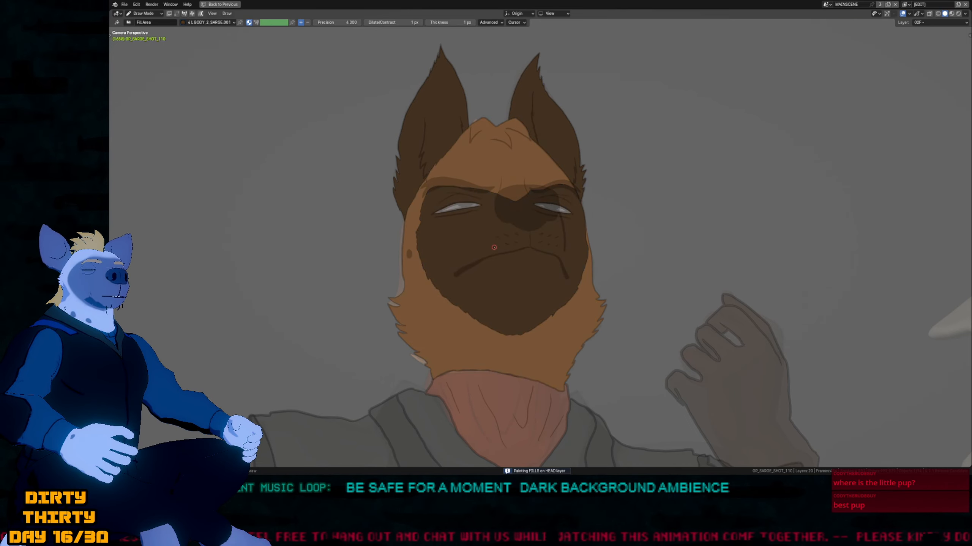
Fill the whites of the eyes with the A EYES_SARGE.001 material on the EYES layer.
{"action": "scroll", "coordinate": [478, 162], "scroll_direction": "up", "scroll_amount": 4}
{"action": "key", "text": "y"}
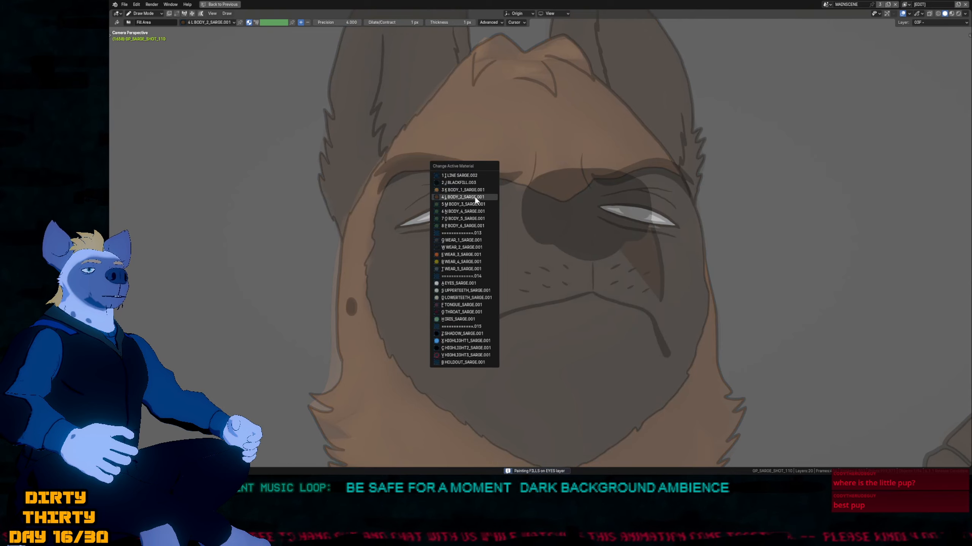
{"action": "left_click", "coordinate": [448, 213]}
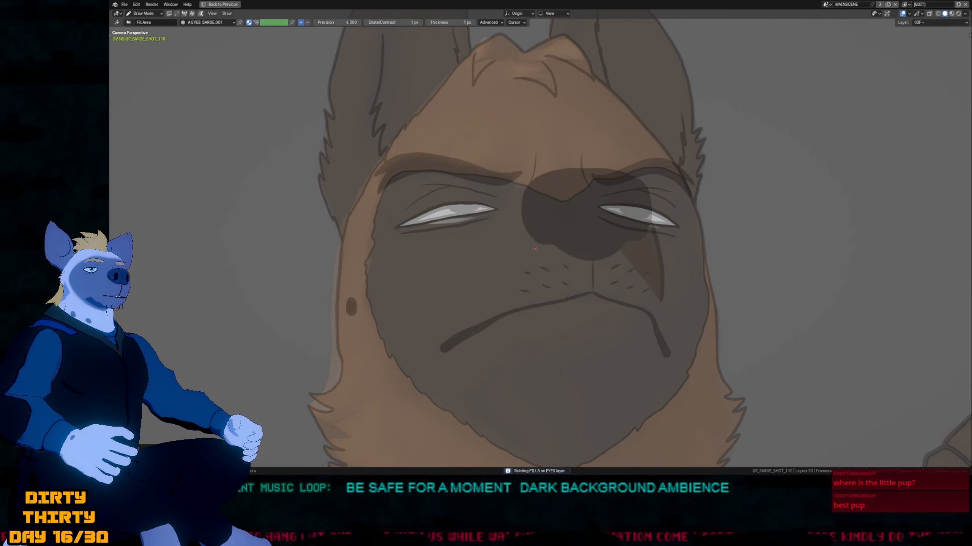
{"action": "scroll", "coordinate": [516, 240], "scroll_direction": "down", "scroll_amount": 2}
{"action": "middle_click_drag", "start_coordinate": [563, 275], "coordinate": [518, 253], "text": "shift"}
{"action": "key", "text": "ctrl+alt+f"}
{"action": "key", "text": "ctrl+alt+f"}
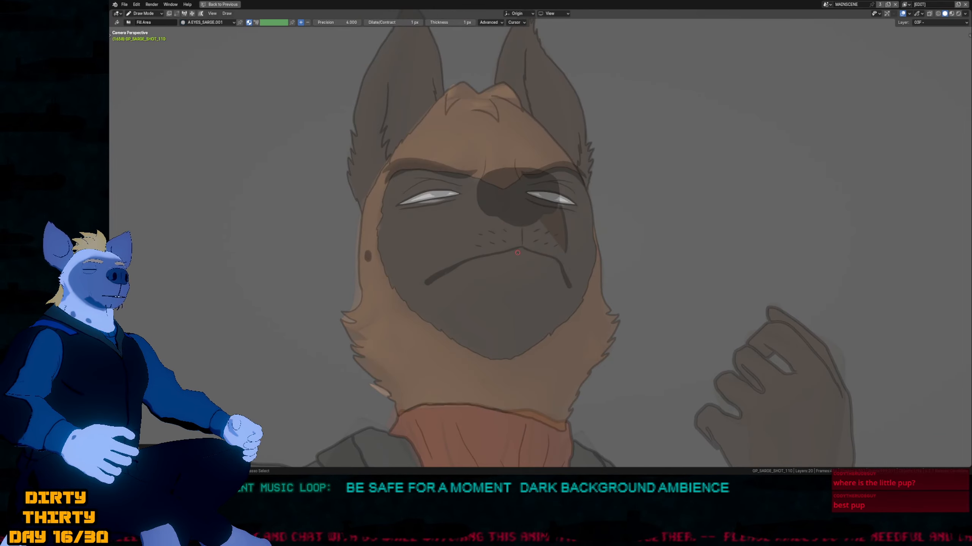
Switch to the MOUTH strokes layer and examine the coloured head with overlays on and off.
{"action": "key", "text": "m"}
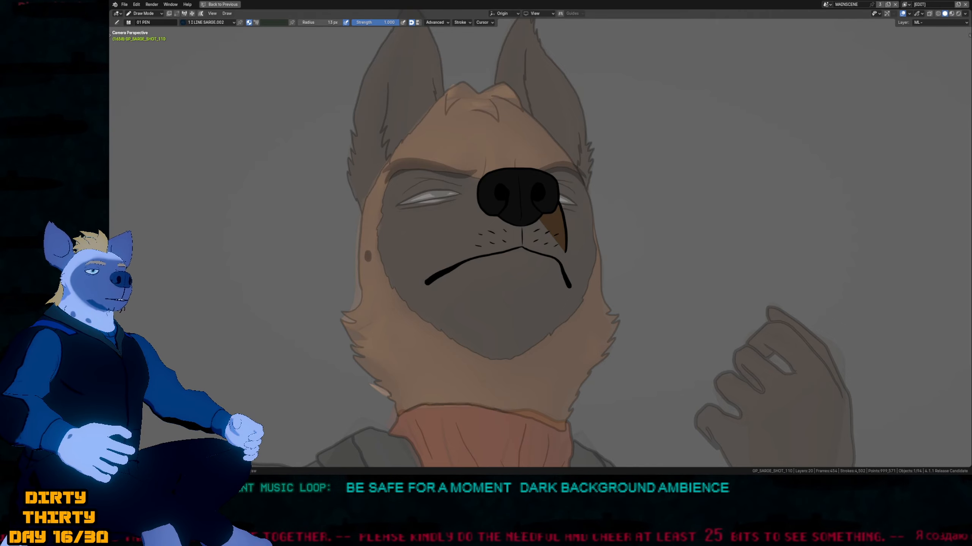
{"action": "scroll", "coordinate": [524, 266], "scroll_direction": "up", "scroll_amount": 2}
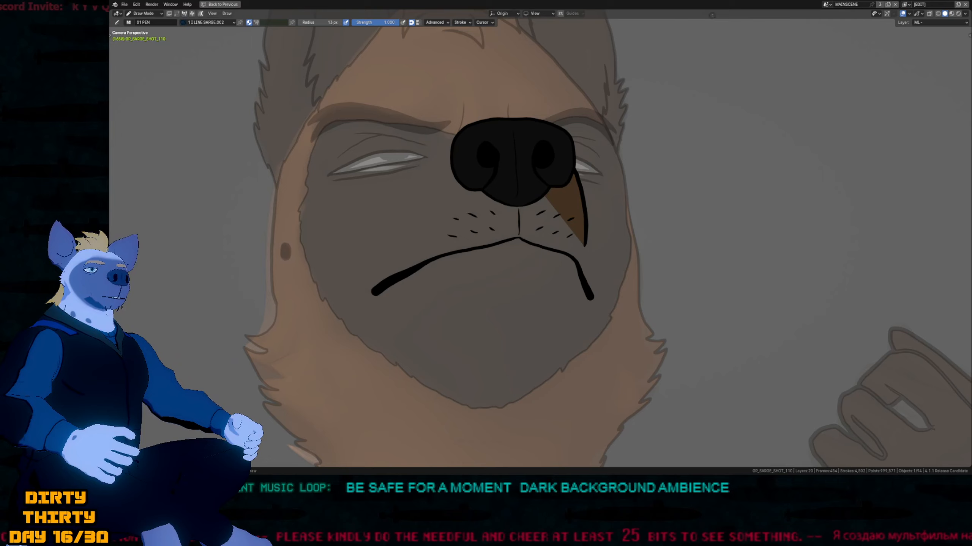
{"action": "middle_click_drag", "start_coordinate": [572, 291], "coordinate": [619, 251], "text": "shift"}
{"action": "key", "text": "alt+shift+z"}
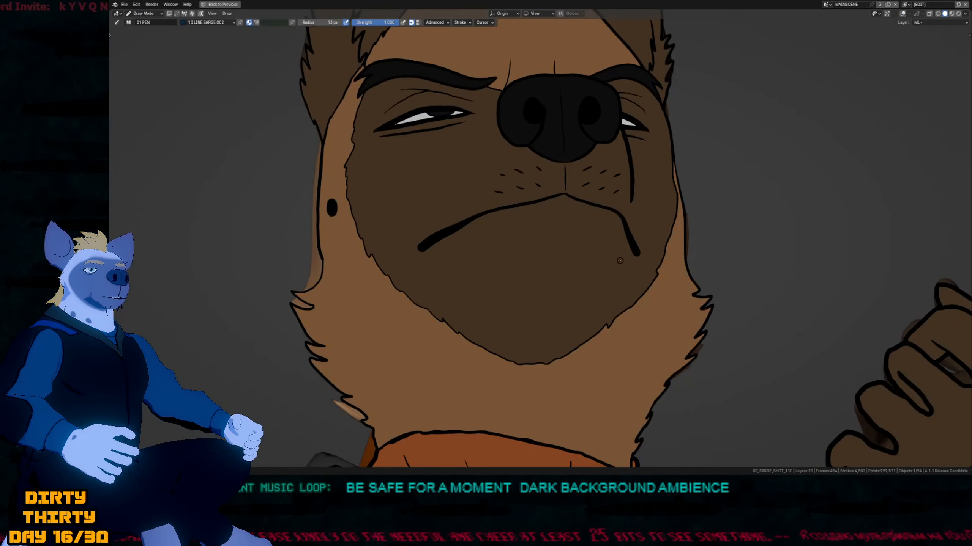
{"action": "key", "text": "alt+shift+z"}
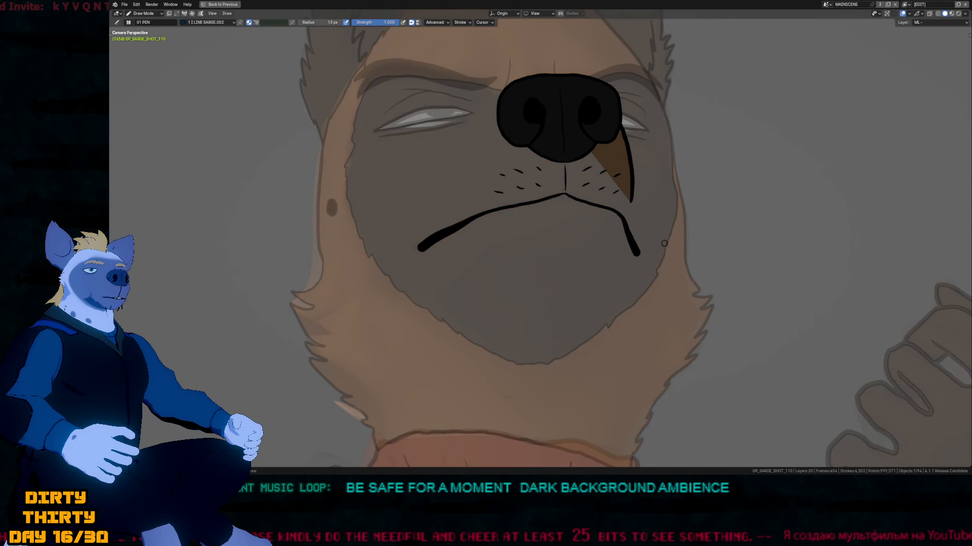
{"action": "key", "text": "m"}
{"action": "mouse_move", "coordinate": [594, 242]}
{"action": "middle_mouse_down", "text": "shift"}
{"action": "mouse_move", "coordinate": [559, 271]}
{"action": "mouse_move", "coordinate": [585, 283]}
{"action": "mouse_move", "coordinate": [590, 267]}
{"action": "mouse_move", "coordinate": [595, 341]}
{"action": "mouse_move", "coordinate": [567, 278]}
{"action": "middle_mouse_up", "text": "shift"}
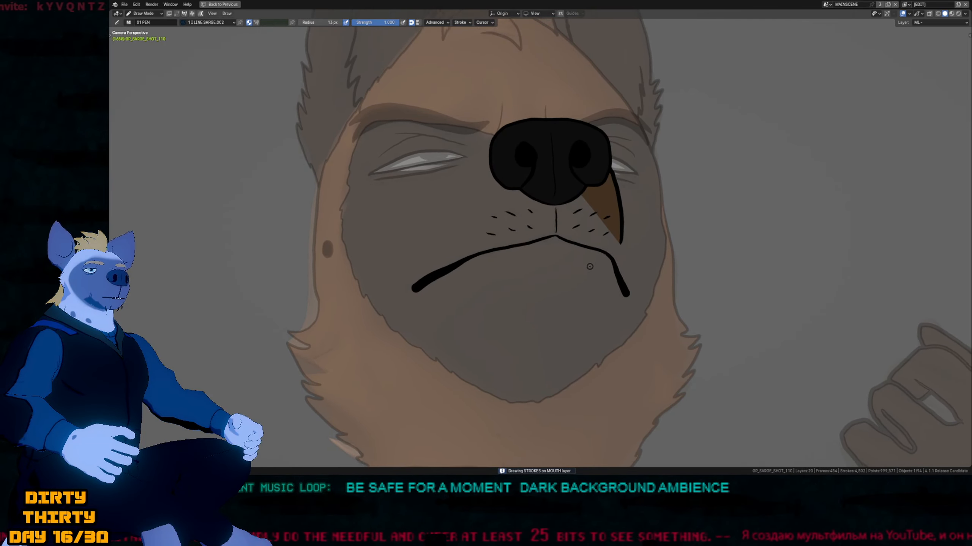
{"action": "key", "text": "alt+shift+z"}
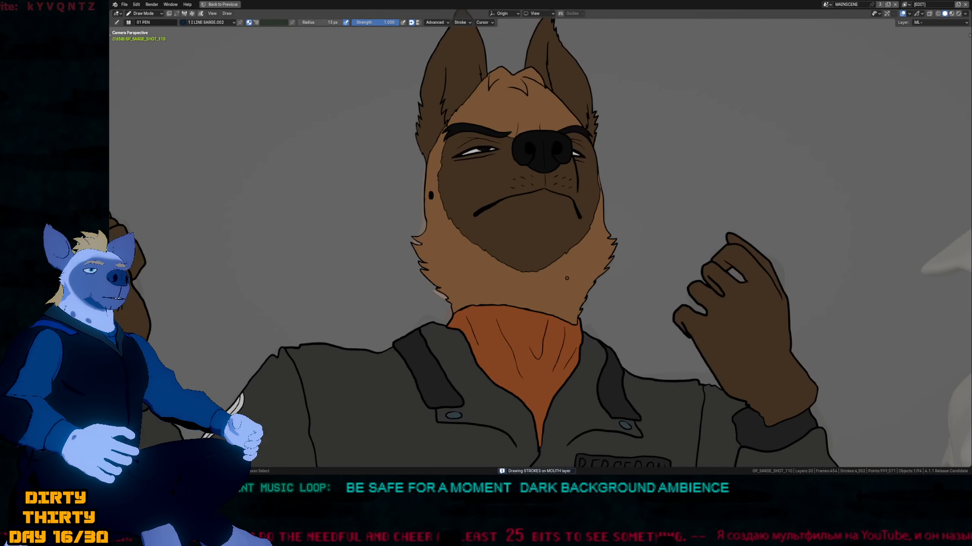
{"action": "key", "text": "alt+shift+z"}
{"action": "mouse_move", "coordinate": [601, 246]}
{"action": "middle_mouse_down", "text": "ctrl"}
{"action": "mouse_move", "coordinate": [601, 291]}
{"action": "mouse_move", "coordinate": [582, 224]}
{"action": "mouse_move", "coordinate": [517, 117]}
{"action": "mouse_move", "coordinate": [616, 259]}
{"action": "middle_mouse_up", "text": "ctrl"}
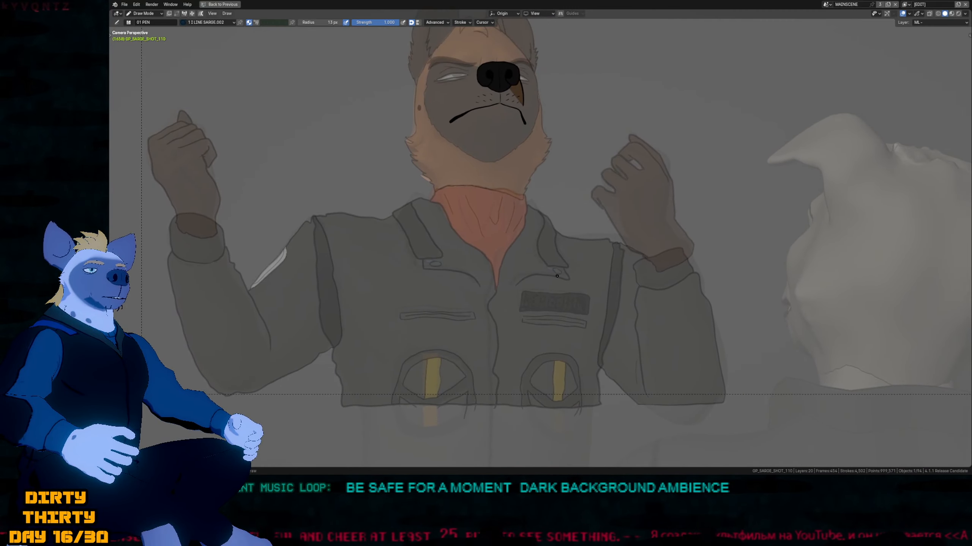
Restore the layout with the timeline and flip between frame 1658 and neighbouring drawings to compare the hands and sleeves.
{"action": "key", "text": "f"}
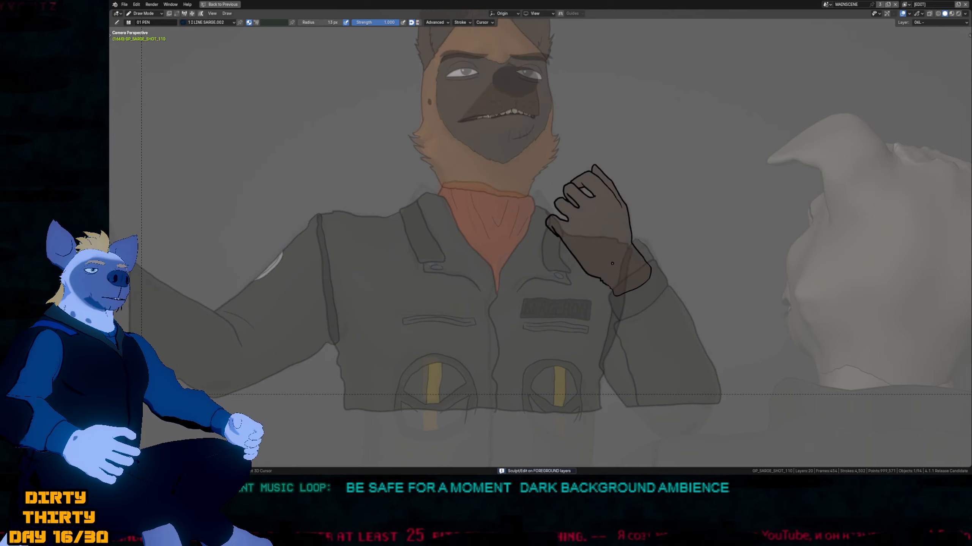
{"action": "key", "text": "ctrl+space"}
{"action": "key", "text": "Up"}
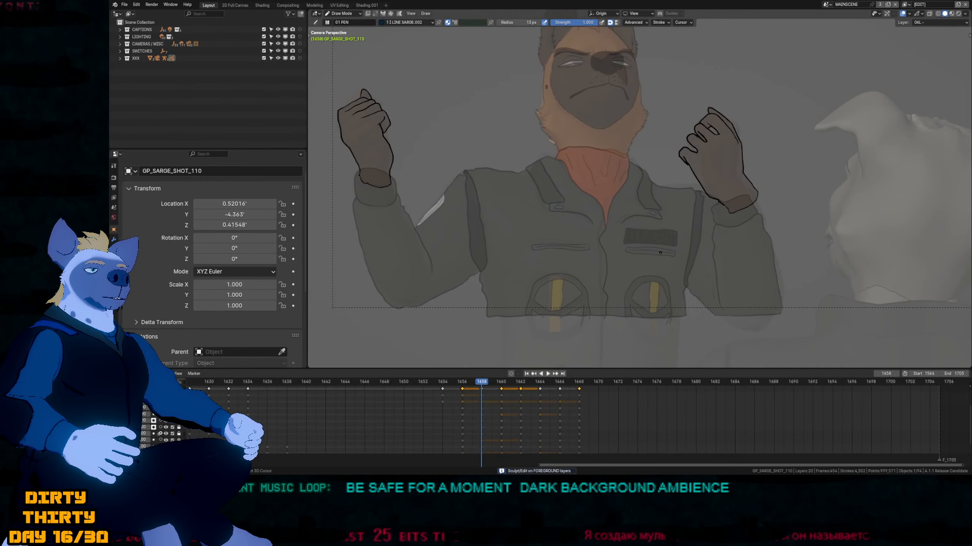
{"action": "key", "text": "f"}
{"action": "key", "text": "Escape"}
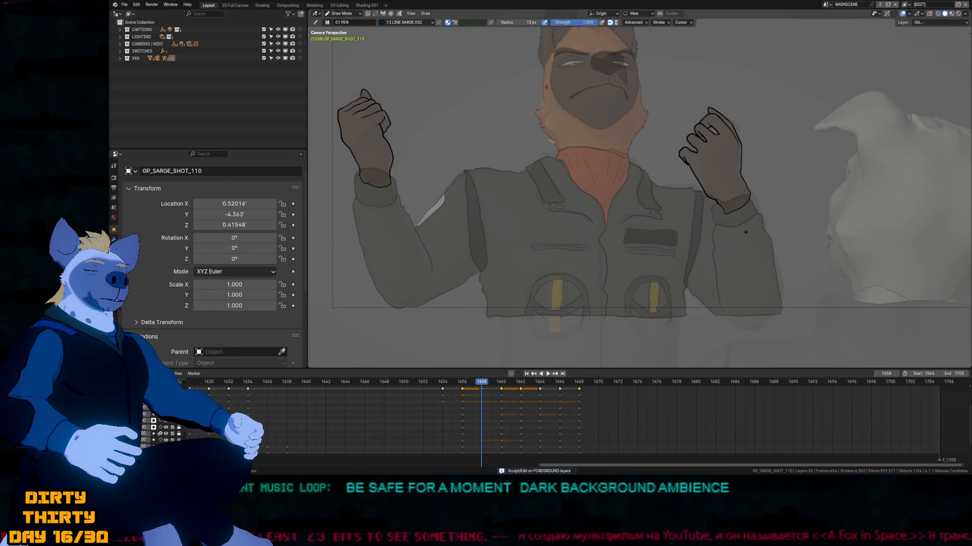
{"action": "key", "text": "Down"}
{"action": "key", "text": "Page_Down"}
{"action": "key", "text": "Up"}
{"action": "key", "text": "Down"}
{"action": "key", "text": "Up"}
Adjust the lines of the camera-right sleeve and its cuff near the wrist in frame 1658.
{"action": "scroll", "coordinate": [723, 191], "scroll_direction": "up", "scroll_amount": 2}
{"action": "scroll", "coordinate": [730, 173], "scroll_direction": "up", "scroll_amount": 1}
{"action": "key", "text": "f"}
{"action": "key", "text": "Escape"}
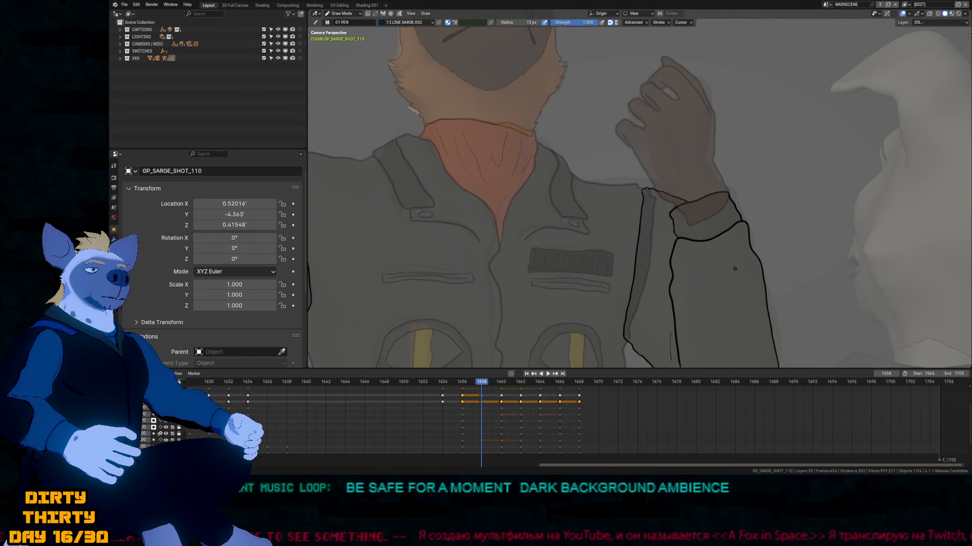
{"action": "middle_click_drag", "start_coordinate": [727, 348], "coordinate": [691, 254], "text": "shift"}
{"action": "key", "text": "f"}
{"action": "key", "text": "Escape"}
{"action": "mouse_move", "coordinate": [695, 248]}
{"action": "left_mouse_down"}
{"action": "mouse_move", "coordinate": [716, 246]}
{"action": "mouse_move", "coordinate": [720, 193]}
{"action": "left_mouse_up"}
{"action": "middle_click_drag", "start_coordinate": [671, 179], "coordinate": [684, 291], "text": "shift"}
{"action": "key", "text": "f"}
{"action": "key", "text": "Escape"}
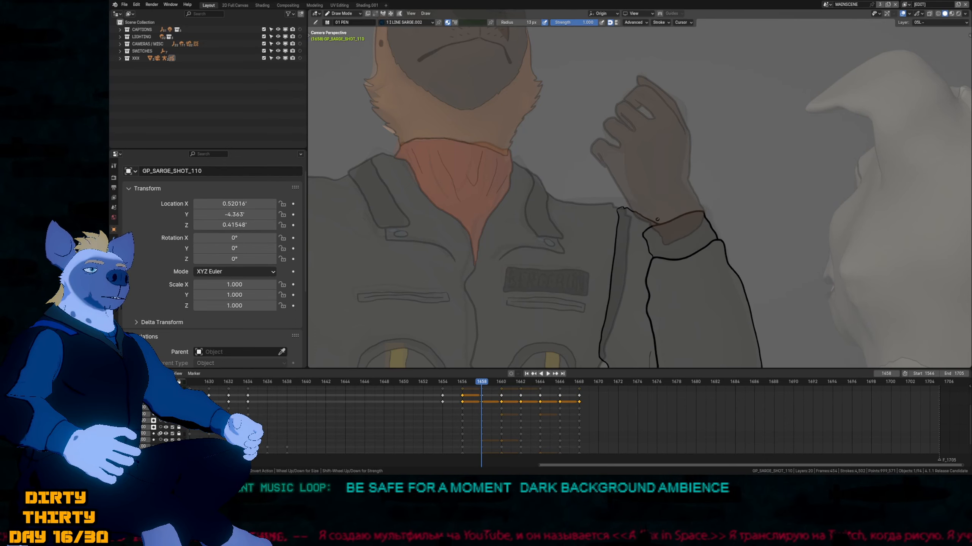
Reshape the opening of the camera-right cuff into a rounded curve around the wrist, meeting the sleeve lines on both sides.
{"action": "key", "text": "f"}
{"action": "mouse_move", "coordinate": [657, 222]}
{"action": "left_mouse_down"}
{"action": "mouse_move", "coordinate": [650, 238]}
{"action": "mouse_move", "coordinate": [731, 217]}
{"action": "left_mouse_up"}
{"action": "left_click", "coordinate": [682, 230]}
{"action": "key", "text": "f"}
{"action": "left_click", "coordinate": [715, 232]}
{"action": "mouse_move", "coordinate": [676, 251]}
{"action": "left_mouse_down"}
{"action": "mouse_move", "coordinate": [657, 253]}
{"action": "mouse_move", "coordinate": [646, 239]}
{"action": "mouse_move", "coordinate": [693, 250]}
{"action": "mouse_move", "coordinate": [677, 256]}
{"action": "left_mouse_up"}
{"action": "key", "text": "f"}
{"action": "left_click", "coordinate": [685, 226]}
{"action": "key", "text": "f"}
{"action": "left_click", "coordinate": [734, 237]}
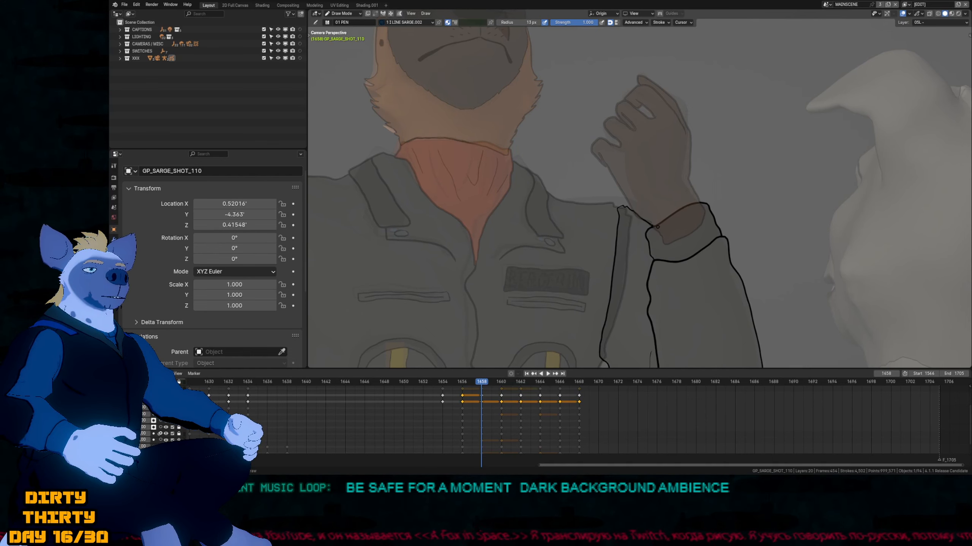
{"action": "mouse_move", "coordinate": [607, 298]}
{"action": "middle_mouse_down", "text": "shift"}
{"action": "mouse_move", "coordinate": [649, 272]}
{"action": "mouse_move", "coordinate": [649, 193]}
{"action": "mouse_move", "coordinate": [770, 261]}
{"action": "mouse_move", "coordinate": [715, 270]}
{"action": "mouse_move", "coordinate": [687, 309]}
{"action": "middle_mouse_up", "text": "shift"}
{"action": "scroll", "coordinate": [658, 218], "scroll_direction": "down", "scroll_amount": 2}
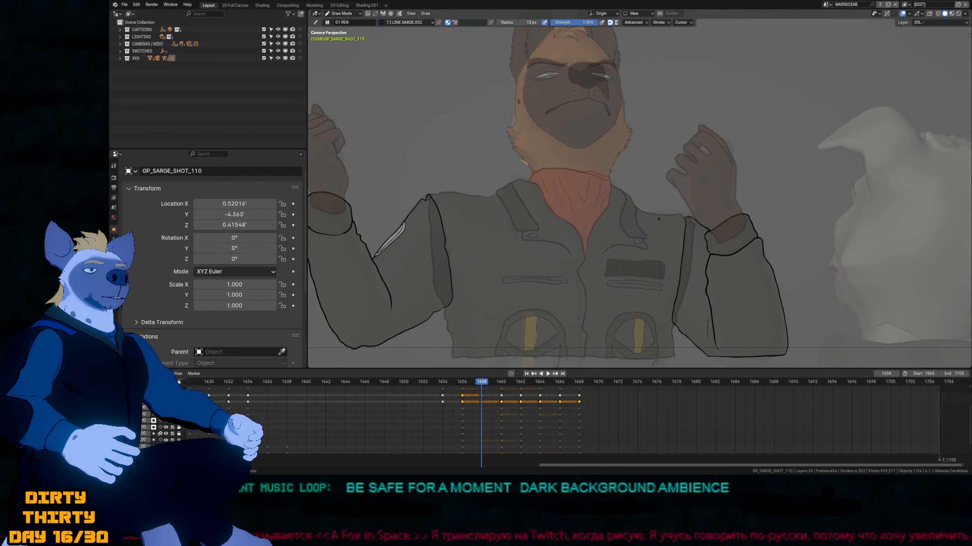
{"action": "middle_click_drag", "start_coordinate": [644, 246], "coordinate": [670, 260], "text": "shift"}
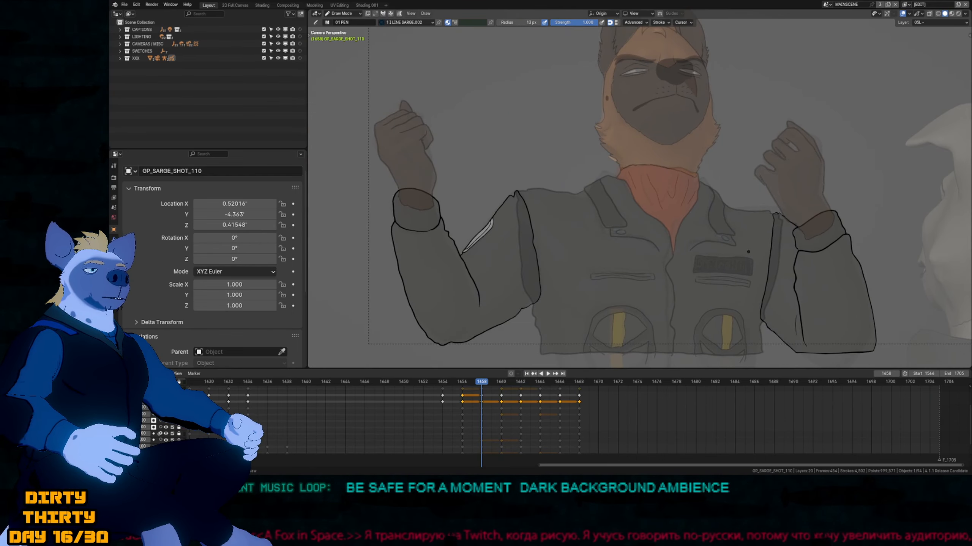
{"action": "mouse_move", "coordinate": [748, 252]}
{"action": "middle_mouse_down", "text": "shift"}
{"action": "mouse_move", "coordinate": [598, 260]}
{"action": "mouse_move", "coordinate": [700, 266]}
{"action": "middle_mouse_up", "text": "shift"}
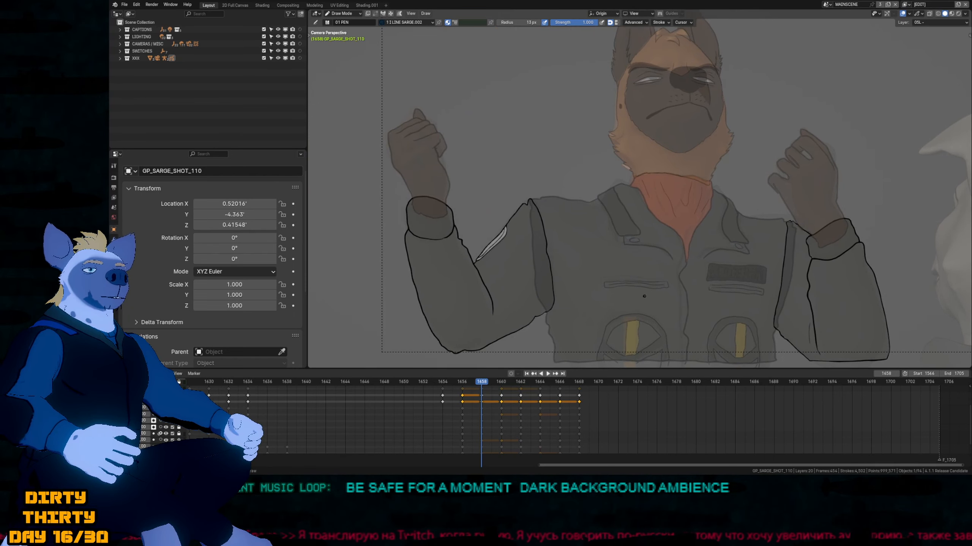
{"action": "middle_click_drag", "start_coordinate": [644, 297], "coordinate": [630, 284], "text": "shift"}
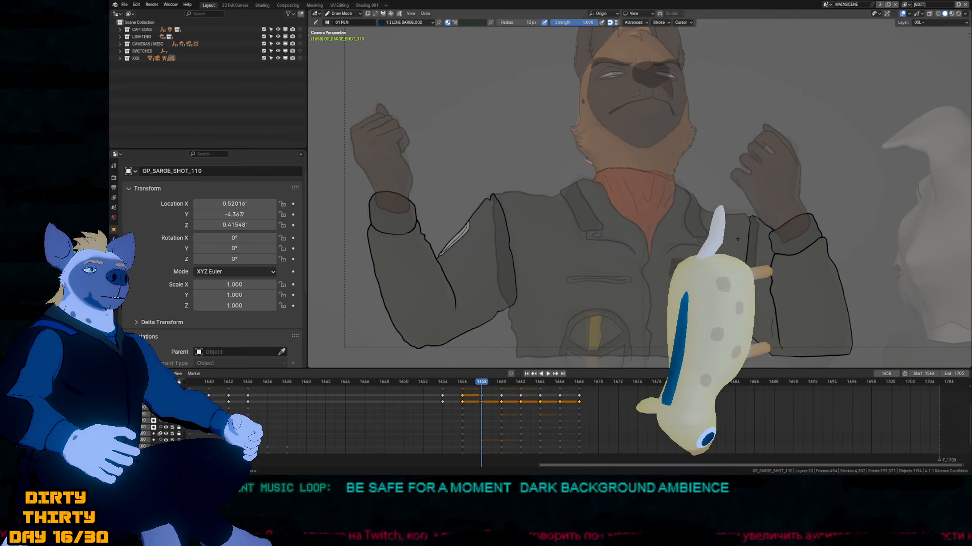
{"action": "middle_click_drag", "start_coordinate": [694, 256], "coordinate": [664, 271], "text": "shift"}
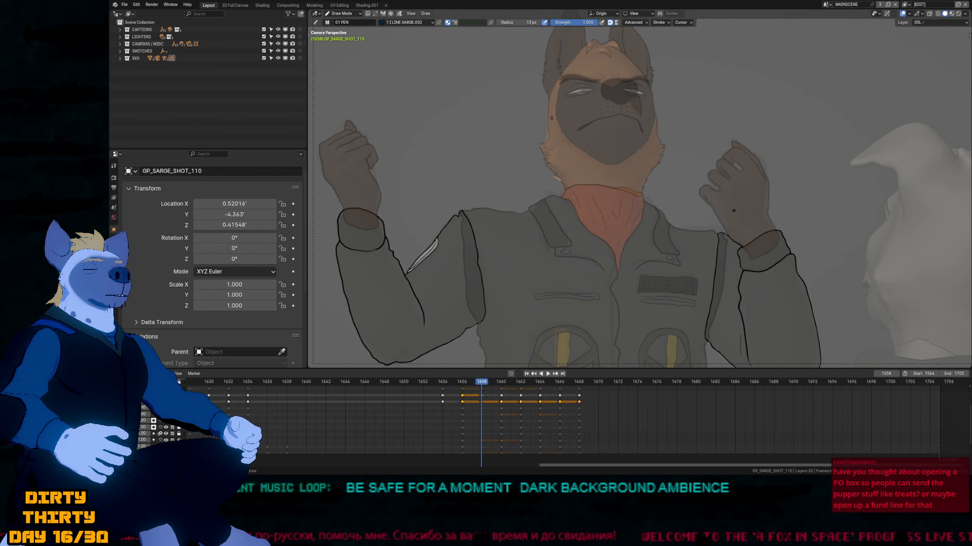
Flip through the drawings from frame 1658 on to frame 1666, comparing the arm poses and the camera-right shoulder.
{"action": "mouse_move", "coordinate": [642, 239]}
{"action": "middle_mouse_down", "text": "ctrl"}
{"action": "mouse_move", "coordinate": [617, 259]}
{"action": "mouse_move", "coordinate": [648, 256]}
{"action": "middle_mouse_up", "text": "ctrl"}
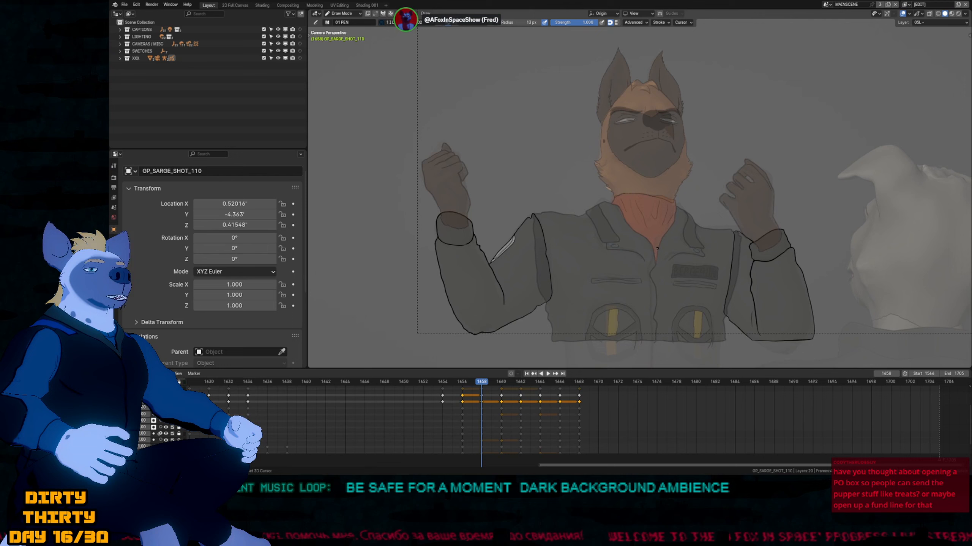
{"action": "key", "text": "Down"}
{"action": "key", "text": "Down"}
{"action": "key", "text": "Up"}
{"action": "key", "text": "Up"}
{"action": "key", "text": "Up"}
{"action": "key", "text": "Up"}
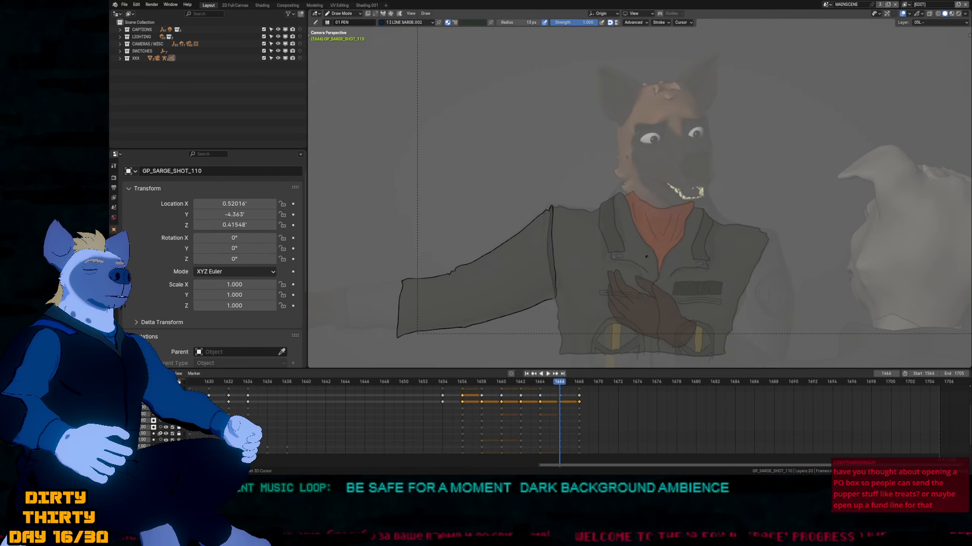
{"action": "key", "text": "Up"}
{"action": "key", "text": "Down"}
{"action": "key", "text": "Up"}
{"action": "key", "text": "Up"}
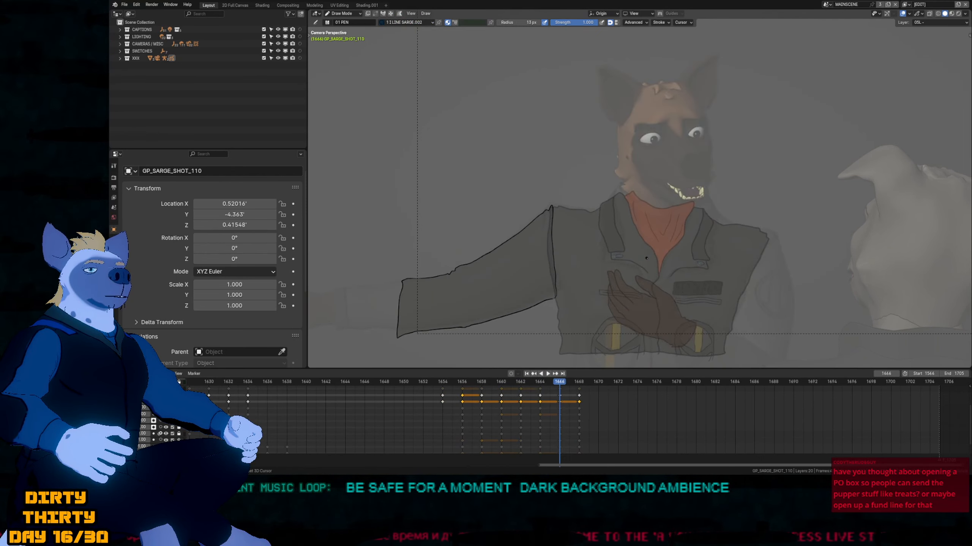
{"action": "key", "text": "Up"}
{"action": "key", "text": "Down"}
{"action": "key", "text": "Down"}
{"action": "key", "text": "Up"}
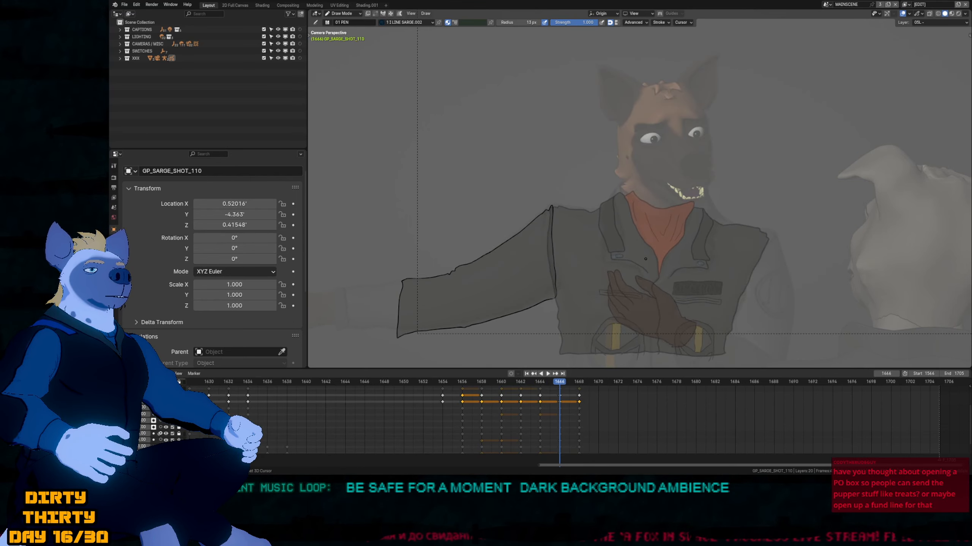
{"action": "mouse_move", "coordinate": [646, 259]}
{"action": "middle_mouse_down", "text": "shift"}
{"action": "mouse_move", "coordinate": [574, 235]}
{"action": "mouse_move", "coordinate": [524, 179]}
{"action": "middle_mouse_up", "text": "shift"}
{"action": "middle_click_drag", "start_coordinate": [524, 179], "coordinate": [573, 187], "text": "ctrl"}
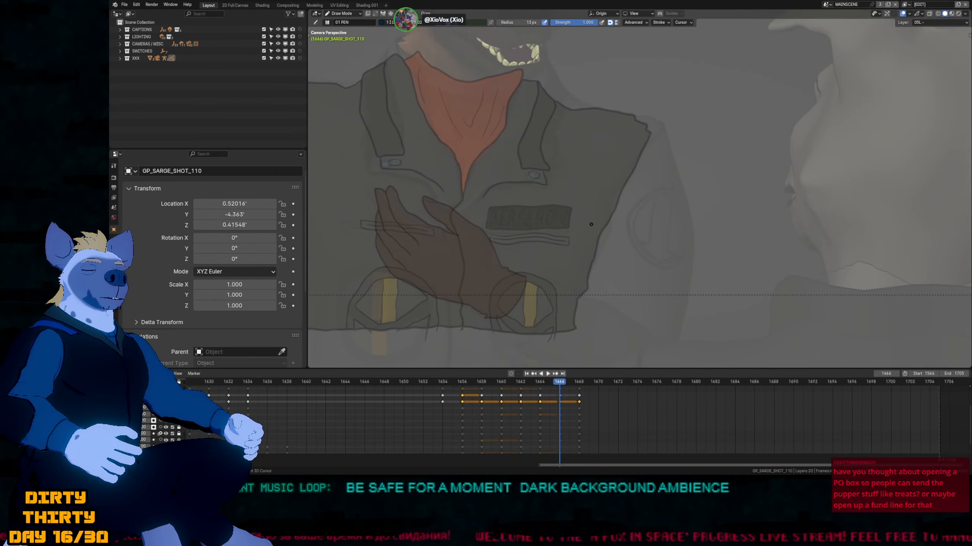
{"action": "key", "text": "Up"}
{"action": "key", "text": "Down"}
{"action": "key", "text": "Up"}
{"action": "key", "text": "Down"}
Ink the armhole seam of the camera-right sleeve at frame 1666 from the shoulder tip down along the torso.
{"action": "middle_click_drag", "start_coordinate": [624, 224], "coordinate": [695, 225], "text": "shift"}
{"action": "key", "text": "Up"}
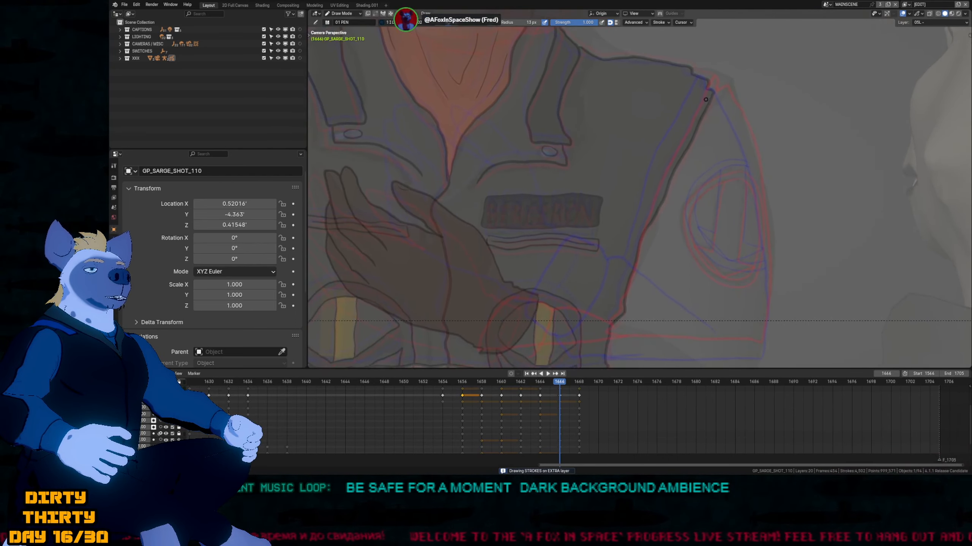
{"action": "key", "text": "Down"}
{"action": "middle_click_drag", "start_coordinate": [701, 147], "coordinate": [711, 78], "text": "ctrl"}
{"action": "left_click_drag", "start_coordinate": [712, 75], "coordinate": [699, 94]}
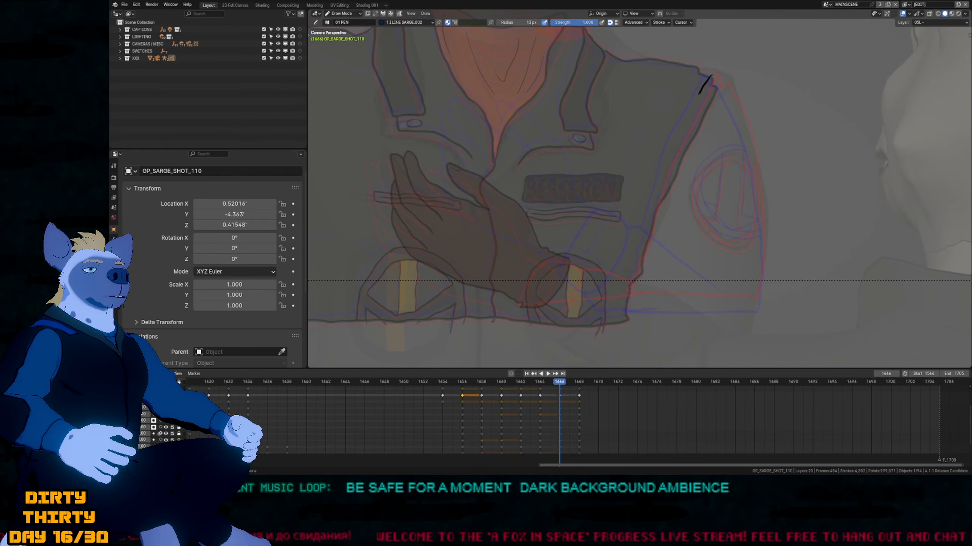
{"action": "left_click_drag", "start_coordinate": [665, 163], "coordinate": [648, 210]}
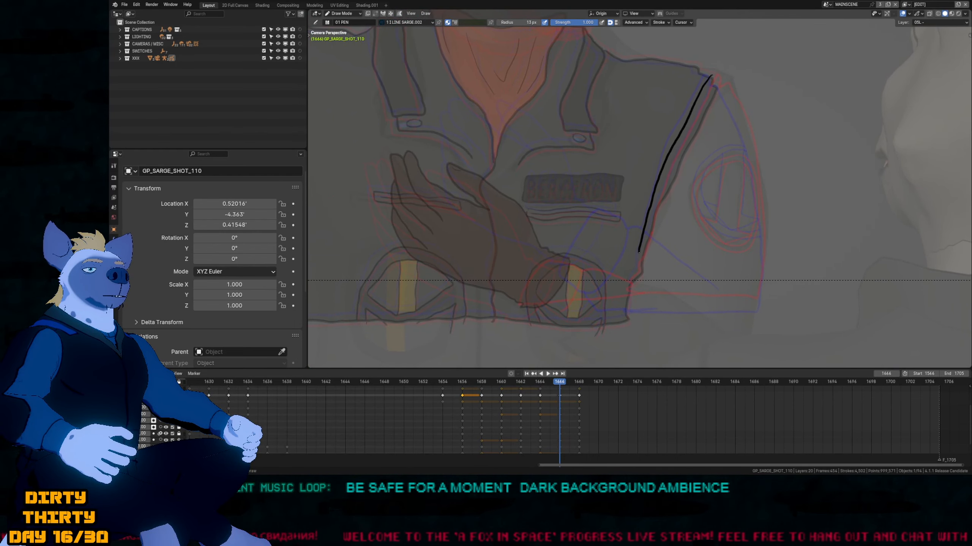
{"action": "left_click_drag", "start_coordinate": [638, 252], "coordinate": [627, 284]}
{"action": "middle_click_drag", "start_coordinate": [736, 139], "coordinate": [694, 149], "text": "shift"}
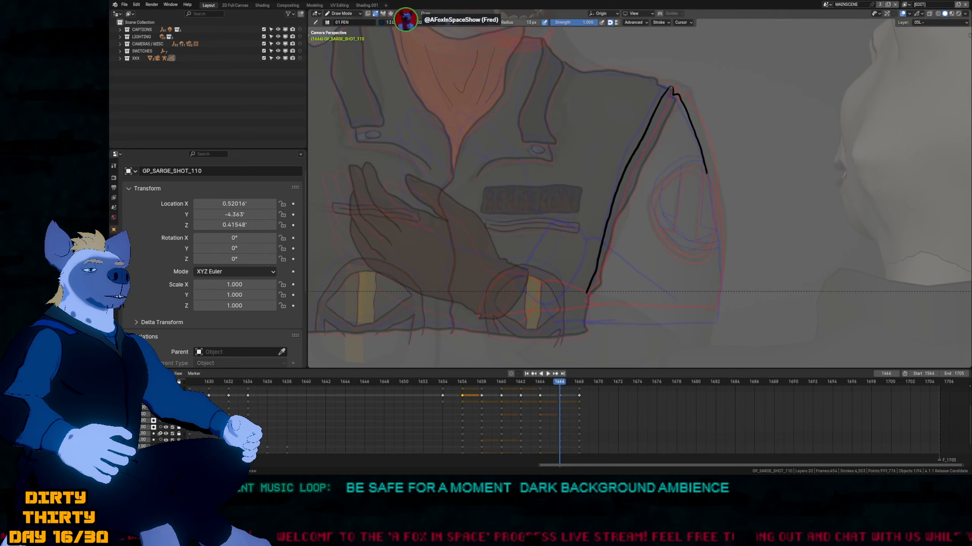
Ink the sleeve's outer edge from the shoulder down to the elbow and its lower edge back toward the wrist.
{"action": "mouse_move", "coordinate": [715, 214]}
{"action": "left_mouse_down"}
{"action": "mouse_move", "coordinate": [718, 319]}
{"action": "mouse_move", "coordinate": [538, 318]}
{"action": "mouse_move", "coordinate": [618, 334]}
{"action": "mouse_move", "coordinate": [723, 332]}
{"action": "left_mouse_up"}
{"action": "key", "text": "f"}
{"action": "key", "text": "Escape"}
{"action": "key", "text": "ctrl+z"}
{"action": "key", "text": "f"}
{"action": "key", "text": "Escape"}
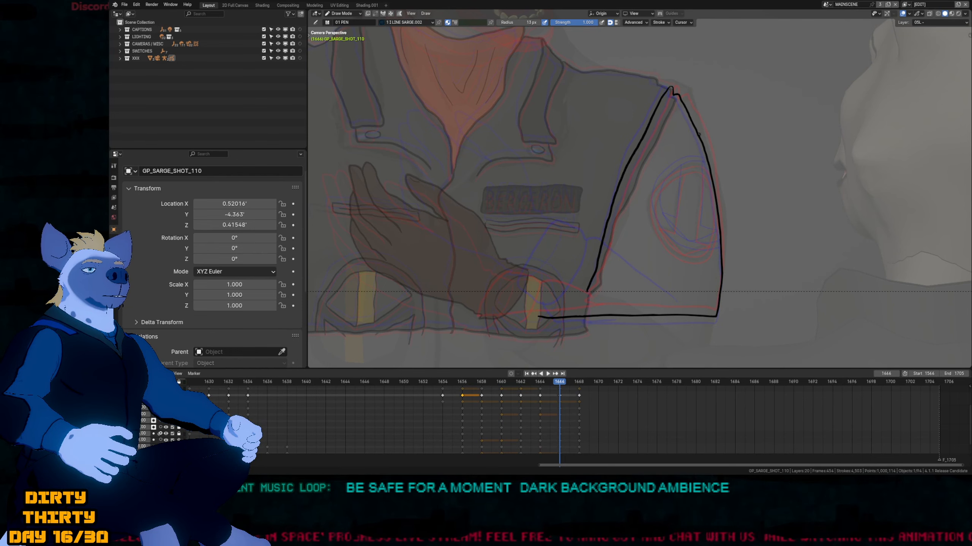
Try an upper forearm line across the camera-right sleeve and compare it with frame 1668, with the overlays hidden.
{"action": "scroll", "coordinate": [689, 252], "scroll_direction": "up", "scroll_amount": 3}
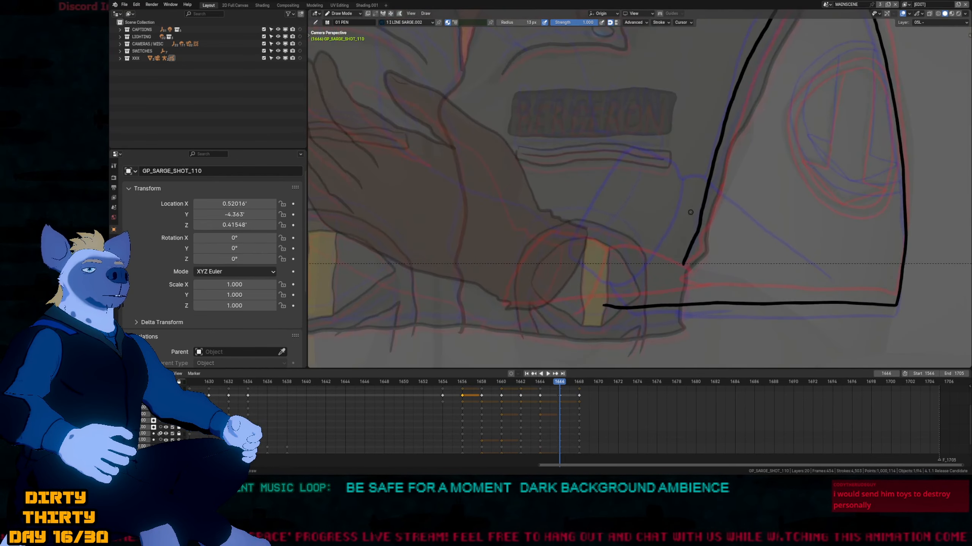
{"action": "middle_click_drag", "start_coordinate": [795, 275], "coordinate": [738, 242], "text": "shift"}
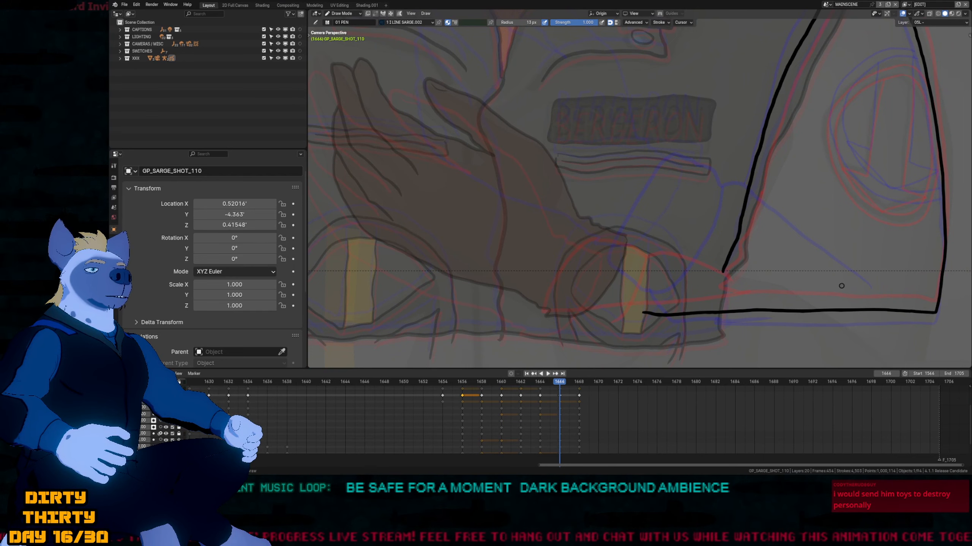
{"action": "mouse_move", "coordinate": [851, 294]}
{"action": "left_mouse_down"}
{"action": "mouse_move", "coordinate": [715, 218]}
{"action": "mouse_move", "coordinate": [693, 228]}
{"action": "left_mouse_up"}
{"action": "key", "text": "shift+alt+z"}
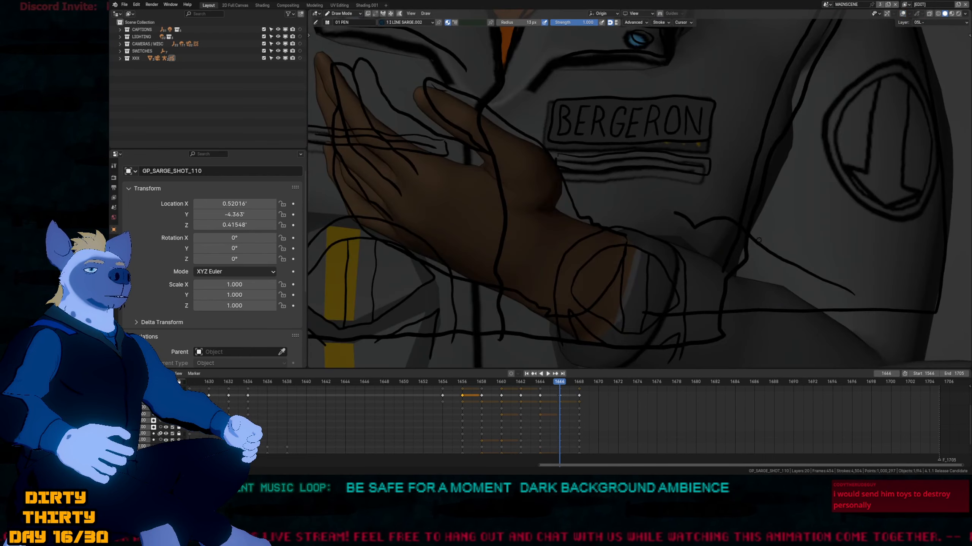
{"action": "key", "text": "shift+alt+z"}
{"action": "key", "text": "shift+alt+z"}
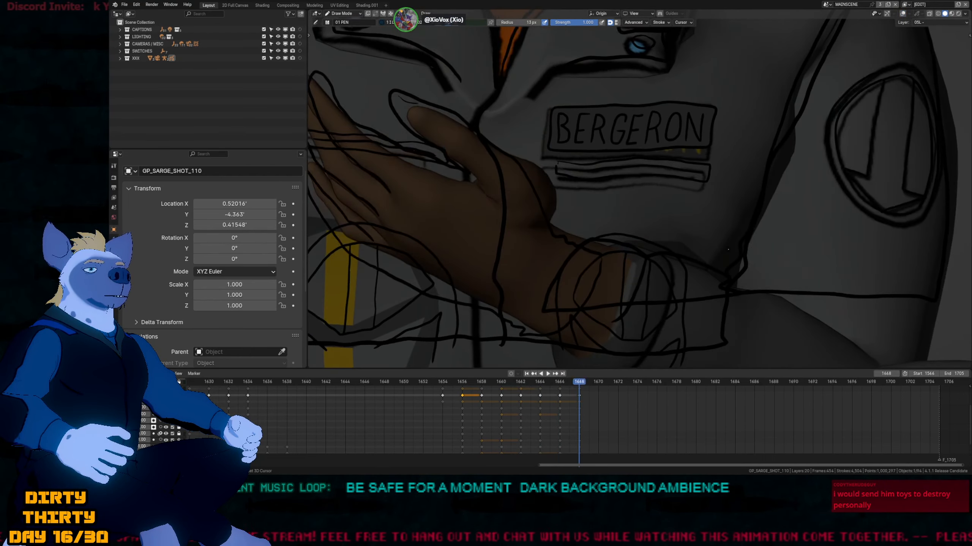
{"action": "key", "text": "Down"}
{"action": "key", "text": "Up"}
{"action": "key", "text": "Down"}
{"action": "key", "text": "Up"}
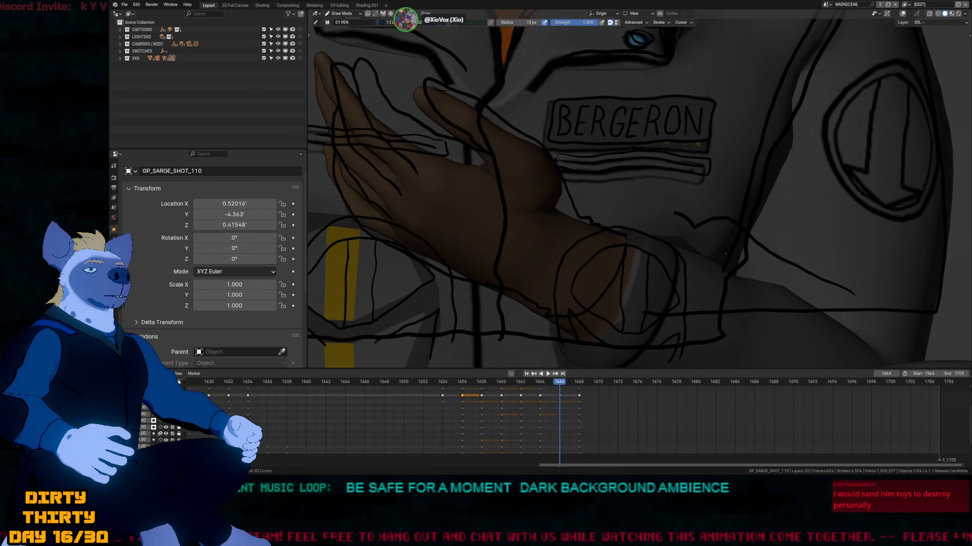
{"action": "key", "text": "Down"}
{"action": "key", "text": "Up"}
Delete the trial forearm line from frame 1666 and flip between the neighbouring drawings to recheck the sleeve.
{"action": "key", "text": "Tab"}
{"action": "key", "text": "shift+alt+z"}
{"action": "left_click", "coordinate": [692, 222]}
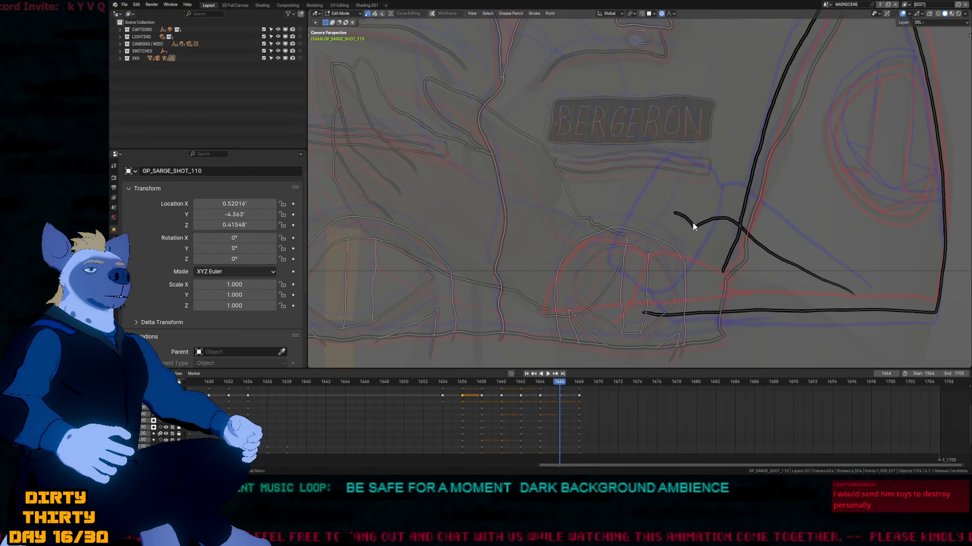
{"action": "key", "text": "x"}
{"action": "left_click", "coordinate": [700, 226]}
{"action": "key", "text": "Down"}
{"action": "key", "text": "Up"}
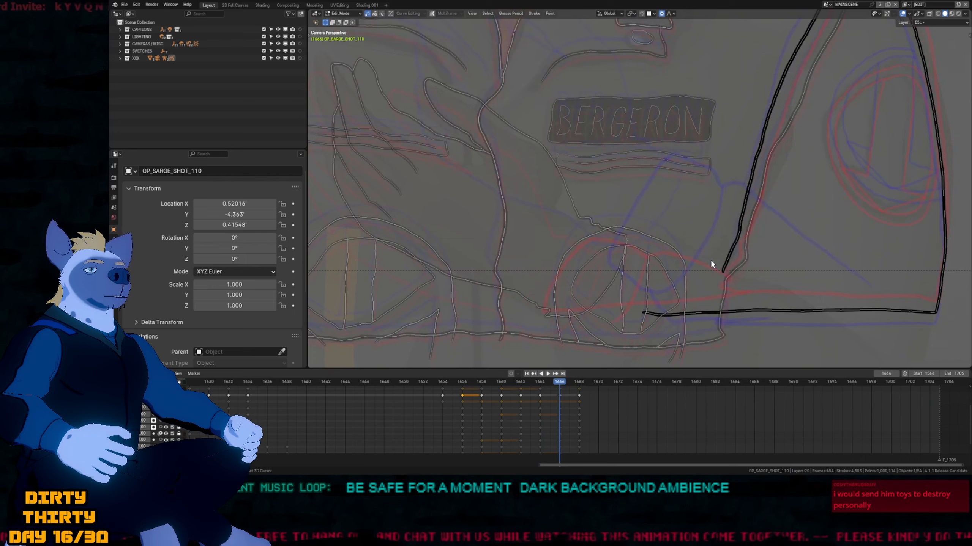
{"action": "key", "text": "Up"}
{"action": "key", "text": "Down"}
{"action": "key", "text": "Tab"}
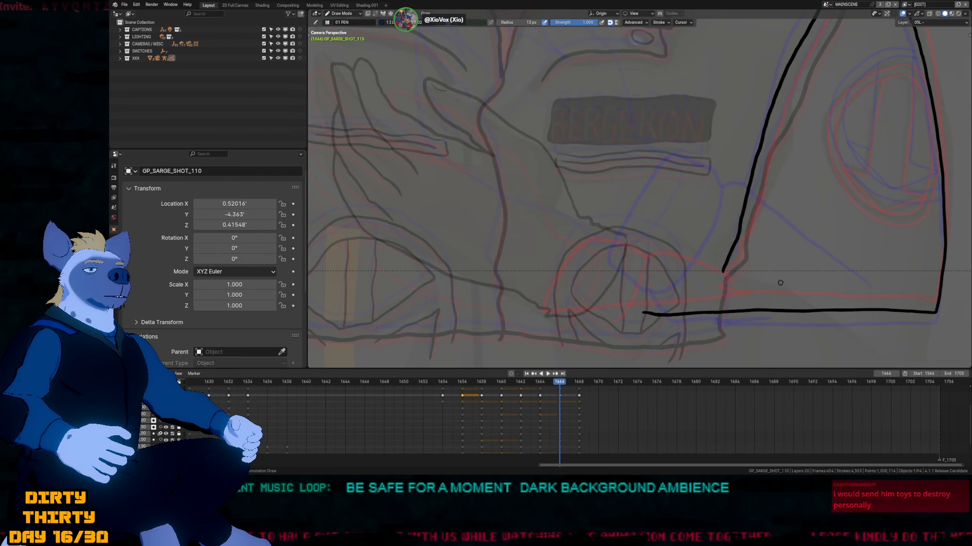
Ink the upper forearm line from the elbow crease to the wrist, with a rounded cuff meeting the lower sleeve edge.
{"action": "mouse_move", "coordinate": [808, 294]}
{"action": "left_mouse_down"}
{"action": "mouse_move", "coordinate": [723, 268]}
{"action": "mouse_move", "coordinate": [684, 236]}
{"action": "mouse_move", "coordinate": [613, 223]}
{"action": "mouse_move", "coordinate": [579, 259]}
{"action": "mouse_move", "coordinate": [574, 312]}
{"action": "mouse_move", "coordinate": [643, 313]}
{"action": "left_mouse_up"}
{"action": "left_click_drag", "start_coordinate": [659, 240], "coordinate": [635, 331]}
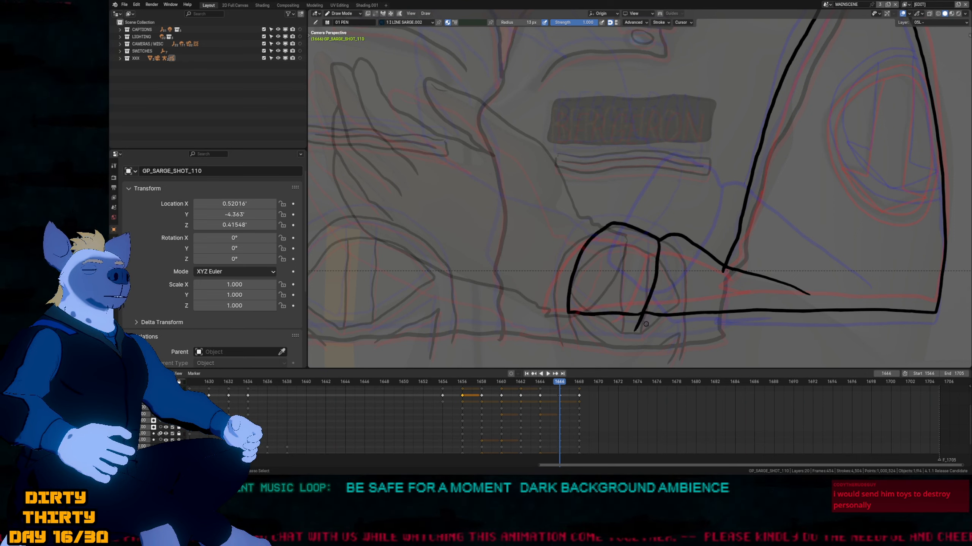
{"action": "middle_click_drag", "start_coordinate": [644, 239], "coordinate": [616, 264], "text": "shift"}
{"action": "key", "text": "f"}
{"action": "left_click_drag", "start_coordinate": [604, 257], "coordinate": [610, 247]}
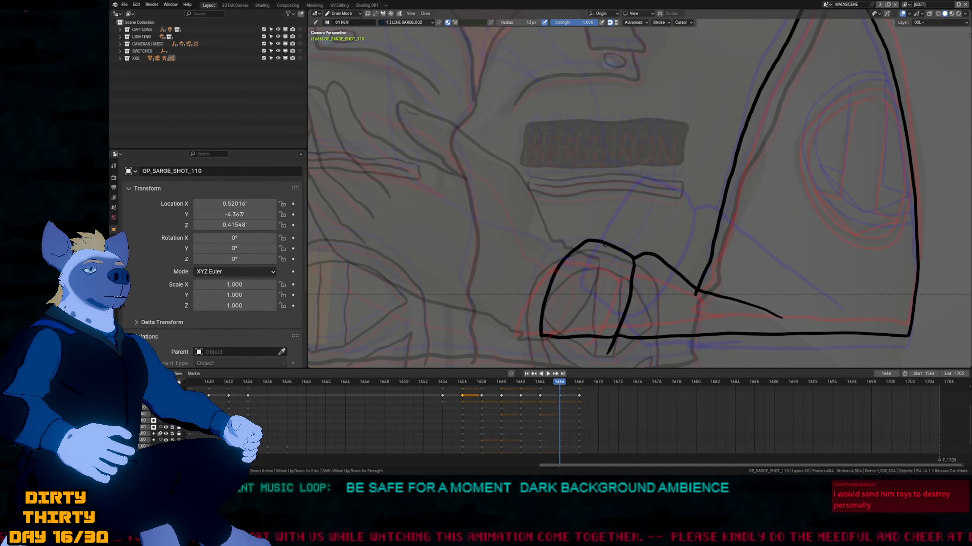
{"action": "left_click_drag", "start_coordinate": [708, 304], "coordinate": [724, 285]}
{"action": "left_click_drag", "start_coordinate": [720, 329], "coordinate": [722, 333]}
{"action": "mouse_move", "coordinate": [706, 287]}
{"action": "left_mouse_down", "text": "ctrl+alt"}
{"action": "mouse_move", "coordinate": [691, 282]}
{"action": "mouse_move", "coordinate": [698, 287]}
{"action": "left_mouse_up", "text": "ctrl+alt"}
Draw the rounded outer outline of the shoulder patch, starting and ending at the sleeve's outer edge.
{"action": "middle_click_drag", "start_coordinate": [725, 216], "coordinate": [726, 239], "text": "ctrl"}
{"action": "mouse_move", "coordinate": [786, 204]}
{"action": "middle_mouse_down", "text": "shift"}
{"action": "mouse_move", "coordinate": [698, 239]}
{"action": "mouse_move", "coordinate": [676, 235]}
{"action": "middle_mouse_up", "text": "shift"}
{"action": "scroll", "coordinate": [675, 236], "scroll_direction": "up", "scroll_amount": 4}
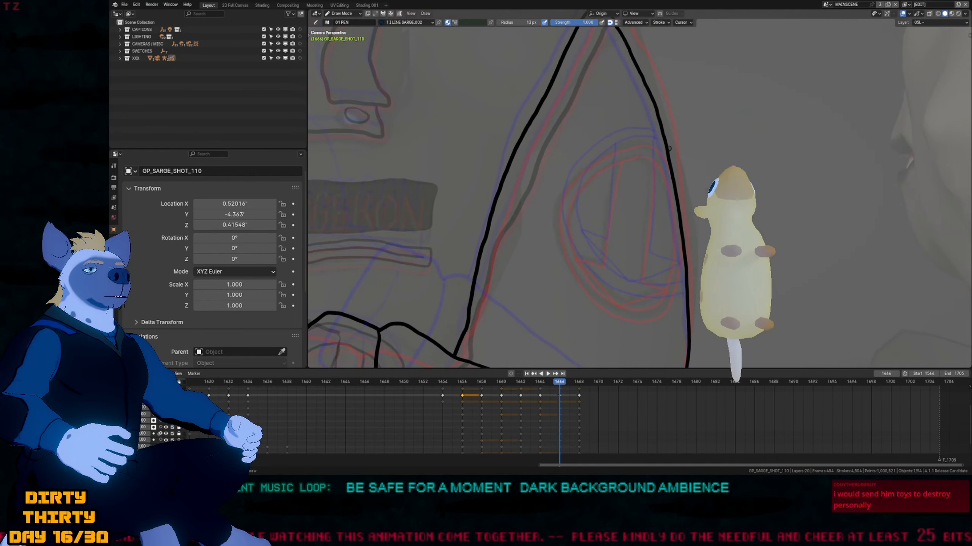
{"action": "mouse_move", "coordinate": [663, 145]}
{"action": "left_mouse_down"}
{"action": "mouse_move", "coordinate": [588, 157]}
{"action": "mouse_move", "coordinate": [566, 181]}
{"action": "left_mouse_up"}
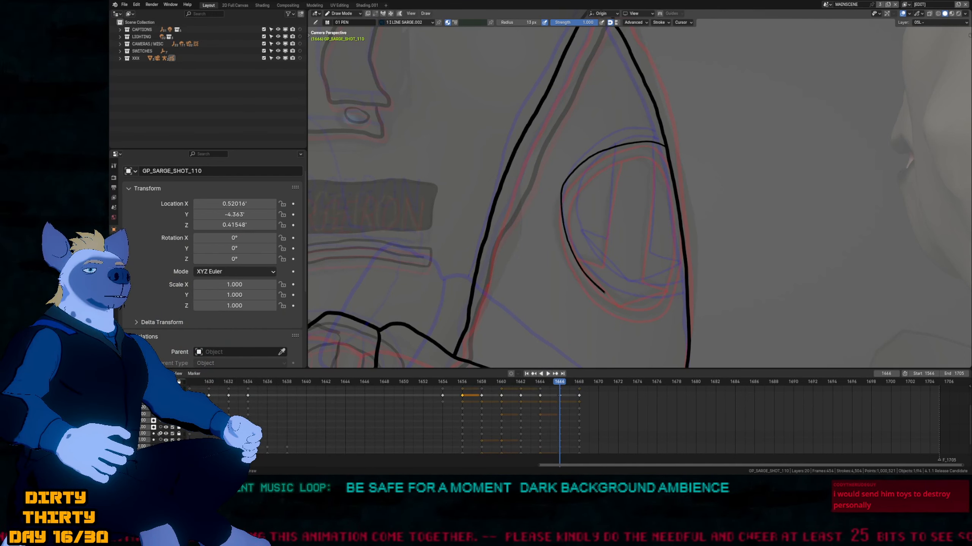
{"action": "mouse_move", "coordinate": [640, 306]}
{"action": "left_mouse_down"}
{"action": "mouse_move", "coordinate": [687, 302]}
{"action": "mouse_move", "coordinate": [715, 280]}
{"action": "left_mouse_up"}
Duplicate the patch outline, scale it to about 0.89 as an inner border, and trim both outlines at the sleeve edge.
{"action": "key", "text": "Tab"}
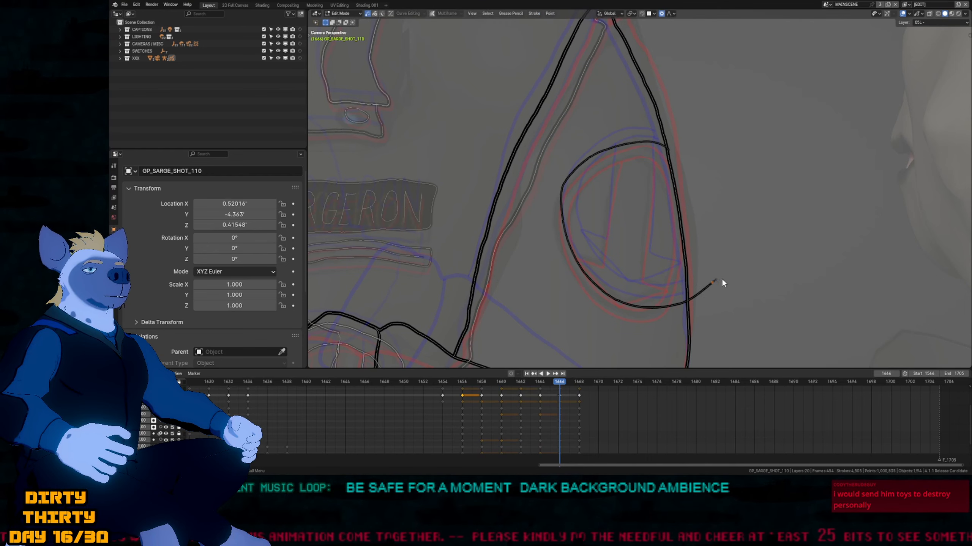
{"action": "key", "text": "shift+d"}
{"action": "key", "text": "s"}
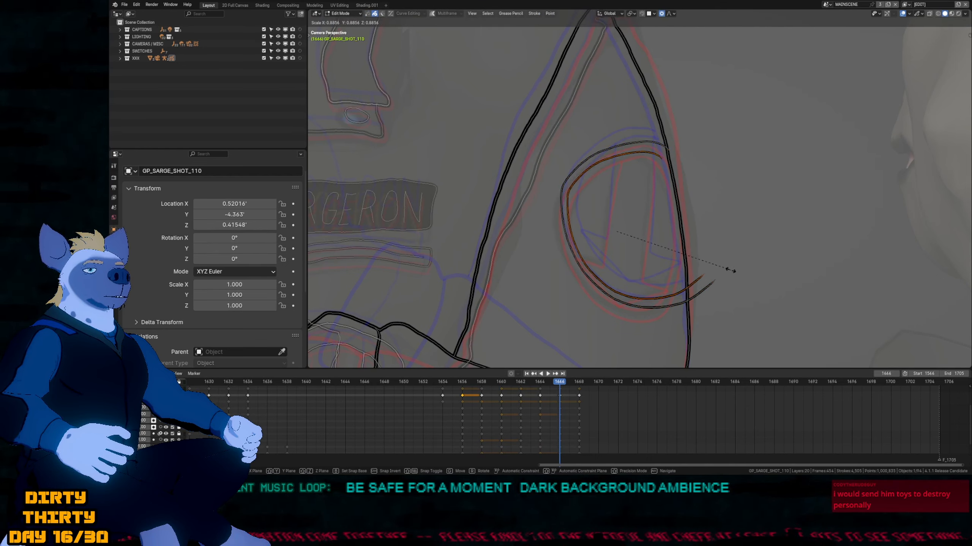
{"action": "left_click", "coordinate": [729, 271]}
{"action": "key", "text": "g"}
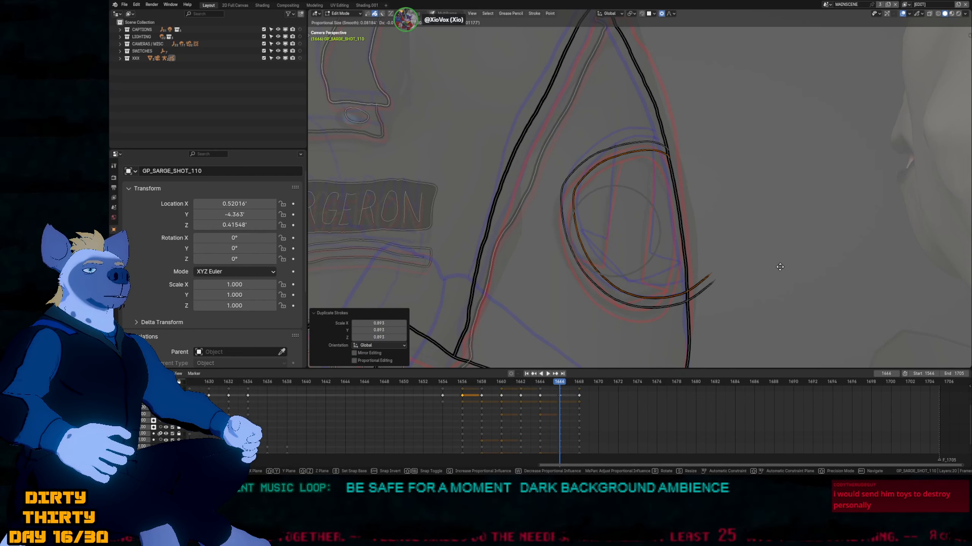
{"action": "left_click", "coordinate": [780, 267]}
{"action": "key", "text": "Tab"}
{"action": "left_click_drag", "start_coordinate": [707, 267], "coordinate": [736, 326], "text": "ctrl"}
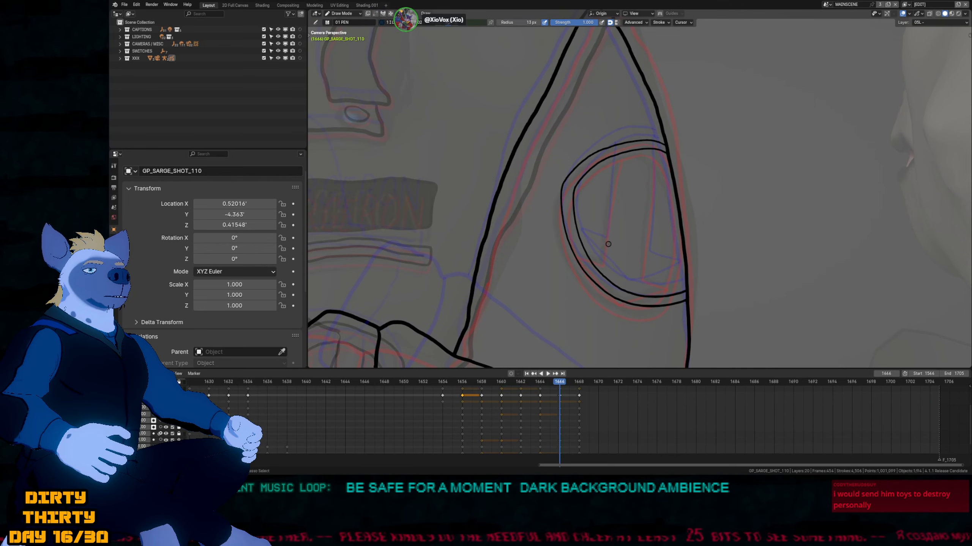
Draw the downward-pointing arrow emblem inside the shoulder patch, with two shaft lines and a wide arrowhead.
{"action": "scroll", "coordinate": [608, 244], "scroll_direction": "up", "scroll_amount": 2}
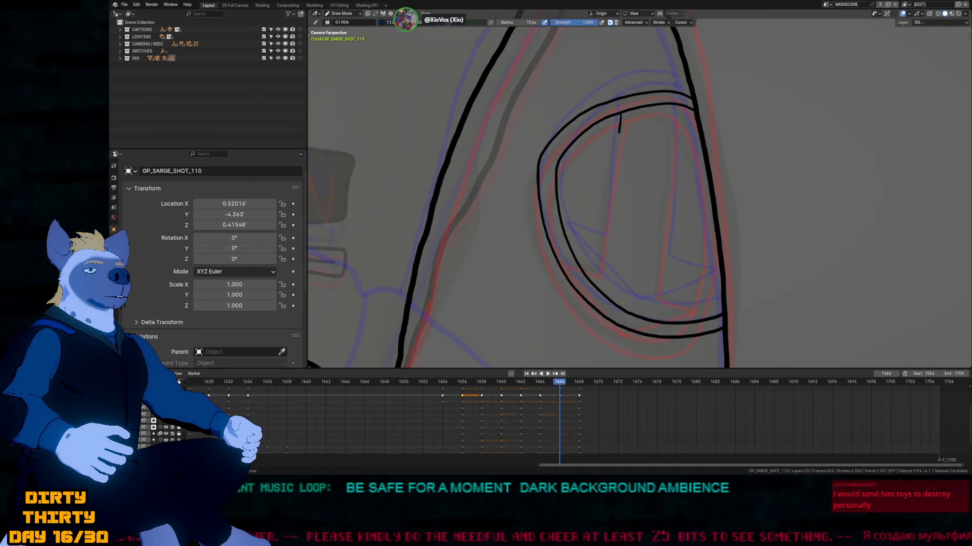
{"action": "left_click_drag", "start_coordinate": [619, 133], "coordinate": [608, 283]}
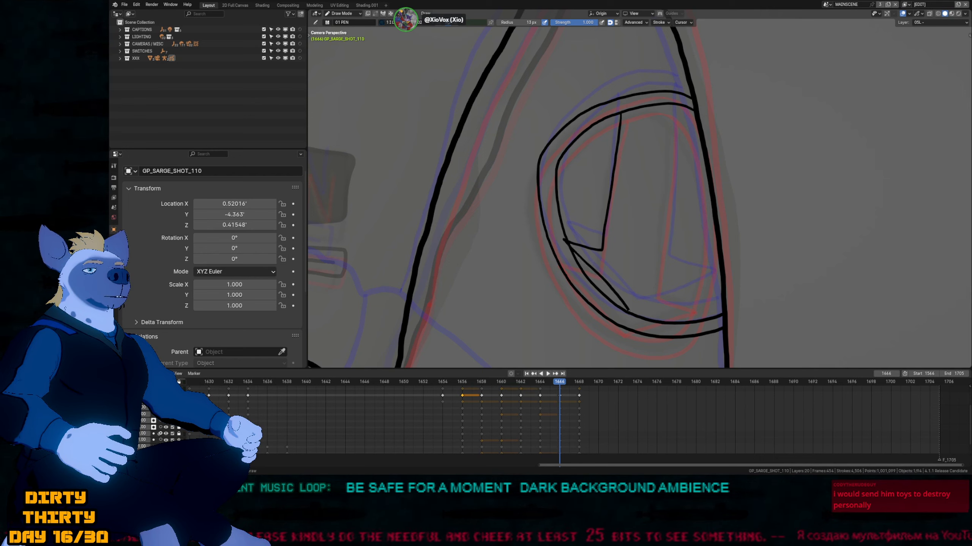
{"action": "mouse_move", "coordinate": [632, 316]}
{"action": "left_mouse_down"}
{"action": "mouse_move", "coordinate": [705, 300]}
{"action": "mouse_move", "coordinate": [666, 248]}
{"action": "mouse_move", "coordinate": [671, 212]}
{"action": "left_mouse_up"}
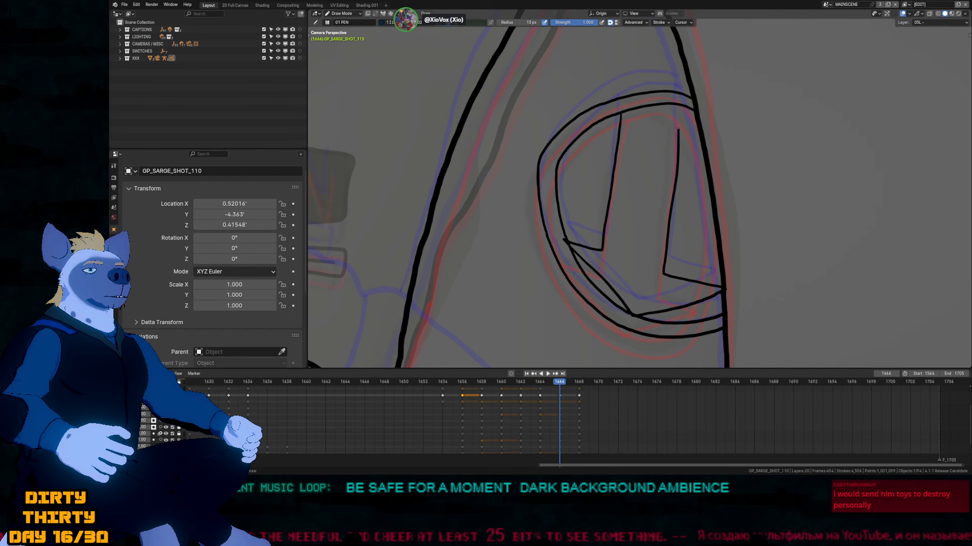
{"action": "left_click_drag", "start_coordinate": [676, 100], "coordinate": [681, 100]}
{"action": "middle_click_drag", "start_coordinate": [699, 258], "coordinate": [613, 262], "text": "shift"}
{"action": "mouse_move", "coordinate": [694, 196]}
{"action": "middle_mouse_down", "text": "shift"}
{"action": "mouse_move", "coordinate": [713, 203]}
{"action": "mouse_move", "coordinate": [731, 196]}
{"action": "mouse_move", "coordinate": [718, 232]}
{"action": "mouse_move", "coordinate": [736, 223]}
{"action": "middle_mouse_up", "text": "shift"}
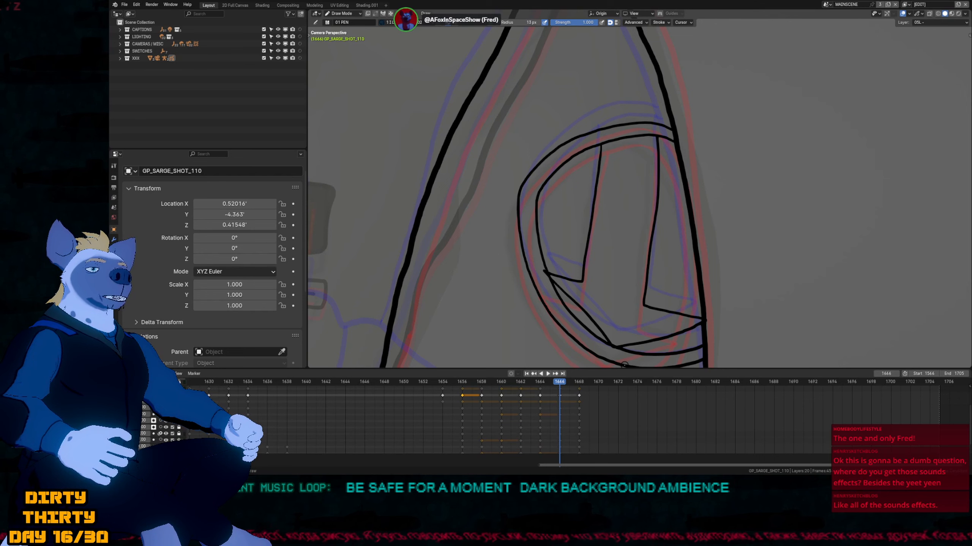
{"action": "scroll", "coordinate": [691, 245], "scroll_direction": "down", "scroll_amount": 1}
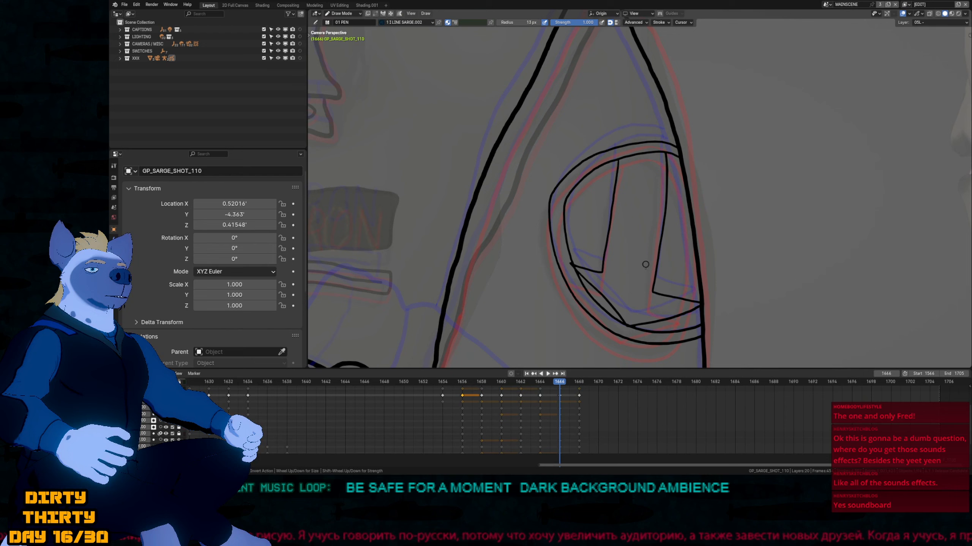
{"action": "key", "text": "f"}
{"action": "left_click", "coordinate": [611, 306]}
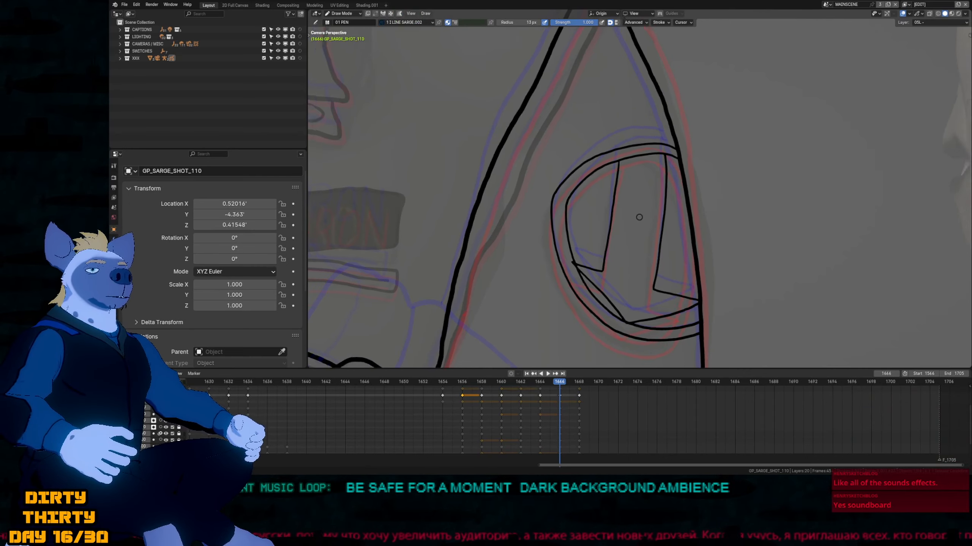
Frame Sarge's head and shoulders, flip back through the drawings from frame 1666 and play the animation.
{"action": "scroll", "coordinate": [616, 309], "scroll_direction": "down", "scroll_amount": 4}
{"action": "scroll", "coordinate": [623, 287], "scroll_direction": "down", "scroll_amount": 2}
{"action": "mouse_move", "coordinate": [601, 226]}
{"action": "middle_mouse_down", "text": "shift"}
{"action": "mouse_move", "coordinate": [954, 226]}
{"action": "mouse_move", "coordinate": [778, 281]}
{"action": "middle_mouse_up", "text": "shift"}
{"action": "mouse_move", "coordinate": [720, 233]}
{"action": "middle_mouse_down", "text": "shift"}
{"action": "mouse_move", "coordinate": [651, 293]}
{"action": "mouse_move", "coordinate": [662, 287]}
{"action": "mouse_move", "coordinate": [667, 256]}
{"action": "middle_mouse_up", "text": "shift"}
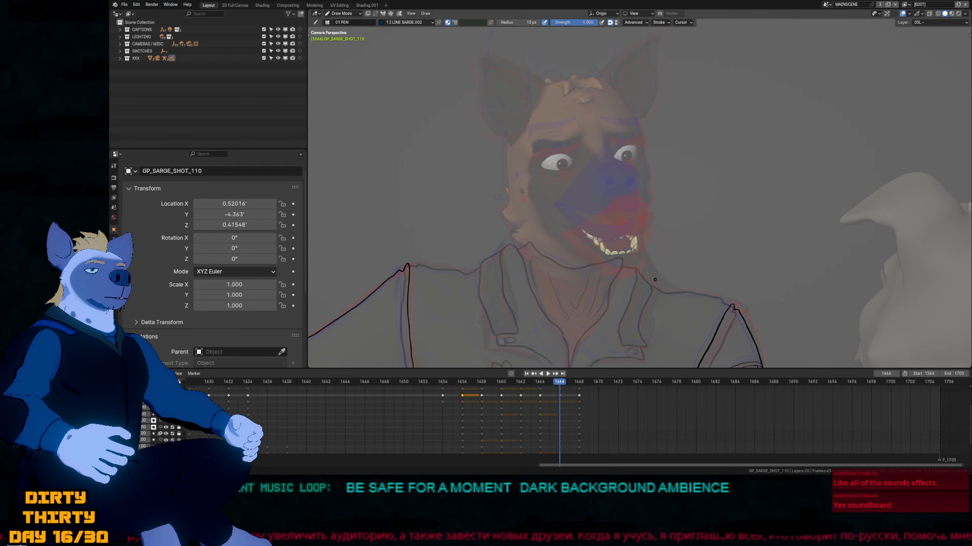
{"action": "key", "text": "Down"}
{"action": "key", "text": "Down"}
{"action": "key", "text": "Down"}
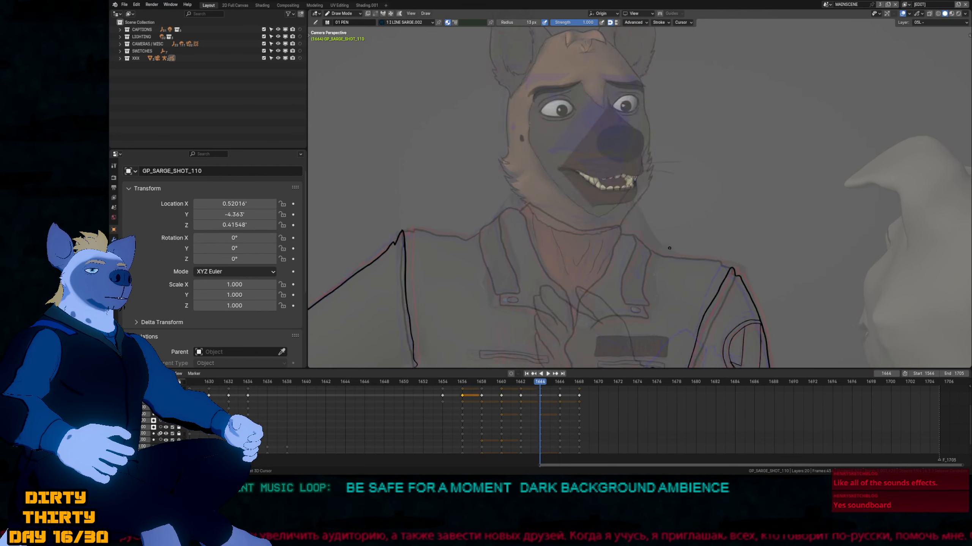
{"action": "key", "text": "Down"}
{"action": "key", "text": "Down"}
{"action": "key", "text": "Down"}
{"action": "key", "text": "space"}
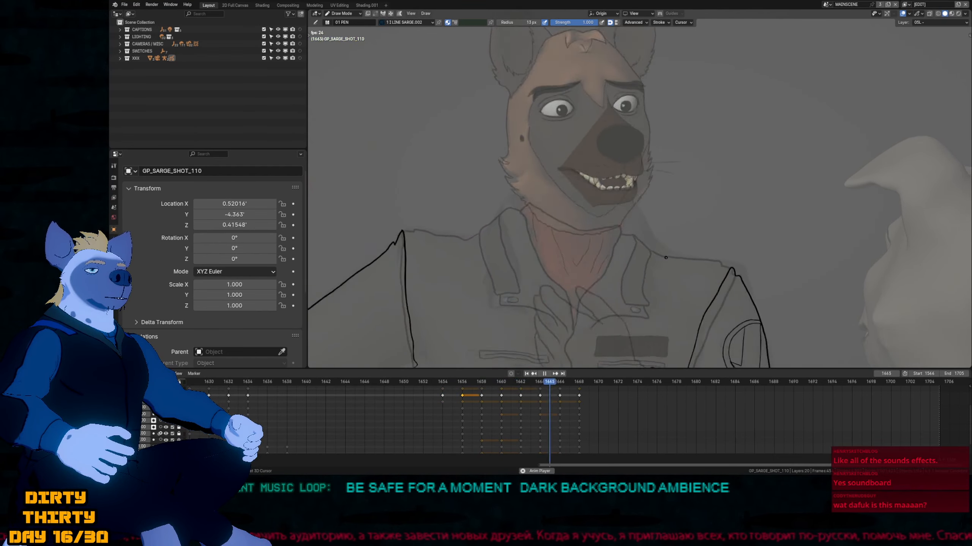
{"action": "key", "text": "Escape"}
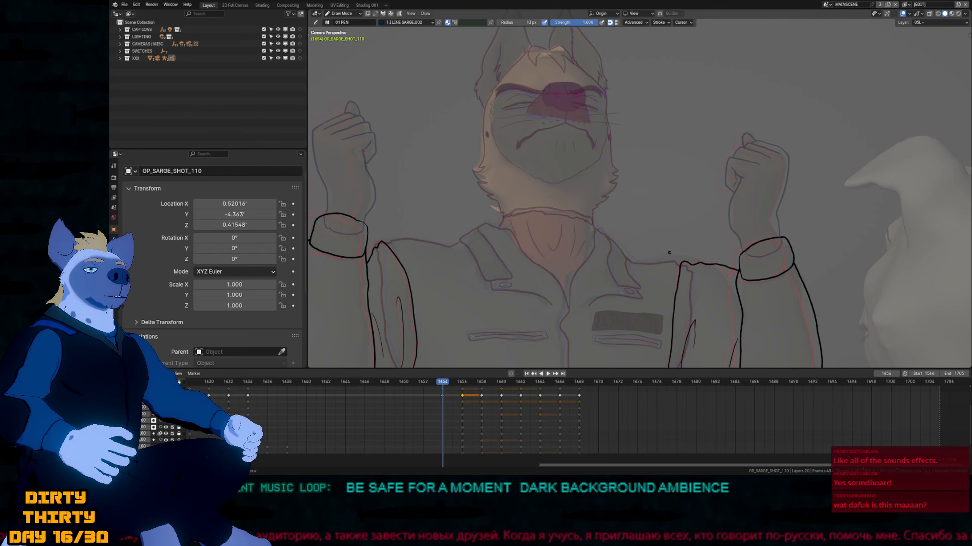
Flip back through the earlier drawings from frame 1654 to 1618 and forward to 1622, examining the arms and sleeves.
{"action": "scroll", "coordinate": [669, 254], "scroll_direction": "down", "scroll_amount": 2}
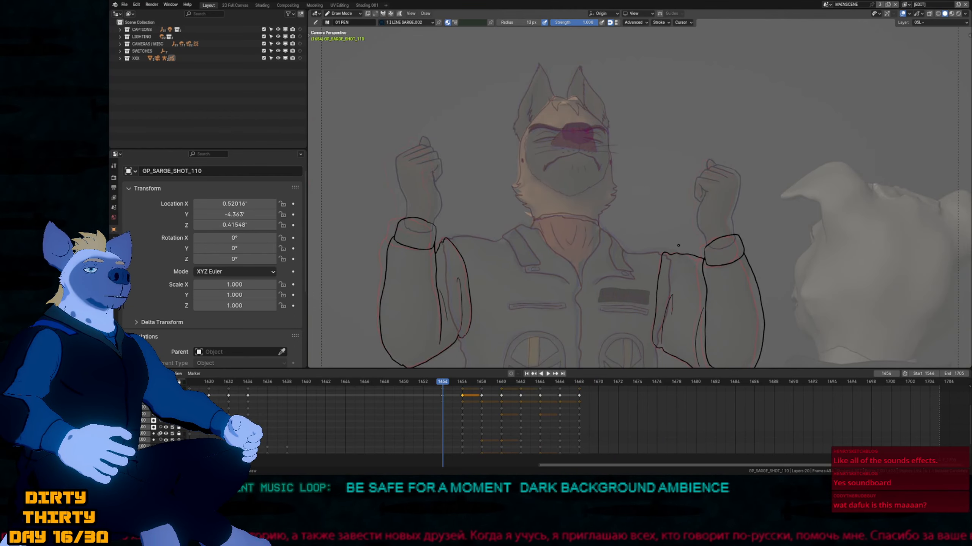
{"action": "key", "text": "Down"}
{"action": "key", "text": "Down"}
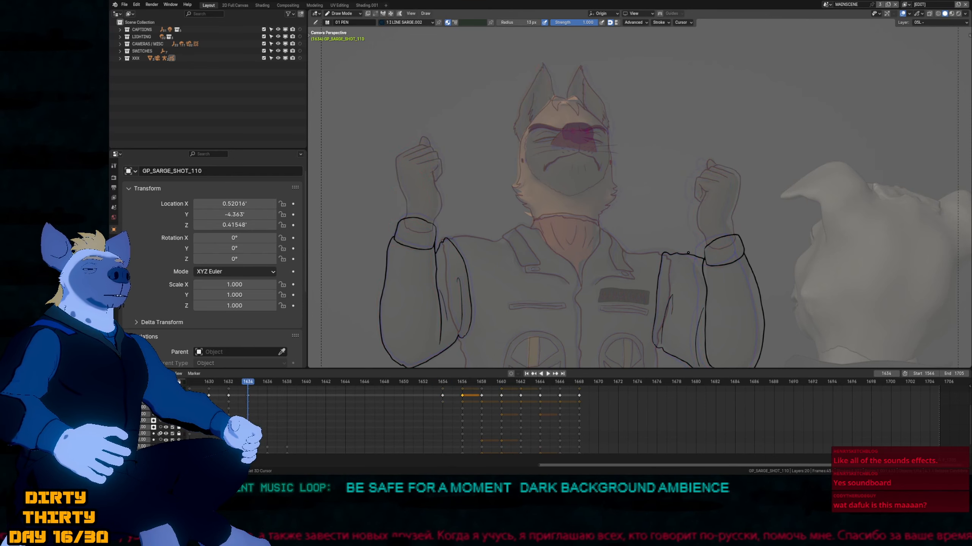
{"action": "key", "text": "Down"}
{"action": "key", "text": "Down"}
{"action": "key", "text": "Down"}
{"action": "key", "text": "Down"}
{"action": "key", "text": "Down"}
{"action": "key", "text": "Down"}
{"action": "key", "text": "Down"}
{"action": "key", "text": "Down"}
{"action": "key", "text": "Down"}
{"action": "key", "text": "Down"}
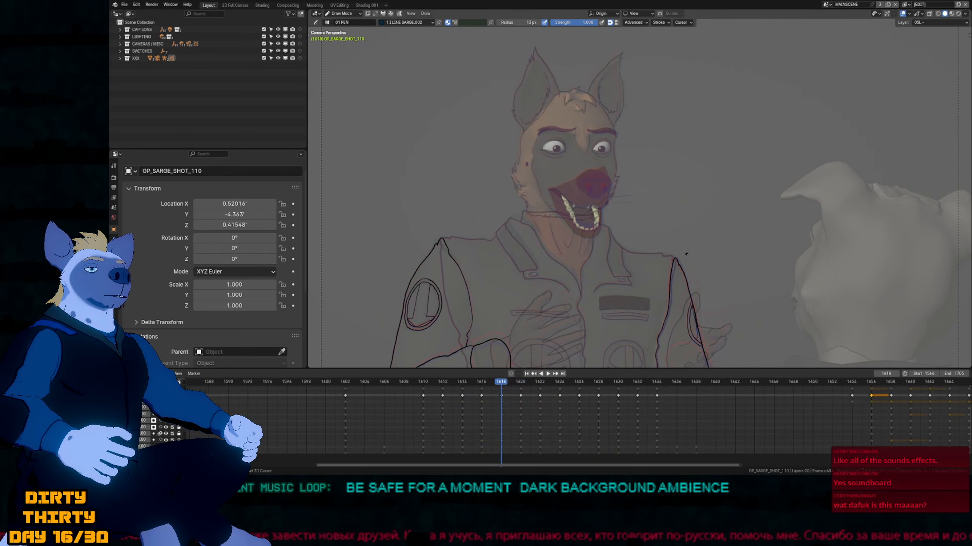
{"action": "key", "text": "Up"}
{"action": "key", "text": "Up"}
{"action": "key", "text": "Up"}
{"action": "key", "text": "Up"}
{"action": "key", "text": "Up"}
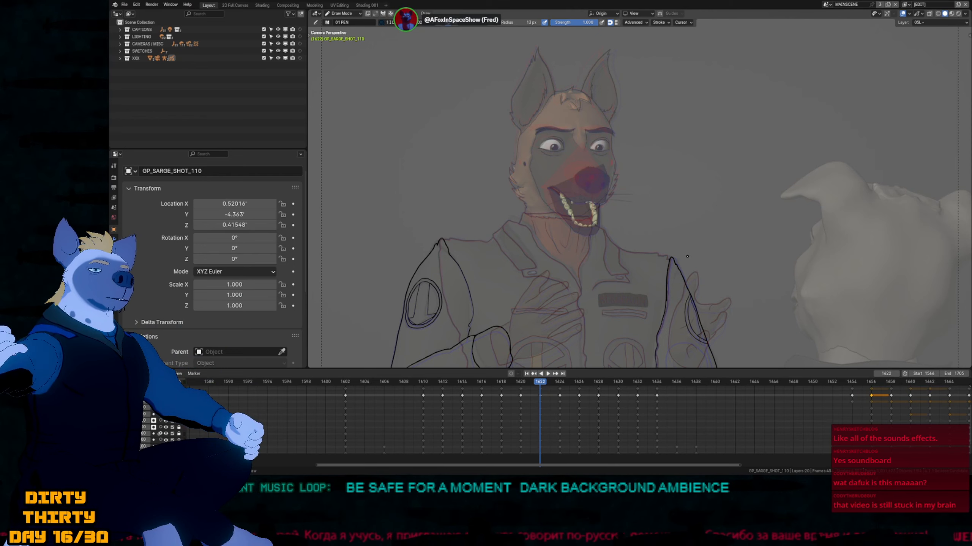
Flip back and forth through the drawings between frames 1622 and 1632, examining Sarge's raised arms, cuffs and sleeves.
{"action": "key", "text": "Up"}
{"action": "key", "text": "Up"}
{"action": "key", "text": "Up"}
{"action": "key", "text": "Up"}
{"action": "key", "text": "Up"}
{"action": "key", "text": "Up"}
{"action": "key", "text": "Down"}
{"action": "key", "text": "Down"}
{"action": "key", "text": "Down"}
{"action": "key", "text": "Down"}
{"action": "key", "text": "Down"}
{"action": "key", "text": "Down"}
{"action": "key", "text": "Up"}
{"action": "key", "text": "Up"}
{"action": "key", "text": "Up"}
{"action": "key", "text": "Up"}
{"action": "key", "text": "Up"}
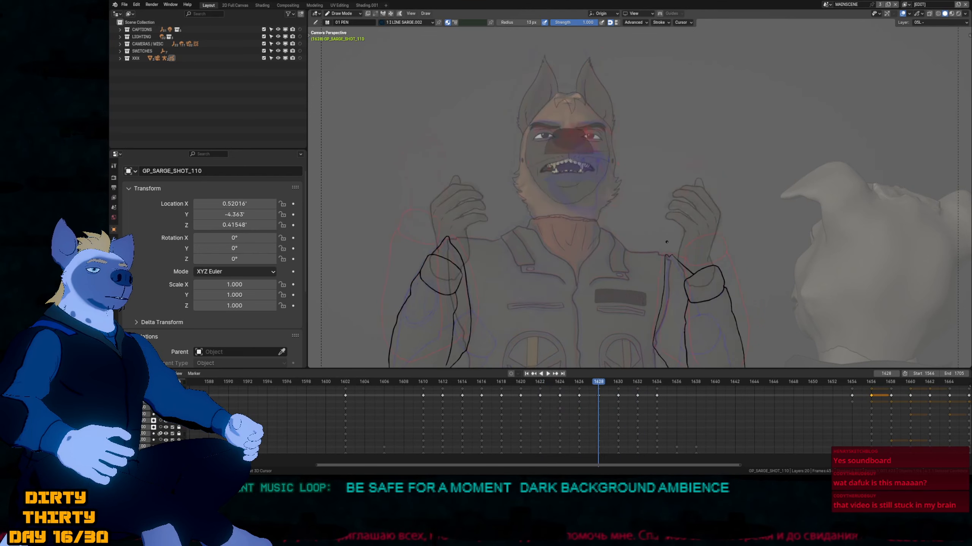
{"action": "key", "text": "Down"}
{"action": "key", "text": "Down"}
{"action": "key", "text": "Down"}
{"action": "key", "text": "Up"}
{"action": "key", "text": "Up"}
{"action": "key", "text": "Up"}
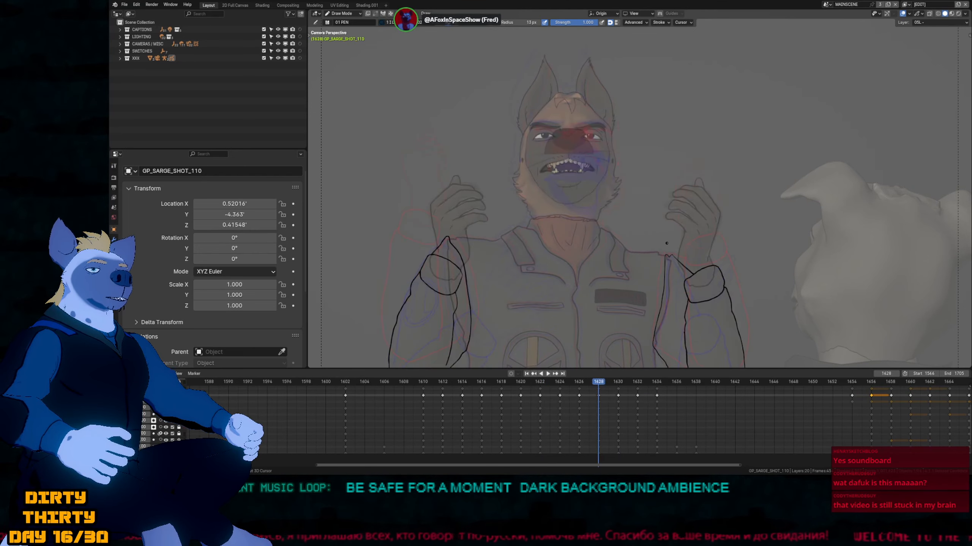
{"action": "key", "text": "Down"}
{"action": "key", "text": "Down"}
{"action": "key", "text": "Up"}
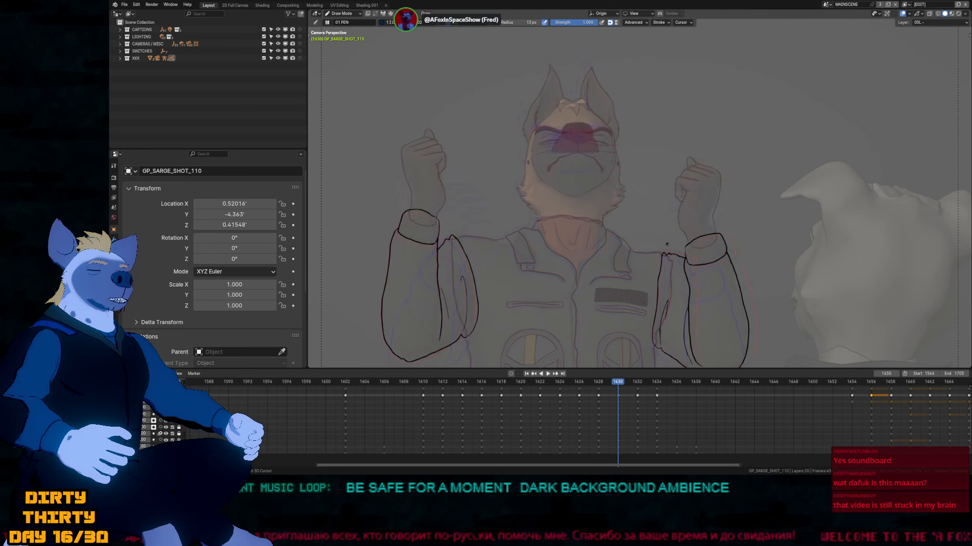
{"action": "key", "text": "Up"}
{"action": "key", "text": "Up"}
{"action": "key", "text": "Down"}
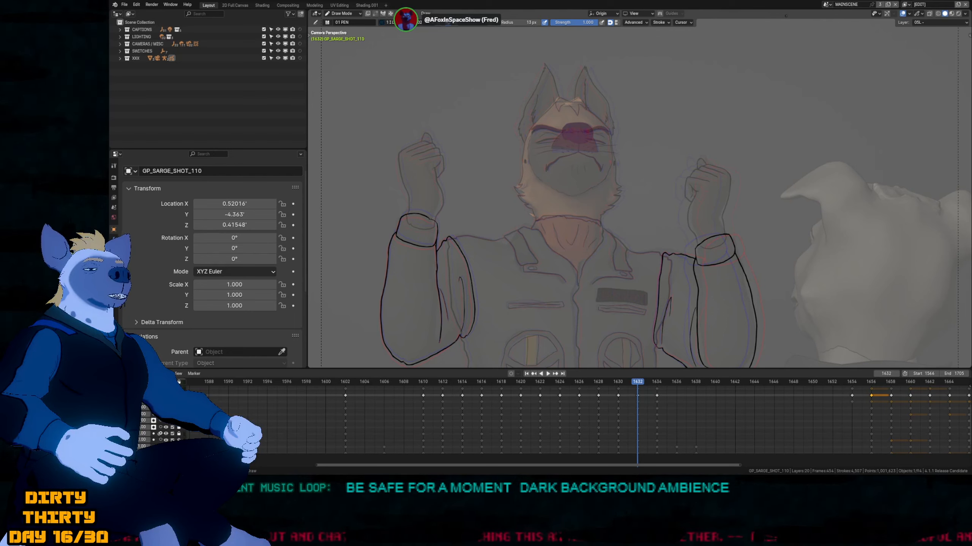
At frame 1666, sculpt the shoulder patch's upper outline and arrowhead tip to sit cleanly inside the sleeve's outer edge.
{"action": "mouse_move", "coordinate": [648, 378]}
{"action": "left_mouse_down"}
{"action": "mouse_move", "coordinate": [568, 402]}
{"action": "mouse_move", "coordinate": [670, 394]}
{"action": "mouse_move", "coordinate": [743, 408]}
{"action": "mouse_move", "coordinate": [609, 403]}
{"action": "mouse_move", "coordinate": [463, 415]}
{"action": "mouse_move", "coordinate": [679, 423]}
{"action": "mouse_move", "coordinate": [530, 425]}
{"action": "mouse_move", "coordinate": [649, 427]}
{"action": "mouse_move", "coordinate": [717, 426]}
{"action": "mouse_move", "coordinate": [434, 413]}
{"action": "mouse_move", "coordinate": [485, 422]}
{"action": "mouse_move", "coordinate": [693, 413]}
{"action": "left_mouse_up"}
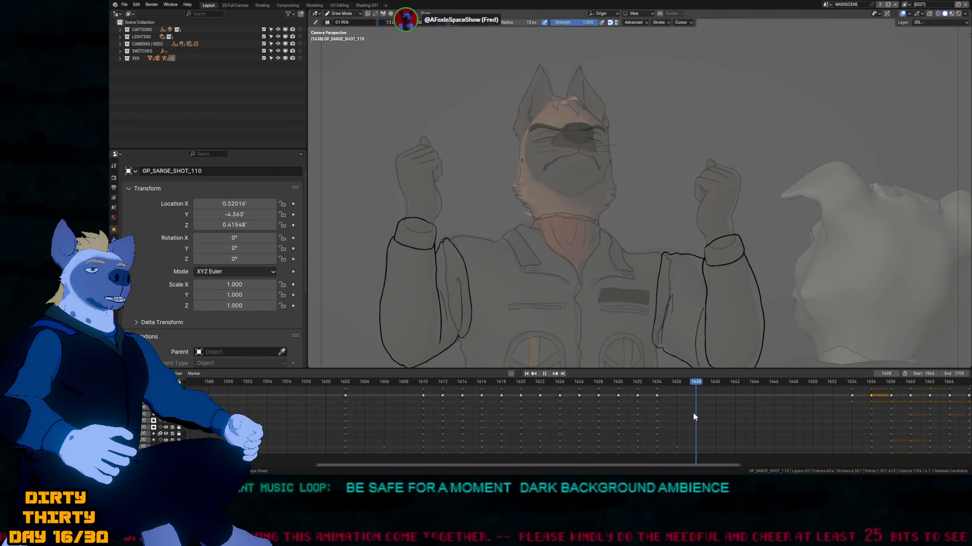
{"action": "left_click_drag", "start_coordinate": [631, 465], "coordinate": [733, 466]}
{"action": "mouse_move", "coordinate": [608, 393]}
{"action": "left_mouse_down"}
{"action": "mouse_move", "coordinate": [612, 381]}
{"action": "mouse_move", "coordinate": [824, 415]}
{"action": "mouse_move", "coordinate": [473, 410]}
{"action": "mouse_move", "coordinate": [834, 410]}
{"action": "mouse_move", "coordinate": [800, 421]}
{"action": "mouse_move", "coordinate": [765, 414]}
{"action": "mouse_move", "coordinate": [809, 420]}
{"action": "mouse_move", "coordinate": [783, 418]}
{"action": "left_mouse_up"}
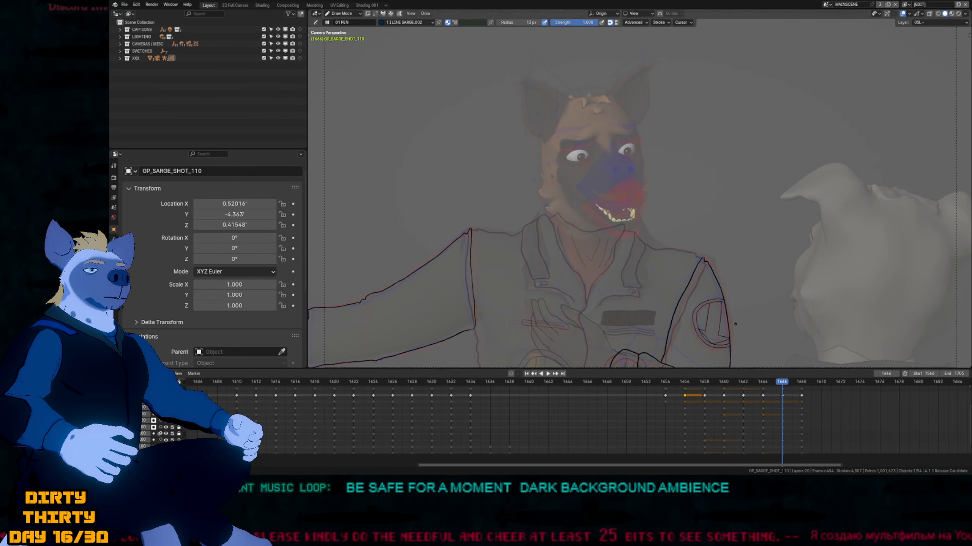
{"action": "scroll", "coordinate": [734, 323], "scroll_direction": "up", "scroll_amount": 5}
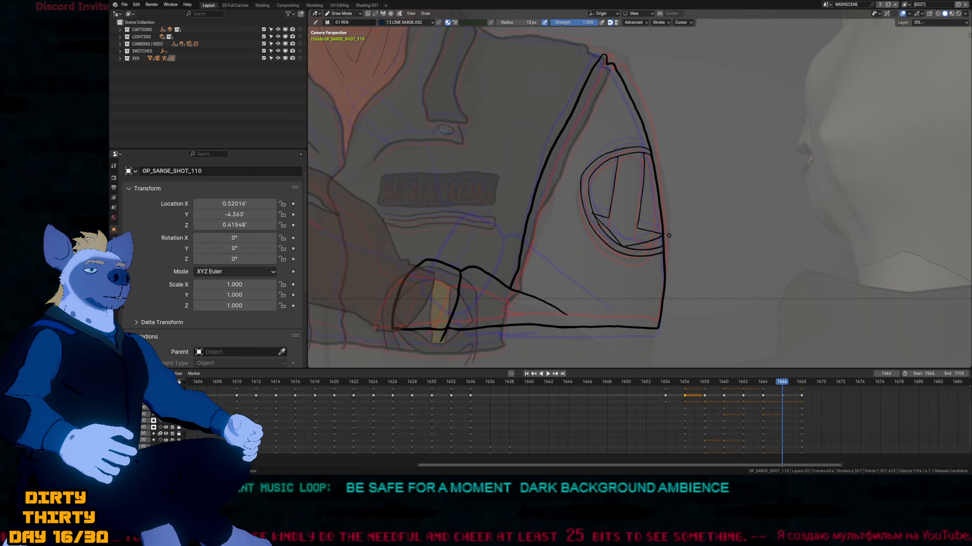
{"action": "middle_click_drag", "start_coordinate": [674, 244], "coordinate": [703, 278], "text": "shift"}
{"action": "key", "text": "ctrl+Tab"}
{"action": "left_click_drag", "start_coordinate": [701, 283], "coordinate": [701, 280]}
{"action": "key", "text": "ctrl+Tab"}
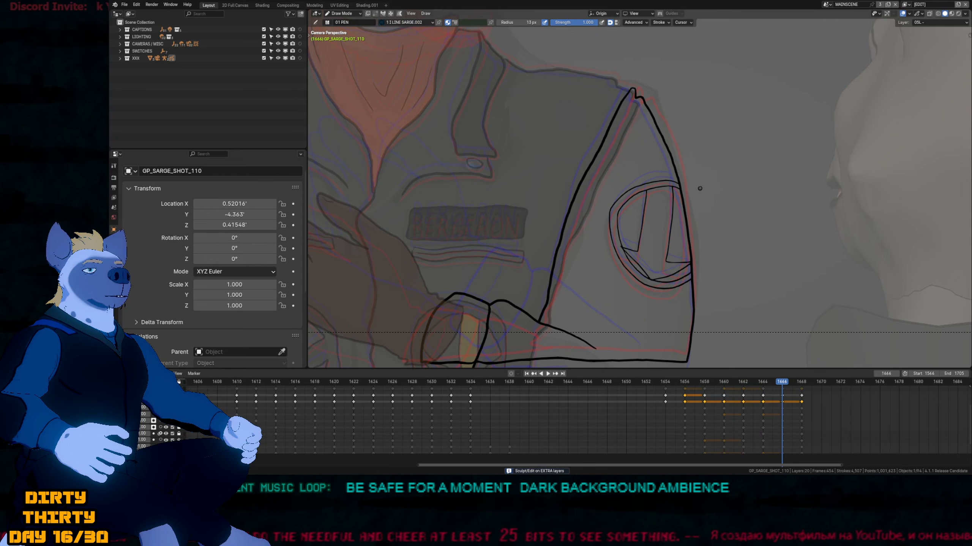
{"action": "left_click_drag", "start_coordinate": [683, 196], "coordinate": [681, 207]}
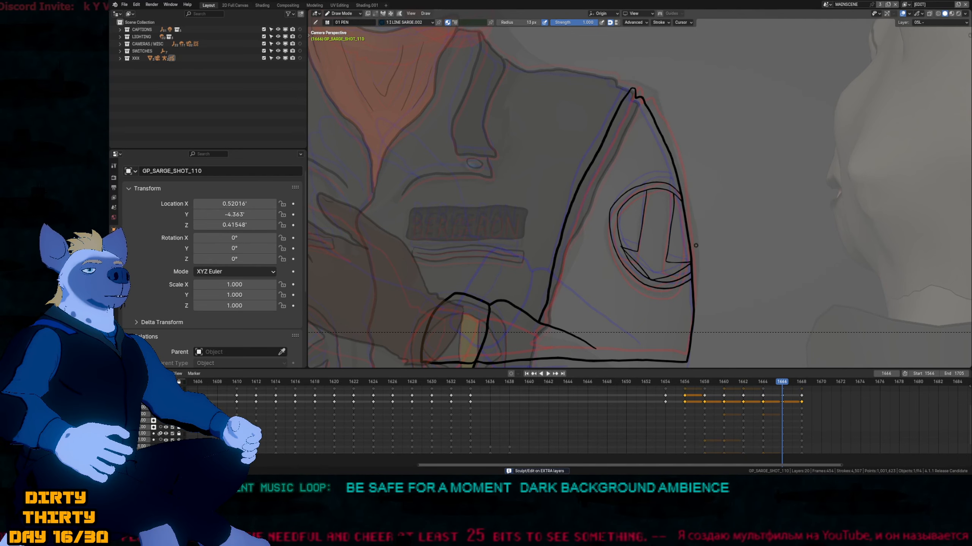
{"action": "left_click_drag", "start_coordinate": [697, 263], "coordinate": [697, 259]}
{"action": "key", "text": "f"}
{"action": "key", "text": "Escape"}
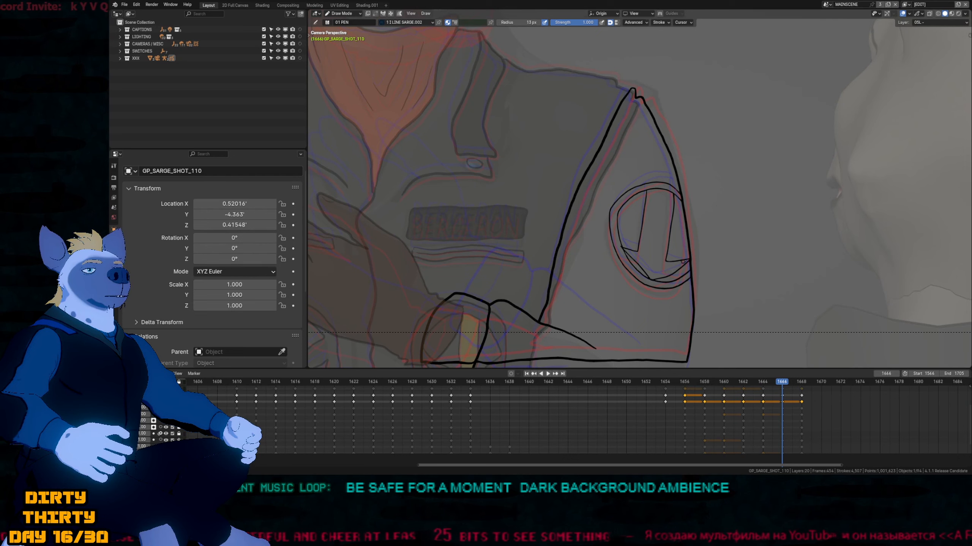
Compare frame 1664 with frame 1668, and at 1668 sculpt and smooth the shoulder patch's outer edge beside the sleeve line.
{"action": "key", "text": "Down"}
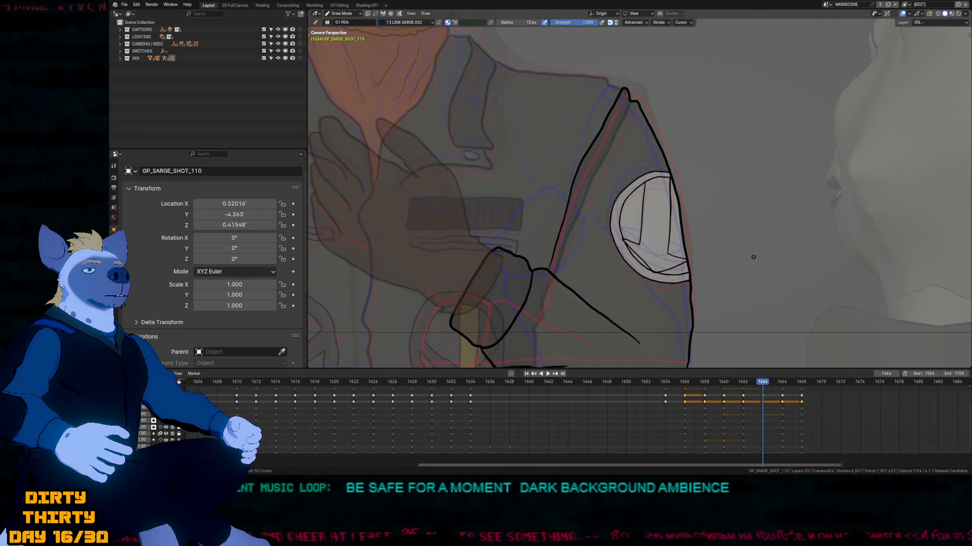
{"action": "key", "text": "Up"}
{"action": "key", "text": "Up"}
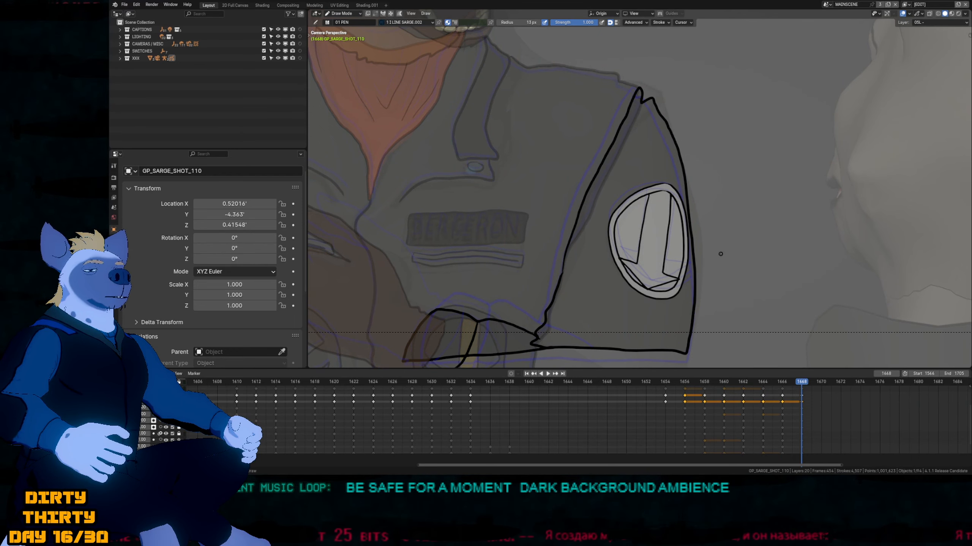
{"action": "scroll", "coordinate": [720, 254], "scroll_direction": "down", "scroll_amount": 4}
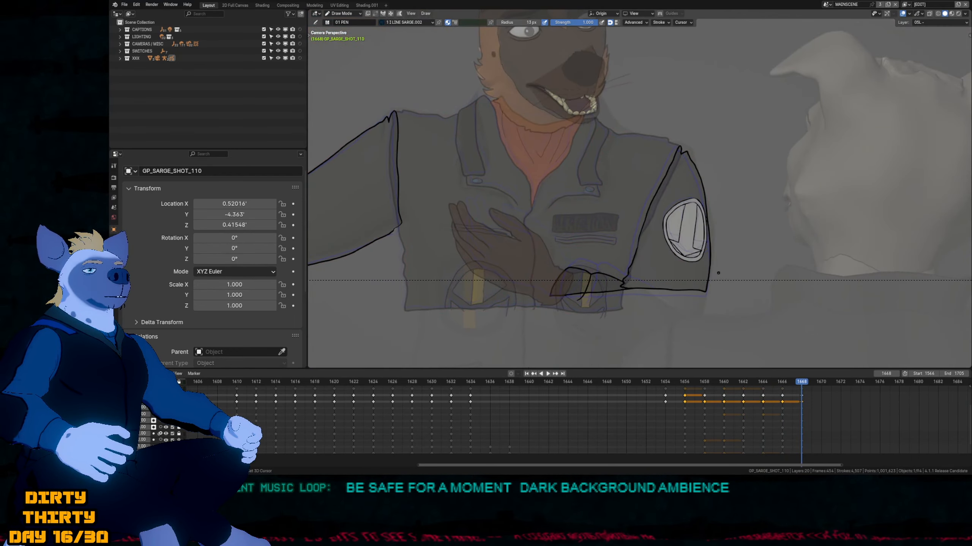
{"action": "scroll", "coordinate": [712, 248], "scroll_direction": "up", "scroll_amount": 5}
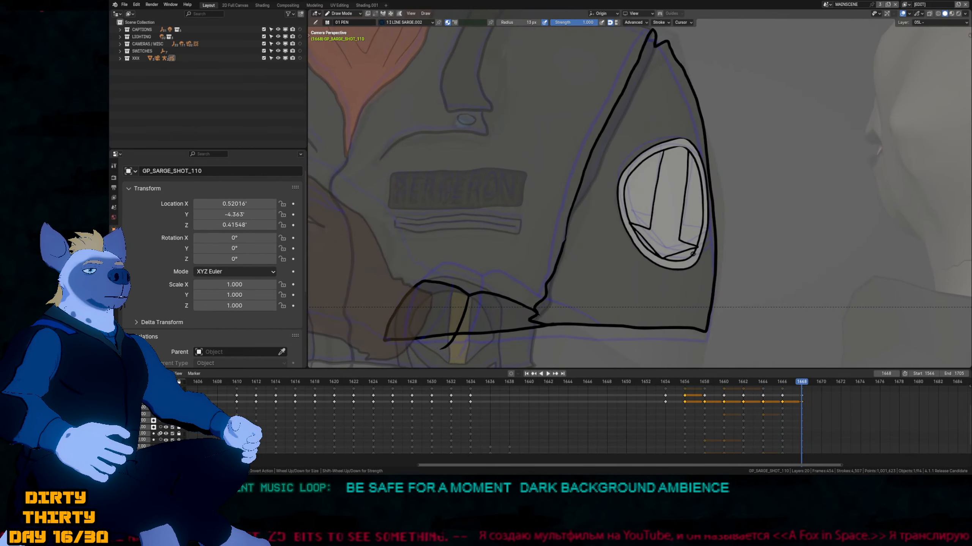
{"action": "mouse_move", "coordinate": [697, 243]}
{"action": "left_mouse_down"}
{"action": "mouse_move", "coordinate": [707, 180]}
{"action": "mouse_move", "coordinate": [703, 156]}
{"action": "mouse_move", "coordinate": [689, 145]}
{"action": "left_mouse_up"}
{"action": "left_click_drag", "start_coordinate": [693, 147], "coordinate": [675, 141], "text": "shift"}
{"action": "mouse_move", "coordinate": [707, 173]}
{"action": "left_mouse_down", "text": "shift"}
{"action": "mouse_move", "coordinate": [709, 233]}
{"action": "mouse_move", "coordinate": [693, 262]}
{"action": "left_mouse_up", "text": "shift"}
{"action": "middle_click_drag", "start_coordinate": [766, 196], "coordinate": [759, 269], "text": "ctrl"}
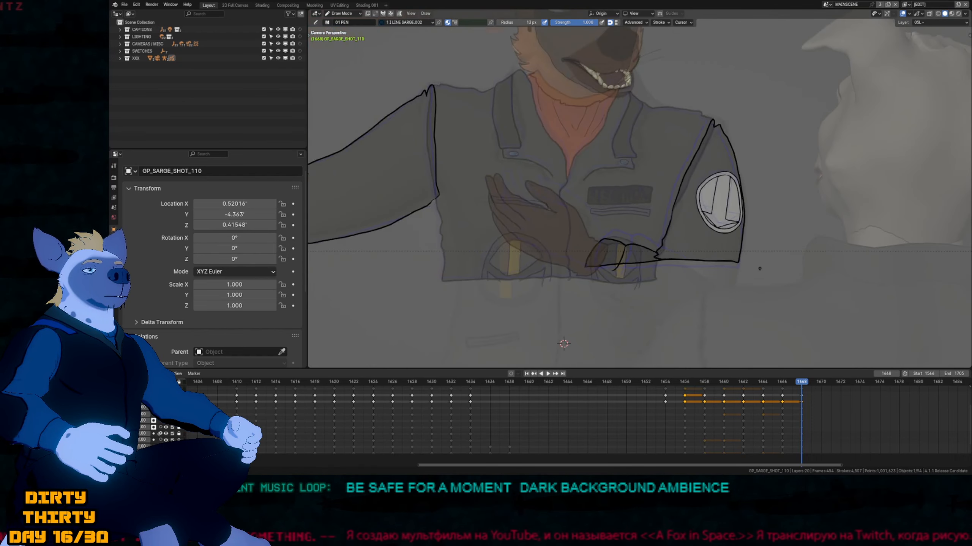
Check the neighbouring drawings and sculpt the sleeve's outer edge at frame 1668 slightly outward beside the patch, smoothing the bulge.
{"action": "key", "text": "Down"}
{"action": "key", "text": "Up"}
{"action": "key", "text": "Down"}
{"action": "key", "text": "Down"}
{"action": "key", "text": "Down"}
{"action": "key", "text": "Up"}
{"action": "key", "text": "Up"}
{"action": "key", "text": "Up"}
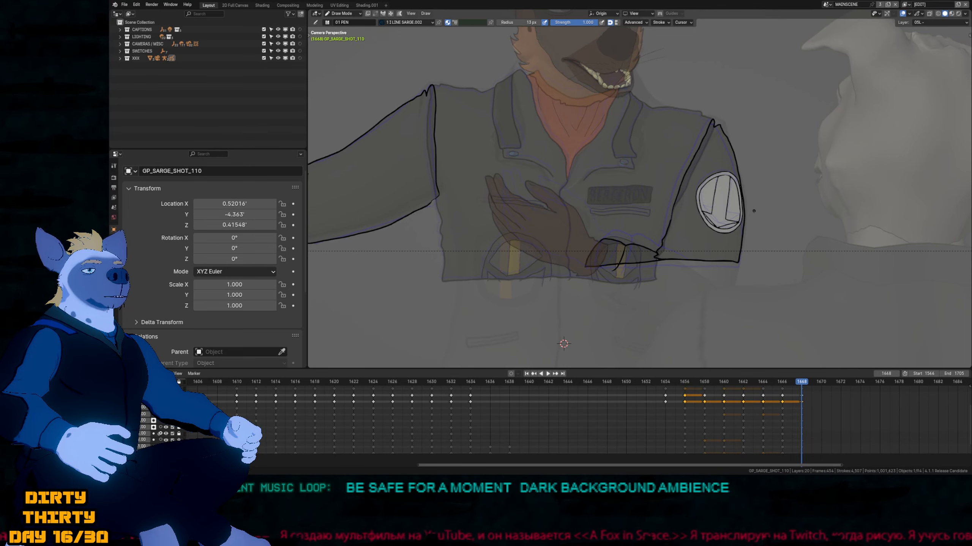
{"action": "key", "text": "f"}
{"action": "left_click", "coordinate": [774, 197]}
{"action": "left_click_drag", "start_coordinate": [770, 195], "coordinate": [768, 197], "text": "shift"}
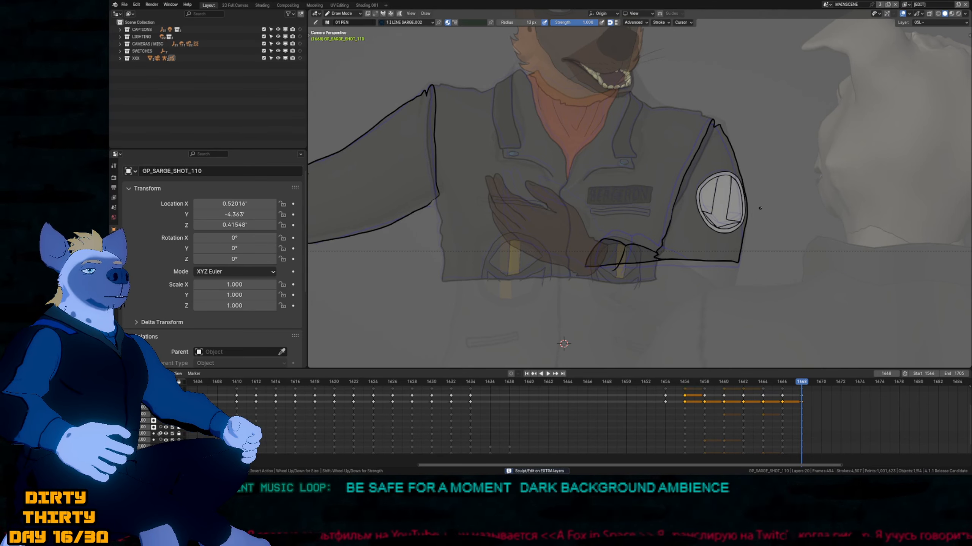
Flip through the drawings between frames 1662 and 1668, comparing the sleeve and shoulder patch shapes, and end on 1666.
{"action": "key", "text": "Down"}
{"action": "key", "text": "Up"}
{"action": "key", "text": "Down"}
{"action": "key", "text": "Down"}
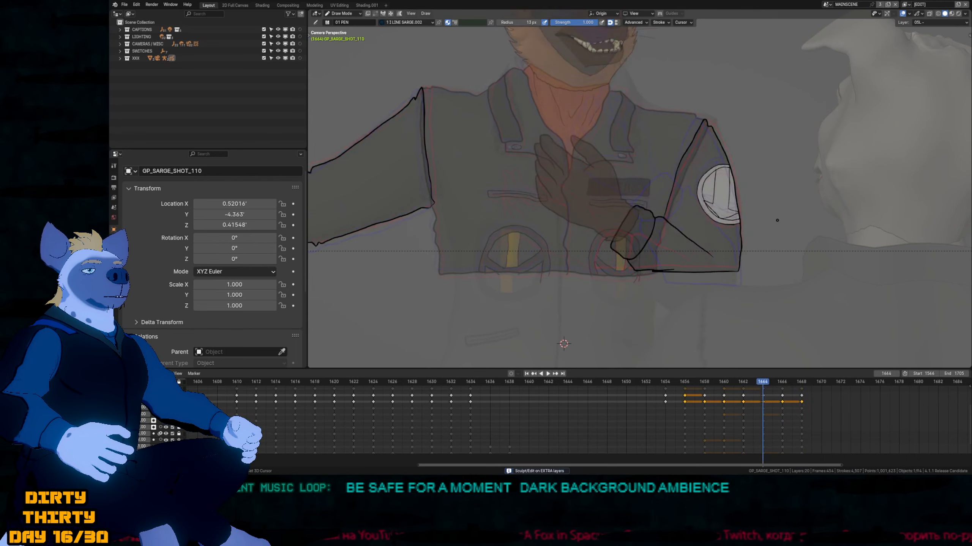
{"action": "key", "text": "Up"}
{"action": "key", "text": "Up"}
{"action": "key", "text": "Down"}
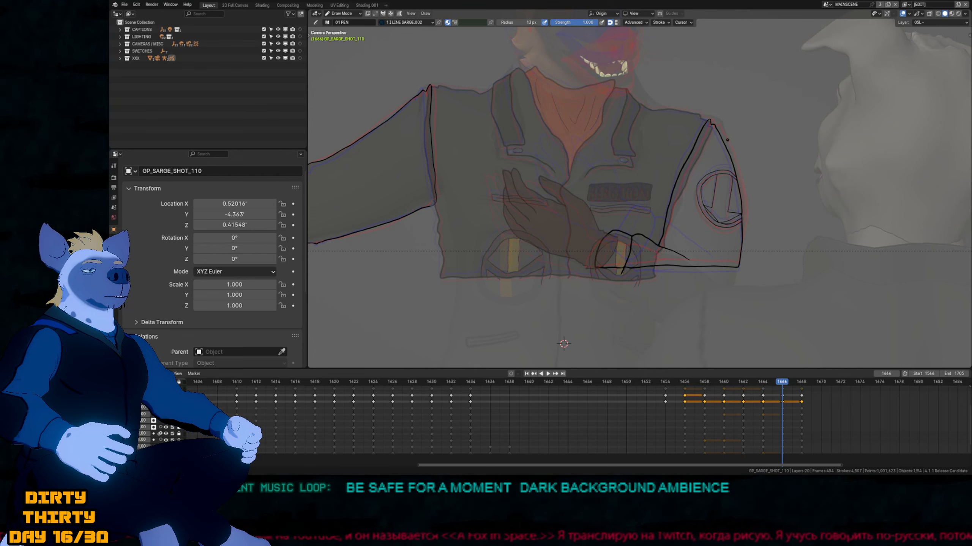
{"action": "key", "text": "Down"}
{"action": "key", "text": "Down"}
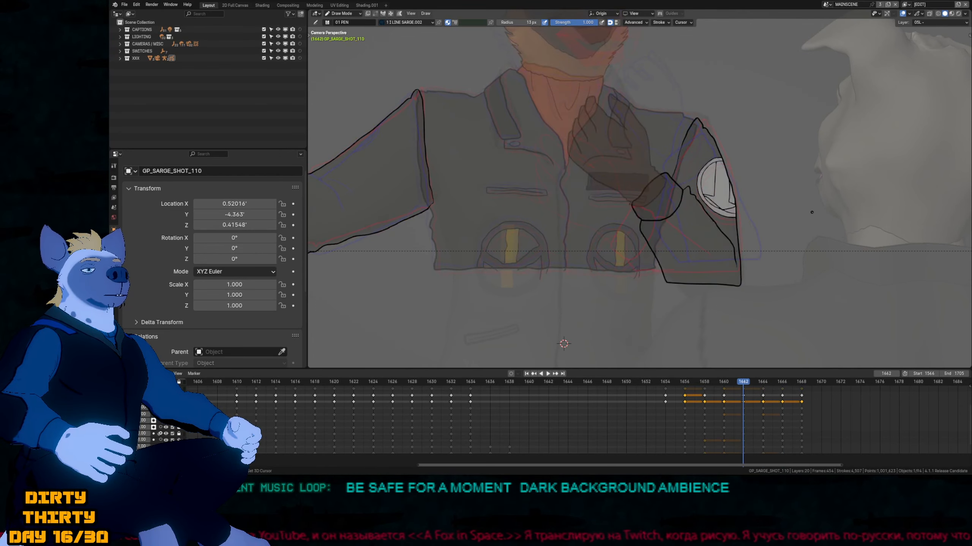
{"action": "key", "text": "Up"}
{"action": "key", "text": "Up"}
{"action": "key", "text": "Up"}
{"action": "key", "text": "Down"}
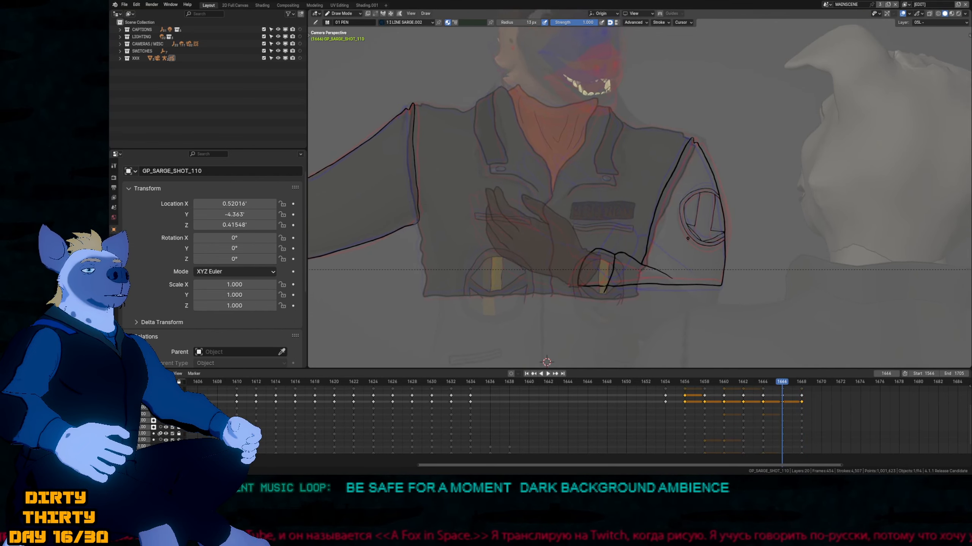
Fill the camera-right sleeve with WEAR_1_SARGE.001 and its cuff with WEAR_2_SARGE.001 on the EXTRA fill layer.
{"action": "scroll", "coordinate": [727, 226], "scroll_direction": "up", "scroll_amount": 2}
{"action": "key", "text": "u"}
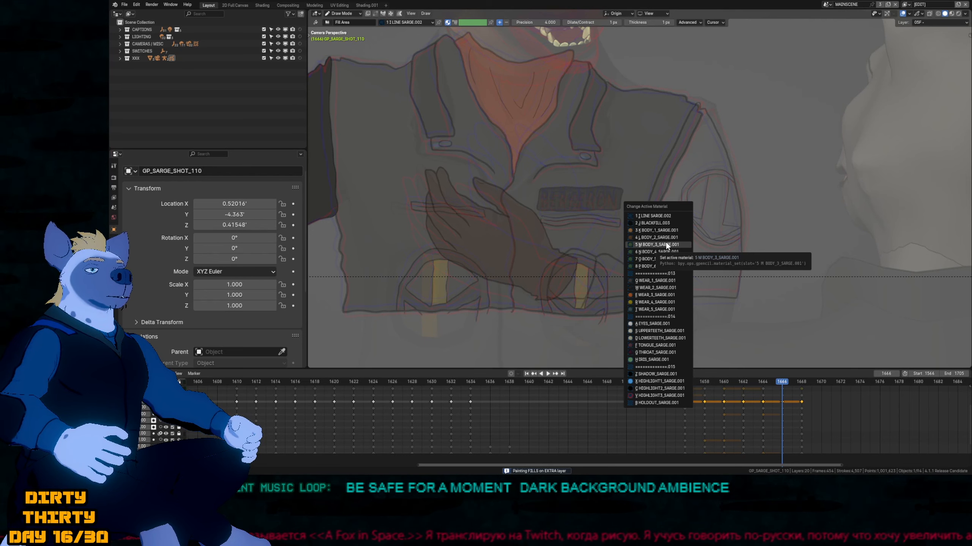
{"action": "key", "text": "q"}
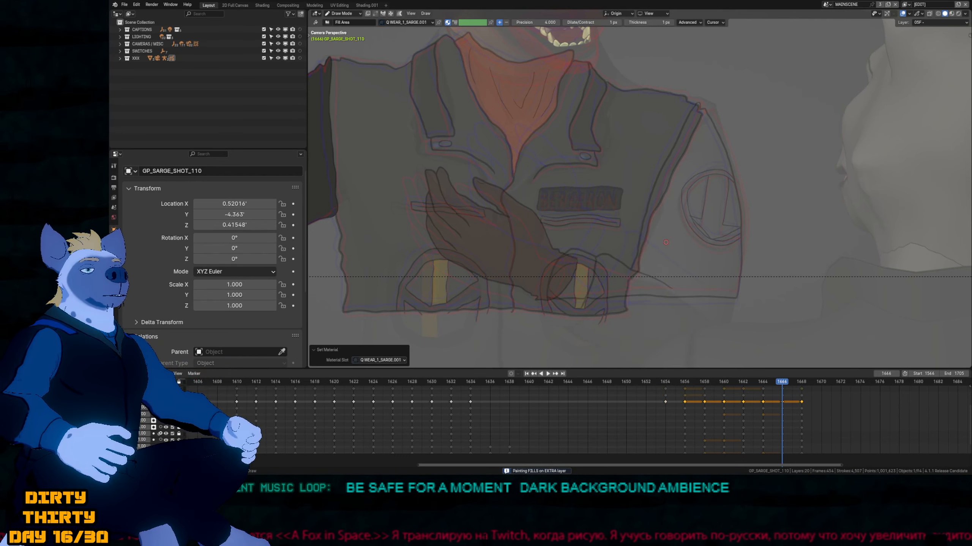
{"action": "left_click", "coordinate": [609, 275]}
{"action": "key", "text": "u"}
{"action": "key", "text": "w"}
{"action": "left_click", "coordinate": [586, 267]}
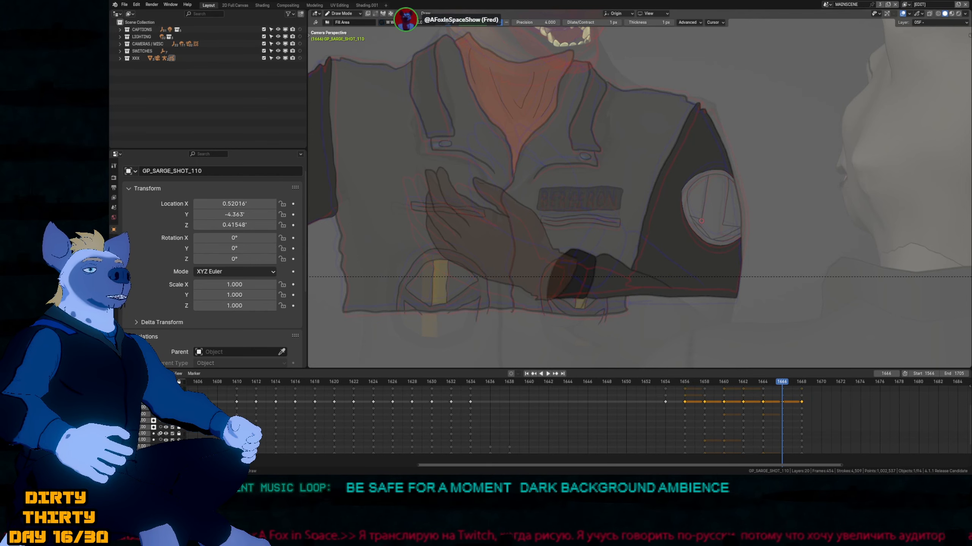
Fill the shoulder patch's border, background areas and arrow emblem with EYES_SARGE.001.
{"action": "key", "text": "u"}
{"action": "key", "text": "a"}
{"action": "middle_click_drag", "start_coordinate": [712, 205], "coordinate": [731, 149], "text": "ctrl"}
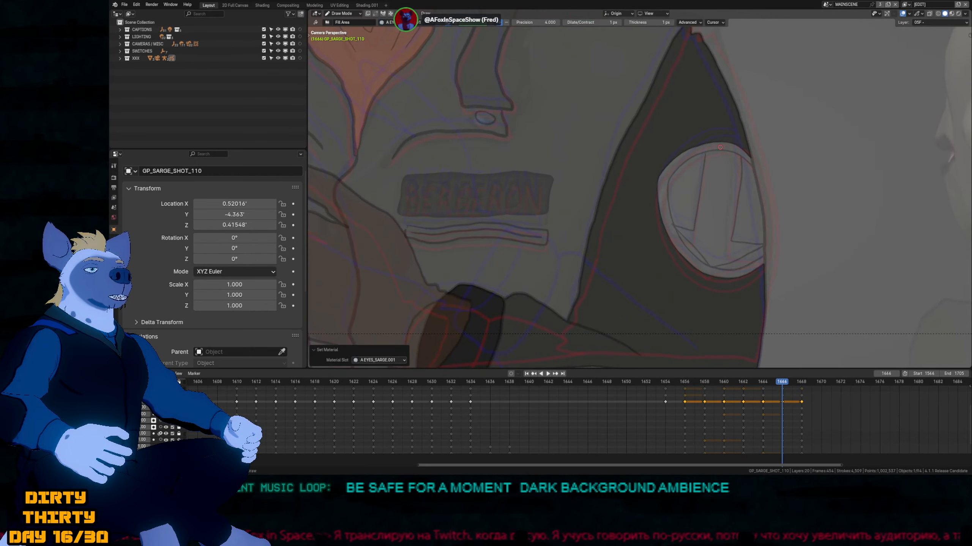
{"action": "left_click", "coordinate": [720, 147]}
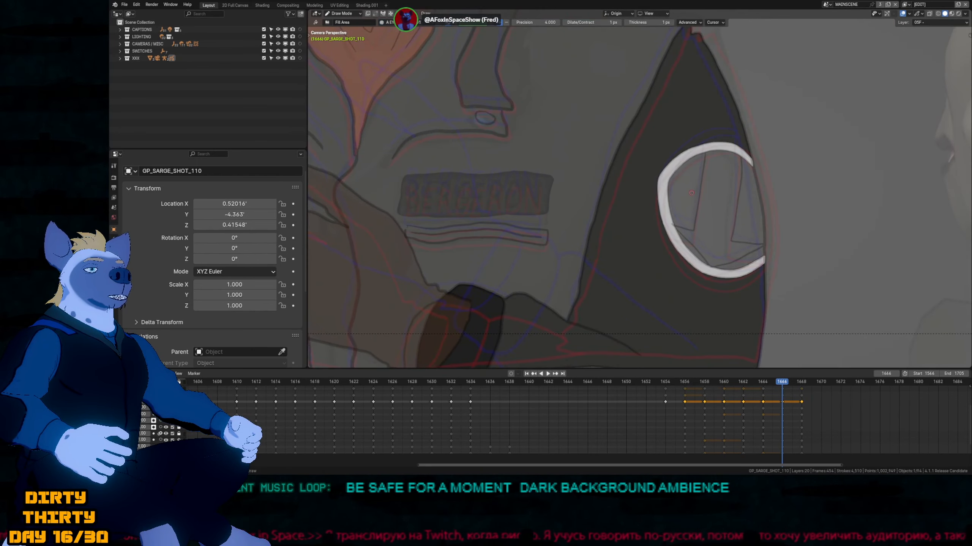
{"action": "left_click", "coordinate": [691, 217]}
{"action": "left_click", "coordinate": [714, 253]}
{"action": "left_click", "coordinate": [749, 259]}
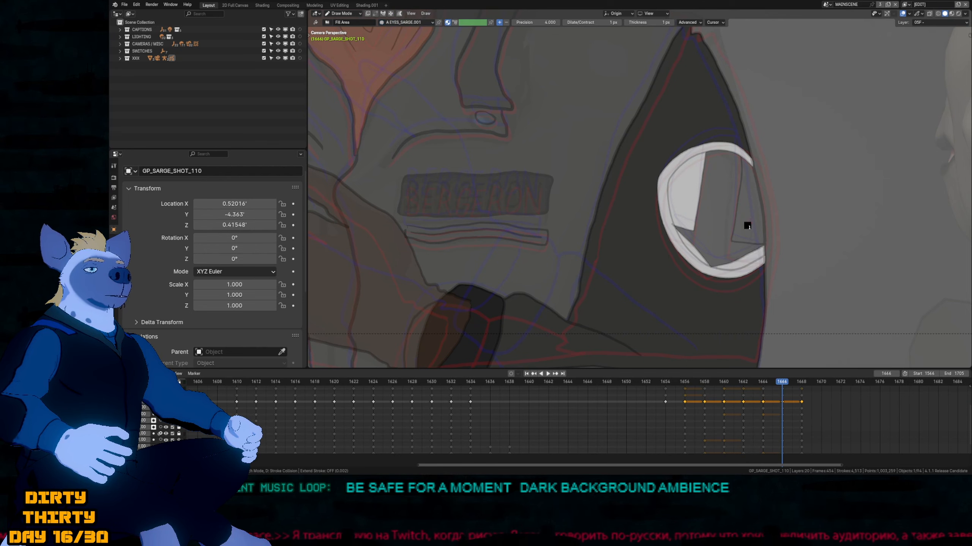
{"action": "left_click", "coordinate": [746, 226]}
{"action": "left_click", "coordinate": [718, 239]}
{"action": "middle_click_drag", "start_coordinate": [653, 191], "coordinate": [650, 251], "text": "ctrl"}
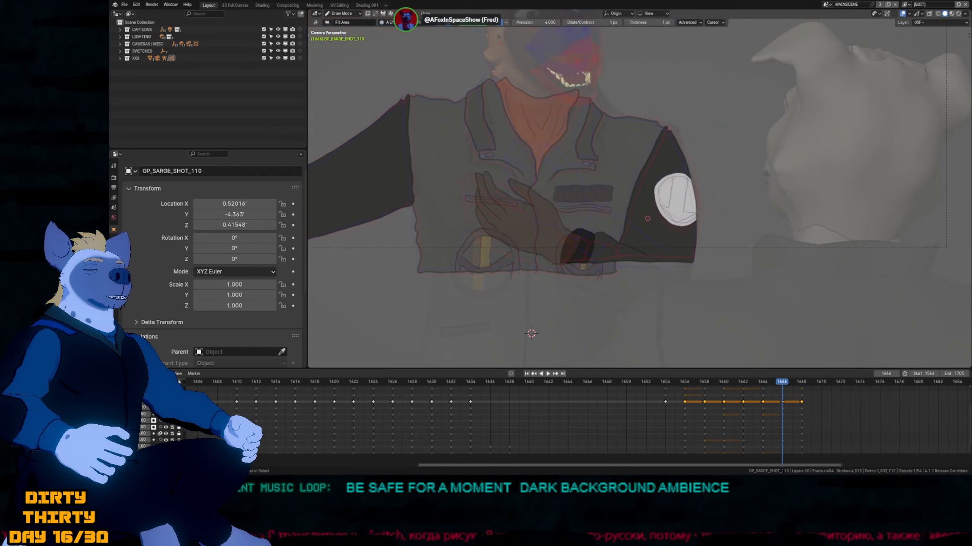
Turn off onion skinning and return to drawing strokes on the EXTRA layer with the pen.
{"action": "key", "text": "o"}
{"action": "key", "text": "d"}
{"action": "key", "text": "shift+d"}
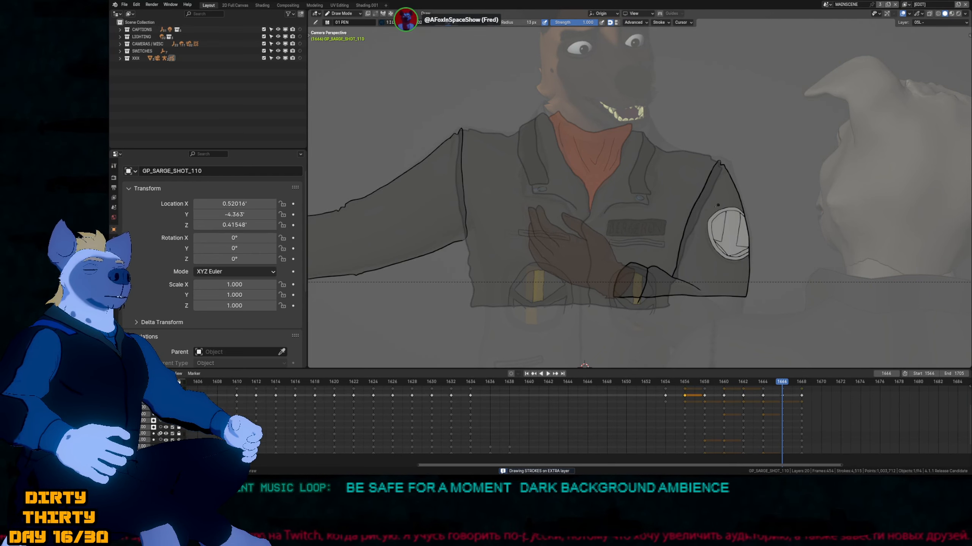
{"action": "mouse_move", "coordinate": [571, 203]}
{"action": "middle_mouse_down", "text": "shift"}
{"action": "mouse_move", "coordinate": [672, 207]}
{"action": "mouse_move", "coordinate": [672, 225]}
{"action": "mouse_move", "coordinate": [615, 231]}
{"action": "mouse_move", "coordinate": [675, 206]}
{"action": "middle_mouse_up", "text": "shift"}
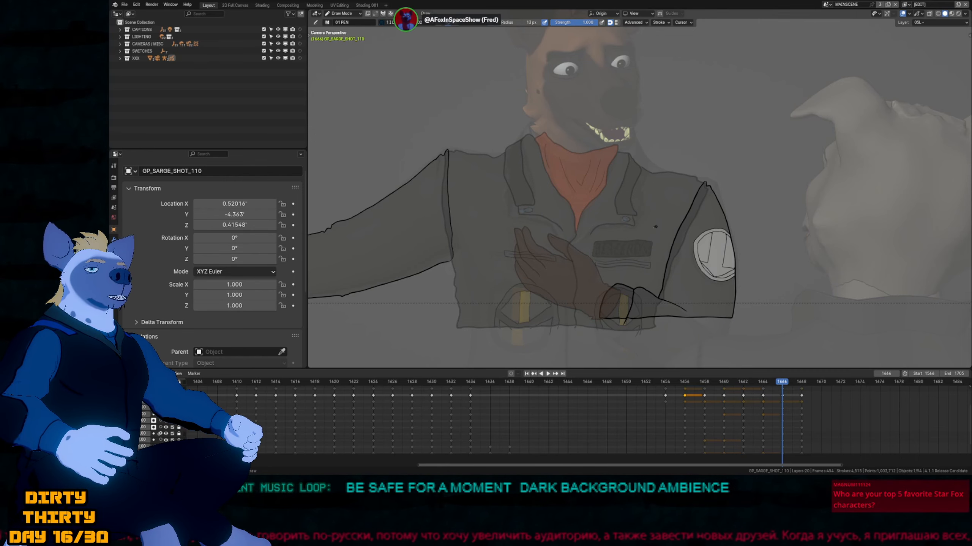
{"action": "middle_click_drag", "start_coordinate": [599, 230], "coordinate": [676, 230], "text": "shift"}
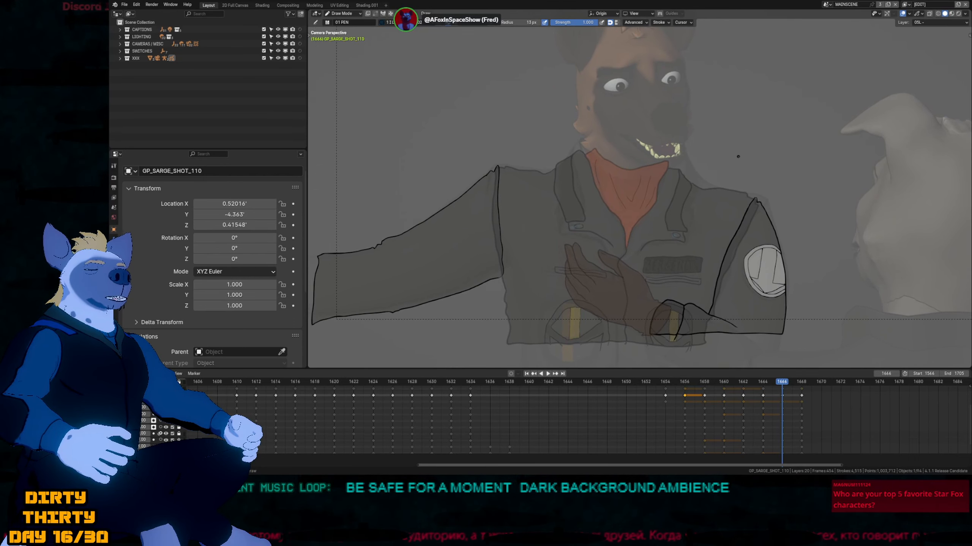
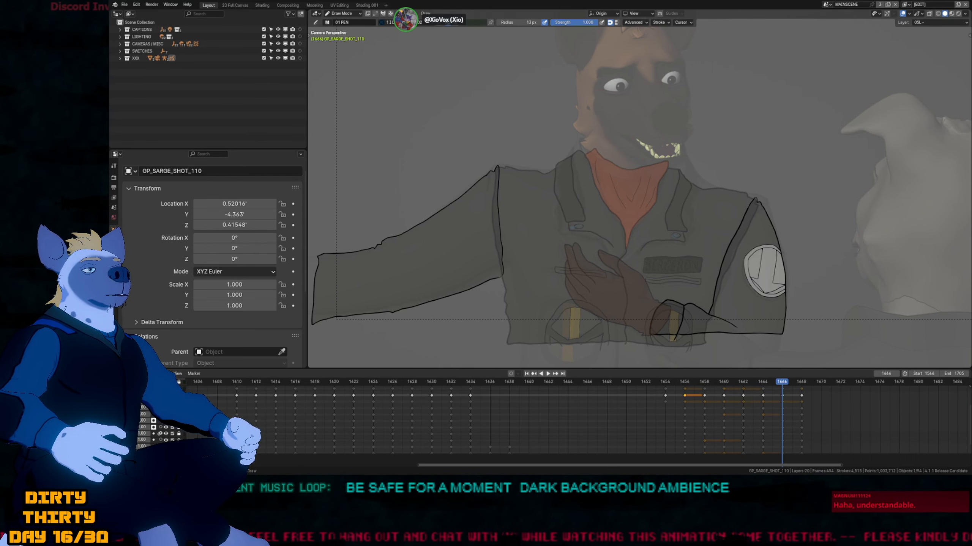
{"action": "middle_click_drag", "start_coordinate": [710, 234], "coordinate": [638, 257], "text": "shift"}
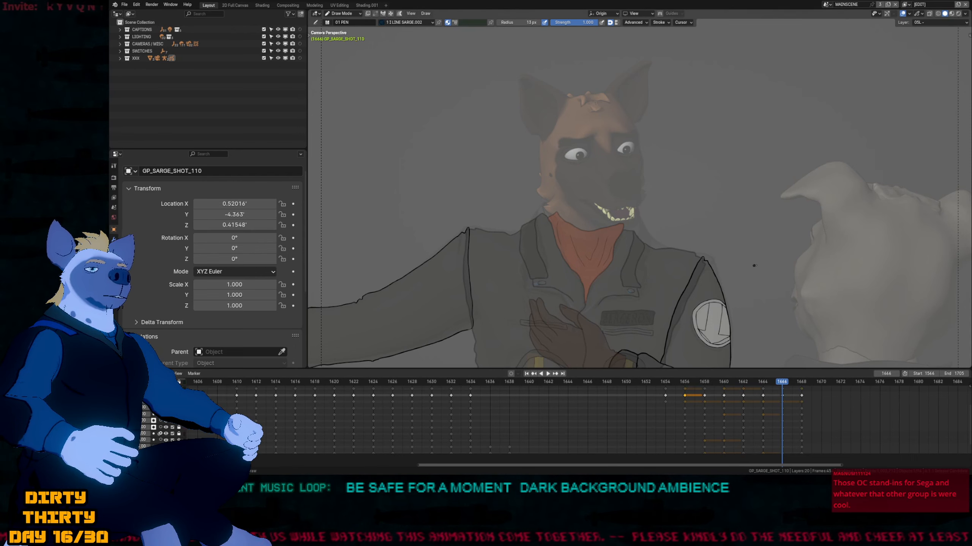
Flip back through the drawings from frame 1666 to 1634 and forward to 1668, examining the finished sleeves and patch.
{"action": "key", "text": "Down"}
{"action": "key", "text": "Down"}
{"action": "key", "text": "Down"}
{"action": "key", "text": "Down"}
{"action": "key", "text": "Down"}
{"action": "key", "text": "Down"}
{"action": "key", "text": "Down"}
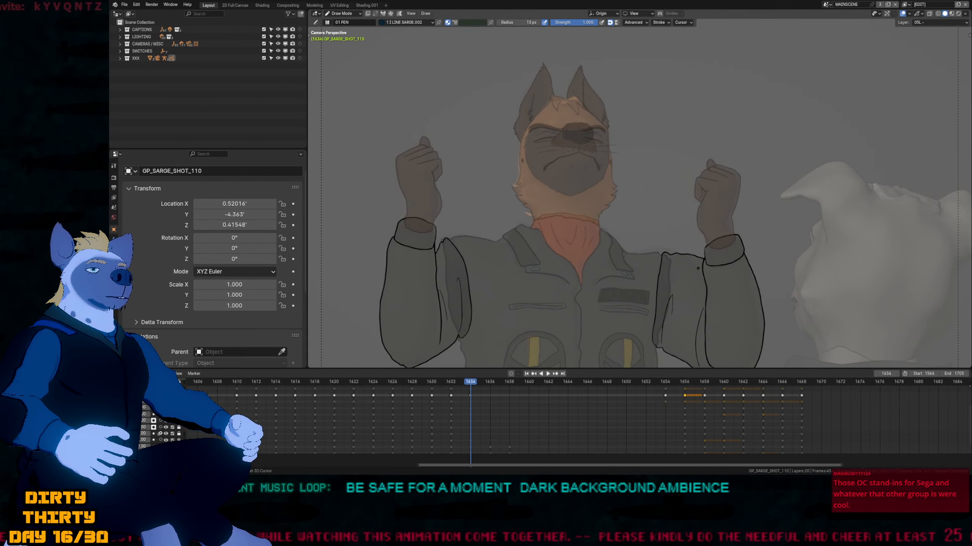
{"action": "key", "text": "Up"}
{"action": "key", "text": "Up"}
{"action": "key", "text": "Up"}
{"action": "key", "text": "Up"}
{"action": "key", "text": "Up"}
{"action": "key", "text": "Up"}
{"action": "key", "text": "Up"}
{"action": "key", "text": "Up"}
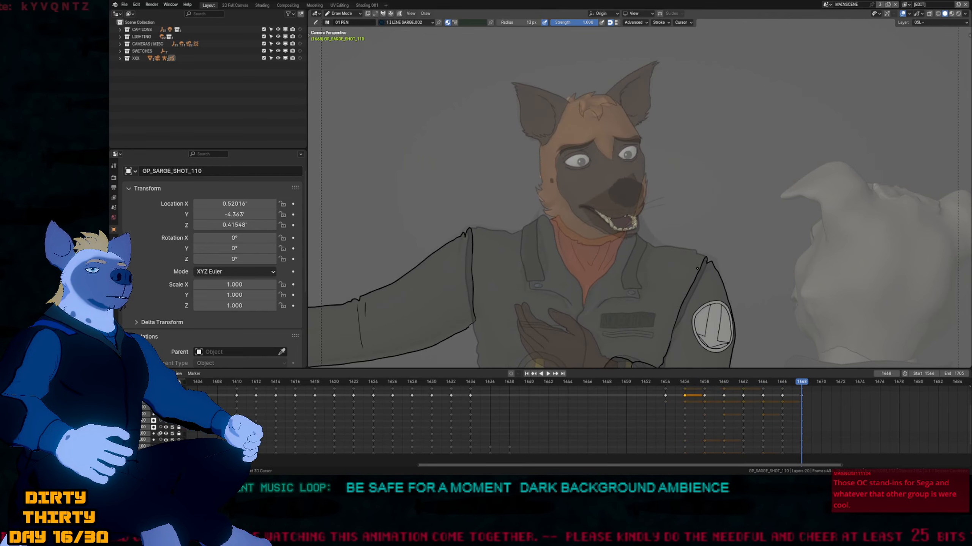
Flip back and forth between frames 1668 and 1634 to examine the motion of both arms and sleeves.
{"action": "key", "text": "Down"}
{"action": "key", "text": "Down"}
{"action": "key", "text": "Down"}
{"action": "key", "text": "Down"}
{"action": "key", "text": "Down"}
{"action": "key", "text": "Down"}
{"action": "key", "text": "Down"}
{"action": "key", "text": "Down"}
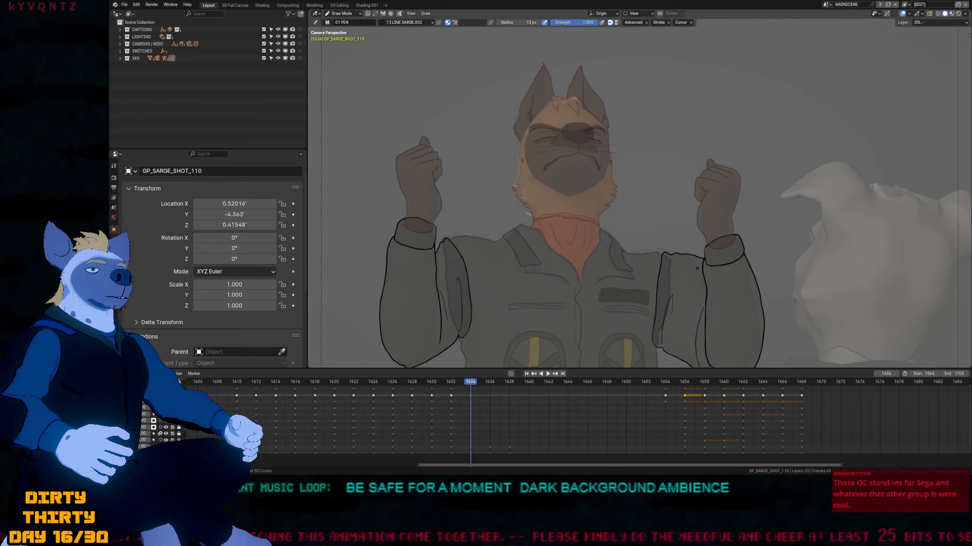
{"action": "key", "text": "Up"}
{"action": "key", "text": "Up"}
{"action": "key", "text": "Up"}
{"action": "key", "text": "Up"}
{"action": "key", "text": "Up"}
{"action": "key", "text": "Up"}
{"action": "key", "text": "Down"}
{"action": "key", "text": "Down"}
{"action": "key", "text": "Down"}
{"action": "key", "text": "Down"}
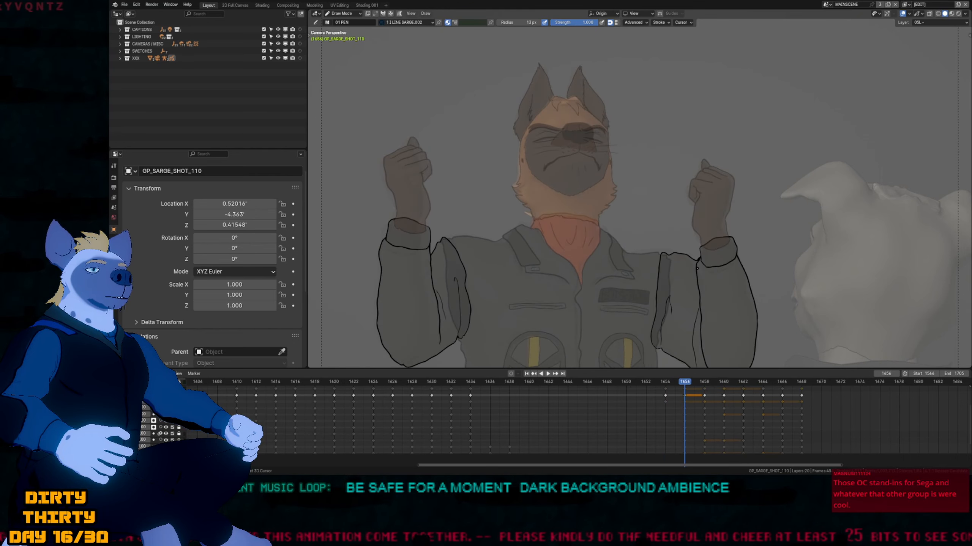
{"action": "key", "text": "Up"}
{"action": "key", "text": "Up"}
{"action": "key", "text": "Up"}
{"action": "key", "text": "Up"}
{"action": "key", "text": "Up"}
{"action": "key", "text": "Up"}
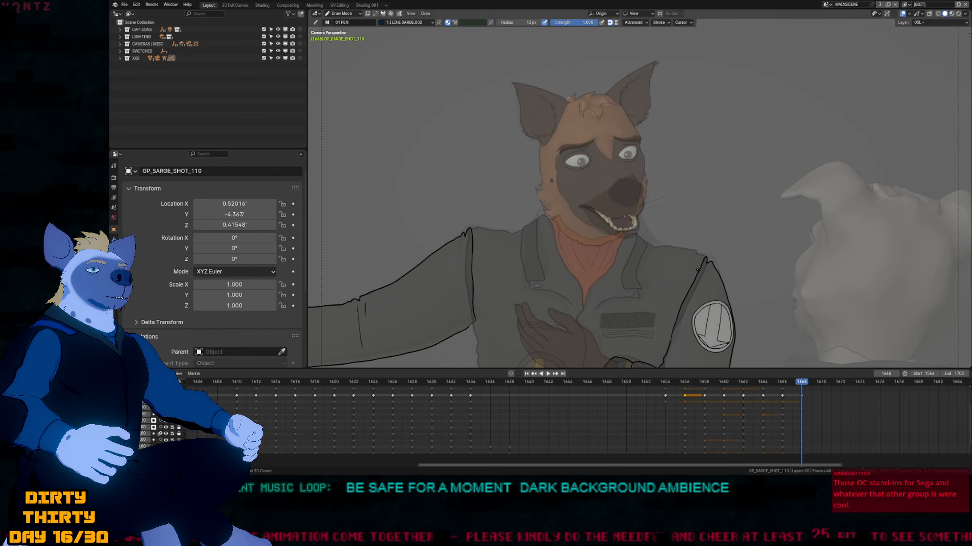
{"action": "key", "text": "Down"}
{"action": "key", "text": "Down"}
{"action": "key", "text": "Down"}
{"action": "key", "text": "Down"}
{"action": "key", "text": "Up"}
{"action": "key", "text": "Up"}
{"action": "key", "text": "Up"}
{"action": "key", "text": "Up"}
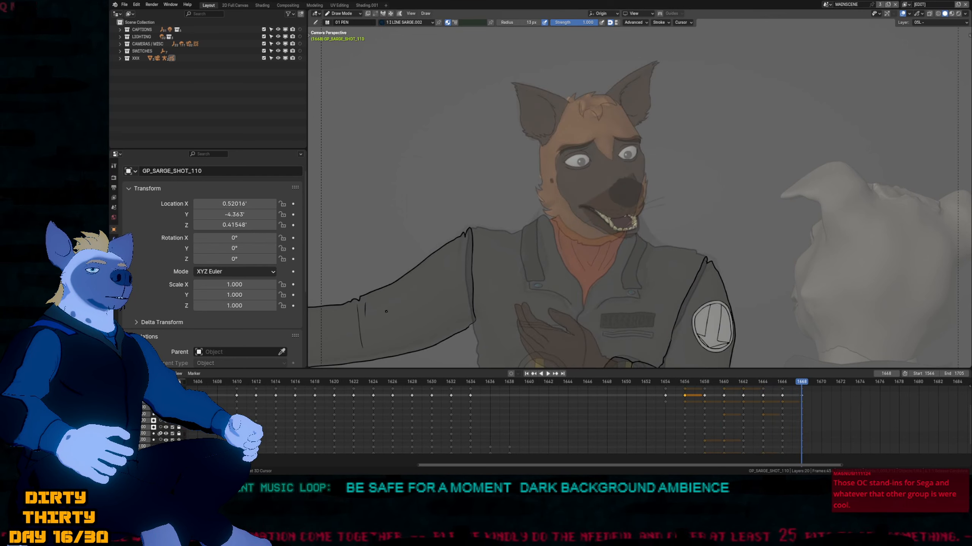
Stroke an elbow crease on the camera-left sleeve and compare it across the drawings around frames 1662 to 1668.
{"action": "key", "text": "Down"}
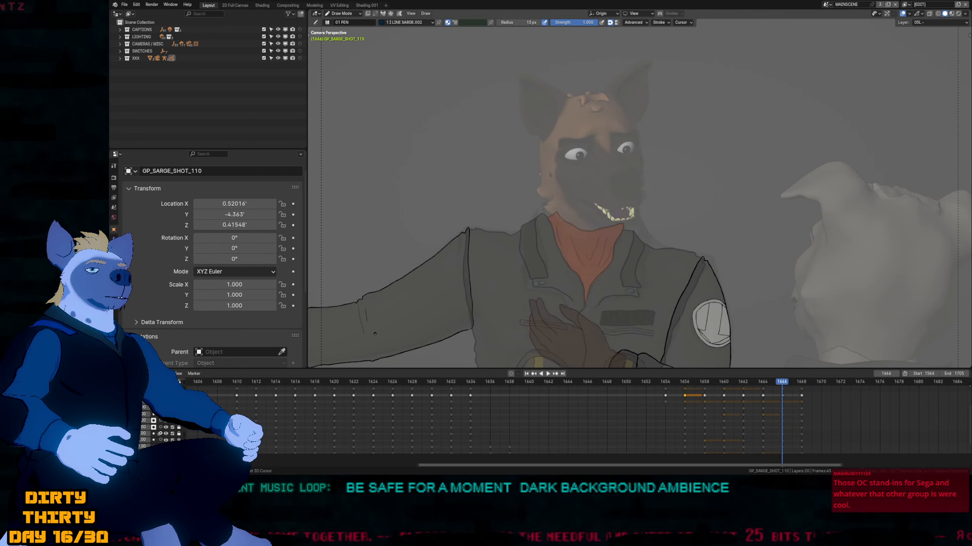
{"action": "key", "text": "Down"}
{"action": "key", "text": "Down"}
{"action": "key", "text": "Up"}
{"action": "key", "text": "Down"}
{"action": "left_click_drag", "start_coordinate": [355, 305], "coordinate": [378, 333]}
{"action": "key", "text": "Up"}
{"action": "key", "text": "Up"}
{"action": "key", "text": "Up"}
{"action": "key", "text": "Up"}
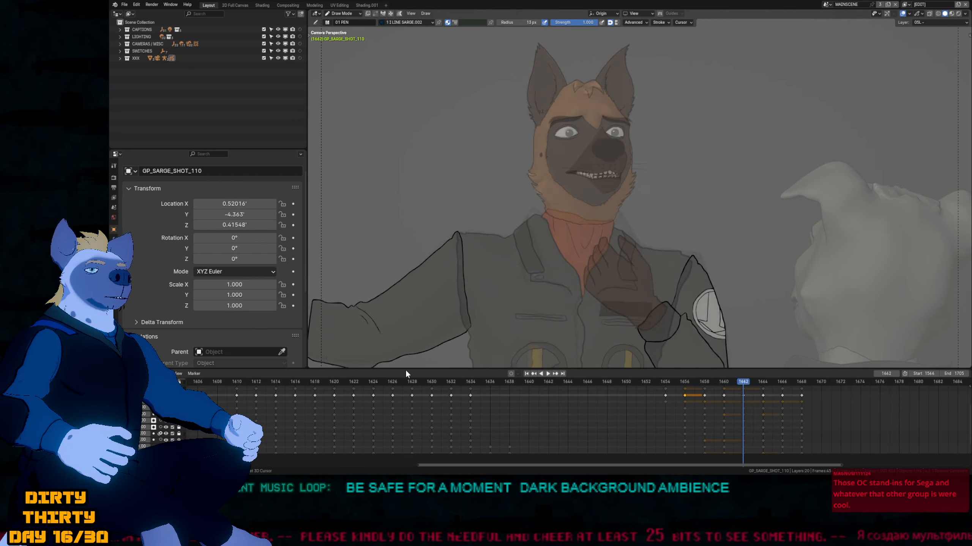
{"action": "key", "text": "Down"}
{"action": "key", "text": "Down"}
{"action": "key", "text": "Down"}
{"action": "key", "text": "Up"}
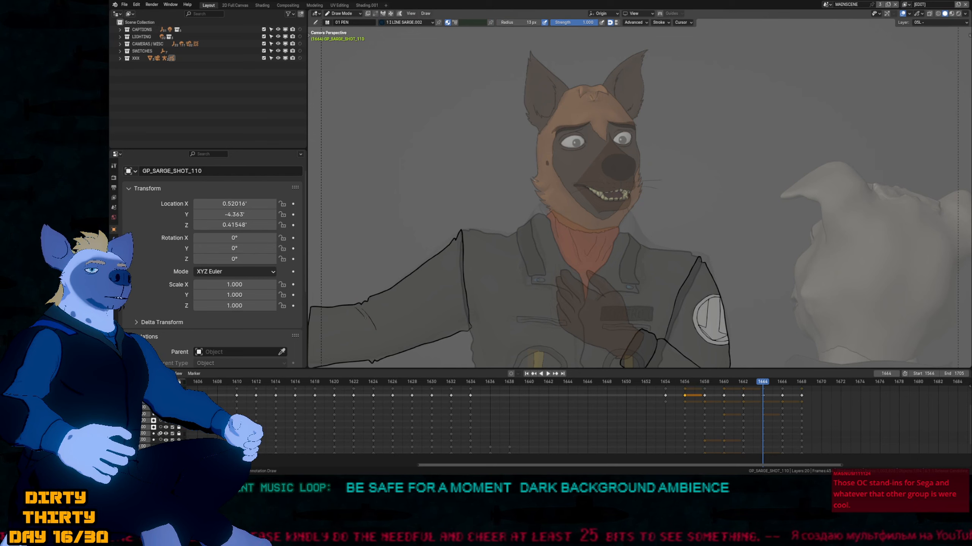
{"action": "key", "text": "Down"}
{"action": "key", "text": "Up"}
{"action": "key", "text": "Up"}
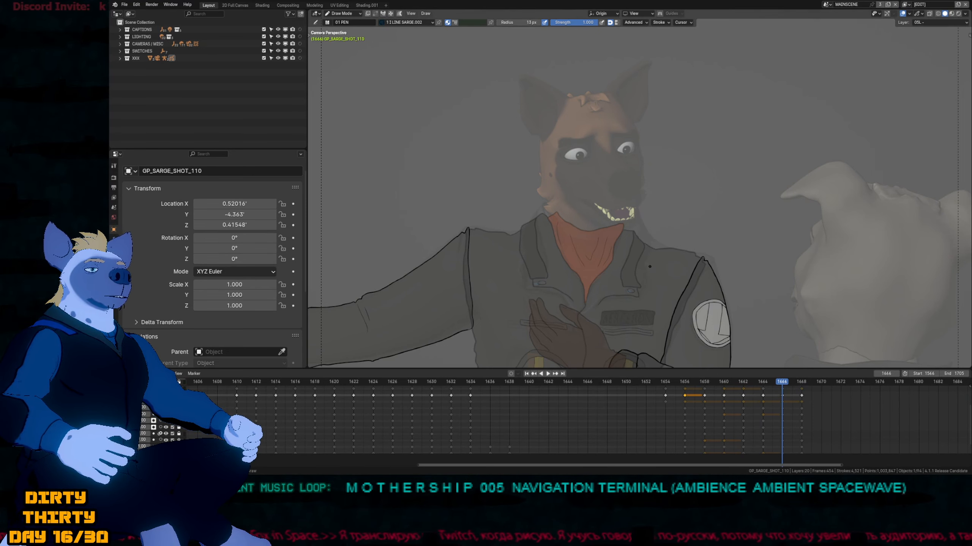
Flip back from frame 1666 past 1660 and return, examining the arm drawings once more.
{"action": "key", "text": "Down"}
{"action": "key", "text": "Down"}
{"action": "key", "text": "Down"}
{"action": "key", "text": "Down"}
{"action": "key", "text": "Down"}
{"action": "key", "text": "Down"}
{"action": "key", "text": "Down"}
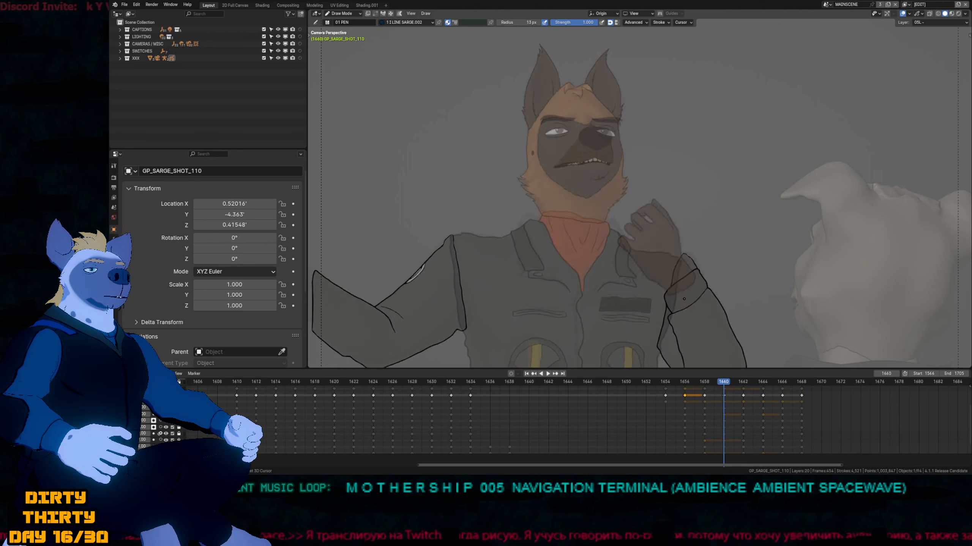
{"action": "key", "text": "Up"}
{"action": "key", "text": "Up"}
{"action": "key", "text": "Up"}
{"action": "key", "text": "Up"}
{"action": "key", "text": "Up"}
{"action": "key", "text": "Up"}
{"action": "key", "text": "Up"}
{"action": "key", "text": "Up"}
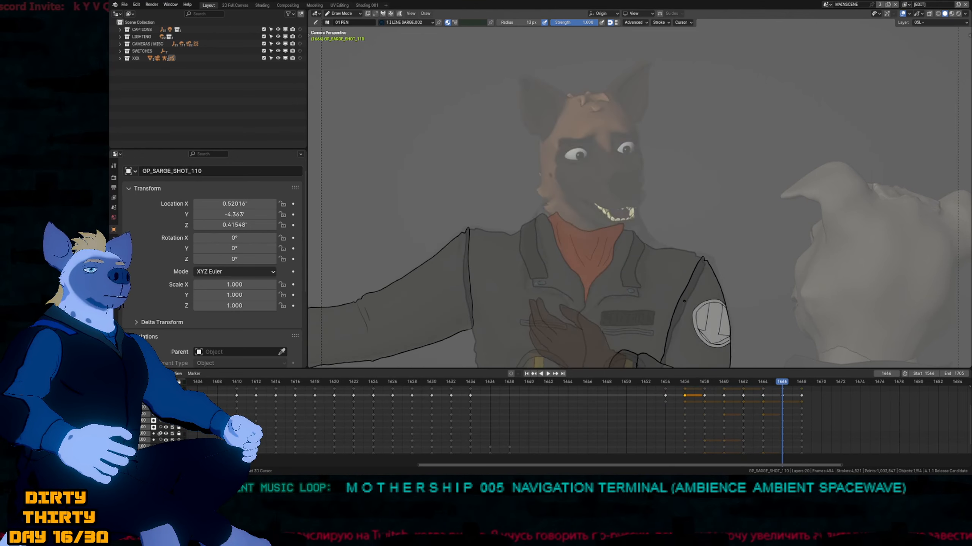
Switch to drawing strokes on the HEAD layer and examine the face drawings between frames 1668 and 1660.
{"action": "key", "text": "2"}
{"action": "key", "text": "Down"}
{"action": "key", "text": "Down"}
{"action": "key", "text": "Up"}
{"action": "key", "text": "Up"}
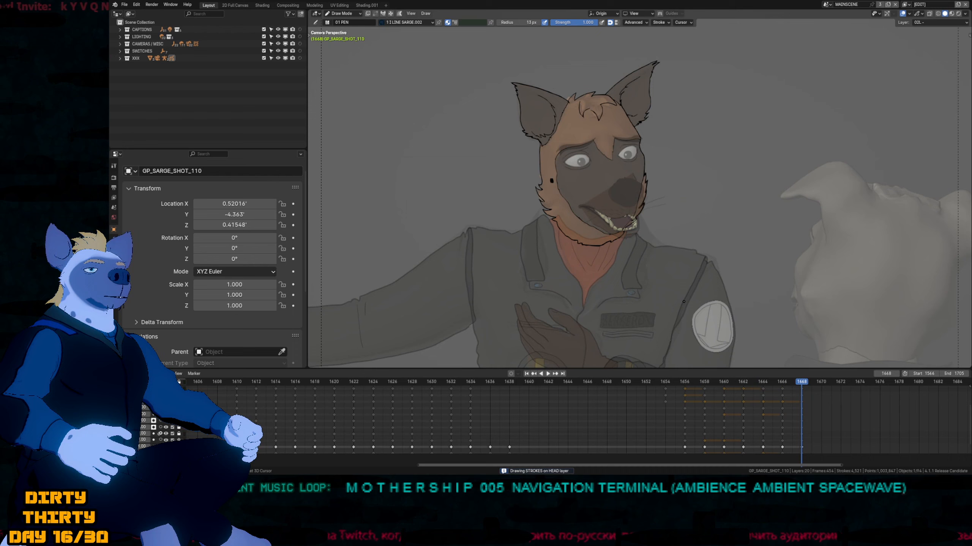
{"action": "key", "text": "Down"}
{"action": "key", "text": "Down"}
{"action": "middle_click_drag", "start_coordinate": [652, 242], "coordinate": [624, 214], "text": "ctrl"}
{"action": "key", "text": "Down"}
{"action": "key", "text": "Down"}
{"action": "middle_click_drag", "start_coordinate": [624, 214], "coordinate": [622, 261], "text": "shift"}
{"action": "key", "text": "2"}
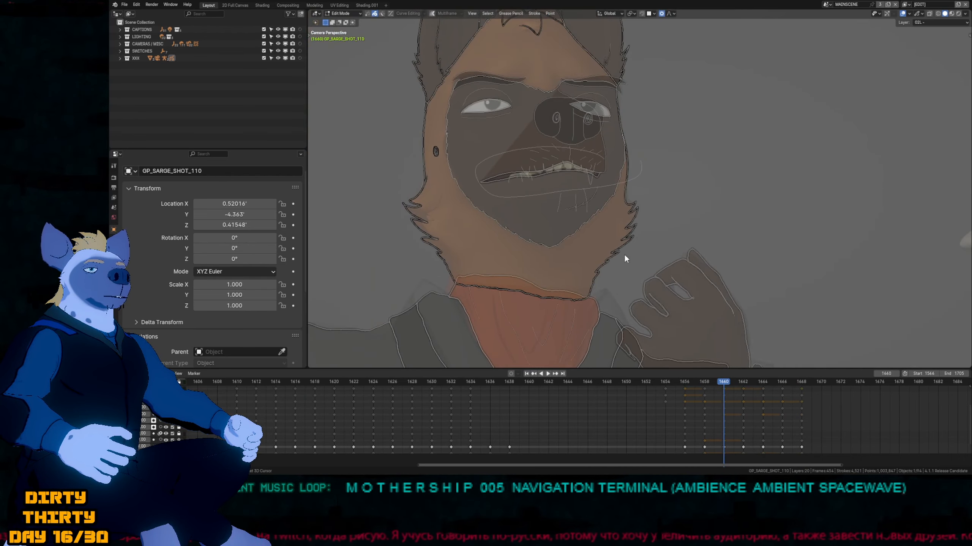
{"action": "key", "text": "Up"}
Switch to drawing teeth on the UPPER JAW layer and compare the upper teeth from frame 1662 to 1668.
{"action": "key", "text": "shift+2"}
{"action": "key", "text": "Up"}
{"action": "key", "text": "Up"}
{"action": "key", "text": "Up"}
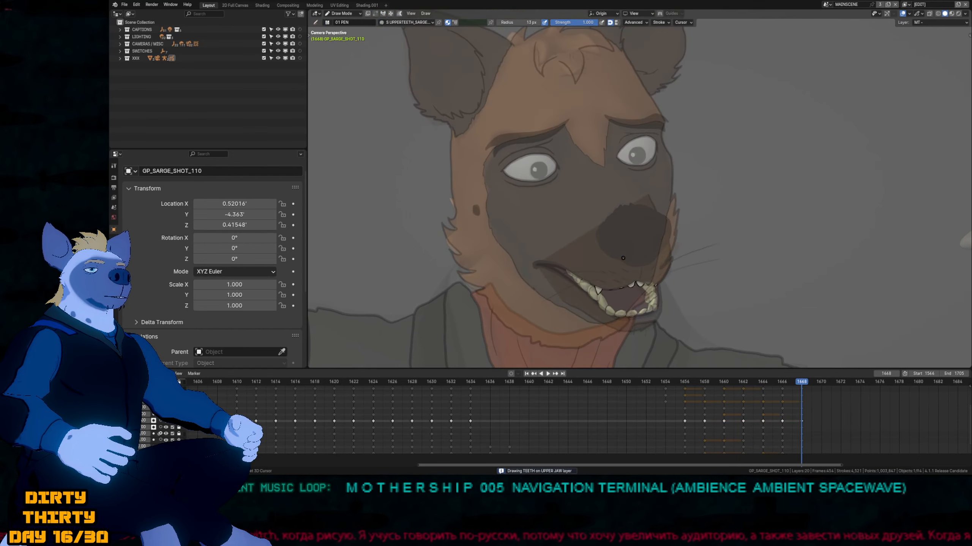
{"action": "key", "text": "Down"}
{"action": "key", "text": "Down"}
{"action": "key", "text": "Down"}
{"action": "key", "text": "Up"}
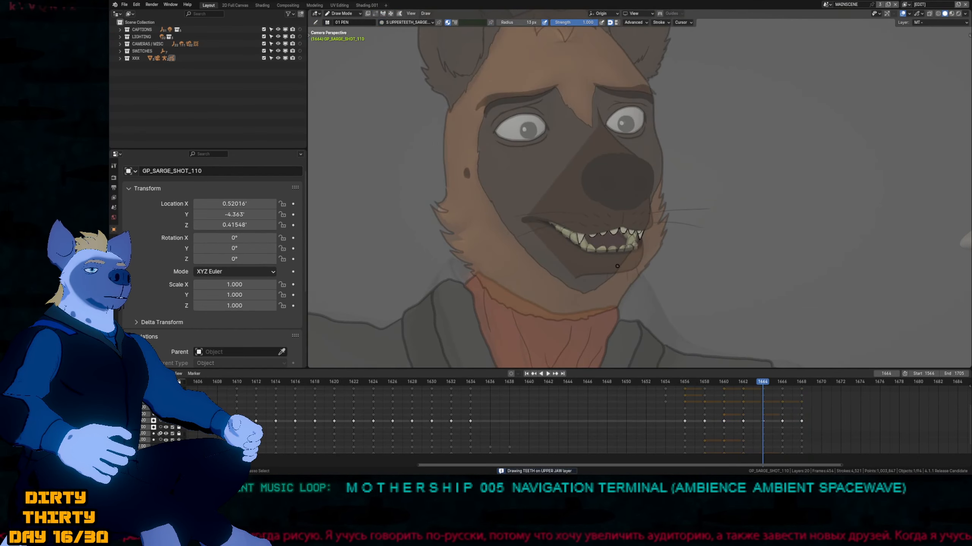
Switch to drawing teeth on the LOWER JAW layer and compare the lower teeth from frame 1664 to 1668.
{"action": "key", "text": "shift+3"}
{"action": "key", "text": "Up"}
{"action": "key", "text": "Up"}
{"action": "key", "text": "Down"}
{"action": "key", "text": "Up"}
{"action": "key", "text": "Down"}
{"action": "key", "text": "Down"}
{"action": "key", "text": "Up"}
{"action": "key", "text": "Up"}
{"action": "middle_click_drag", "start_coordinate": [667, 302], "coordinate": [647, 259], "text": "shift"}
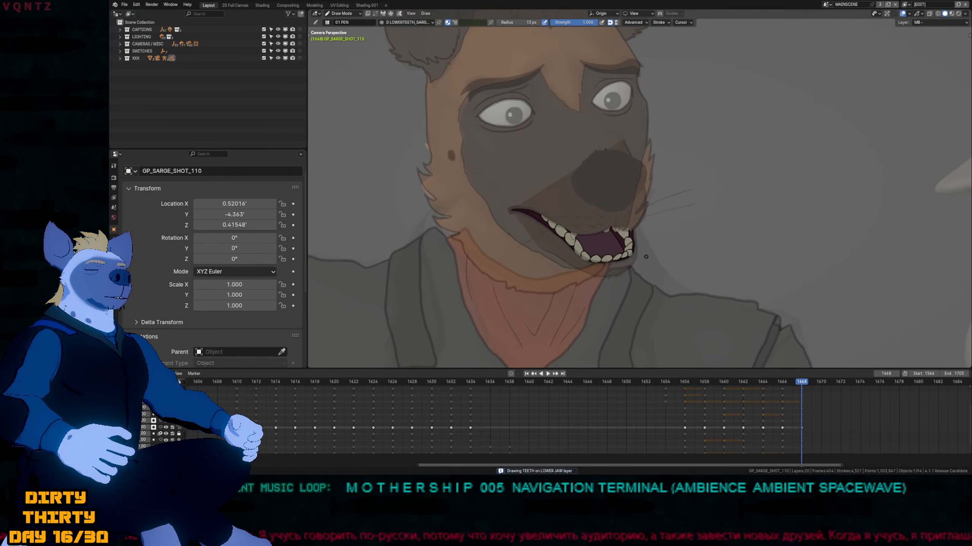
Copy the lower jaw's teeth and mouth strokes from frame 1668 to 1666 and move them onto the character's open mouth.
{"action": "key", "text": "Tab"}
{"action": "key", "text": "ctrl+c"}
{"action": "key", "text": "Down"}
{"action": "key", "text": "ctrl+v"}
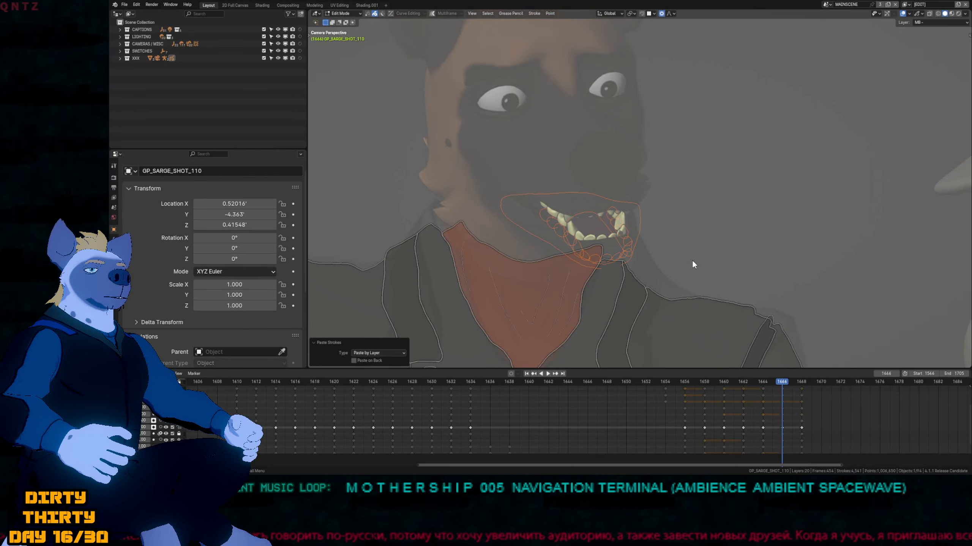
{"action": "key", "text": "g"}
{"action": "left_click", "coordinate": [686, 252]}
{"action": "key", "text": "Tab"}
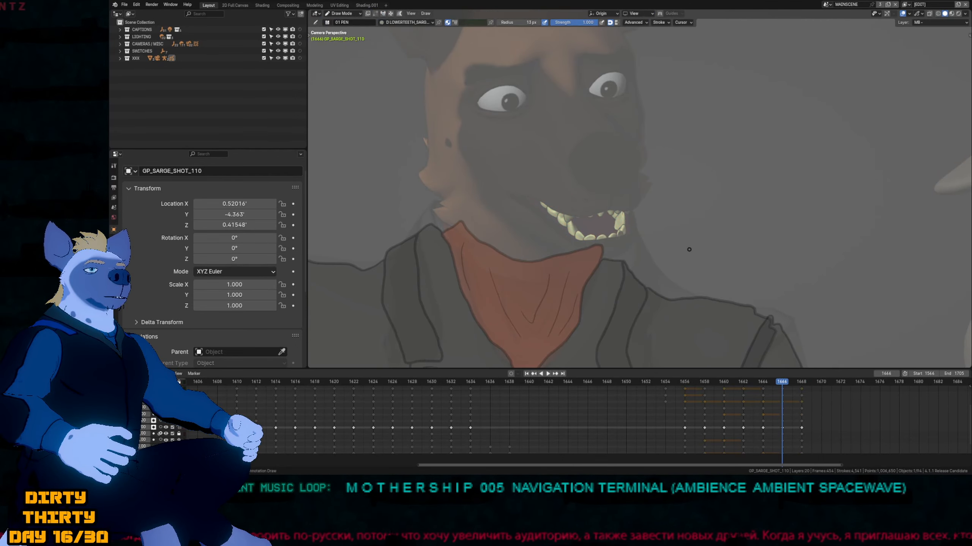
Switch to sculpting with a 221 px brush and compare the lower jaw across the drawings from 1656 to 1668.
{"action": "key", "text": "ctrl+Tab"}
{"action": "key", "text": "f"}
{"action": "left_click", "coordinate": [710, 193]}
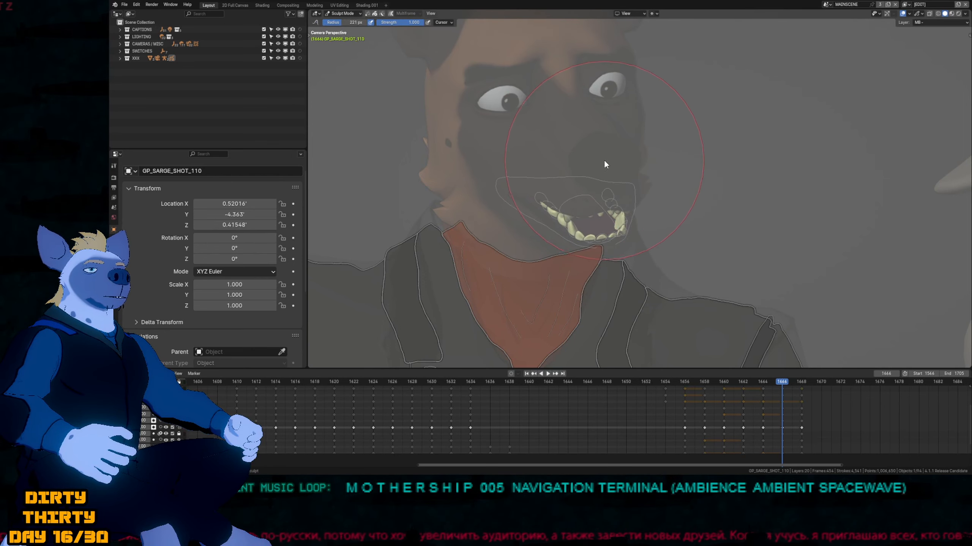
{"action": "key", "text": "Down"}
{"action": "key", "text": "Down"}
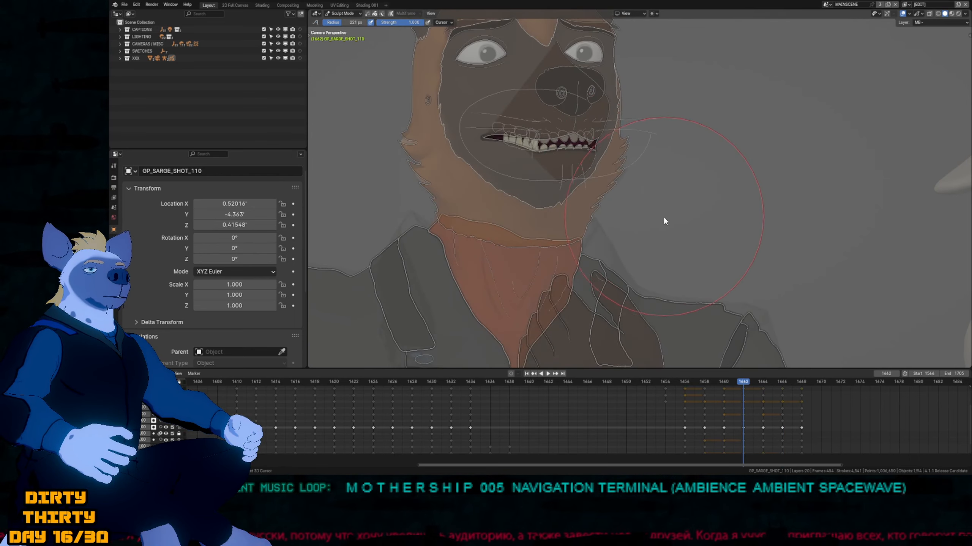
{"action": "key", "text": "Down"}
{"action": "key", "text": "Down"}
{"action": "key", "text": "Down"}
{"action": "key", "text": "Up"}
{"action": "key", "text": "Up"}
{"action": "key", "text": "Up"}
{"action": "key", "text": "Up"}
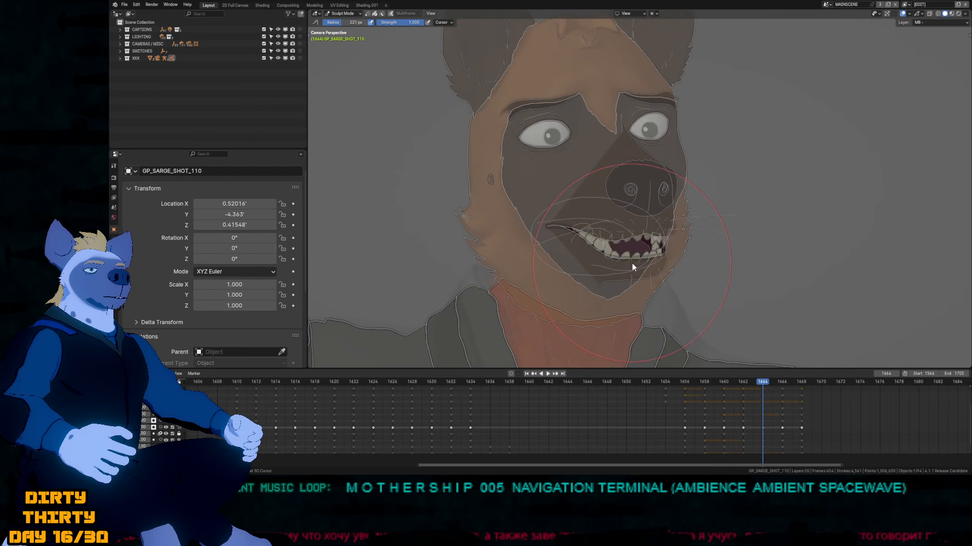
{"action": "key", "text": "Up"}
{"action": "key", "text": "Up"}
{"action": "key", "text": "Down"}
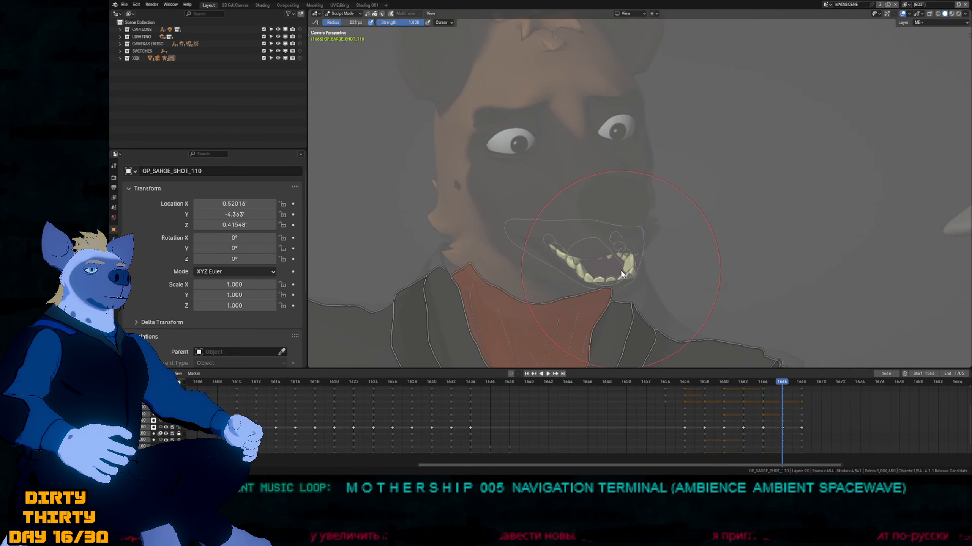
Copy the UPPER JAW teeth strokes from frame 1664 to 1666 and move them down into the open mouth.
{"action": "key", "text": "Tab"}
{"action": "key", "text": "Down"}
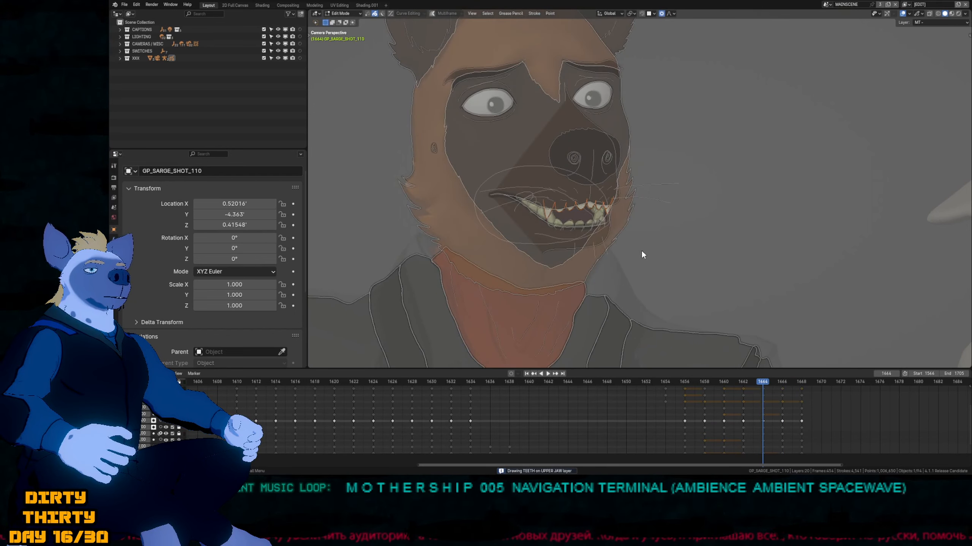
{"action": "key", "text": "Up"}
{"action": "key", "text": "ctrl+v"}
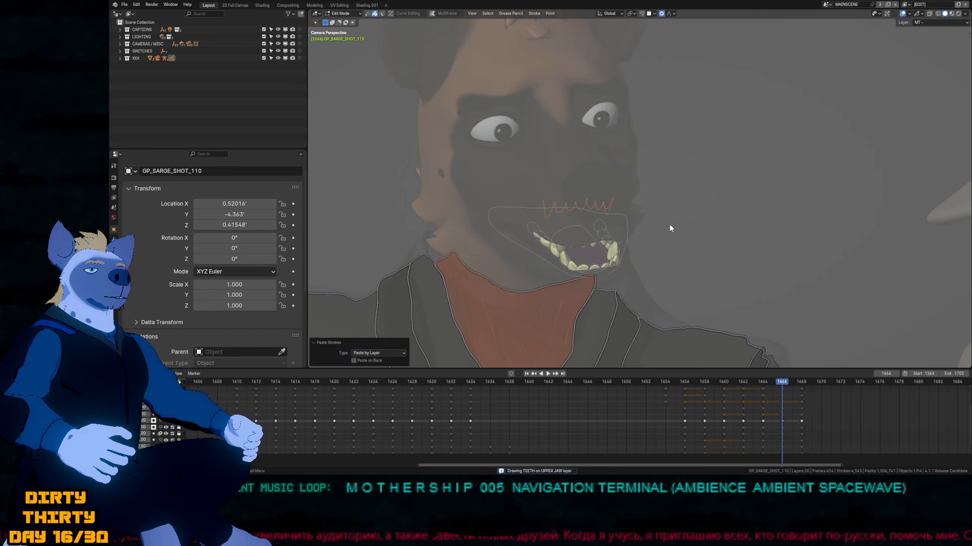
{"action": "key", "text": "g"}
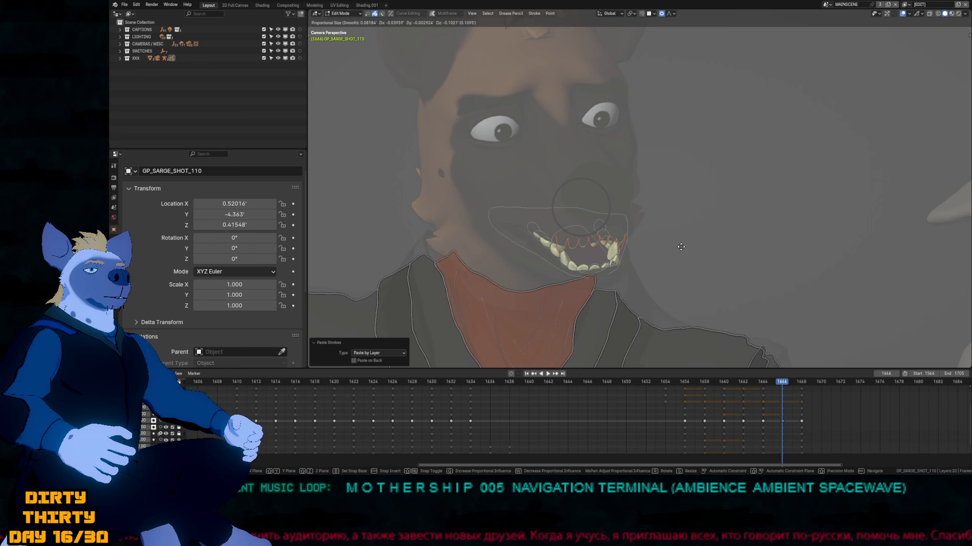
{"action": "left_click", "coordinate": [682, 245]}
{"action": "key", "text": "Tab"}
Compare the upper teeth on frame 1666 with the neighbouring drawings and adjust their position in the mouth.
{"action": "key", "text": "Up"}
{"action": "key", "text": "Down"}
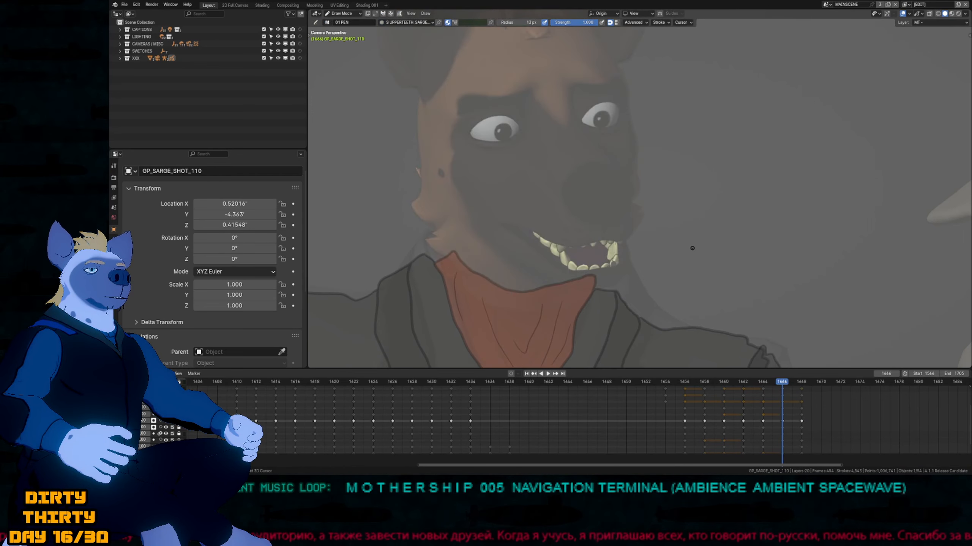
{"action": "key", "text": "Down"}
{"action": "key", "text": "Up"}
{"action": "key", "text": "Up"}
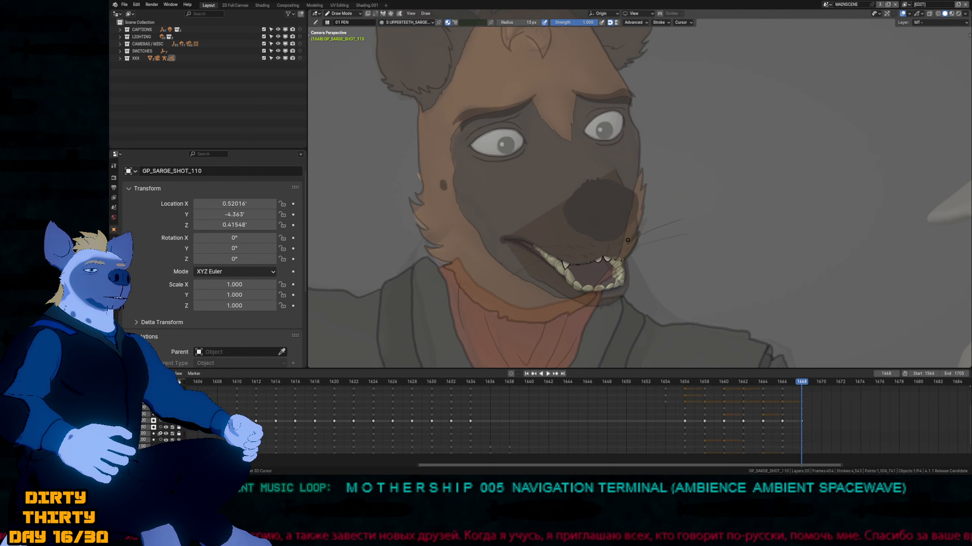
{"action": "key", "text": "Down"}
{"action": "key", "text": "Tab"}
{"action": "key", "text": "g"}
{"action": "left_click", "coordinate": [671, 228]}
{"action": "key", "text": "Tab"}
{"action": "scroll", "coordinate": [627, 223], "scroll_direction": "down", "scroll_amount": 1}
{"action": "middle_click_drag", "start_coordinate": [642, 222], "coordinate": [624, 233], "text": "shift"}
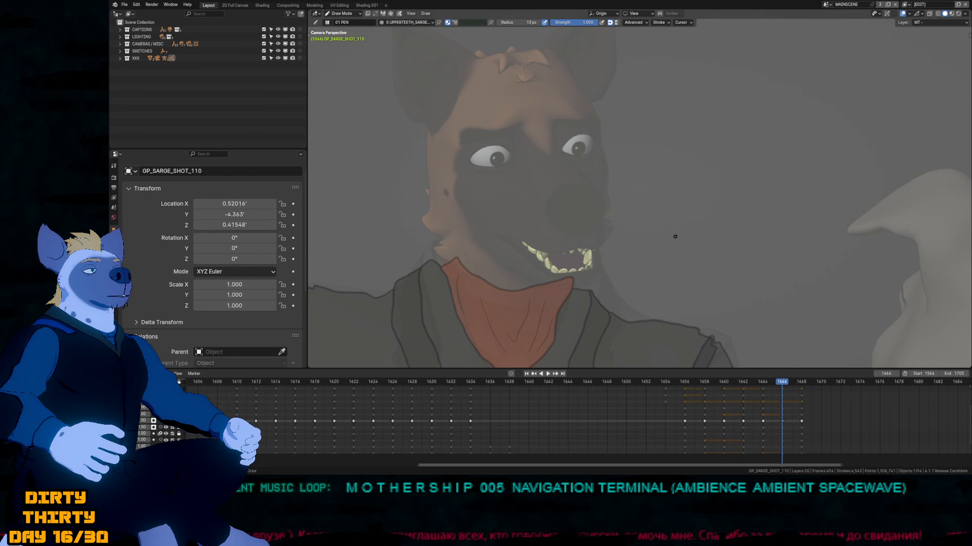
Return to drawing strokes on the HEAD layer at frame 1666, turn on onion skinning and maximize the viewport.
{"action": "key", "text": "Page_Down"}
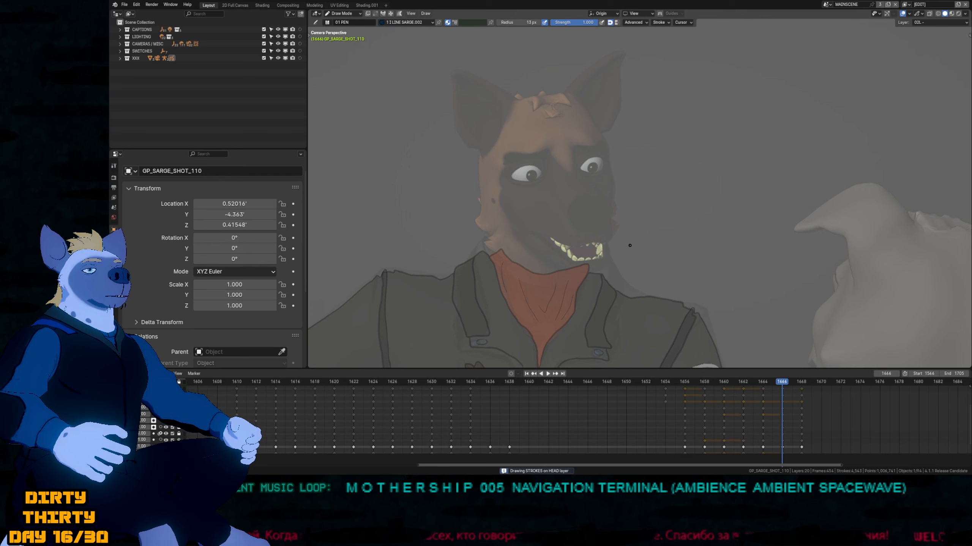
{"action": "middle_click_drag", "start_coordinate": [630, 230], "coordinate": [645, 246], "text": "shift"}
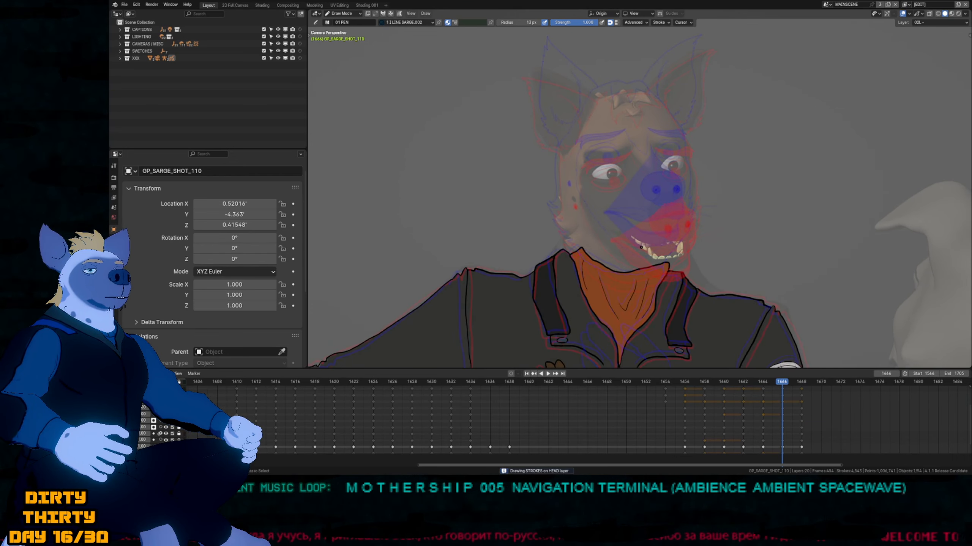
{"action": "middle_click_drag", "start_coordinate": [644, 186], "coordinate": [630, 197], "text": "shift"}
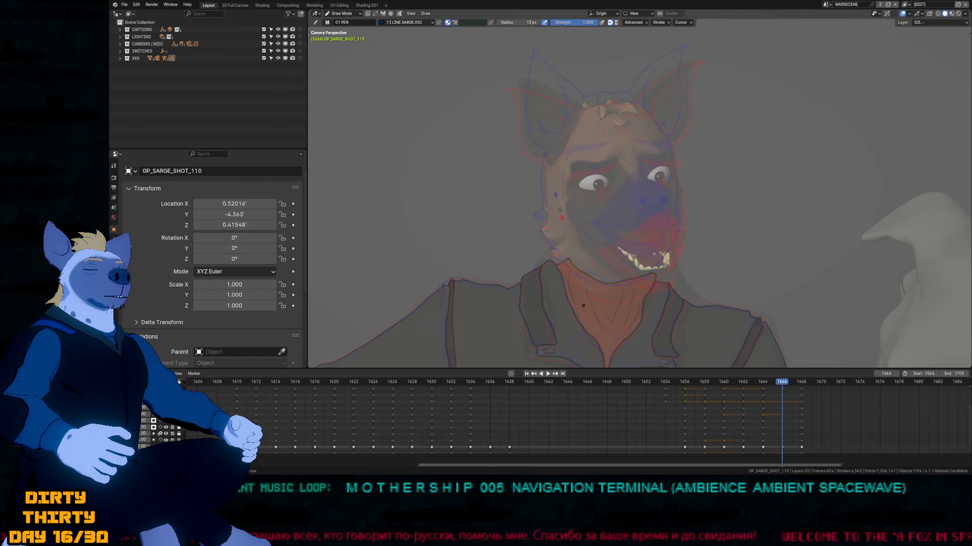
{"action": "scroll", "coordinate": [590, 245], "scroll_direction": "up", "scroll_amount": 3}
{"action": "key", "text": "ctrl+space"}
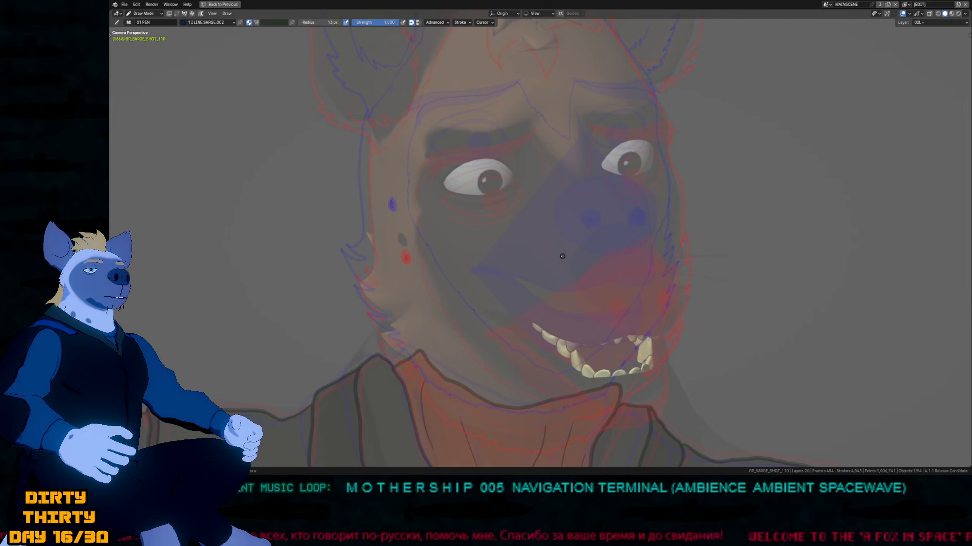
Draw the camera-left ear's outline with furry edges on frame 1666, between the onion-skinned neighbouring ears.
{"action": "scroll", "coordinate": [558, 255], "scroll_direction": "down", "scroll_amount": 3}
{"action": "middle_click_drag", "start_coordinate": [553, 244], "coordinate": [657, 382], "text": "shift"}
{"action": "mouse_move", "coordinate": [654, 209]}
{"action": "left_mouse_down"}
{"action": "mouse_move", "coordinate": [531, 143]}
{"action": "mouse_move", "coordinate": [534, 244]}
{"action": "mouse_move", "coordinate": [584, 320]}
{"action": "left_mouse_up"}
{"action": "key", "text": "f"}
{"action": "key", "text": "Escape"}
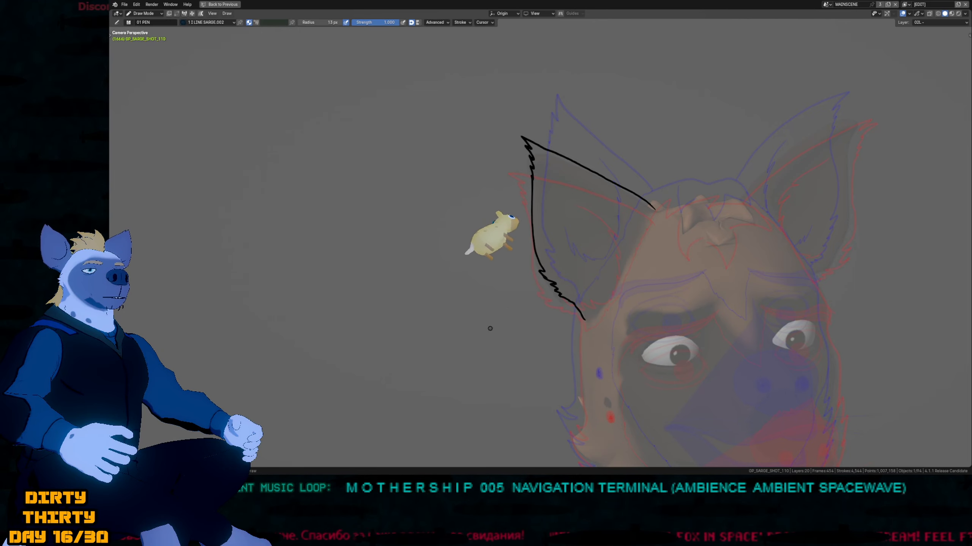
Reshape and smooth the fur tufts along the lower outer edge of the camera-left ear's outline.
{"action": "scroll", "coordinate": [546, 288], "scroll_direction": "up", "scroll_amount": 6}
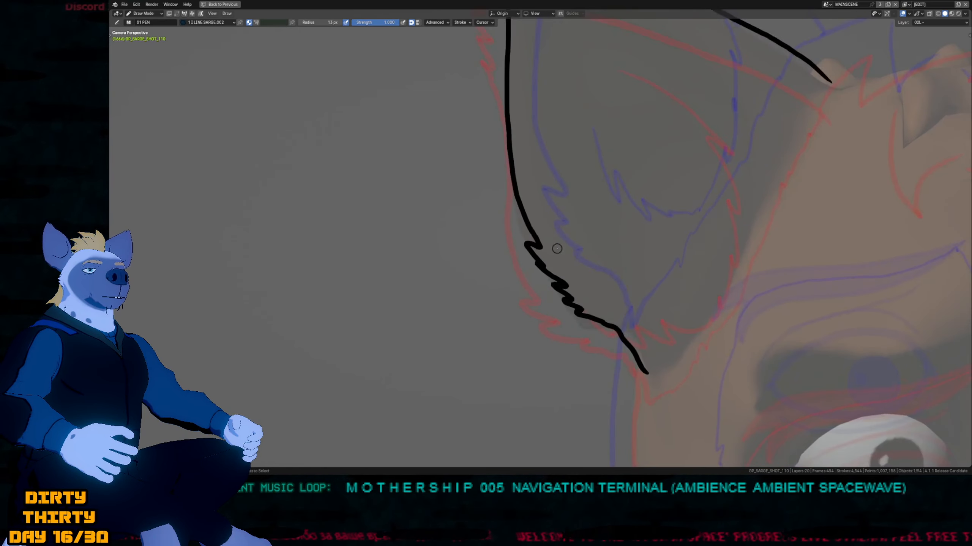
{"action": "mouse_move", "coordinate": [540, 255]}
{"action": "left_mouse_down"}
{"action": "mouse_move", "coordinate": [542, 265]}
{"action": "mouse_move", "coordinate": [546, 257]}
{"action": "left_mouse_up"}
{"action": "scroll", "coordinate": [562, 249], "scroll_direction": "down", "scroll_amount": 5}
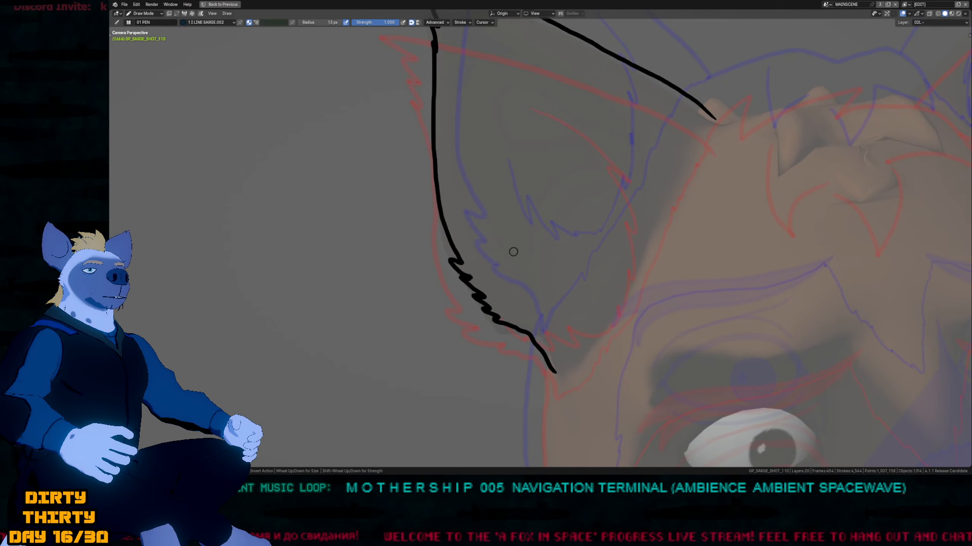
{"action": "left_click_drag", "start_coordinate": [451, 261], "coordinate": [493, 316]}
{"action": "left_click_drag", "start_coordinate": [455, 252], "coordinate": [497, 275]}
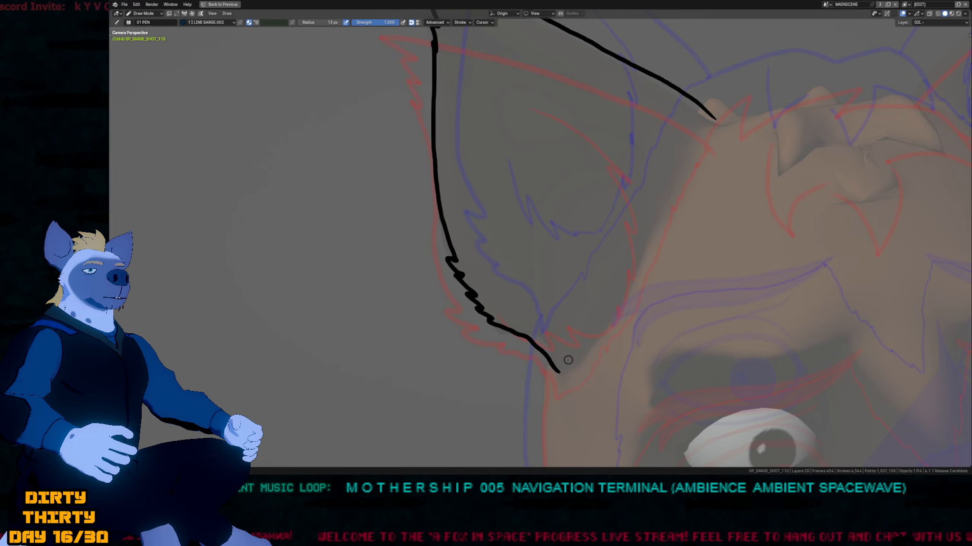
Draw the inner edge of the camera-left ear with small fur tufts, from the hairline down to the ear's lower tip.
{"action": "scroll", "coordinate": [596, 299], "scroll_direction": "down", "scroll_amount": 1}
{"action": "key", "text": "f"}
{"action": "key", "text": "Escape"}
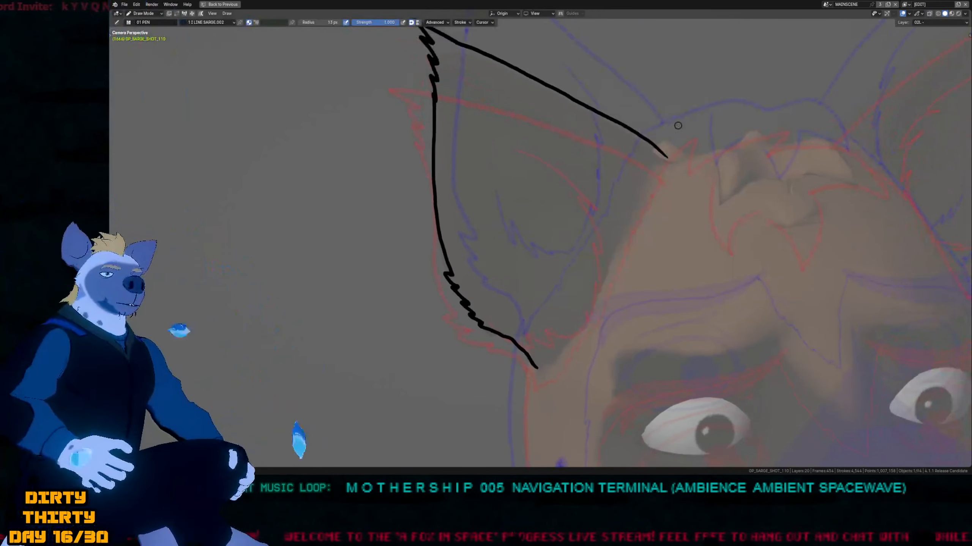
{"action": "middle_click_drag", "start_coordinate": [629, 211], "coordinate": [657, 196], "text": "shift"}
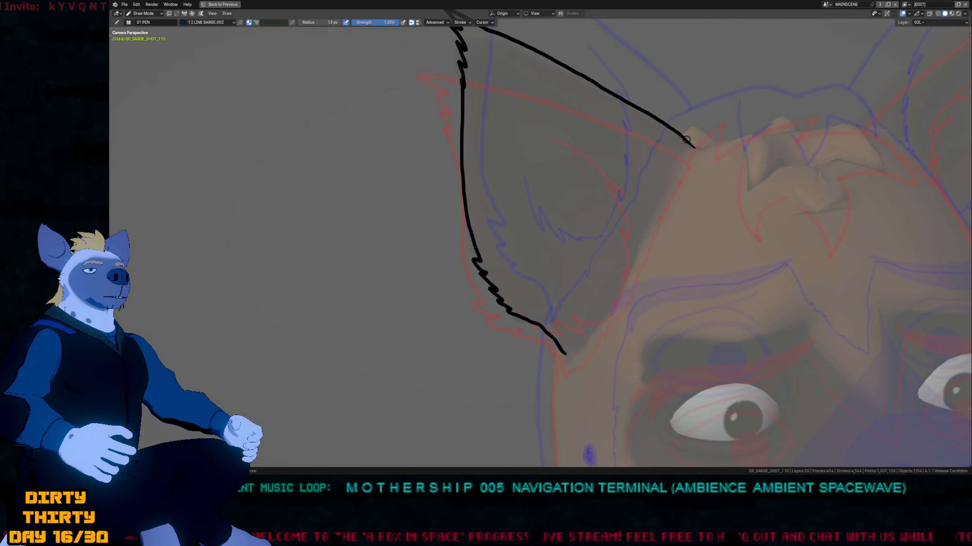
{"action": "left_click_drag", "start_coordinate": [678, 172], "coordinate": [651, 220]}
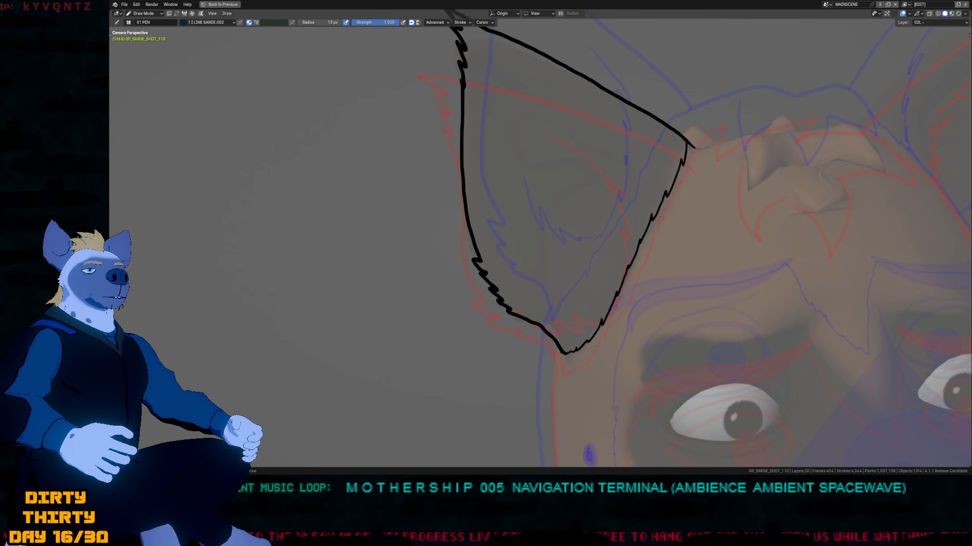
{"action": "key", "text": "f"}
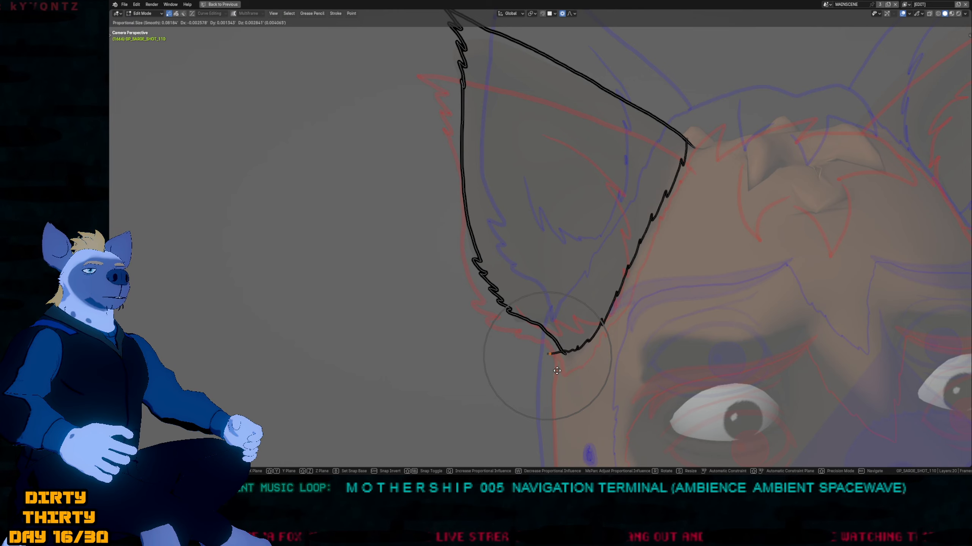
{"action": "key", "text": "Escape"}
Ink the camera-left side of the head from below the ear down through the jagged cheek fur to the neckerchief.
{"action": "mouse_move", "coordinate": [542, 362]}
{"action": "middle_mouse_down", "text": "shift"}
{"action": "mouse_move", "coordinate": [482, 252]}
{"action": "mouse_move", "coordinate": [481, 210]}
{"action": "mouse_move", "coordinate": [474, 236]}
{"action": "mouse_move", "coordinate": [478, 210]}
{"action": "middle_mouse_up", "text": "shift"}
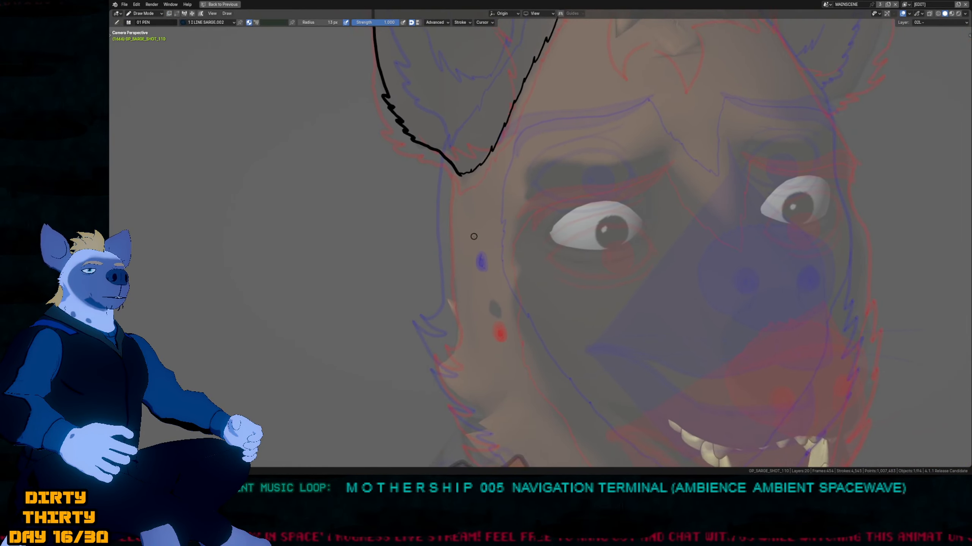
{"action": "key", "text": "f"}
{"action": "key", "text": "Escape"}
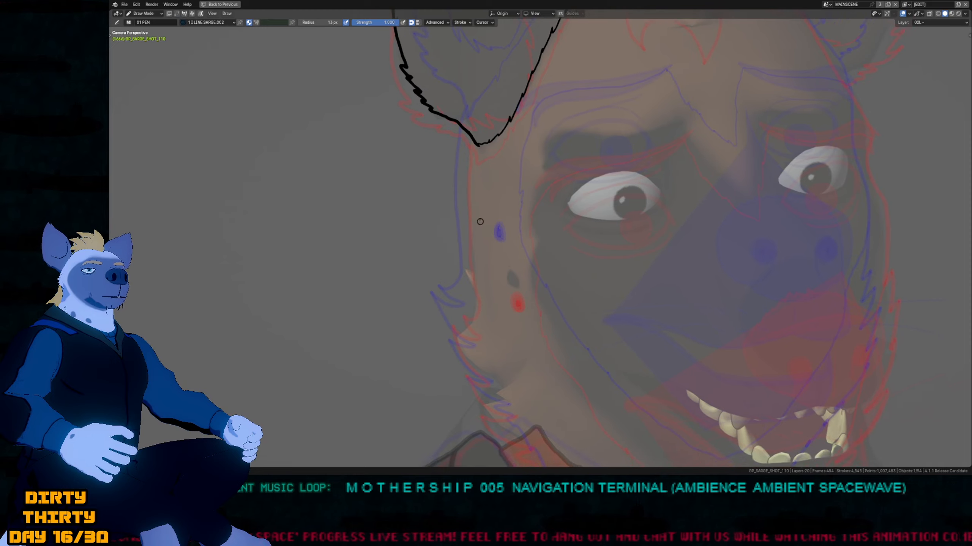
{"action": "middle_click_drag", "start_coordinate": [472, 152], "coordinate": [468, 118], "text": "shift"}
{"action": "key", "text": "f"}
{"action": "key", "text": "Escape"}
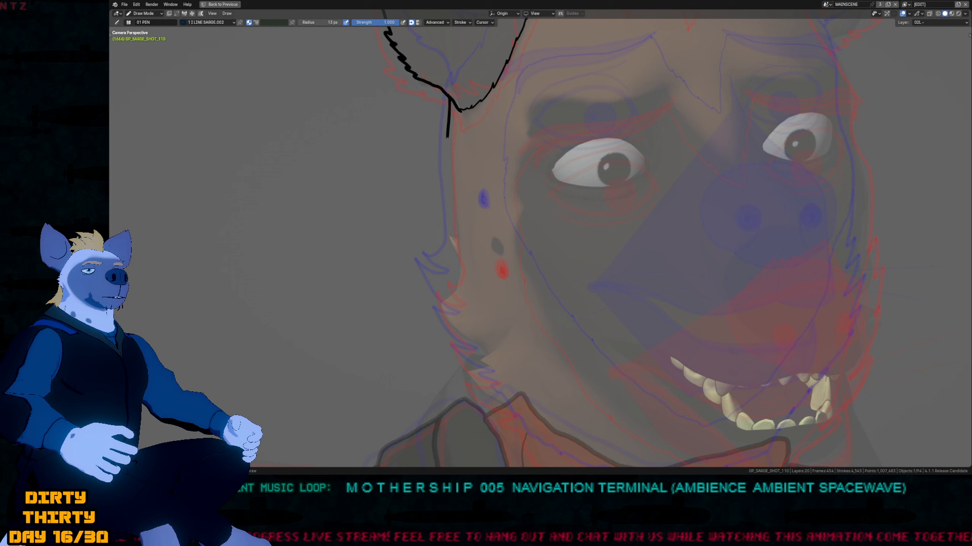
{"action": "mouse_move", "coordinate": [447, 136]}
{"action": "left_mouse_down"}
{"action": "mouse_move", "coordinate": [453, 251]}
{"action": "mouse_move", "coordinate": [423, 278]}
{"action": "mouse_move", "coordinate": [494, 381]}
{"action": "left_mouse_up"}
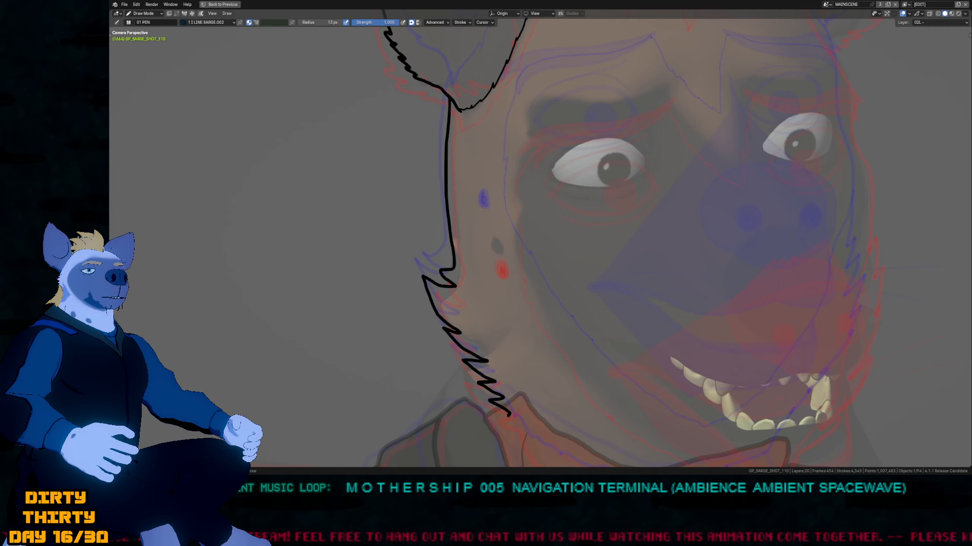
{"action": "left_click_drag", "start_coordinate": [509, 415], "coordinate": [524, 434]}
Draw the camera-right cheek fur and the chin line across the neckerchief to the opposite cheek, and smooth the chin line.
{"action": "middle_click_drag", "start_coordinate": [684, 398], "coordinate": [557, 248], "text": "shift"}
{"action": "middle_click_drag", "start_coordinate": [638, 257], "coordinate": [588, 278], "text": "shift"}
{"action": "scroll", "coordinate": [686, 195], "scroll_direction": "down", "scroll_amount": 1}
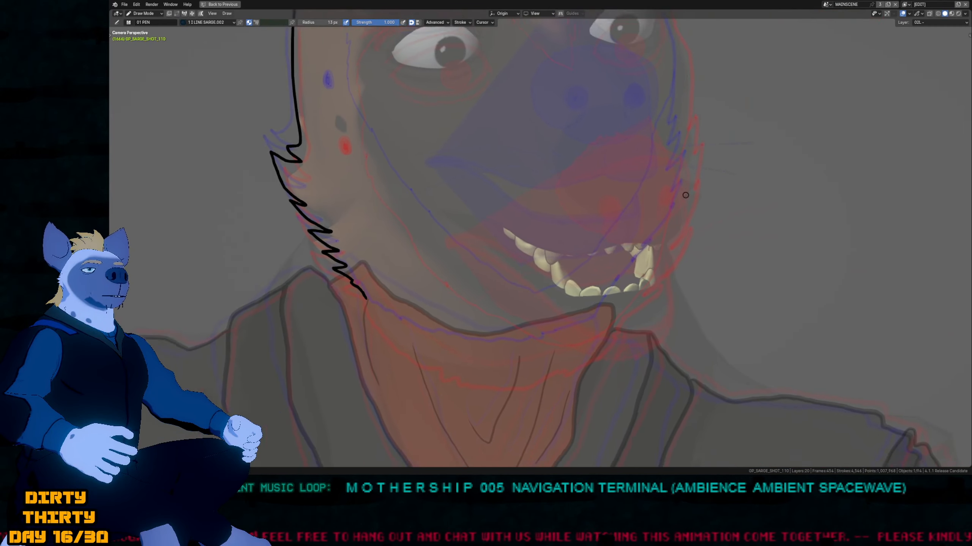
{"action": "middle_click_drag", "start_coordinate": [685, 195], "coordinate": [688, 174], "text": "ctrl"}
{"action": "middle_click_drag", "start_coordinate": [690, 139], "coordinate": [686, 168], "text": "shift"}
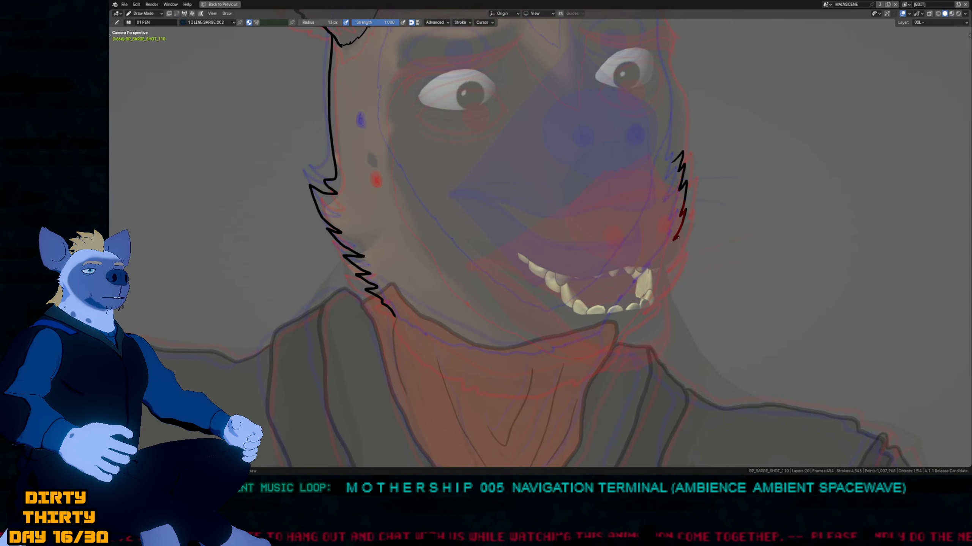
{"action": "left_click_drag", "start_coordinate": [638, 295], "coordinate": [623, 316]}
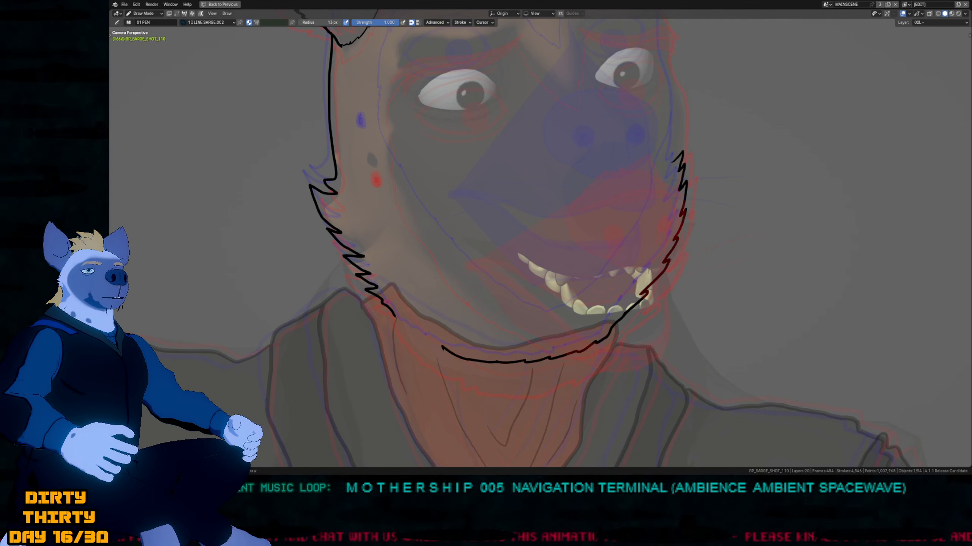
{"action": "mouse_move", "coordinate": [568, 249]}
{"action": "middle_mouse_down", "text": "shift"}
{"action": "mouse_move", "coordinate": [555, 272]}
{"action": "mouse_move", "coordinate": [548, 247]}
{"action": "middle_mouse_up", "text": "shift"}
{"action": "key", "text": "f"}
{"action": "left_click", "coordinate": [680, 331]}
{"action": "left_click_drag", "start_coordinate": [560, 362], "coordinate": [562, 347], "text": "shift"}
{"action": "left_click_drag", "start_coordinate": [405, 377], "coordinate": [406, 368], "text": "shift"}
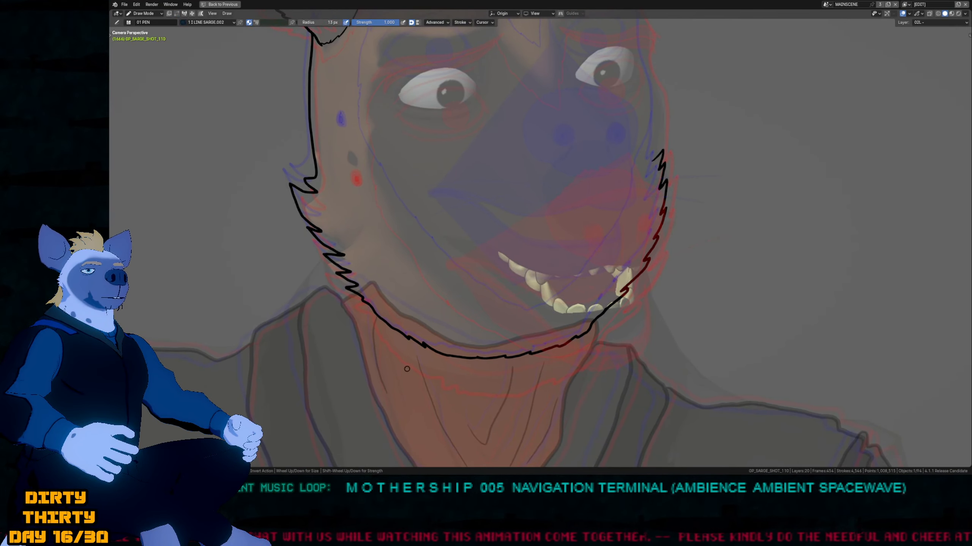
{"action": "left_click_drag", "start_coordinate": [353, 327], "coordinate": [356, 319], "text": "shift"}
Ink the camera-right side of the head between the ear and the cheek fur, and turn off onion skinning.
{"action": "mouse_move", "coordinate": [526, 214]}
{"action": "middle_mouse_down", "text": "shift"}
{"action": "mouse_move", "coordinate": [540, 260]}
{"action": "mouse_move", "coordinate": [509, 283]}
{"action": "mouse_move", "coordinate": [486, 367]}
{"action": "middle_mouse_up", "text": "shift"}
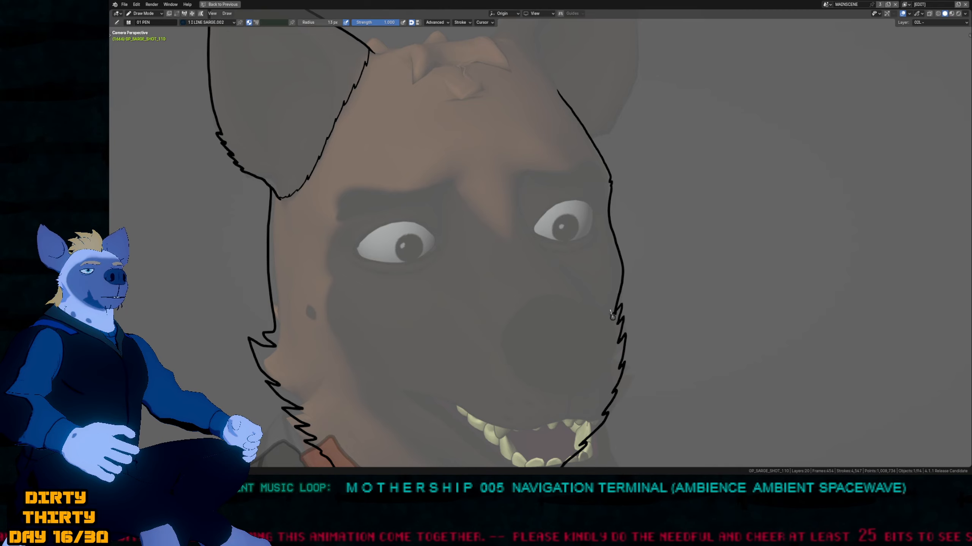
{"action": "mouse_move", "coordinate": [583, 346]}
{"action": "middle_mouse_down", "text": "shift"}
{"action": "mouse_move", "coordinate": [631, 268]}
{"action": "mouse_move", "coordinate": [704, 268]}
{"action": "mouse_move", "coordinate": [596, 169]}
{"action": "mouse_move", "coordinate": [625, 167]}
{"action": "middle_mouse_up", "text": "shift"}
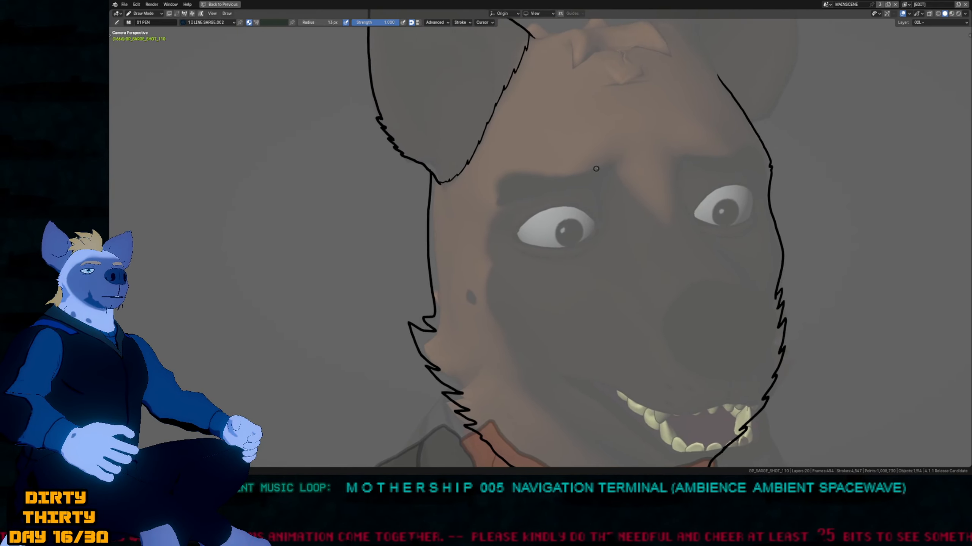
Draw both eyebrows above the eyes as filled shapes with the BLACKFILL.003 material.
{"action": "key", "text": "u"}
{"action": "left_click", "coordinate": [637, 157]}
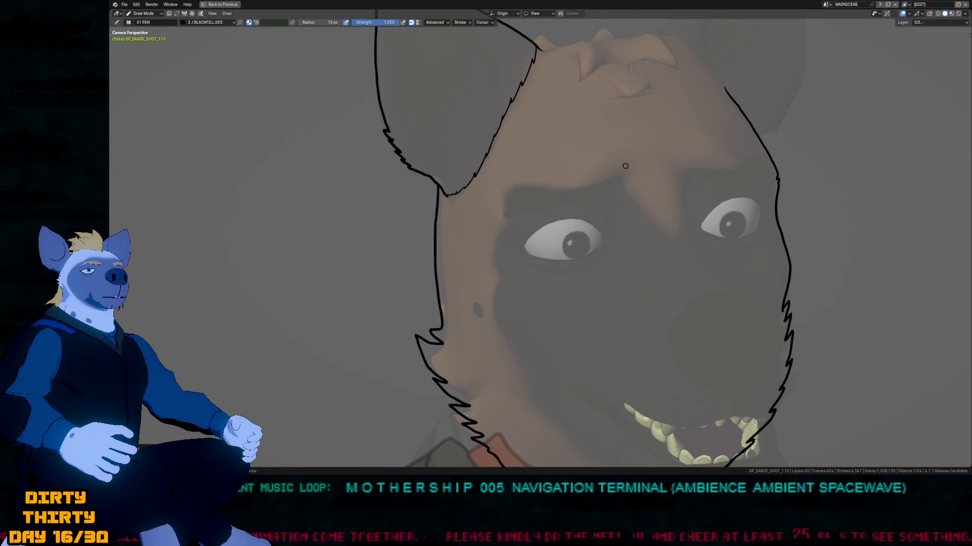
{"action": "key", "text": "u"}
{"action": "left_click", "coordinate": [622, 174]}
{"action": "mouse_move", "coordinate": [610, 178]}
{"action": "left_mouse_down"}
{"action": "mouse_move", "coordinate": [509, 188]}
{"action": "mouse_move", "coordinate": [498, 207]}
{"action": "mouse_move", "coordinate": [503, 225]}
{"action": "mouse_move", "coordinate": [627, 172]}
{"action": "left_mouse_up"}
{"action": "middle_click_drag", "start_coordinate": [695, 182], "coordinate": [540, 185], "text": "shift"}
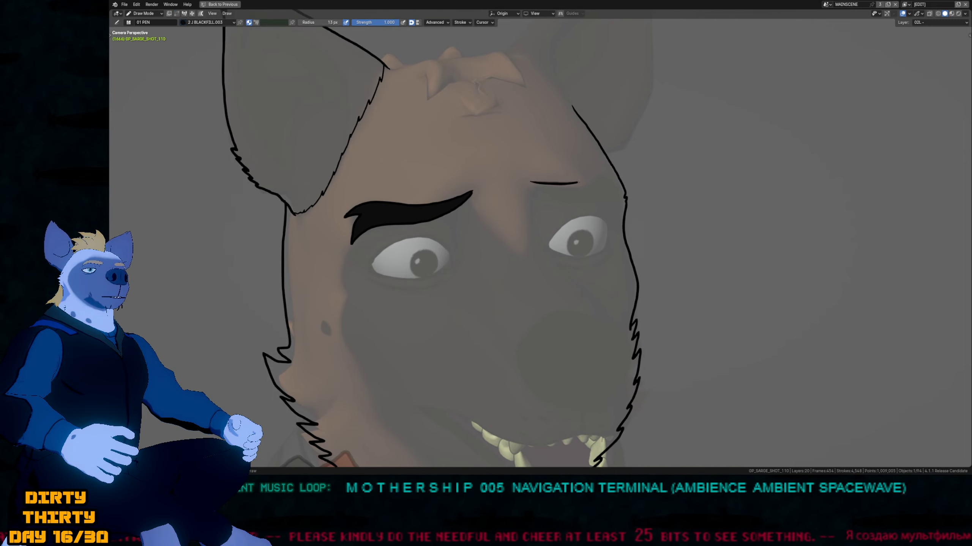
{"action": "mouse_move", "coordinate": [579, 183]}
{"action": "left_mouse_down"}
{"action": "mouse_move", "coordinate": [608, 175]}
{"action": "mouse_move", "coordinate": [632, 186]}
{"action": "mouse_move", "coordinate": [627, 204]}
{"action": "mouse_move", "coordinate": [529, 182]}
{"action": "left_mouse_up"}
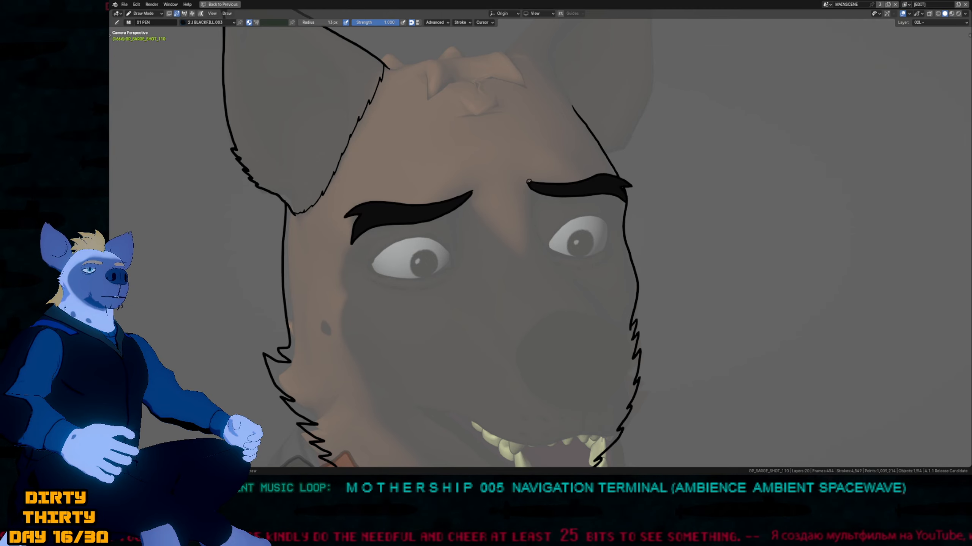
{"action": "key", "text": "f"}
{"action": "key", "text": "Escape"}
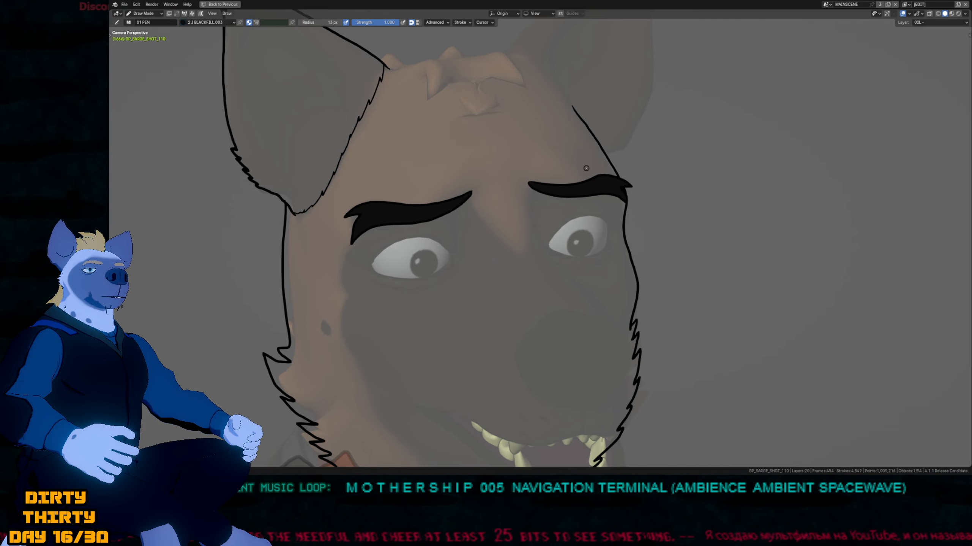
Move the two filled eyebrow strokes to layer 03L.
{"action": "key", "text": "Tab"}
{"action": "key", "text": "a"}
{"action": "key", "text": "m"}
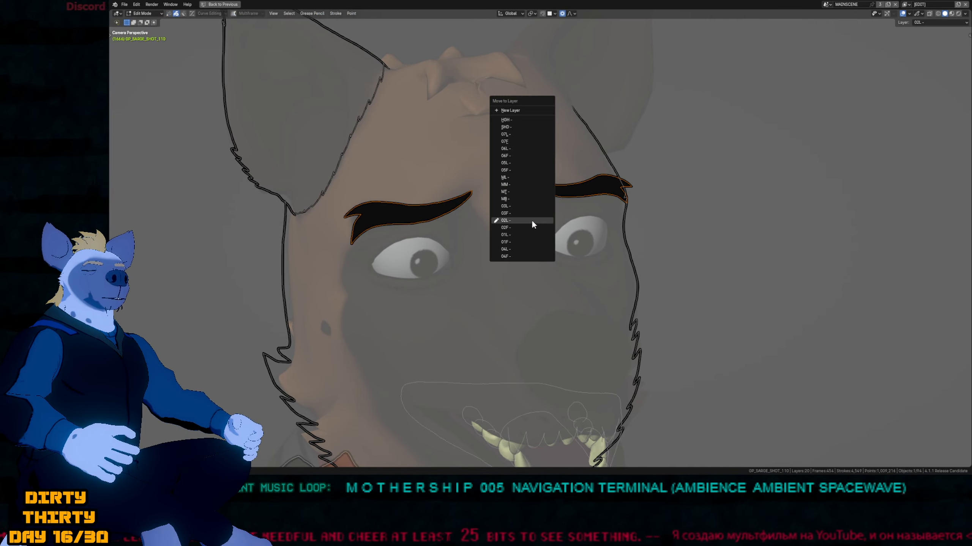
{"action": "left_click", "coordinate": [528, 206]}
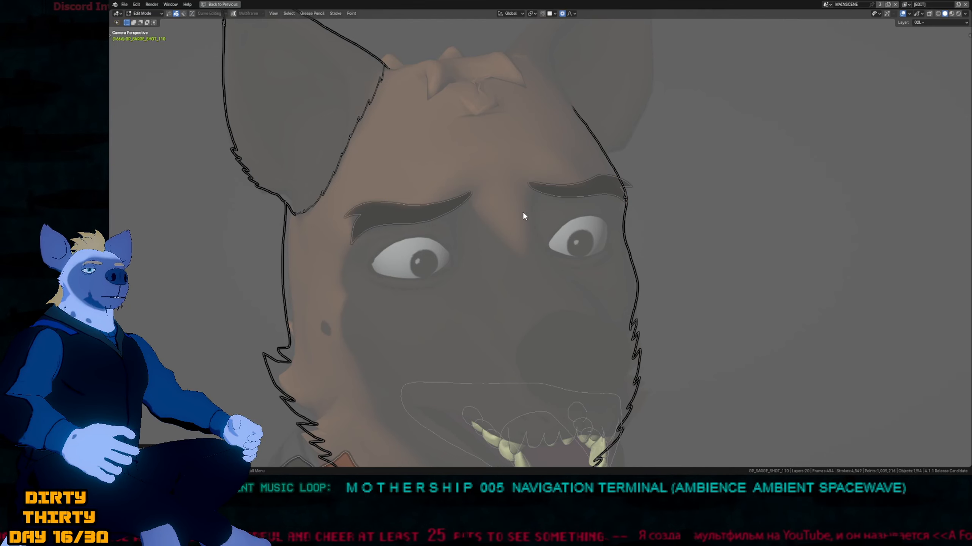
Replace the eyebrows on frame 1666's EYES layer with the neighbouring drawing's brow and eye lines, raised to fit the eyes.
{"action": "mouse_move", "coordinate": [497, 234]}
{"action": "middle_mouse_down", "text": "shift"}
{"action": "mouse_move", "coordinate": [556, 198]}
{"action": "mouse_move", "coordinate": [613, 131]}
{"action": "middle_mouse_up", "text": "shift"}
{"action": "key", "text": "Tab"}
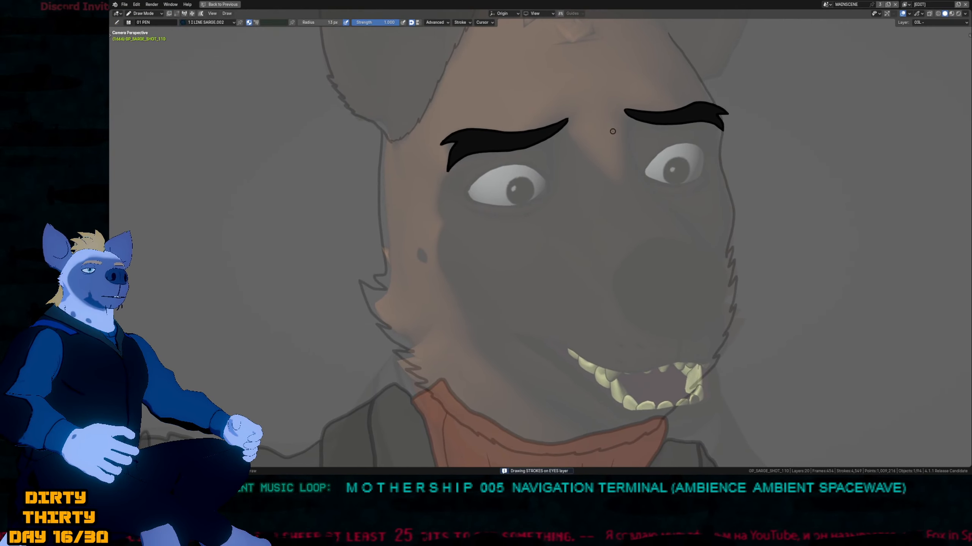
{"action": "mouse_move", "coordinate": [493, 220]}
{"action": "middle_mouse_down", "text": "shift"}
{"action": "mouse_move", "coordinate": [478, 183]}
{"action": "mouse_move", "coordinate": [454, 175]}
{"action": "mouse_move", "coordinate": [469, 168]}
{"action": "middle_mouse_up", "text": "shift"}
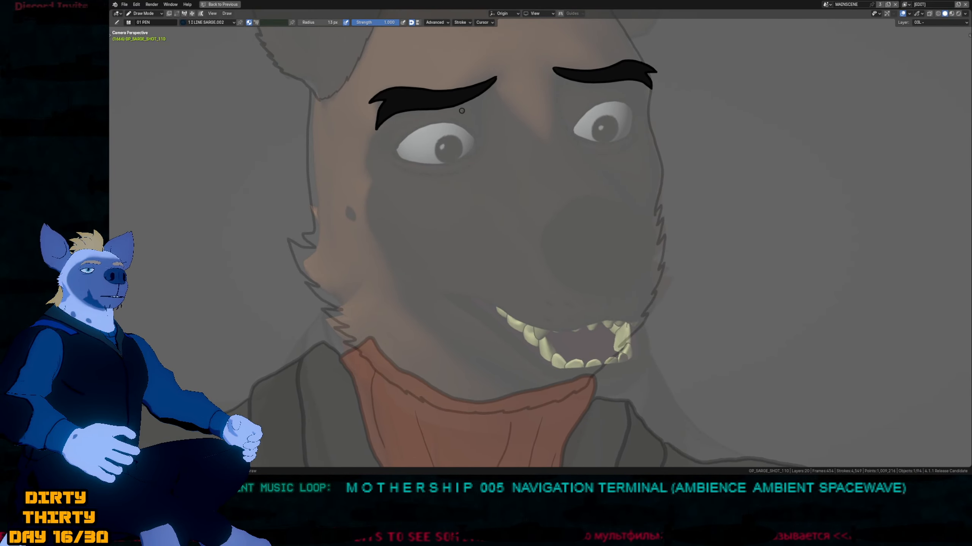
{"action": "middle_click_drag", "start_coordinate": [481, 129], "coordinate": [515, 169], "text": "shift"}
{"action": "key", "text": "Down"}
{"action": "key", "text": "Up"}
{"action": "key", "text": "Up"}
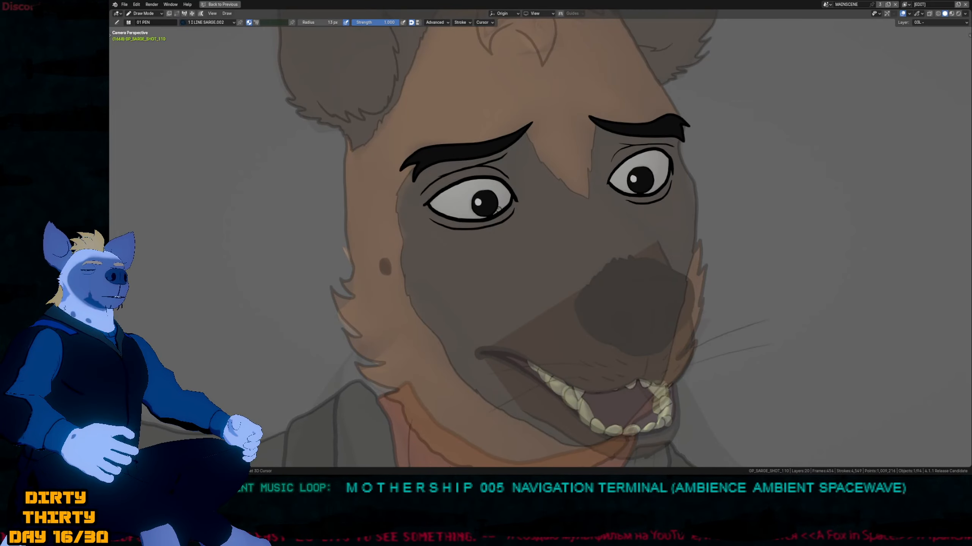
{"action": "key", "text": "Tab"}
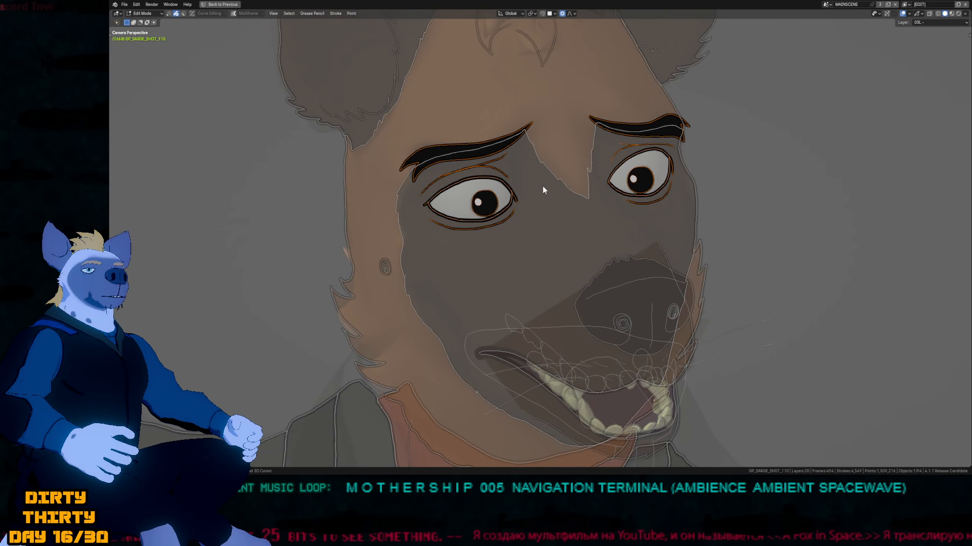
{"action": "key", "text": "Down"}
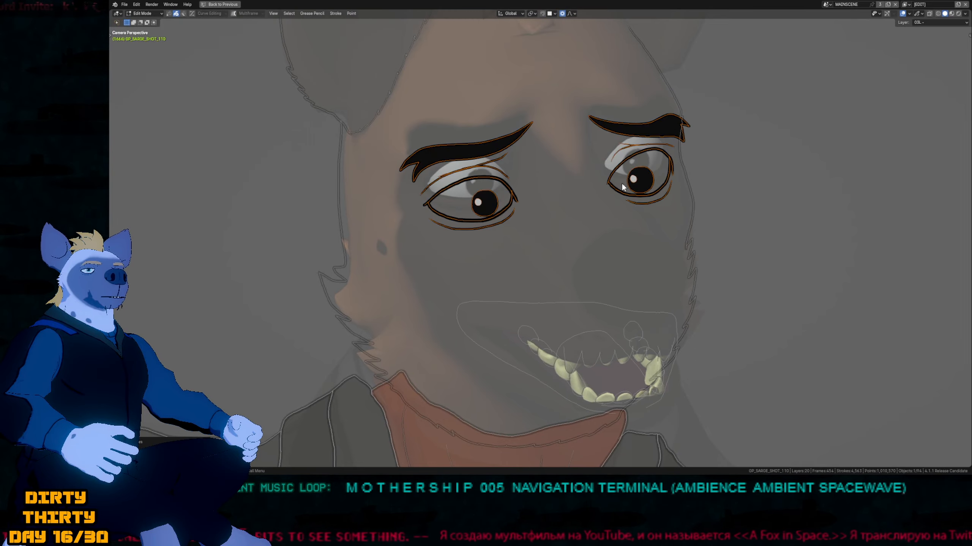
{"action": "key", "text": "Tab"}
{"action": "key", "text": "f"}
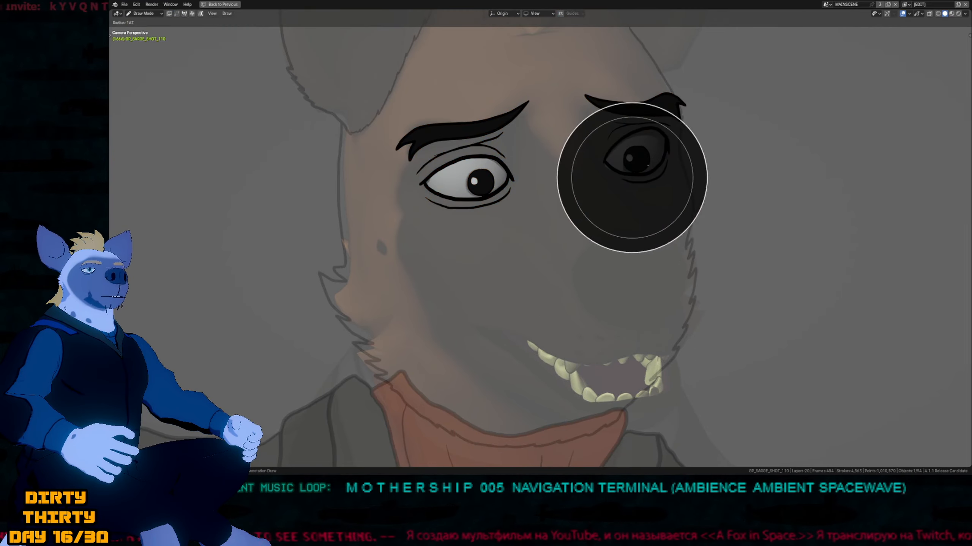
{"action": "key", "text": "Escape"}
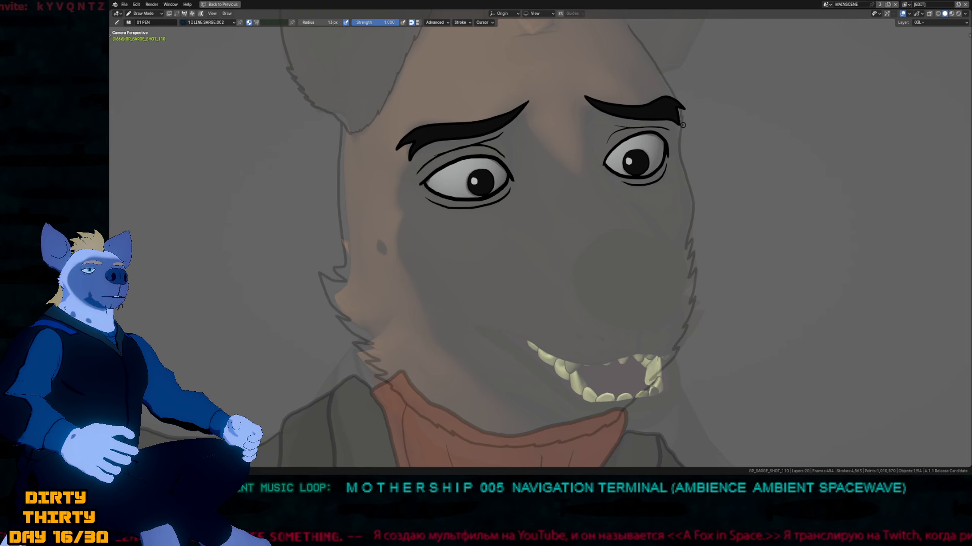
Refine the shape of the camera-right eyebrow above the eye on the EYES layer.
{"action": "middle_click_drag", "start_coordinate": [683, 125], "coordinate": [688, 163], "text": "shift"}
{"action": "key", "text": "f"}
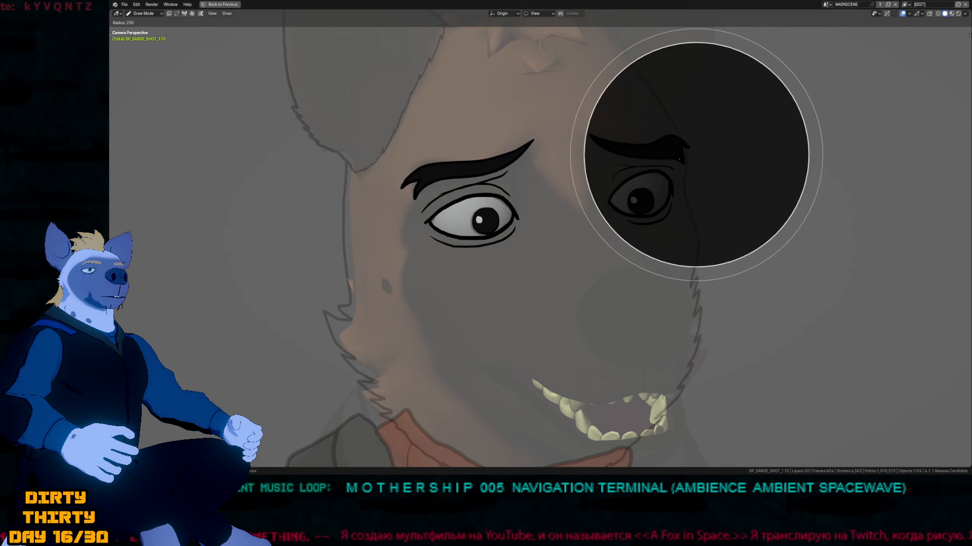
{"action": "key", "text": "Escape"}
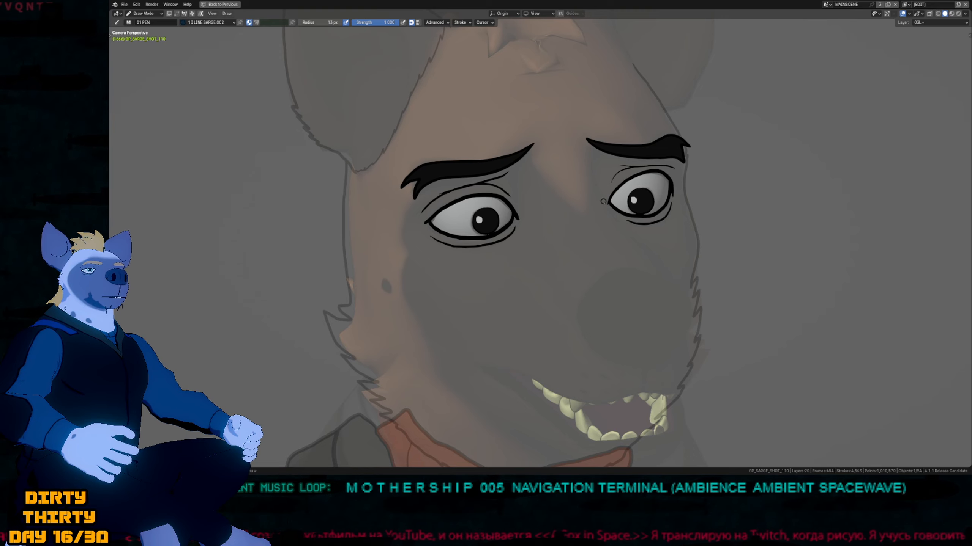
{"action": "mouse_move", "coordinate": [589, 212]}
{"action": "middle_mouse_down", "text": "shift"}
{"action": "mouse_move", "coordinate": [519, 186]}
{"action": "mouse_move", "coordinate": [578, 180]}
{"action": "mouse_move", "coordinate": [543, 147]}
{"action": "mouse_move", "coordinate": [490, 182]}
{"action": "middle_mouse_up", "text": "shift"}
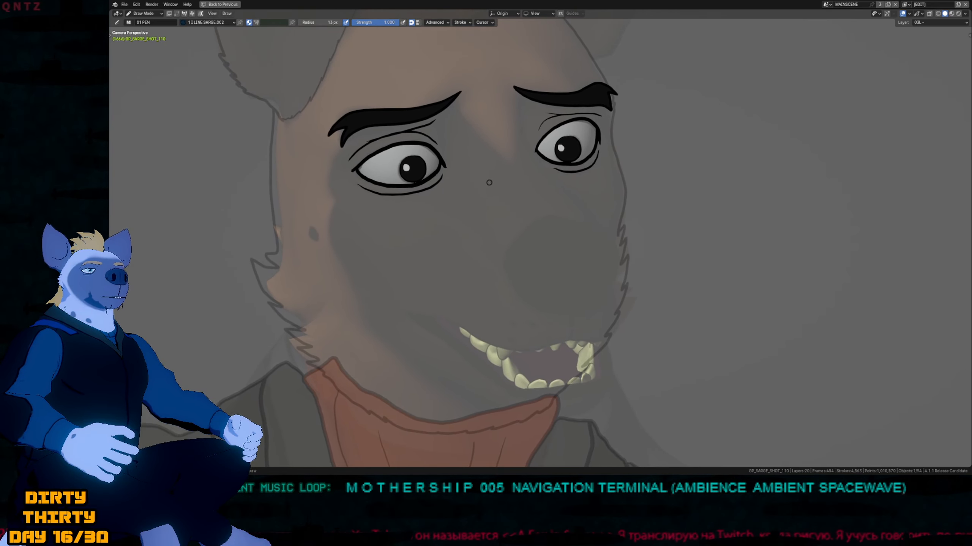
{"action": "mouse_move", "coordinate": [561, 176]}
{"action": "middle_mouse_down", "text": "shift"}
{"action": "mouse_move", "coordinate": [592, 164]}
{"action": "mouse_move", "coordinate": [553, 190]}
{"action": "middle_mouse_up", "text": "shift"}
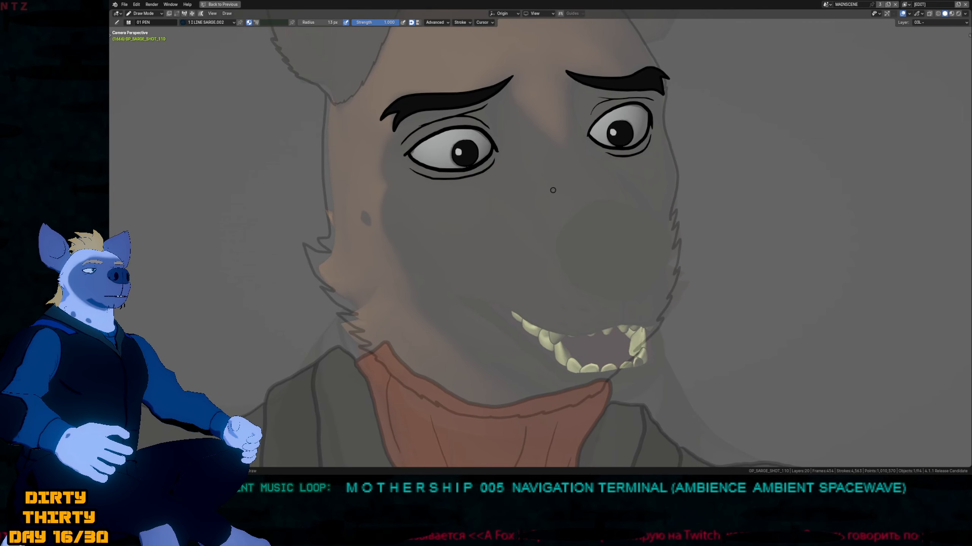
{"action": "mouse_move", "coordinate": [565, 245]}
{"action": "middle_mouse_down", "text": "shift"}
{"action": "mouse_move", "coordinate": [512, 217]}
{"action": "mouse_move", "coordinate": [507, 227]}
{"action": "mouse_move", "coordinate": [505, 211]}
{"action": "mouse_move", "coordinate": [501, 239]}
{"action": "middle_mouse_up", "text": "shift"}
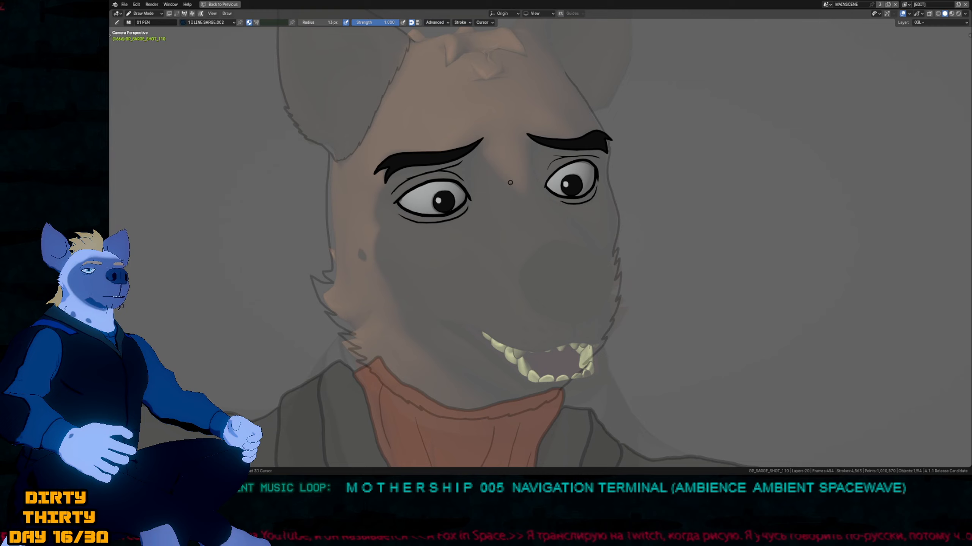
On the HEAD layer, ink the outline of the dark face mask, from the brows and forehead point down around the muzzle.
{"action": "key", "text": "Page_Up"}
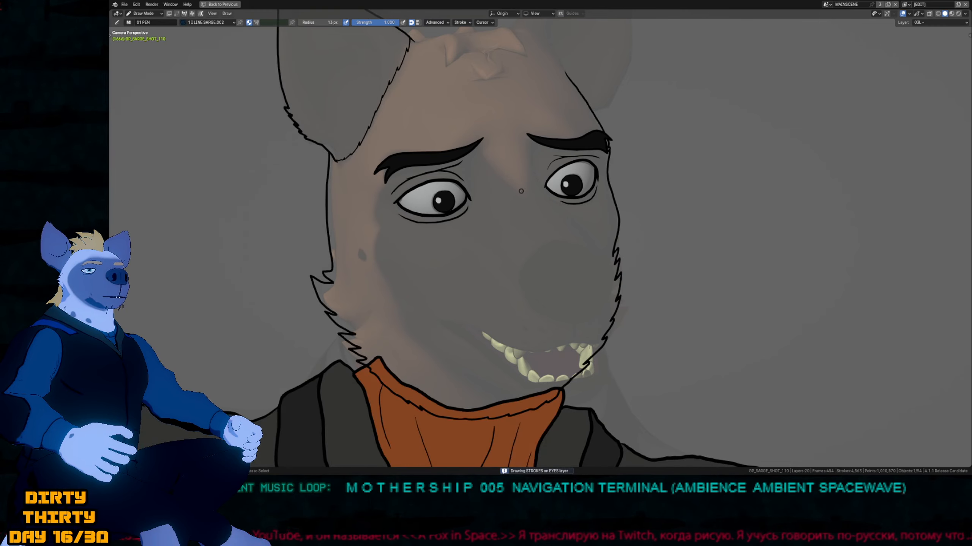
{"action": "mouse_move", "coordinate": [513, 153]}
{"action": "middle_mouse_down", "text": "shift"}
{"action": "mouse_move", "coordinate": [559, 142]}
{"action": "mouse_move", "coordinate": [535, 89]}
{"action": "middle_mouse_up", "text": "shift"}
{"action": "key", "text": "Page_Down"}
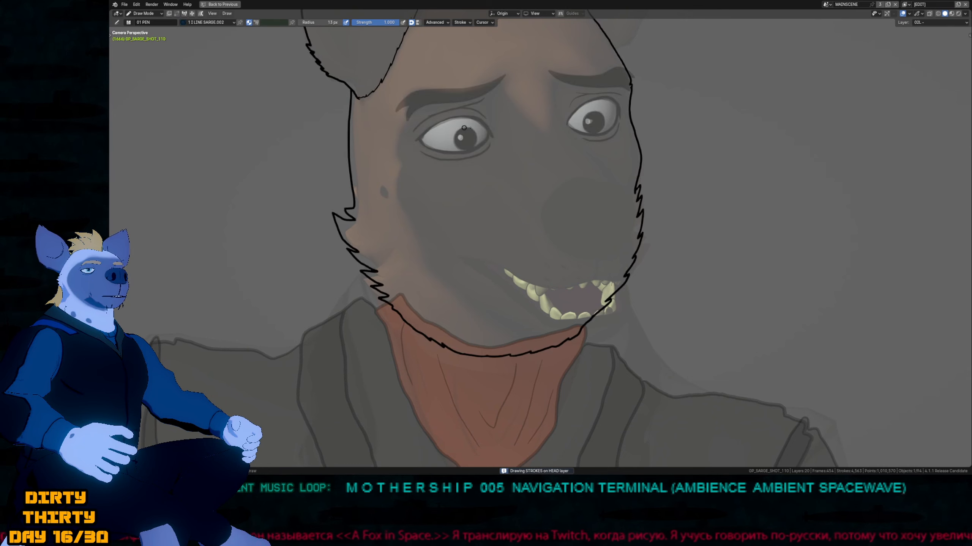
{"action": "middle_click_drag", "start_coordinate": [605, 91], "coordinate": [565, 148], "text": "shift"}
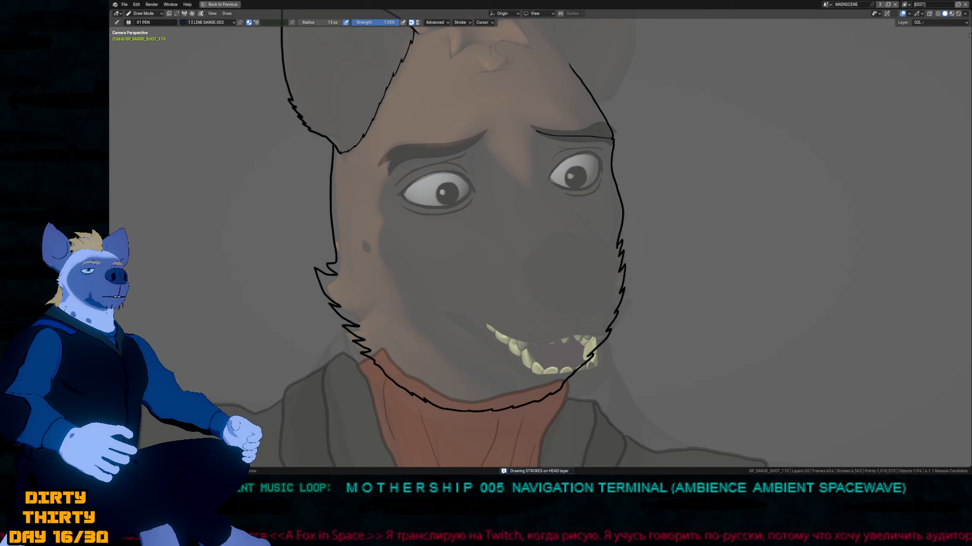
{"action": "mouse_move", "coordinate": [534, 144]}
{"action": "left_mouse_down"}
{"action": "mouse_move", "coordinate": [533, 157]}
{"action": "mouse_move", "coordinate": [483, 142]}
{"action": "left_mouse_up"}
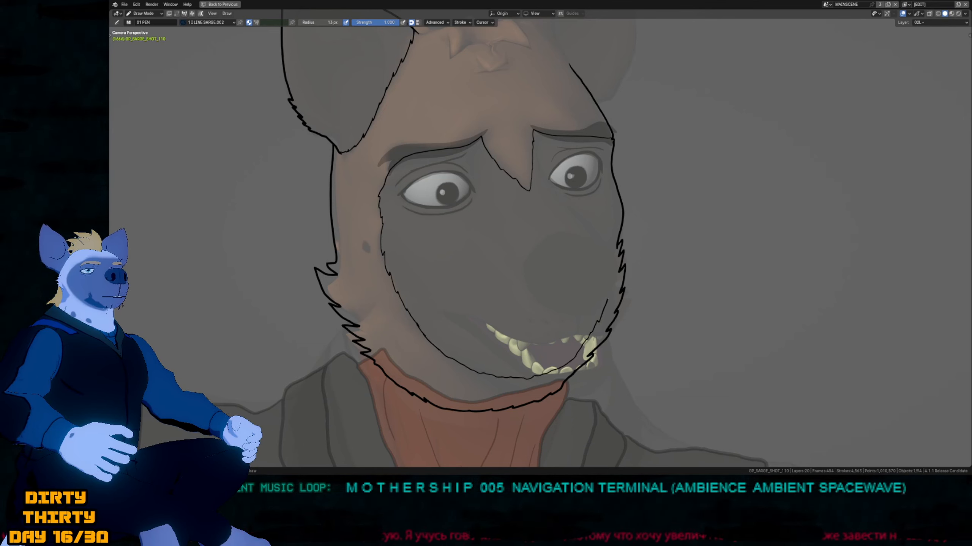
{"action": "key", "text": "ctrl+z"}
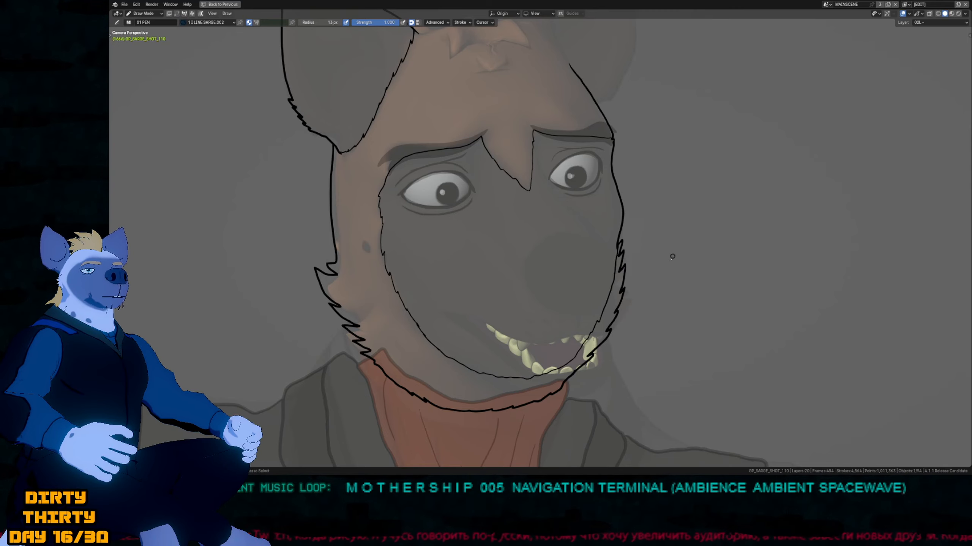
Draw a small solid oval spot on the cheek beside the face mask outline.
{"action": "scroll", "coordinate": [467, 189], "scroll_direction": "up", "scroll_amount": 4}
{"action": "mouse_move", "coordinate": [462, 214]}
{"action": "left_mouse_down"}
{"action": "mouse_move", "coordinate": [464, 243]}
{"action": "mouse_move", "coordinate": [460, 215]}
{"action": "left_mouse_up"}
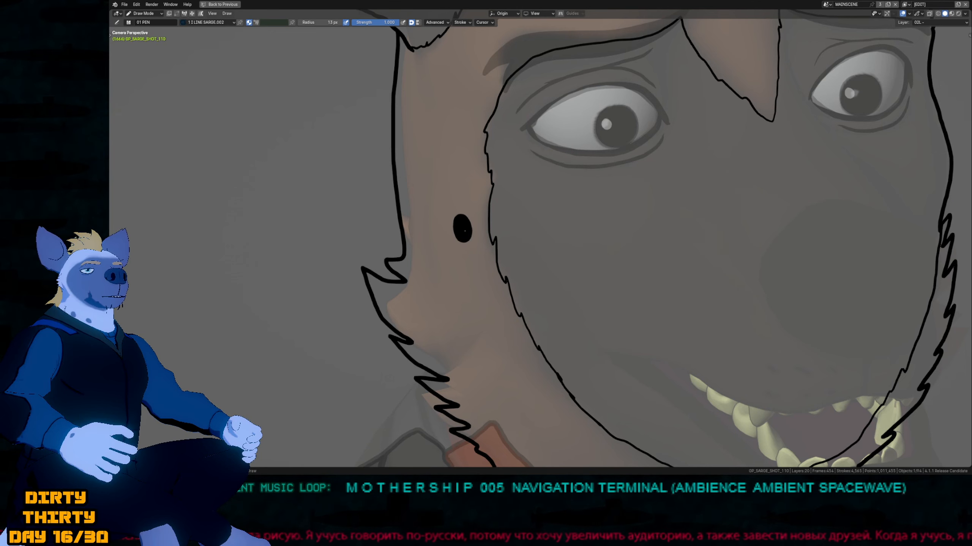
{"action": "key", "text": "f"}
{"action": "key", "text": "Escape"}
Smooth the cheek spot and the face mask line running down along the cheek and jaw.
{"action": "mouse_move", "coordinate": [457, 248]}
{"action": "left_mouse_down", "text": "shift"}
{"action": "mouse_move", "coordinate": [456, 217]}
{"action": "mouse_move", "coordinate": [458, 239]}
{"action": "mouse_move", "coordinate": [499, 202]}
{"action": "mouse_move", "coordinate": [500, 225]}
{"action": "mouse_move", "coordinate": [531, 273]}
{"action": "mouse_move", "coordinate": [484, 294]}
{"action": "mouse_move", "coordinate": [515, 282]}
{"action": "mouse_move", "coordinate": [536, 362]}
{"action": "mouse_move", "coordinate": [574, 390]}
{"action": "left_mouse_up", "text": "shift"}
{"action": "key", "text": "f"}
{"action": "left_click", "coordinate": [551, 269]}
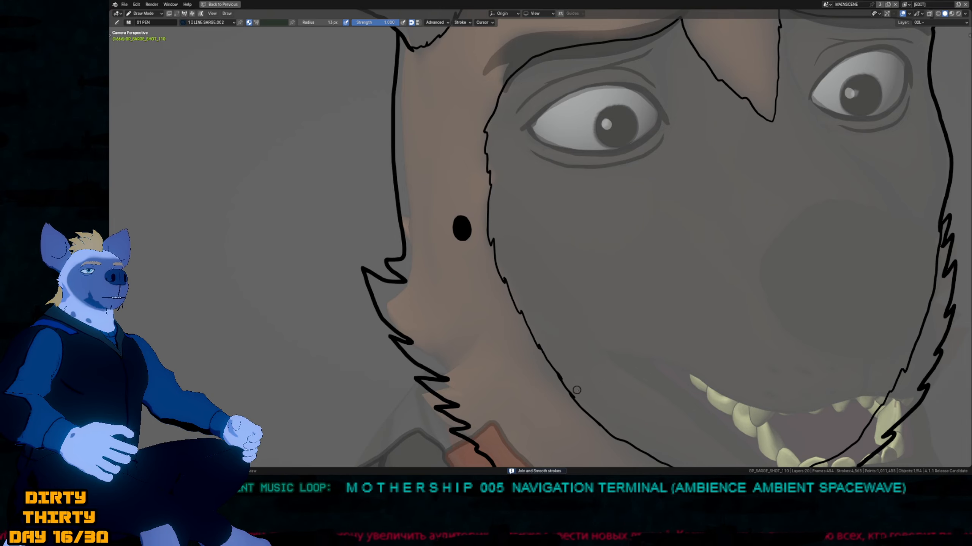
{"action": "middle_click_drag", "start_coordinate": [600, 383], "coordinate": [465, 255], "text": "shift"}
{"action": "scroll", "coordinate": [553, 229], "scroll_direction": "down", "scroll_amount": 2}
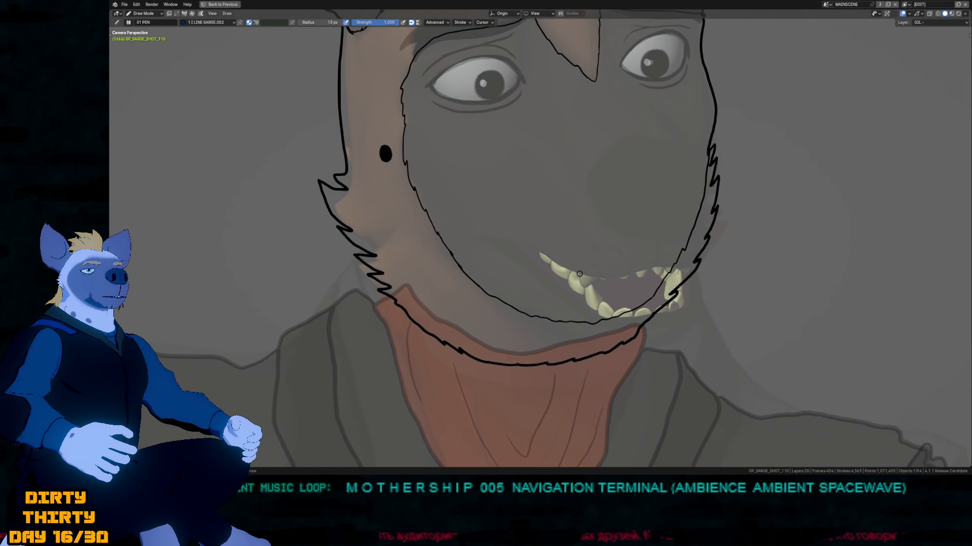
{"action": "key", "text": "f"}
{"action": "left_click", "coordinate": [574, 264]}
{"action": "mouse_move", "coordinate": [575, 264]}
{"action": "left_mouse_down", "text": "shift"}
{"action": "mouse_move", "coordinate": [569, 277]}
{"action": "mouse_move", "coordinate": [522, 274]}
{"action": "mouse_move", "coordinate": [574, 285]}
{"action": "mouse_move", "coordinate": [596, 310]}
{"action": "left_mouse_up", "text": "shift"}
{"action": "mouse_move", "coordinate": [528, 117]}
{"action": "middle_mouse_down", "text": "shift"}
{"action": "mouse_move", "coordinate": [601, 201]}
{"action": "mouse_move", "coordinate": [618, 261]}
{"action": "middle_mouse_up", "text": "shift"}
{"action": "key", "text": "f"}
{"action": "key", "text": "Escape"}
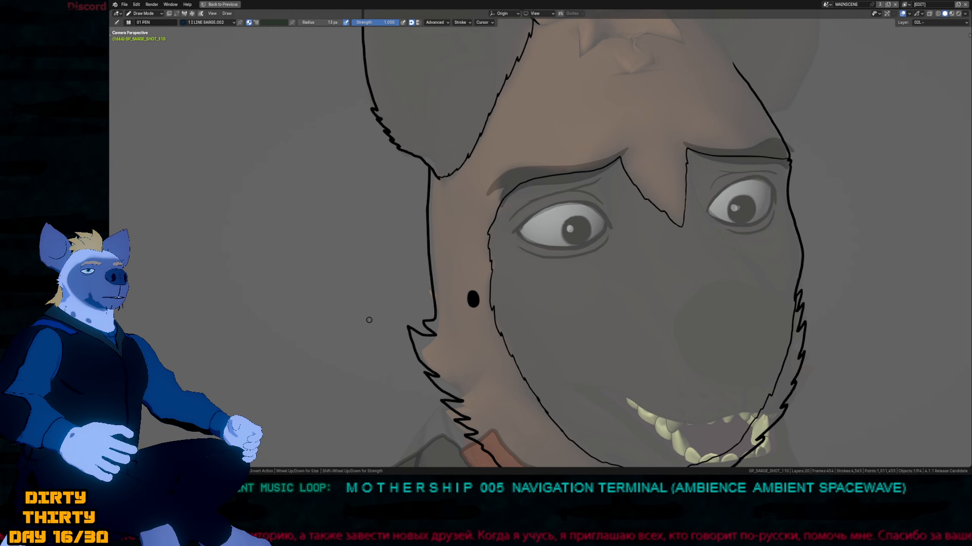
{"action": "mouse_move", "coordinate": [491, 323]}
{"action": "middle_mouse_down", "text": "shift"}
{"action": "mouse_move", "coordinate": [435, 279]}
{"action": "mouse_move", "coordinate": [410, 328]}
{"action": "mouse_move", "coordinate": [336, 322]}
{"action": "middle_mouse_up", "text": "shift"}
{"action": "middle_click_drag", "start_coordinate": [505, 227], "coordinate": [574, 294], "text": "shift"}
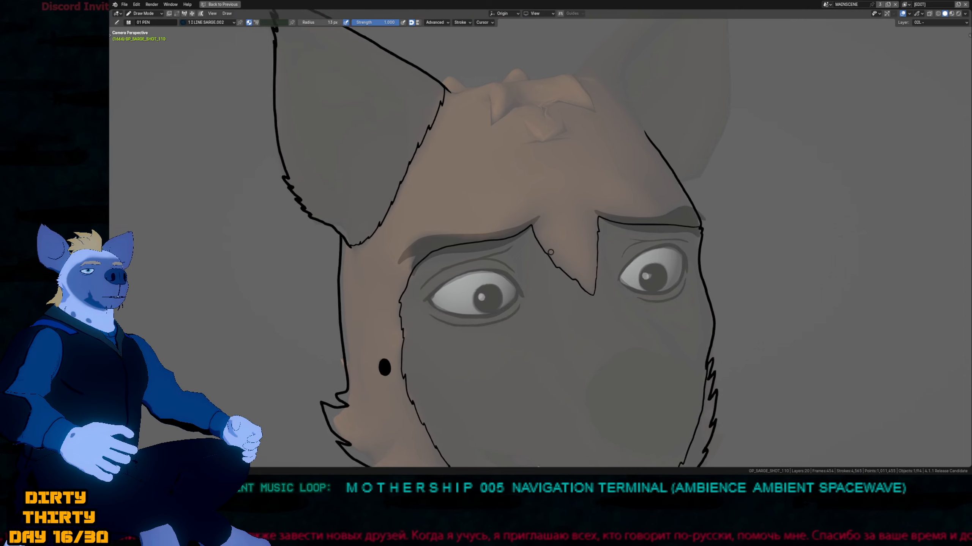
Redraw the lower edge of the pointed forehead tuft and touch up the line over the right-hand eye.
{"action": "key", "text": "f"}
{"action": "key", "text": "Escape"}
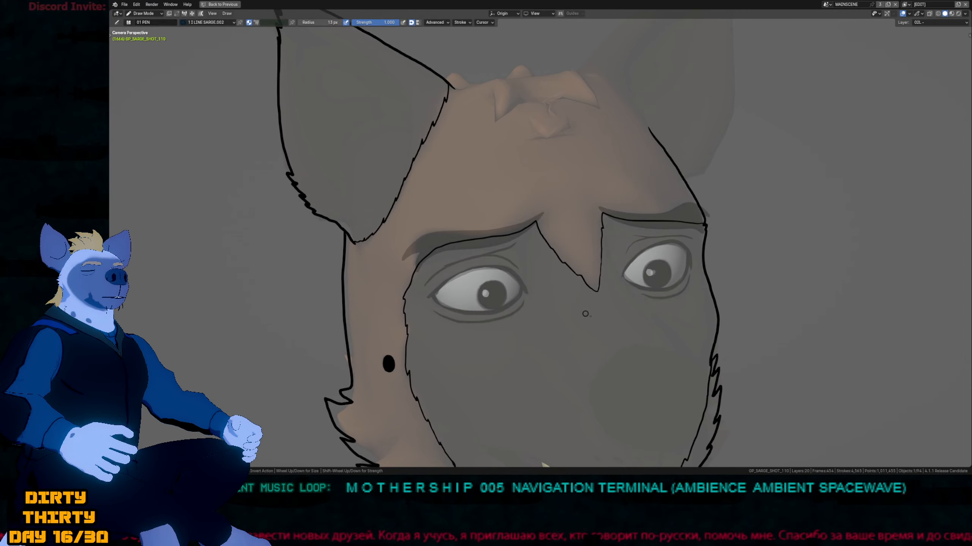
{"action": "left_click_drag", "start_coordinate": [536, 224], "coordinate": [604, 285]}
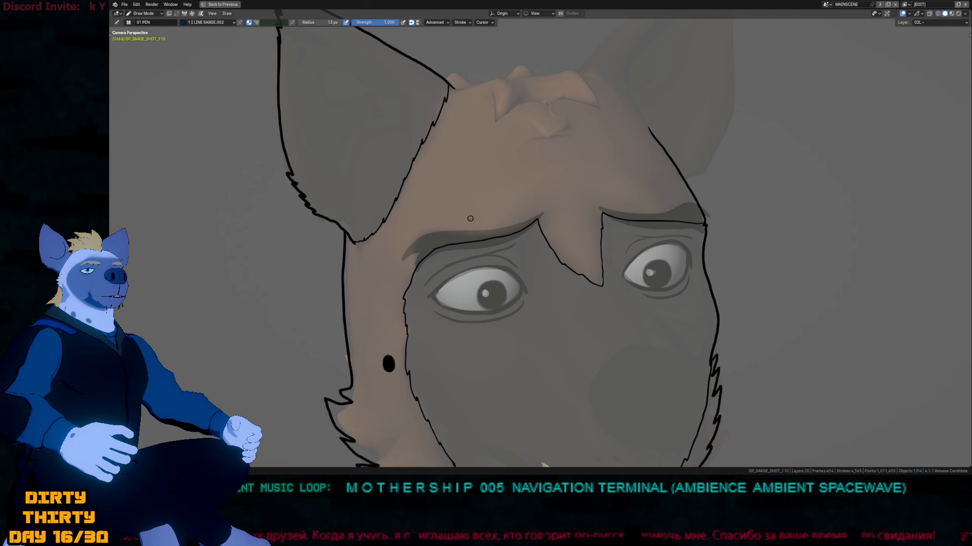
{"action": "middle_click_drag", "start_coordinate": [670, 211], "coordinate": [612, 209], "text": "shift"}
{"action": "key", "text": "f"}
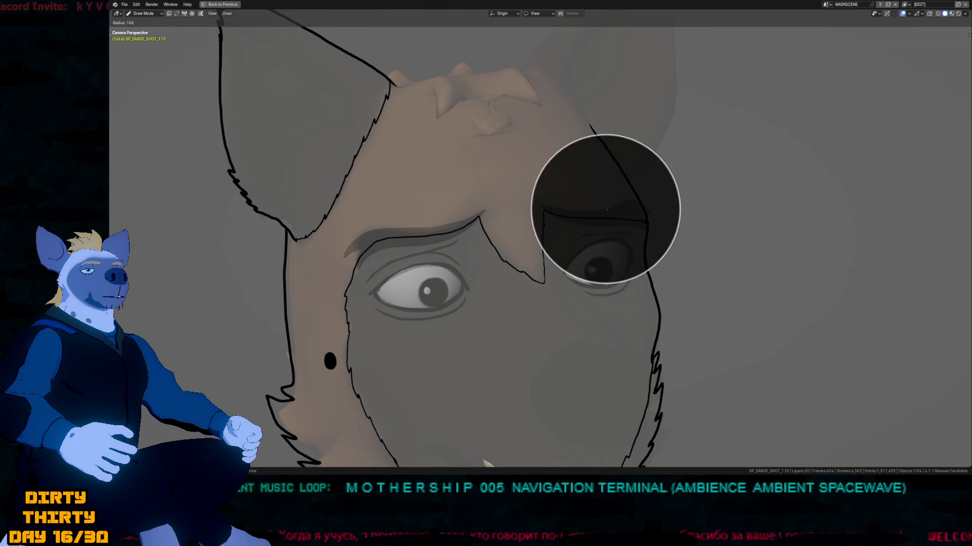
{"action": "key", "text": "Escape"}
{"action": "mouse_move", "coordinate": [612, 220]}
{"action": "left_mouse_down"}
{"action": "mouse_move", "coordinate": [542, 187]}
{"action": "mouse_move", "coordinate": [547, 218]}
{"action": "mouse_move", "coordinate": [644, 219]}
{"action": "left_mouse_up"}
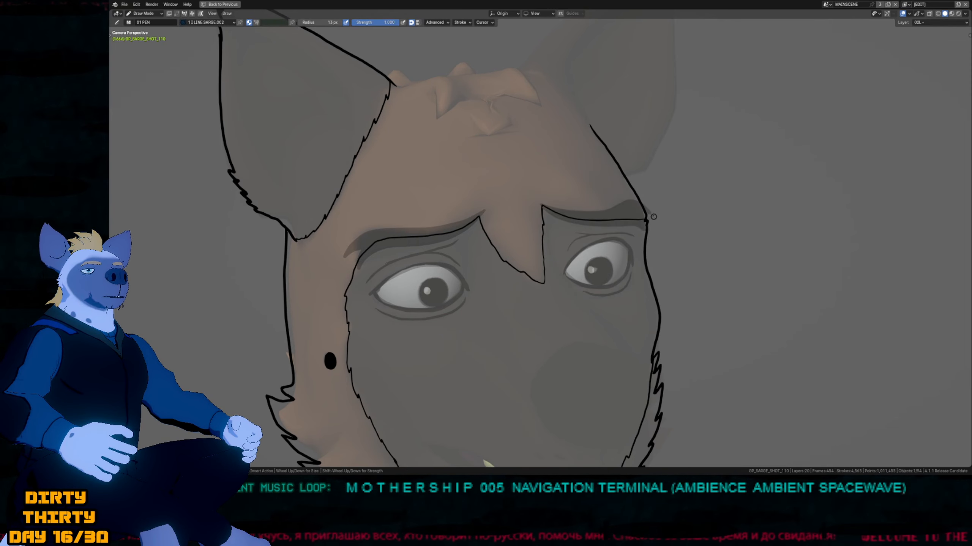
{"action": "left_click_drag", "start_coordinate": [628, 180], "coordinate": [644, 219]}
Ink the inner contour of the left-hand ear as a curved line with small jagged fur breaks.
{"action": "mouse_move", "coordinate": [480, 220]}
{"action": "middle_mouse_down", "text": "shift"}
{"action": "mouse_move", "coordinate": [501, 216]}
{"action": "mouse_move", "coordinate": [484, 226]}
{"action": "mouse_move", "coordinate": [482, 303]}
{"action": "mouse_move", "coordinate": [617, 307]}
{"action": "middle_mouse_up", "text": "shift"}
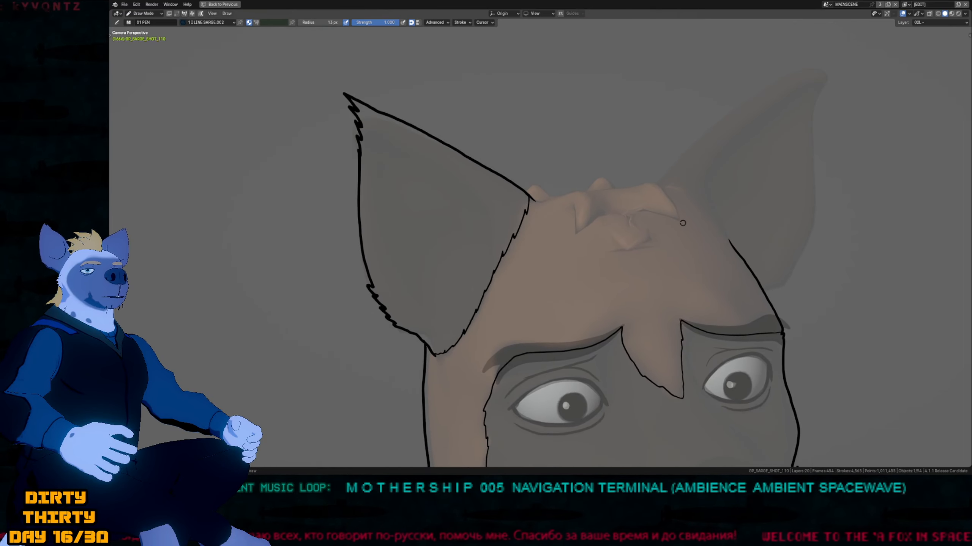
{"action": "left_click_drag", "start_coordinate": [426, 165], "coordinate": [472, 198]}
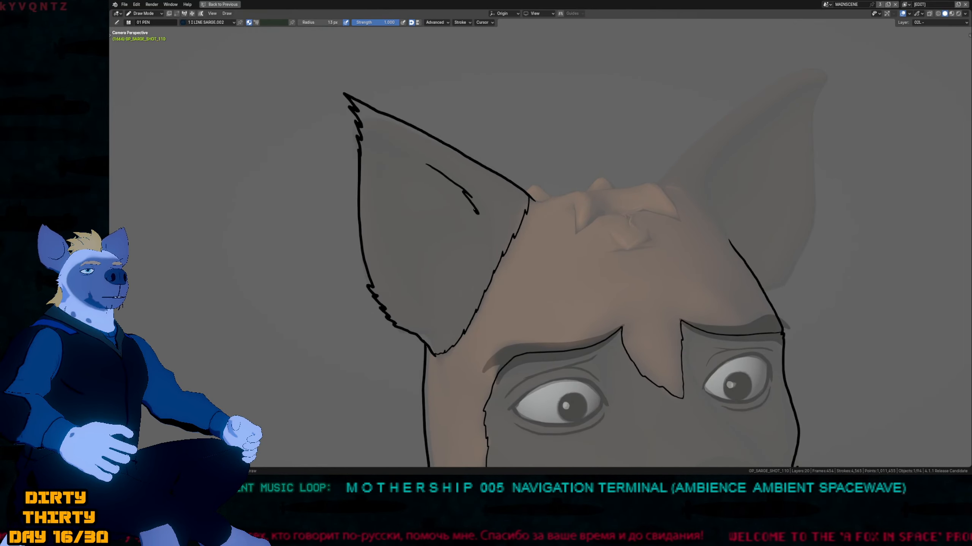
{"action": "mouse_move", "coordinate": [404, 295]}
{"action": "left_mouse_down"}
{"action": "mouse_move", "coordinate": [432, 314]}
{"action": "mouse_move", "coordinate": [469, 302]}
{"action": "mouse_move", "coordinate": [483, 277]}
{"action": "left_mouse_up"}
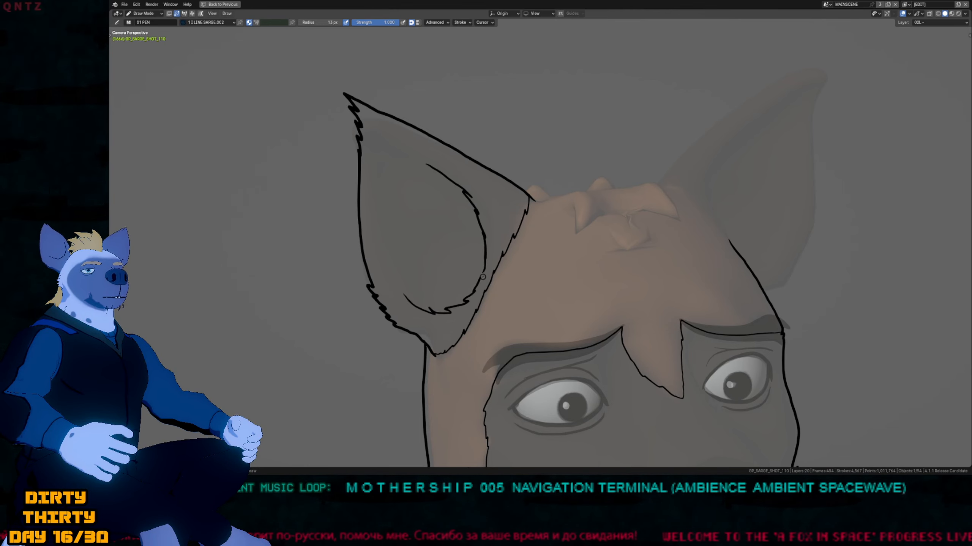
Ink the right-hand ear's furry outline and inner contour, trimming the line that overlaps the head.
{"action": "scroll", "coordinate": [566, 210], "scroll_direction": "right", "scroll_amount": 5}
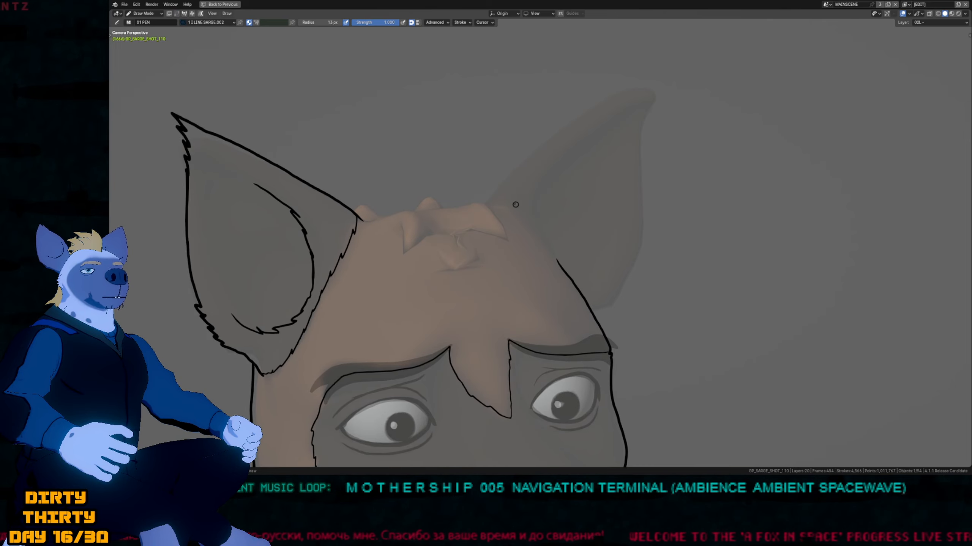
{"action": "middle_click_drag", "start_coordinate": [516, 205], "coordinate": [465, 222], "text": "shift"}
{"action": "mouse_move", "coordinate": [440, 234]}
{"action": "left_mouse_down"}
{"action": "mouse_move", "coordinate": [514, 169]}
{"action": "mouse_move", "coordinate": [614, 105]}
{"action": "left_mouse_up"}
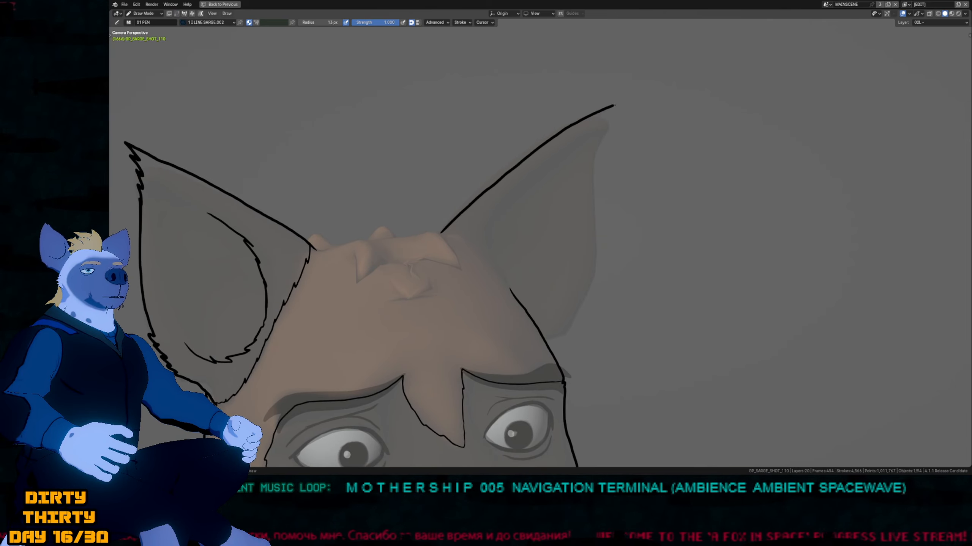
{"action": "left_click_drag", "start_coordinate": [601, 149], "coordinate": [587, 302]}
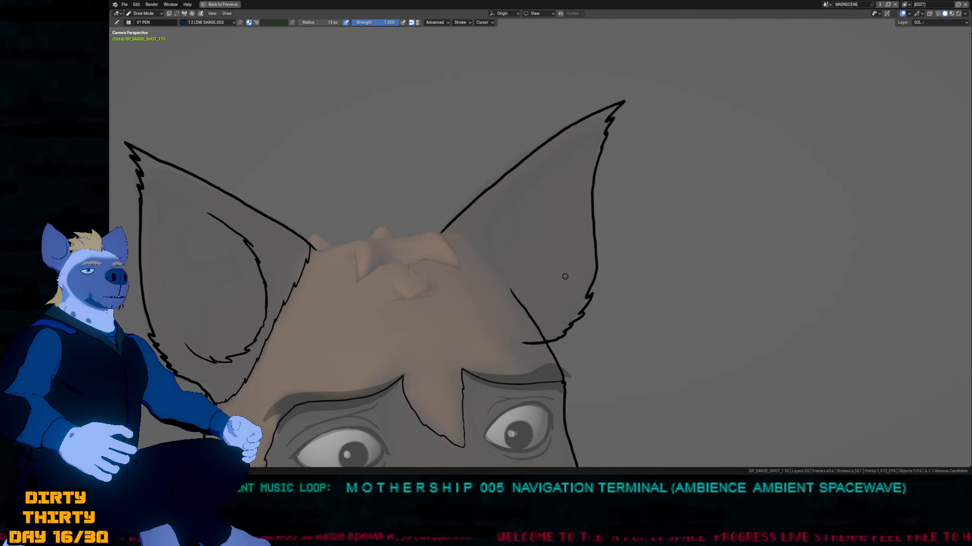
{"action": "left_click_drag", "start_coordinate": [526, 338], "coordinate": [545, 343], "text": "ctrl"}
{"action": "middle_click_drag", "start_coordinate": [502, 252], "coordinate": [532, 250], "text": "shift"}
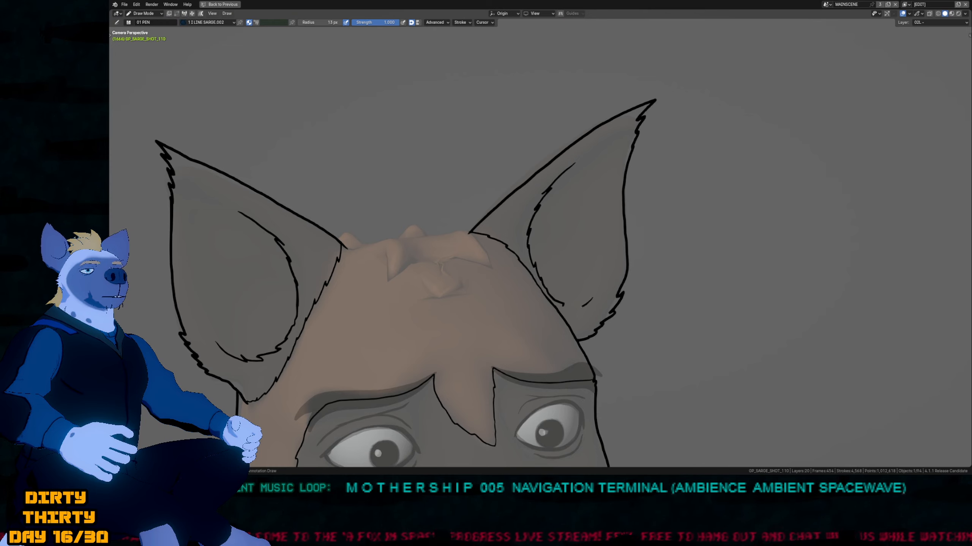
Draw the crown outline between the ears and the three pointed hair tufts on the upper forehead.
{"action": "middle_click_drag", "start_coordinate": [449, 257], "coordinate": [566, 207], "text": "shift"}
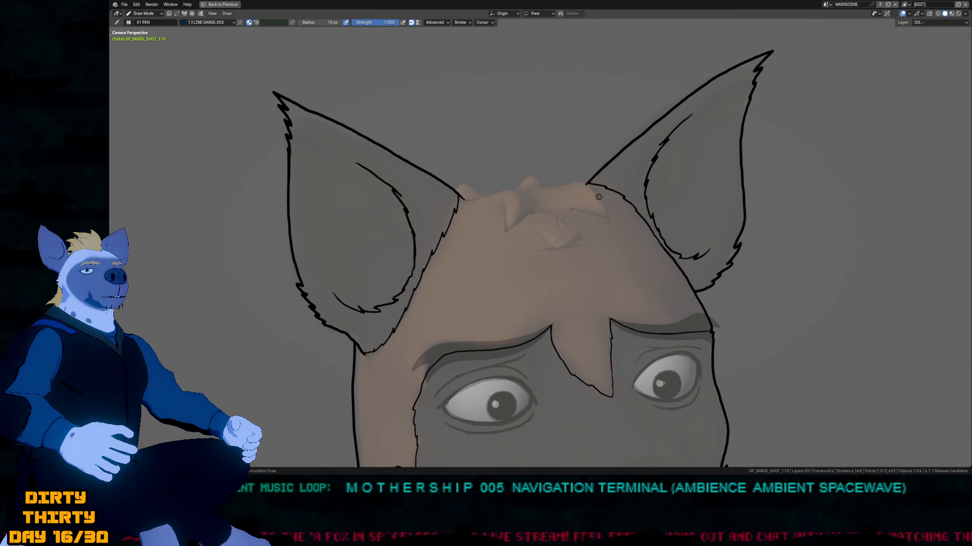
{"action": "middle_click_drag", "start_coordinate": [622, 242], "coordinate": [603, 271], "text": "shift"}
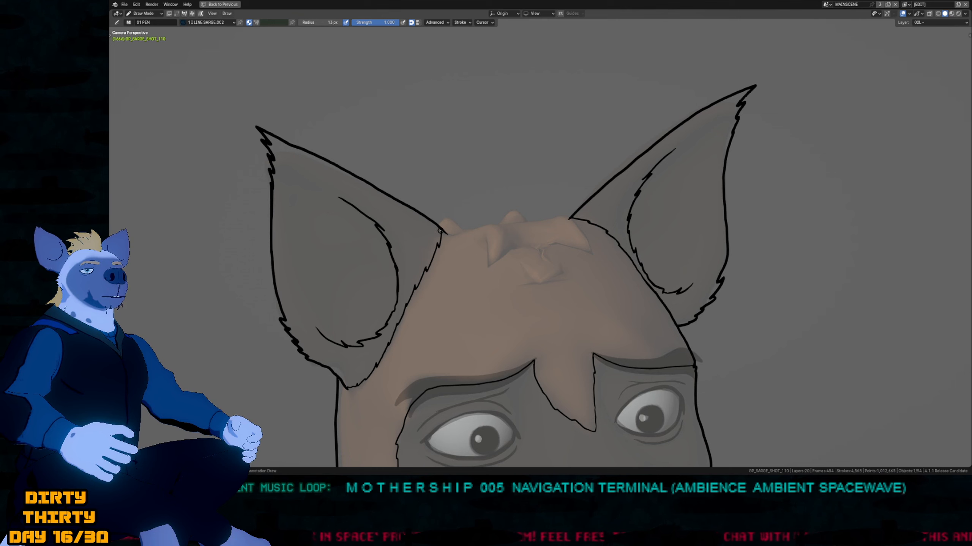
{"action": "left_click_drag", "start_coordinate": [452, 229], "coordinate": [512, 212]}
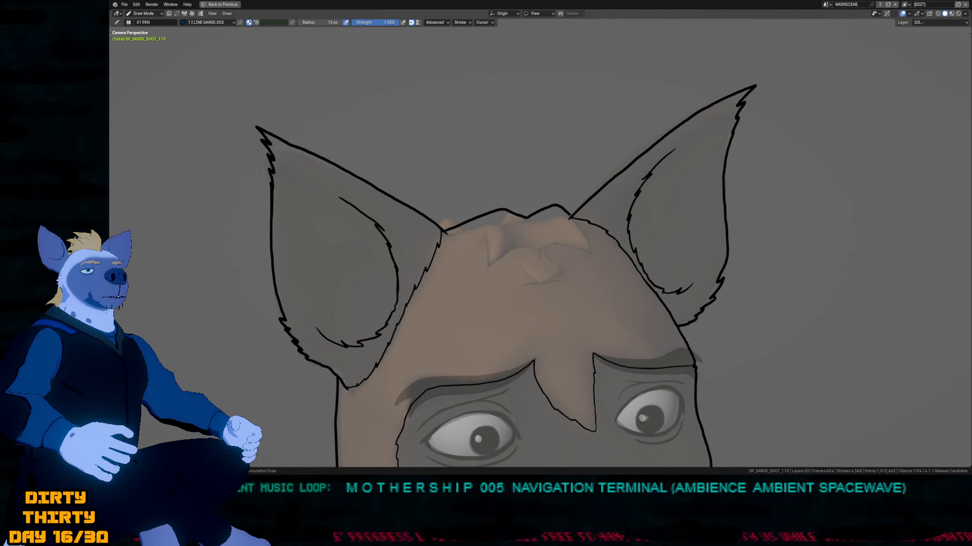
{"action": "left_click_drag", "start_coordinate": [594, 269], "coordinate": [558, 238]}
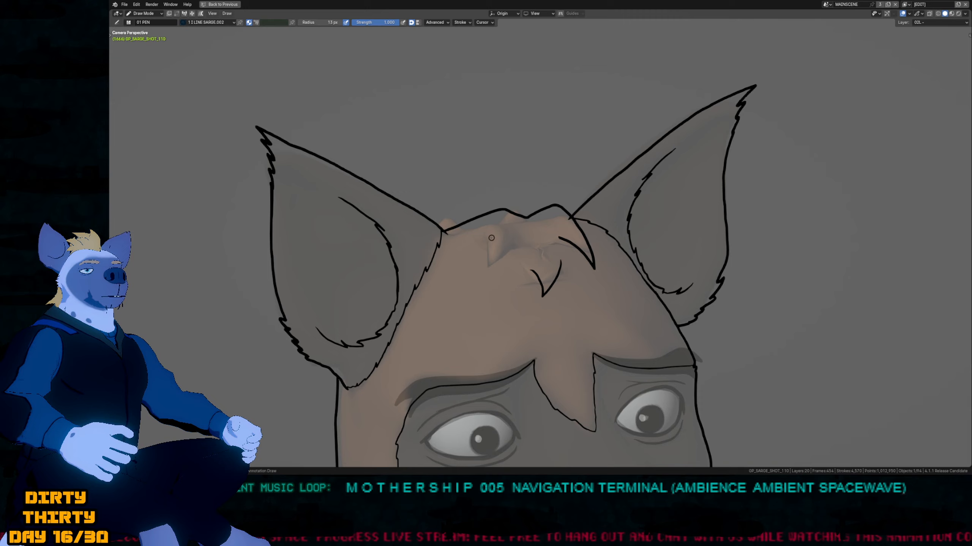
{"action": "left_click_drag", "start_coordinate": [488, 250], "coordinate": [528, 241]}
Check the neighbouring drawing, then rework the crown outline between the ears with small pointed hair tufts.
{"action": "key", "text": "Right"}
{"action": "key", "text": "Right"}
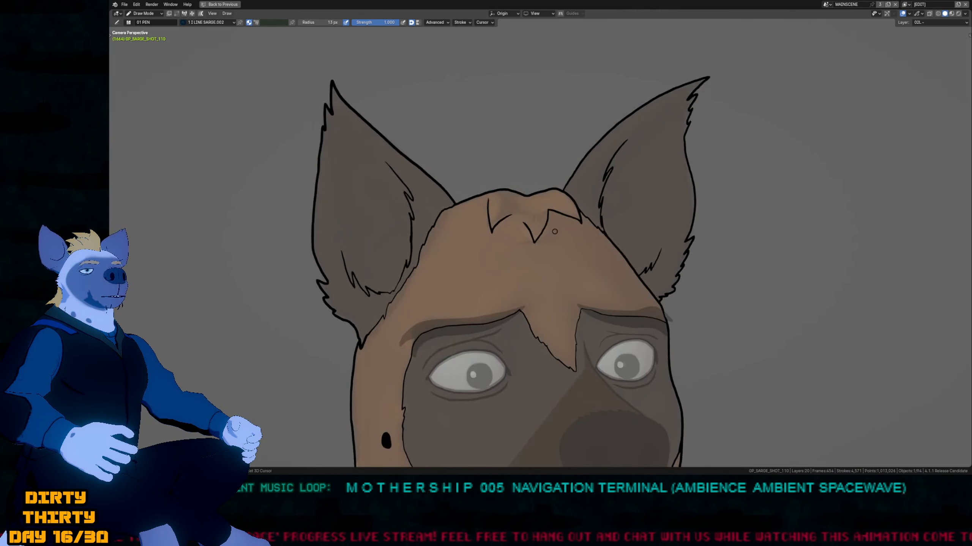
{"action": "key", "text": "Left"}
{"action": "key", "text": "Left"}
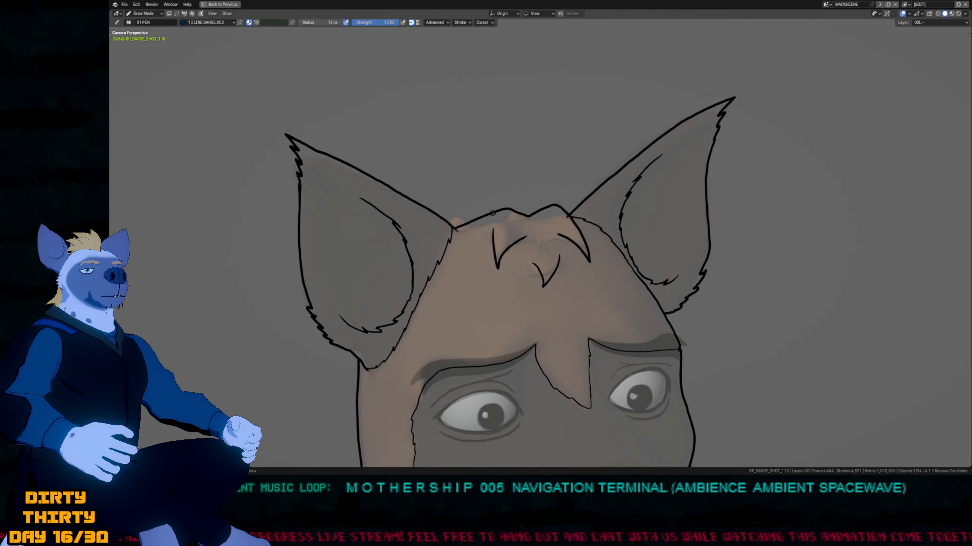
{"action": "scroll", "coordinate": [493, 213], "scroll_direction": "up", "scroll_amount": 4}
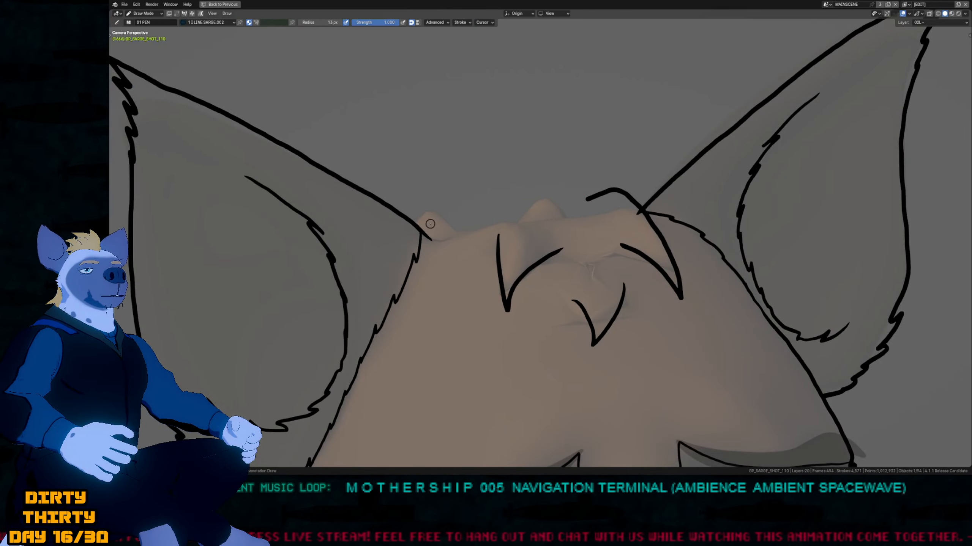
{"action": "left_click_drag", "start_coordinate": [421, 230], "coordinate": [449, 229]}
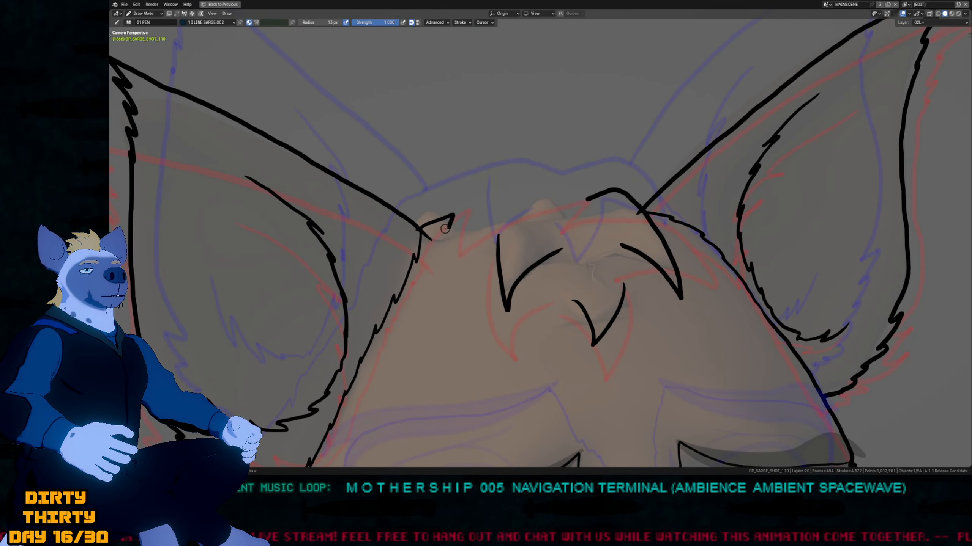
{"action": "left_click_drag", "start_coordinate": [528, 205], "coordinate": [595, 198]}
Compare the crown, tuft and ear lines with the drawings on the adjacent keyframes.
{"action": "middle_click_drag", "start_coordinate": [594, 200], "coordinate": [591, 228], "text": "ctrl"}
{"action": "key", "text": "Down"}
{"action": "key", "text": "Up"}
{"action": "key", "text": "Up"}
{"action": "key", "text": "Down"}
{"action": "key", "text": "Down"}
{"action": "key", "text": "Up"}
{"action": "key", "text": "Up"}
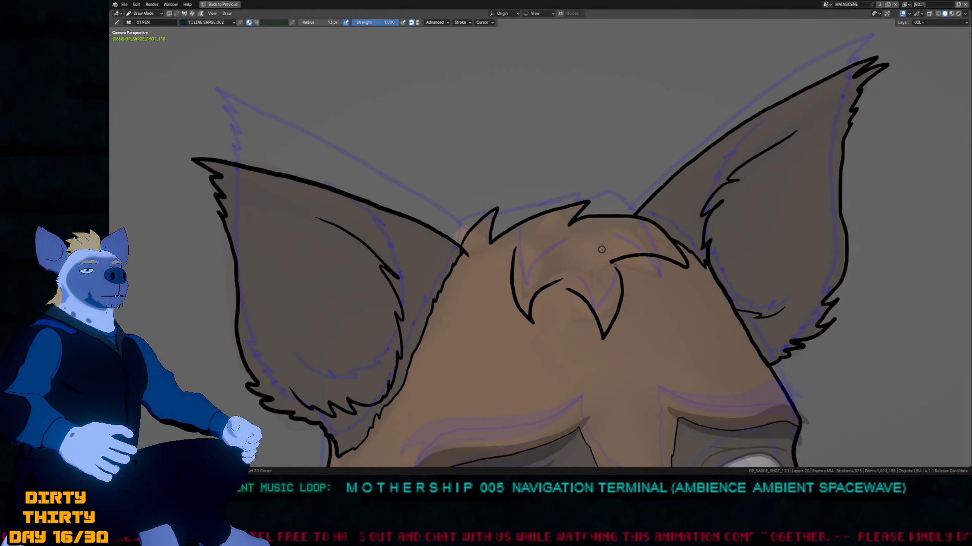
{"action": "key", "text": "Down"}
Undo the last stroke and redraw the pointed crown tuft beside the left-hand ear.
{"action": "key", "text": "f"}
{"action": "key", "text": "Escape"}
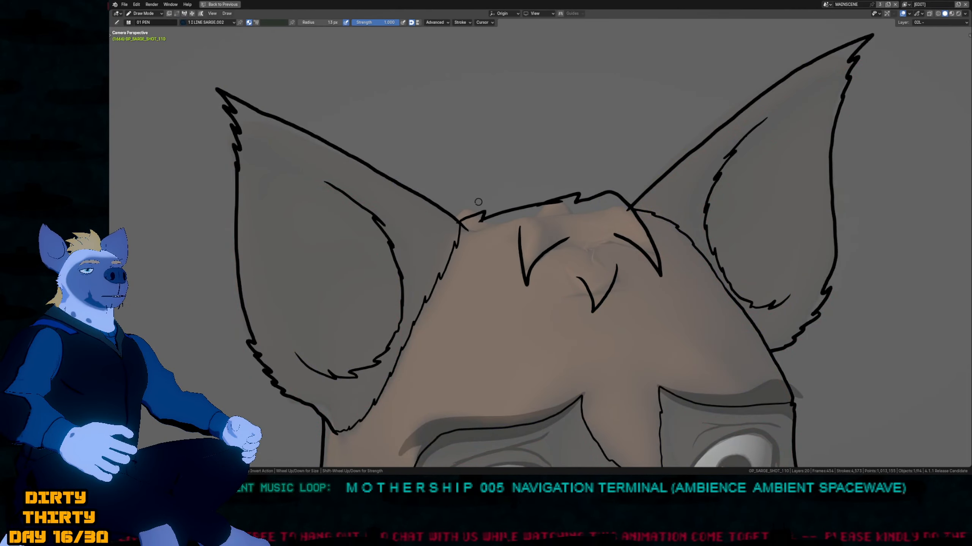
{"action": "key", "text": "ctrl+z"}
{"action": "mouse_move", "coordinate": [471, 215]}
{"action": "left_mouse_down"}
{"action": "mouse_move", "coordinate": [494, 202]}
{"action": "mouse_move", "coordinate": [482, 223]}
{"action": "left_mouse_up"}
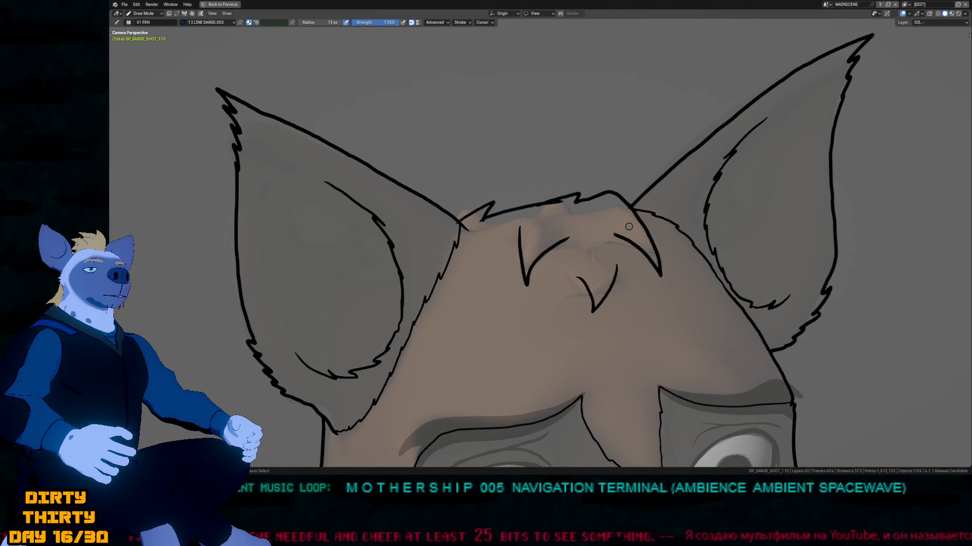
Examine the inked head from the crown tufts and brows down to the jaw, mouth and collar.
{"action": "scroll", "coordinate": [624, 207], "scroll_direction": "up", "scroll_amount": 5}
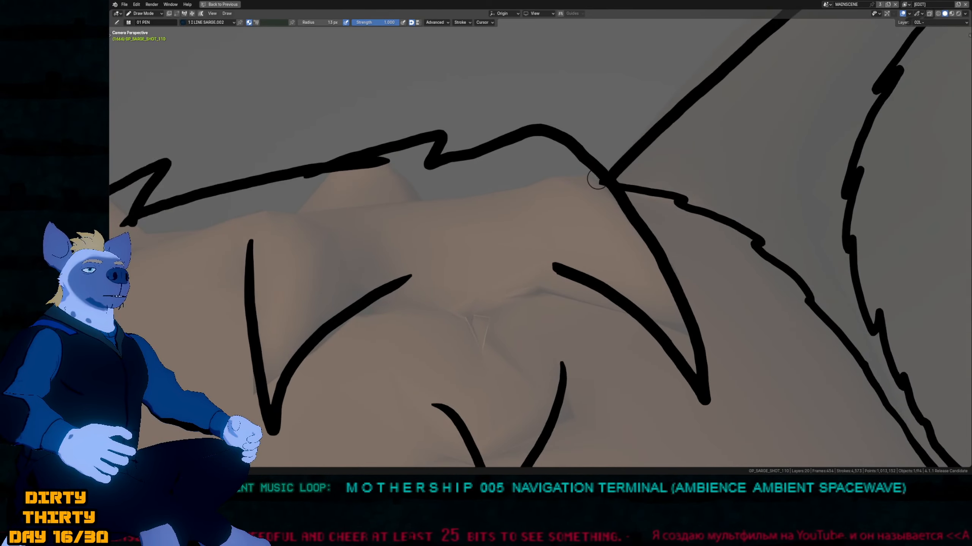
{"action": "scroll", "coordinate": [599, 230], "scroll_direction": "down", "scroll_amount": 5}
{"action": "mouse_move", "coordinate": [542, 352]}
{"action": "middle_mouse_down", "text": "shift"}
{"action": "mouse_move", "coordinate": [544, 289]}
{"action": "mouse_move", "coordinate": [575, 210]}
{"action": "middle_mouse_up", "text": "shift"}
{"action": "middle_click_drag", "start_coordinate": [581, 331], "coordinate": [553, 261], "text": "shift"}
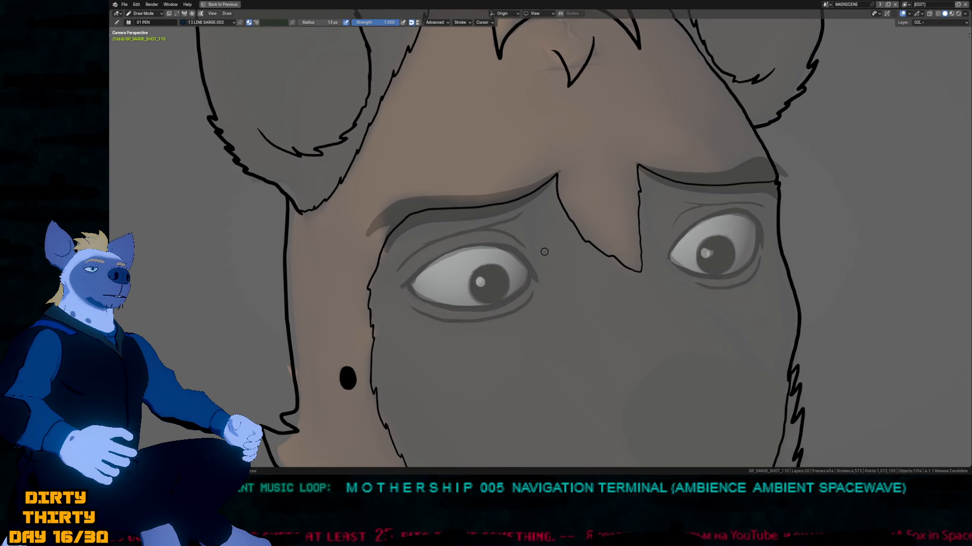
{"action": "mouse_move", "coordinate": [569, 358]}
{"action": "middle_mouse_down", "text": "shift"}
{"action": "mouse_move", "coordinate": [548, 325]}
{"action": "mouse_move", "coordinate": [560, 318]}
{"action": "mouse_move", "coordinate": [553, 300]}
{"action": "mouse_move", "coordinate": [557, 328]}
{"action": "middle_mouse_up", "text": "shift"}
{"action": "scroll", "coordinate": [561, 314], "scroll_direction": "down", "scroll_amount": 5}
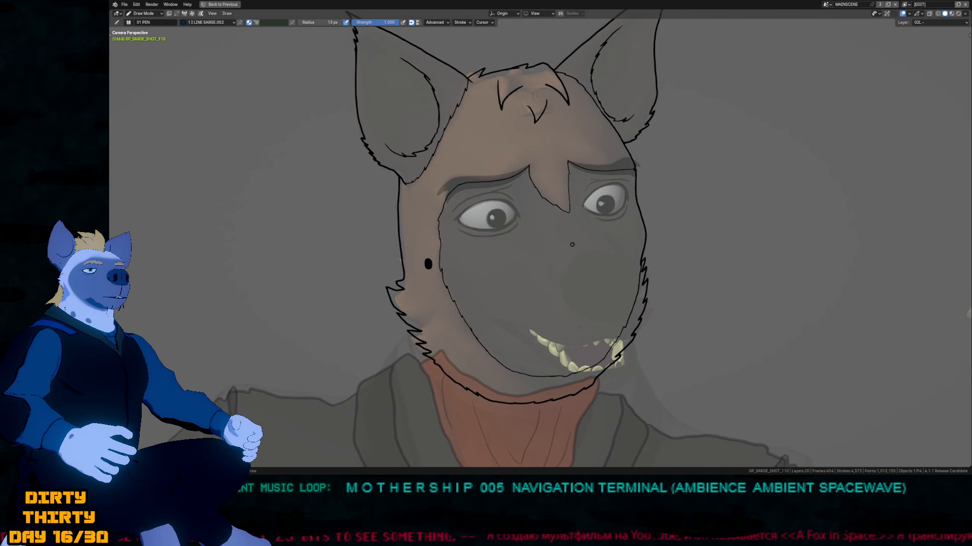
{"action": "scroll", "coordinate": [558, 215], "scroll_direction": "up", "scroll_amount": 2}
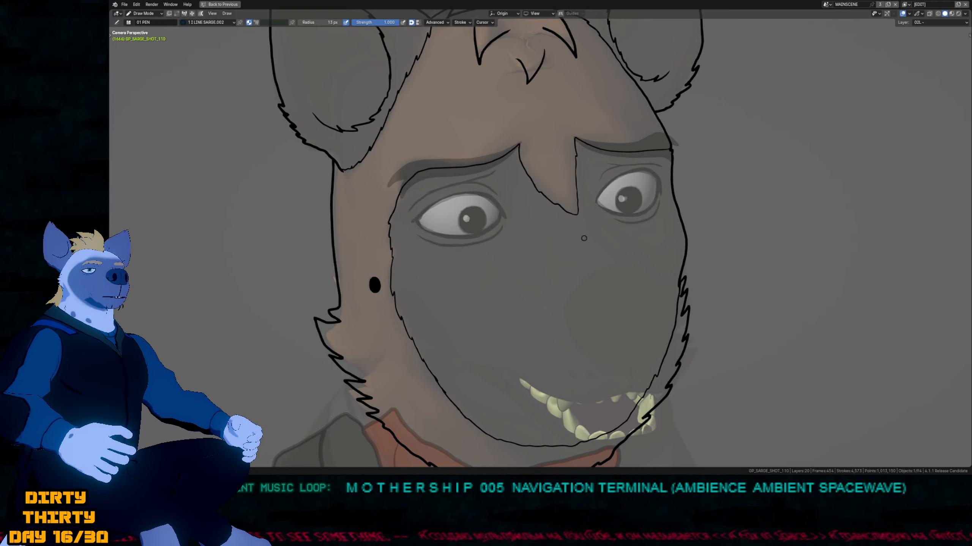
{"action": "middle_click_drag", "start_coordinate": [506, 317], "coordinate": [494, 252], "text": "shift"}
{"action": "mouse_move", "coordinate": [566, 267]}
{"action": "middle_mouse_down", "text": "shift"}
{"action": "mouse_move", "coordinate": [554, 249]}
{"action": "mouse_move", "coordinate": [510, 253]}
{"action": "middle_mouse_up", "text": "shift"}
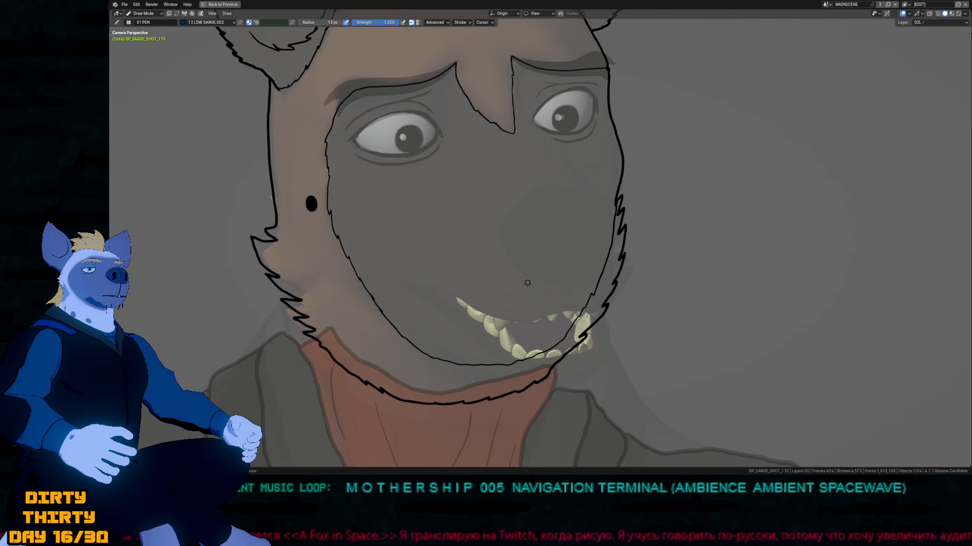
{"action": "middle_click_drag", "start_coordinate": [527, 283], "coordinate": [622, 263], "text": "shift"}
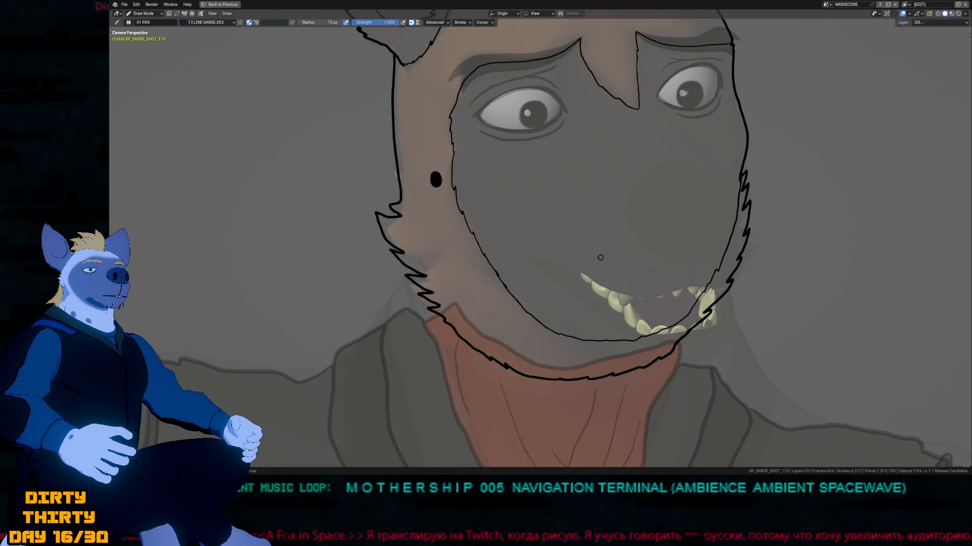
{"action": "middle_click_drag", "start_coordinate": [604, 198], "coordinate": [584, 289], "text": "shift"}
{"action": "middle_click_drag", "start_coordinate": [594, 242], "coordinate": [591, 265], "text": "shift"}
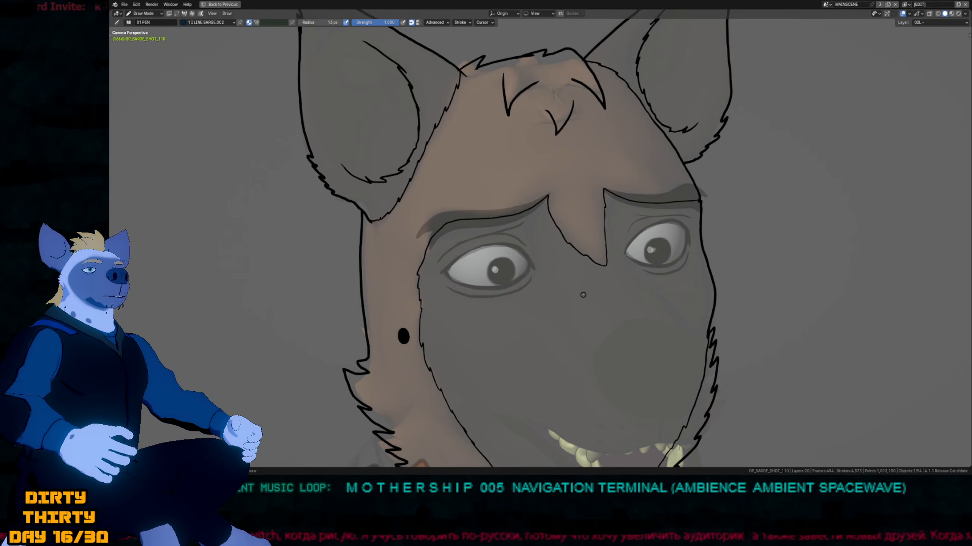
{"action": "mouse_move", "coordinate": [573, 303]}
{"action": "middle_mouse_down", "text": "ctrl"}
{"action": "mouse_move", "coordinate": [602, 275]}
{"action": "mouse_move", "coordinate": [599, 163]}
{"action": "middle_mouse_up", "text": "ctrl"}
{"action": "mouse_move", "coordinate": [598, 237]}
{"action": "middle_mouse_down", "text": "ctrl"}
{"action": "mouse_move", "coordinate": [625, 309]}
{"action": "mouse_move", "coordinate": [620, 293]}
{"action": "middle_mouse_up", "text": "ctrl"}
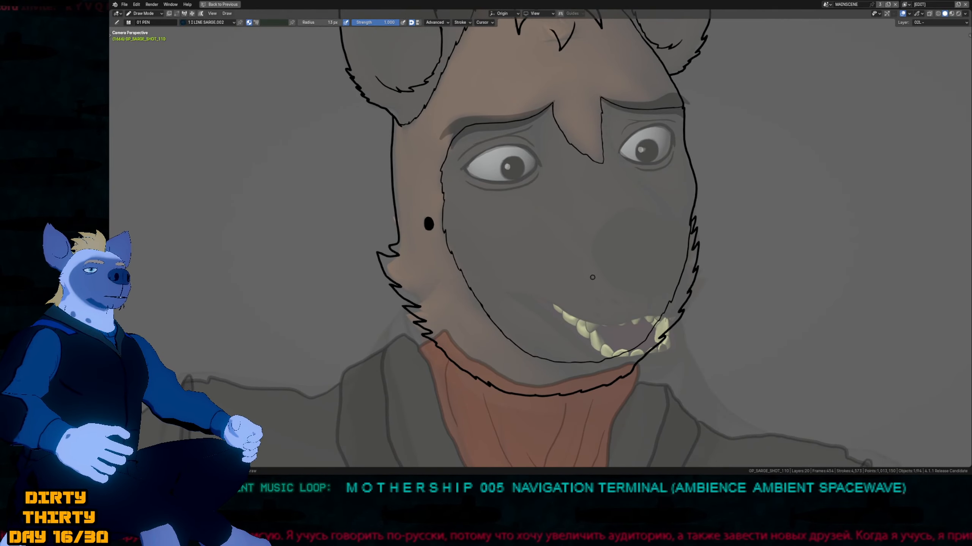
{"action": "mouse_move", "coordinate": [634, 258]}
{"action": "middle_mouse_down", "text": "shift"}
{"action": "mouse_move", "coordinate": [600, 276]}
{"action": "mouse_move", "coordinate": [589, 270]}
{"action": "middle_mouse_up", "text": "shift"}
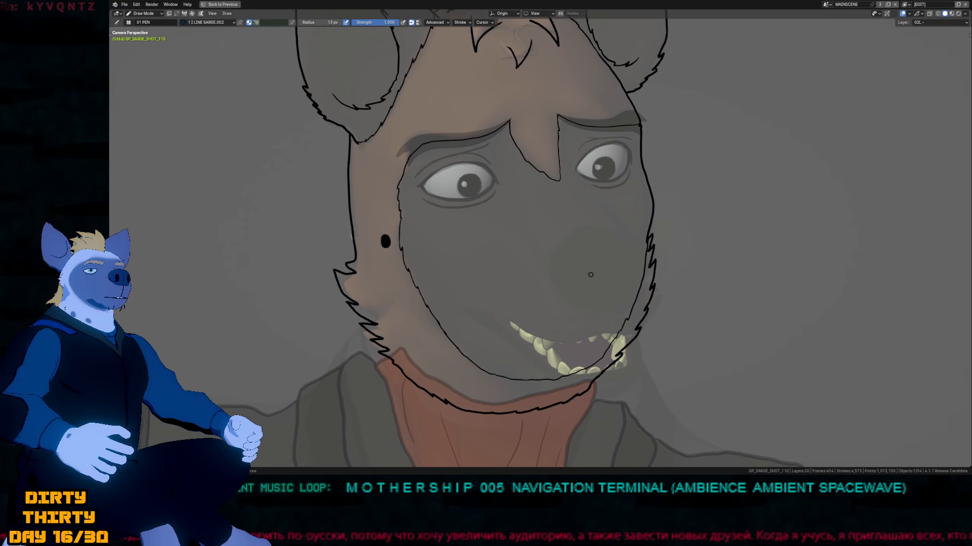
{"action": "scroll", "coordinate": [616, 260], "scroll_direction": "up", "scroll_amount": 2}
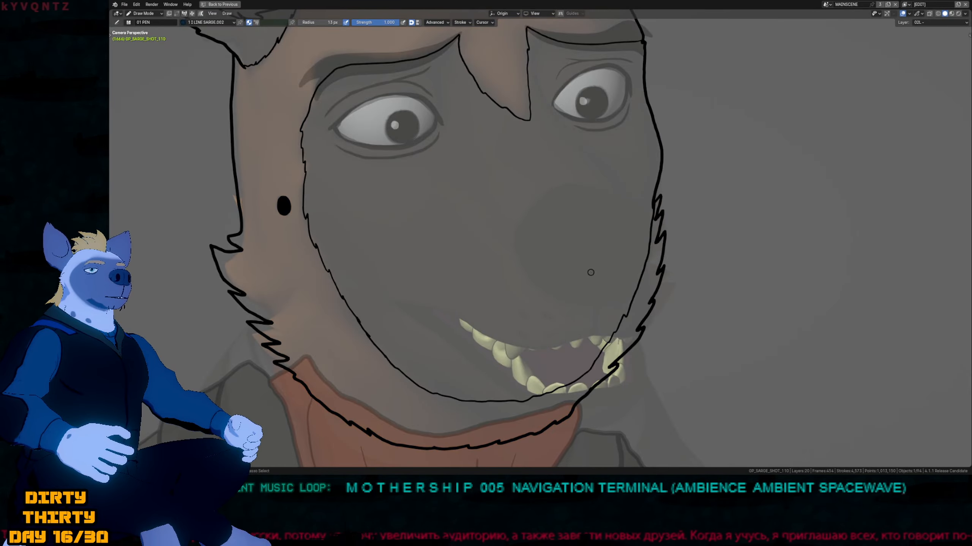
{"action": "scroll", "coordinate": [590, 273], "scroll_direction": "down", "scroll_amount": 3}
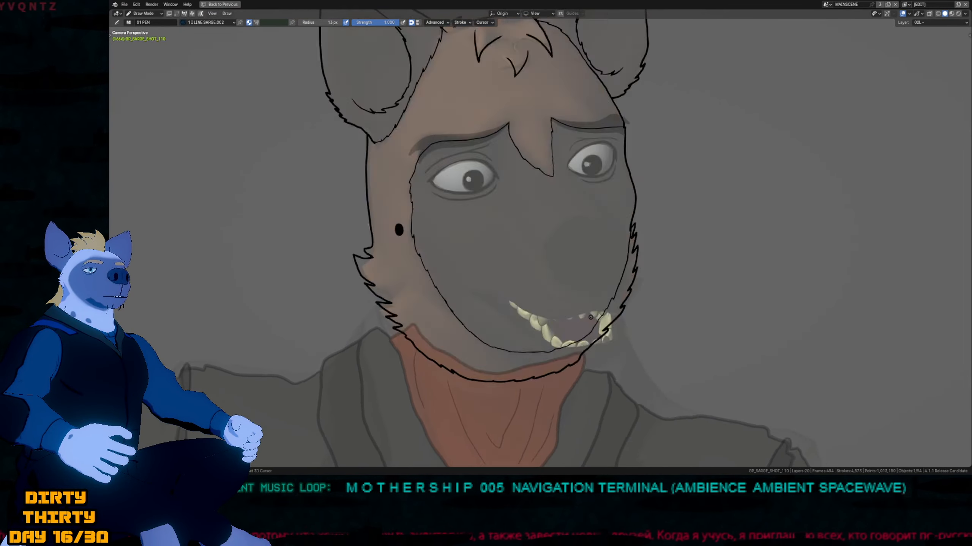
Copy all nose, mouth and whisker strokes from the following drawing and paste them into the current head drawing.
{"action": "key", "text": "Right"}
{"action": "key", "text": "Right"}
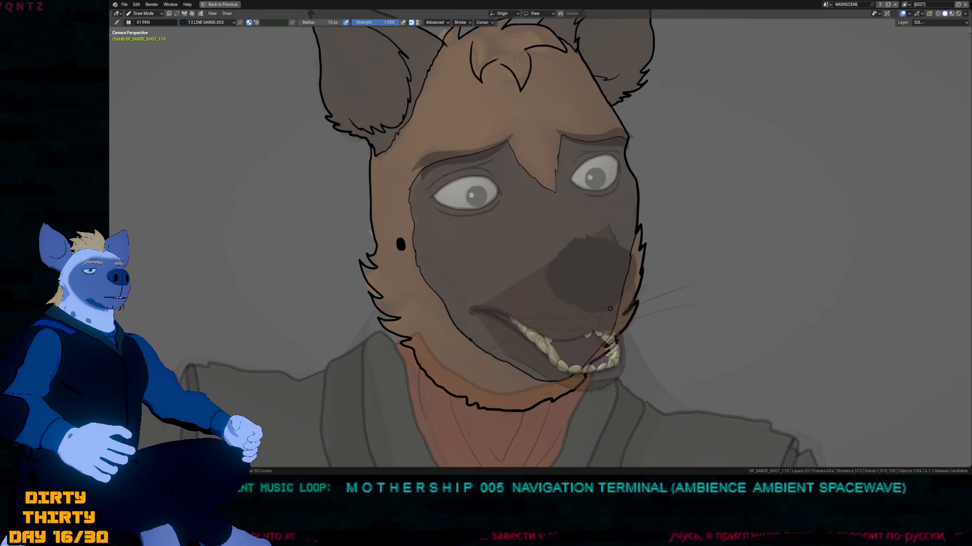
{"action": "key", "text": "m"}
{"action": "key", "text": "Tab"}
{"action": "key", "text": "a"}
{"action": "key", "text": "ctrl+c"}
{"action": "key", "text": "Down"}
{"action": "key", "text": "Up"}
{"action": "key", "text": "ctrl+v"}
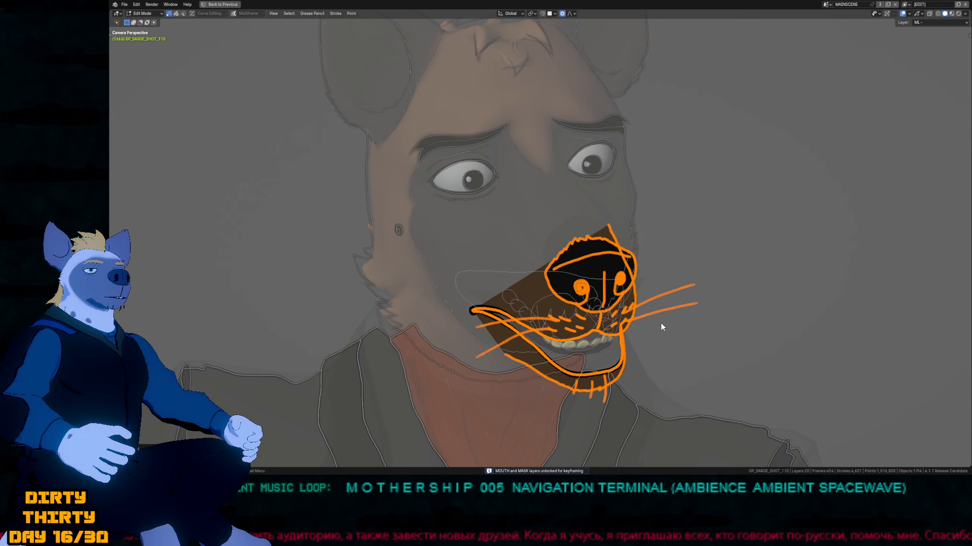
Move the pasted nose, mouth and whisker strokes so the muzzle sits over the head's teeth, and return to drawing.
{"action": "key", "text": "ctrl+z"}
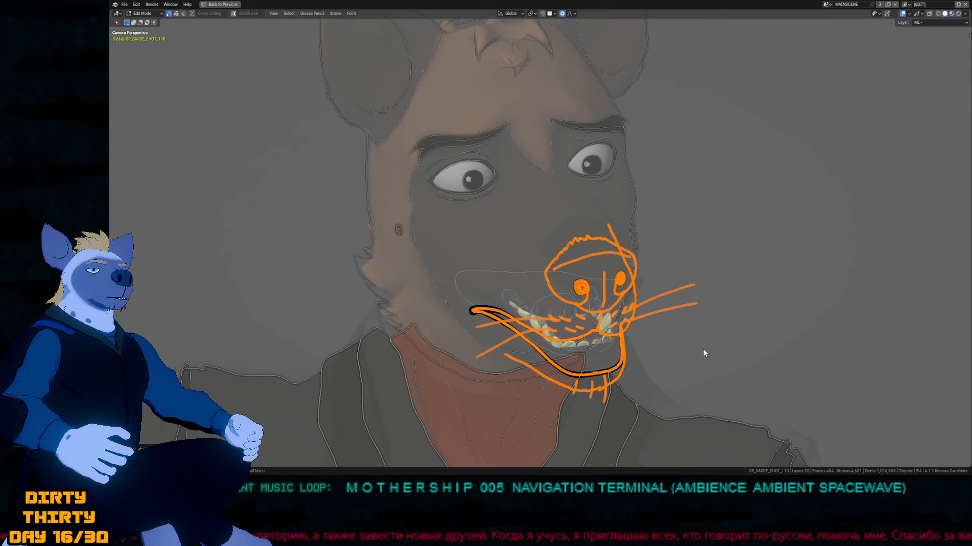
{"action": "key", "text": "ctrl+shift+z"}
{"action": "key", "text": "g"}
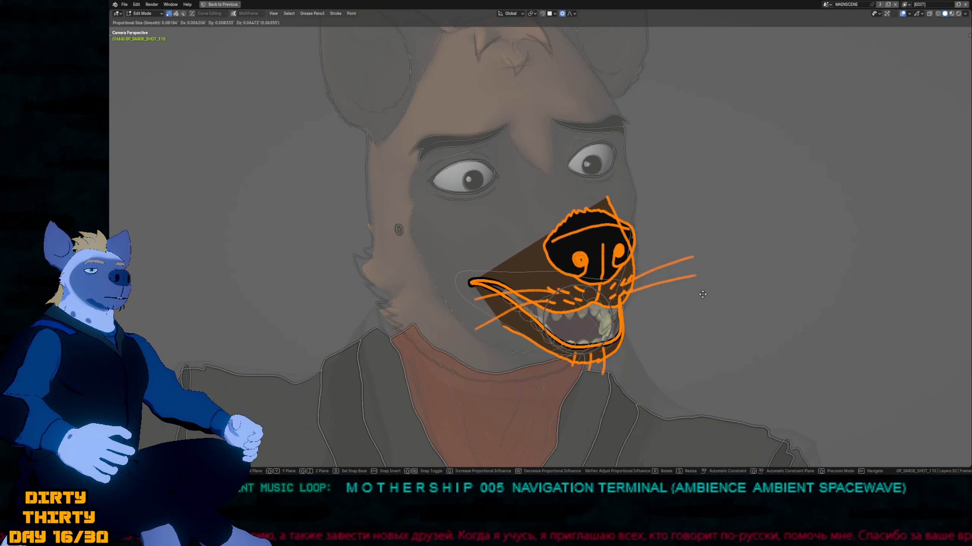
{"action": "left_click", "coordinate": [813, 314]}
{"action": "key", "text": "alt+a"}
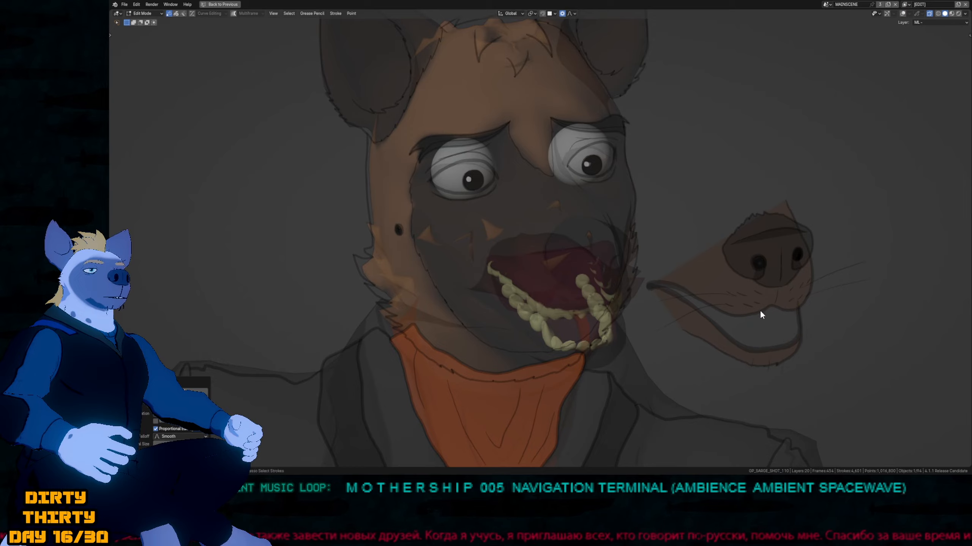
{"action": "scroll", "coordinate": [760, 311], "scroll_direction": "up", "scroll_amount": 2}
{"action": "key", "text": "g"}
{"action": "left_click", "coordinate": [621, 285]}
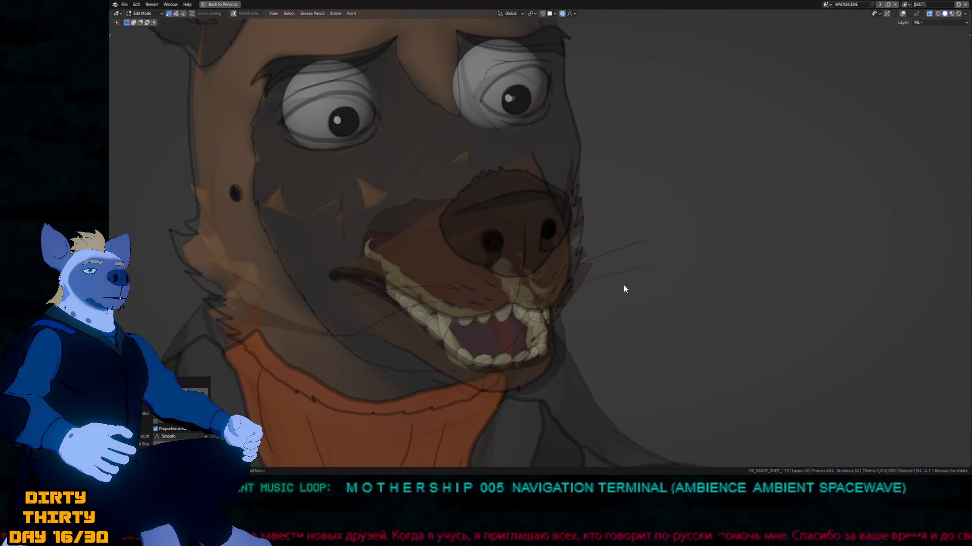
{"action": "key", "text": "ctrl+Tab"}
{"action": "left_click", "coordinate": [498, 393]}
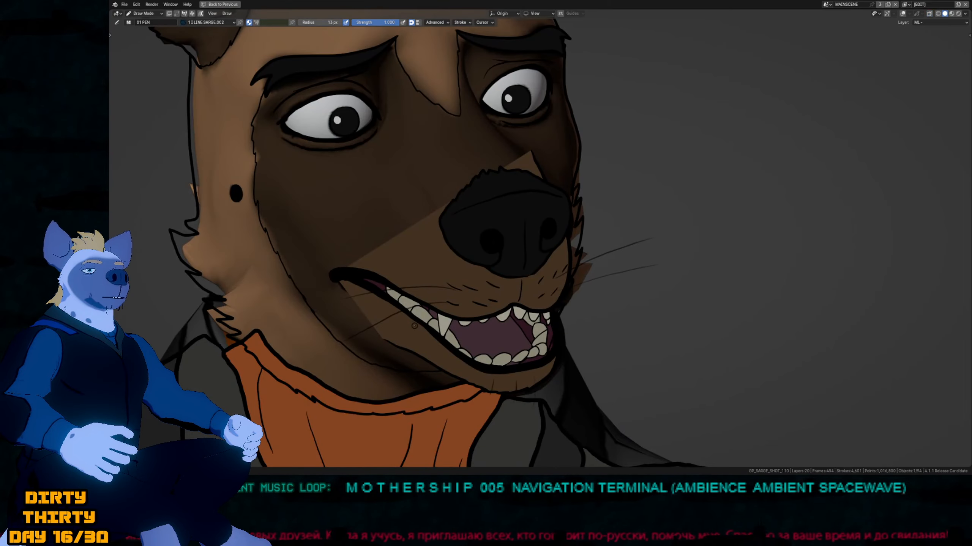
Compare the repositioned muzzle and mouth with the drawings on the adjacent keyframes.
{"action": "key", "text": "Up"}
{"action": "key", "text": "Down"}
{"action": "key", "text": "Down"}
{"action": "key", "text": "Up"}
{"action": "key", "text": "Up"}
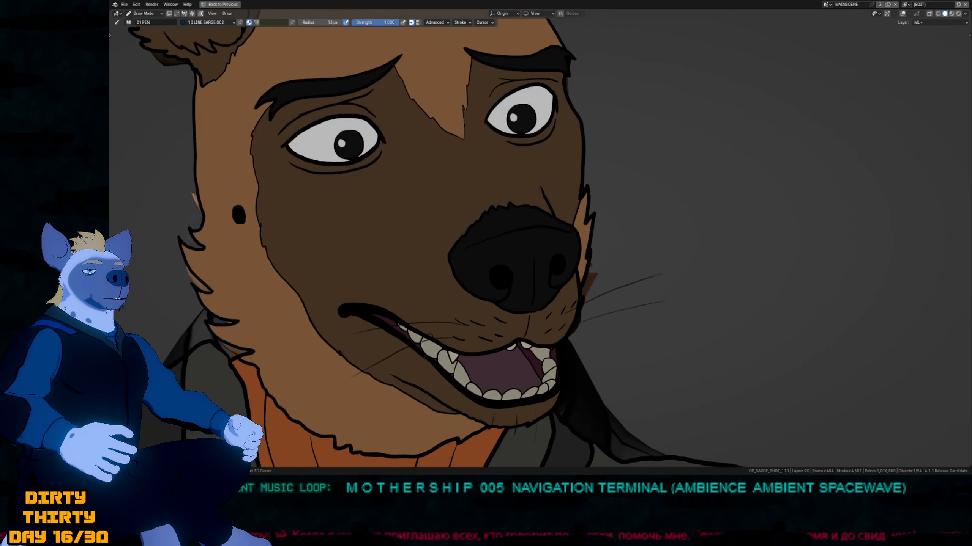
{"action": "key", "text": "Down"}
{"action": "key", "text": "Down"}
{"action": "key", "text": "Up"}
{"action": "key", "text": "Up"}
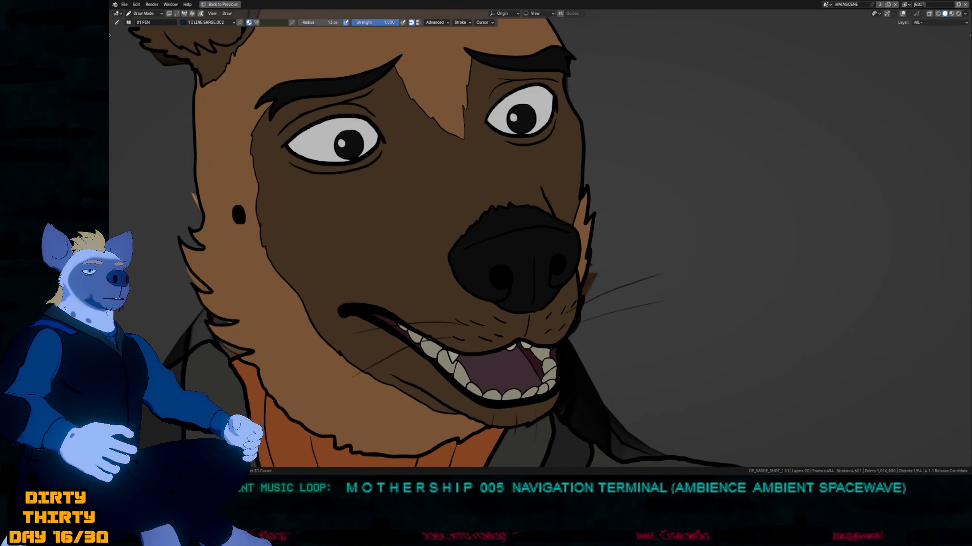
{"action": "key", "text": "Up"}
{"action": "key", "text": "Up"}
{"action": "key", "text": "Up"}
{"action": "key", "text": "Up"}
{"action": "key", "text": "Up"}
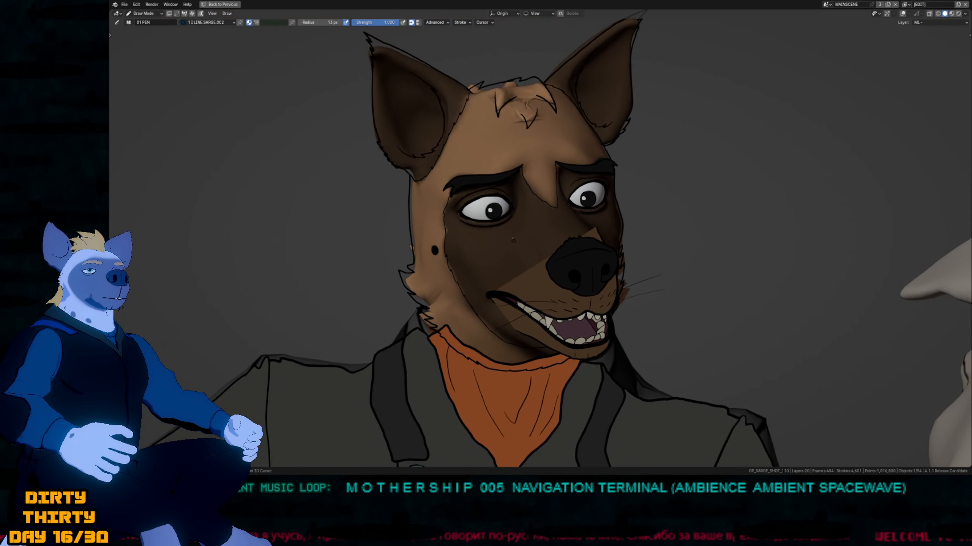
Fill the head fur with tan and the ears and face mask with dark brown on the HEAD layer.
{"action": "key", "text": "u"}
{"action": "left_click", "coordinate": [493, 214]}
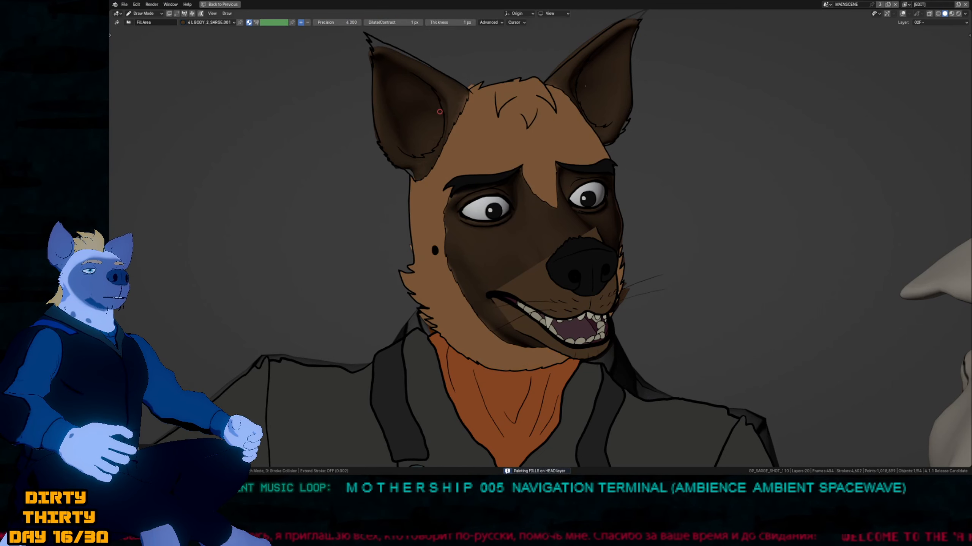
{"action": "left_click", "coordinate": [439, 112]}
{"action": "left_click", "coordinate": [596, 127]}
{"action": "left_click", "coordinate": [517, 242]}
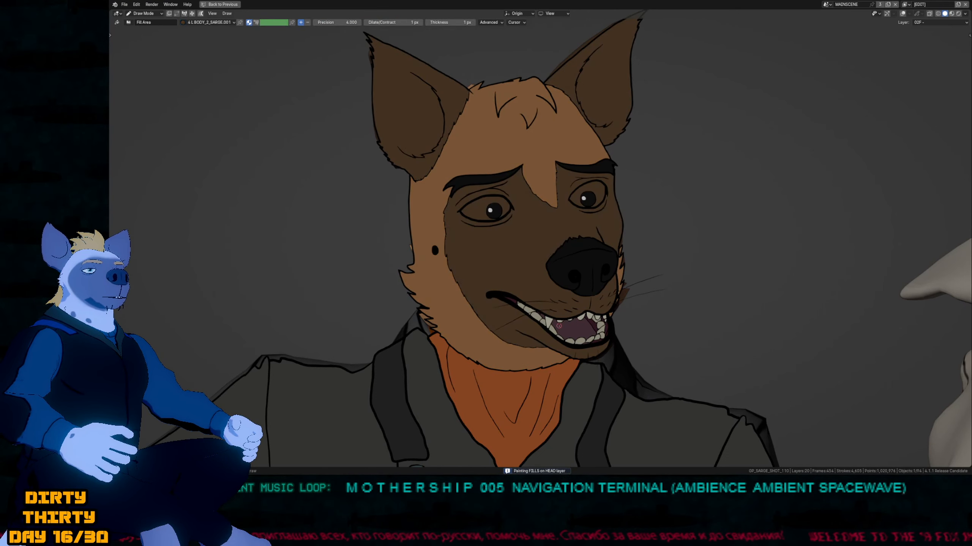
Fill the whites of both eyes on the EYES layer.
{"action": "key", "text": "u"}
{"action": "left_click", "coordinate": [472, 211]}
{"action": "left_click", "coordinate": [474, 212]}
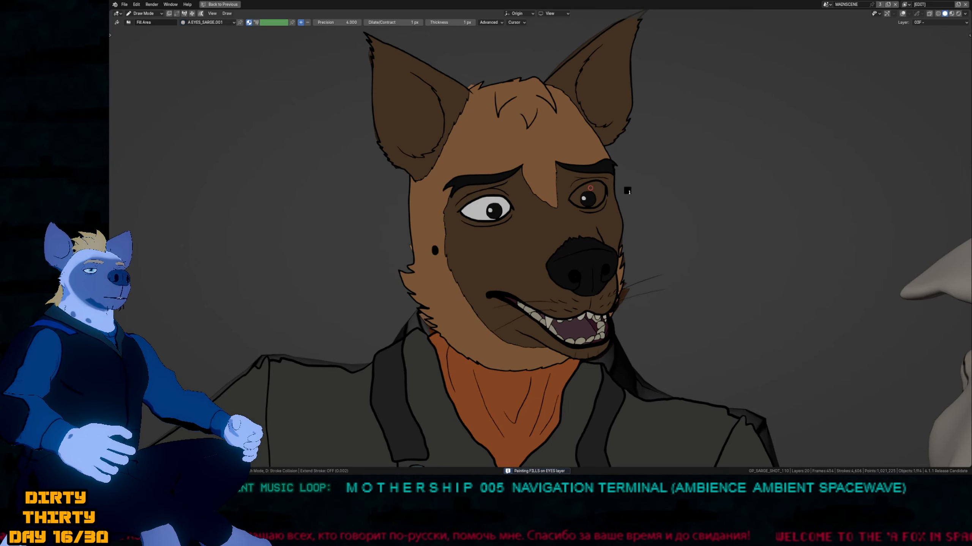
{"action": "left_click", "coordinate": [578, 197]}
Review the coloured head against the other poses of the shot.
{"action": "key", "text": "Right"}
{"action": "key", "text": "Right"}
{"action": "key", "text": "Right"}
{"action": "key", "text": "Right"}
{"action": "key", "text": "Right"}
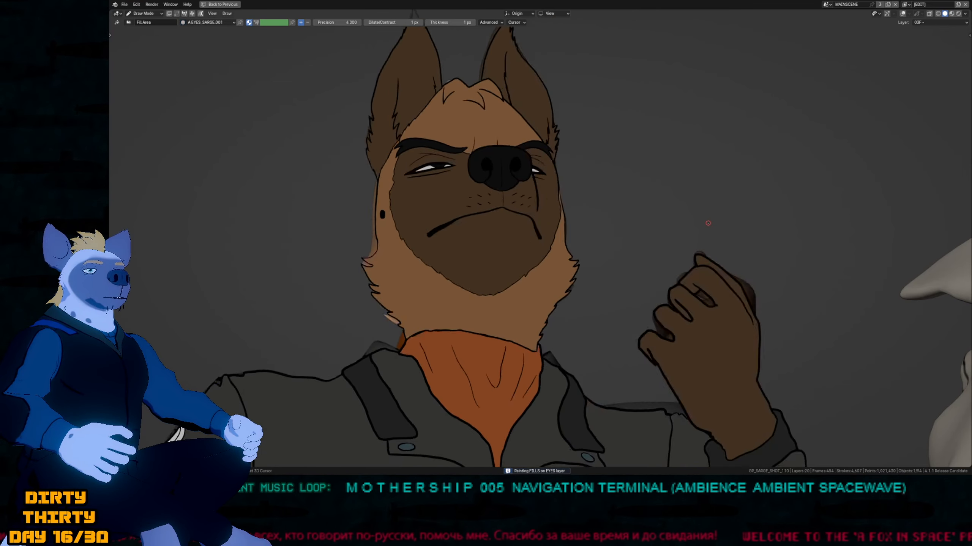
{"action": "key", "text": "Right"}
{"action": "key", "text": "Right"}
{"action": "key", "text": "Right"}
{"action": "key", "text": "Right"}
{"action": "key", "text": "Right"}
{"action": "key", "text": "Right"}
{"action": "key", "text": "Right"}
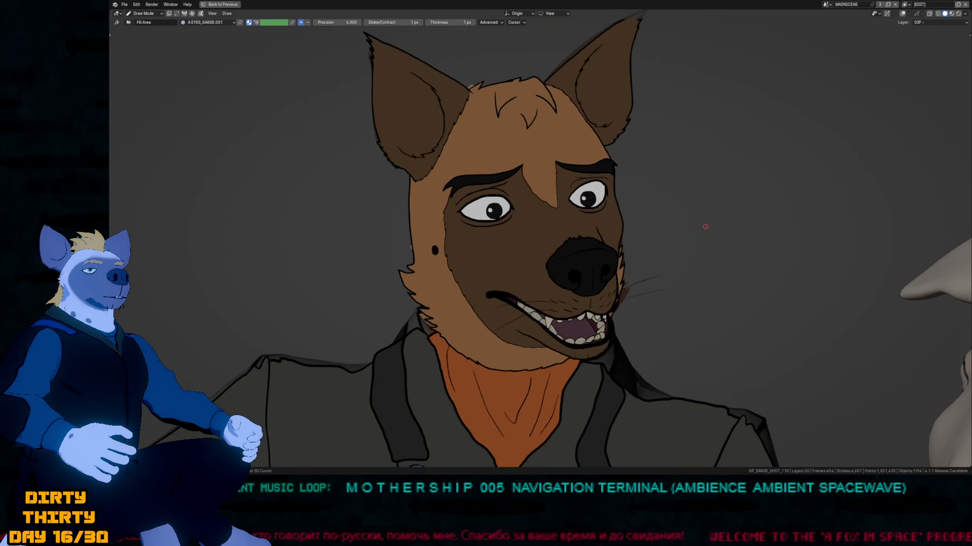
{"action": "key", "text": "Right"}
{"action": "key", "text": "Right"}
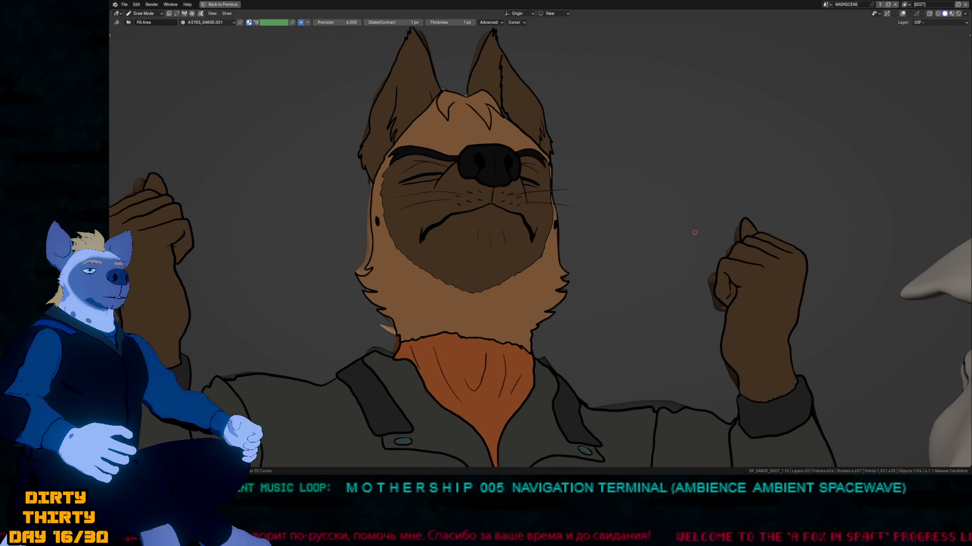
Draw two fine whiskers from the right-hand cheek on the squinting head drawing, on the MOUTH layer.
{"action": "scroll", "coordinate": [552, 211], "scroll_direction": "up", "scroll_amount": 4}
{"action": "key", "text": "d"}
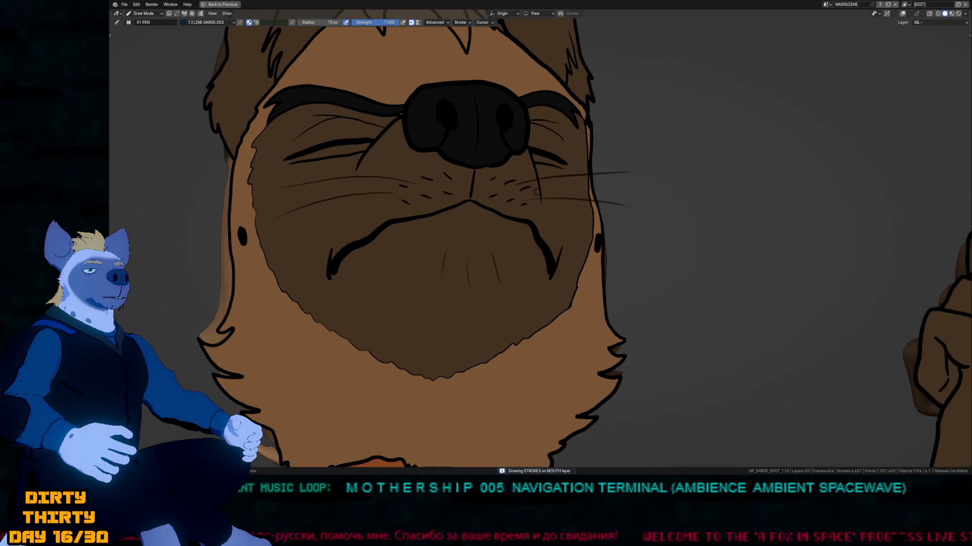
{"action": "key", "text": "Right"}
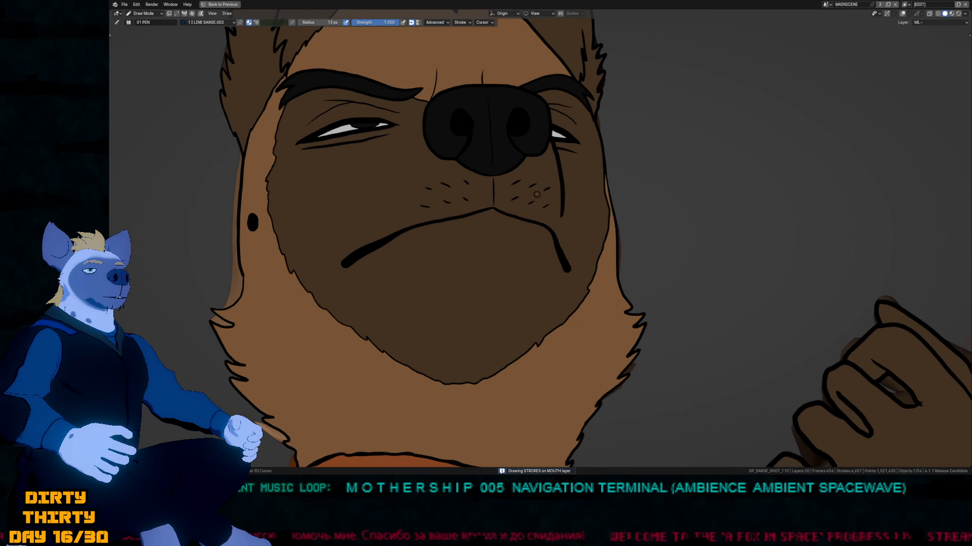
{"action": "left_click_drag", "start_coordinate": [542, 176], "coordinate": [664, 180]}
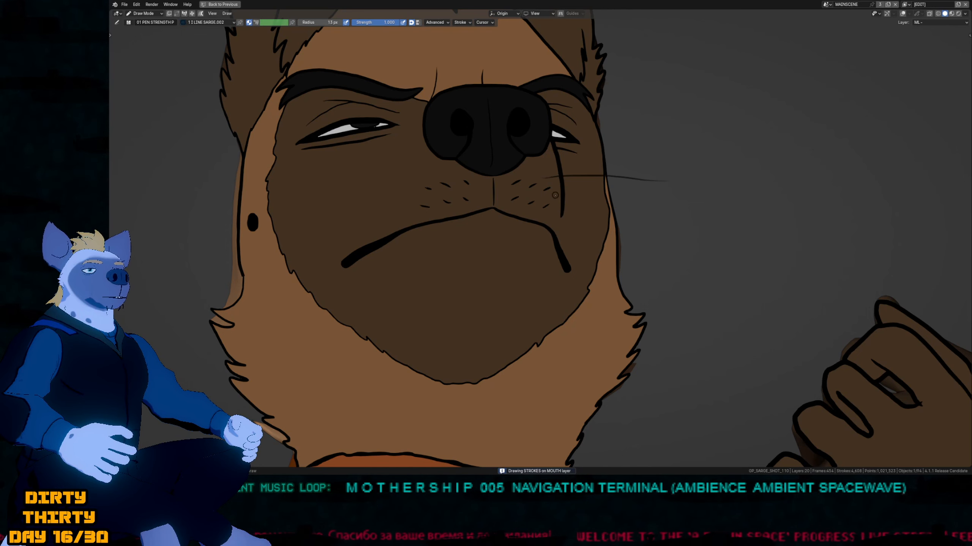
{"action": "left_click_drag", "start_coordinate": [555, 195], "coordinate": [662, 208]}
{"action": "key", "text": "Left"}
{"action": "key", "text": "Right"}
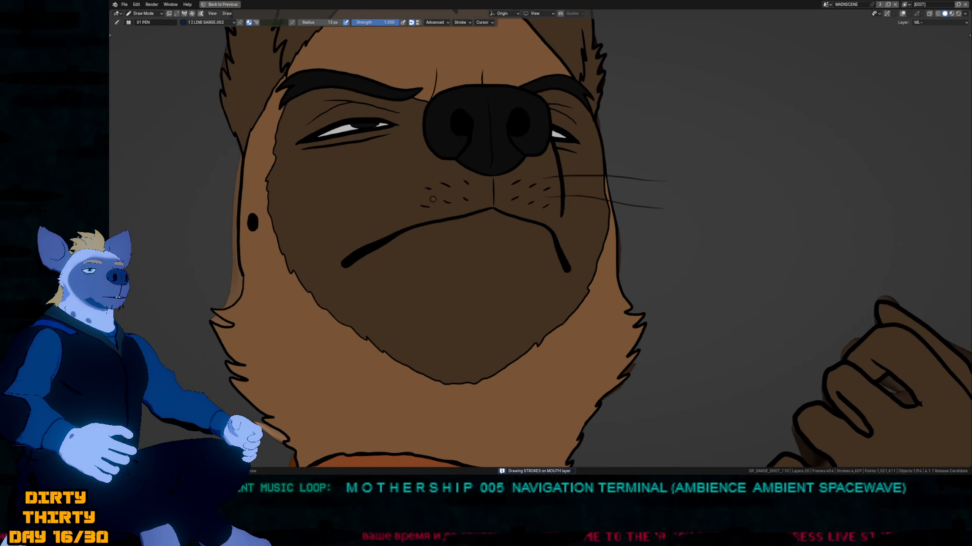
Add two matching fine whiskers to the squinting head's left-hand cheek and advance to the half-open-eyed drawing.
{"action": "key", "text": "Left"}
{"action": "key", "text": "Right"}
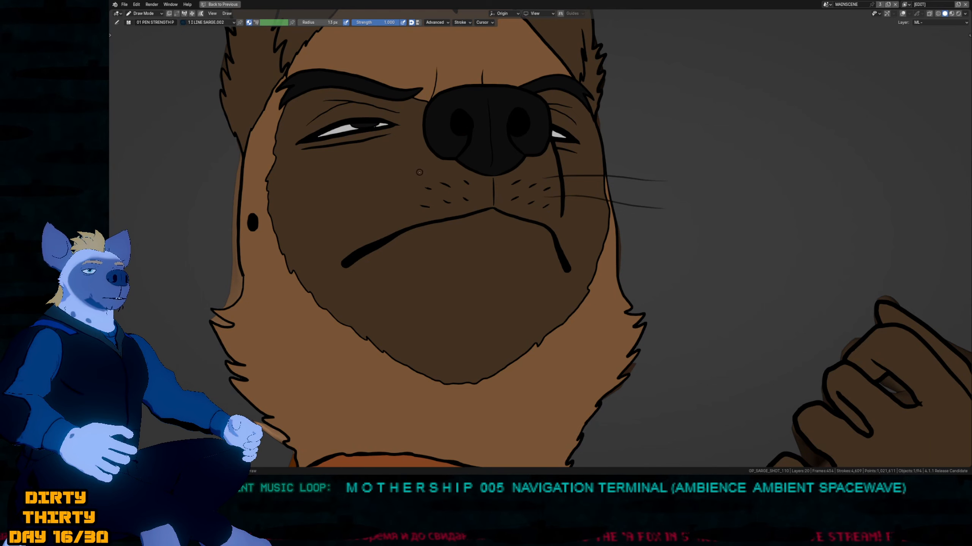
{"action": "left_click_drag", "start_coordinate": [421, 176], "coordinate": [339, 177]}
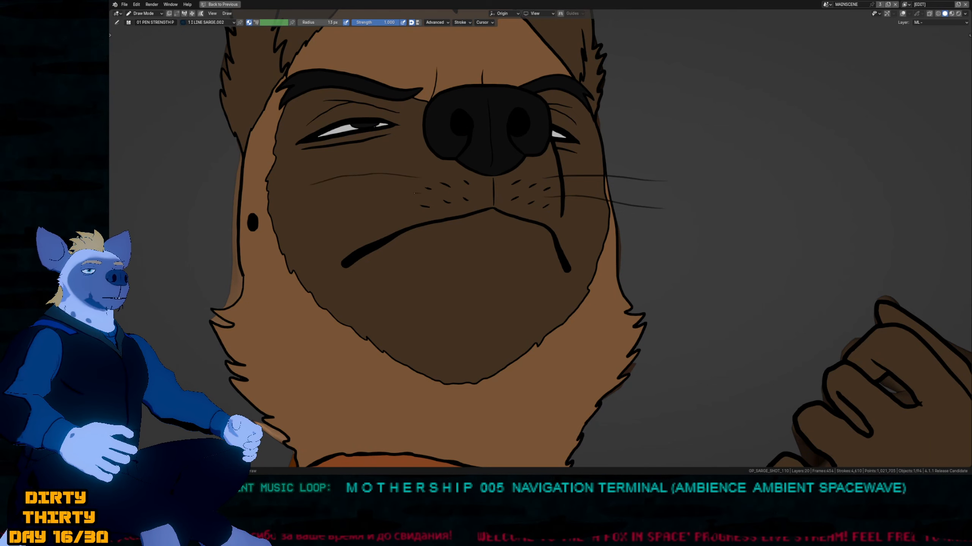
{"action": "key", "text": "Right"}
{"action": "key", "text": "Right"}
{"action": "key", "text": "Right"}
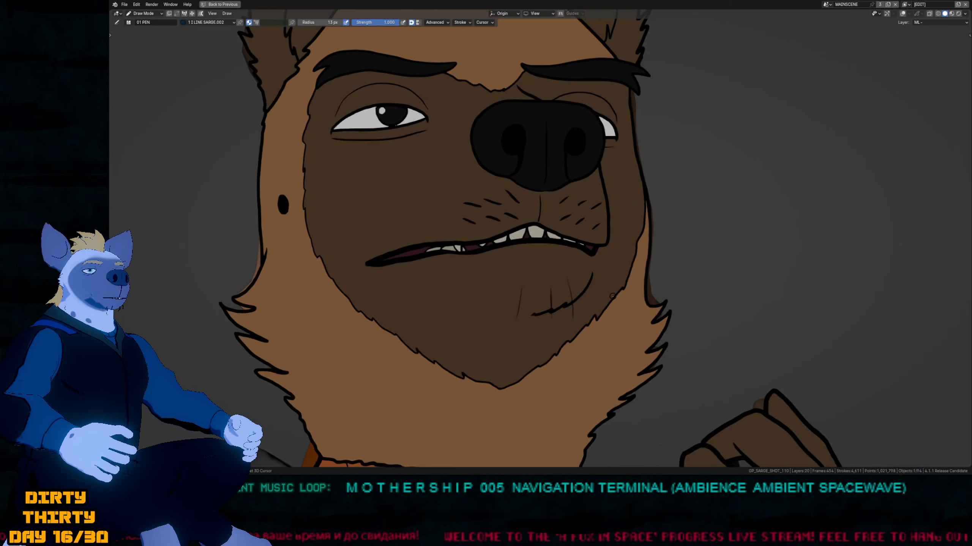
Draw fine whiskers on both cheeks of the half-open-eyed head drawing with bared teeth.
{"action": "key", "text": "Left"}
{"action": "key", "text": "Right"}
{"action": "left_click_drag", "start_coordinate": [470, 189], "coordinate": [347, 204]}
{"action": "left_click_drag", "start_coordinate": [463, 208], "coordinate": [337, 240]}
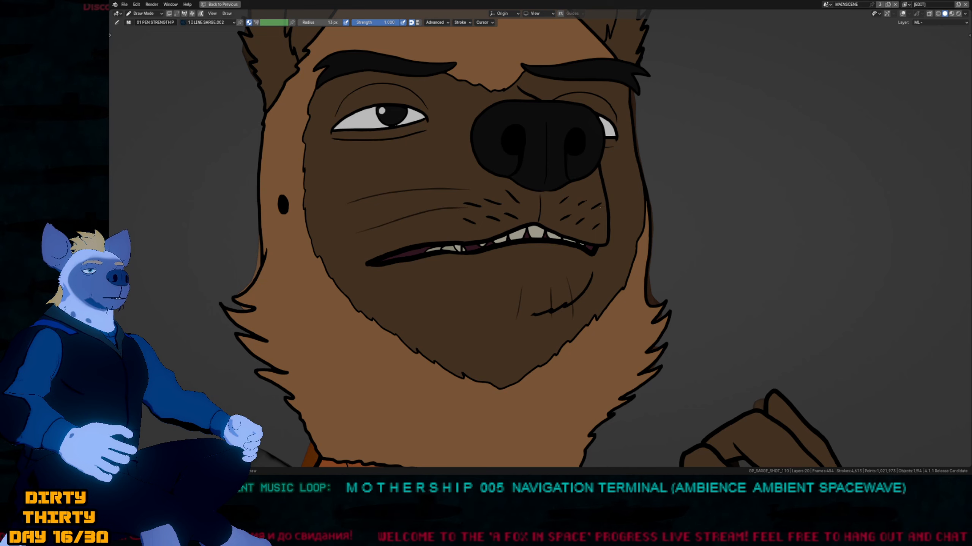
{"action": "mouse_move", "coordinate": [603, 206]}
{"action": "left_mouse_down"}
{"action": "mouse_move", "coordinate": [703, 201]}
{"action": "mouse_move", "coordinate": [689, 234]}
{"action": "left_mouse_up"}
Compare the whiskers' position and curvature across the successive head drawings.
{"action": "key", "text": "Left"}
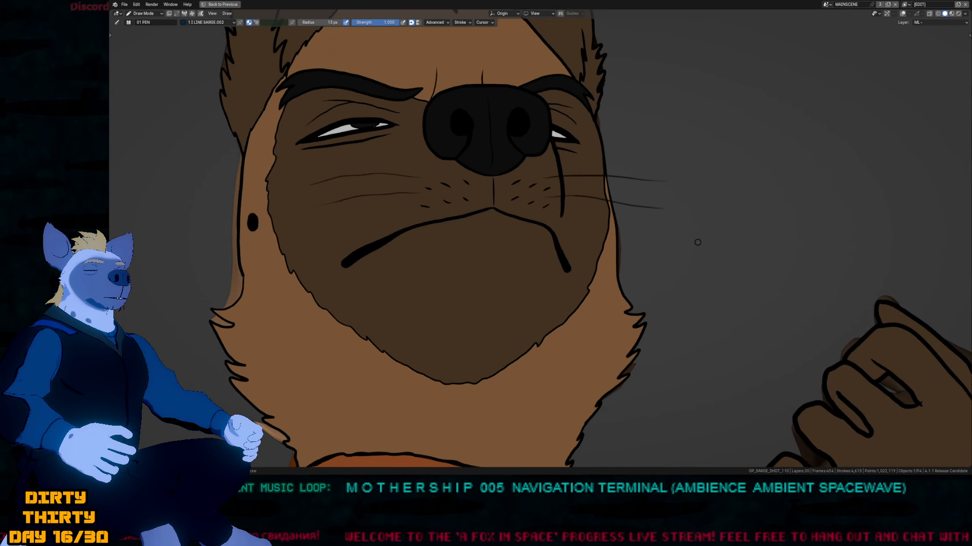
{"action": "key", "text": "Right"}
{"action": "key", "text": "Left"}
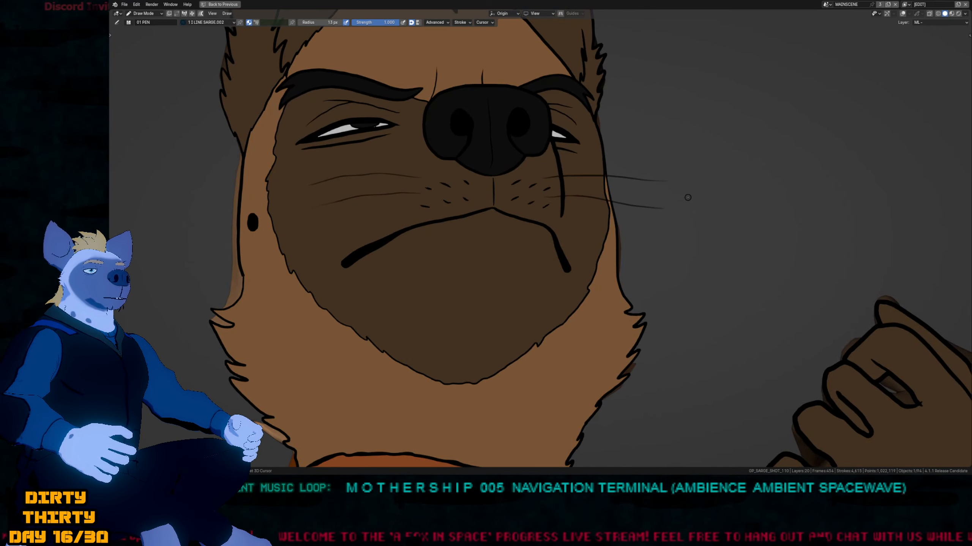
{"action": "key", "text": "Right"}
{"action": "key", "text": "Right"}
{"action": "key", "text": "Left"}
{"action": "key", "text": "Left"}
{"action": "key", "text": "Left"}
{"action": "key", "text": "Right"}
{"action": "key", "text": "Right"}
{"action": "key", "text": "Right"}
{"action": "key", "text": "Right"}
{"action": "key", "text": "Left"}
{"action": "key", "text": "Left"}
{"action": "key", "text": "Right"}
{"action": "key", "text": "Right"}
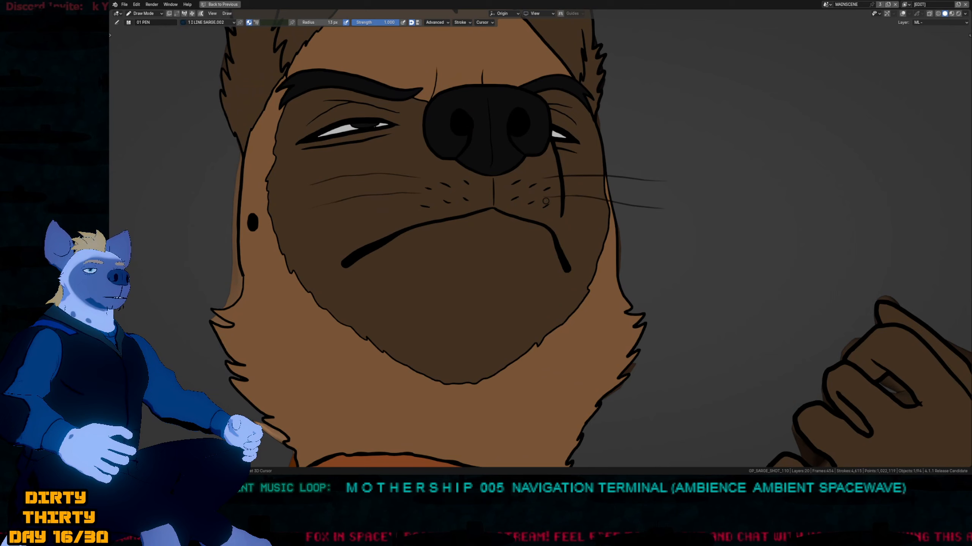
{"action": "key", "text": "Left"}
{"action": "key", "text": "Left"}
{"action": "key", "text": "Right"}
Bend the left-hand whiskers of the wide-eyed drawing downwards using proportional editing with Sharp falloff, and play the animation.
{"action": "key", "text": "Tab"}
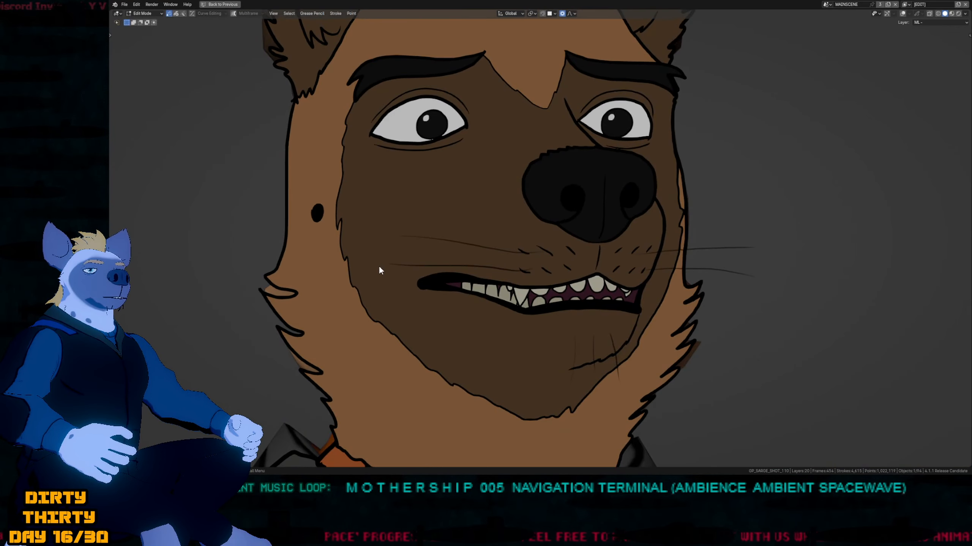
{"action": "key", "text": "shift+o"}
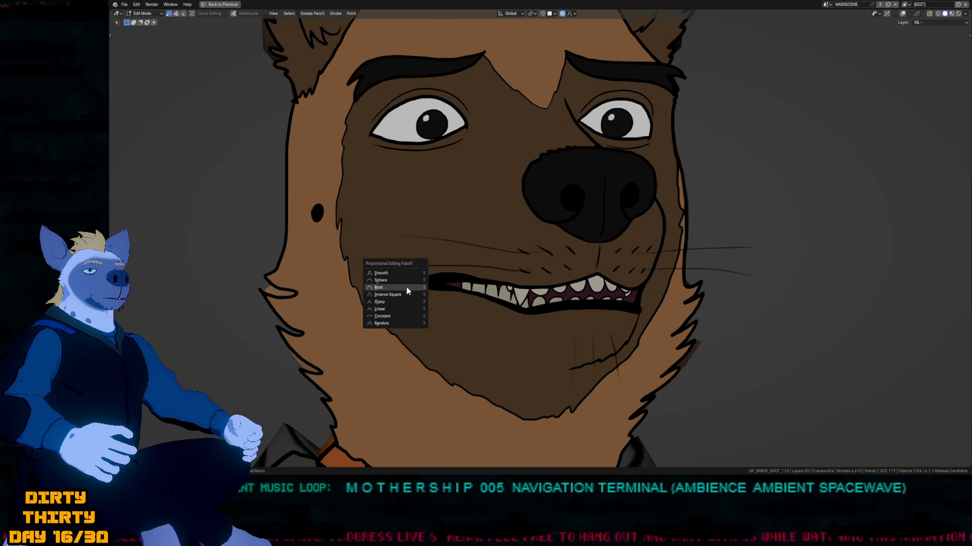
{"action": "left_click", "coordinate": [388, 299]}
{"action": "key", "text": "g"}
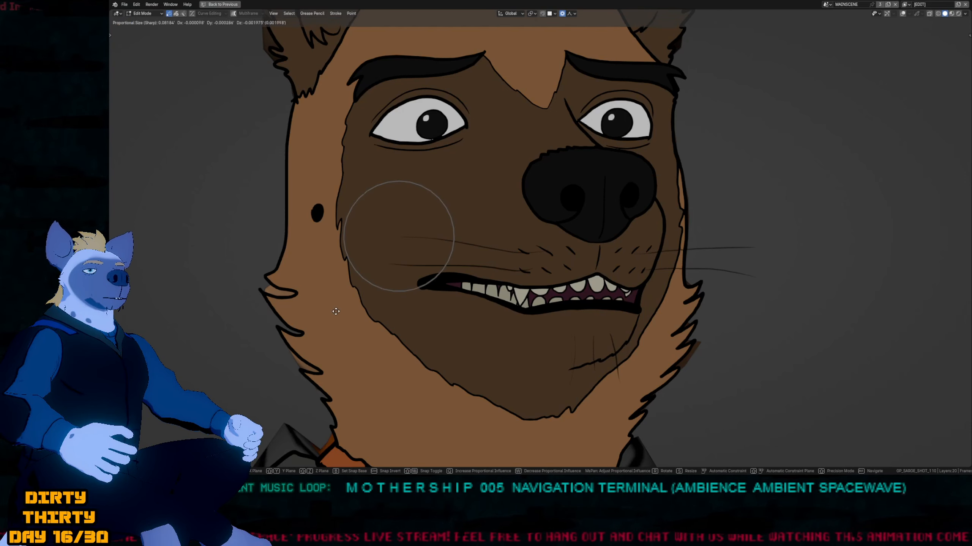
{"action": "scroll", "coordinate": [336, 324], "scroll_direction": "down", "scroll_amount": 8}
{"action": "left_click", "coordinate": [374, 300]}
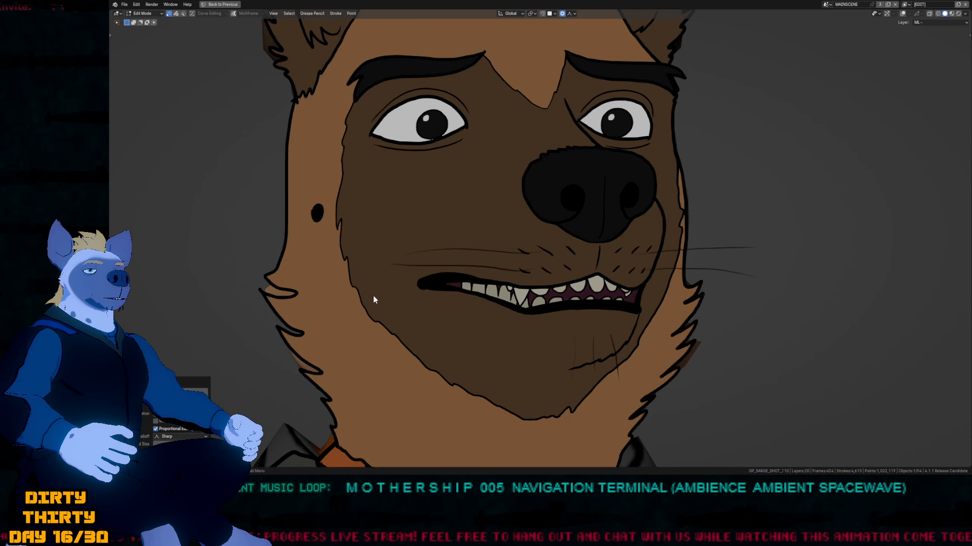
{"action": "key", "text": "ctrl+z"}
{"action": "key", "text": "space"}
{"action": "key", "text": "Escape"}
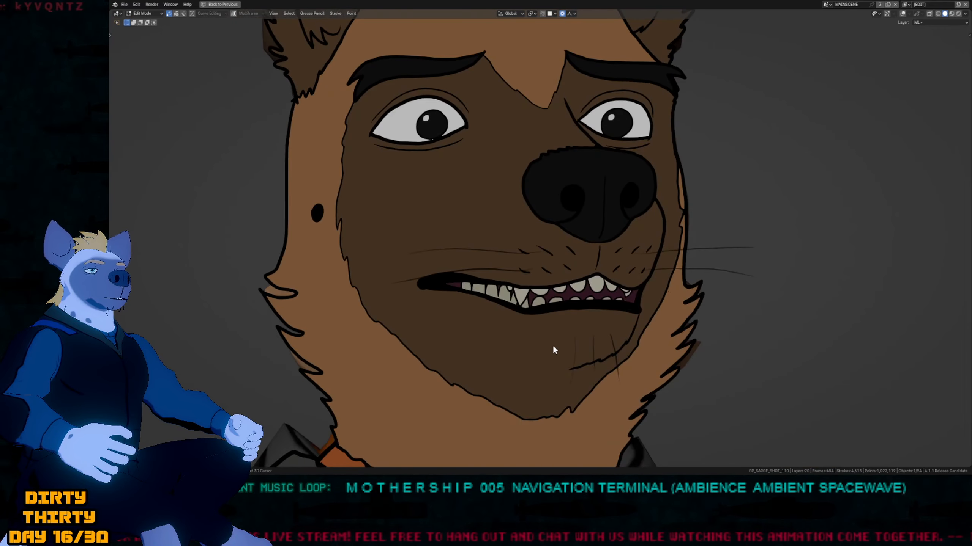
{"action": "key", "text": "space"}
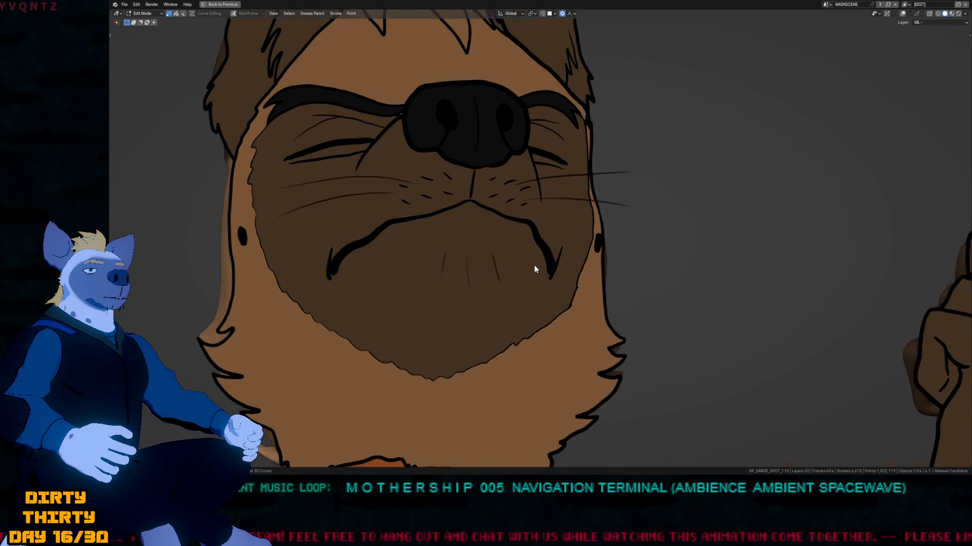
Draw a short chin crease below the mouth on the squinting head drawing and check it against neighbouring drawings.
{"action": "key", "text": "Tab"}
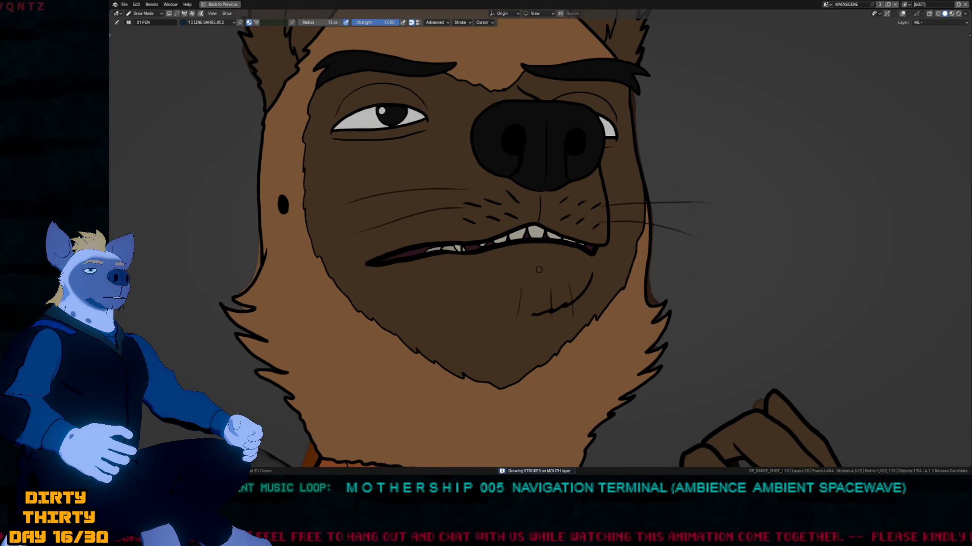
{"action": "key", "text": "Up"}
{"action": "left_click_drag", "start_coordinate": [538, 260], "coordinate": [519, 279]}
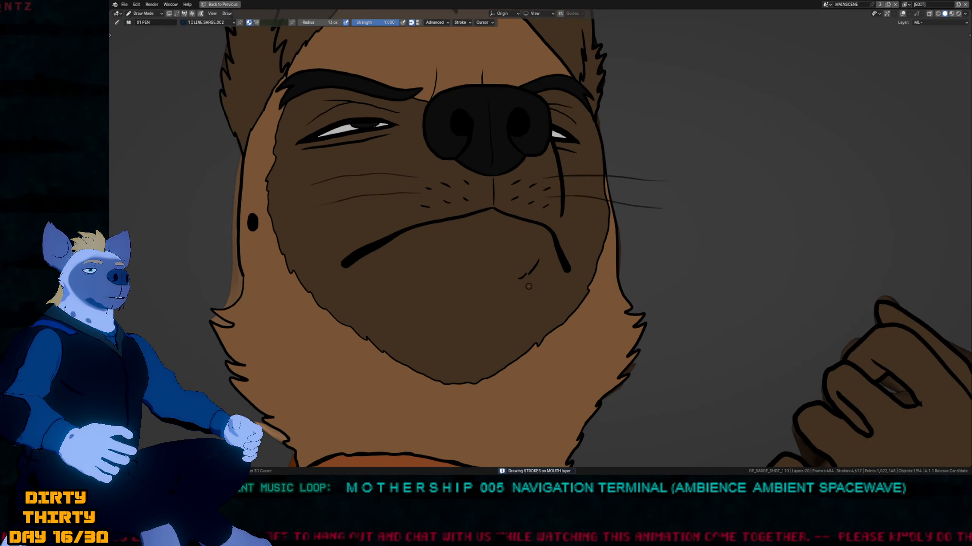
{"action": "key", "text": "Down"}
{"action": "key", "text": "Up"}
{"action": "key", "text": "Up"}
{"action": "key", "text": "Down"}
{"action": "key", "text": "Down"}
{"action": "key", "text": "Up"}
Add thin, faint vertical hair lines on the squinting head's chin beside the crease.
{"action": "key", "text": "2"}
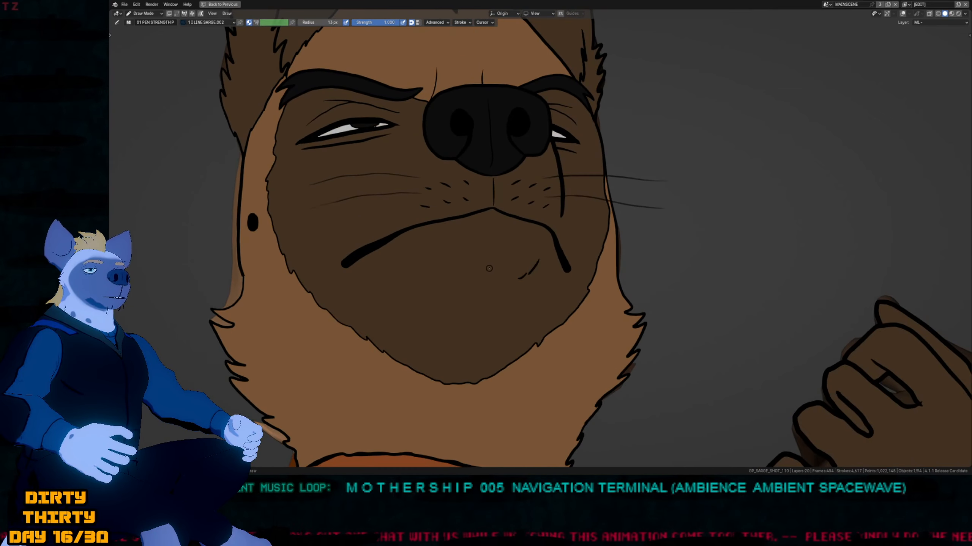
{"action": "left_click_drag", "start_coordinate": [522, 260], "coordinate": [524, 282]}
{"action": "key", "text": "1"}
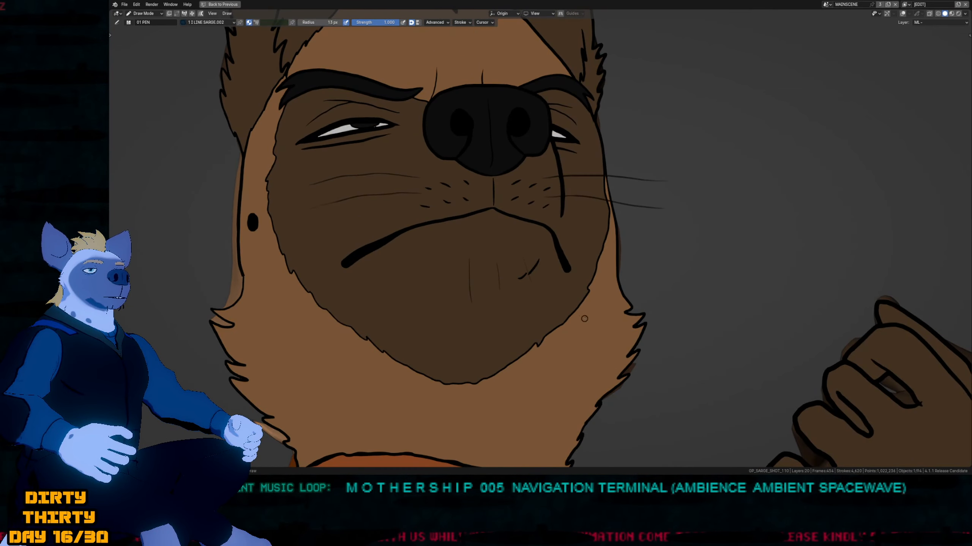
Flip back and forth through the head drawings to compare their chin lines, mouths and whiskers.
{"action": "middle_click_drag", "start_coordinate": [612, 247], "coordinate": [631, 337], "text": "ctrl"}
{"action": "key", "text": "Up"}
{"action": "key", "text": "Up"}
{"action": "key", "text": "Up"}
{"action": "key", "text": "Up"}
{"action": "key", "text": "Up"}
{"action": "key", "text": "Up"}
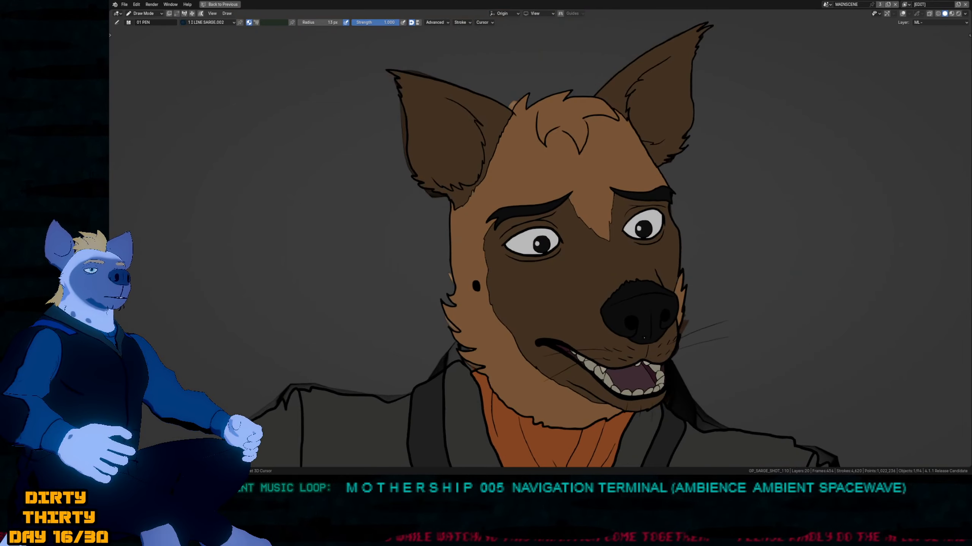
{"action": "key", "text": "Down"}
{"action": "key", "text": "Down"}
{"action": "key", "text": "Down"}
{"action": "key", "text": "Down"}
{"action": "key", "text": "Down"}
{"action": "key", "text": "Down"}
{"action": "key", "text": "Down"}
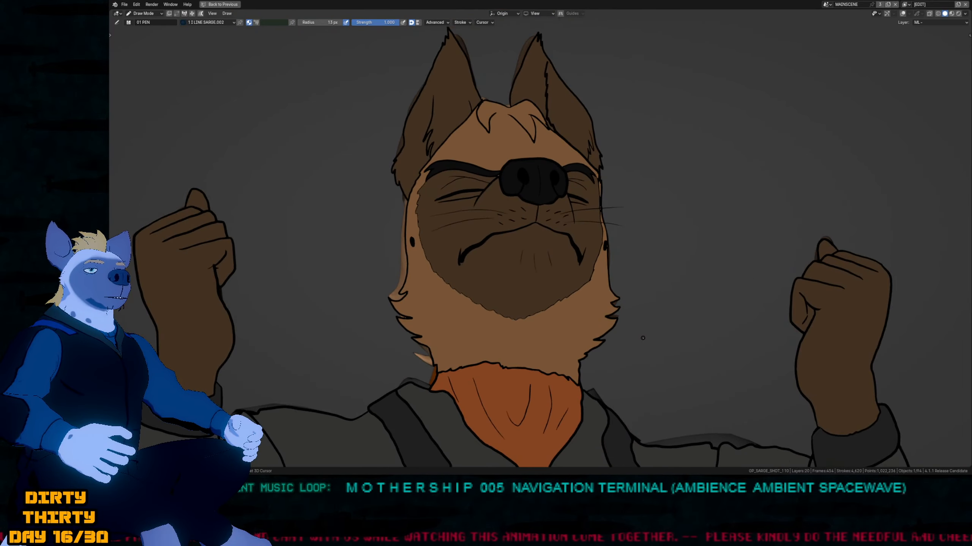
{"action": "key", "text": "Up"}
{"action": "key", "text": "Up"}
{"action": "key", "text": "Up"}
{"action": "key", "text": "Up"}
{"action": "key", "text": "Up"}
{"action": "key", "text": "Up"}
{"action": "key", "text": "Up"}
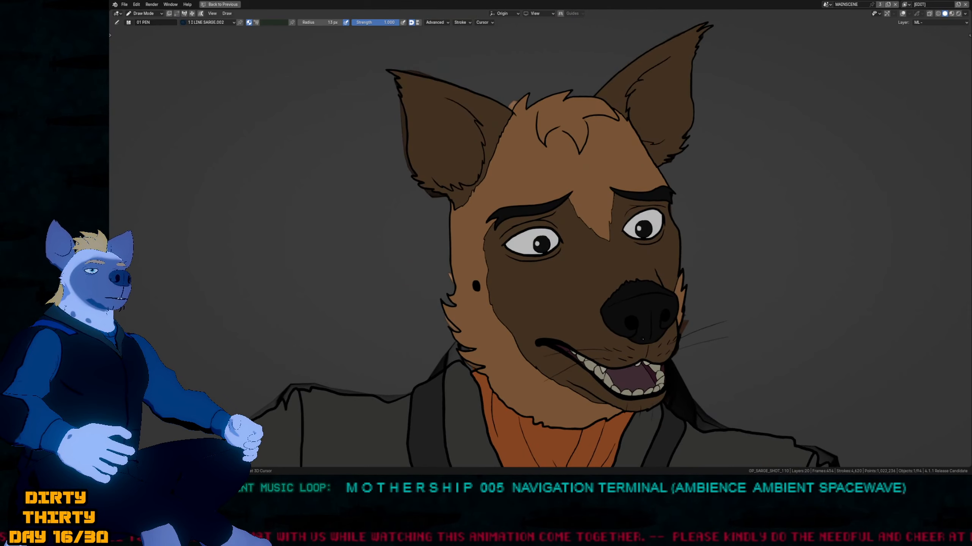
{"action": "key", "text": "Down"}
{"action": "key", "text": "Down"}
{"action": "key", "text": "Down"}
{"action": "key", "text": "Down"}
{"action": "key", "text": "Down"}
{"action": "key", "text": "Up"}
{"action": "key", "text": "Up"}
{"action": "key", "text": "Up"}
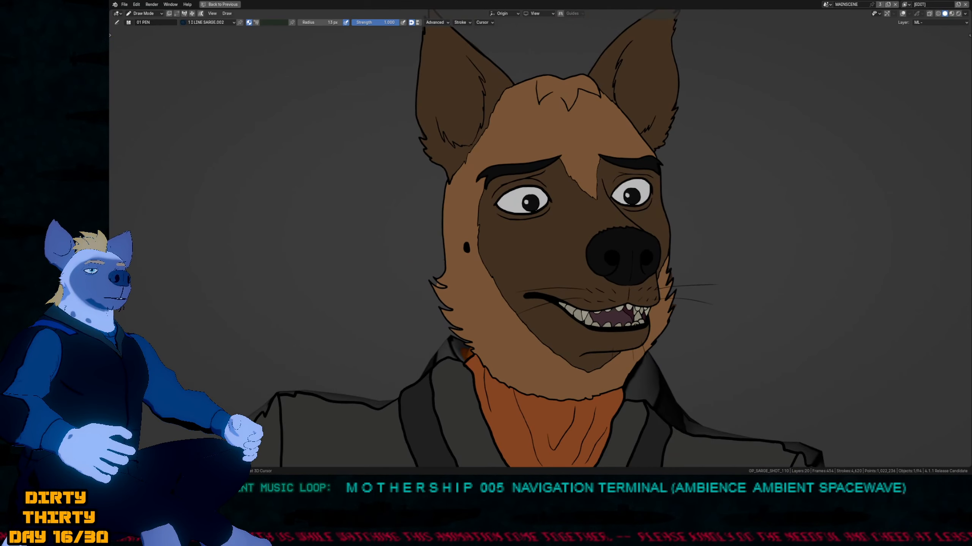
Trim the left end of the chin crease on the half-open mouth drawing and compare it with the neighbouring drawings.
{"action": "key", "text": "e"}
{"action": "key", "text": "d"}
{"action": "key", "text": "Down"}
{"action": "key", "text": "Down"}
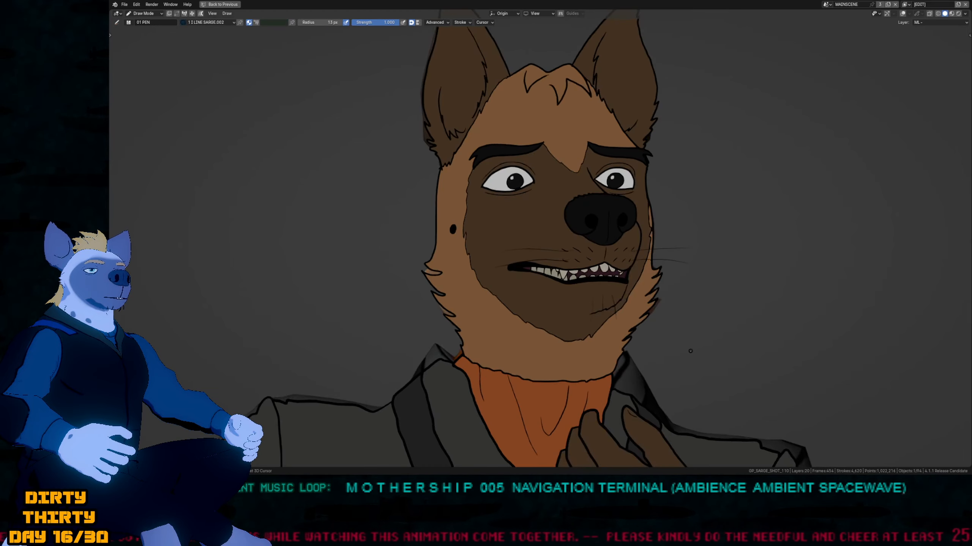
{"action": "key", "text": "Up"}
{"action": "key", "text": "Up"}
{"action": "key", "text": "Up"}
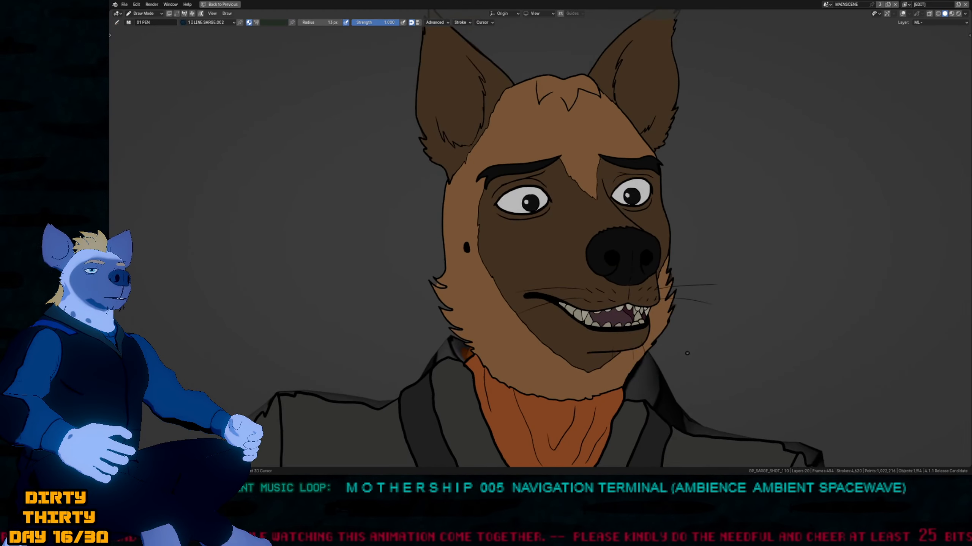
Nudge the left end of the chin crease on the widest open-mouth drawing using proportional editing with Sharp falloff.
{"action": "scroll", "coordinate": [562, 263], "scroll_direction": "up", "scroll_amount": 2}
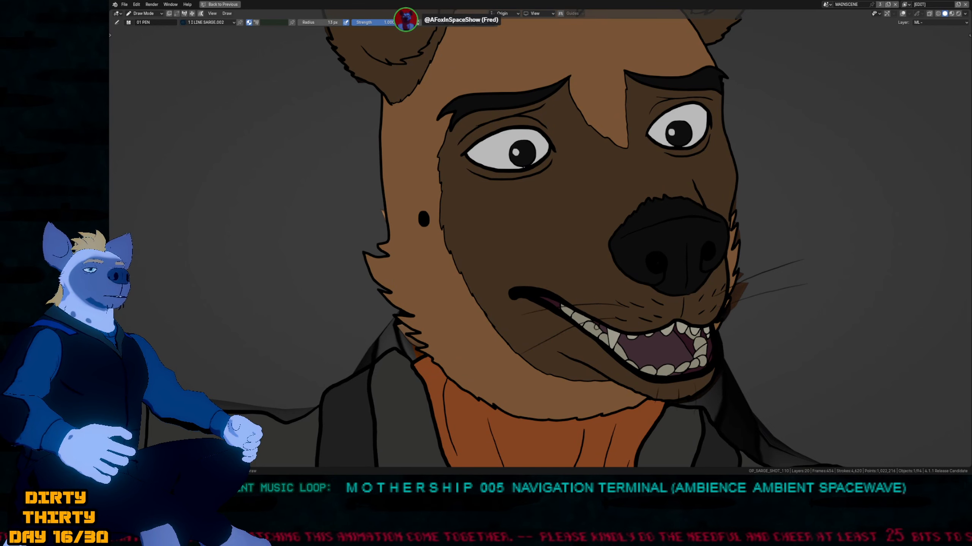
{"action": "key", "text": "Tab"}
{"action": "key", "text": "g"}
{"action": "left_click", "coordinate": [565, 380]}
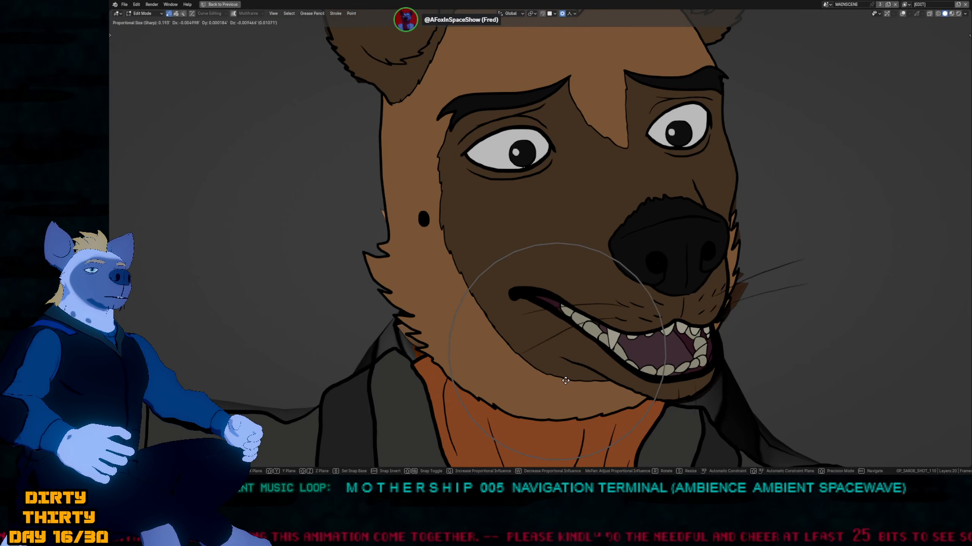
{"action": "key", "text": "Tab"}
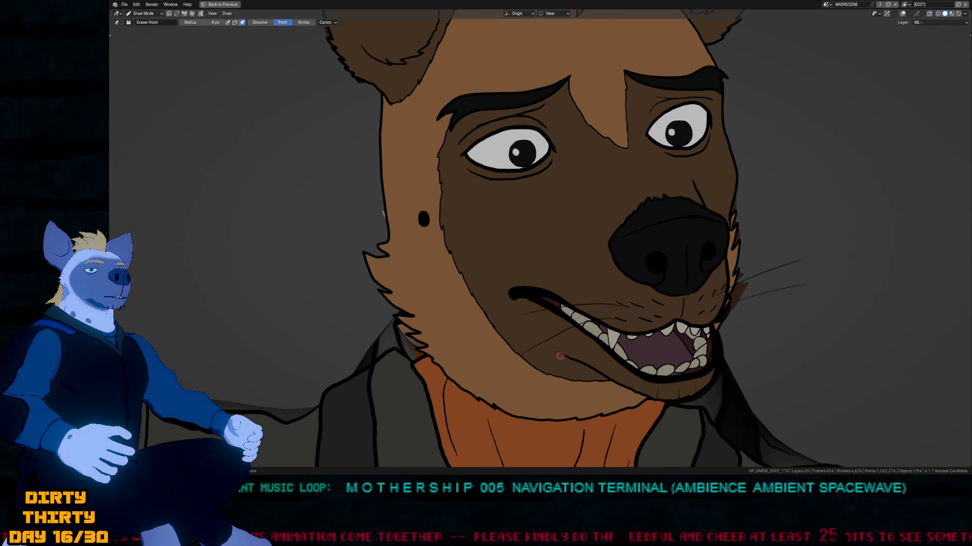
Set the proportional editing falloff to Smooth and soften the left end of the same drawing's chin crease.
{"action": "key", "text": "shift+o"}
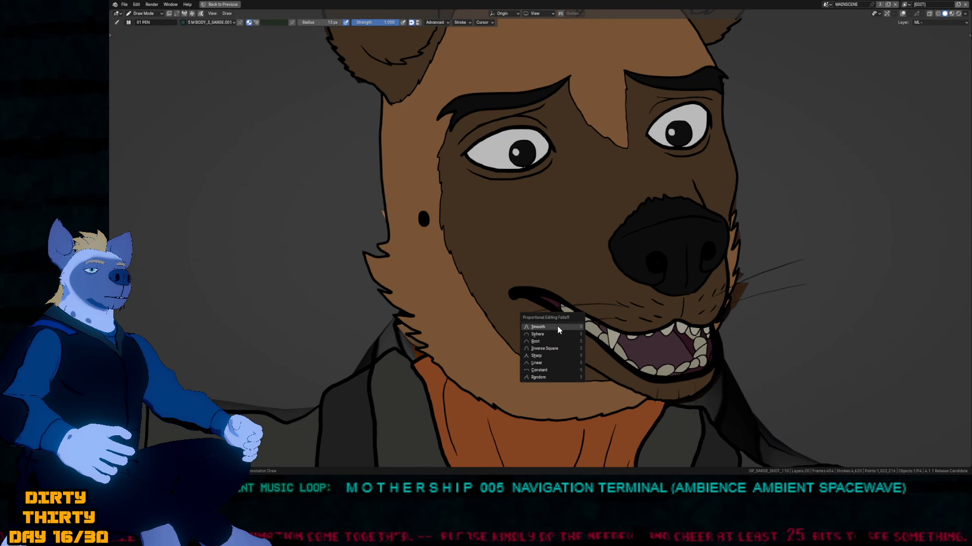
{"action": "left_click", "coordinate": [557, 326]}
{"action": "key", "text": "f"}
{"action": "left_click", "coordinate": [417, 432]}
{"action": "mouse_move", "coordinate": [554, 358]}
{"action": "left_mouse_down", "text": "shift"}
{"action": "mouse_move", "coordinate": [578, 362]}
{"action": "mouse_move", "coordinate": [567, 366]}
{"action": "left_mouse_up", "text": "shift"}
{"action": "key", "text": "f"}
{"action": "left_click", "coordinate": [578, 370]}
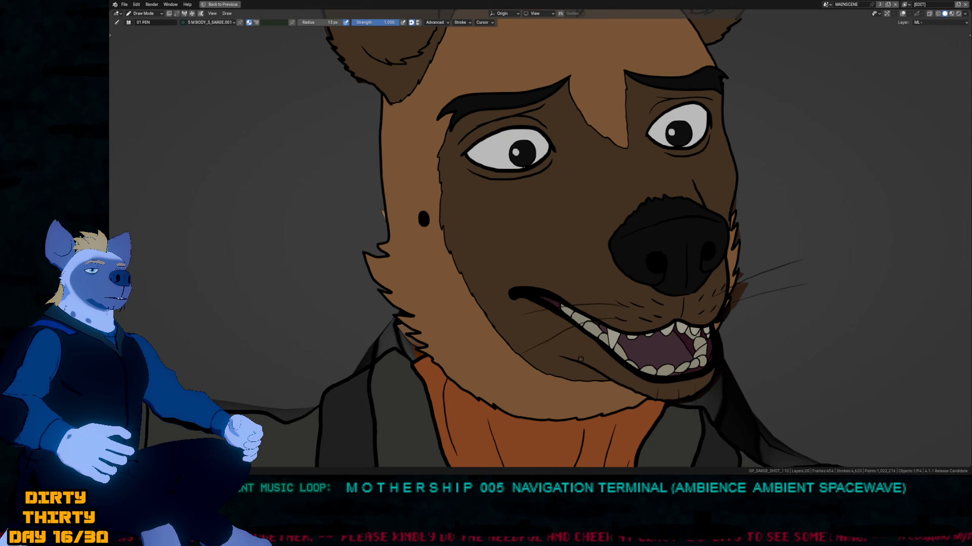
{"action": "scroll", "coordinate": [572, 286], "scroll_direction": "down", "scroll_amount": 2}
{"action": "scroll", "coordinate": [578, 303], "scroll_direction": "down", "scroll_amount": 1}
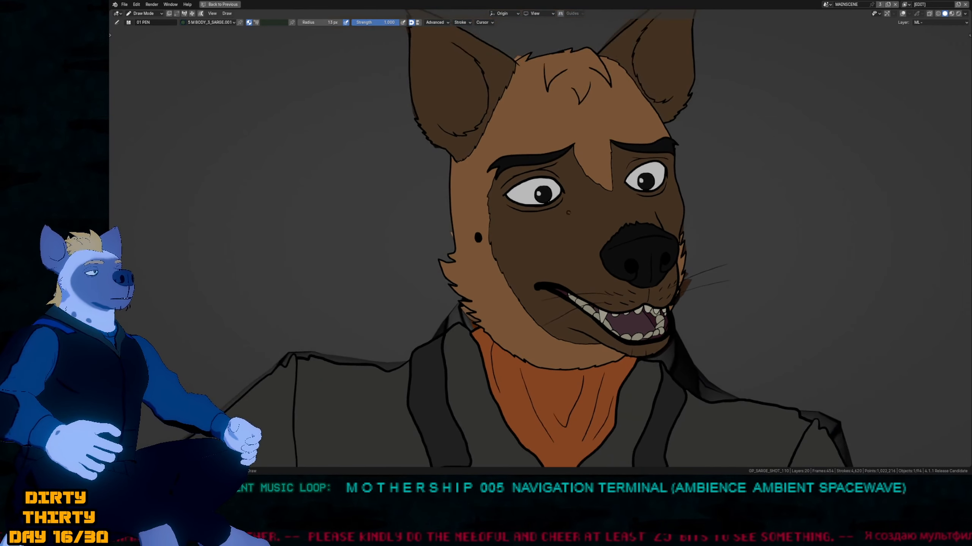
Turn on the viewport overlays and inspect the character's whole upper body within the camera frame.
{"action": "middle_click_drag", "start_coordinate": [640, 232], "coordinate": [649, 266], "text": "shift"}
{"action": "key", "text": "ctrl+Tab"}
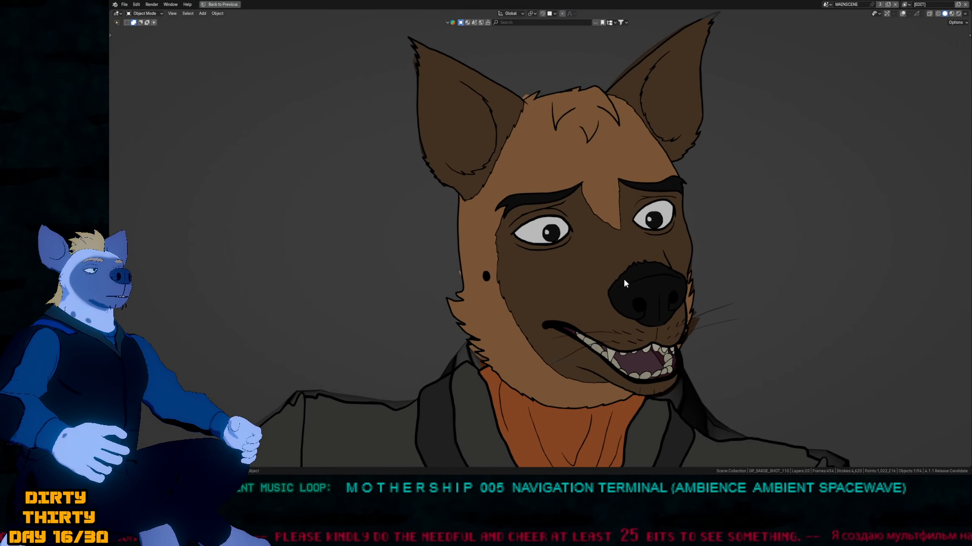
{"action": "key", "text": "Home"}
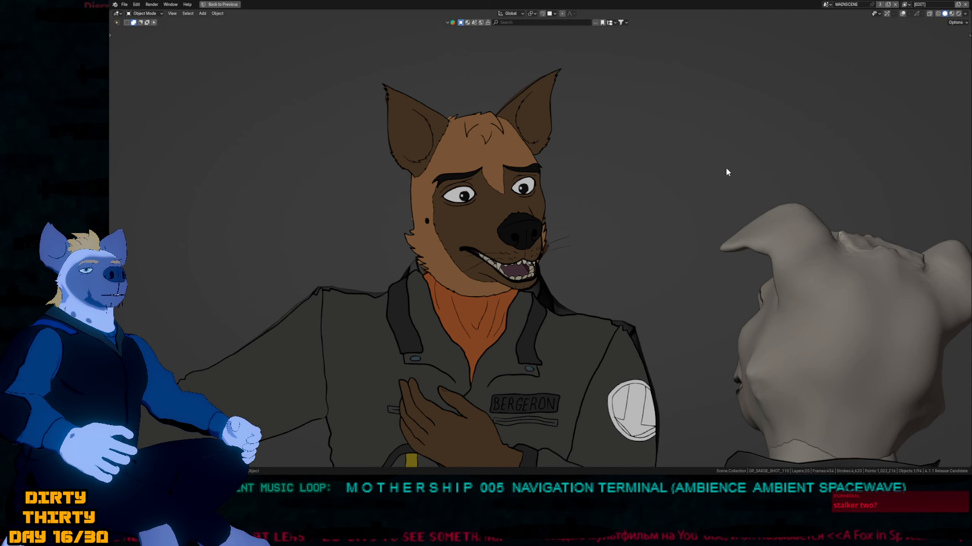
{"action": "key", "text": "shift+alt+z"}
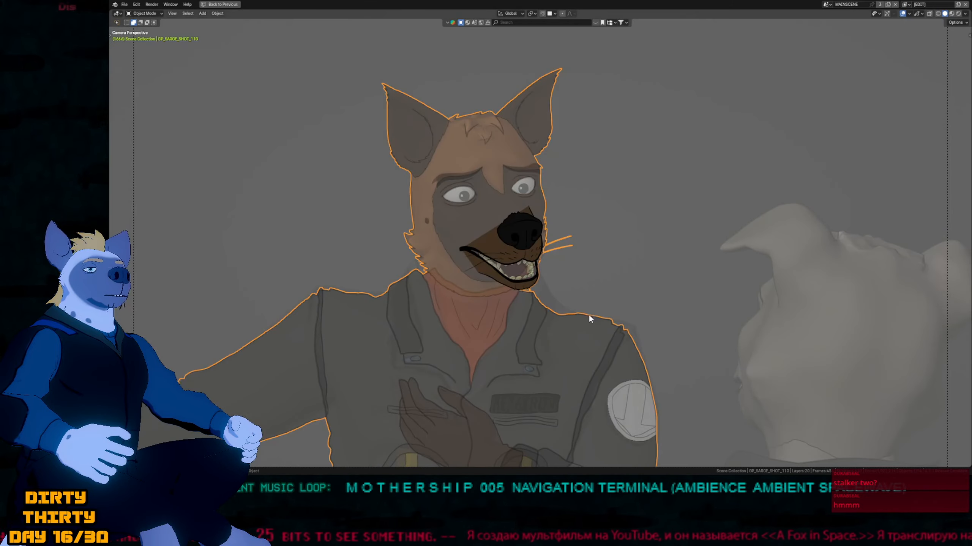
{"action": "middle_click_drag", "start_coordinate": [589, 314], "coordinate": [609, 233], "text": "shift"}
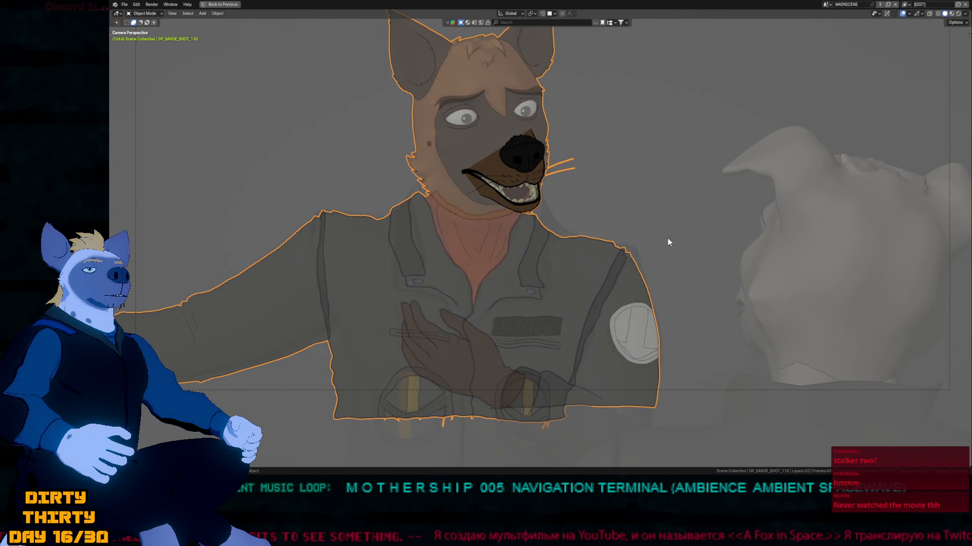
{"action": "middle_click_drag", "start_coordinate": [694, 208], "coordinate": [586, 260], "text": "shift"}
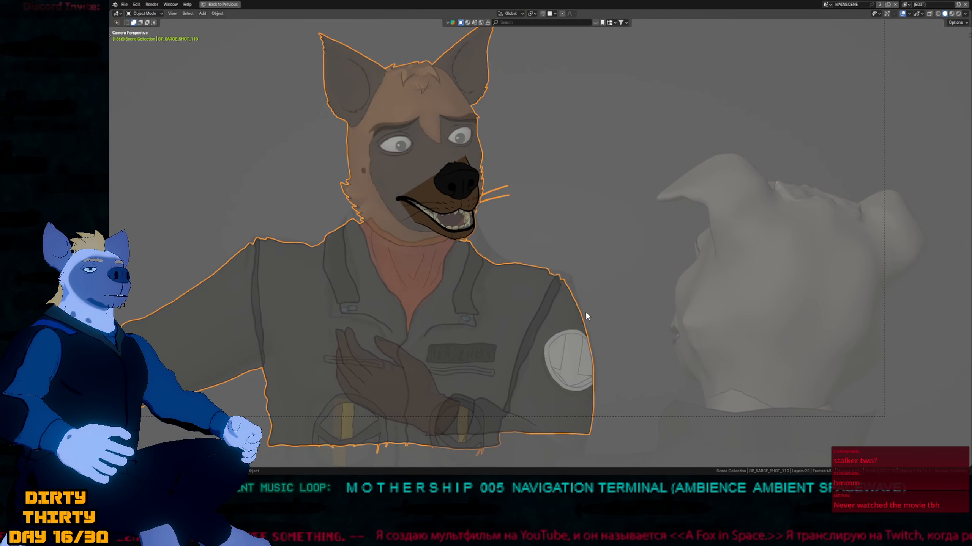
{"action": "middle_click_drag", "start_coordinate": [586, 313], "coordinate": [631, 330], "text": "shift"}
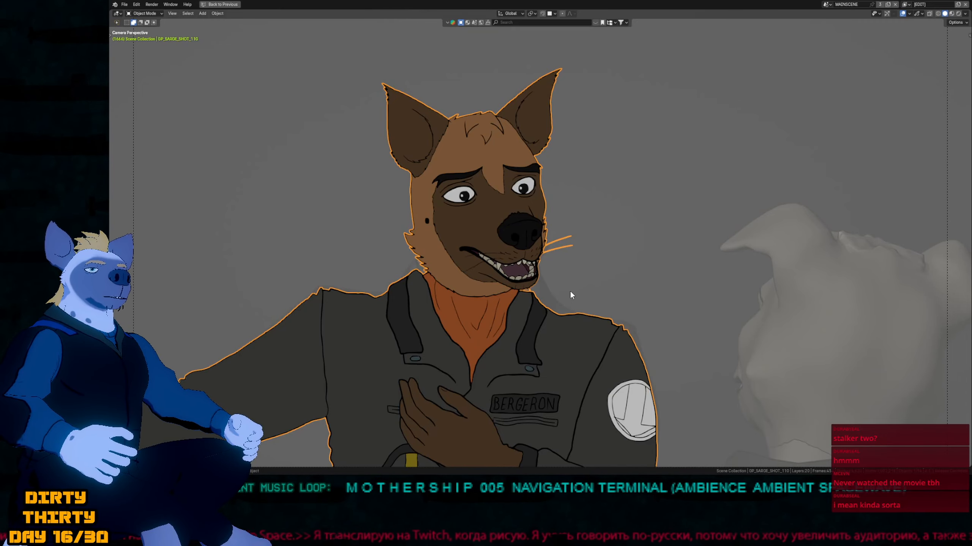
{"action": "key", "text": "ctrl+Tab"}
{"action": "mouse_move", "coordinate": [587, 333]}
{"action": "middle_mouse_down", "text": "shift"}
{"action": "mouse_move", "coordinate": [653, 196]}
{"action": "mouse_move", "coordinate": [566, 330]}
{"action": "middle_mouse_up", "text": "shift"}
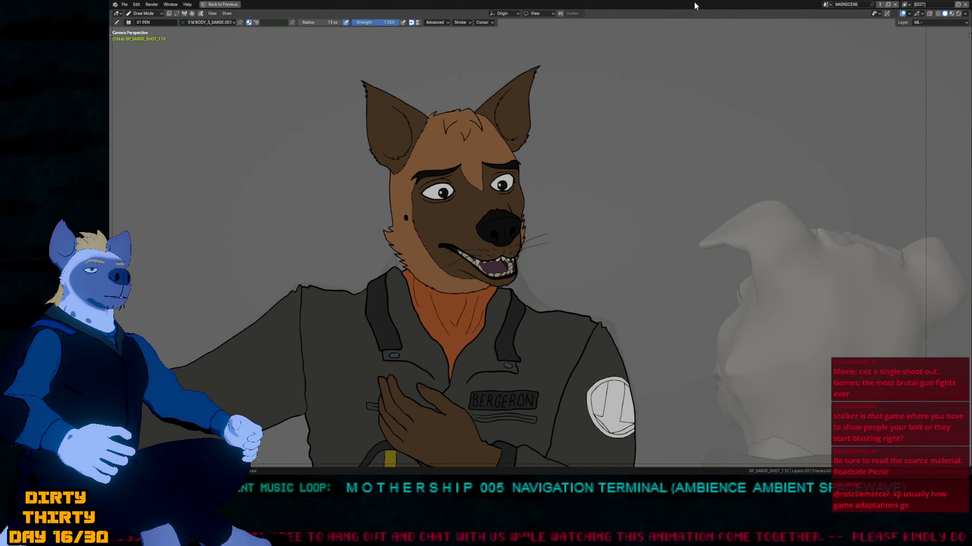
Step backwards and forwards frame by frame to examine the character's movement within the full camera frame.
{"action": "scroll", "coordinate": [626, 277], "scroll_direction": "down", "scroll_amount": 3}
{"action": "scroll", "coordinate": [627, 277], "scroll_direction": "down", "scroll_amount": 2}
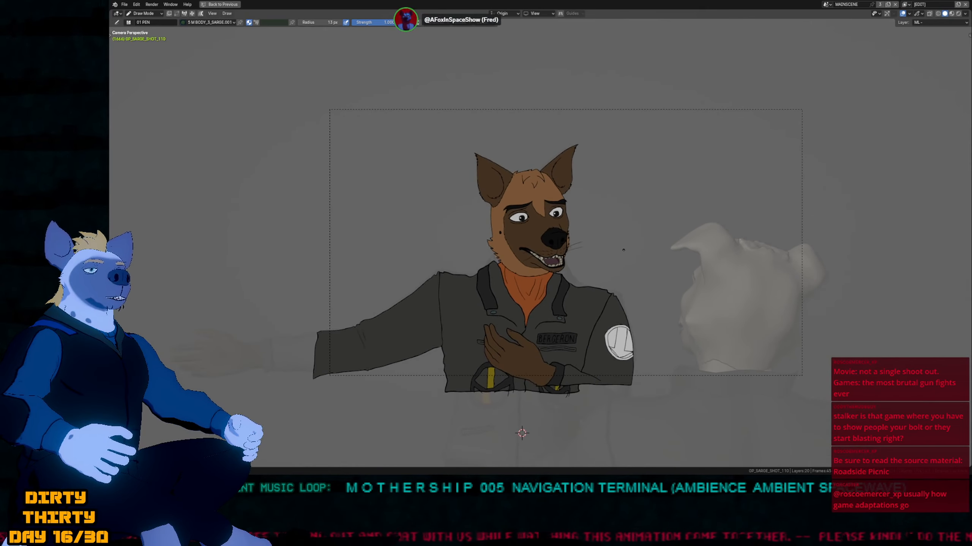
{"action": "key", "text": "Right"}
{"action": "key", "text": "Right"}
{"action": "key", "text": "Left"}
{"action": "key", "text": "Left"}
{"action": "key", "text": "Left"}
{"action": "key", "text": "Left"}
{"action": "key", "text": "Left"}
{"action": "key", "text": "Left"}
{"action": "key", "text": "Left"}
{"action": "key", "text": "Left"}
{"action": "key", "text": "Left"}
{"action": "key", "text": "Left"}
{"action": "key", "text": "Left"}
{"action": "key", "text": "Left"}
{"action": "key", "text": "Left"}
{"action": "key", "text": "Left"}
{"action": "key", "text": "Left"}
{"action": "key", "text": "Left"}
{"action": "key", "text": "Left"}
{"action": "key", "text": "Left"}
{"action": "key", "text": "Left"}
{"action": "key", "text": "Left"}
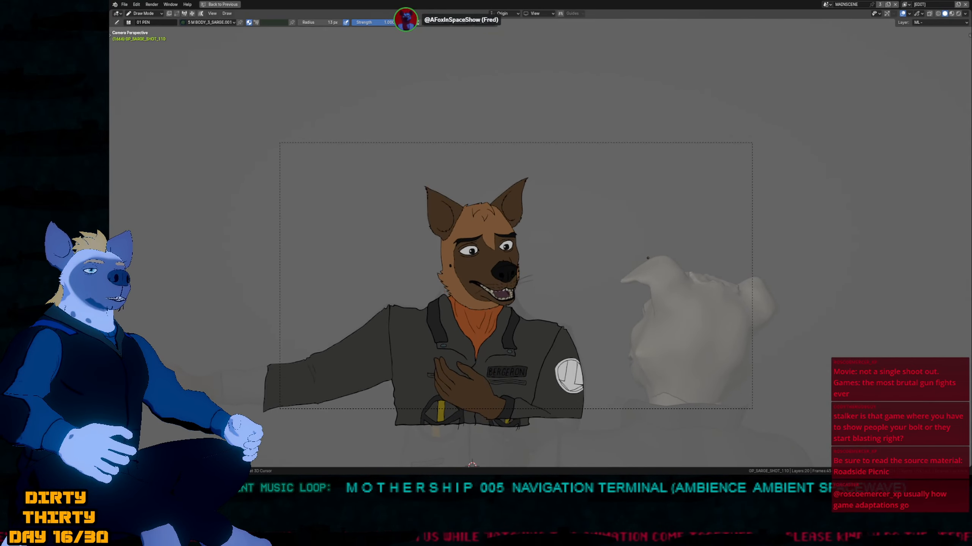
{"action": "key", "text": "Right"}
{"action": "key", "text": "Right"}
{"action": "key", "text": "Right"}
{"action": "key", "text": "Right"}
{"action": "key", "text": "Right"}
{"action": "key", "text": "Right"}
{"action": "key", "text": "Right"}
{"action": "key", "text": "Right"}
{"action": "key", "text": "Right"}
{"action": "key", "text": "Right"}
{"action": "key", "text": "Right"}
{"action": "key", "text": "Right"}
{"action": "key", "text": "Right"}
{"action": "key", "text": "Right"}
{"action": "key", "text": "Right"}
{"action": "key", "text": "Right"}
{"action": "key", "text": "Right"}
{"action": "key", "text": "Right"}
{"action": "key", "text": "Right"}
{"action": "key", "text": "Right"}
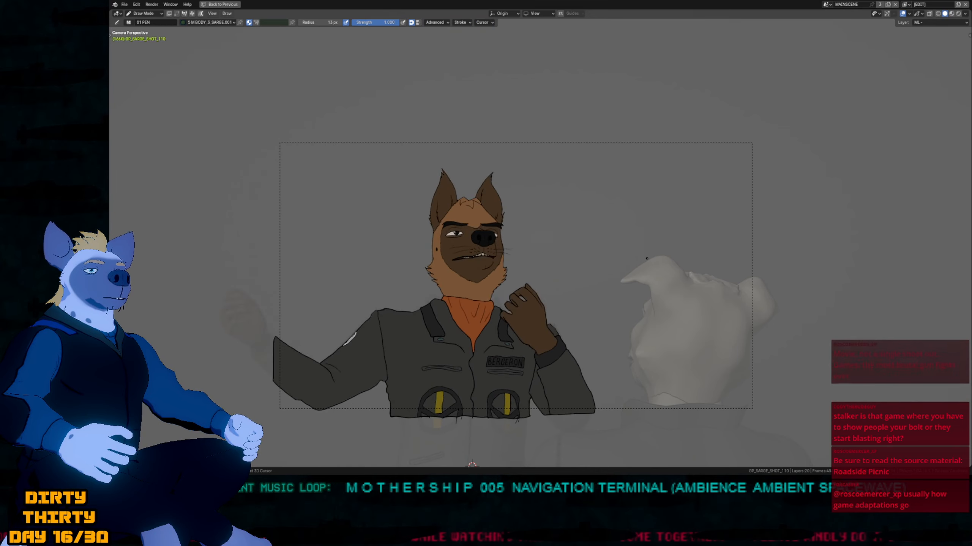
Flip between the raised-fists and hand-on-chest keyframes to compare the character's poses.
{"action": "key", "text": "Down"}
{"action": "key", "text": "Down"}
{"action": "key", "text": "Down"}
{"action": "key", "text": "Down"}
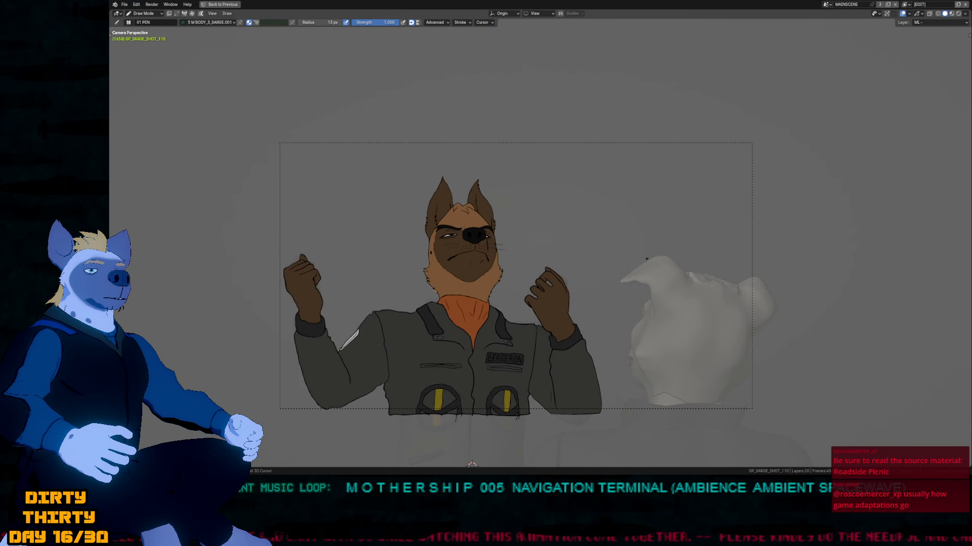
{"action": "key", "text": "Up"}
{"action": "key", "text": "Up"}
{"action": "key", "text": "Up"}
{"action": "key", "text": "Down"}
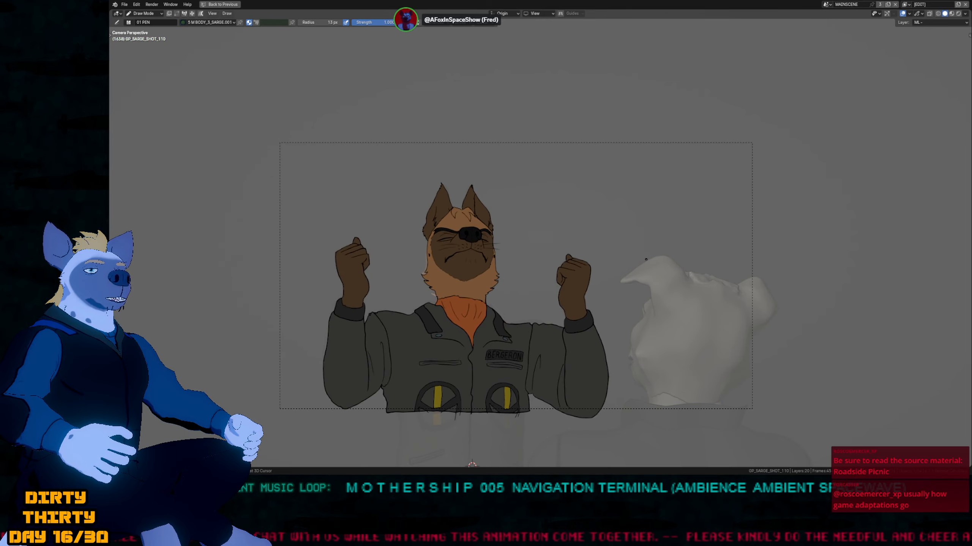
{"action": "key", "text": "Up"}
{"action": "scroll", "coordinate": [646, 260], "scroll_direction": "up", "scroll_amount": 4}
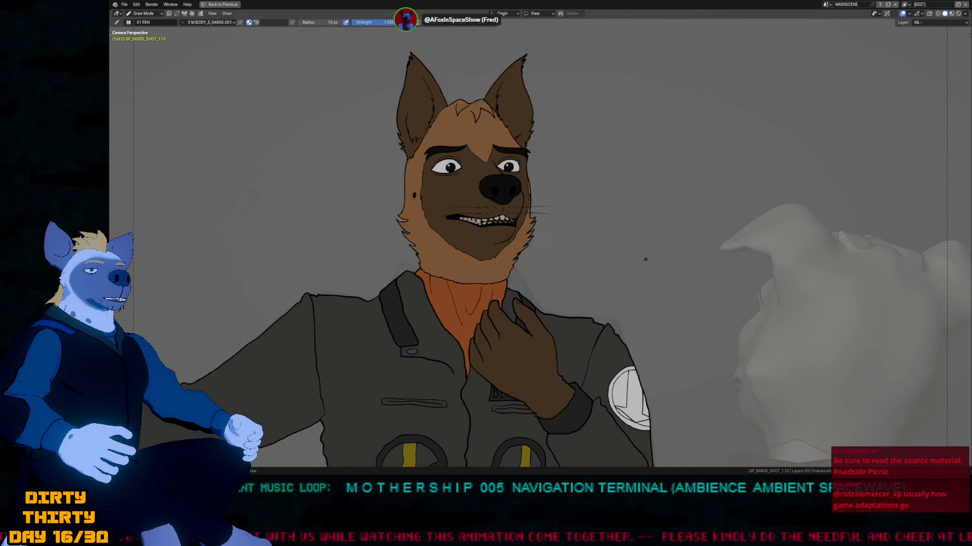
Leave Draw Mode, view the full layout with the timeline, and maximize the 3D viewport again.
{"action": "key", "text": "ctrl+Tab"}
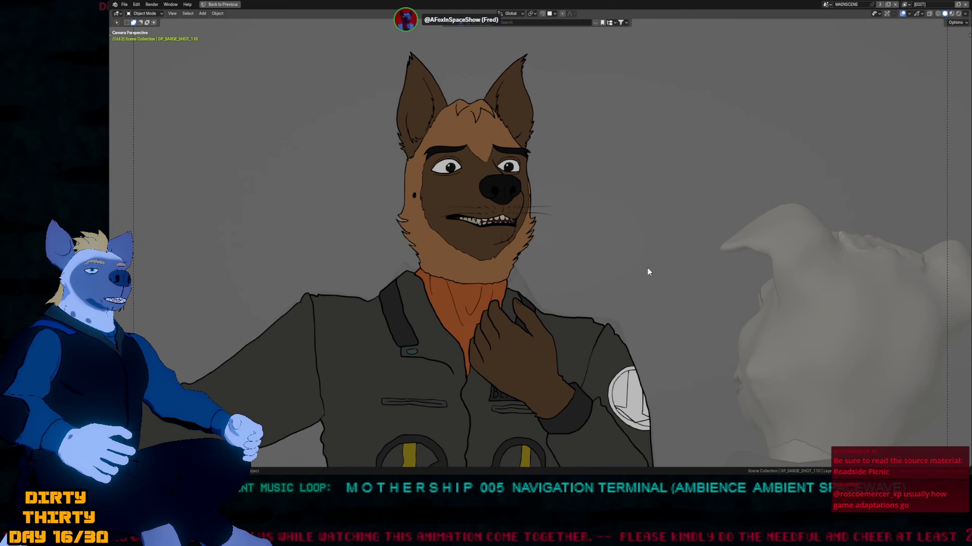
{"action": "key", "text": "ctrl+space"}
{"action": "key", "text": "ctrl+space"}
{"action": "key", "text": "ctrl+space"}
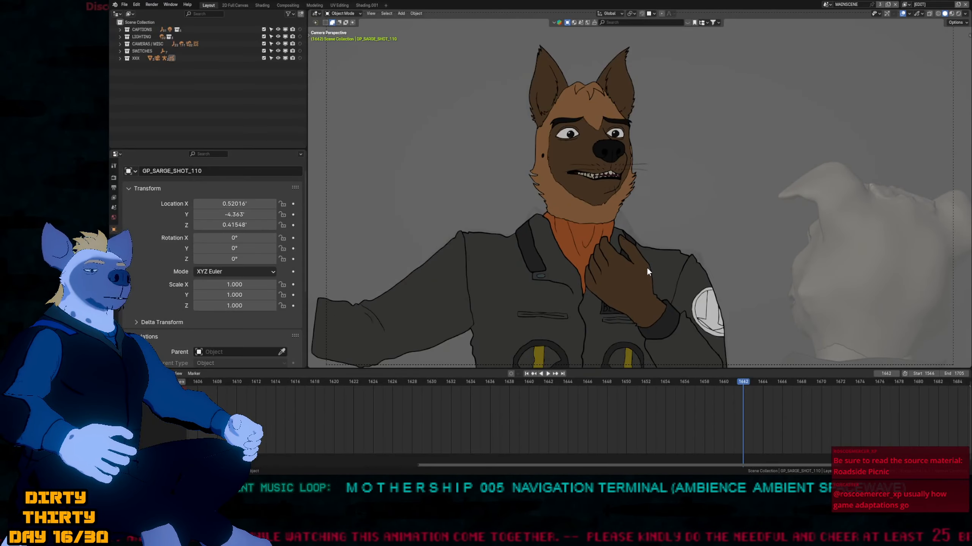
{"action": "key", "text": "ctrl+space"}
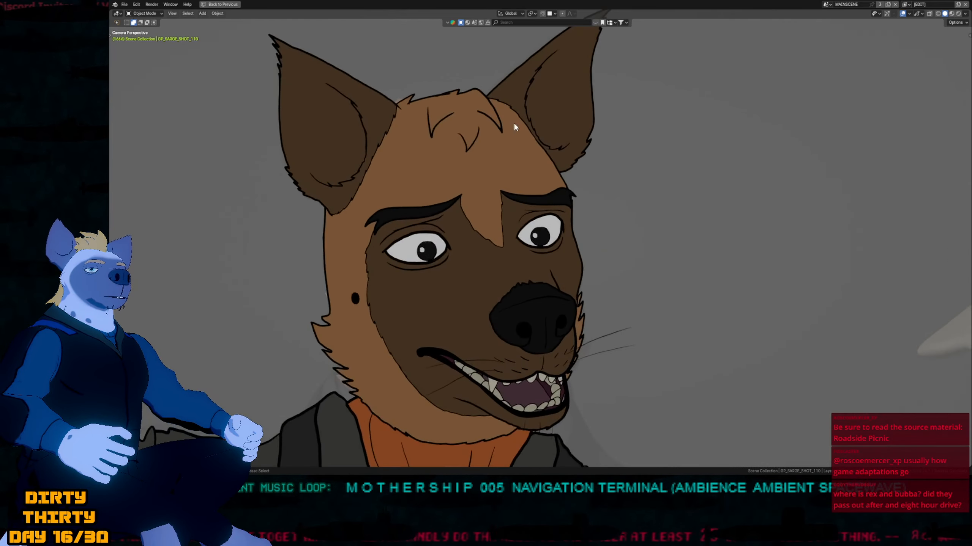
Select the hyena drawing object and return to Draw Mode with the HEAD layers set for editing.
{"action": "left_click", "coordinate": [512, 151]}
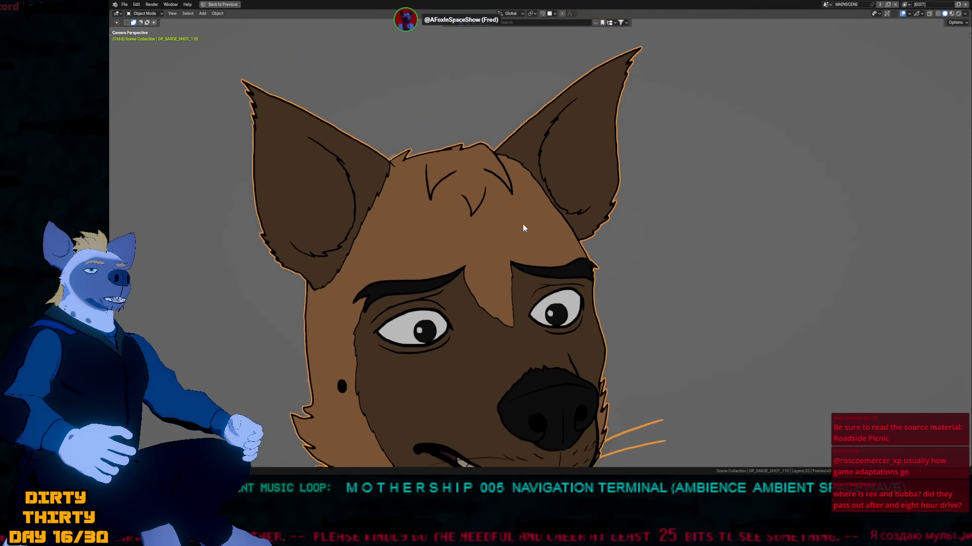
{"action": "middle_click_drag", "start_coordinate": [523, 225], "coordinate": [532, 246], "text": "shift"}
{"action": "key", "text": "ctrl+Tab"}
{"action": "key", "text": "ctrl+Tab"}
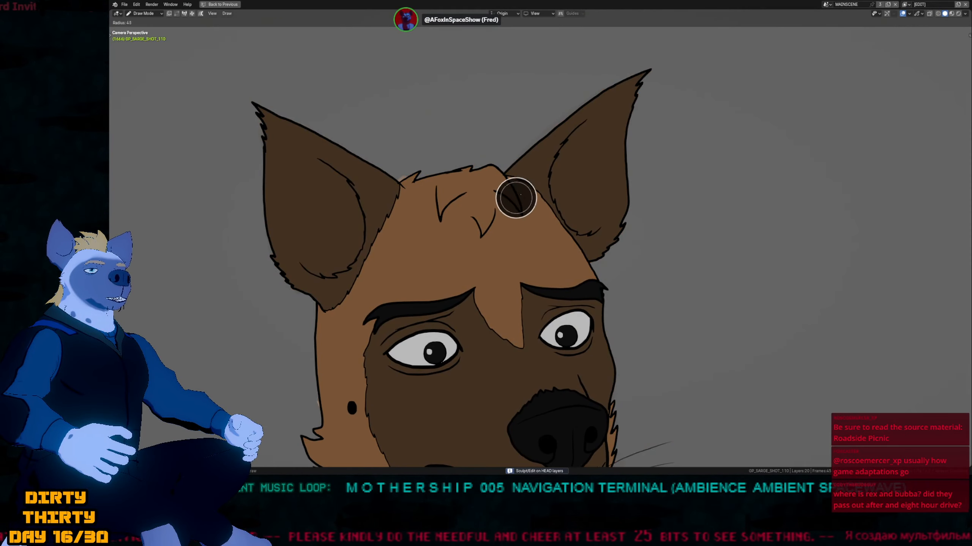
{"action": "key", "text": "ctrl+Tab"}
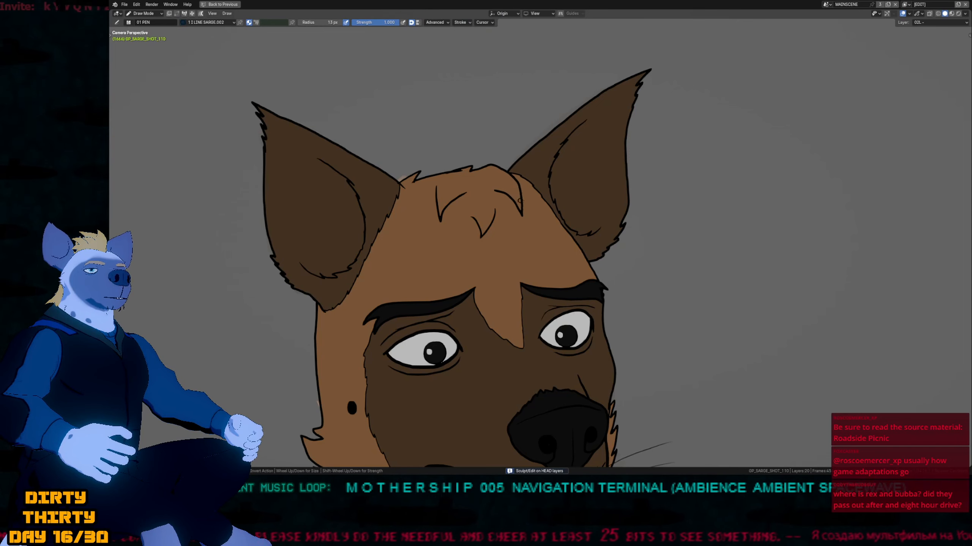
Reshape the right-hand forehead hair tuft so its tip curves downwards, comparing it with the neighbouring drawings.
{"action": "key", "text": "Down"}
{"action": "key", "text": "Up"}
{"action": "key", "text": "Up"}
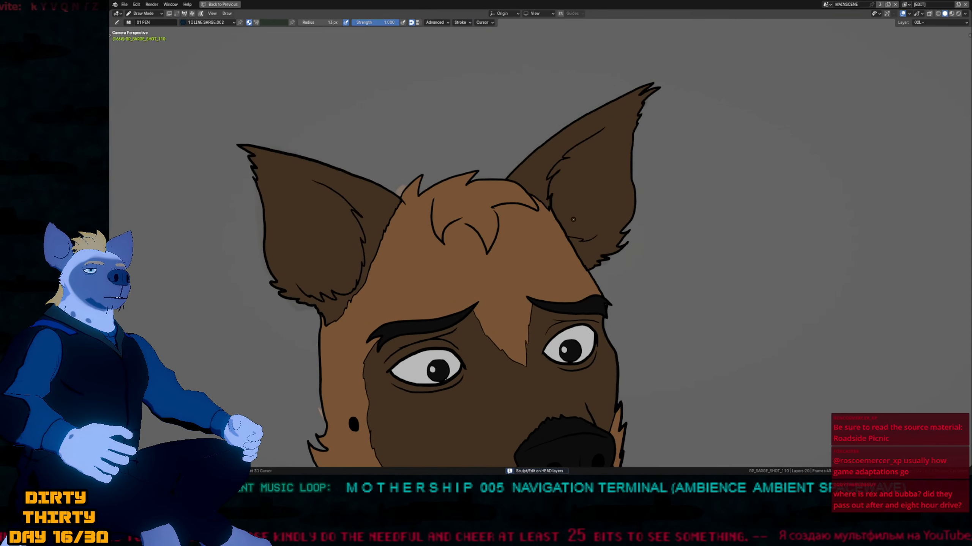
{"action": "left_click_drag", "start_coordinate": [536, 213], "coordinate": [534, 215], "text": "shift"}
{"action": "key", "text": "f"}
{"action": "left_click", "coordinate": [534, 215]}
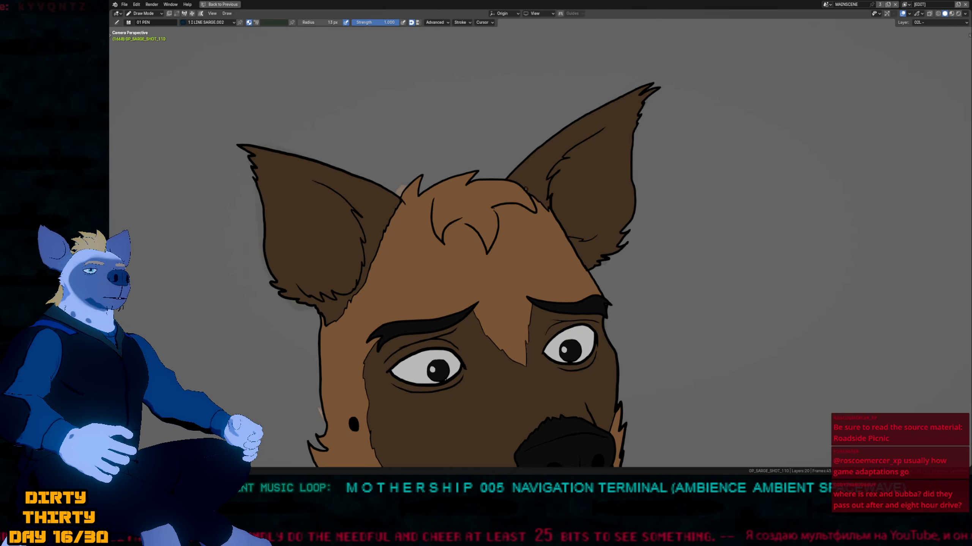
{"action": "left_click_drag", "start_coordinate": [512, 182], "coordinate": [535, 211], "text": "shift"}
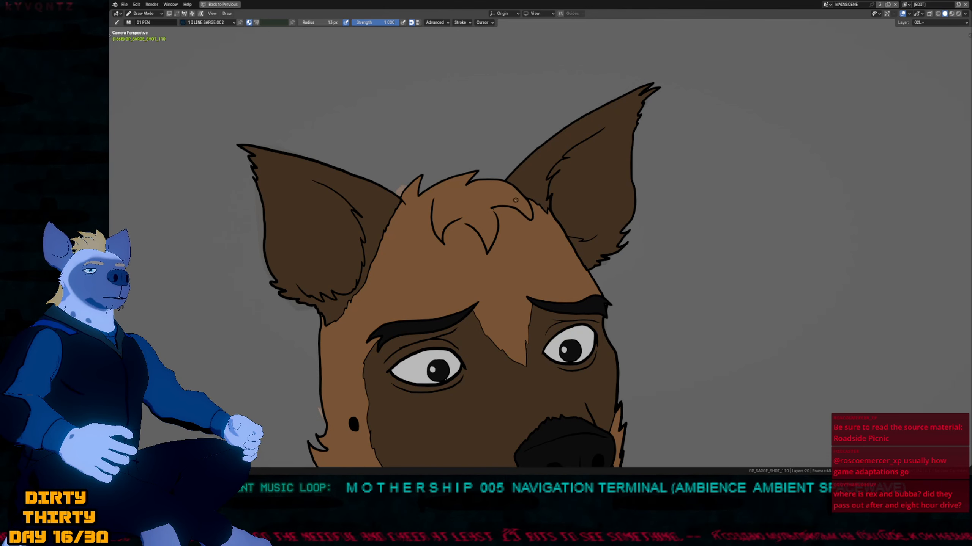
{"action": "key", "text": "Down"}
{"action": "key", "text": "Down"}
{"action": "key", "text": "Up"}
{"action": "key", "text": "Up"}
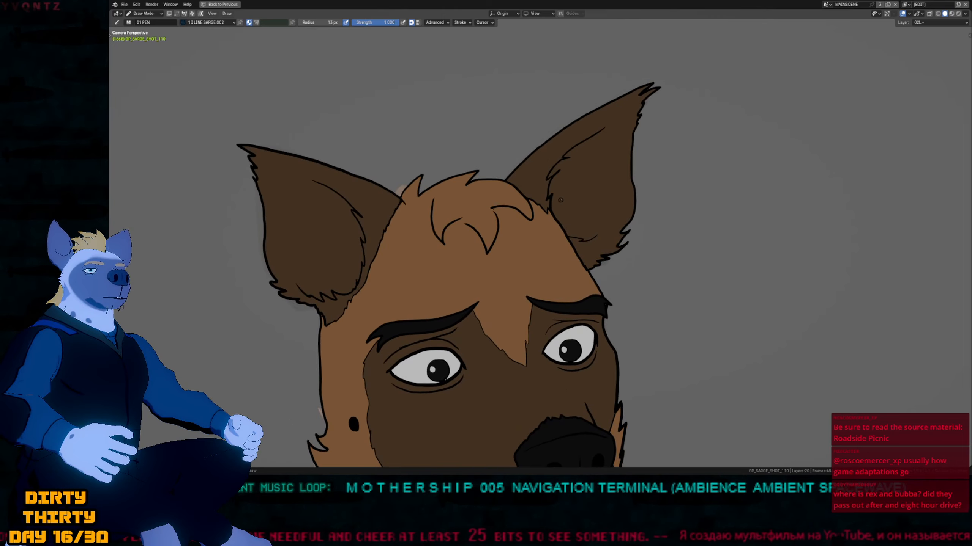
Shift the central forehead hair tuft on the frowning, raised-chin head drawing with proportional editing, then return to Draw Mode.
{"action": "key", "text": "space"}
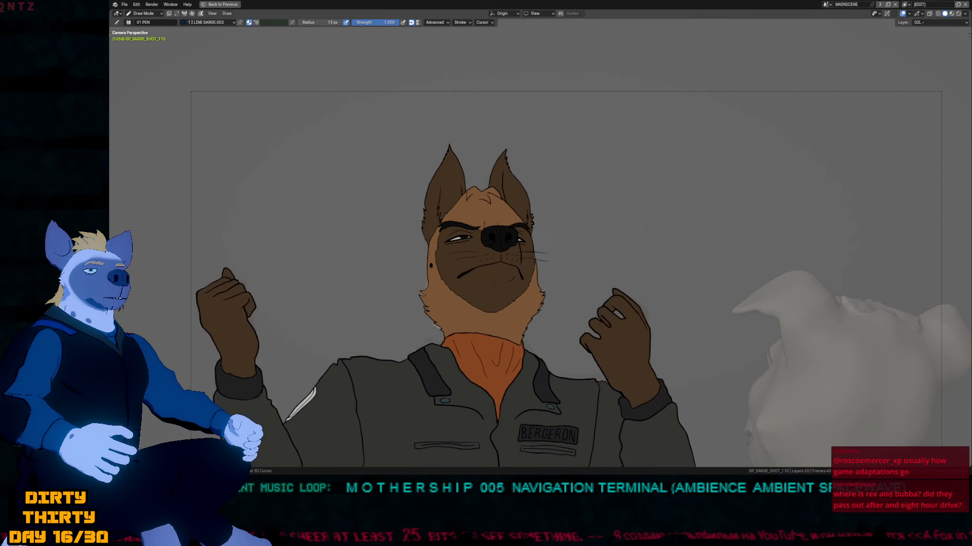
{"action": "scroll", "coordinate": [505, 209], "scroll_direction": "up", "scroll_amount": 4}
{"action": "key", "text": "f"}
{"action": "key", "text": "Escape"}
{"action": "key", "text": "Down"}
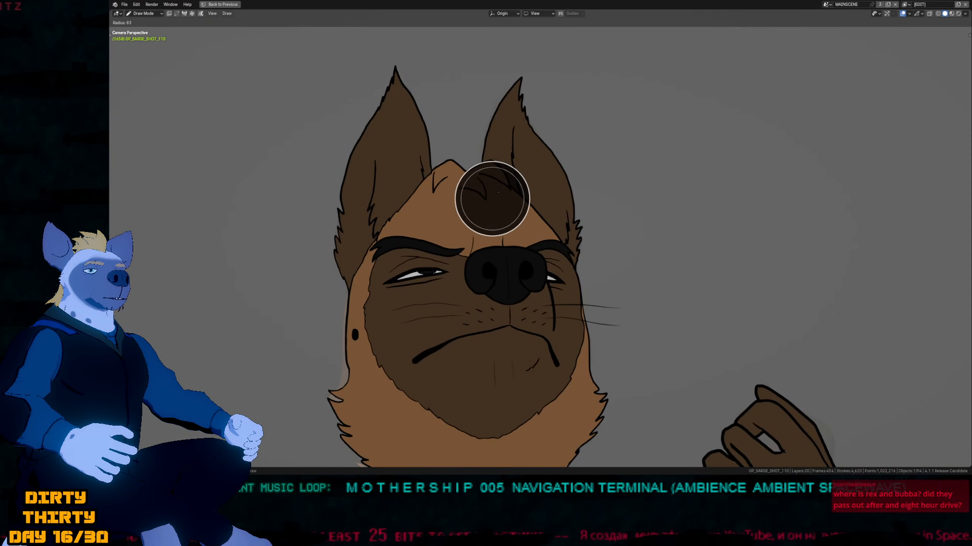
{"action": "key", "text": "Up"}
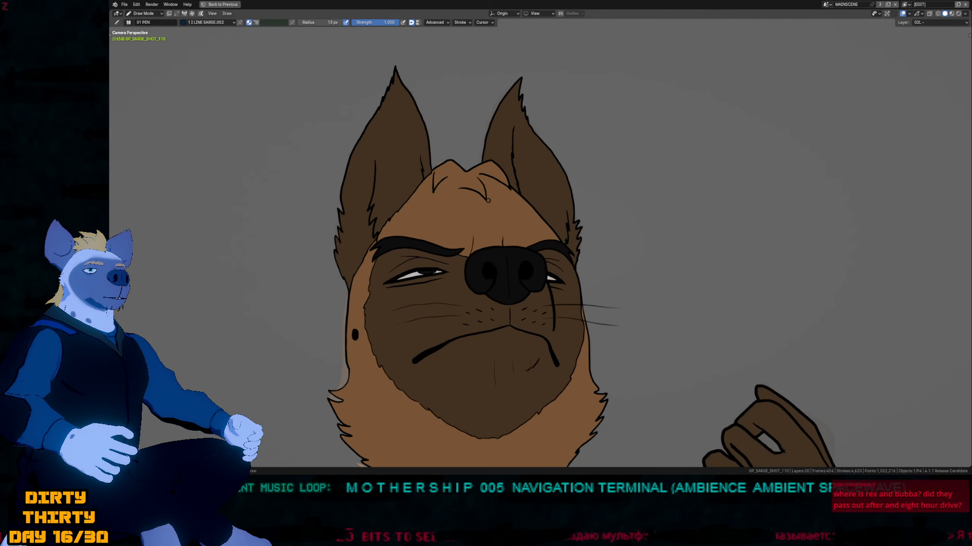
{"action": "key", "text": "Tab"}
{"action": "key", "text": "g"}
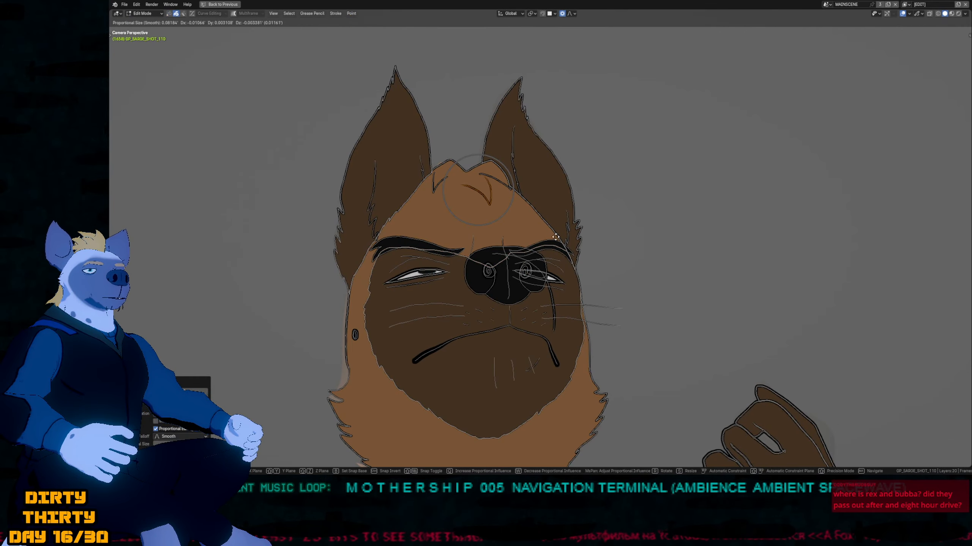
{"action": "left_click", "coordinate": [555, 237]}
{"action": "key", "text": "Tab"}
{"action": "key", "text": "Up"}
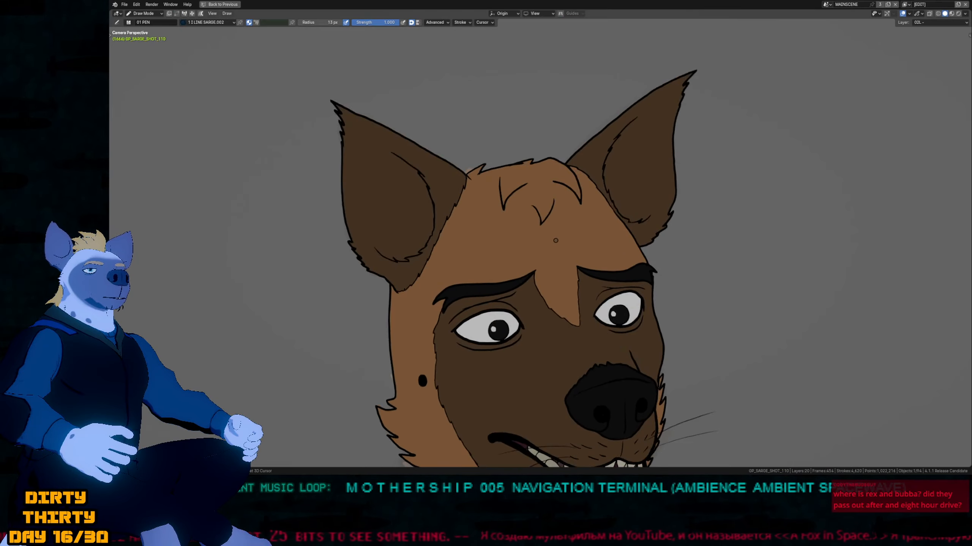
Play the motion and flip through the head keyframes from the raised-fists pose to the worried look to compare the forehead tufts.
{"action": "key", "text": "Down"}
{"action": "key", "text": "Down"}
{"action": "key", "text": "Down"}
{"action": "key", "text": "Down"}
{"action": "key", "text": "Down"}
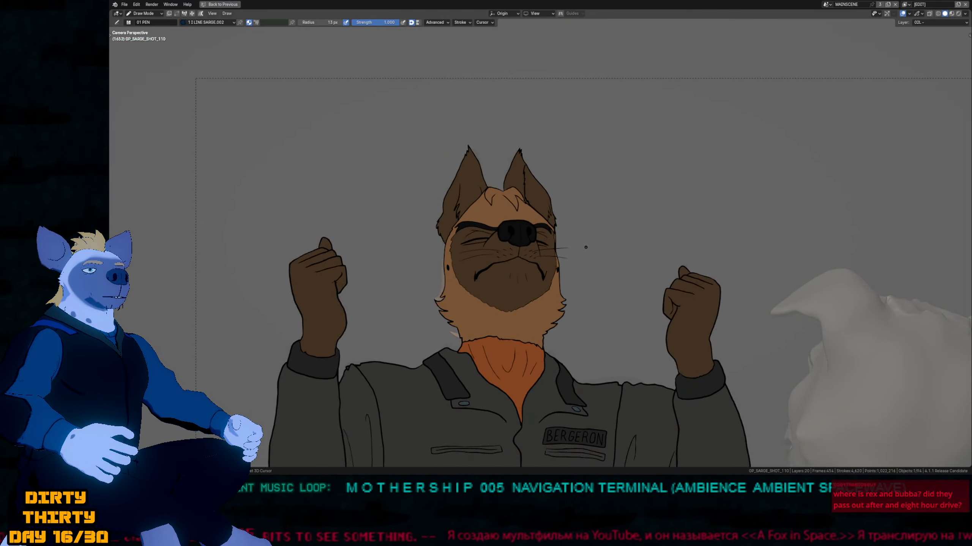
{"action": "key", "text": "space"}
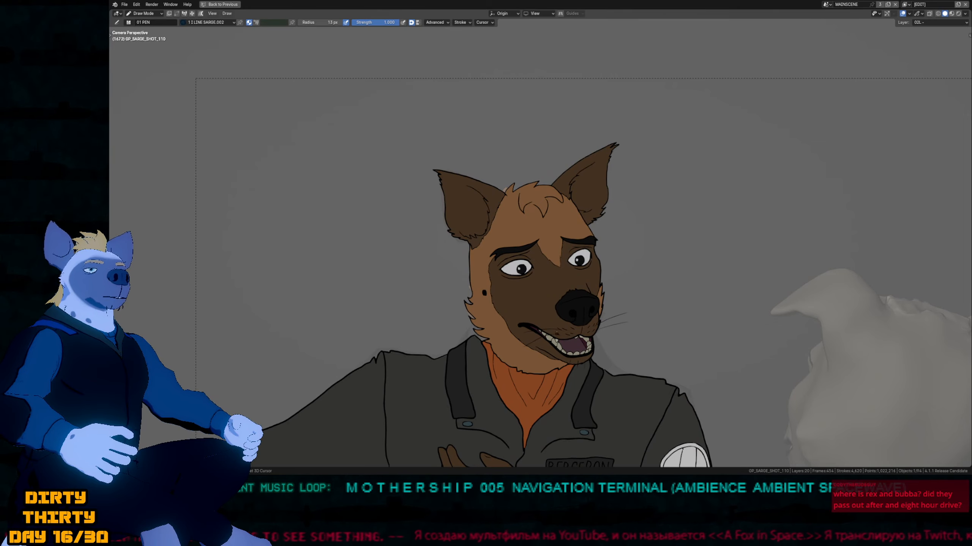
{"action": "key", "text": "Down"}
{"action": "scroll", "coordinate": [520, 192], "scroll_direction": "up", "scroll_amount": 3}
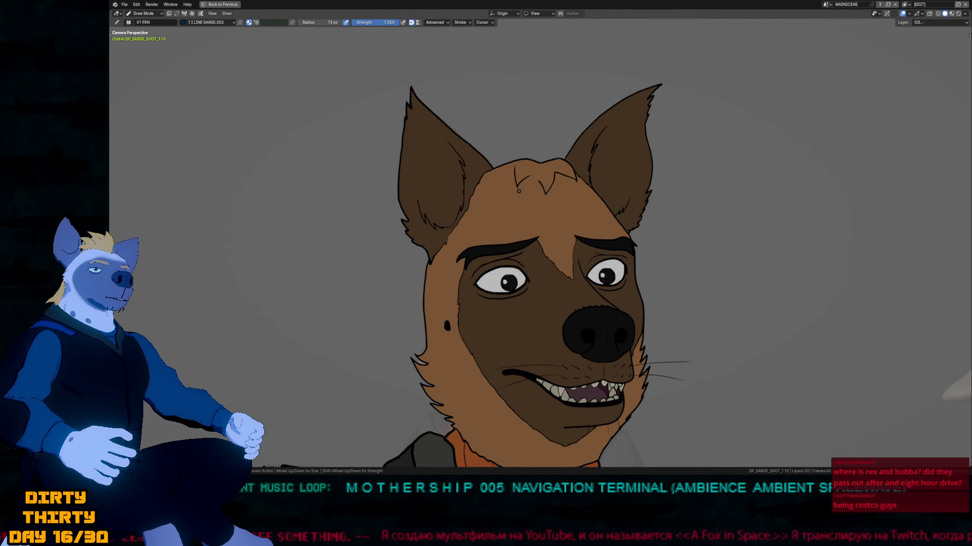
{"action": "key", "text": "Down"}
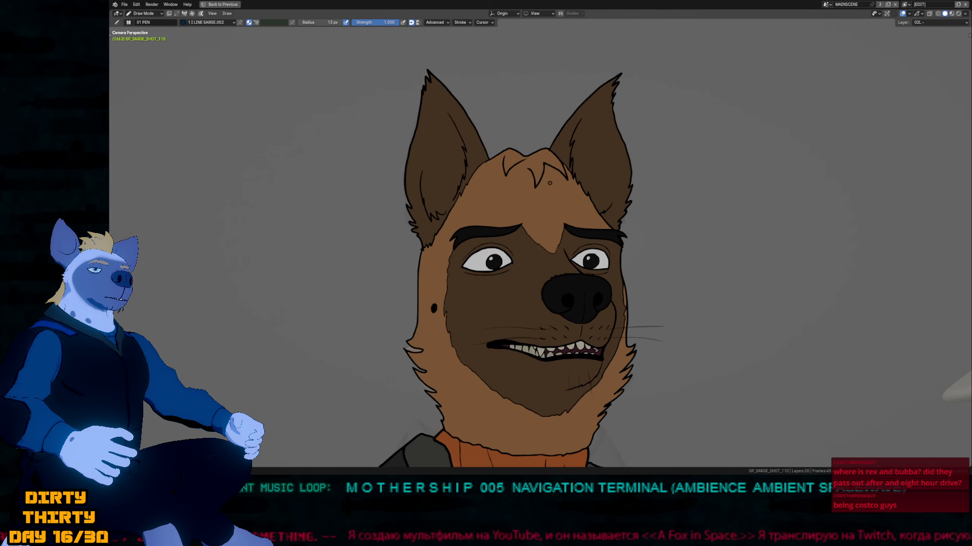
{"action": "key", "text": "Down"}
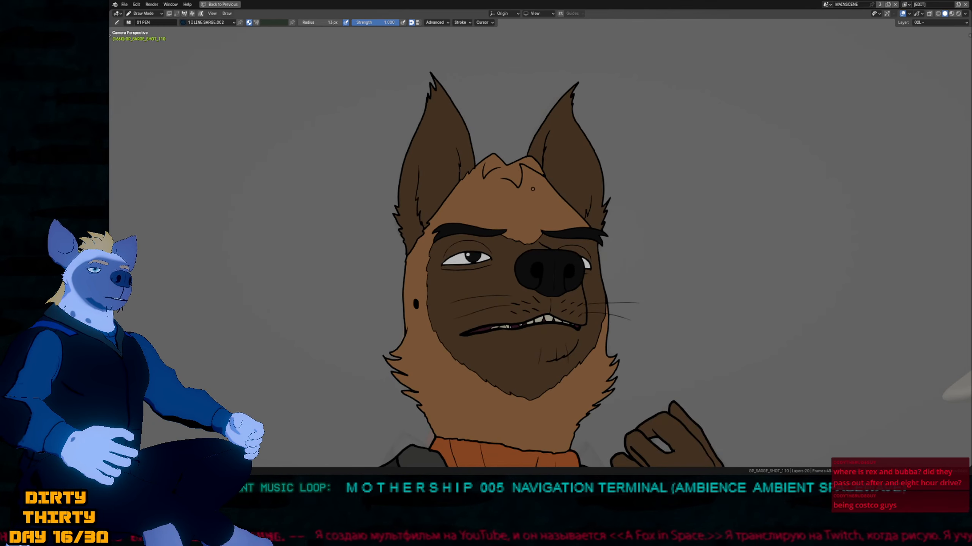
{"action": "key", "text": "Down"}
{"action": "key", "text": "Down"}
{"action": "key", "text": "Up"}
{"action": "key", "text": "Up"}
{"action": "key", "text": "Up"}
{"action": "key", "text": "Down"}
{"action": "key", "text": "Down"}
{"action": "key", "text": "Down"}
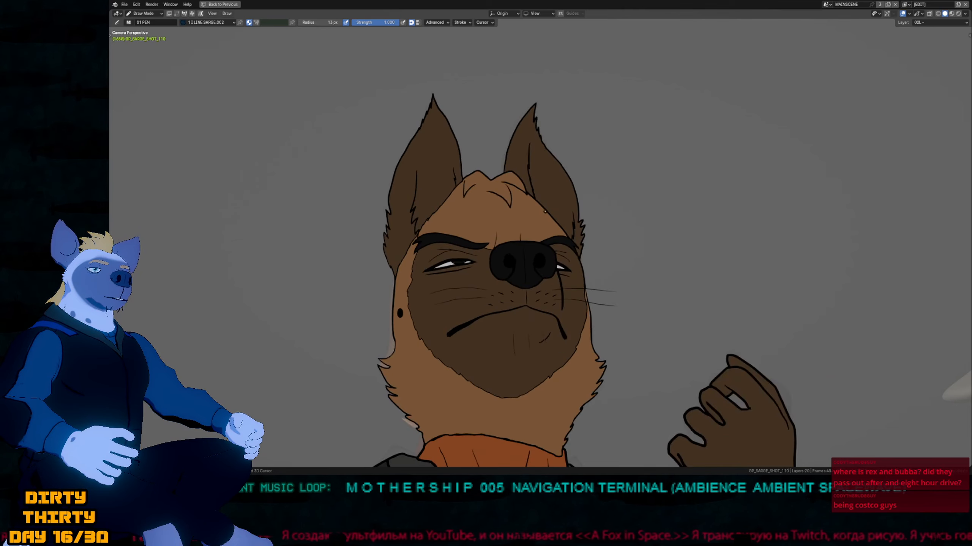
Sculpt the central forehead tuft on the frowning head at frame 1658 so its tip hooks downwards, checking against the neighbouring drawing.
{"action": "key", "text": "f"}
{"action": "left_click", "coordinate": [512, 221]}
{"action": "left_click_drag", "start_coordinate": [511, 221], "coordinate": [510, 220], "text": "shift"}
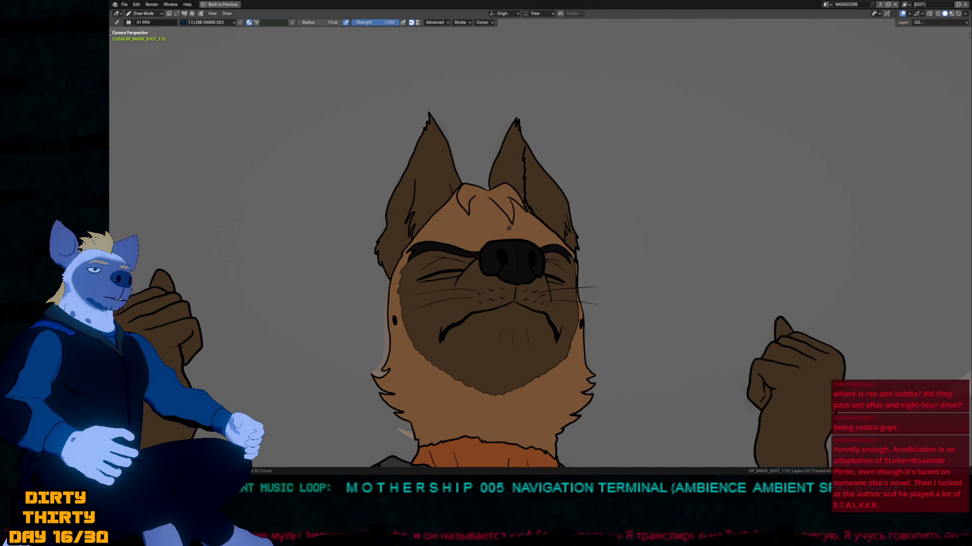
{"action": "key", "text": "Up"}
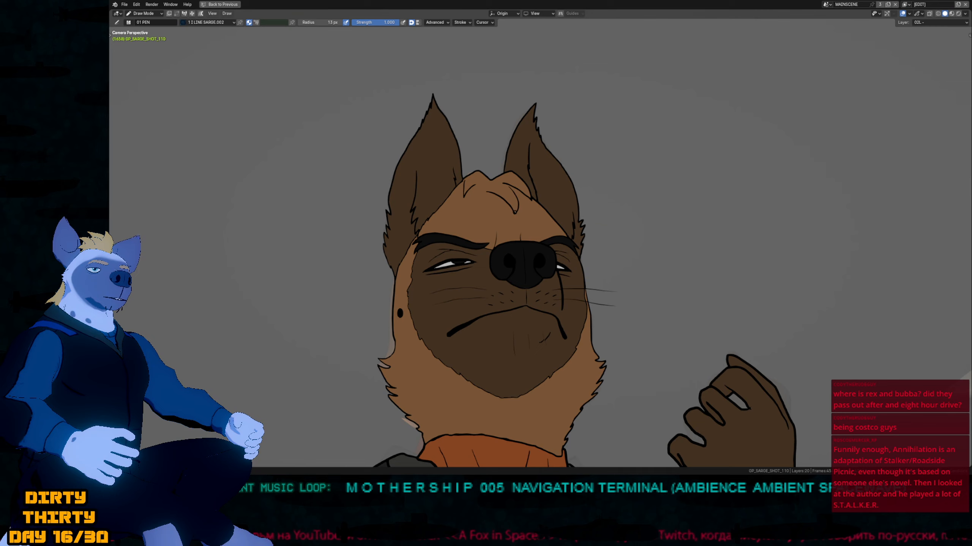
{"action": "key", "text": "Down"}
{"action": "key", "text": "Up"}
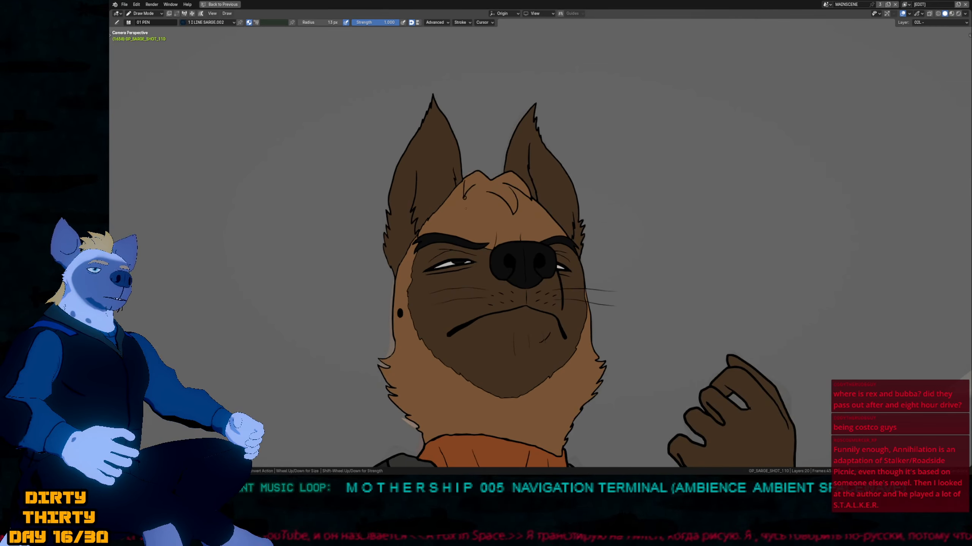
{"action": "key", "text": "Down"}
{"action": "key", "text": "Up"}
Lengthen the tip of the central forehead hair tuft on the half-lidded head drawing at frame 1660.
{"action": "key", "text": "Up"}
{"action": "key", "text": "Up"}
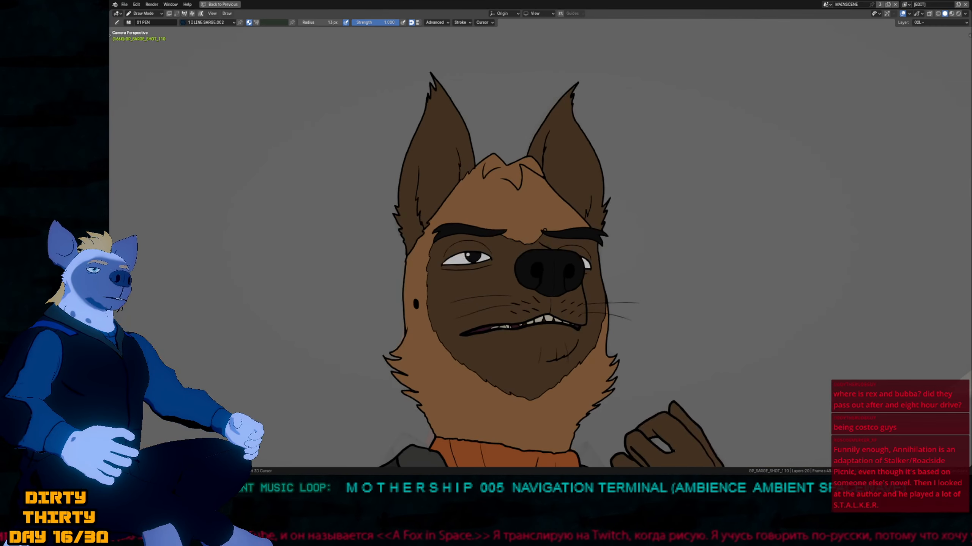
{"action": "key", "text": "Down"}
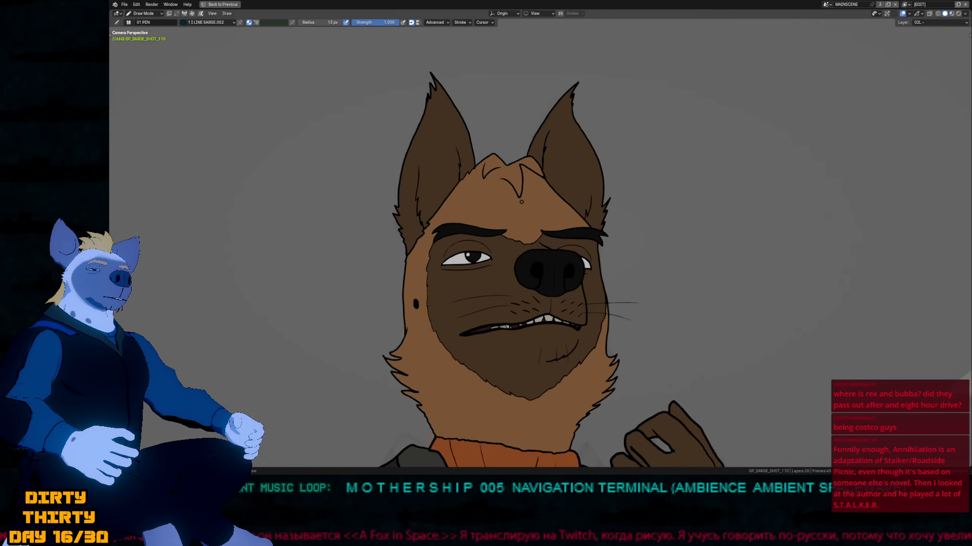
{"action": "key", "text": "Up"}
{"action": "key", "text": "Down"}
{"action": "key", "text": "Up"}
Flip through the following head drawings and play the shot in Object Mode to review the hair tuft motion.
{"action": "key", "text": "Up"}
{"action": "key", "text": "Up"}
{"action": "key", "text": "Up"}
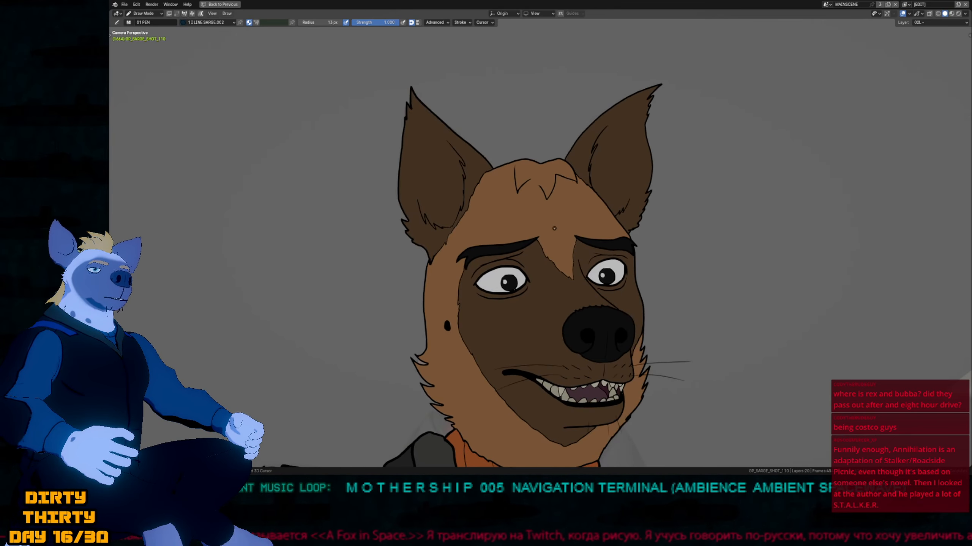
{"action": "key", "text": "Up"}
{"action": "key", "text": "Up"}
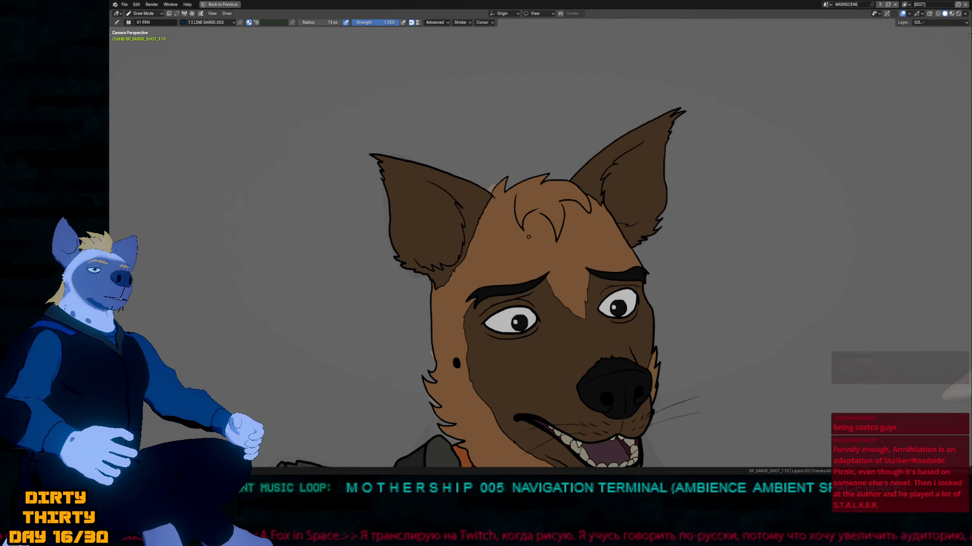
{"action": "key", "text": "Up"}
{"action": "middle_click_drag", "start_coordinate": [621, 250], "coordinate": [599, 249], "text": "shift"}
{"action": "key", "text": "ctrl+Tab"}
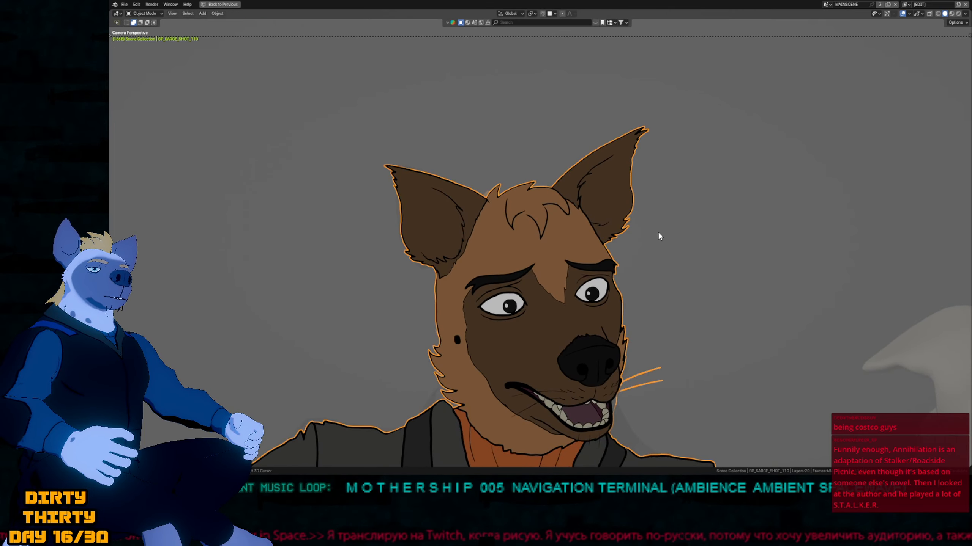
{"action": "key", "text": "ctrl+Tab"}
{"action": "key", "text": "space"}
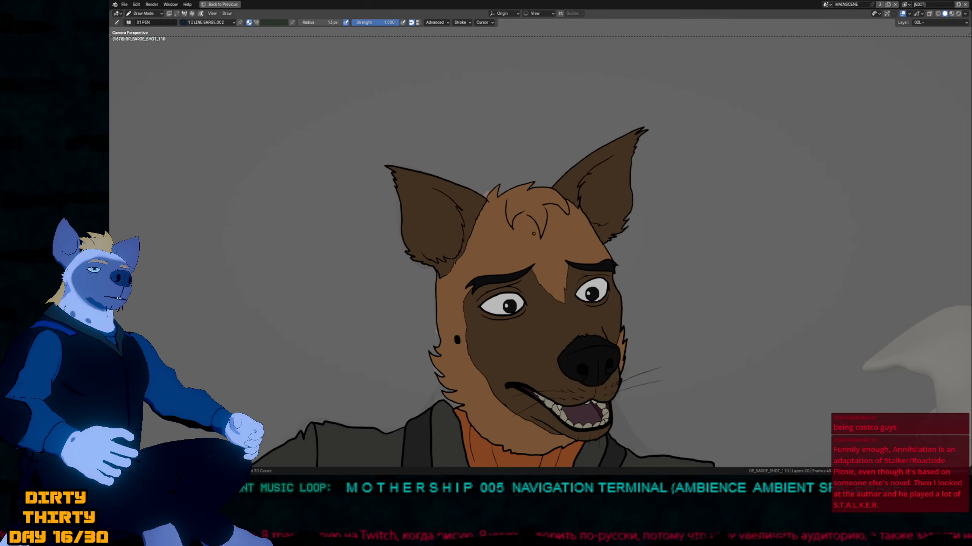
{"action": "key", "text": "ctrl+Tab"}
{"action": "key", "text": "space"}
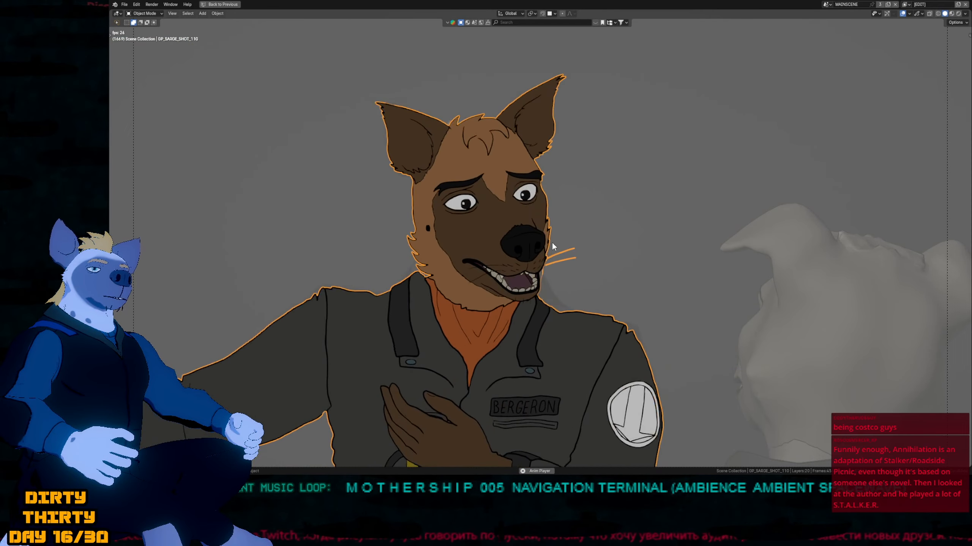
{"action": "key", "text": "Escape"}
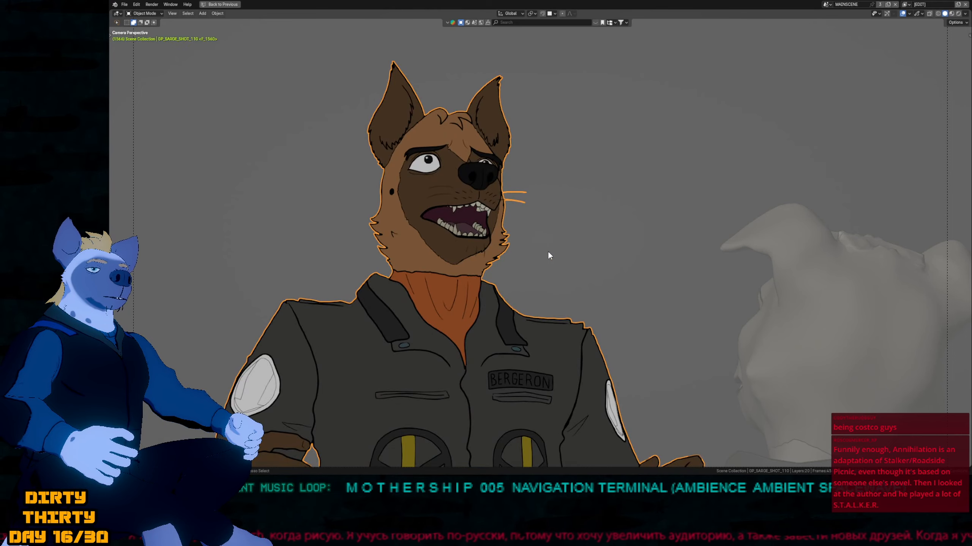
Restore the full layout with the timeline and save the file.
{"action": "key", "text": "ctrl+alt+space"}
{"action": "scroll", "coordinate": [458, 394], "scroll_direction": "down", "scroll_amount": 4}
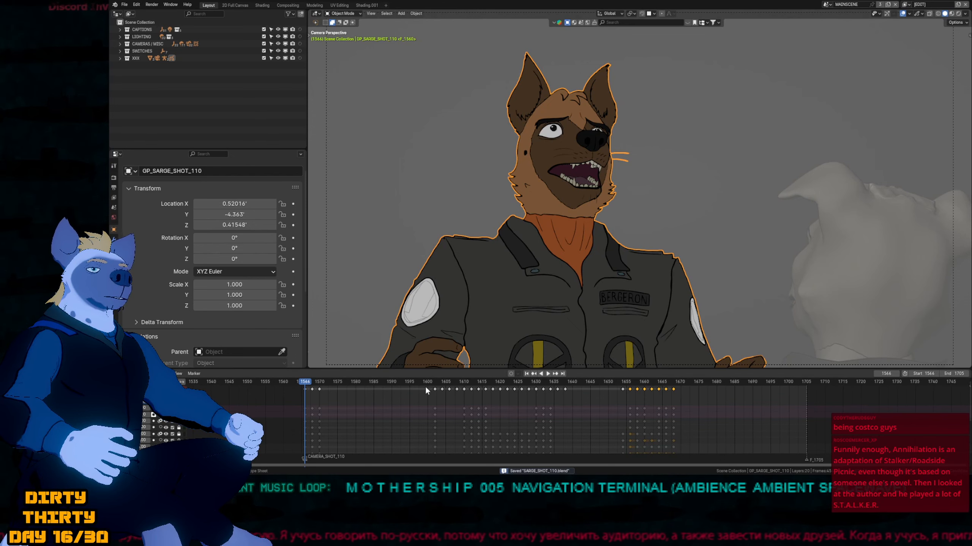
Scrub through the shot to the raised-fists pose at frame 1634 and return to Draw Mode on the HEAD layers.
{"action": "key", "text": "space"}
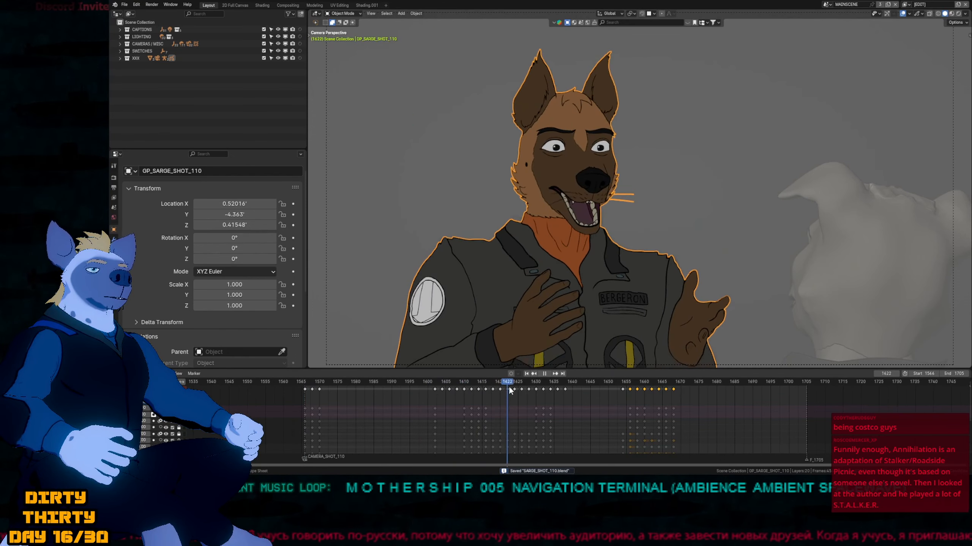
{"action": "left_click_drag", "start_coordinate": [510, 390], "coordinate": [542, 391]}
{"action": "key", "text": "Right"}
{"action": "key", "text": "Right"}
{"action": "key", "text": "Right"}
{"action": "key", "text": "ctrl+Tab"}
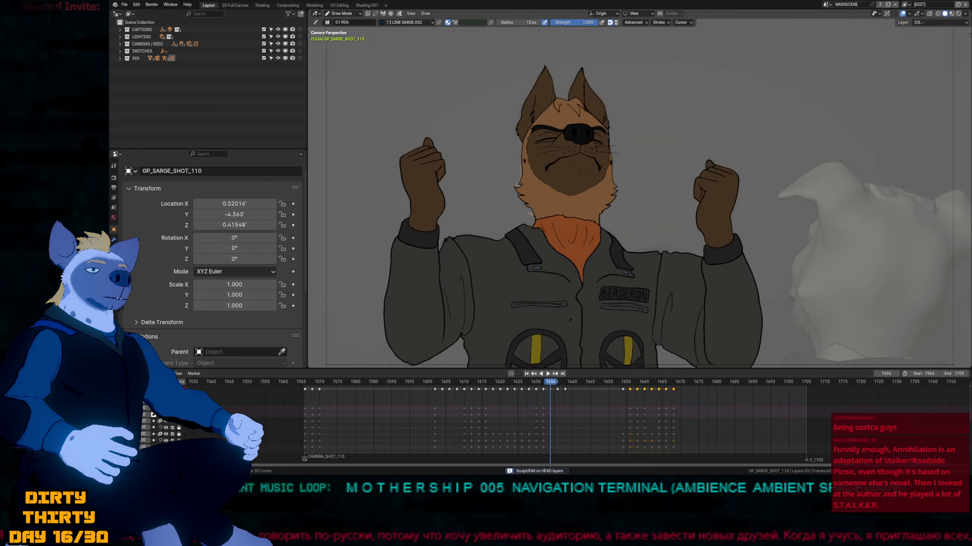
Step back and forth between frames 1612 and 1636 to examine how the hands-up, open-mouth and raised-fists poses connect.
{"action": "key", "text": "Left"}
{"action": "key", "text": "Left"}
{"action": "key", "text": "Left"}
{"action": "key", "text": "Left"}
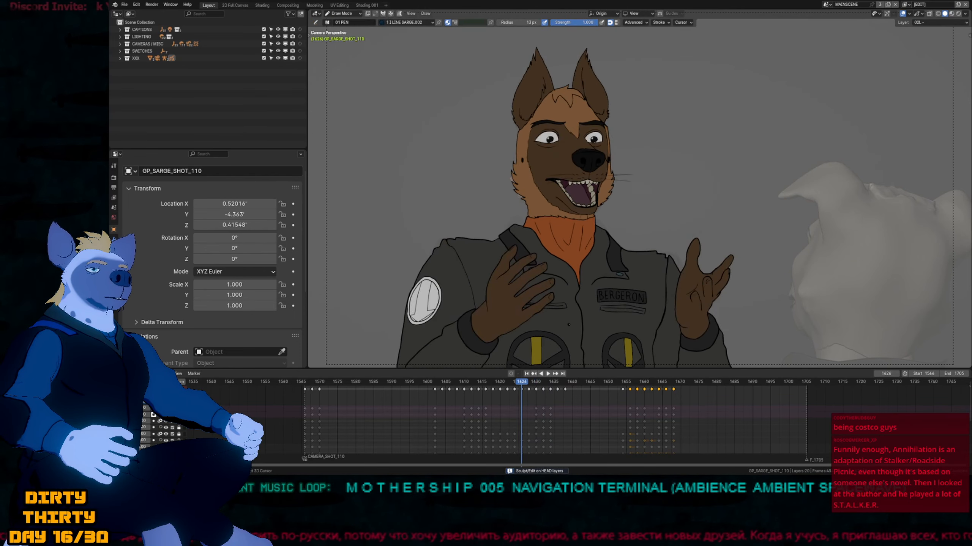
{"action": "key", "text": "Left"}
{"action": "key", "text": "Left"}
{"action": "key", "text": "Left"}
{"action": "key", "text": "Left"}
{"action": "key", "text": "Left"}
{"action": "key", "text": "Left"}
{"action": "key", "text": "Left"}
{"action": "key", "text": "Left"}
{"action": "key", "text": "Left"}
{"action": "key", "text": "Left"}
{"action": "key", "text": "Left"}
{"action": "key", "text": "Left"}
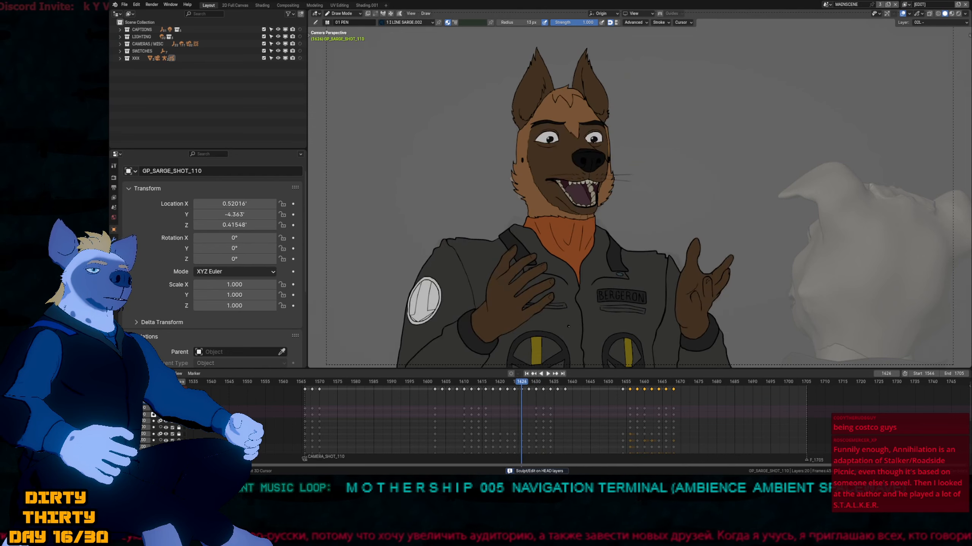
{"action": "key", "text": "Left"}
{"action": "key", "text": "Left"}
{"action": "key", "text": "Left"}
{"action": "key", "text": "Left"}
{"action": "key", "text": "Left"}
{"action": "key", "text": "Left"}
{"action": "key", "text": "Left"}
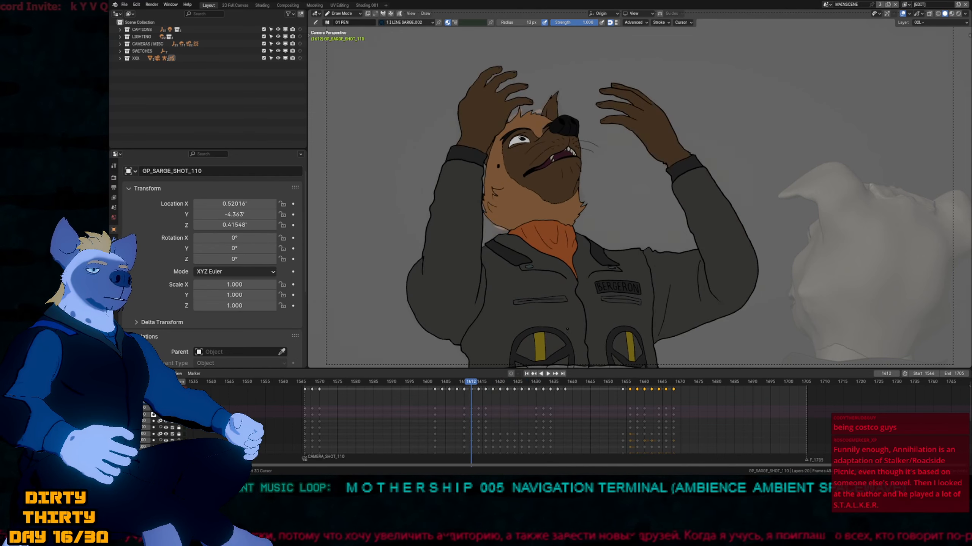
{"action": "key", "text": "Right"}
{"action": "key", "text": "Right"}
{"action": "key", "text": "Right"}
{"action": "key", "text": "Right"}
{"action": "key", "text": "Right"}
{"action": "key", "text": "Right"}
{"action": "key", "text": "Right"}
{"action": "key", "text": "Right"}
{"action": "key", "text": "Right"}
{"action": "key", "text": "Right"}
{"action": "key", "text": "Right"}
{"action": "key", "text": "Right"}
{"action": "key", "text": "Right"}
{"action": "key", "text": "Right"}
{"action": "key", "text": "Right"}
{"action": "key", "text": "Right"}
{"action": "key", "text": "Right"}
{"action": "key", "text": "Right"}
{"action": "key", "text": "Right"}
{"action": "key", "text": "Right"}
{"action": "key", "text": "Right"}
{"action": "key", "text": "Right"}
{"action": "key", "text": "Right"}
{"action": "key", "text": "Right"}
{"action": "key", "text": "Right"}
{"action": "key", "text": "Right"}
{"action": "key", "text": "Right"}
{"action": "key", "text": "Right"}
{"action": "key", "text": "Right"}
{"action": "key", "text": "Right"}
{"action": "key", "text": "Right"}
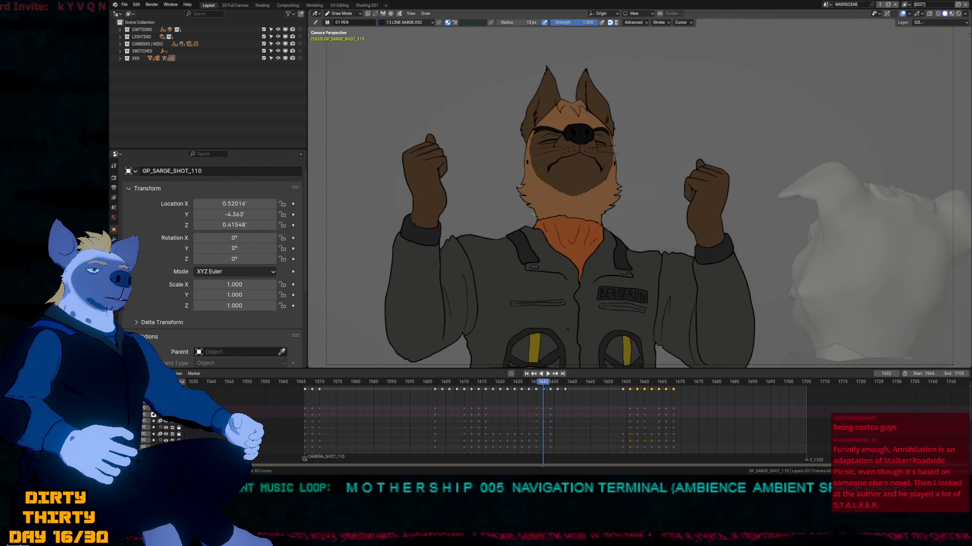
{"action": "key", "text": "Left"}
{"action": "key", "text": "Left"}
{"action": "key", "text": "Left"}
{"action": "key", "text": "Left"}
{"action": "key", "text": "Left"}
{"action": "key", "text": "Left"}
{"action": "key", "text": "Left"}
{"action": "key", "text": "Left"}
{"action": "key", "text": "Left"}
{"action": "key", "text": "Left"}
{"action": "key", "text": "Left"}
{"action": "key", "text": "Left"}
{"action": "key", "text": "Left"}
{"action": "key", "text": "Left"}
{"action": "key", "text": "Left"}
{"action": "key", "text": "Left"}
{"action": "key", "text": "Left"}
{"action": "key", "text": "Left"}
{"action": "key", "text": "Left"}
{"action": "key", "text": "Left"}
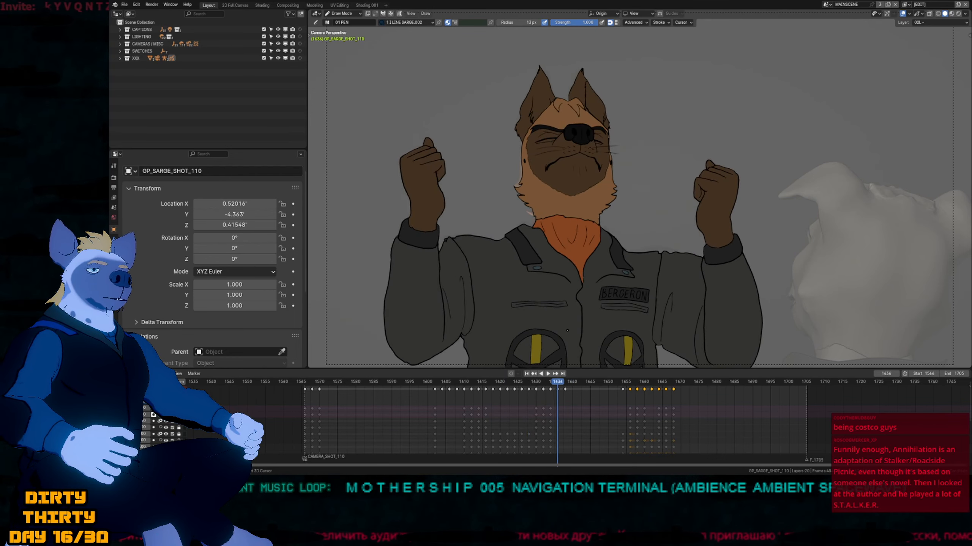
{"action": "key", "text": "Left"}
{"action": "key", "text": "Left"}
{"action": "key", "text": "Left"}
{"action": "key", "text": "Left"}
{"action": "key", "text": "Left"}
{"action": "key", "text": "Left"}
{"action": "key", "text": "Left"}
{"action": "key", "text": "Left"}
{"action": "key", "text": "Left"}
{"action": "key", "text": "Left"}
{"action": "key", "text": "Left"}
{"action": "key", "text": "Left"}
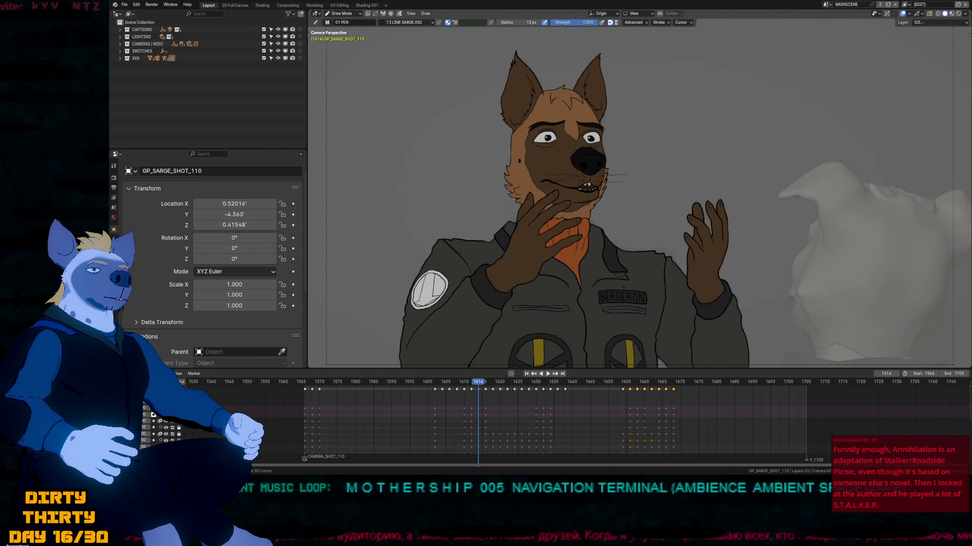
Preview the shot in rendered viewport shading with the viewport compositor enabled.
{"action": "key", "text": "space"}
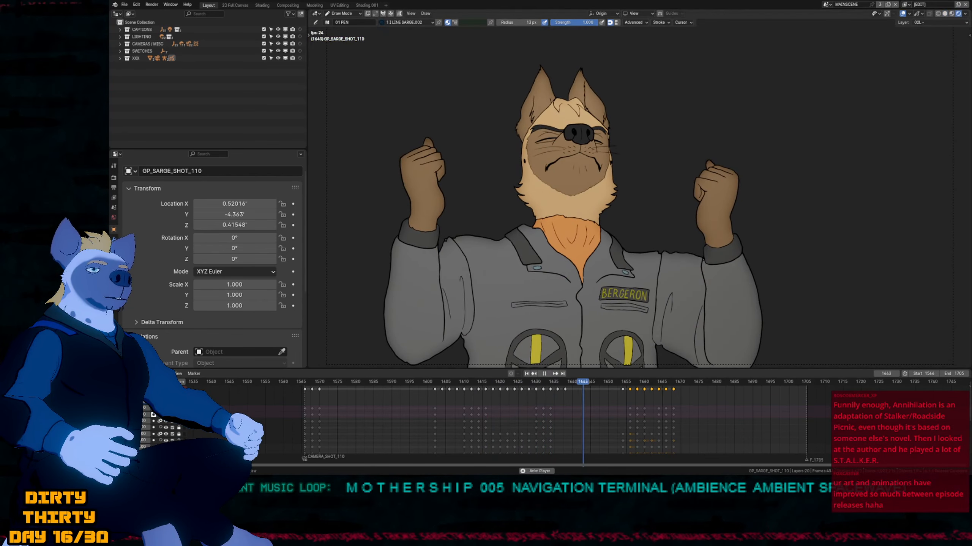
{"action": "key", "text": "Escape"}
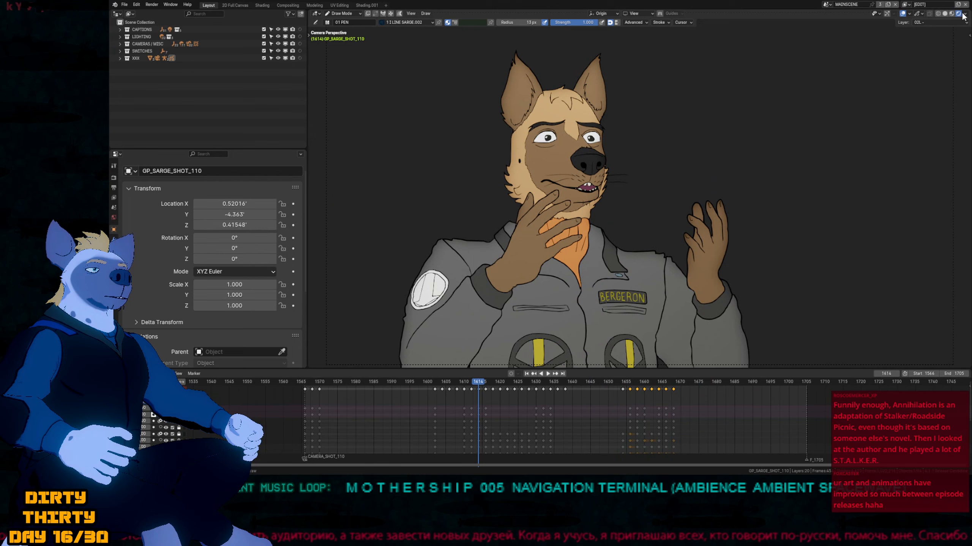
{"action": "left_click", "coordinate": [966, 14]}
{"action": "left_click", "coordinate": [912, 116]}
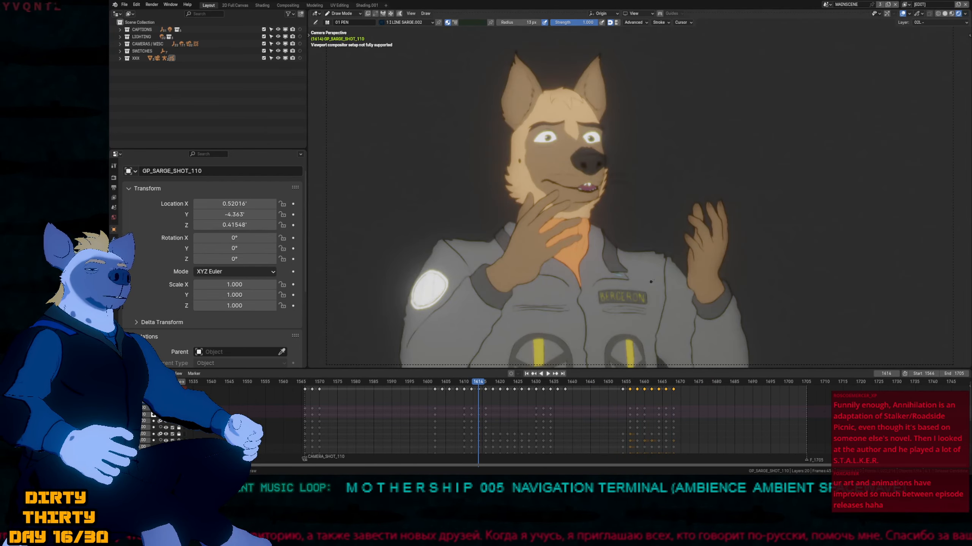
{"action": "key", "text": "space"}
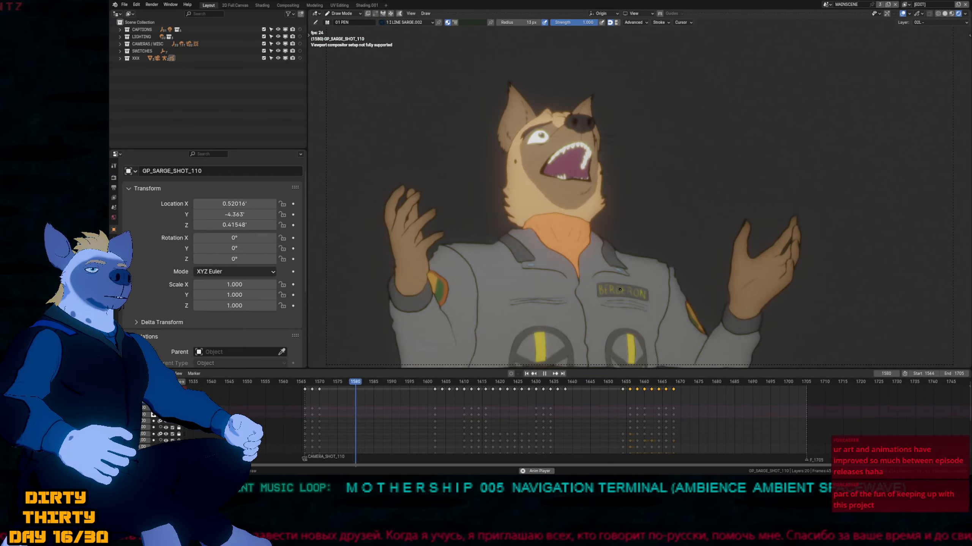
Scrub the rendered shot between frames 1602 and 1636 to check the head and arm poses, and replay it.
{"action": "key", "text": "space"}
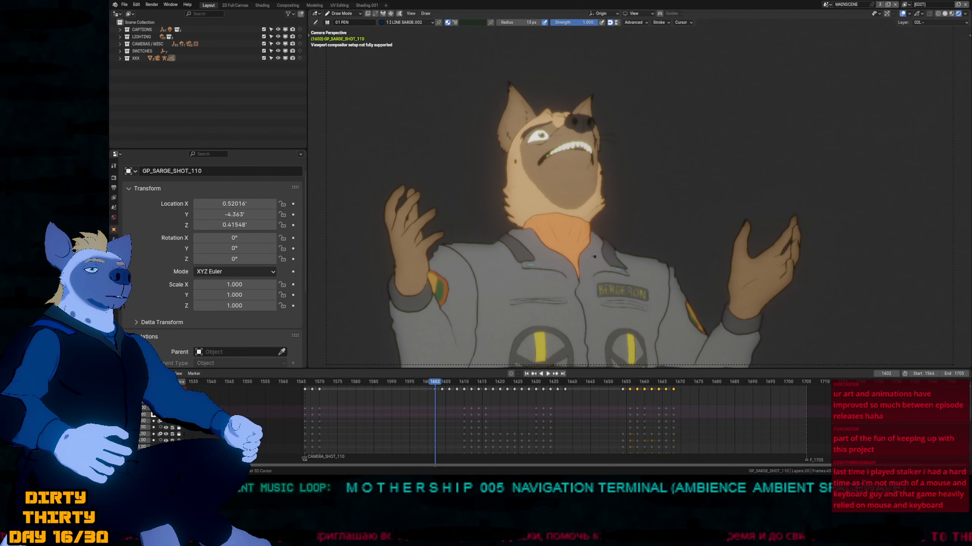
{"action": "scroll", "coordinate": [593, 257], "scroll_direction": "down", "scroll_amount": 15, "text": "alt"}
{"action": "scroll", "coordinate": [585, 255], "scroll_direction": "up", "scroll_amount": 11, "text": "alt"}
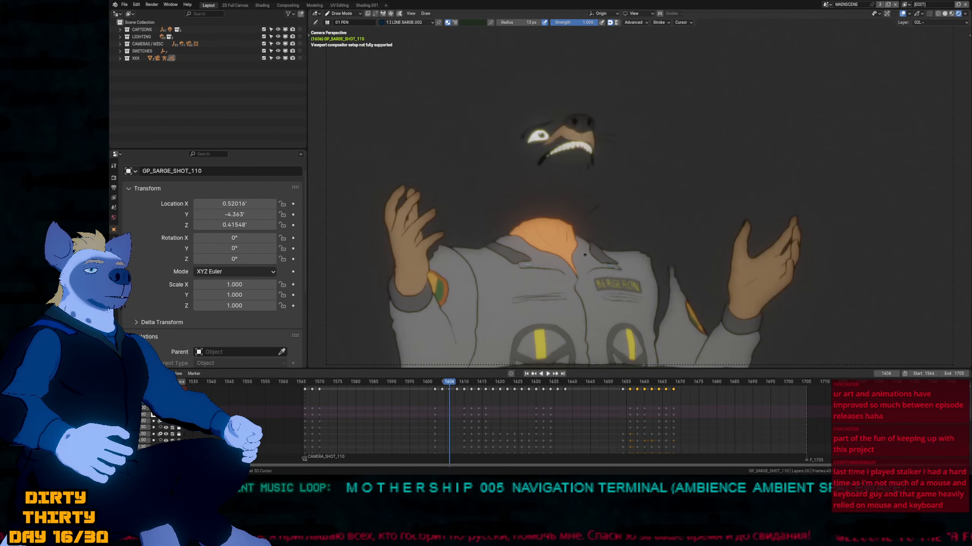
{"action": "scroll", "coordinate": [584, 255], "scroll_direction": "down", "scroll_amount": 12, "text": "alt"}
{"action": "scroll", "coordinate": [591, 244], "scroll_direction": "down", "scroll_amount": 18, "text": "alt"}
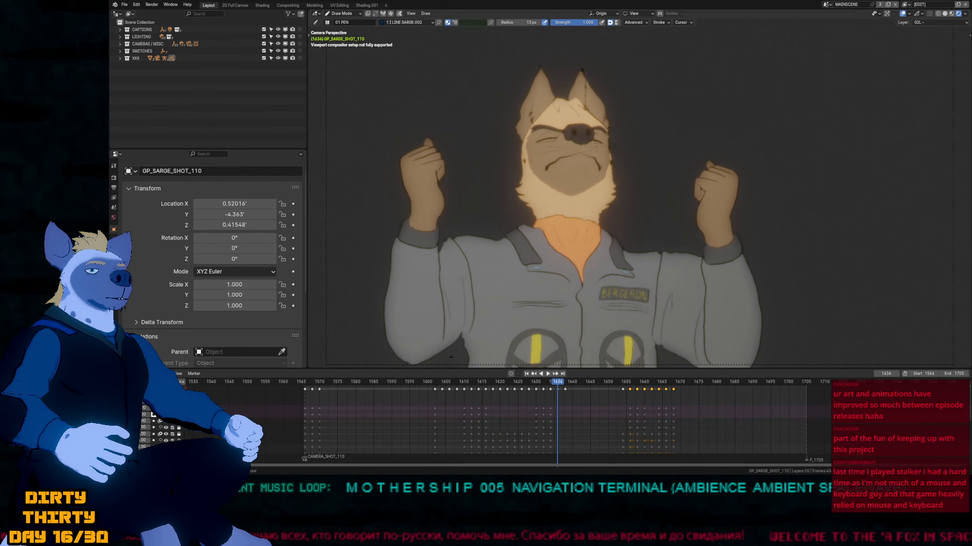
{"action": "left_click", "coordinate": [451, 380]}
{"action": "key", "text": "space"}
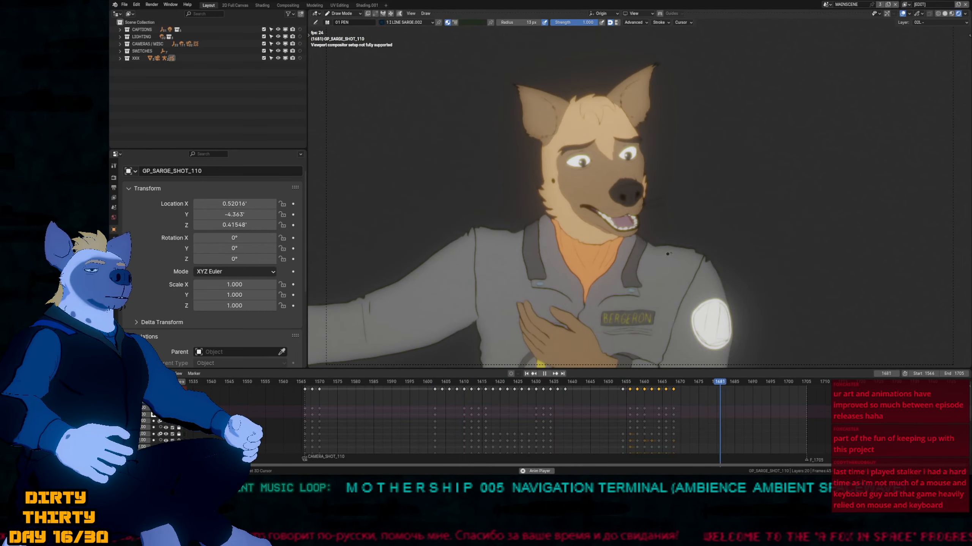
Play the captioned shot repeatedly, comparing it inside and outside the camera view.
{"action": "key", "text": "n"}
{"action": "key", "text": "n"}
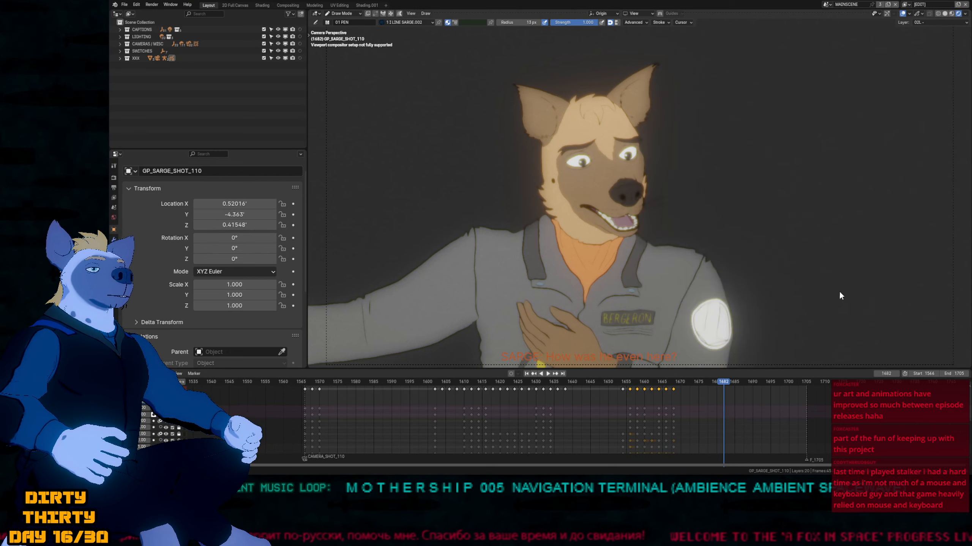
{"action": "key", "text": "space"}
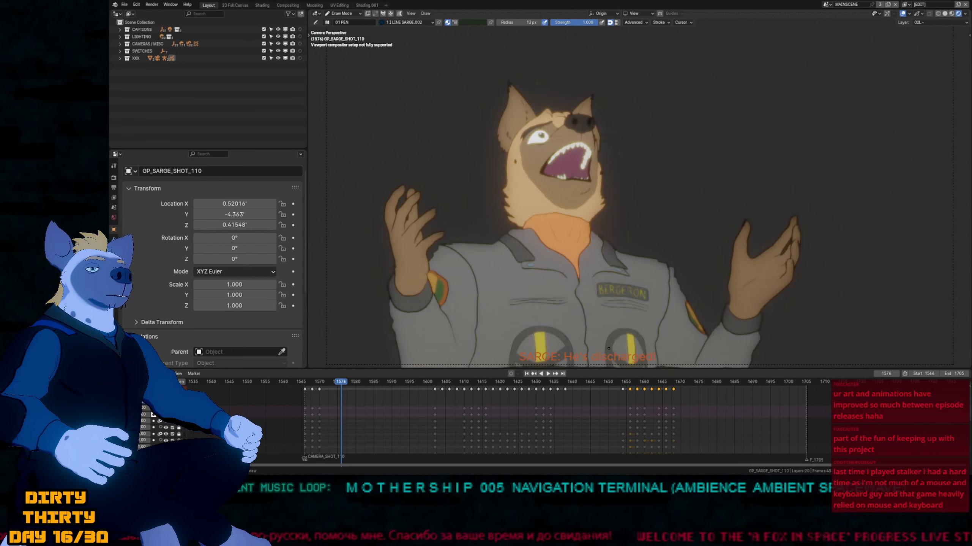
{"action": "key", "text": "KP_0"}
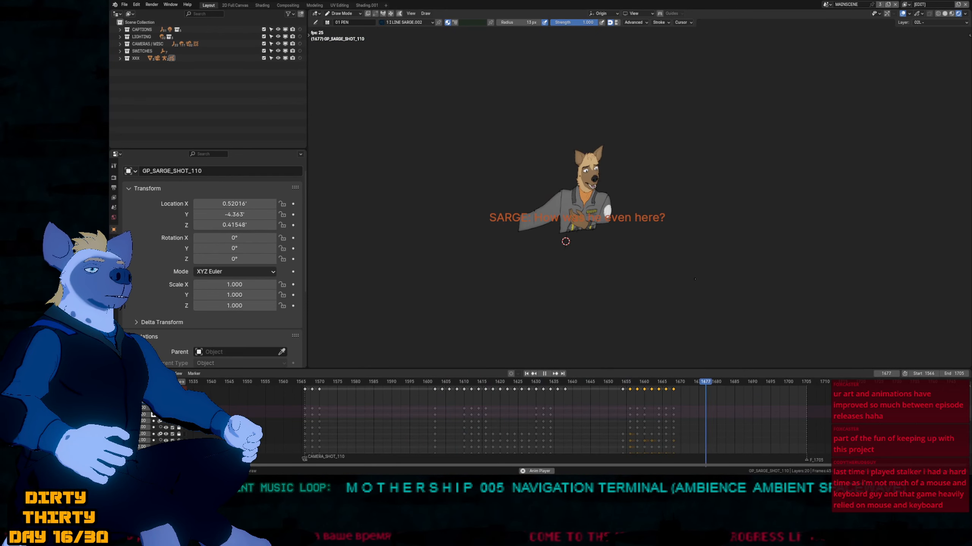
{"action": "key", "text": "space"}
{"action": "key", "text": "KP_0"}
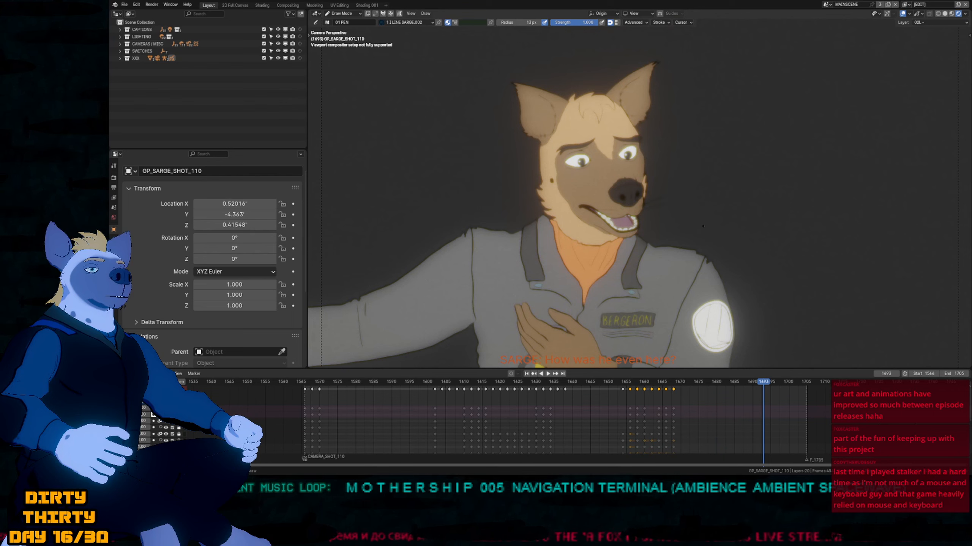
{"action": "key", "text": "space"}
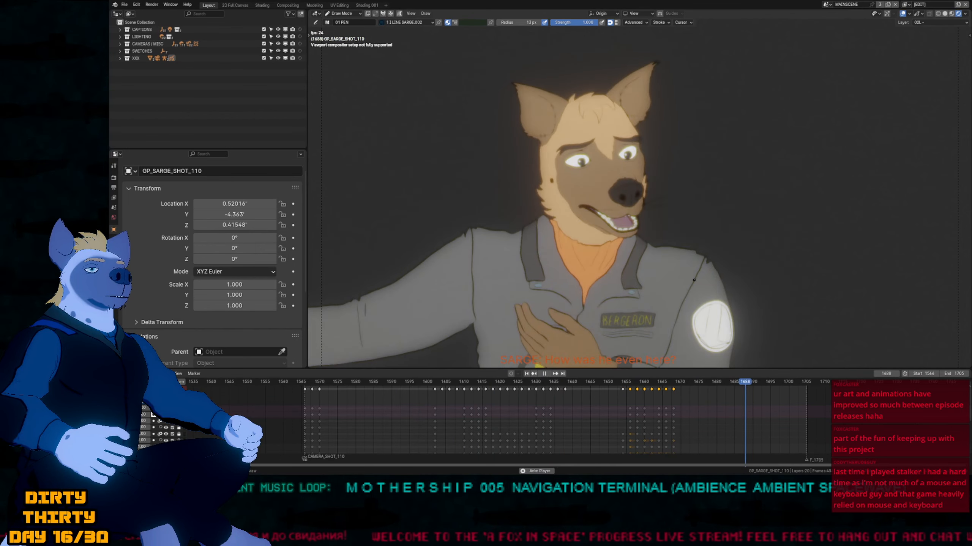
{"action": "key", "text": "space"}
{"action": "key", "text": "shift+Left"}
{"action": "key", "text": "space"}
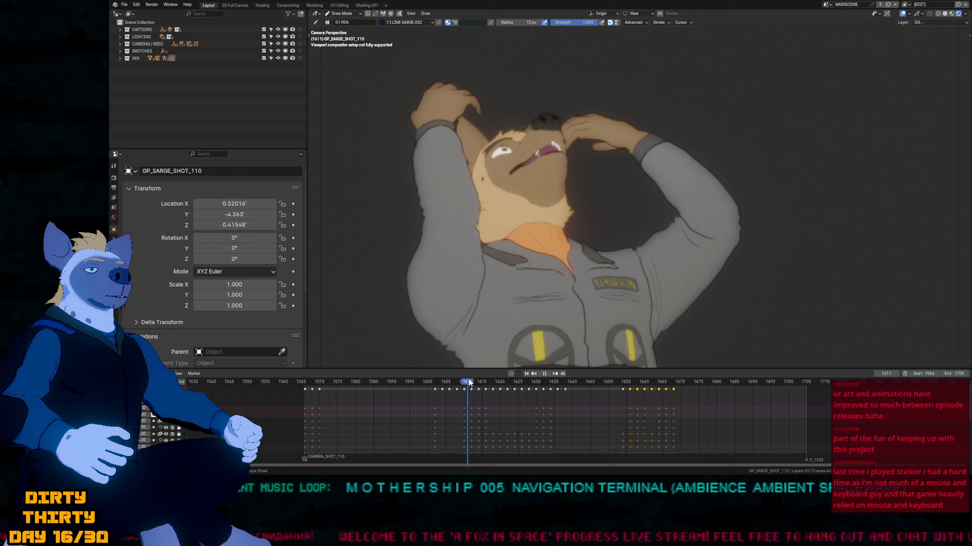
Go back to frame 1605 with playback stopped and return the viewport to solid shading.
{"action": "left_click_drag", "start_coordinate": [478, 375], "coordinate": [445, 374]}
{"action": "key", "text": "space"}
{"action": "key", "text": "Down"}
{"action": "key", "text": "z"}
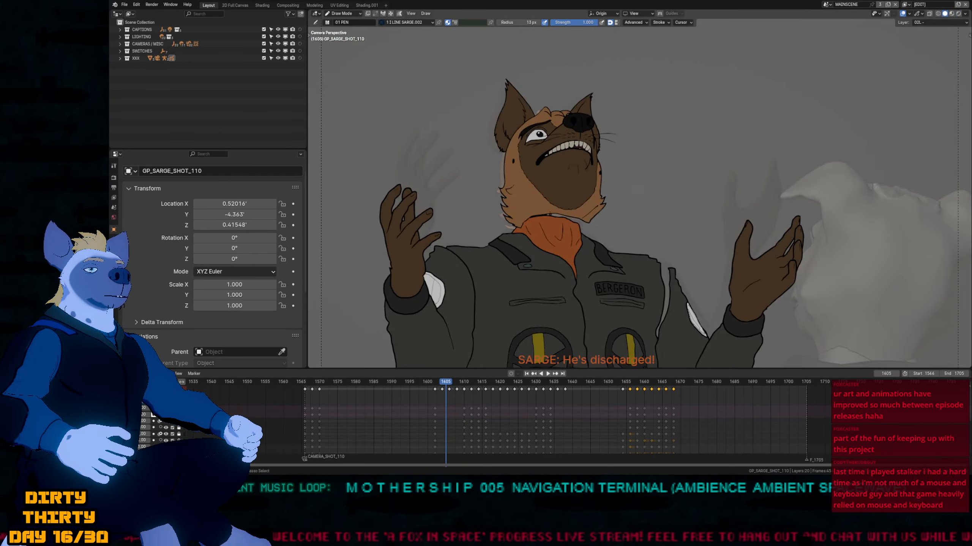
Step back and forth between frames 1606 and 1616 to examine how the head drawings follow each other.
{"action": "scroll", "coordinate": [460, 115], "scroll_direction": "up", "scroll_amount": 3}
{"action": "key", "text": "Up"}
{"action": "key", "text": "Up"}
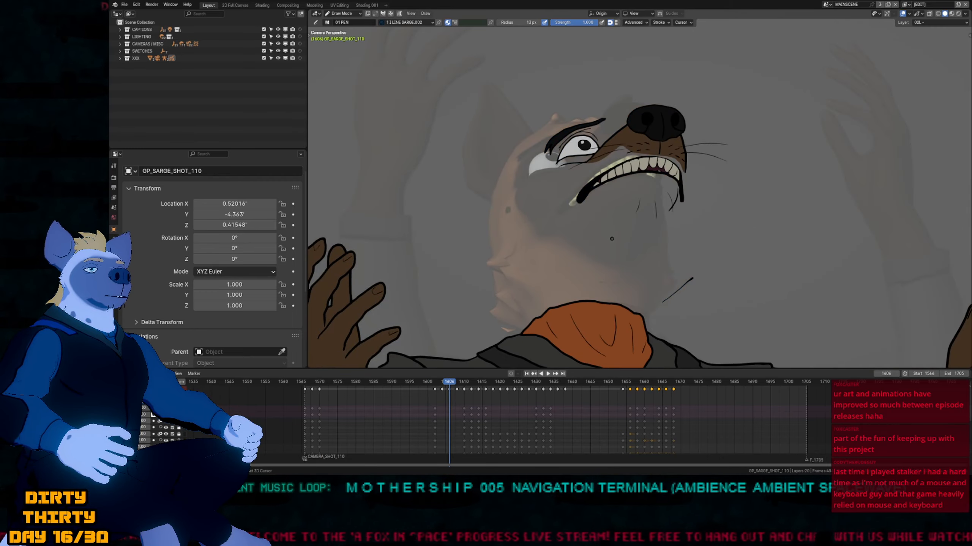
{"action": "key", "text": "Up"}
{"action": "key", "text": "Up"}
{"action": "key", "text": "Up"}
{"action": "key", "text": "Up"}
{"action": "key", "text": "Up"}
{"action": "key", "text": "Up"}
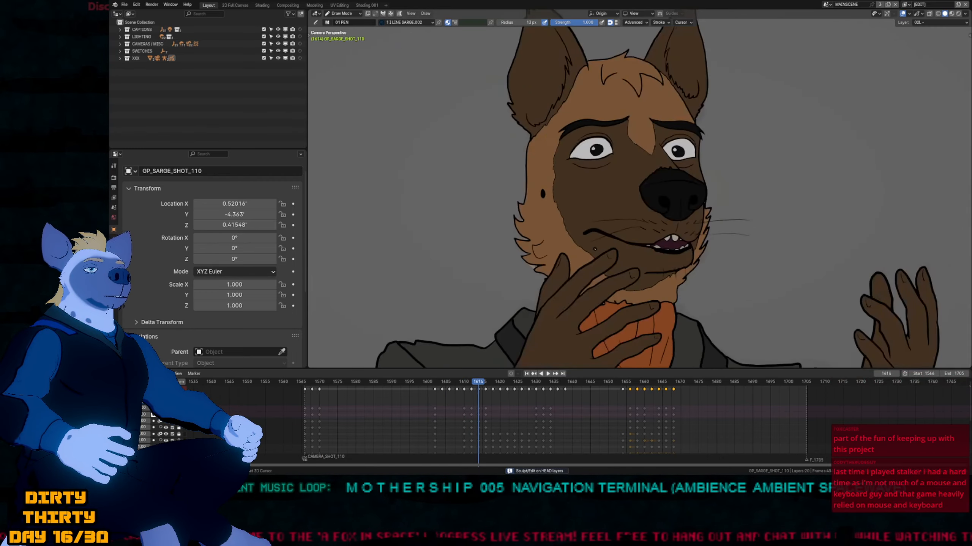
{"action": "key", "text": "Down"}
{"action": "key", "text": "Down"}
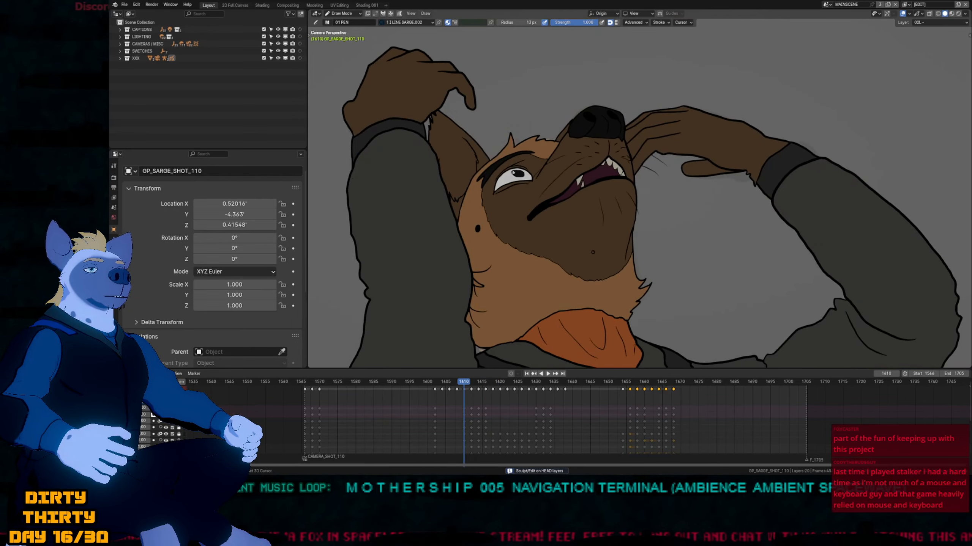
{"action": "key", "text": "Down"}
{"action": "key", "text": "Up"}
{"action": "key", "text": "Up"}
{"action": "key", "text": "Up"}
{"action": "key", "text": "Up"}
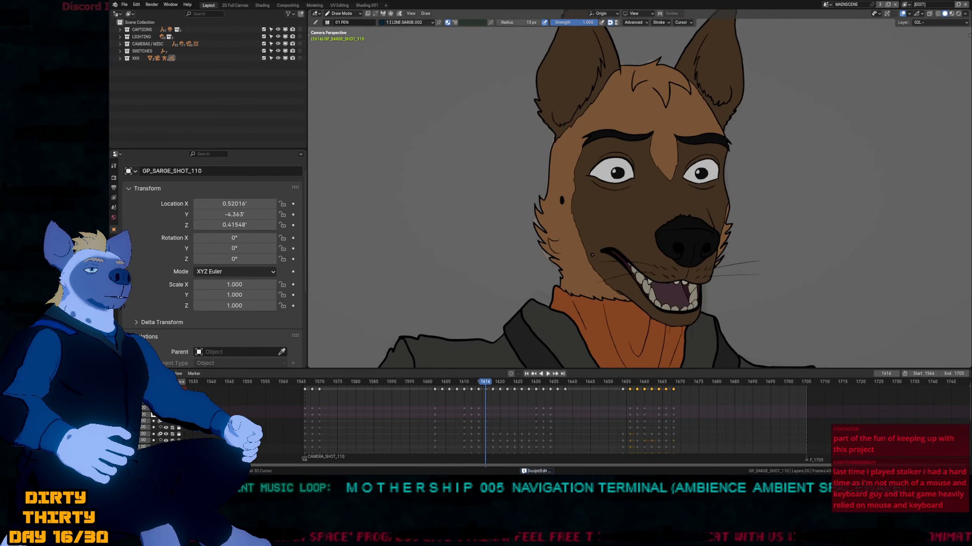
{"action": "key", "text": "Down"}
{"action": "key", "text": "Down"}
{"action": "key", "text": "Down"}
{"action": "key", "text": "Down"}
{"action": "key", "text": "Down"}
{"action": "key", "text": "Down"}
{"action": "key", "text": "Down"}
{"action": "key", "text": "Down"}
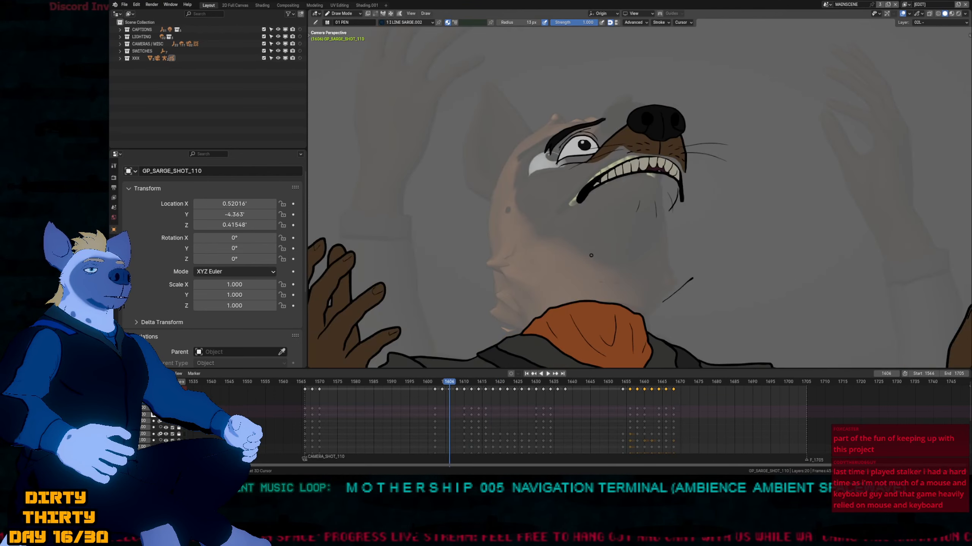
{"action": "key", "text": "Up"}
Activate the MOUTH, FOREGROUND and EXTRA layers in turn at frame 1606 to inspect what each one holds.
{"action": "middle_click_drag", "start_coordinate": [694, 309], "coordinate": [644, 287], "text": "shift"}
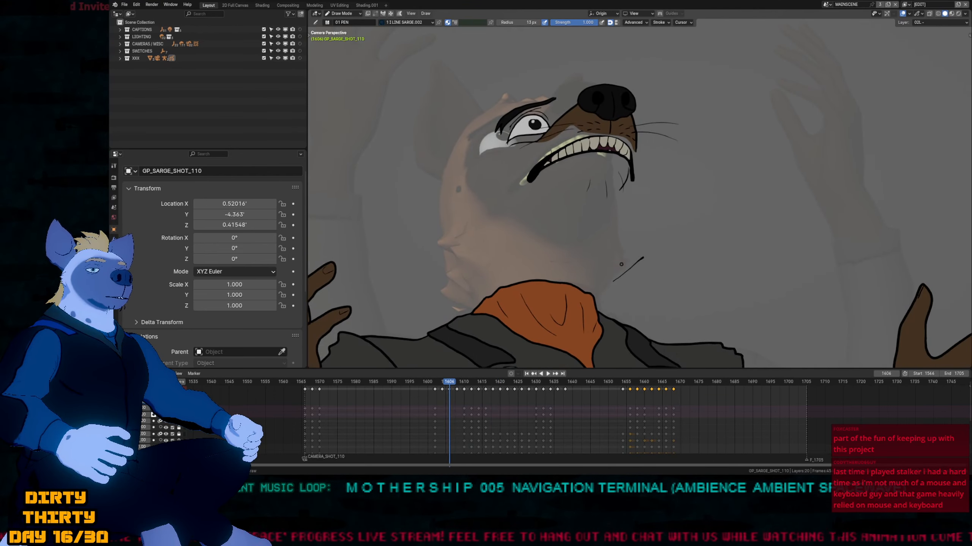
{"action": "key", "text": "1"}
{"action": "key", "text": "2"}
{"action": "key", "text": "3"}
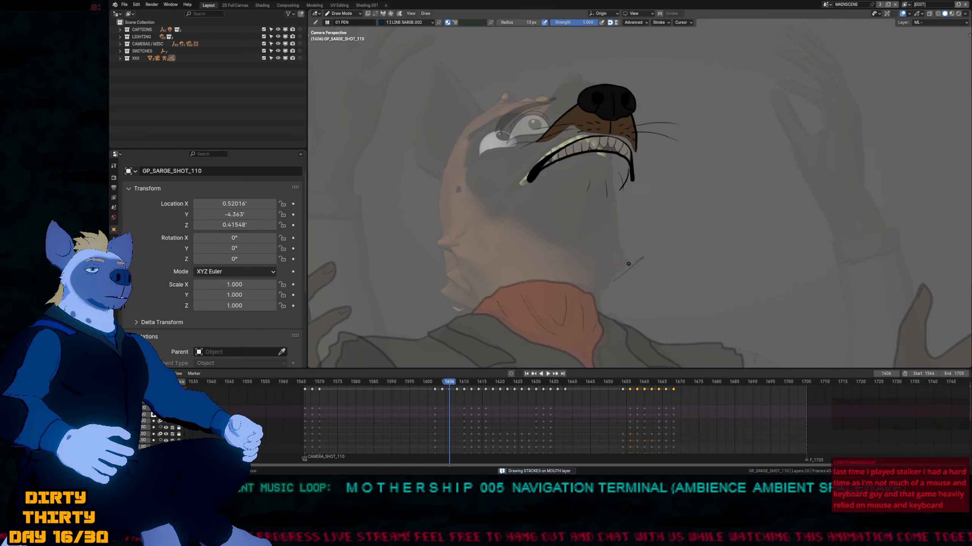
{"action": "key", "text": "4"}
{"action": "key", "text": "5"}
{"action": "key", "text": "6"}
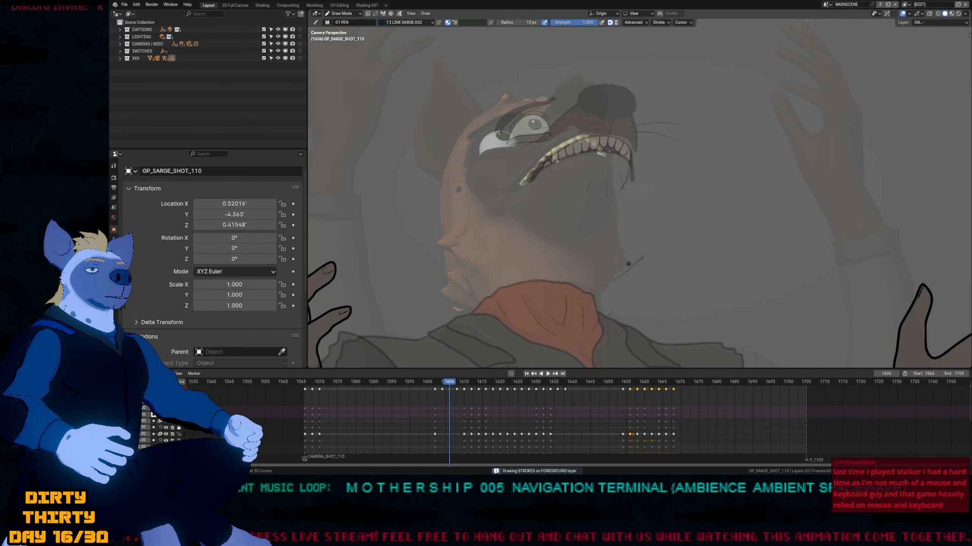
{"action": "key", "text": "5"}
{"action": "scroll", "coordinate": [653, 255], "scroll_direction": "down", "scroll_amount": 8}
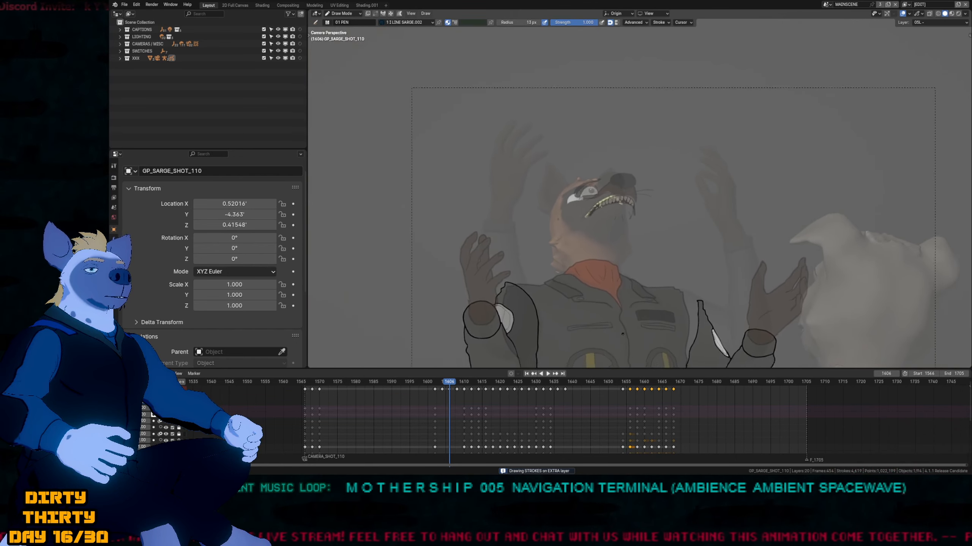
{"action": "scroll", "coordinate": [618, 351], "scroll_direction": "up", "scroll_amount": 8}
Insert keyframes on all channels of the character at frame 1606.
{"action": "key", "text": "2"}
{"action": "middle_click_drag", "start_coordinate": [479, 416], "coordinate": [520, 314]}
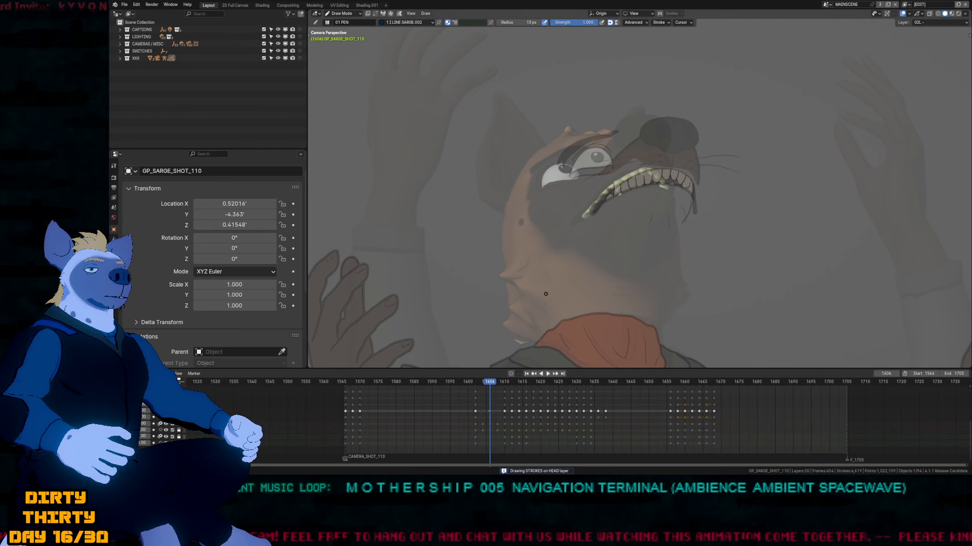
{"action": "key", "text": "5"}
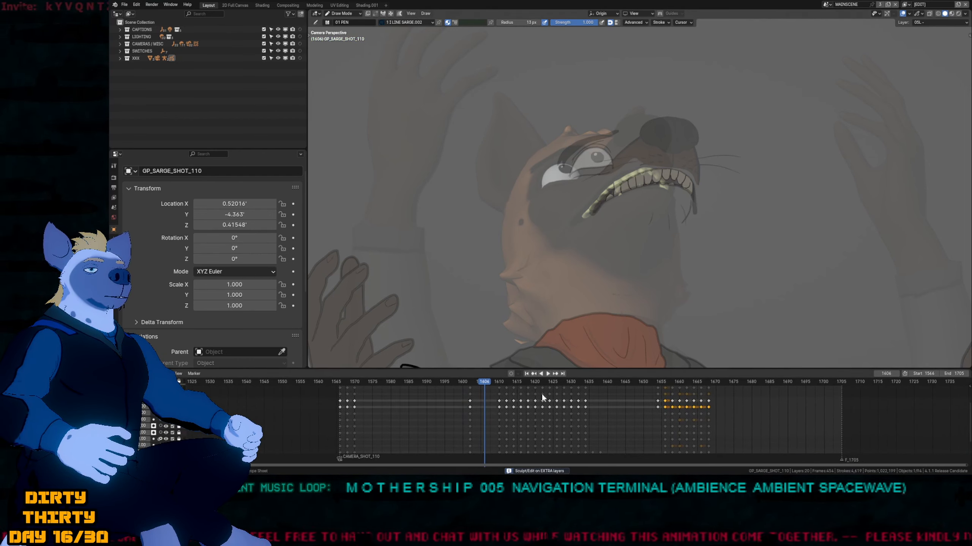
{"action": "key", "text": "i"}
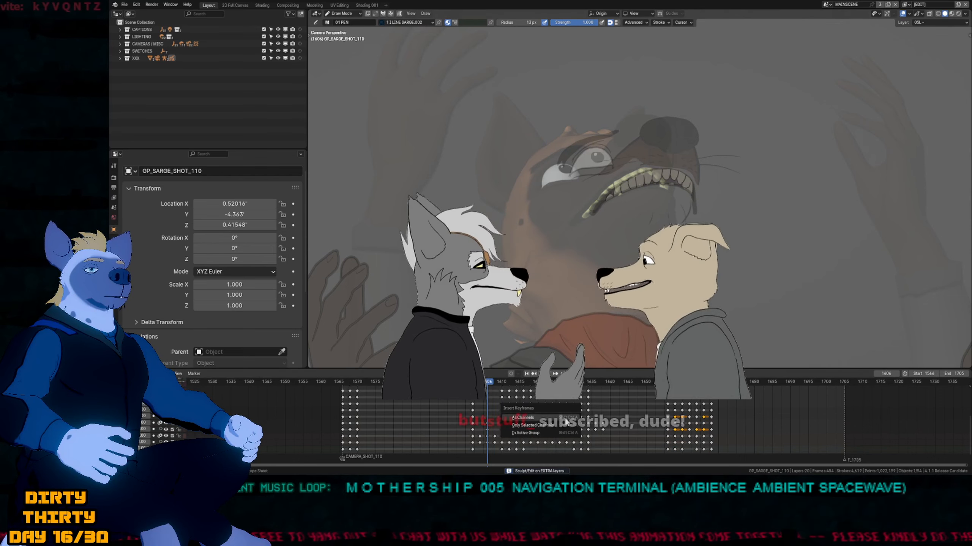
{"action": "left_click", "coordinate": [566, 420]}
Flip between frames 1602, 1606 and 1610 to compare the character's drawings around the inserted keyframe.
{"action": "scroll", "coordinate": [589, 245], "scroll_direction": "down", "scroll_amount": 4}
{"action": "key", "text": "Down"}
{"action": "key", "text": "Up"}
{"action": "key", "text": "Up"}
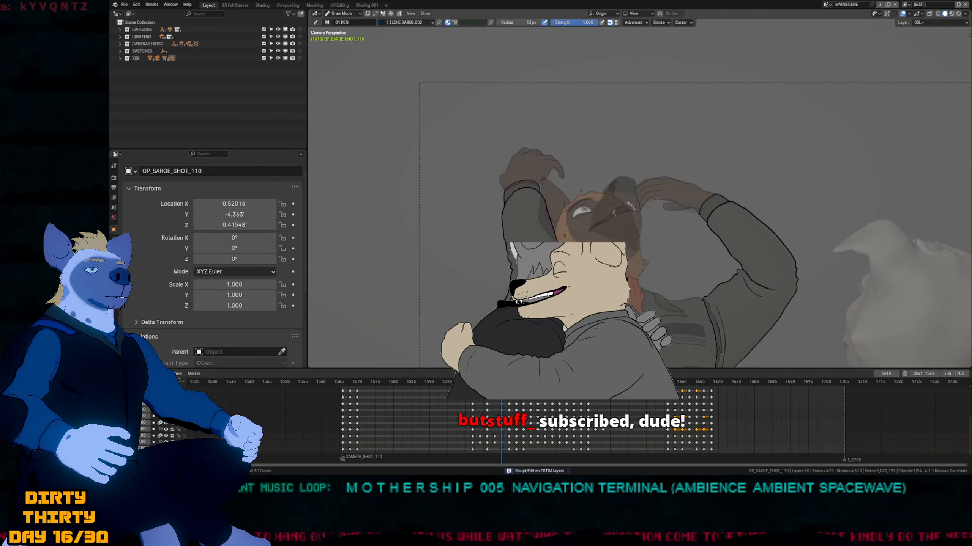
{"action": "key", "text": "Down"}
{"action": "key", "text": "Down"}
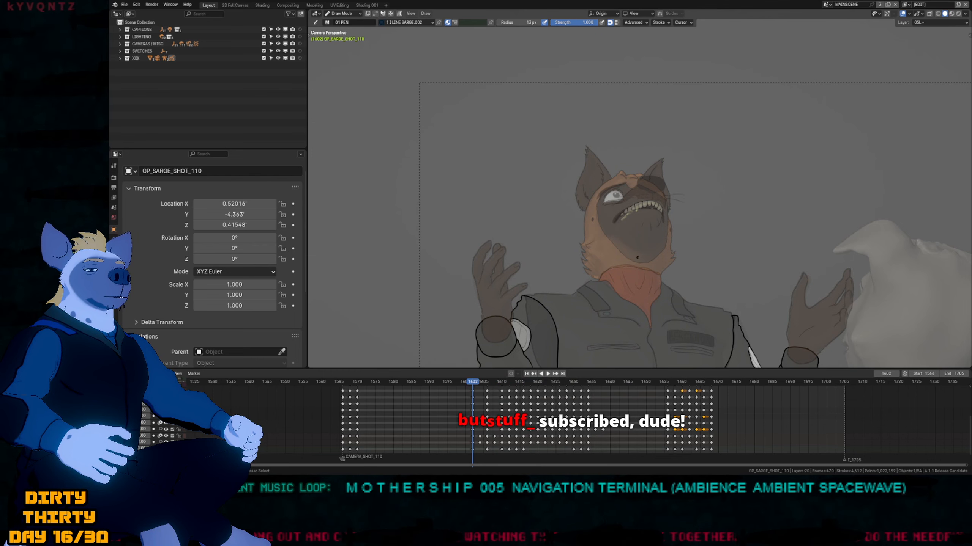
{"action": "key", "text": "Up"}
{"action": "key", "text": "Up"}
{"action": "key", "text": "Down"}
{"action": "scroll", "coordinate": [652, 184], "scroll_direction": "up", "scroll_amount": 6}
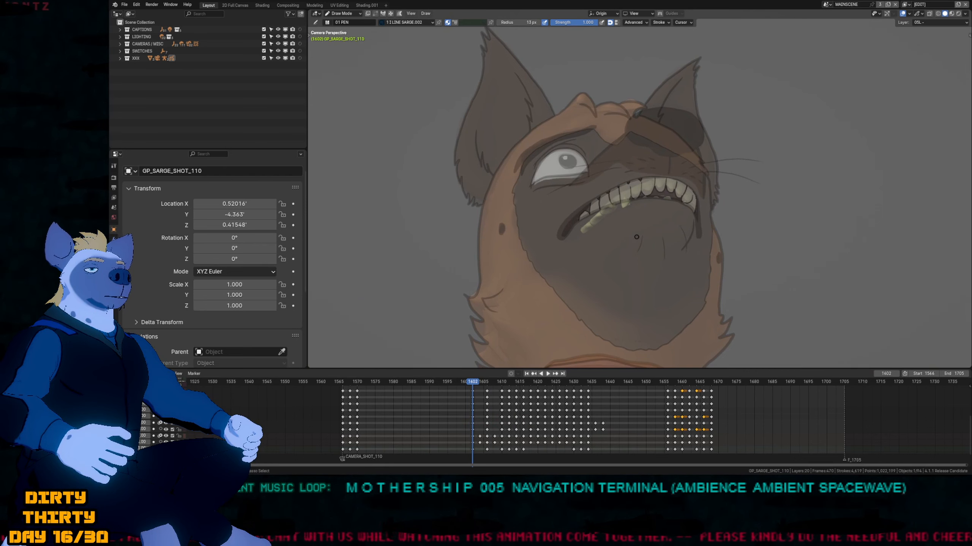
Activate all MOUTH layers and compare the muzzle drawings from frame 1602 to frame 1610.
{"action": "key", "text": "ctrl+shift+m"}
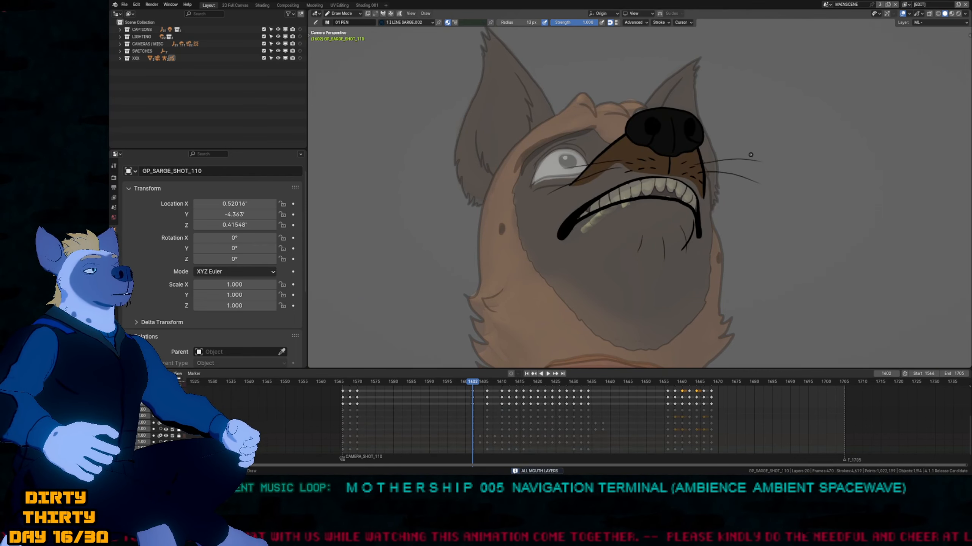
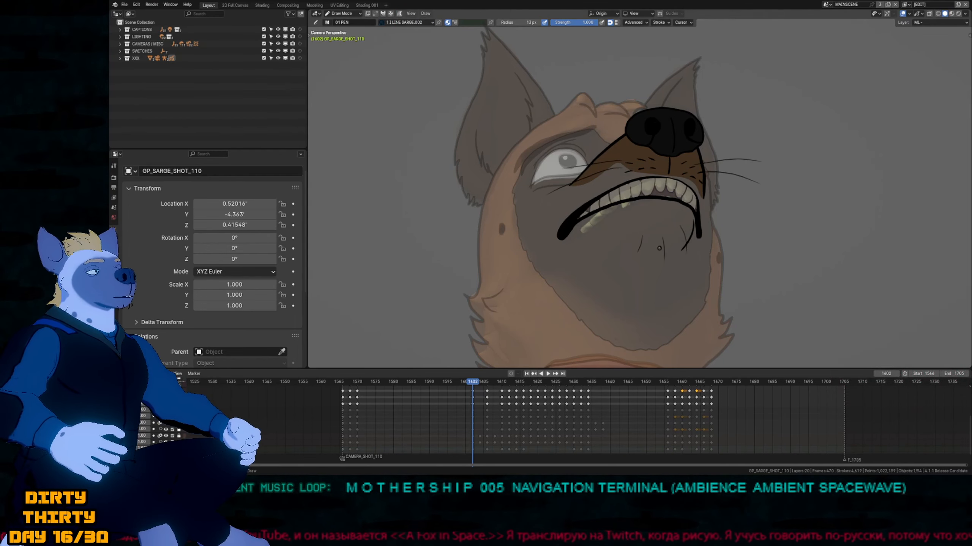
{"action": "scroll", "coordinate": [659, 248], "scroll_direction": "down", "scroll_amount": 1}
{"action": "middle_click_drag", "start_coordinate": [641, 192], "coordinate": [625, 223], "text": "shift"}
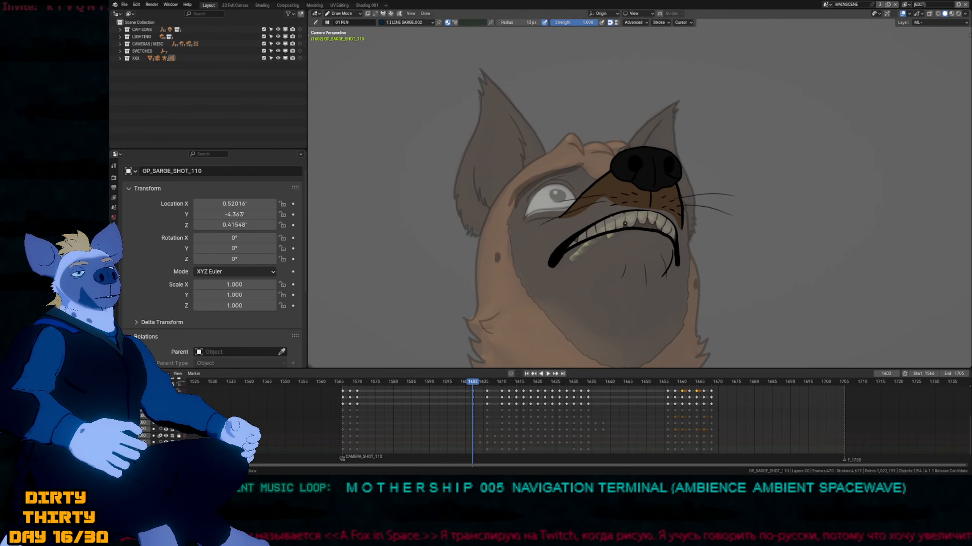
{"action": "key", "text": "Up"}
{"action": "key", "text": "Up"}
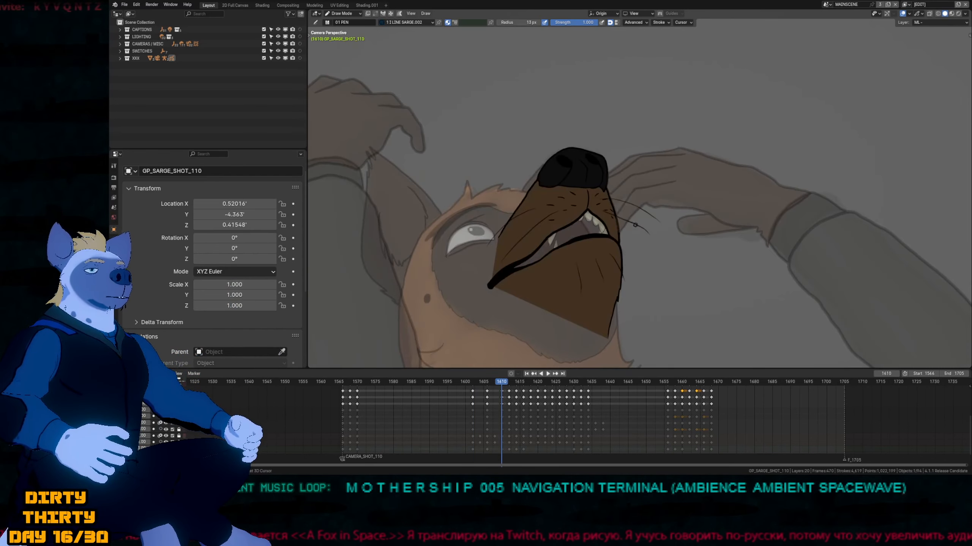
{"action": "key", "text": "Down"}
{"action": "key", "text": "Down"}
{"action": "scroll", "coordinate": [603, 241], "scroll_direction": "down", "scroll_amount": 2}
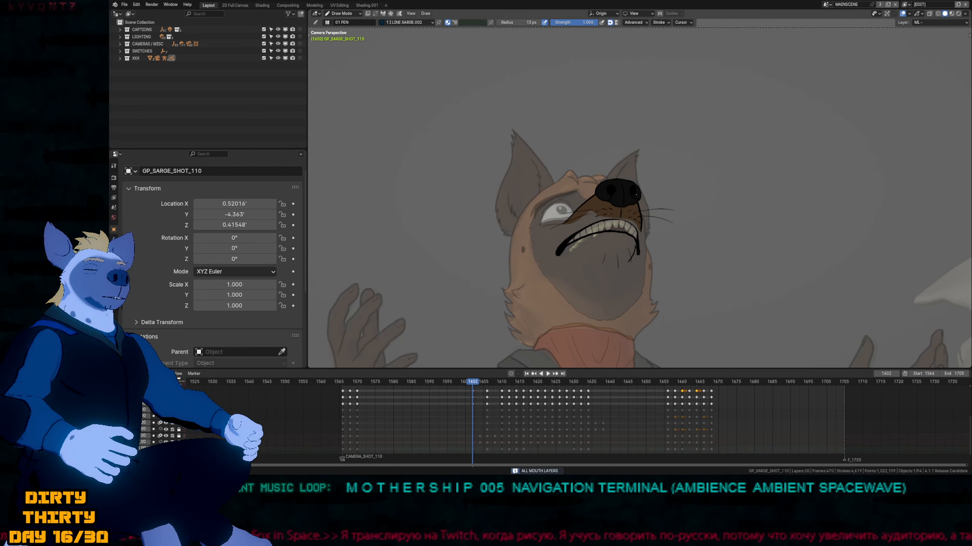
Copy the muzzle, nose and teeth strokes from frame 1602 into frame 1606 and open them in Edit Mode.
{"action": "key", "text": "Tab"}
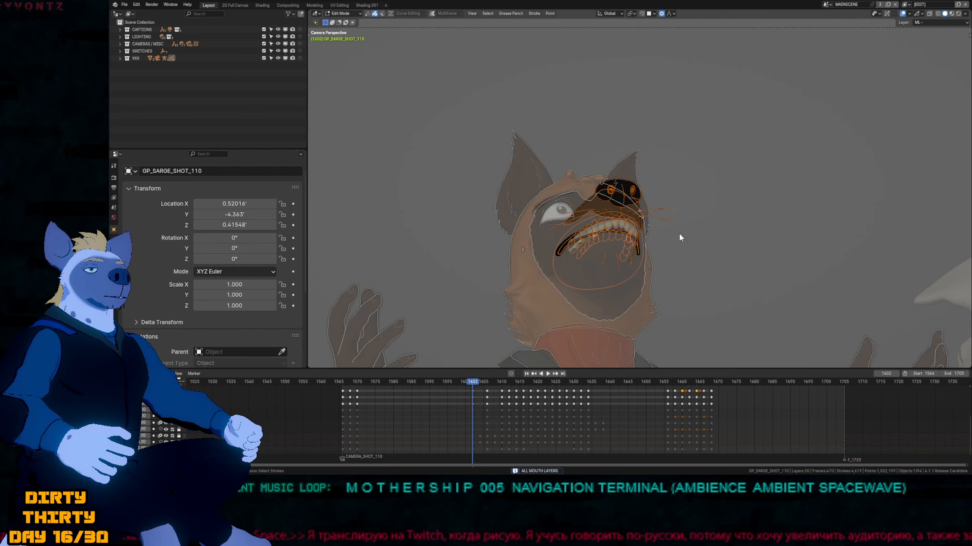
{"action": "key", "text": "Up"}
{"action": "key", "text": "Tab"}
{"action": "scroll", "coordinate": [627, 259], "scroll_direction": "up", "scroll_amount": 3}
{"action": "key", "text": "f"}
{"action": "key", "text": "Tab"}
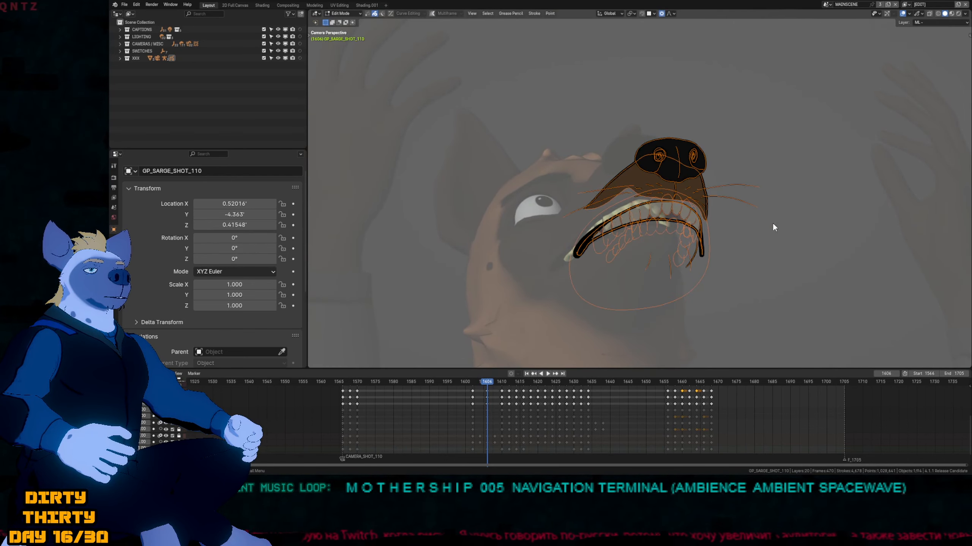
Move and rotate the copied muzzle, nose and teeth strokes to line up with the 3D head reference at frame 1606.
{"action": "key", "text": "g"}
{"action": "left_click", "coordinate": [747, 211]}
{"action": "key", "text": "r"}
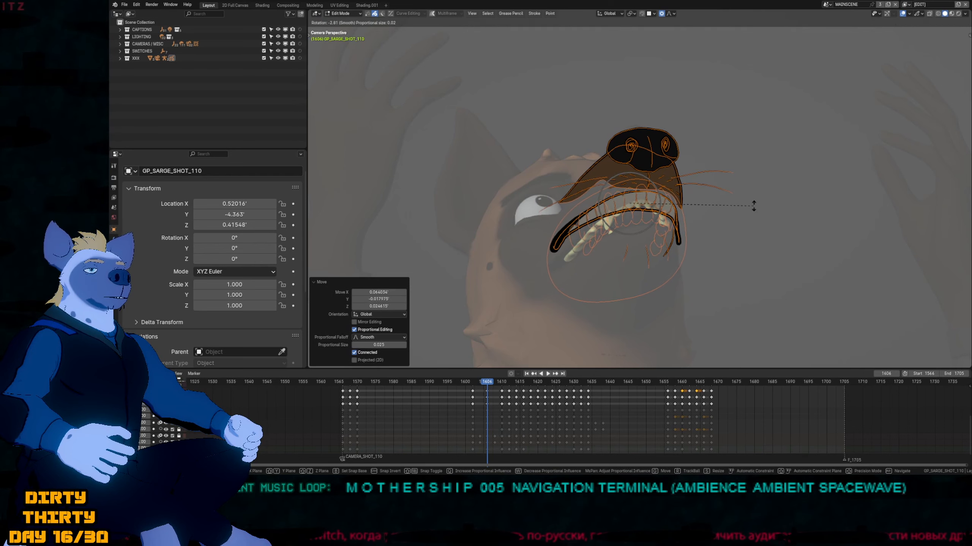
{"action": "left_click", "coordinate": [754, 206]}
{"action": "key", "text": "g"}
{"action": "left_click", "coordinate": [847, 209]}
{"action": "key", "text": "g"}
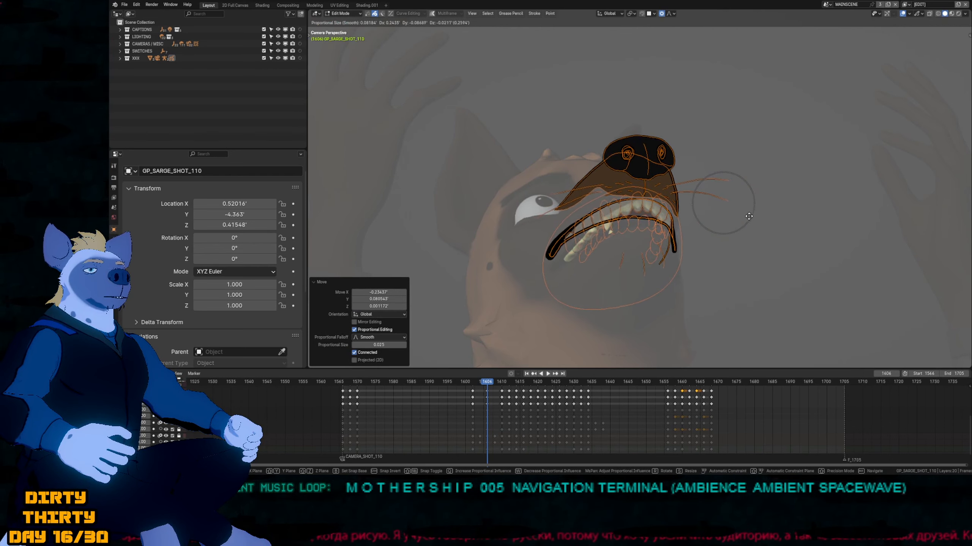
{"action": "left_click", "coordinate": [690, 211]}
{"action": "key", "text": "g"}
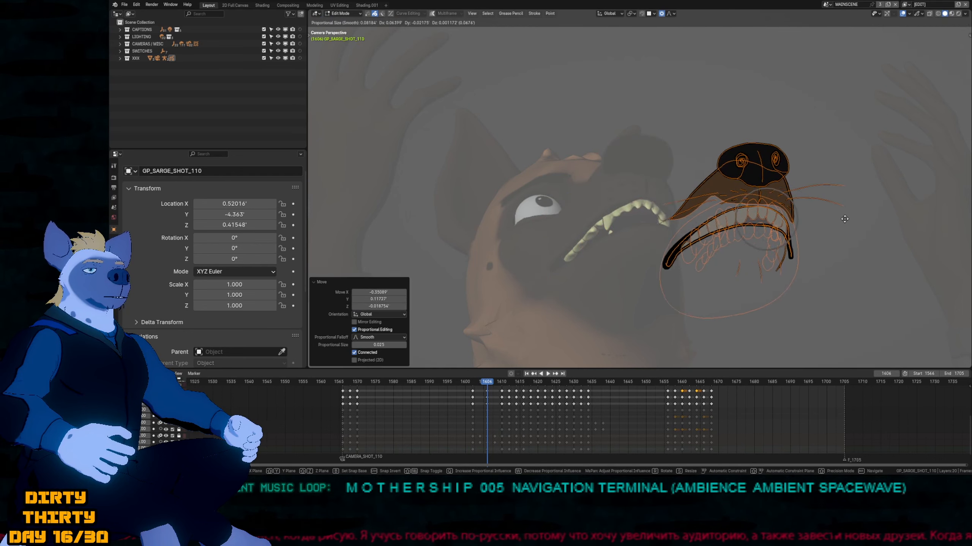
{"action": "left_click", "coordinate": [726, 216]}
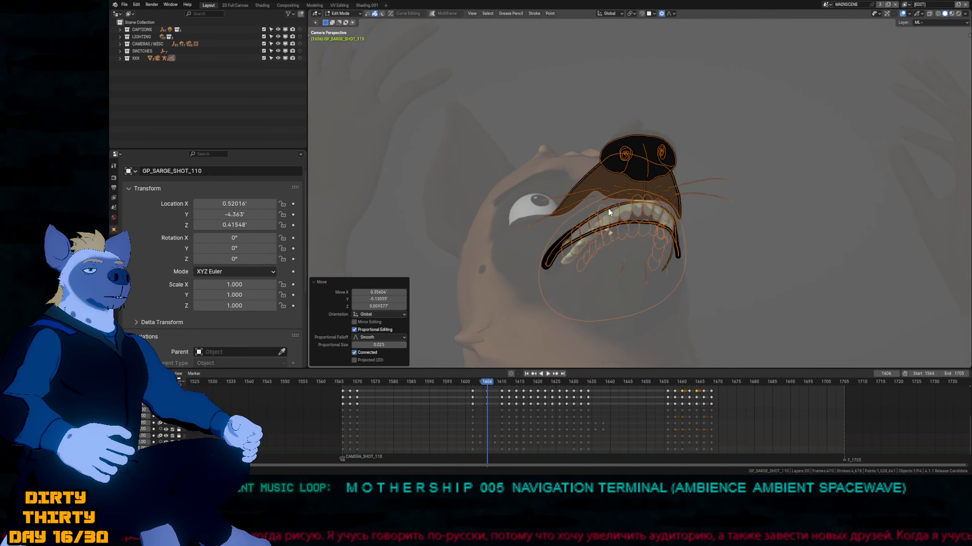
Switch to Sculpt Mode on the upper jaw teeth layer and reshape the upper teeth to fit the reference mouth.
{"action": "scroll", "coordinate": [628, 172], "scroll_direction": "up", "scroll_amount": 3}
{"action": "key", "text": "shift+alt+z"}
{"action": "key", "text": "shift+alt+z"}
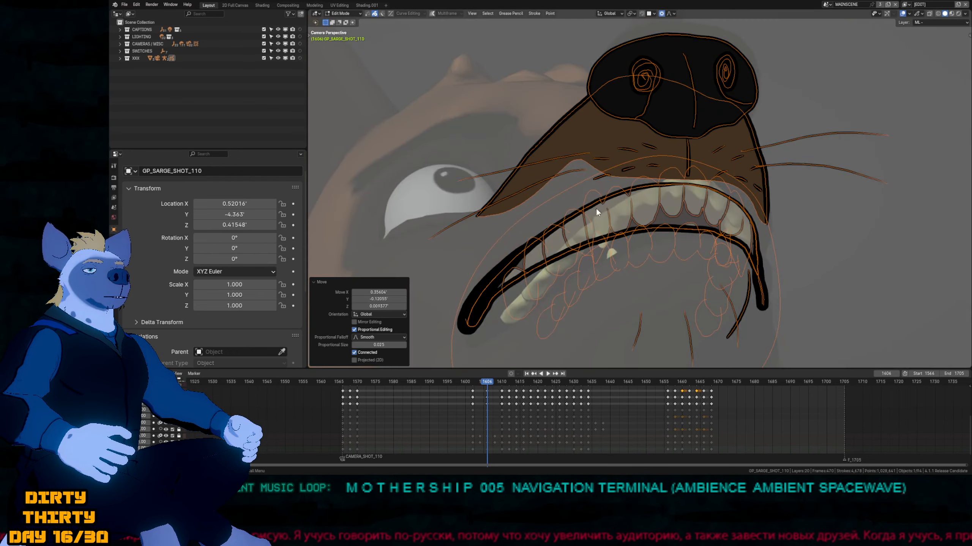
{"action": "scroll", "coordinate": [601, 207], "scroll_direction": "down", "scroll_amount": 4}
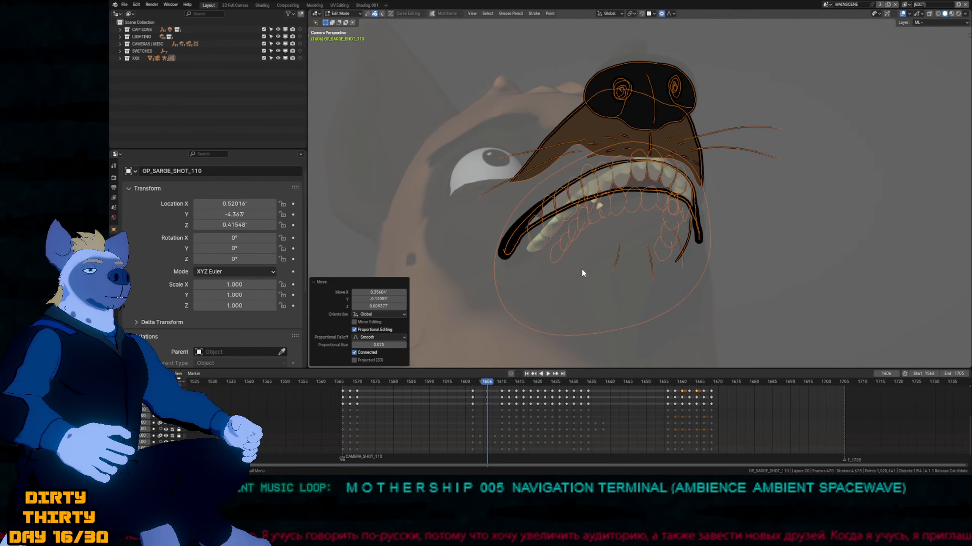
{"action": "key", "text": "Tab"}
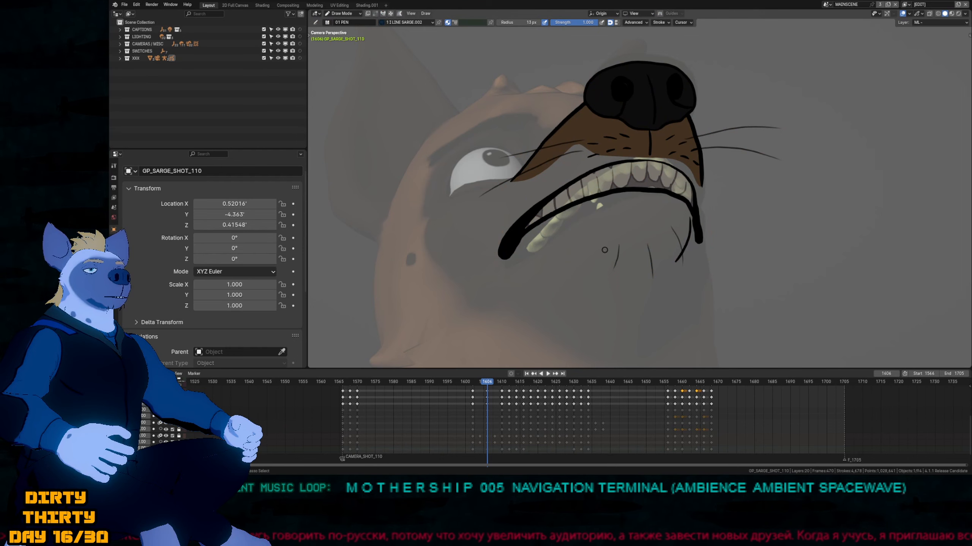
{"action": "key", "text": "f"}
{"action": "key", "text": "Escape"}
{"action": "key", "text": "ctrl+Tab"}
{"action": "mouse_move", "coordinate": [643, 225]}
{"action": "left_mouse_down"}
{"action": "mouse_move", "coordinate": [637, 178]}
{"action": "mouse_move", "coordinate": [635, 197]}
{"action": "mouse_move", "coordinate": [554, 237]}
{"action": "mouse_move", "coordinate": [512, 276]}
{"action": "mouse_move", "coordinate": [564, 263]}
{"action": "left_mouse_up"}
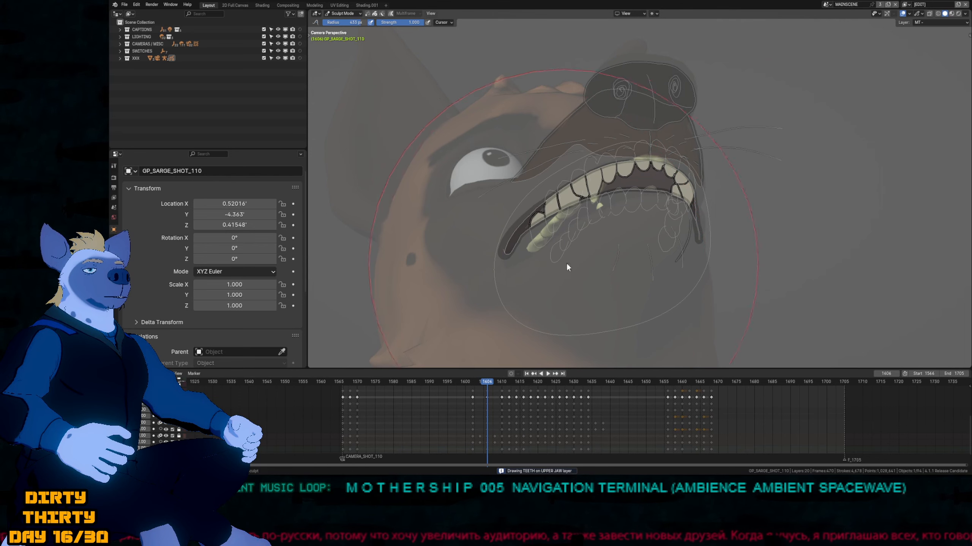
Sculpt the lower teeth and jaw strokes toward the see-through 3D reference, then return to Draw Mode.
{"action": "key", "text": "ctrl+Tab"}
{"action": "key", "text": "t"}
{"action": "key", "text": "t"}
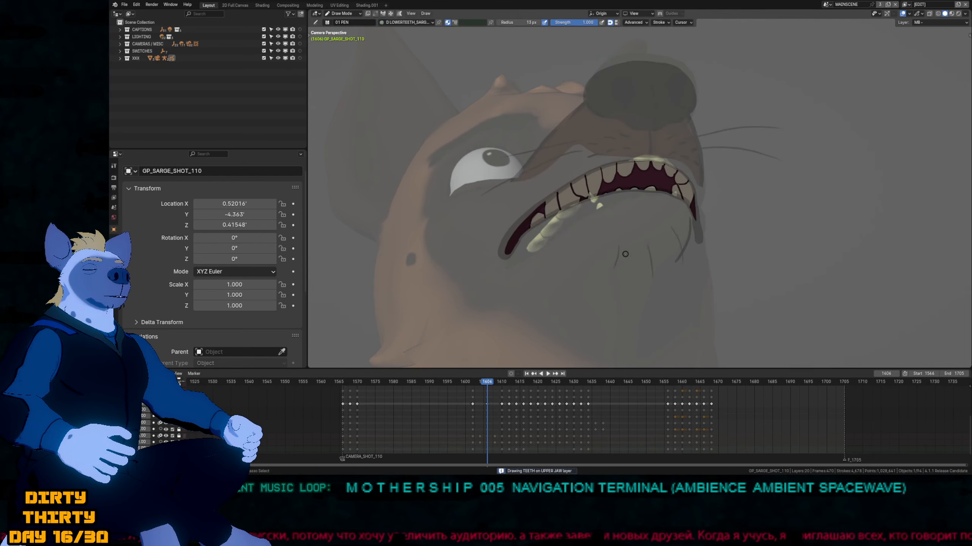
{"action": "key", "text": "ctrl+Tab"}
{"action": "mouse_move", "coordinate": [632, 232]}
{"action": "left_mouse_down"}
{"action": "mouse_move", "coordinate": [633, 216]}
{"action": "mouse_move", "coordinate": [627, 263]}
{"action": "mouse_move", "coordinate": [629, 237]}
{"action": "mouse_move", "coordinate": [624, 246]}
{"action": "left_mouse_up"}
{"action": "key", "text": "alt+z"}
{"action": "key", "text": "alt+z"}
{"action": "key", "text": "alt+z"}
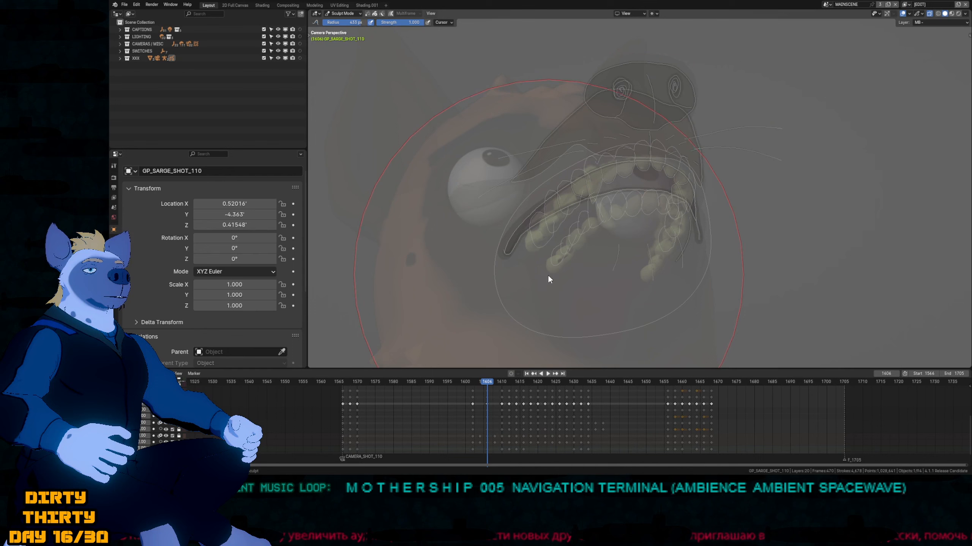
{"action": "left_click_drag", "start_coordinate": [548, 276], "coordinate": [557, 282]}
{"action": "mouse_move", "coordinate": [687, 310]}
{"action": "left_mouse_down"}
{"action": "mouse_move", "coordinate": [689, 273]}
{"action": "mouse_move", "coordinate": [705, 293]}
{"action": "mouse_move", "coordinate": [737, 240]}
{"action": "left_mouse_up"}
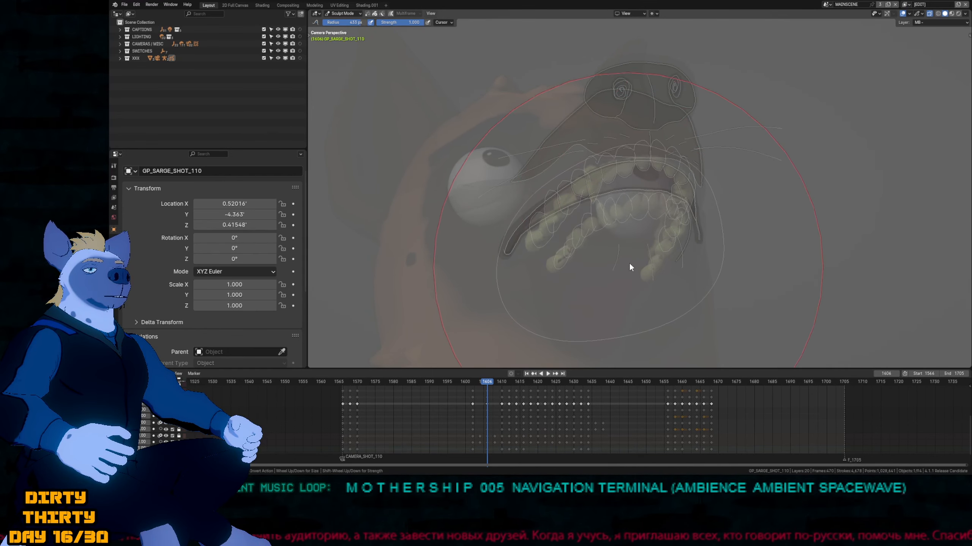
{"action": "left_click_drag", "start_coordinate": [626, 248], "coordinate": [651, 234]}
{"action": "key", "text": "ctrl+Tab"}
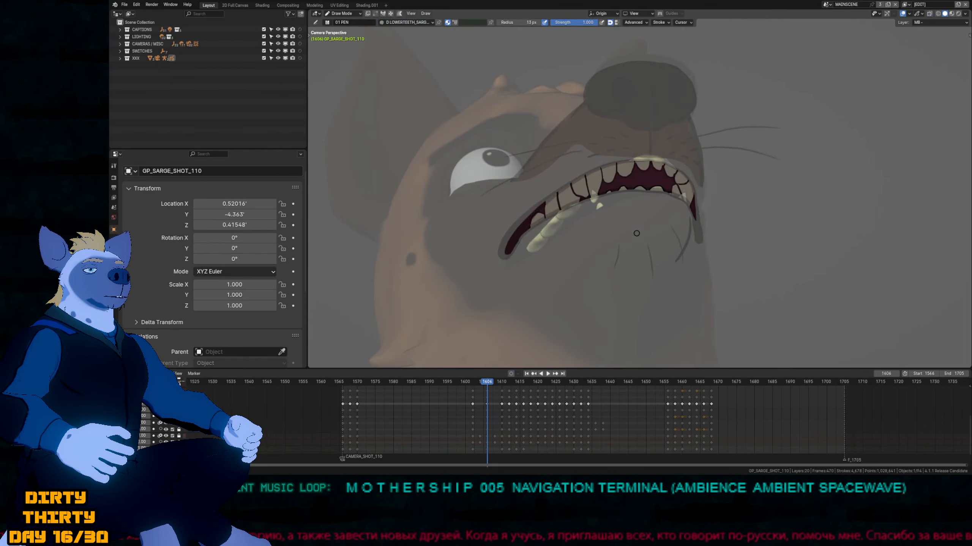
Flip between frames 1602 and 1606 to compare the adjusted mouth drawing, with all layers shown.
{"action": "middle_click_drag", "start_coordinate": [642, 226], "coordinate": [620, 244], "text": "shift"}
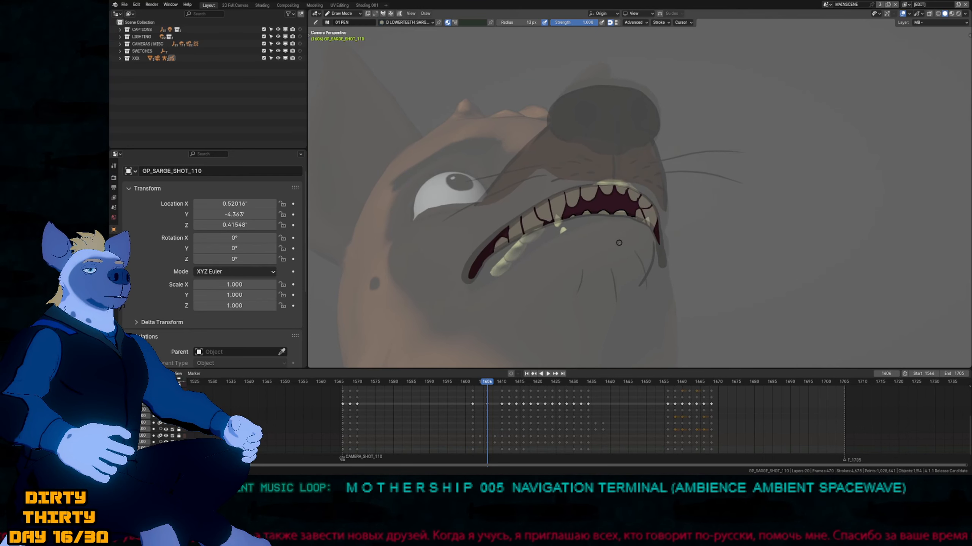
{"action": "key", "text": "Right"}
{"action": "key", "text": "Right"}
{"action": "key", "text": "Right"}
{"action": "key", "text": "Right"}
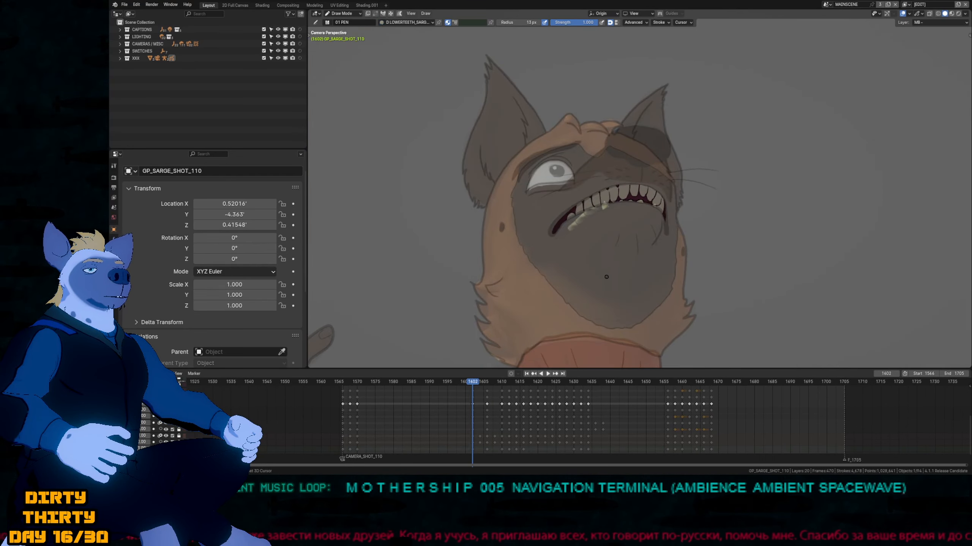
{"action": "key", "text": "Left"}
{"action": "key", "text": "Left"}
{"action": "key", "text": "Left"}
{"action": "key", "text": "Left"}
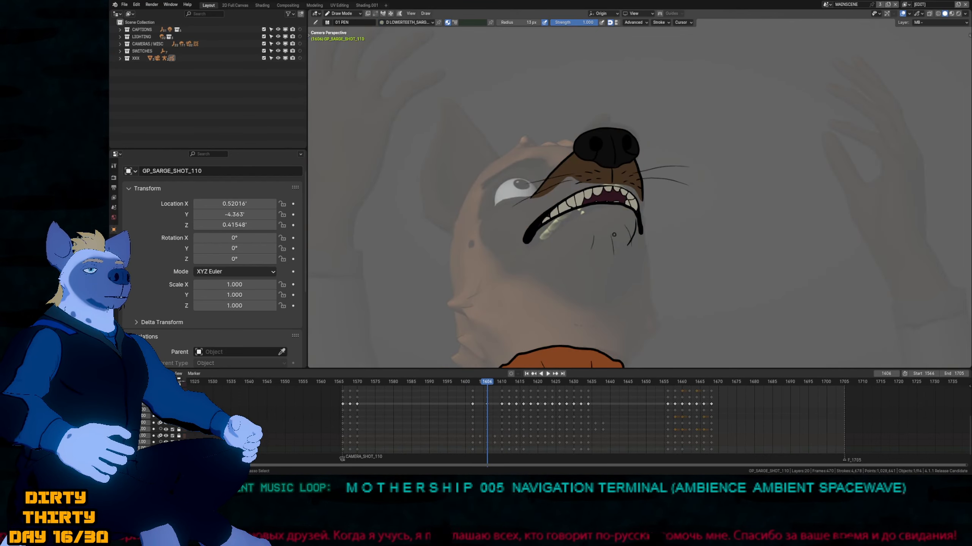
{"action": "scroll", "coordinate": [614, 235], "scroll_direction": "up", "scroll_amount": 1}
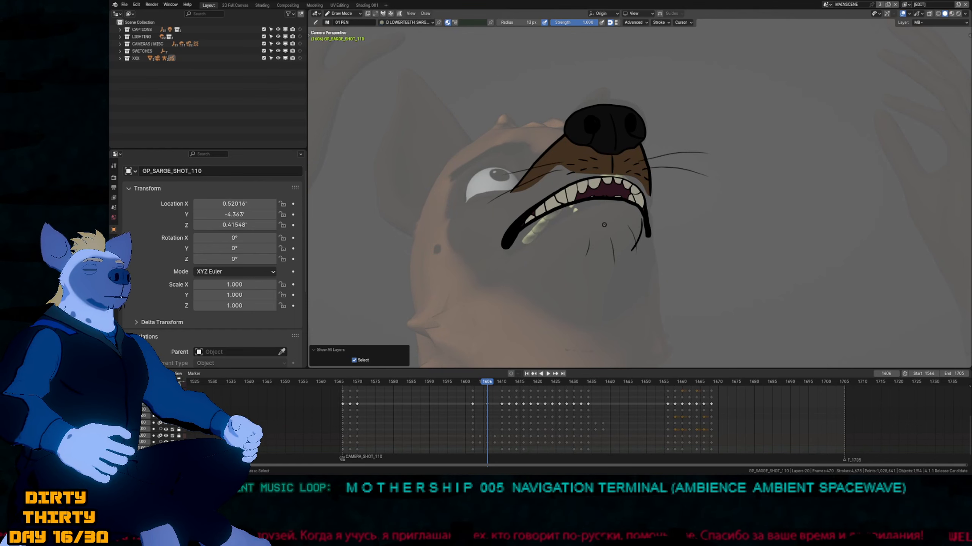
Activate the HEAD layers and draw the far cheek and neck outline with jagged fur tufts at frame 1606.
{"action": "scroll", "coordinate": [604, 224], "scroll_direction": "down", "scroll_amount": 3}
{"action": "left_click", "coordinate": [626, 234], "text": "alt"}
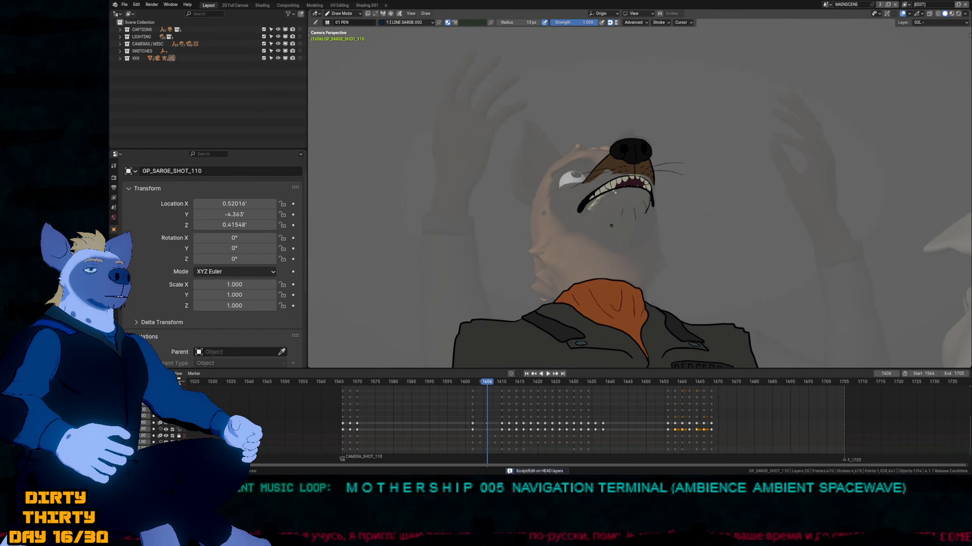
{"action": "scroll", "coordinate": [611, 225], "scroll_direction": "up", "scroll_amount": 4}
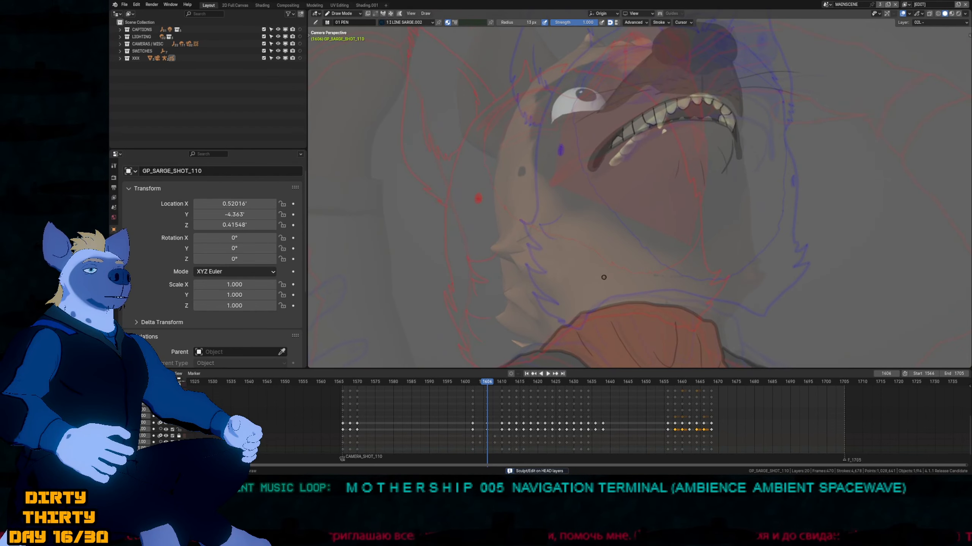
{"action": "middle_click_drag", "start_coordinate": [602, 271], "coordinate": [547, 256], "text": "shift"}
{"action": "mouse_move", "coordinate": [521, 273]}
{"action": "left_mouse_down"}
{"action": "mouse_move", "coordinate": [574, 244]}
{"action": "mouse_move", "coordinate": [626, 238]}
{"action": "mouse_move", "coordinate": [691, 252]}
{"action": "mouse_move", "coordinate": [730, 213]}
{"action": "mouse_move", "coordinate": [720, 103]}
{"action": "left_mouse_up"}
{"action": "mouse_move", "coordinate": [646, 126]}
{"action": "middle_mouse_down", "text": "shift"}
{"action": "mouse_move", "coordinate": [641, 301]}
{"action": "mouse_move", "coordinate": [675, 228]}
{"action": "middle_mouse_up", "text": "shift"}
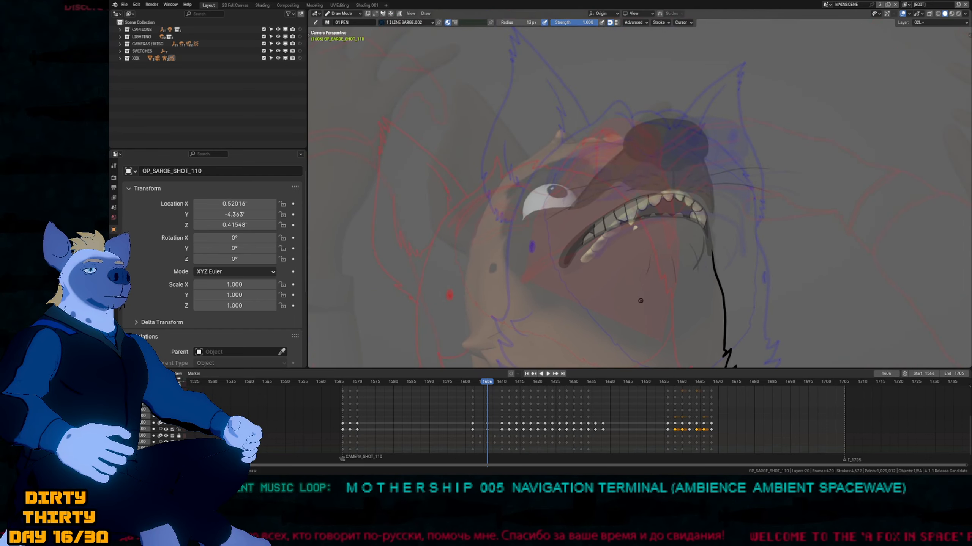
Hide the unselected layers and draw the skull outline over the top and down the back of the head along the 3D reference.
{"action": "key", "text": "shift+h"}
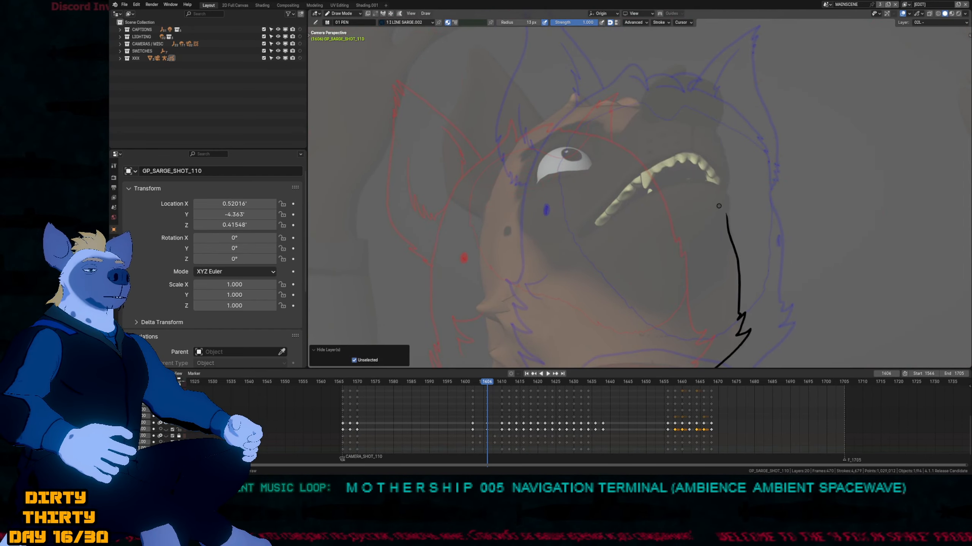
{"action": "key", "text": "alt+z"}
{"action": "key", "text": "shift+alt+z"}
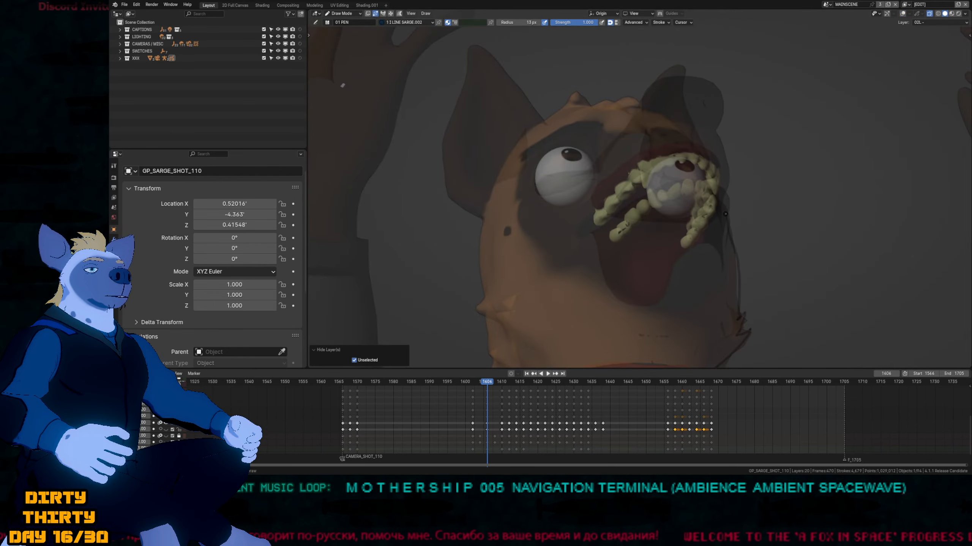
{"action": "mouse_move", "coordinate": [656, 113]}
{"action": "left_mouse_down"}
{"action": "mouse_move", "coordinate": [598, 108]}
{"action": "mouse_move", "coordinate": [543, 122]}
{"action": "mouse_move", "coordinate": [501, 177]}
{"action": "mouse_move", "coordinate": [484, 235]}
{"action": "mouse_move", "coordinate": [481, 314]}
{"action": "left_mouse_up"}
{"action": "key", "text": "alt+z"}
{"action": "key", "text": "shift+alt+z"}
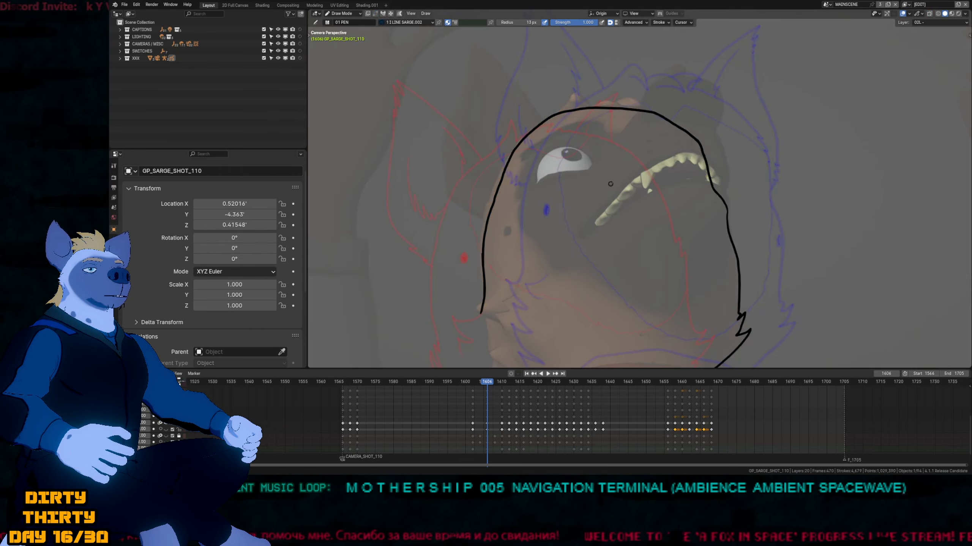
Erase the outline along the back of the head and redraw it with small fur notches where the near ear attaches.
{"action": "middle_click_drag", "start_coordinate": [611, 184], "coordinate": [591, 211], "text": "shift"}
{"action": "middle_click_drag", "start_coordinate": [507, 193], "coordinate": [605, 187], "text": "shift"}
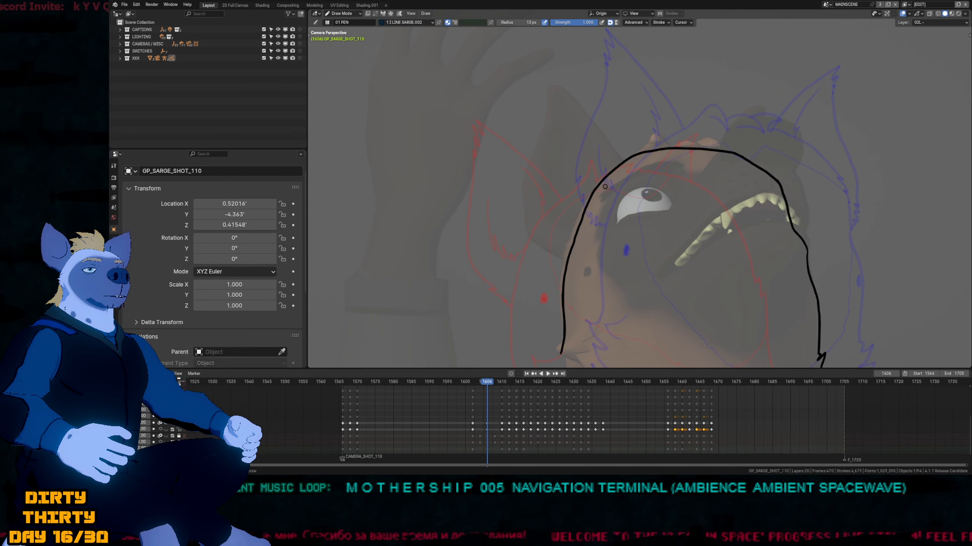
{"action": "scroll", "coordinate": [593, 222], "scroll_direction": "up", "scroll_amount": 2}
{"action": "key", "text": "e"}
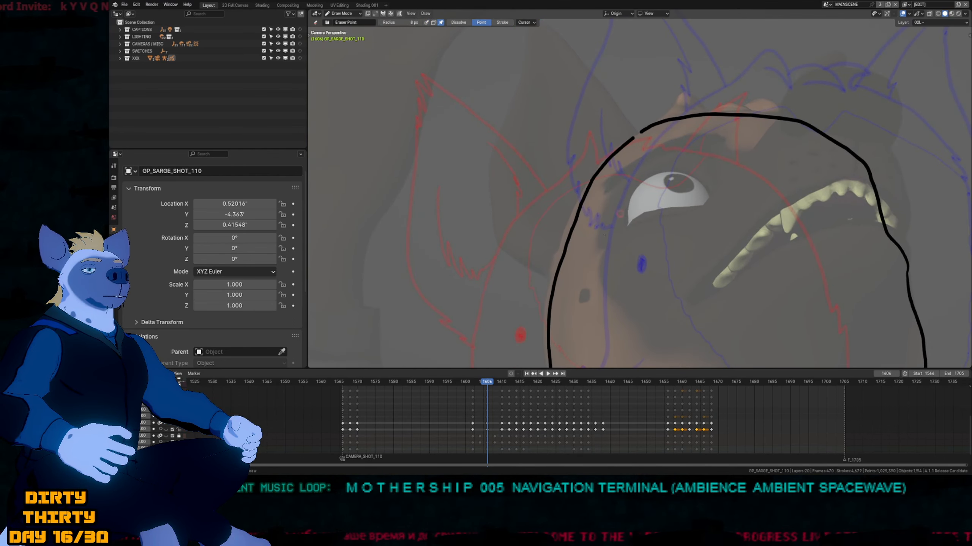
{"action": "left_click_drag", "start_coordinate": [554, 279], "coordinate": [633, 137]}
{"action": "key", "text": "d"}
{"action": "mouse_move", "coordinate": [635, 138]}
{"action": "middle_mouse_down", "text": "shift"}
{"action": "mouse_move", "coordinate": [661, 236]}
{"action": "mouse_move", "coordinate": [680, 158]}
{"action": "middle_mouse_up", "text": "shift"}
{"action": "mouse_move", "coordinate": [681, 158]}
{"action": "left_mouse_down"}
{"action": "mouse_move", "coordinate": [617, 224]}
{"action": "mouse_move", "coordinate": [597, 272]}
{"action": "left_mouse_up"}
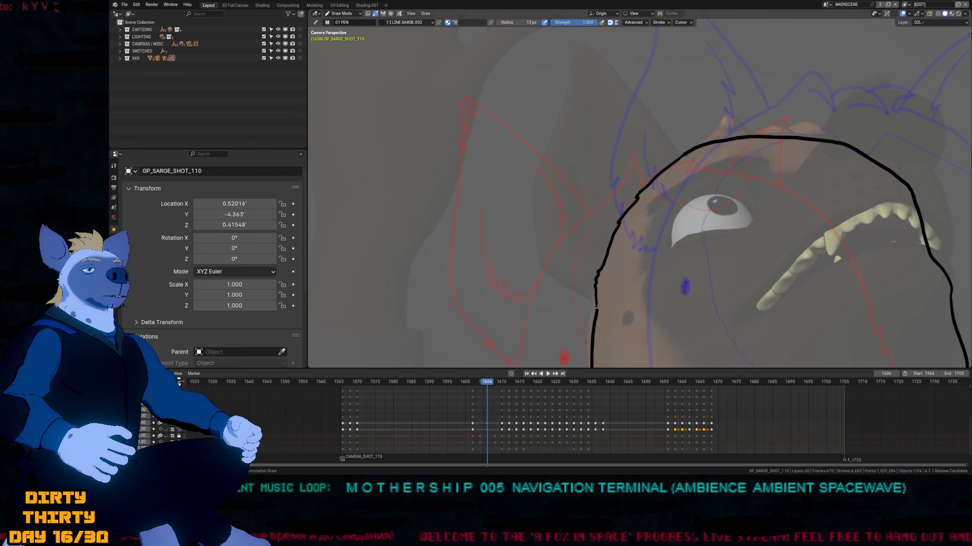
Draw the near ear's pointed outline with a tufted tip and base, and add jagged fur lines inside it.
{"action": "mouse_move", "coordinate": [596, 306]}
{"action": "left_mouse_down"}
{"action": "mouse_move", "coordinate": [536, 267]}
{"action": "mouse_move", "coordinate": [532, 251]}
{"action": "mouse_move", "coordinate": [536, 168]}
{"action": "mouse_move", "coordinate": [582, 43]}
{"action": "mouse_move", "coordinate": [658, 131]}
{"action": "mouse_move", "coordinate": [712, 162]}
{"action": "mouse_move", "coordinate": [694, 160]}
{"action": "left_mouse_up"}
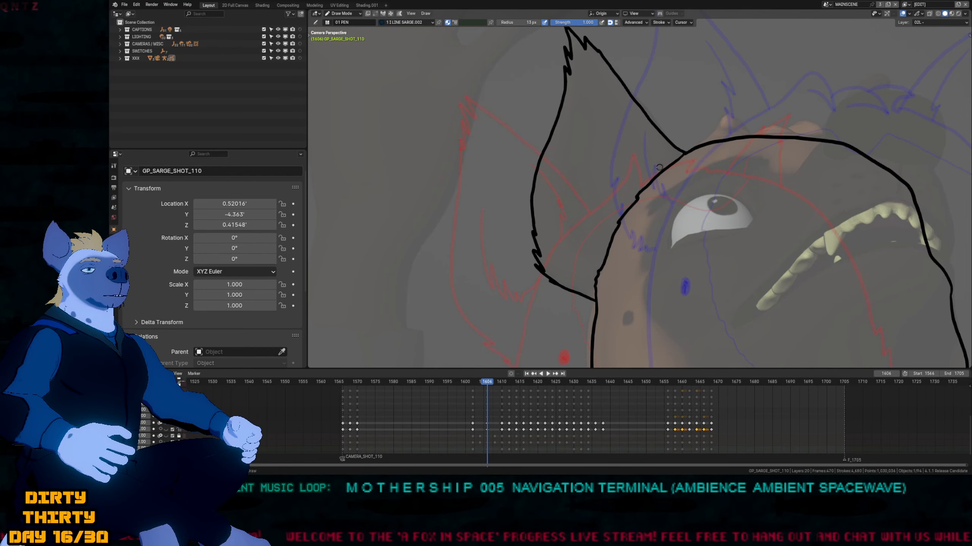
{"action": "key", "text": "alt+shift+z"}
{"action": "key", "text": "alt+shift+z"}
{"action": "mouse_move", "coordinate": [623, 112]}
{"action": "left_mouse_down"}
{"action": "mouse_move", "coordinate": [648, 152]}
{"action": "mouse_move", "coordinate": [646, 222]}
{"action": "mouse_move", "coordinate": [646, 201]}
{"action": "left_mouse_up"}
{"action": "key", "text": "alt+shift+z"}
{"action": "key", "text": "alt+shift+z"}
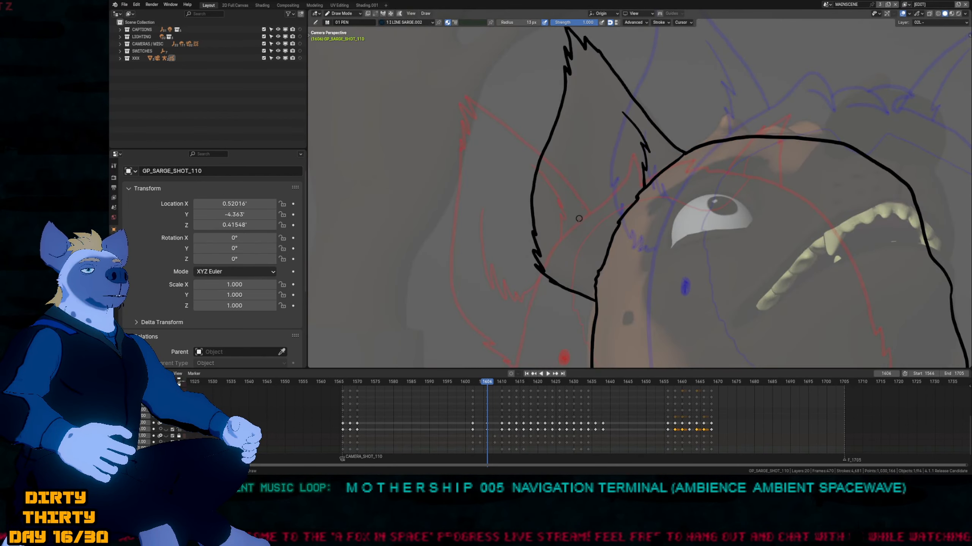
{"action": "key", "text": "alt+shift+z"}
{"action": "key", "text": "alt+shift+z"}
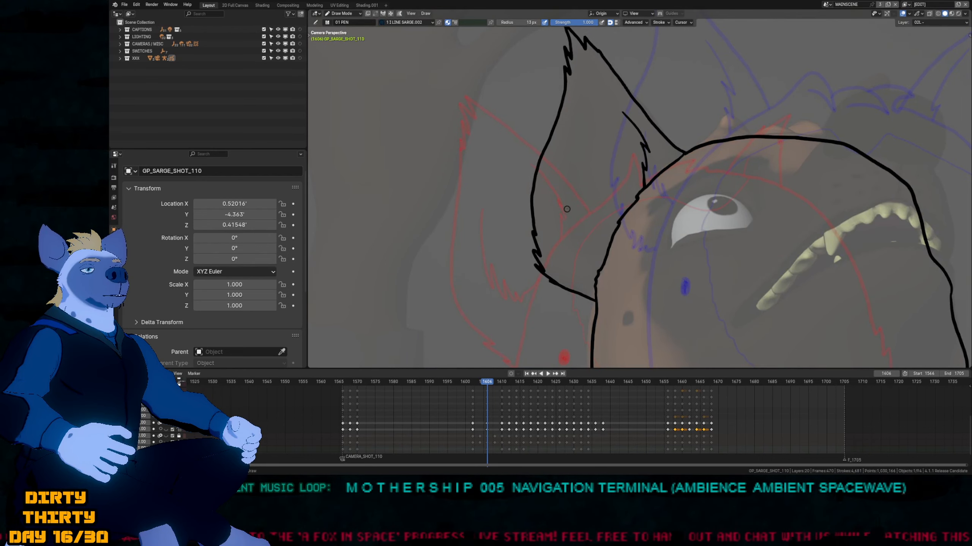
{"action": "mouse_move", "coordinate": [567, 195]}
{"action": "left_mouse_down"}
{"action": "mouse_move", "coordinate": [574, 244]}
{"action": "mouse_move", "coordinate": [617, 278]}
{"action": "left_mouse_up"}
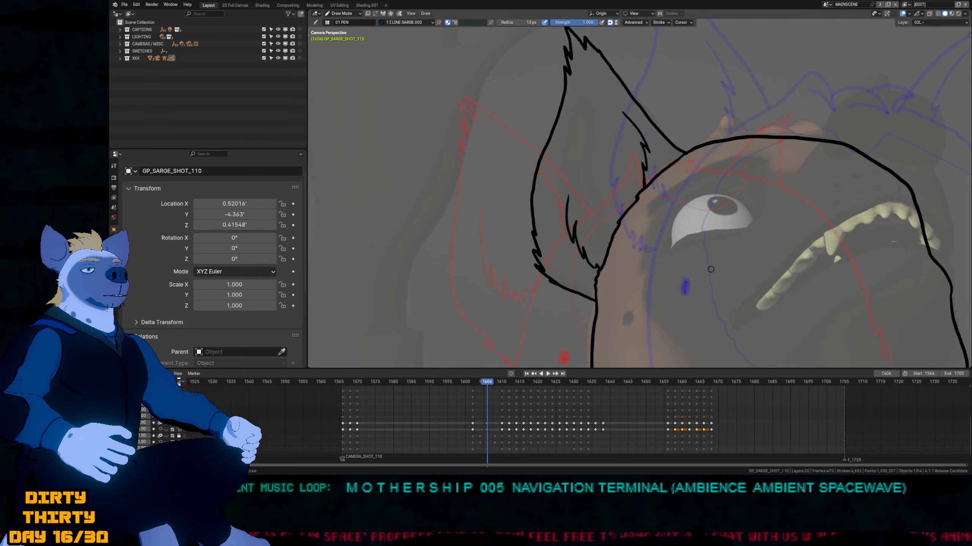
Replace the crown line with pointed hair tufts and compare the head with the drawings at neighbouring keyframes.
{"action": "mouse_move", "coordinate": [810, 207]}
{"action": "middle_mouse_down", "text": "shift"}
{"action": "mouse_move", "coordinate": [602, 293]}
{"action": "mouse_move", "coordinate": [638, 272]}
{"action": "middle_mouse_up", "text": "shift"}
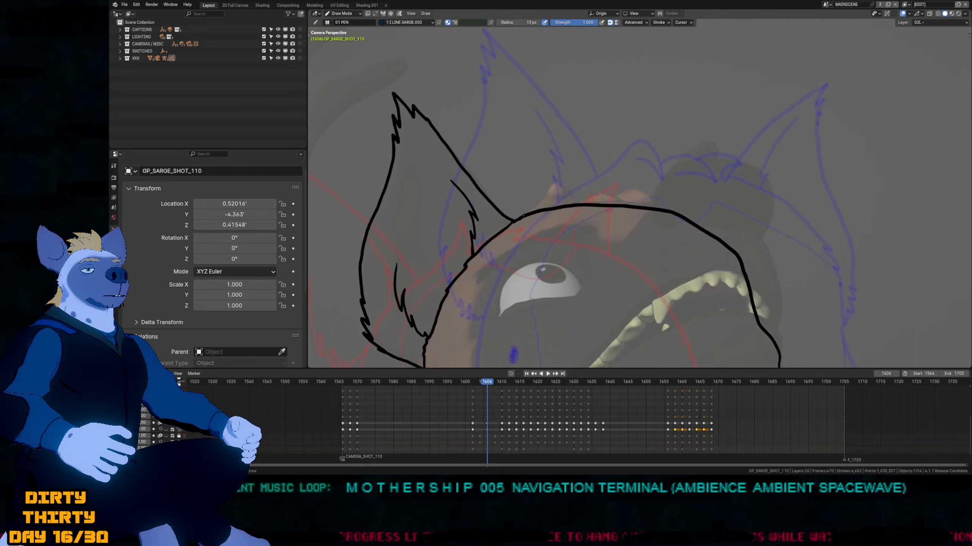
{"action": "mouse_move", "coordinate": [524, 217]}
{"action": "left_mouse_down"}
{"action": "mouse_move", "coordinate": [565, 172]}
{"action": "mouse_move", "coordinate": [649, 183]}
{"action": "mouse_move", "coordinate": [620, 189]}
{"action": "mouse_move", "coordinate": [638, 218]}
{"action": "mouse_move", "coordinate": [601, 209]}
{"action": "mouse_move", "coordinate": [544, 230]}
{"action": "left_mouse_up"}
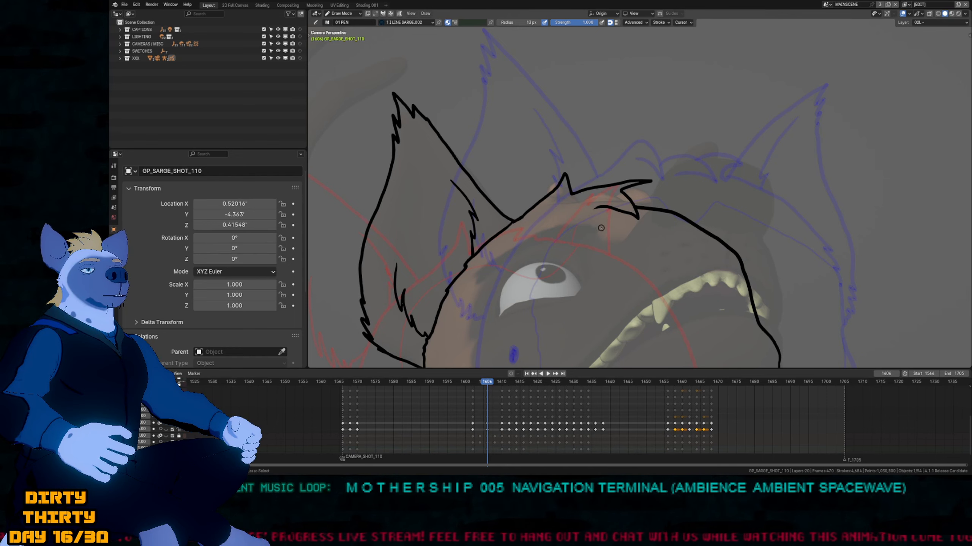
{"action": "middle_click_drag", "start_coordinate": [600, 231], "coordinate": [622, 269], "text": "ctrl"}
{"action": "key", "text": "Down"}
{"action": "key", "text": "Up"}
{"action": "key", "text": "Up"}
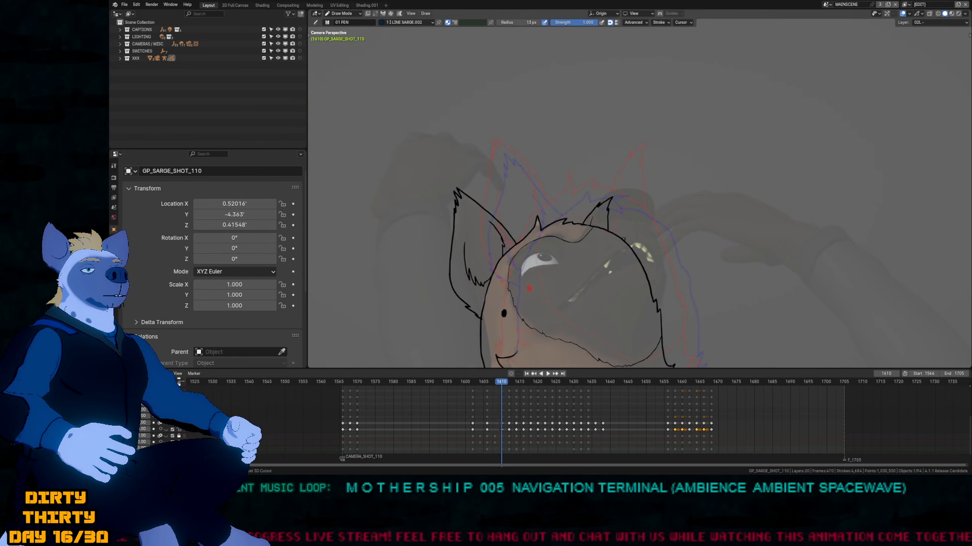
{"action": "key", "text": "Down"}
Draw the far ear's pointed outline with a tufted back edge and a short inner line rising from the crown.
{"action": "middle_click_drag", "start_coordinate": [631, 235], "coordinate": [588, 153], "text": "shift"}
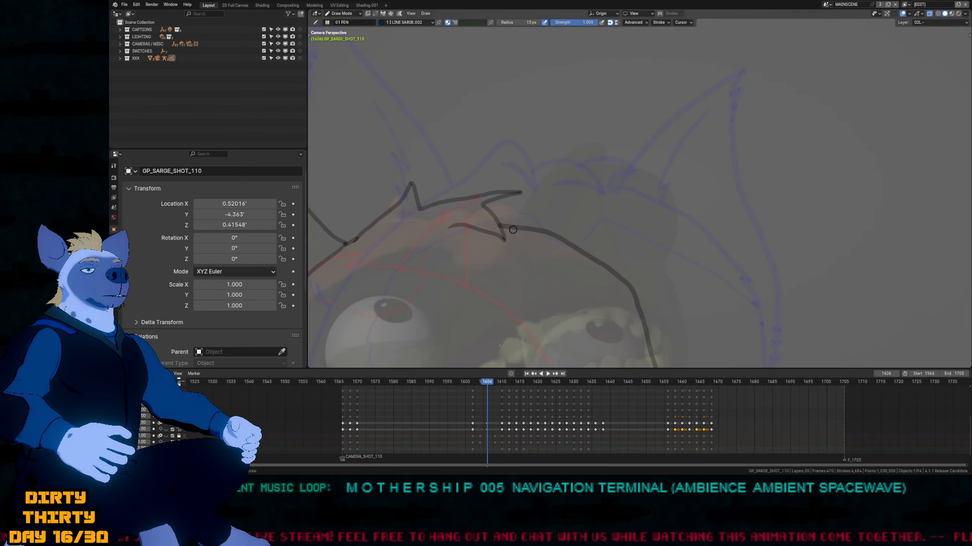
{"action": "mouse_move", "coordinate": [512, 228]}
{"action": "left_mouse_down"}
{"action": "mouse_move", "coordinate": [554, 175]}
{"action": "mouse_move", "coordinate": [605, 149]}
{"action": "mouse_move", "coordinate": [630, 314]}
{"action": "left_mouse_up"}
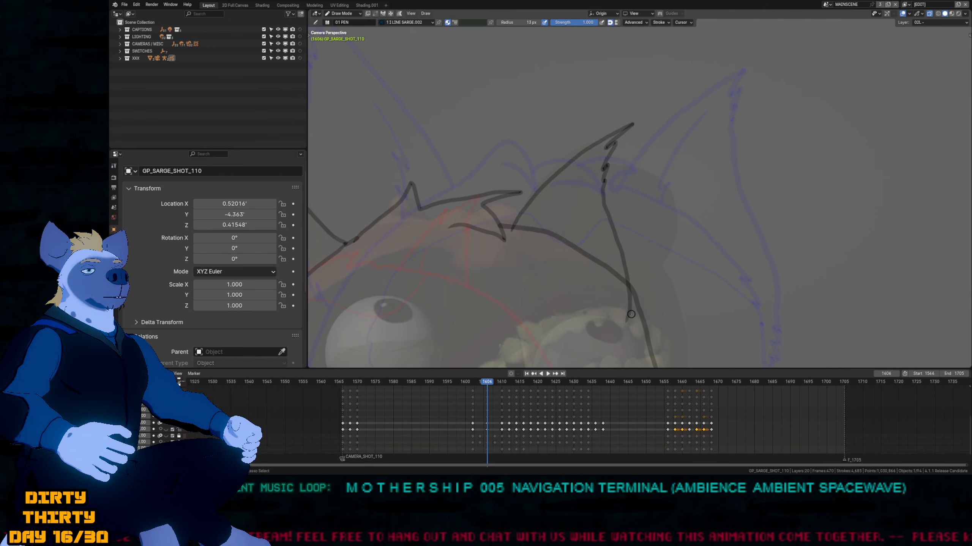
{"action": "left_click_drag", "start_coordinate": [562, 188], "coordinate": [545, 231]}
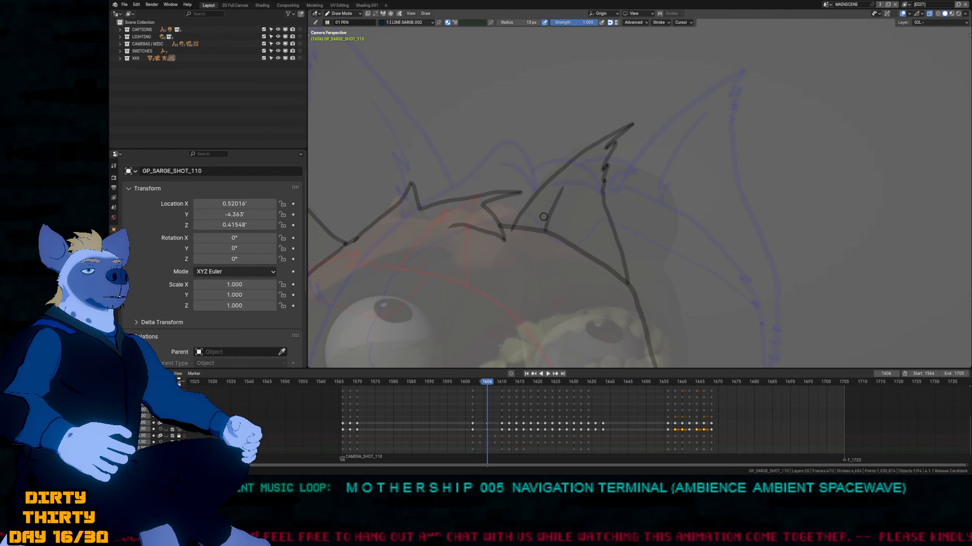
{"action": "key", "text": "alt+z"}
{"action": "middle_click_drag", "start_coordinate": [543, 208], "coordinate": [525, 256], "text": "ctrl"}
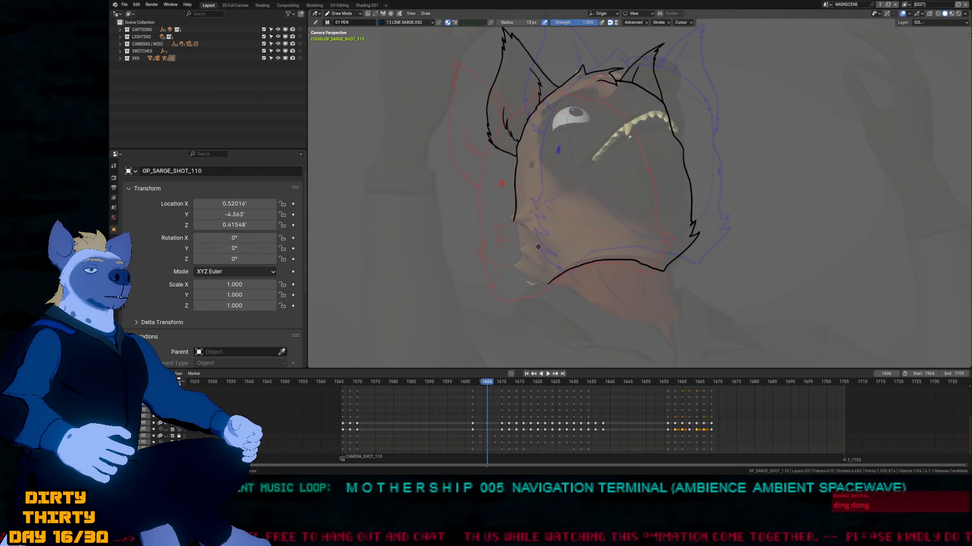
Trim the end of the near cheek line and redraw it as jagged fur tufts running down to the jaw.
{"action": "scroll", "coordinate": [480, 253], "scroll_direction": "up", "scroll_amount": 2}
{"action": "key", "text": "e"}
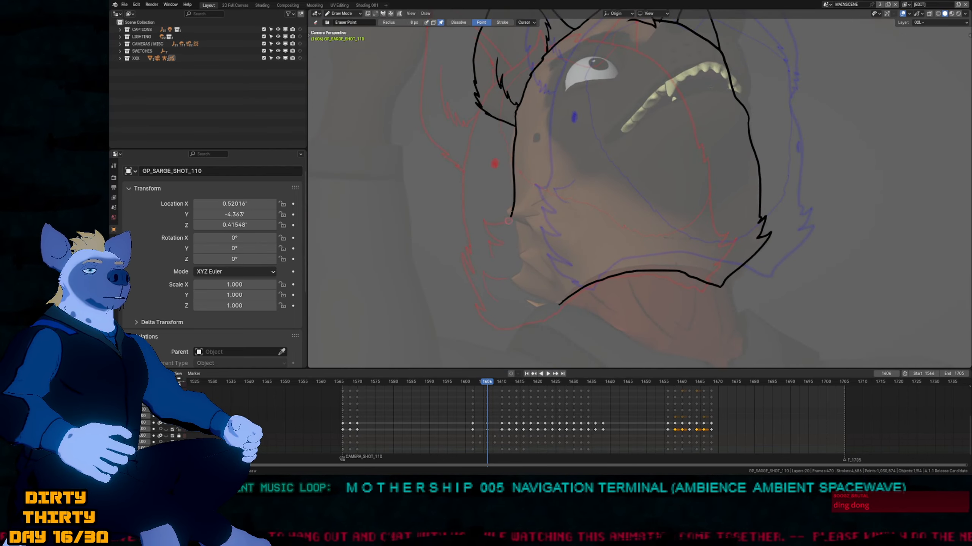
{"action": "left_click", "coordinate": [514, 190]}
{"action": "key", "text": "d"}
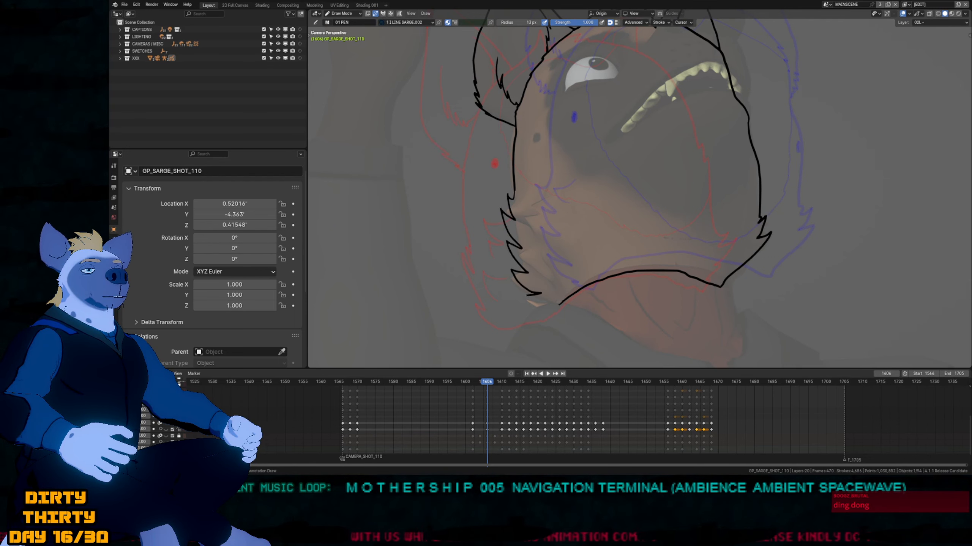
{"action": "middle_click_drag", "start_coordinate": [580, 231], "coordinate": [539, 276], "text": "shift"}
{"action": "key", "text": "Down"}
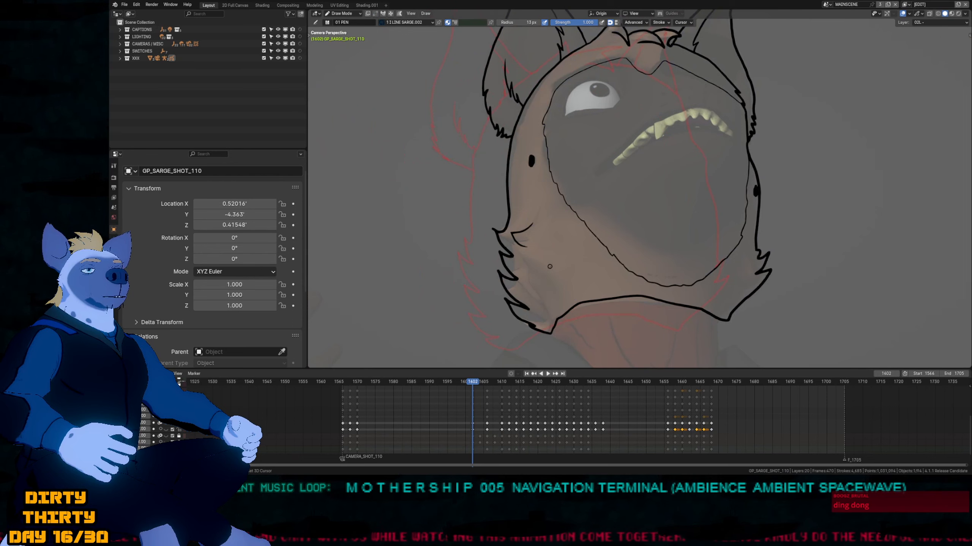
{"action": "key", "text": "Up"}
{"action": "key", "text": "Up"}
{"action": "key", "text": "Down"}
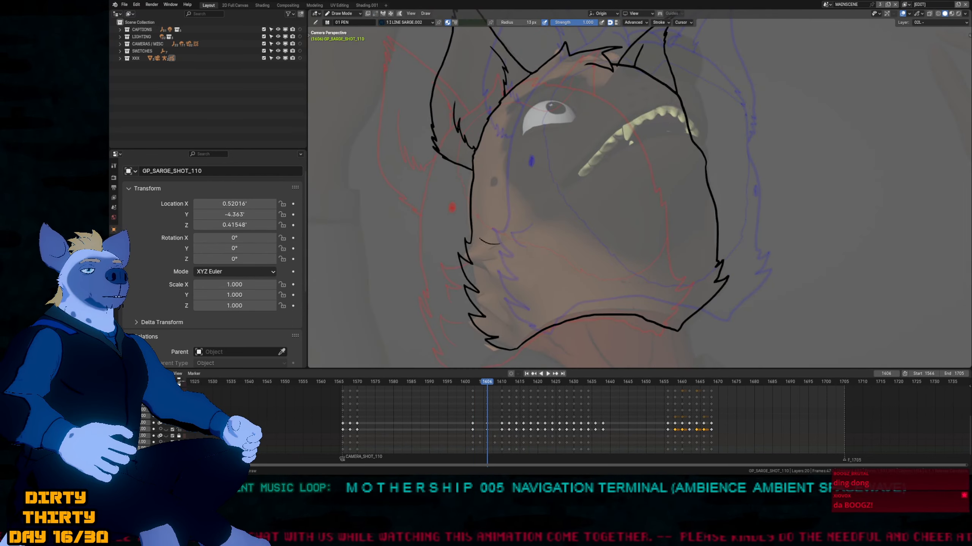
Compare the head with the drawings at frames 1602 and 1610 and add short curved fur lines inside the near cheek.
{"action": "key", "text": "Up"}
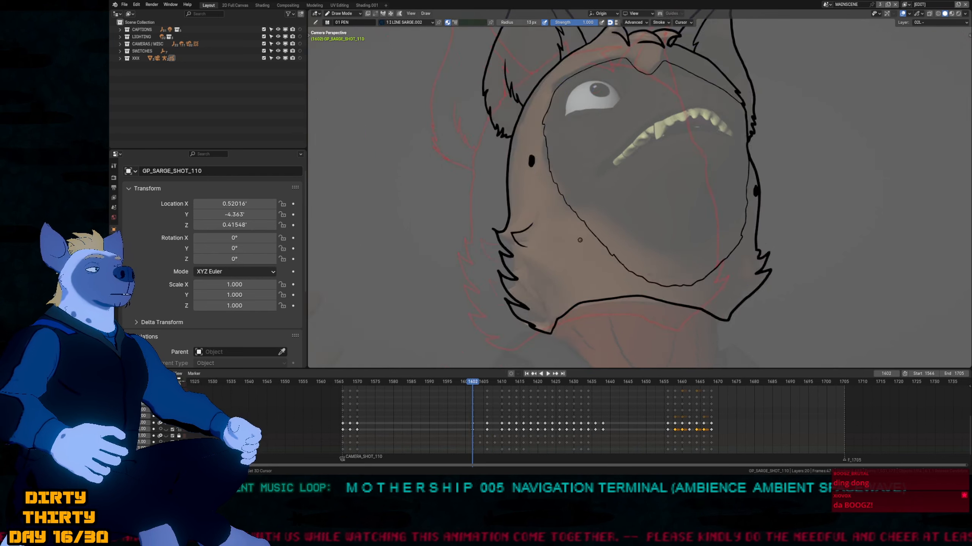
{"action": "key", "text": "Up"}
{"action": "key", "text": "Up"}
{"action": "key", "text": "Down"}
{"action": "key", "text": "Down"}
{"action": "key", "text": "Down"}
{"action": "key", "text": "Down"}
{"action": "key", "text": "Down"}
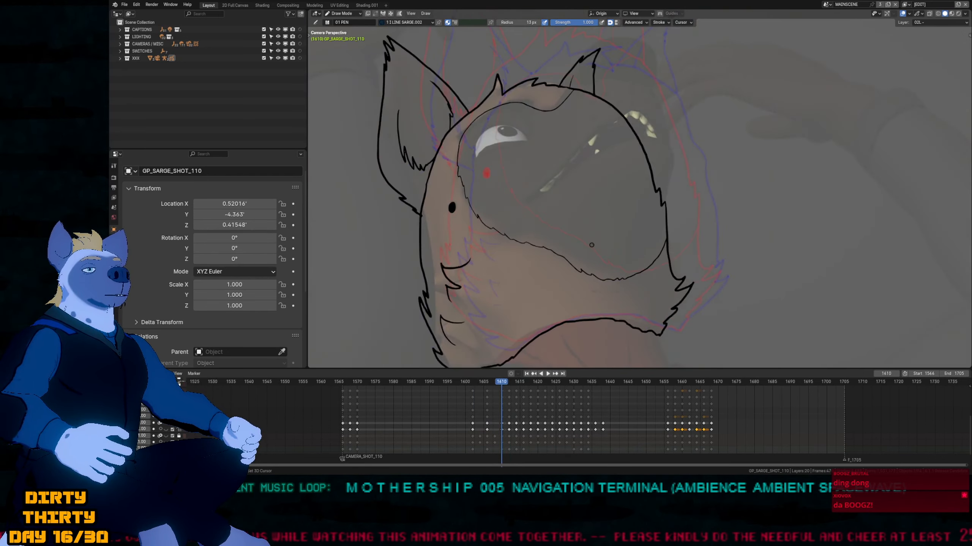
{"action": "key", "text": "Up"}
{"action": "key", "text": "Up"}
{"action": "key", "text": "Up"}
{"action": "key", "text": "Down"}
{"action": "key", "text": "Down"}
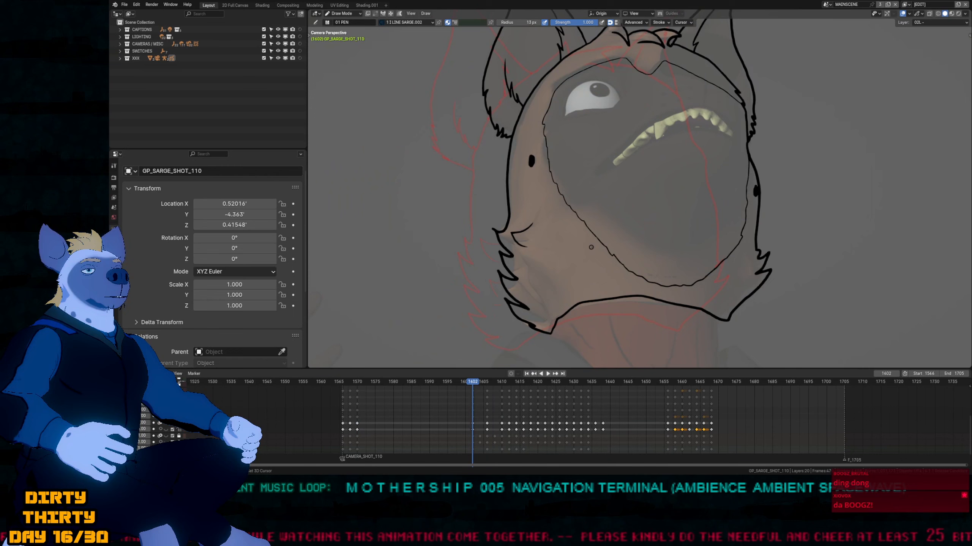
{"action": "key", "text": "Up"}
{"action": "middle_click_drag", "start_coordinate": [598, 203], "coordinate": [555, 241], "text": "shift"}
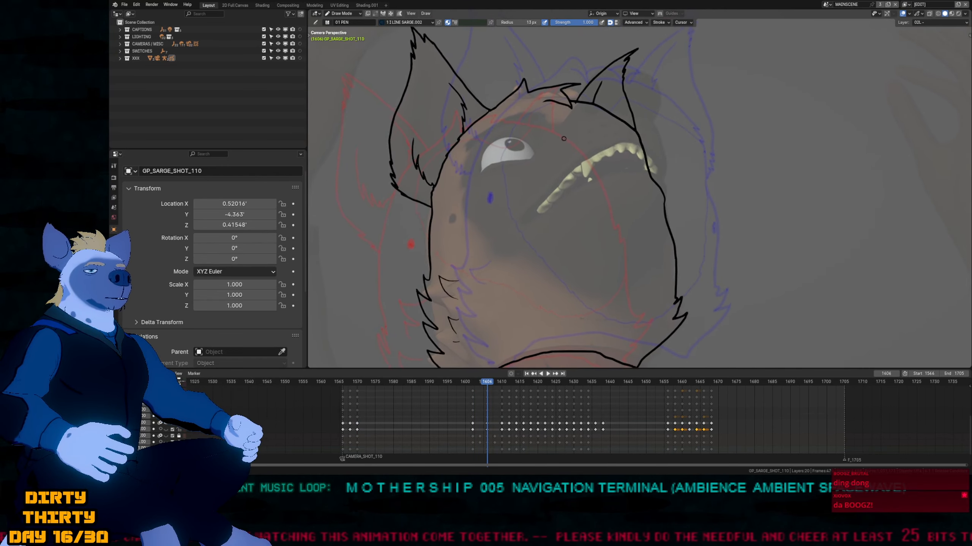
Check the 3D reference and draw the thin furry boundary of the dark face mask around the eye, muzzle and chin.
{"action": "middle_click_drag", "start_coordinate": [592, 135], "coordinate": [640, 138], "text": "shift"}
{"action": "key", "text": "alt+z"}
{"action": "key", "text": "alt+shift+z"}
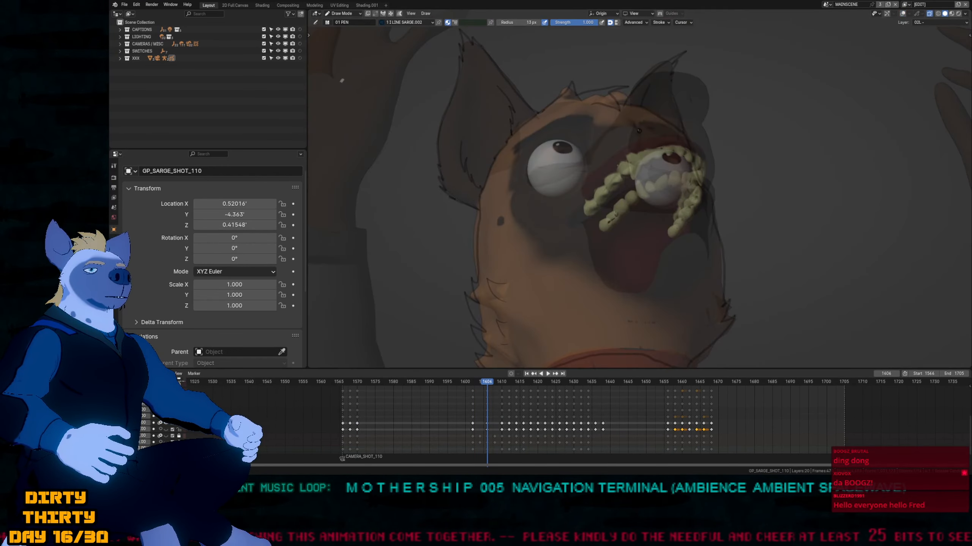
{"action": "key", "text": "alt+z"}
{"action": "key", "text": "alt+shift+z"}
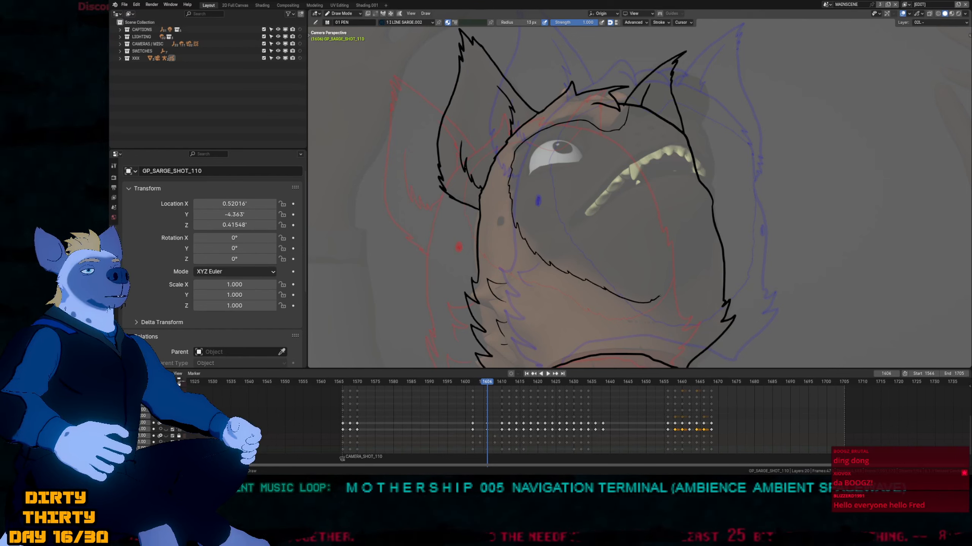
{"action": "left_click_drag", "start_coordinate": [706, 264], "coordinate": [714, 241]}
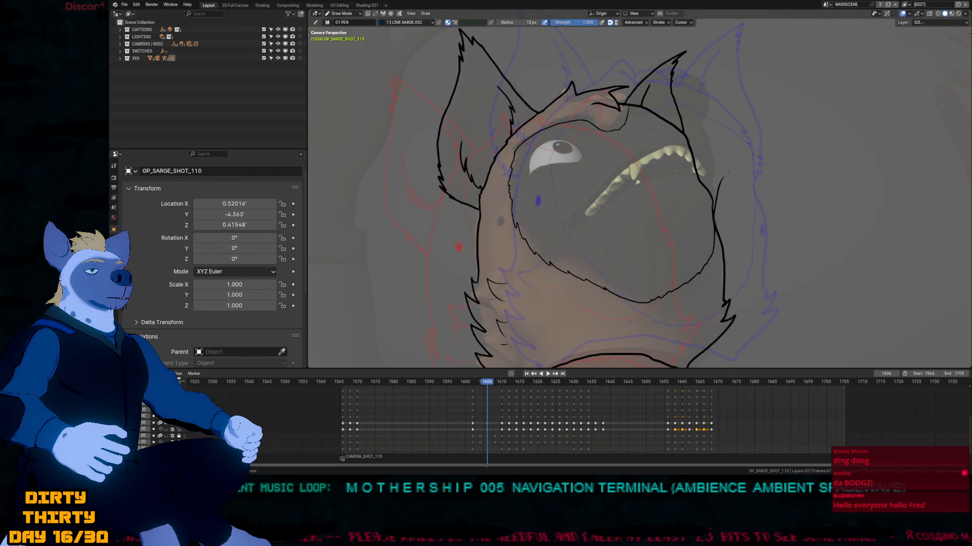
Draw a small solid black spot on the near cheek and inspect where the mask line meets the crown hair.
{"action": "scroll", "coordinate": [596, 154], "scroll_direction": "up", "scroll_amount": 3}
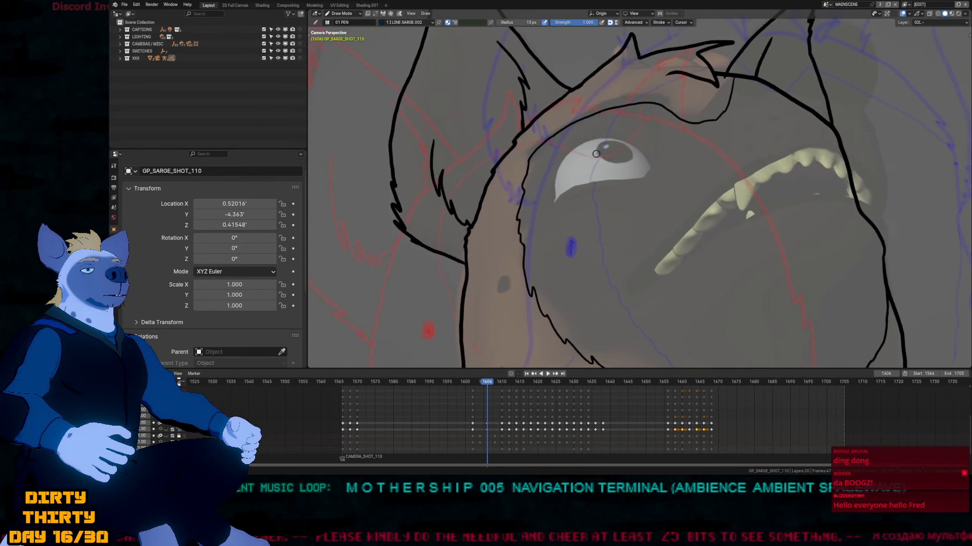
{"action": "scroll", "coordinate": [596, 153], "scroll_direction": "down", "scroll_amount": 1}
{"action": "middle_click_drag", "start_coordinate": [506, 281], "coordinate": [519, 218], "text": "shift"}
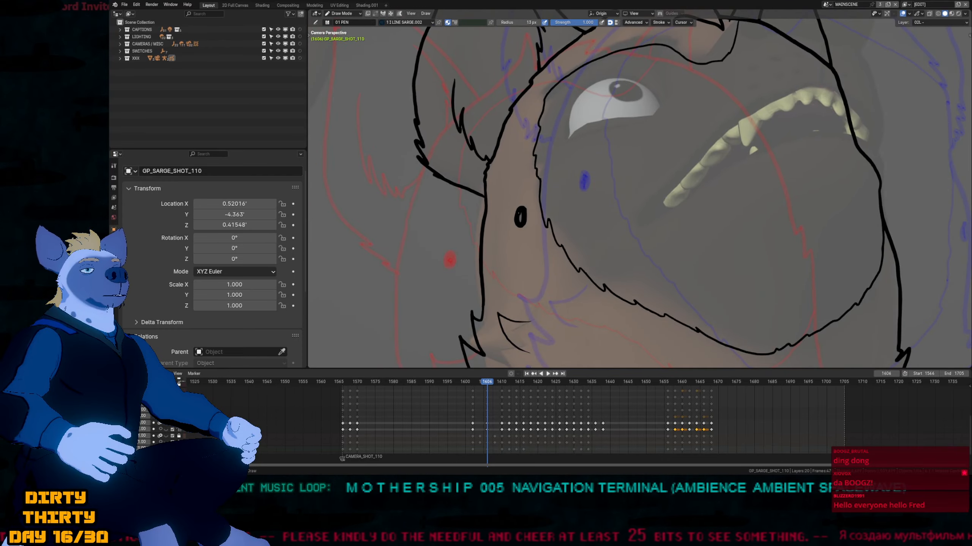
{"action": "key", "text": "ctrl+f"}
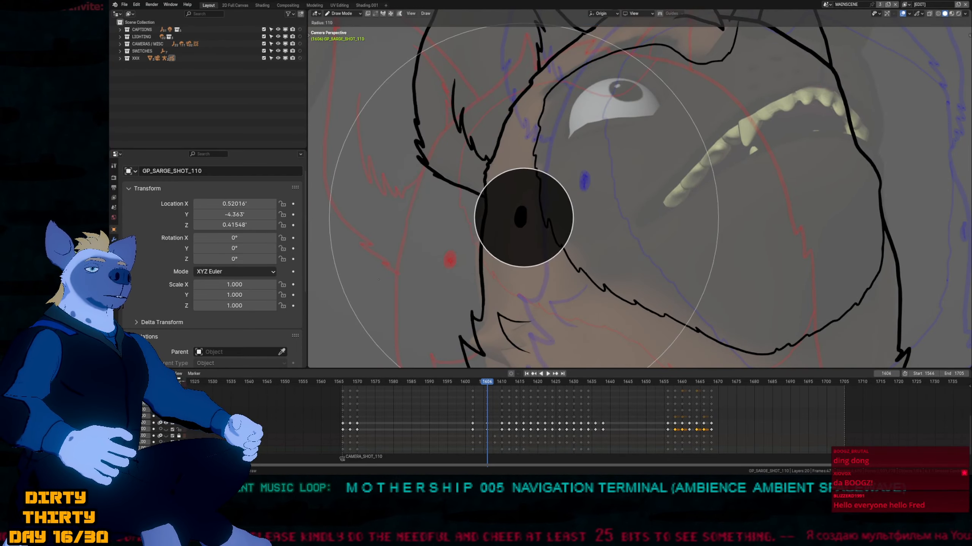
{"action": "left_click", "coordinate": [383, 218]}
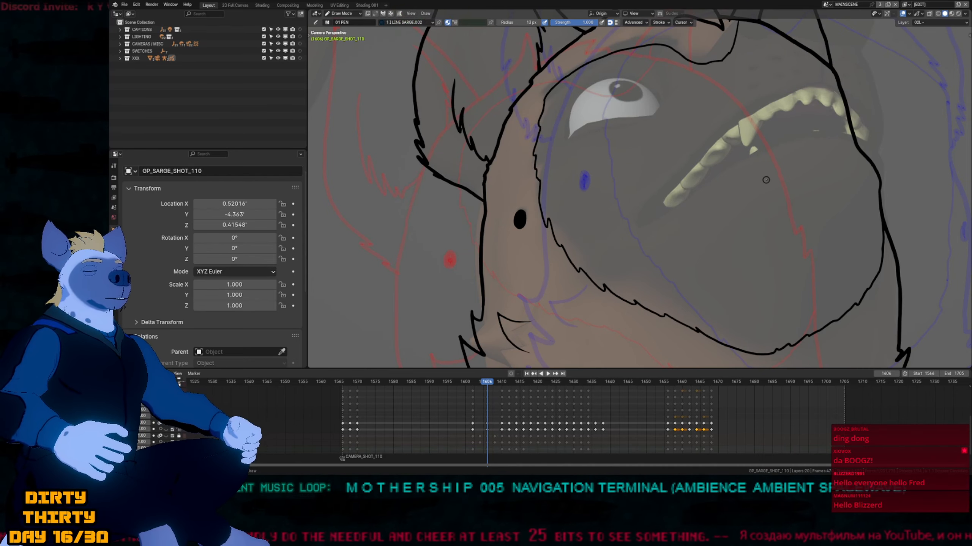
{"action": "middle_click_drag", "start_coordinate": [693, 189], "coordinate": [664, 210], "text": "shift"}
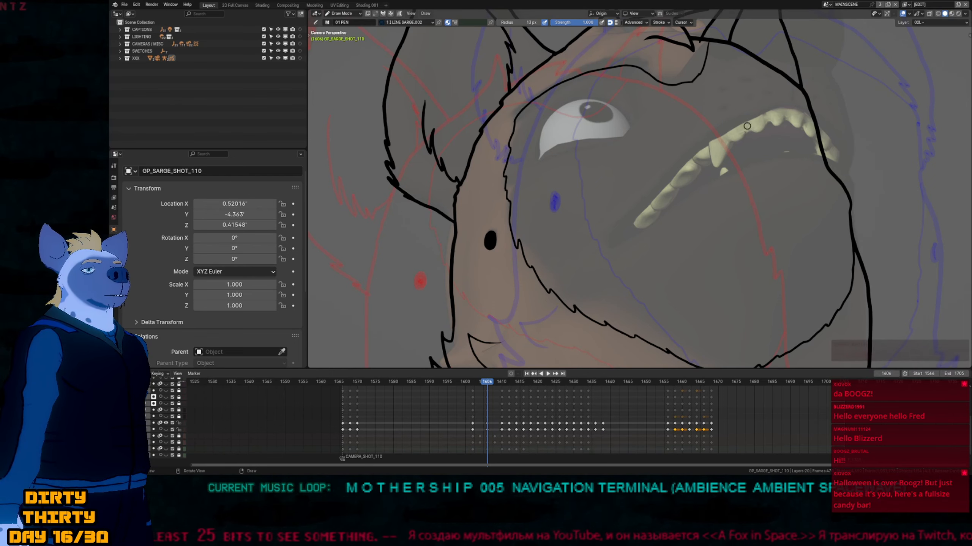
{"action": "mouse_move", "coordinate": [622, 241]}
{"action": "middle_mouse_down", "text": "shift"}
{"action": "mouse_move", "coordinate": [611, 233]}
{"action": "mouse_move", "coordinate": [689, 197]}
{"action": "mouse_move", "coordinate": [609, 286]}
{"action": "mouse_move", "coordinate": [718, 194]}
{"action": "mouse_move", "coordinate": [778, 181]}
{"action": "mouse_move", "coordinate": [671, 304]}
{"action": "middle_mouse_up", "text": "shift"}
{"action": "middle_click_drag", "start_coordinate": [658, 252], "coordinate": [657, 146], "text": "ctrl"}
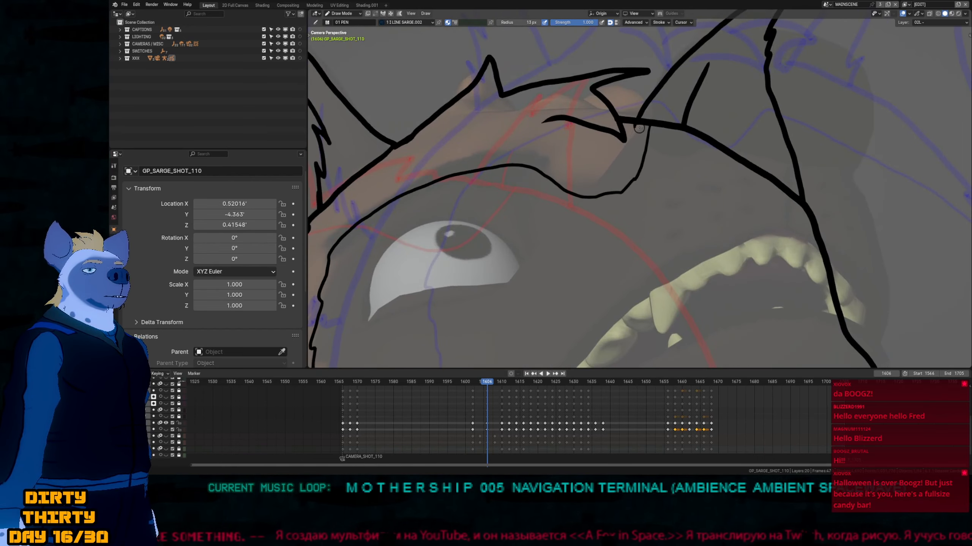
{"action": "scroll", "coordinate": [637, 203], "scroll_direction": "down", "scroll_amount": 6}
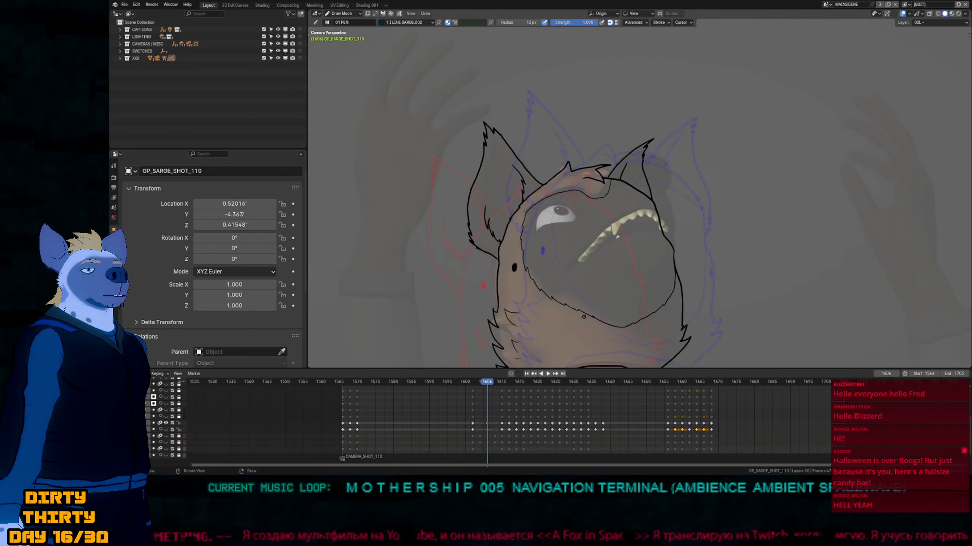
Switch to filling on the HEAD layer with the BODY_1 and BODY_2 materials and reveal all hidden layers.
{"action": "key", "text": "f"}
{"action": "left_click", "coordinate": [537, 112]}
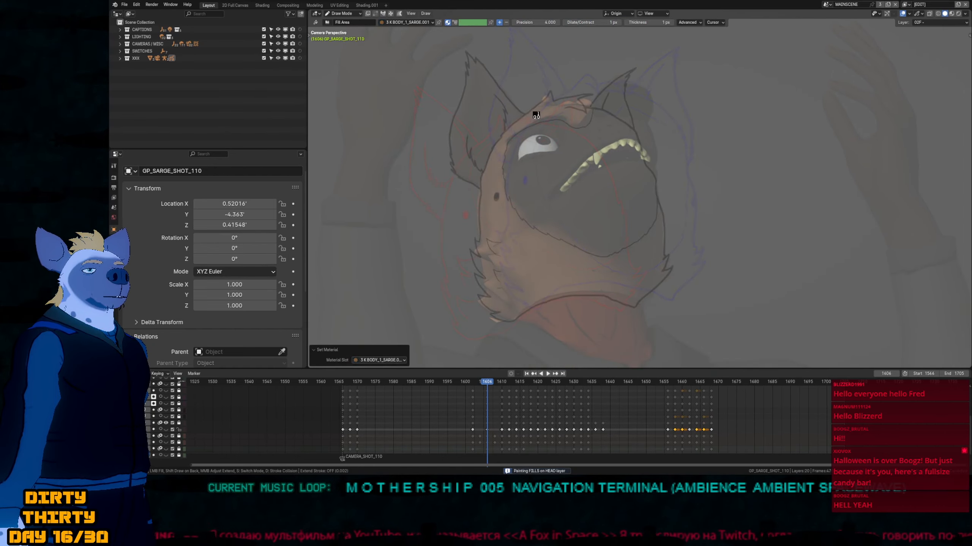
{"action": "left_click", "coordinate": [494, 118]}
{"action": "left_click", "coordinate": [608, 103]}
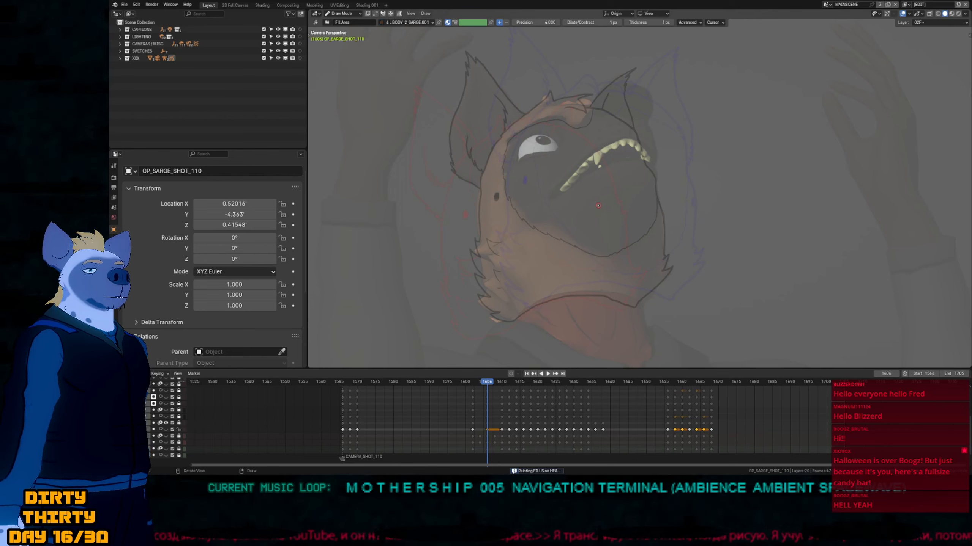
{"action": "key", "text": "Tab"}
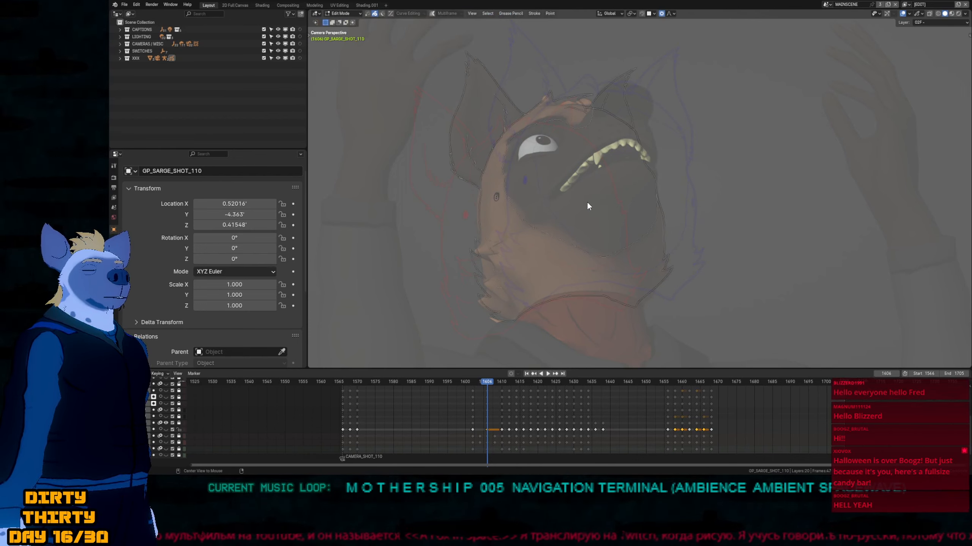
{"action": "key", "text": "alt+h"}
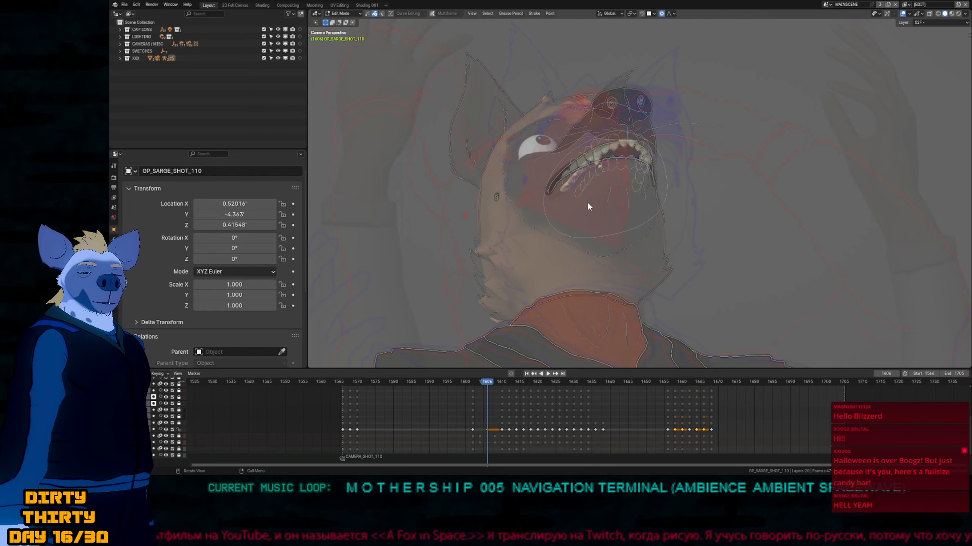
{"action": "key", "text": "Tab"}
Fill the head fur with the BODY_1 material and both ears and the face mask with BODY_2.
{"action": "key", "text": "u"}
{"action": "left_click", "coordinate": [566, 184]}
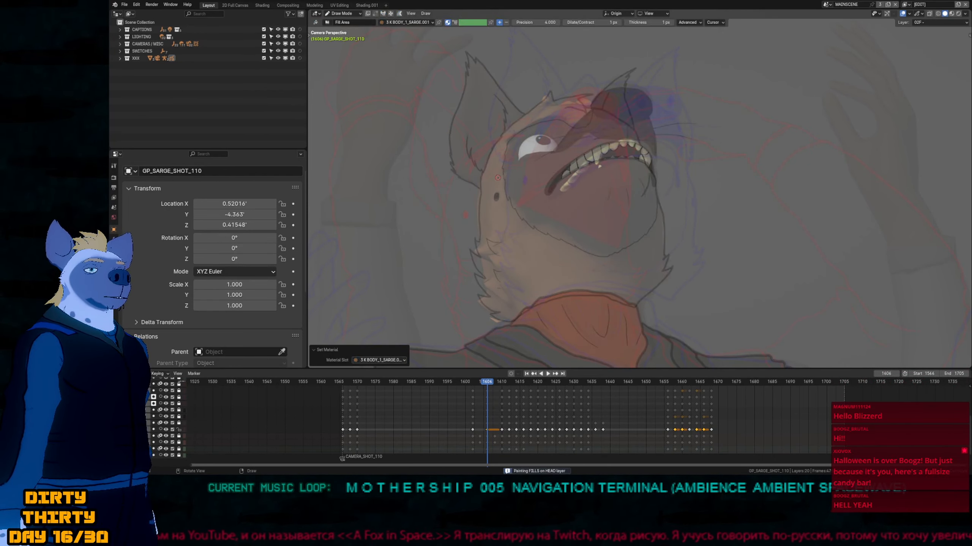
{"action": "left_click", "coordinate": [486, 130]}
{"action": "left_click", "coordinate": [540, 182]}
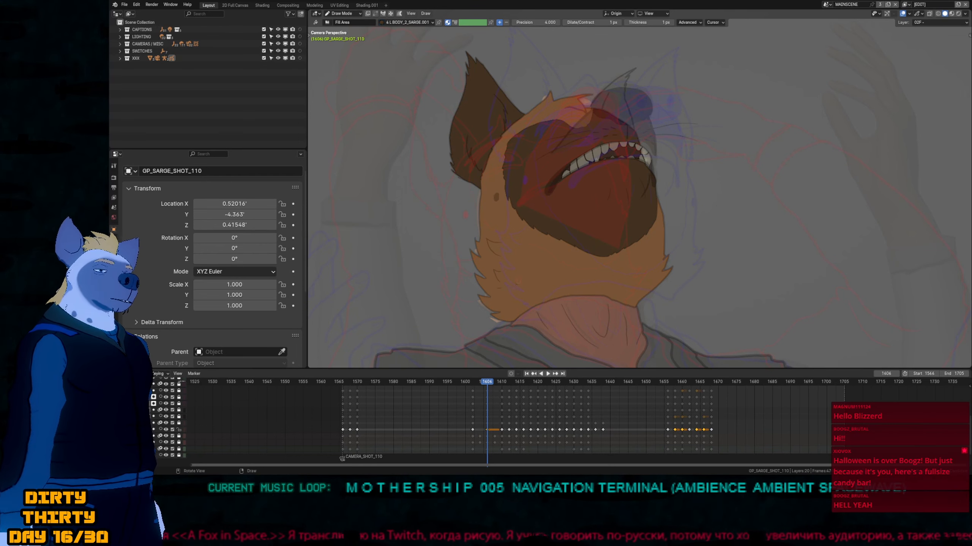
{"action": "key", "text": "u"}
{"action": "left_click", "coordinate": [613, 103]}
{"action": "left_click", "coordinate": [614, 103]}
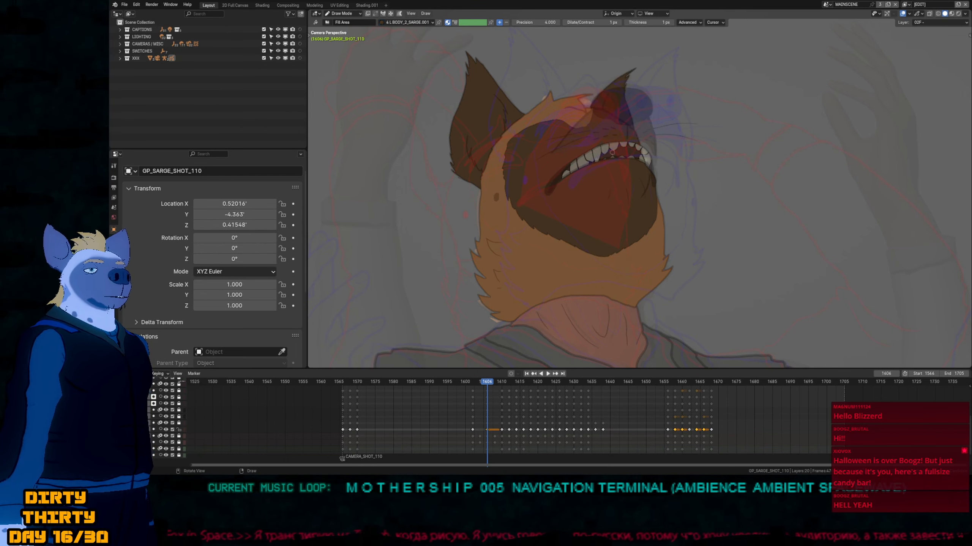
Switch to drawing strokes on the EYES layer and compare the eye and brow drawings at frames 1602 and 1610.
{"action": "middle_click_drag", "start_coordinate": [543, 158], "coordinate": [520, 221], "text": "shift"}
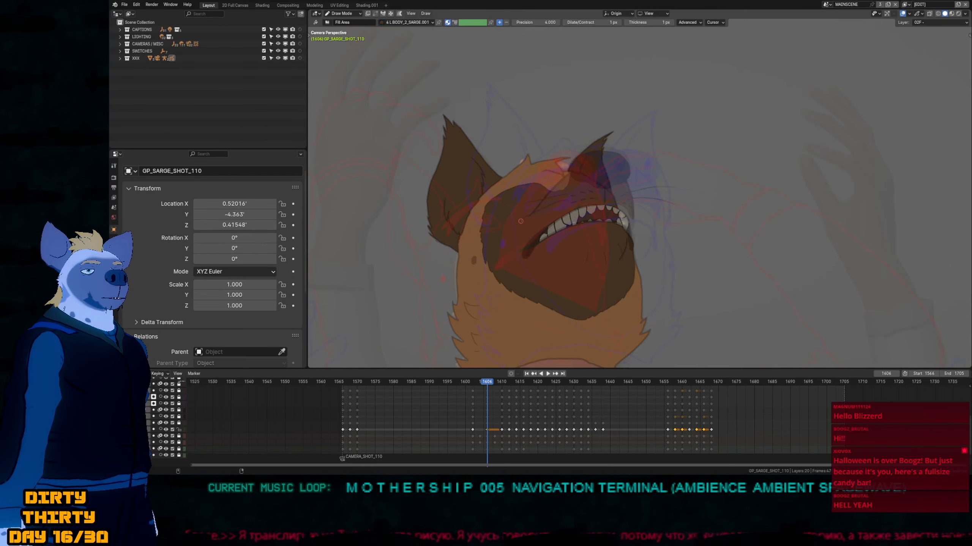
{"action": "key", "text": "u"}
{"action": "left_click", "coordinate": [528, 219]}
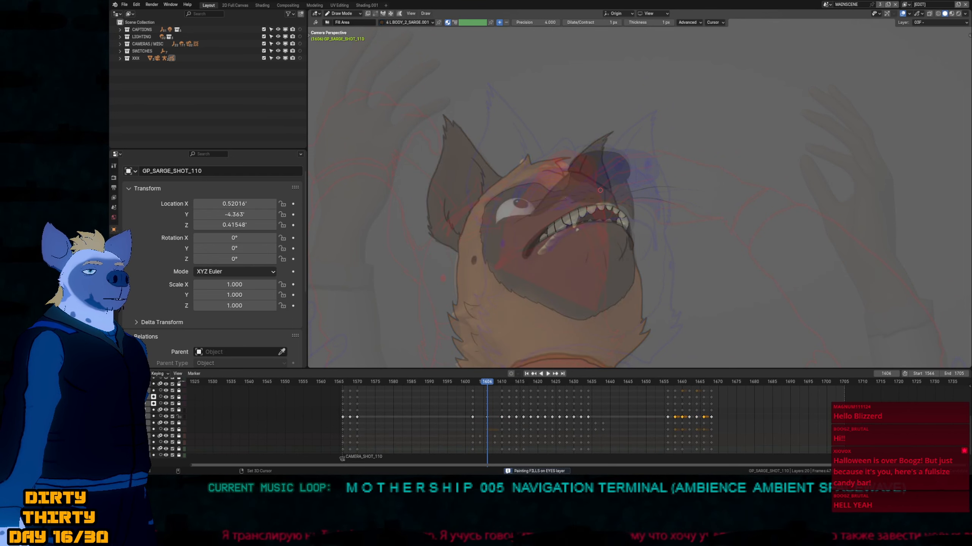
{"action": "scroll", "coordinate": [529, 139], "scroll_direction": "up", "scroll_amount": 5}
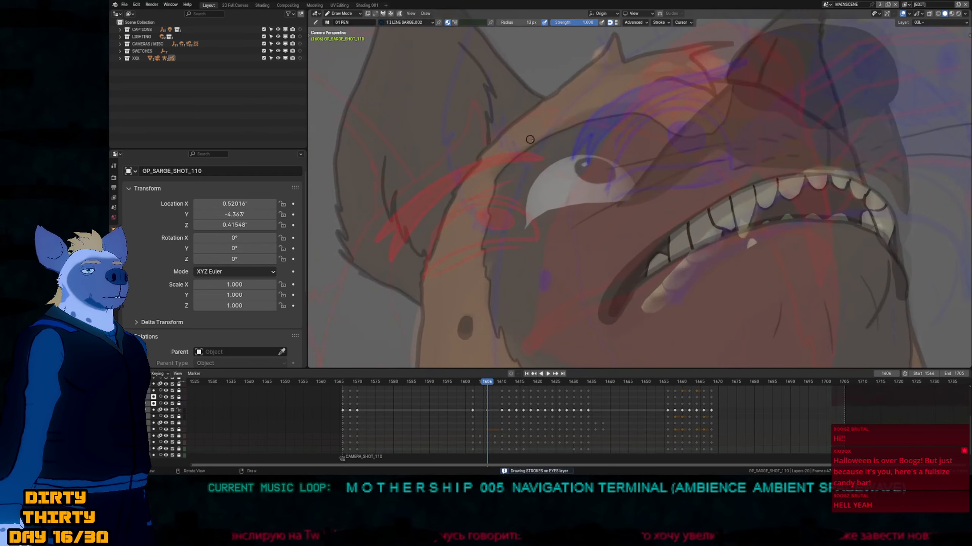
{"action": "scroll", "coordinate": [611, 236], "scroll_direction": "down", "scroll_amount": 4}
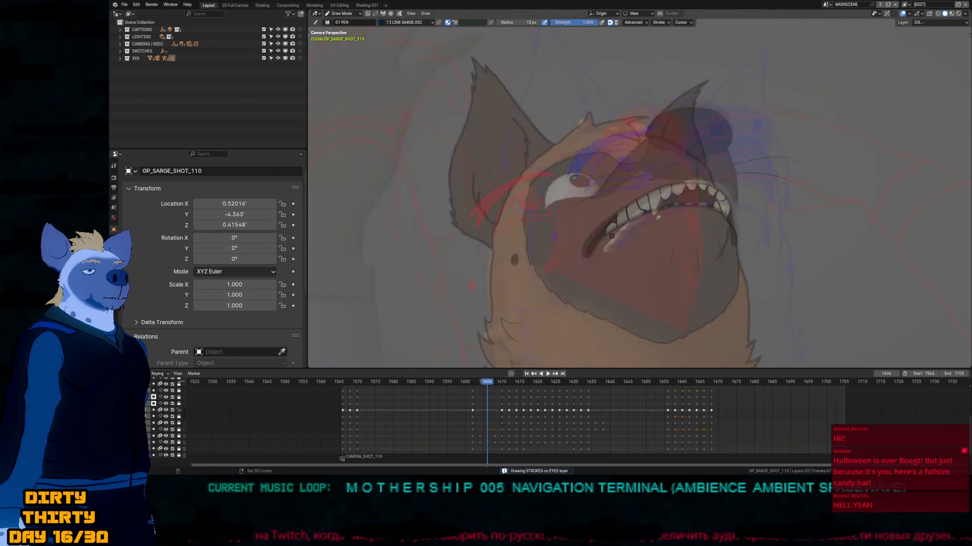
{"action": "key", "text": "Down"}
{"action": "key", "text": "Up"}
{"action": "key", "text": "Up"}
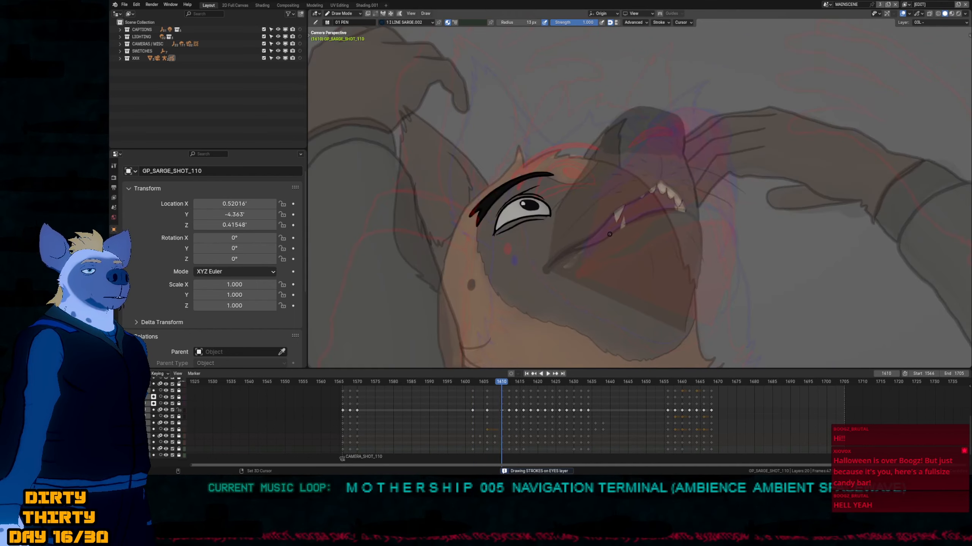
{"action": "key", "text": "Down"}
{"action": "key", "text": "Down"}
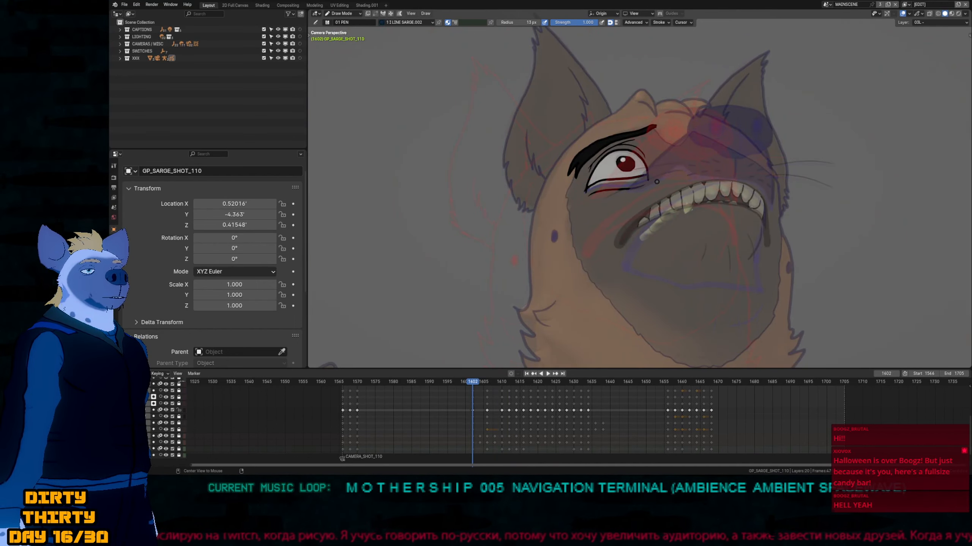
Paste the copied eye and brow drawing at frame 1606 and position it over the face mask.
{"action": "key", "text": "Up"}
{"action": "key", "text": "Tab"}
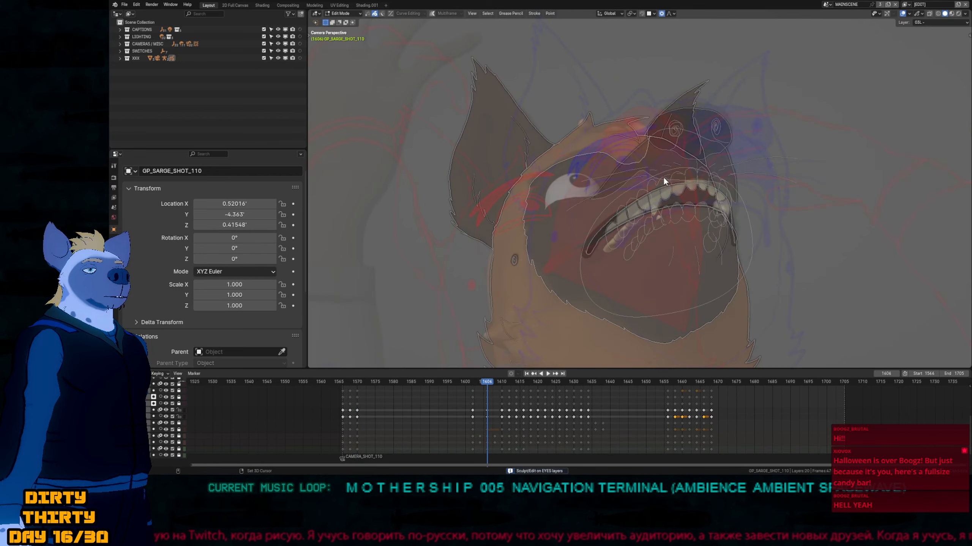
{"action": "key", "text": "ctrl+v"}
{"action": "key", "text": "g"}
{"action": "left_click", "coordinate": [630, 195]}
{"action": "key", "text": "Tab"}
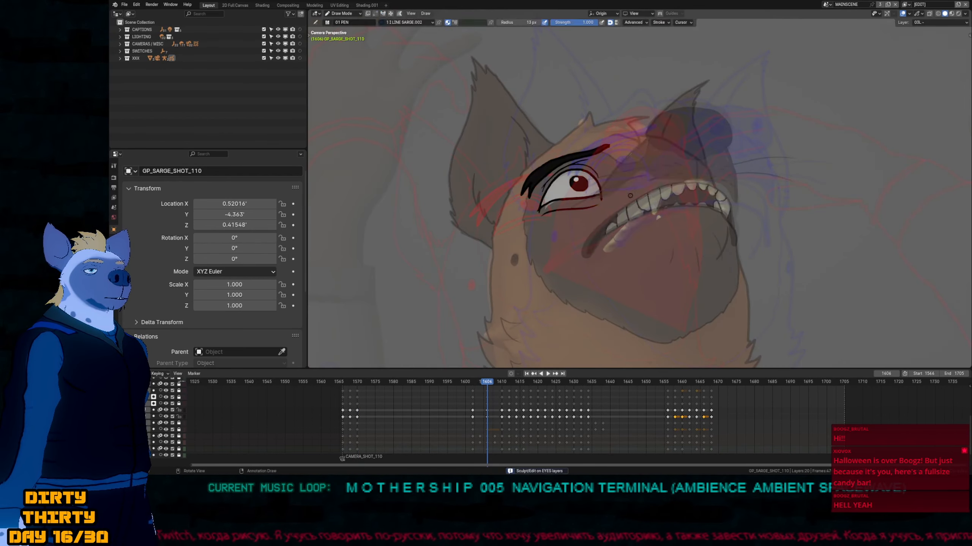
{"action": "key", "text": "f"}
{"action": "key", "text": "Escape"}
{"action": "key", "text": "ctrl+z"}
{"action": "key", "text": "ctrl+z"}
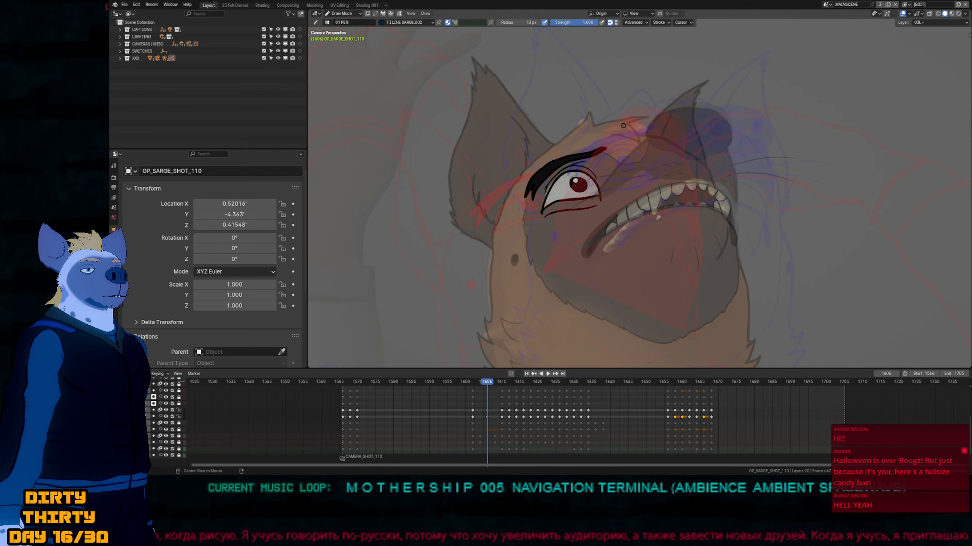
Flip through the keyed drawings around frames 1570, 1602 and 1610 to compare the eye and brow shapes.
{"action": "key", "text": "Up"}
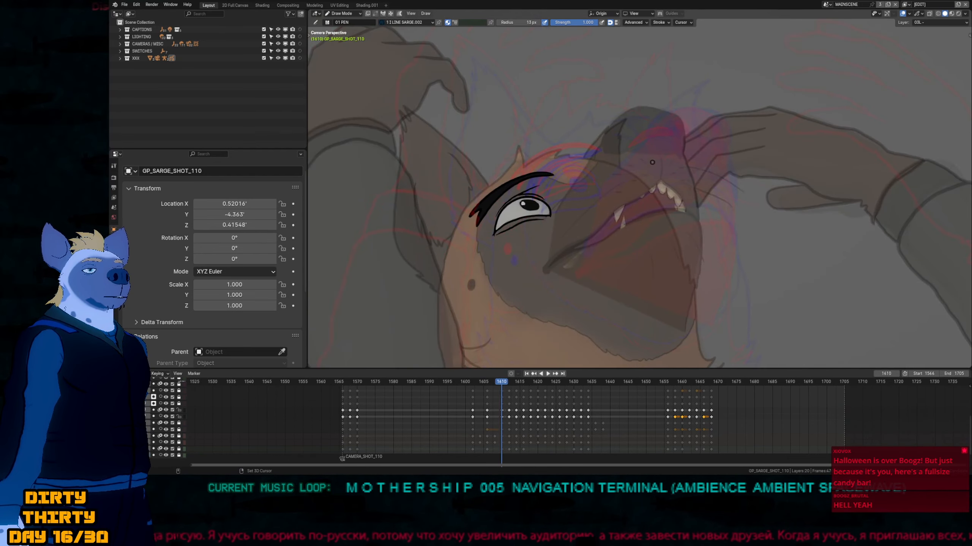
{"action": "key", "text": "Up"}
{"action": "key", "text": "Up"}
{"action": "key", "text": "Up"}
{"action": "key", "text": "Down"}
{"action": "key", "text": "Down"}
{"action": "key", "text": "Down"}
{"action": "key", "text": "Down"}
{"action": "key", "text": "Down"}
{"action": "key", "text": "Down"}
{"action": "key", "text": "Down"}
{"action": "key", "text": "Down"}
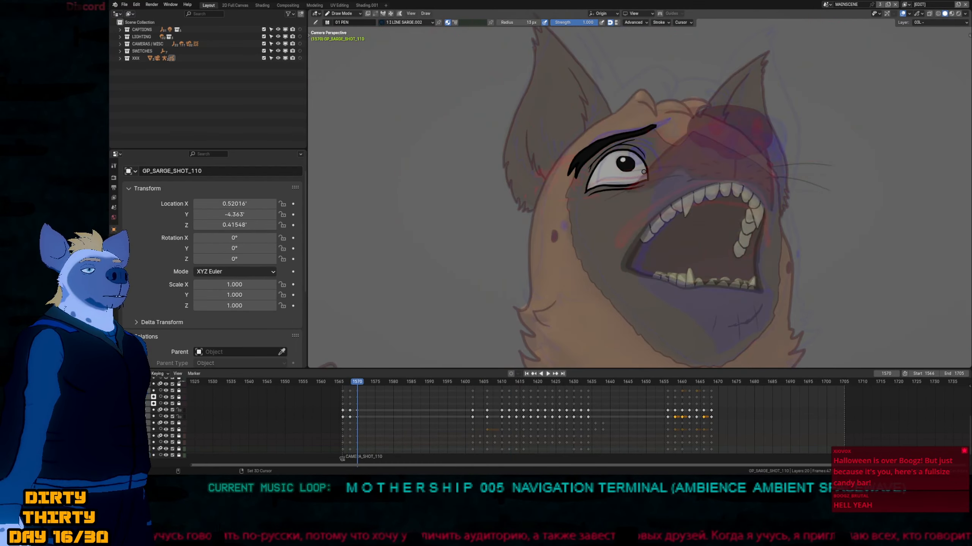
{"action": "key", "text": "Up"}
{"action": "key", "text": "Up"}
{"action": "key", "text": "Up"}
{"action": "key", "text": "Down"}
{"action": "key", "text": "Down"}
{"action": "key", "text": "Down"}
{"action": "key", "text": "Down"}
{"action": "key", "text": "Up"}
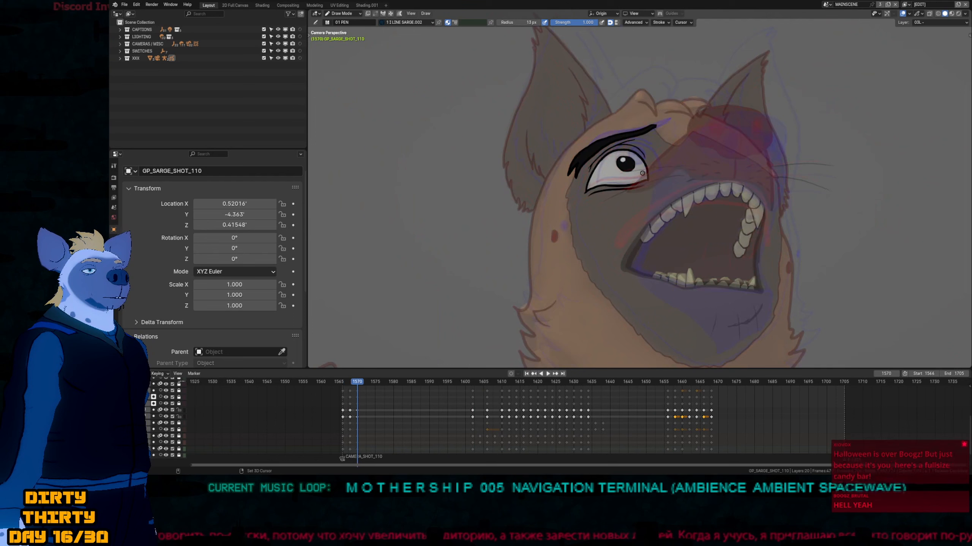
{"action": "key", "text": "Up"}
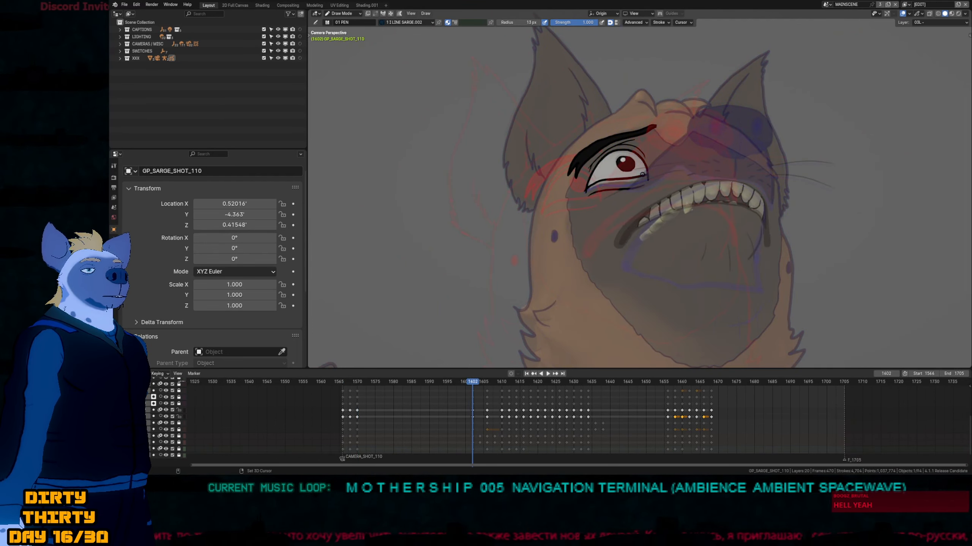
Scrub the timeline from the shot's start through frame 1606 and compare the eye positions at frames 1602 and 1606.
{"action": "key", "text": "space"}
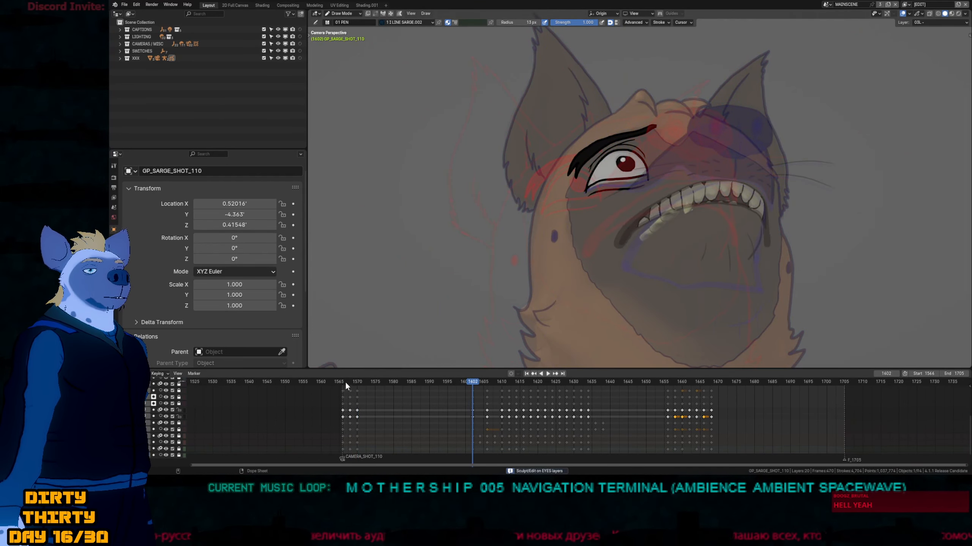
{"action": "left_click_drag", "start_coordinate": [345, 381], "coordinate": [481, 418]}
{"action": "left_click_drag", "start_coordinate": [471, 382], "coordinate": [487, 404]}
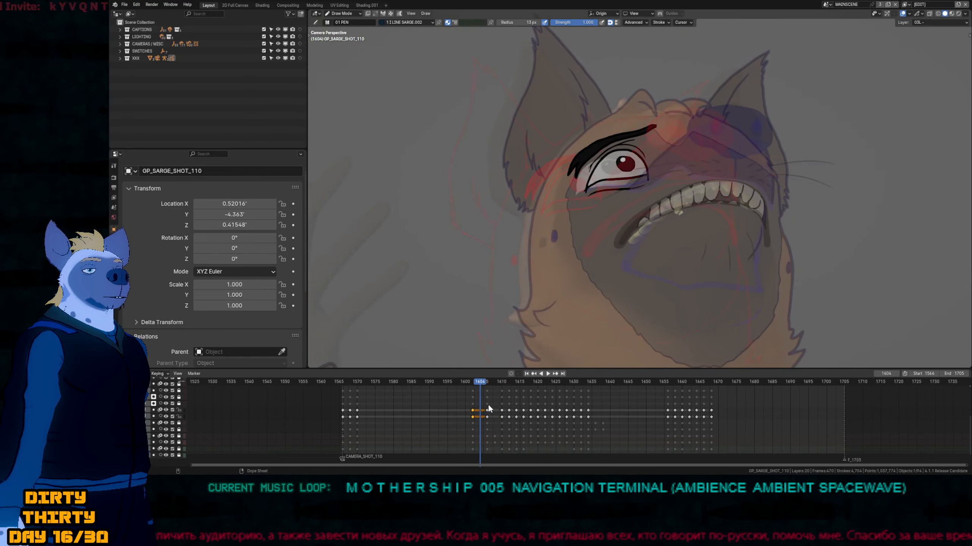
{"action": "key", "text": "Right"}
{"action": "key", "text": "Right"}
{"action": "key", "text": "Right"}
{"action": "key", "text": "Right"}
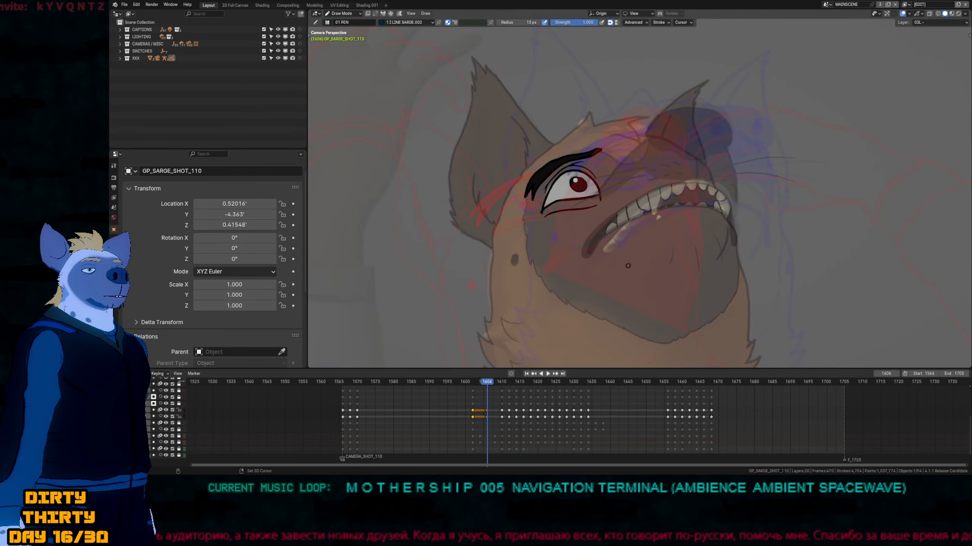
{"action": "key", "text": "Down"}
{"action": "key", "text": "Down"}
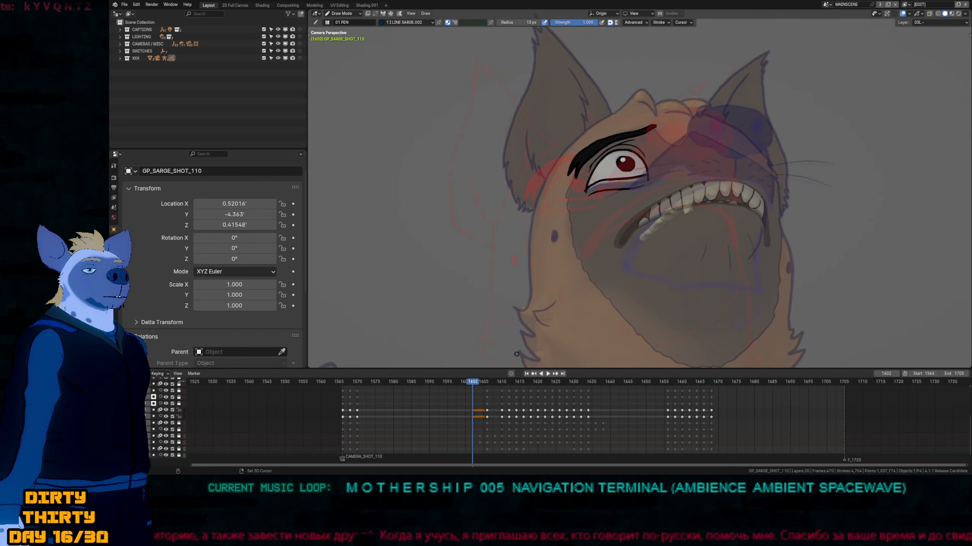
Interpolate the eye drawings between frames 1602 and 1606 with a step of 2 on all layers.
{"action": "key", "text": "Right"}
{"action": "key", "text": "ctrl+shift+e"}
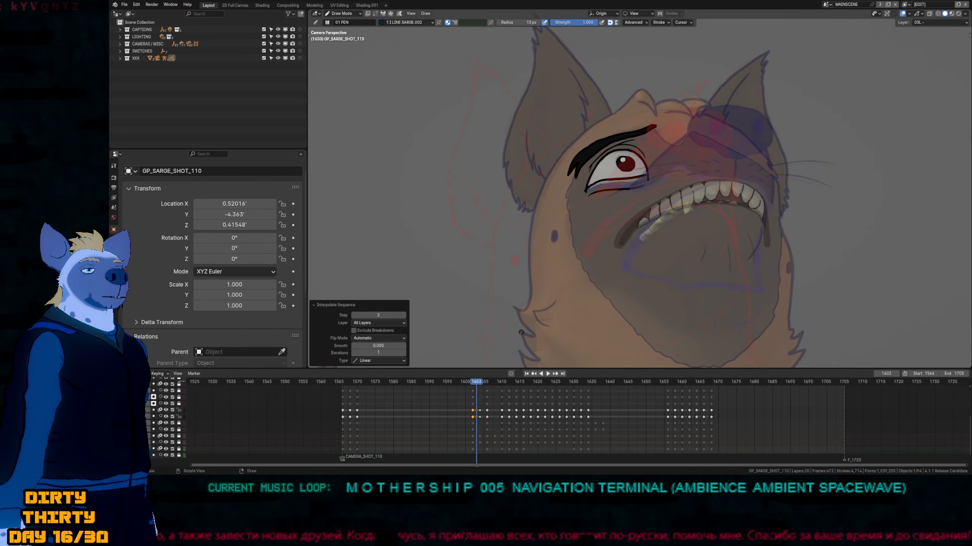
{"action": "key", "text": "a"}
{"action": "key", "text": "Down"}
{"action": "key", "text": "Down"}
{"action": "key", "text": "Up"}
{"action": "key", "text": "Up"}
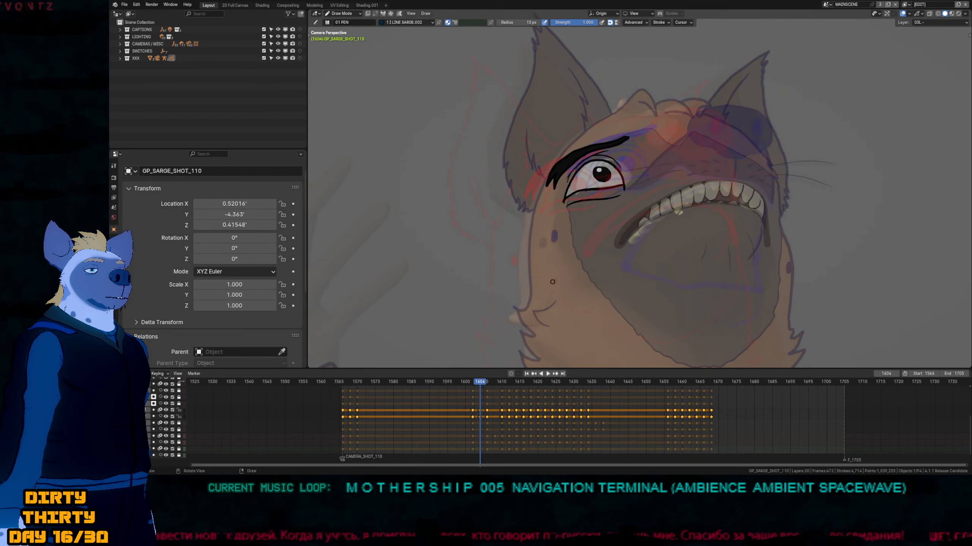
Shift the in-between eye and brow at frame 1604 slightly toward the muzzle.
{"action": "key", "text": "Tab"}
{"action": "key", "text": "g"}
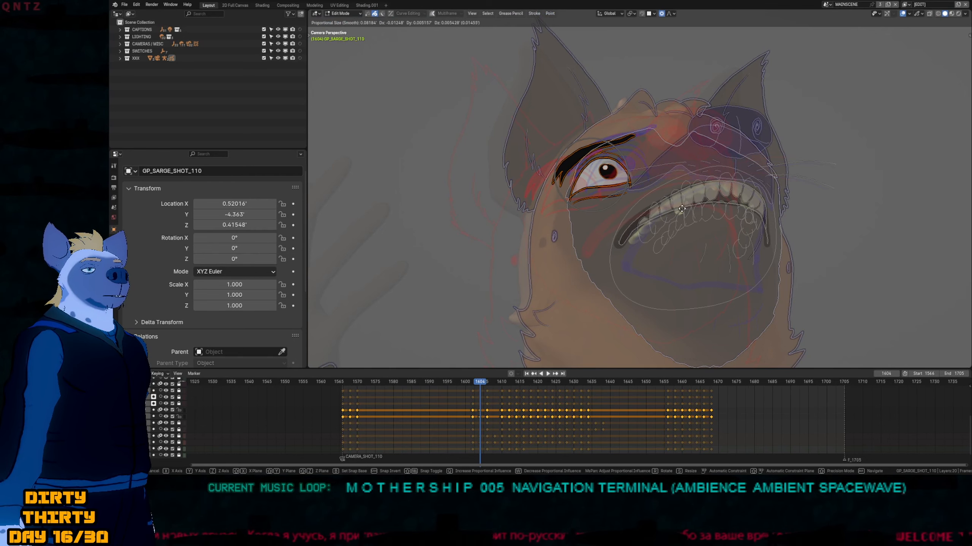
{"action": "left_click", "coordinate": [682, 209]}
{"action": "key", "text": "Tab"}
Flip between frame 1606 and the following drawings to check how the eye moves.
{"action": "key", "text": "Up"}
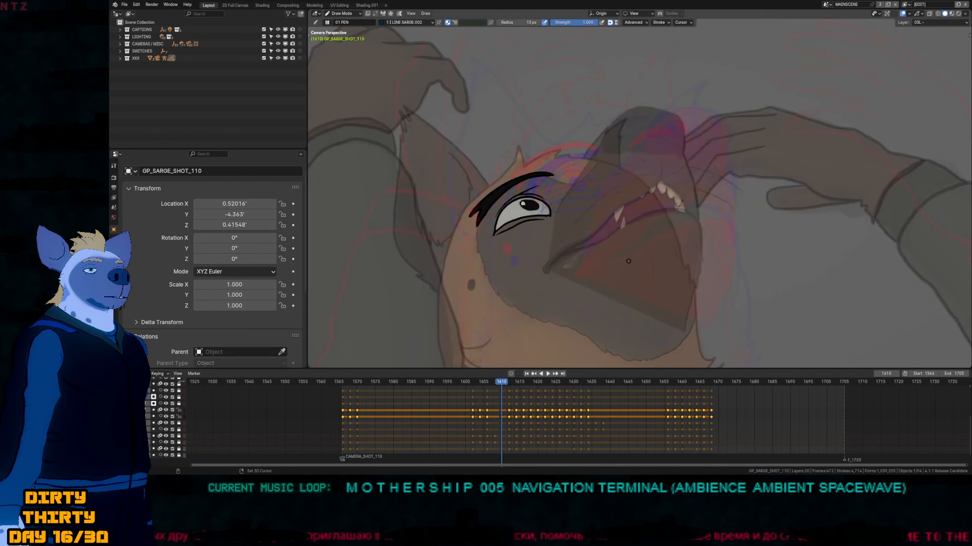
{"action": "key", "text": "Up"}
{"action": "key", "text": "Down"}
{"action": "key", "text": "Down"}
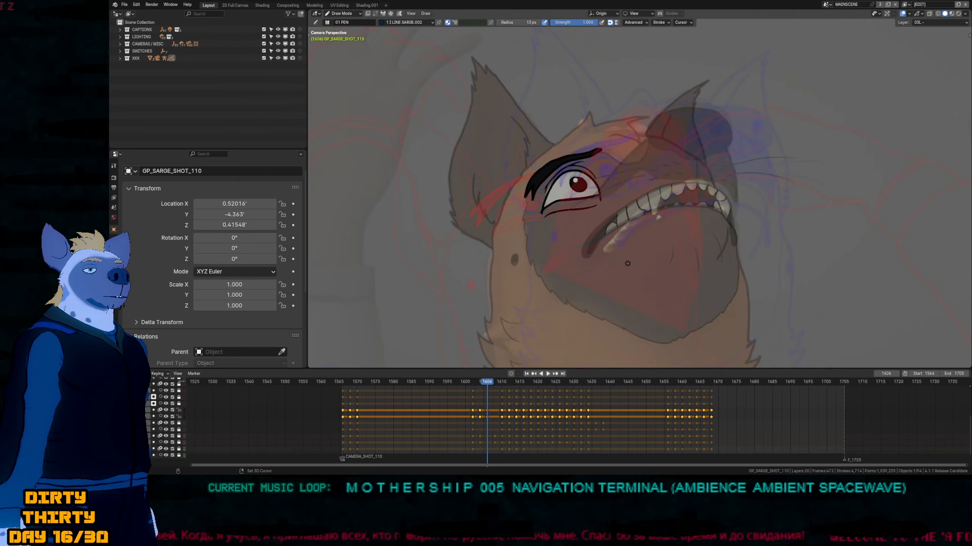
{"action": "key", "text": "Up"}
{"action": "key", "text": "Down"}
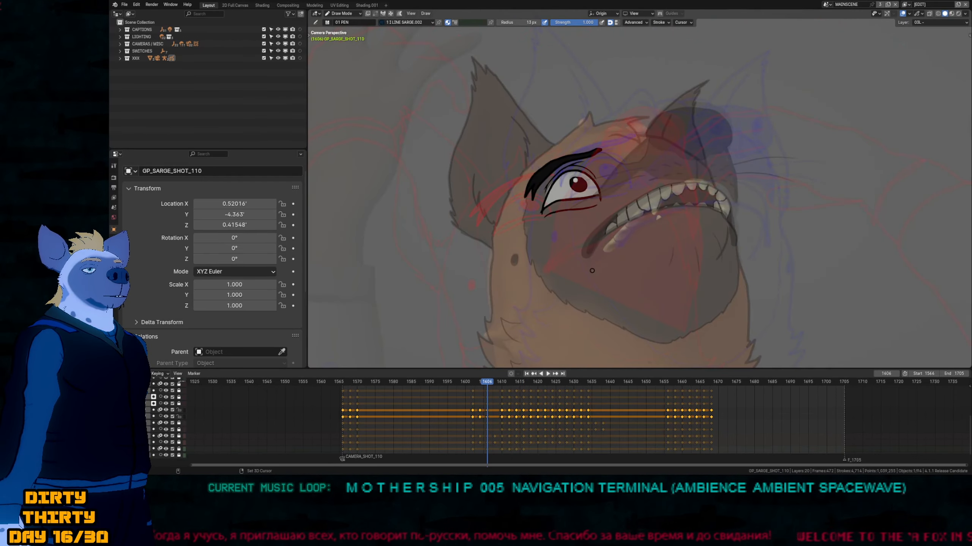
{"action": "key", "text": "Up"}
{"action": "key", "text": "Down"}
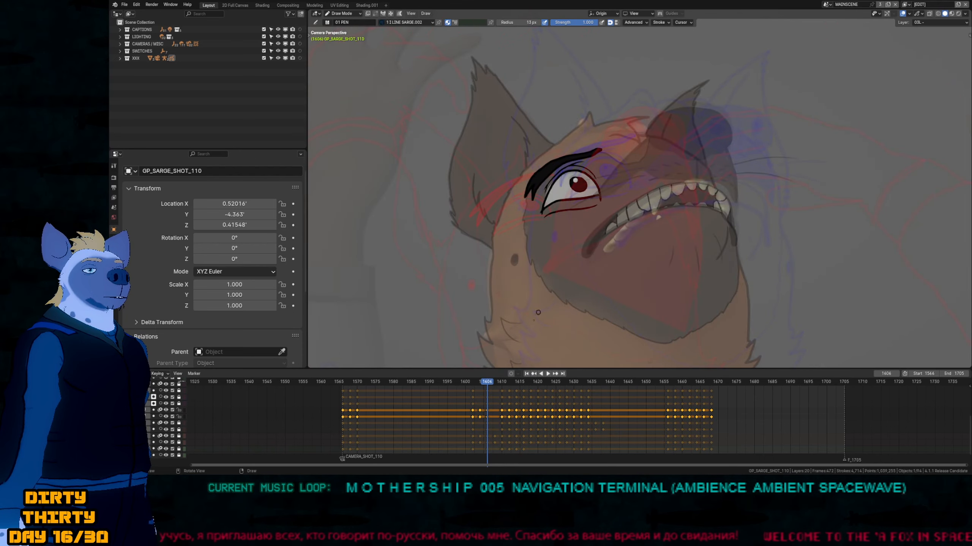
Interpolate the eye drawings between frames 1606 and 1610 at frame 1608 with a step of 2 on all layers.
{"action": "left_click", "coordinate": [495, 382]}
{"action": "key", "text": "ctrl+shift+e"}
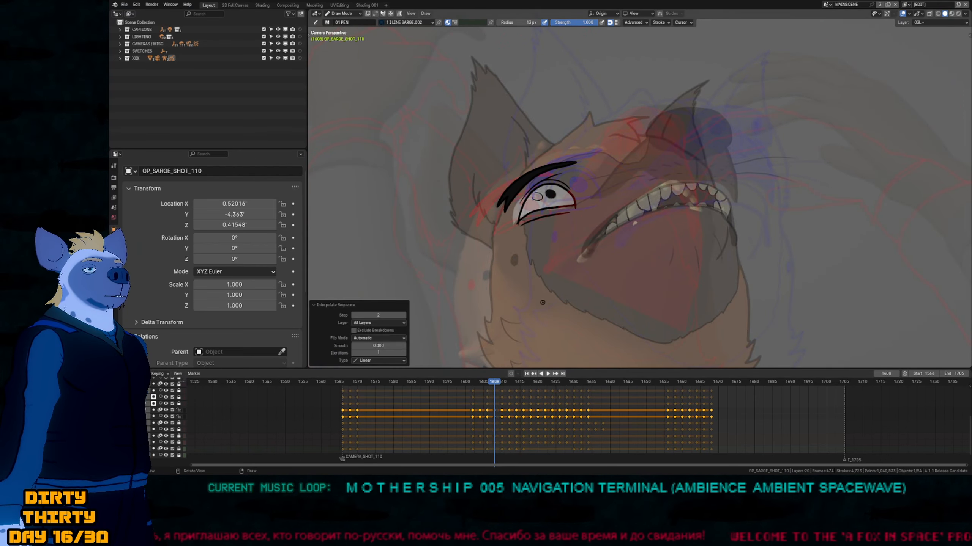
{"action": "key", "text": "Right"}
{"action": "key", "text": "Right"}
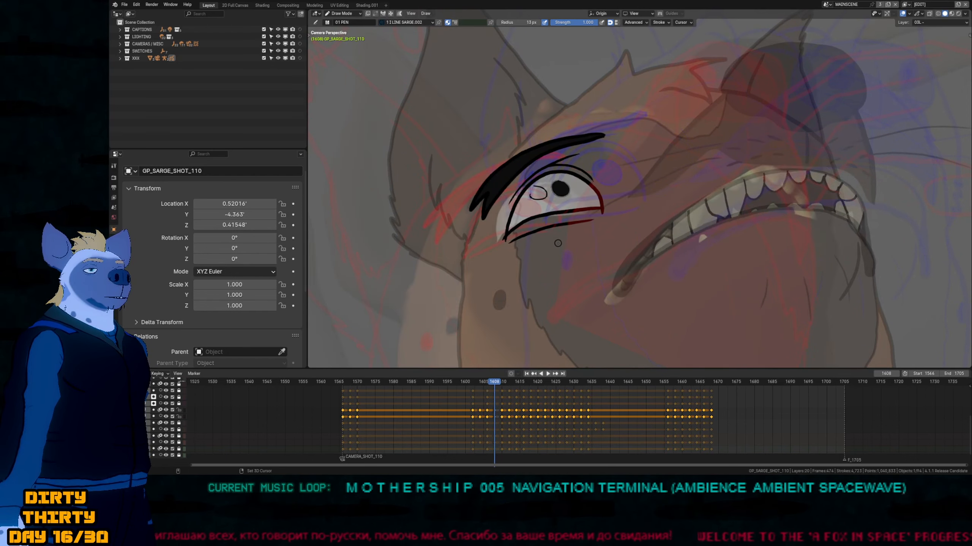
{"action": "key", "text": "Left"}
{"action": "key", "text": "Left"}
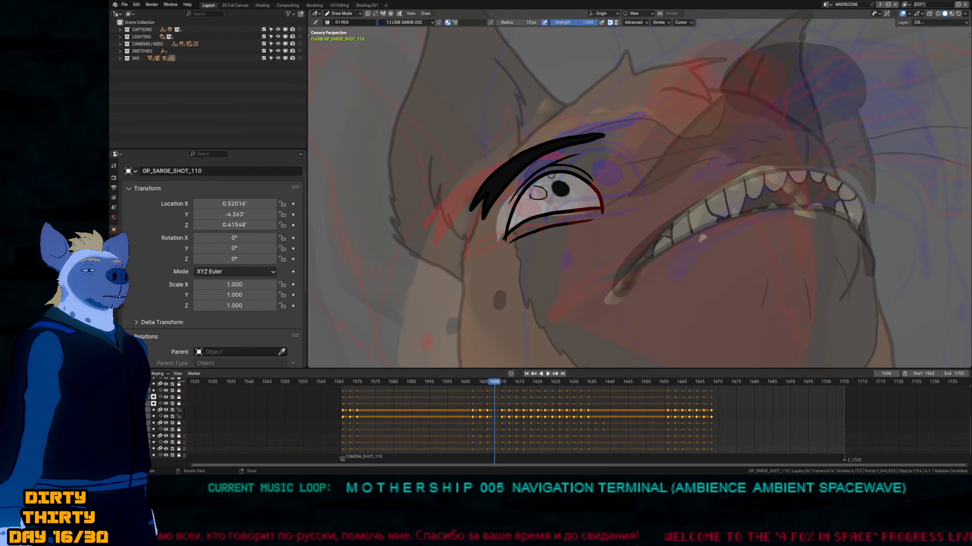
Erase the distorted pupil and highlight strokes from the eye at frame 1608.
{"action": "key", "text": "e"}
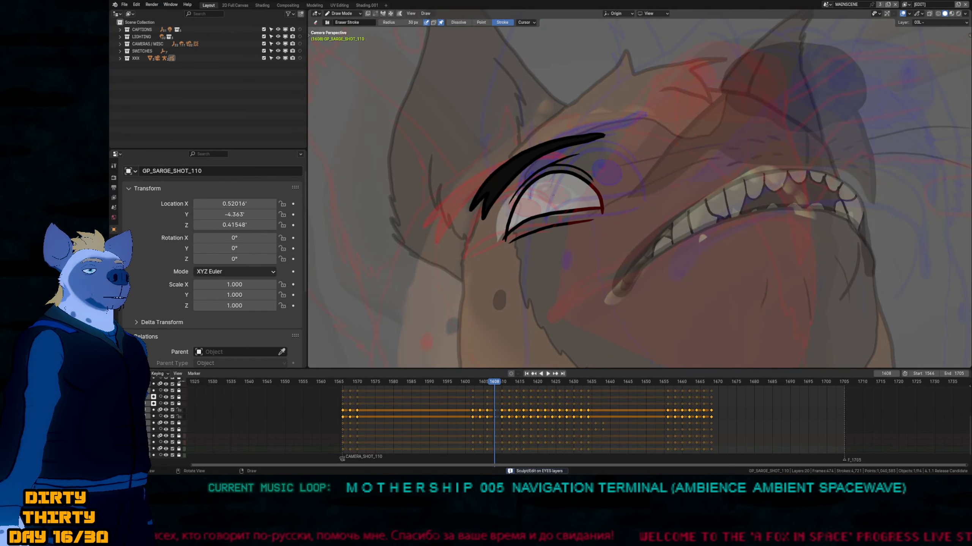
{"action": "key", "text": "e"}
{"action": "key", "text": "e"}
{"action": "key", "text": "e"}
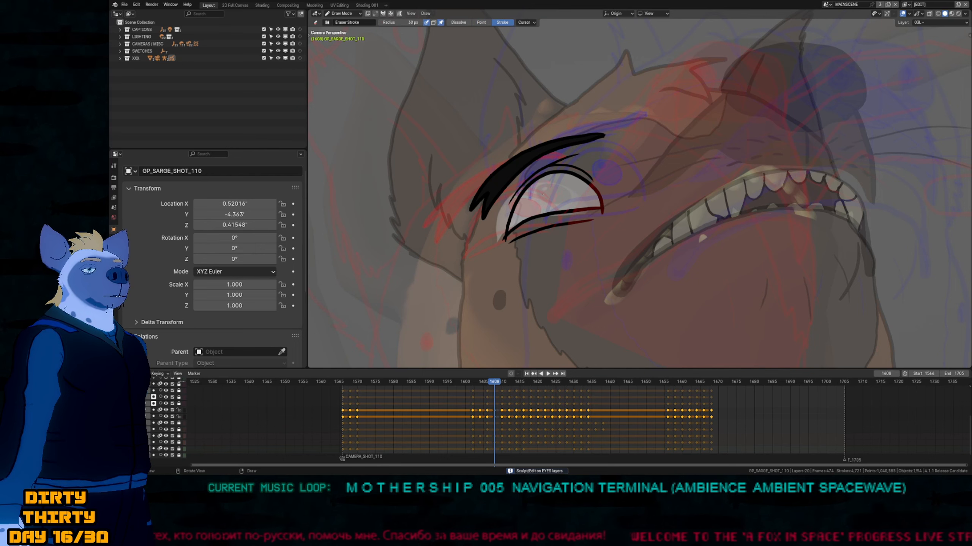
Compare the pupil shape and position at frames 1606 and 1610 with the empty eye at frame 1608.
{"action": "key", "text": "Right"}
{"action": "key", "text": "Left"}
{"action": "key", "text": "Right"}
{"action": "key", "text": "Right"}
{"action": "key", "text": "Left"}
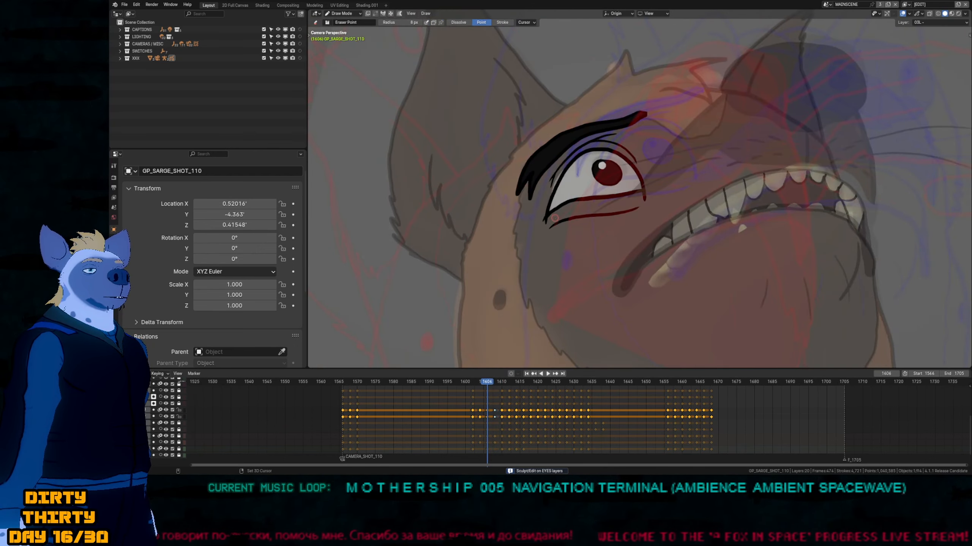
{"action": "key", "text": "Right"}
{"action": "key", "text": "Left"}
{"action": "key", "text": "Right"}
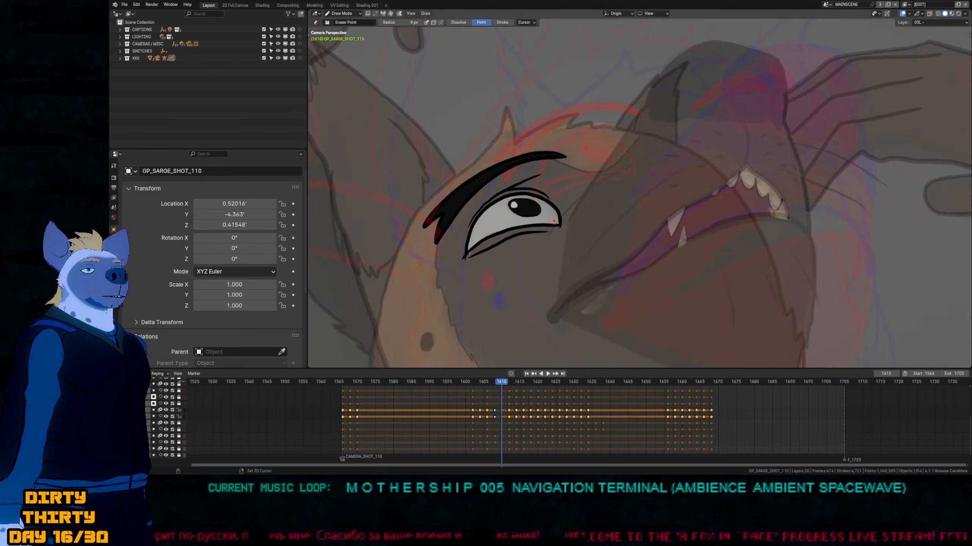
{"action": "key", "text": "Left"}
{"action": "key", "text": "Left"}
{"action": "key", "text": "Left"}
{"action": "key", "text": "Left"}
{"action": "key", "text": "Right"}
{"action": "key", "text": "Right"}
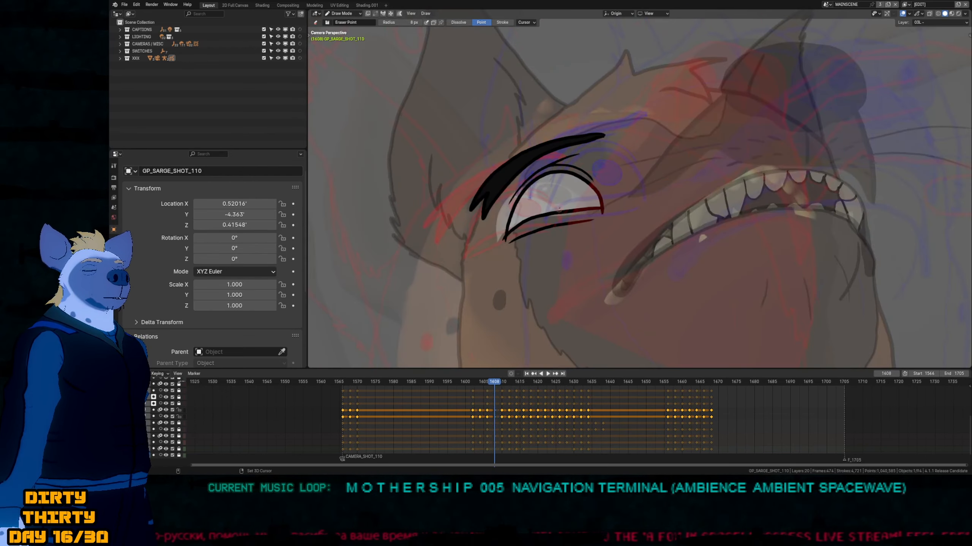
Draw a new pupil at frame 1608 in BLACKFILL.003 and add a small EYES_SARGE.001 highlight at 0% stroke strength.
{"action": "scroll", "coordinate": [572, 184], "scroll_direction": "up", "scroll_amount": 2}
{"action": "key", "text": "d"}
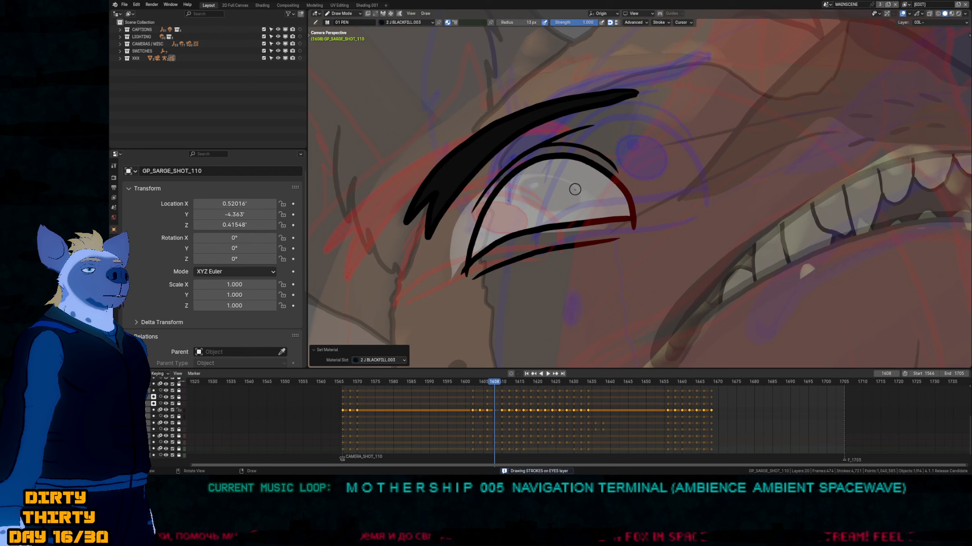
{"action": "mouse_move", "coordinate": [574, 187]}
{"action": "left_mouse_down"}
{"action": "mouse_move", "coordinate": [526, 188]}
{"action": "mouse_move", "coordinate": [551, 215]}
{"action": "mouse_move", "coordinate": [577, 192]}
{"action": "left_mouse_up"}
{"action": "key", "text": "a"}
{"action": "key", "text": "0"}
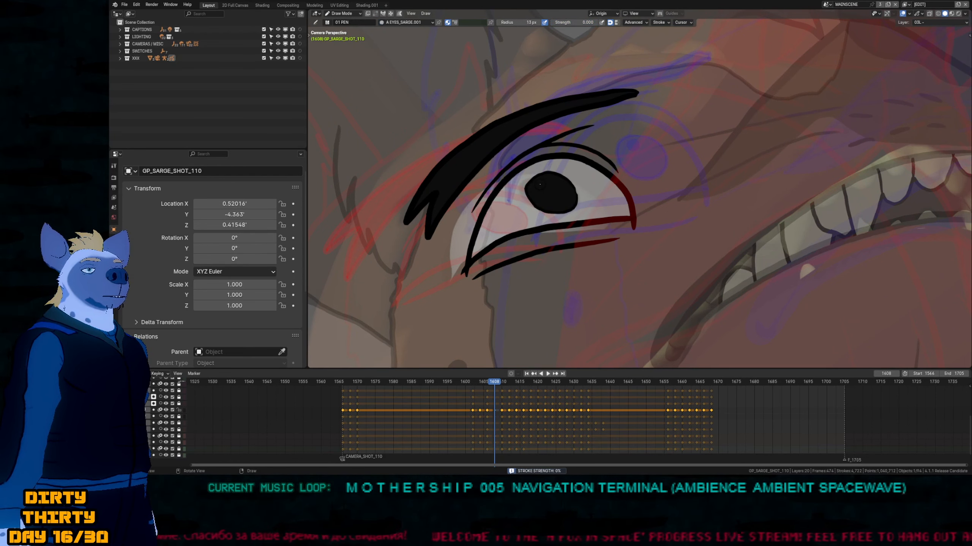
{"action": "left_click_drag", "start_coordinate": [543, 184], "coordinate": [544, 187]}
{"action": "scroll", "coordinate": [556, 185], "scroll_direction": "down", "scroll_amount": 6}
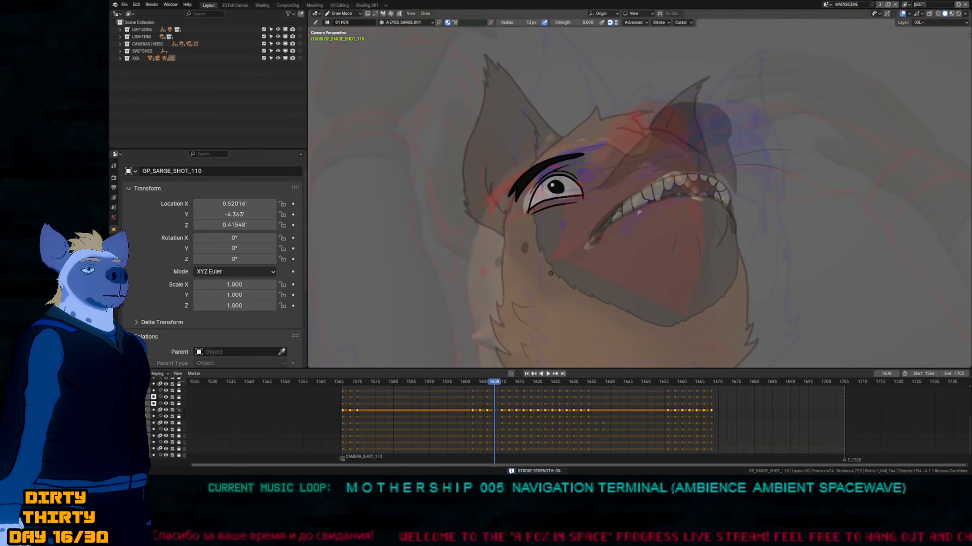
Replace the misaligned eye-white fill at frame 1608 with a new EYES_SARGE.001 fill inside the eye outline.
{"action": "key", "text": "f"}
{"action": "key", "text": "u"}
{"action": "key", "text": "a"}
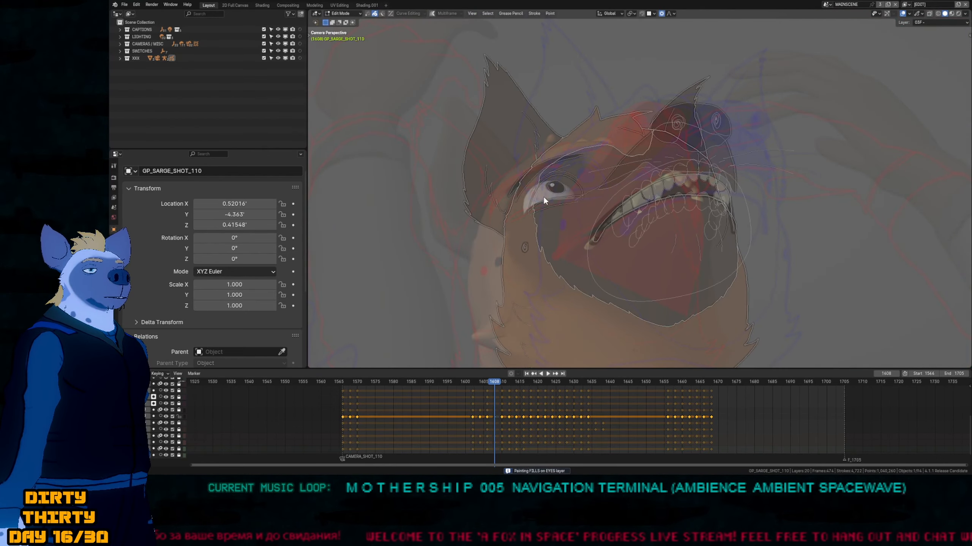
{"action": "scroll", "coordinate": [574, 165], "scroll_direction": "up", "scroll_amount": 4}
{"action": "left_click", "coordinate": [599, 176]}
{"action": "scroll", "coordinate": [581, 198], "scroll_direction": "down", "scroll_amount": 4}
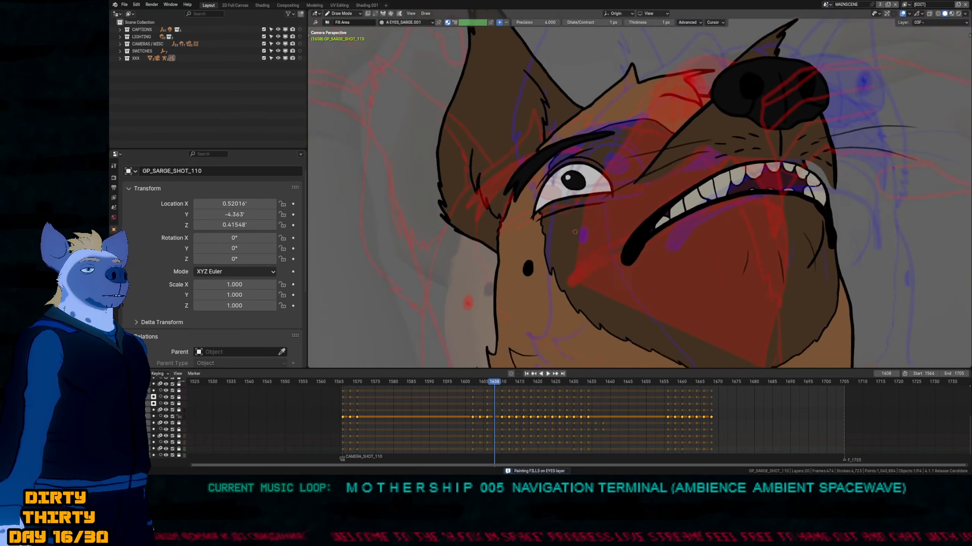
Switch to sculpting and editing on the HEAD layers and return to frame 1606 to inspect the head.
{"action": "key", "text": "ctrl+shift+3"}
{"action": "scroll", "coordinate": [583, 208], "scroll_direction": "up", "scroll_amount": 2}
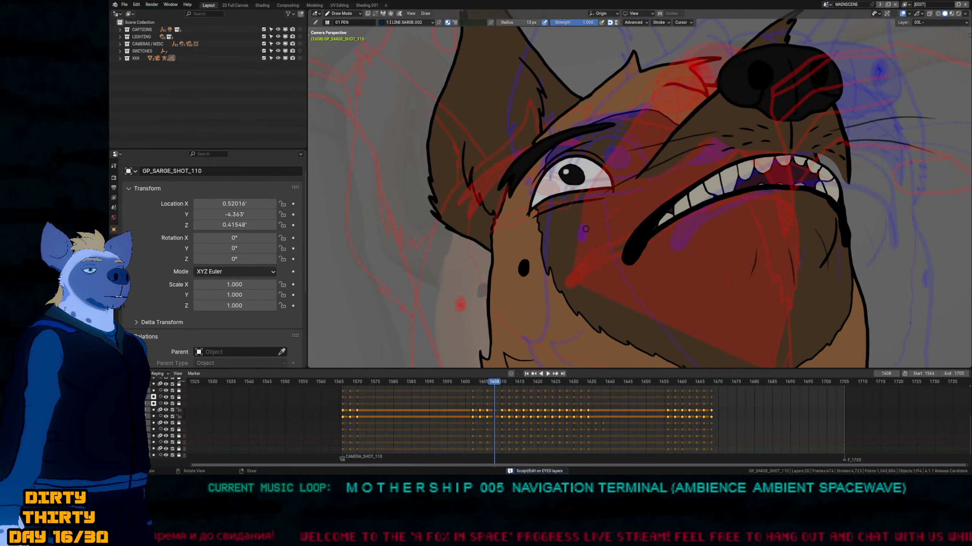
{"action": "key", "text": "ctrl+shift+2"}
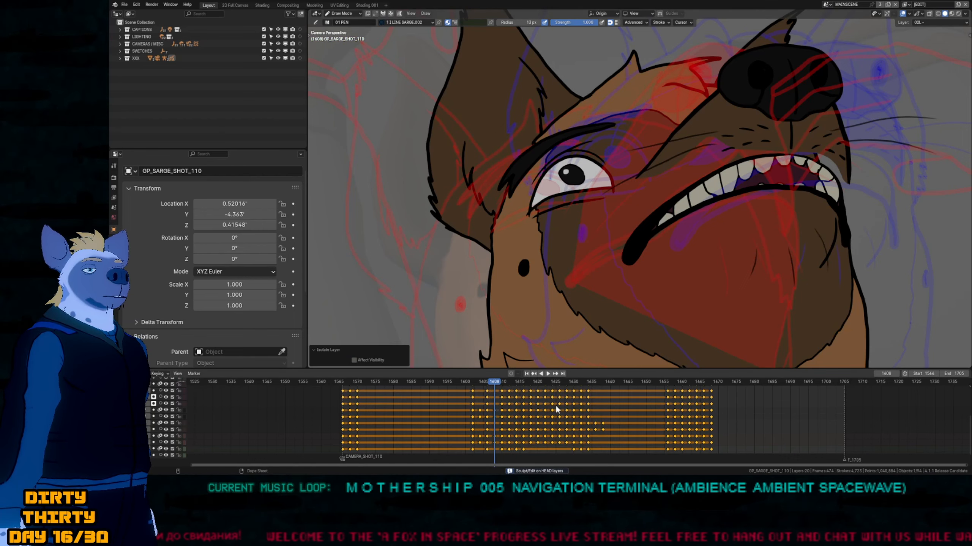
{"action": "key", "text": "Down"}
{"action": "scroll", "coordinate": [606, 195], "scroll_direction": "down", "scroll_amount": 5}
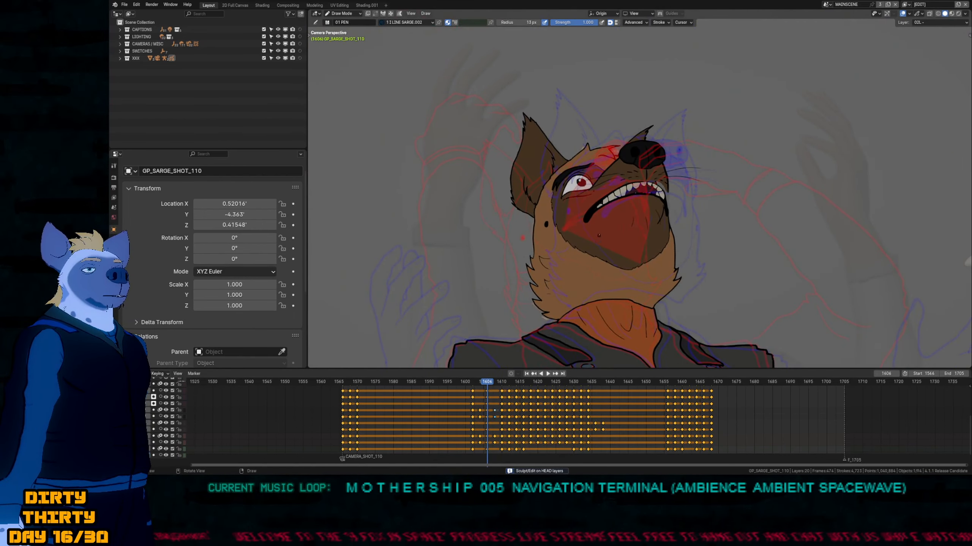
{"action": "scroll", "coordinate": [594, 180], "scroll_direction": "up", "scroll_amount": 2}
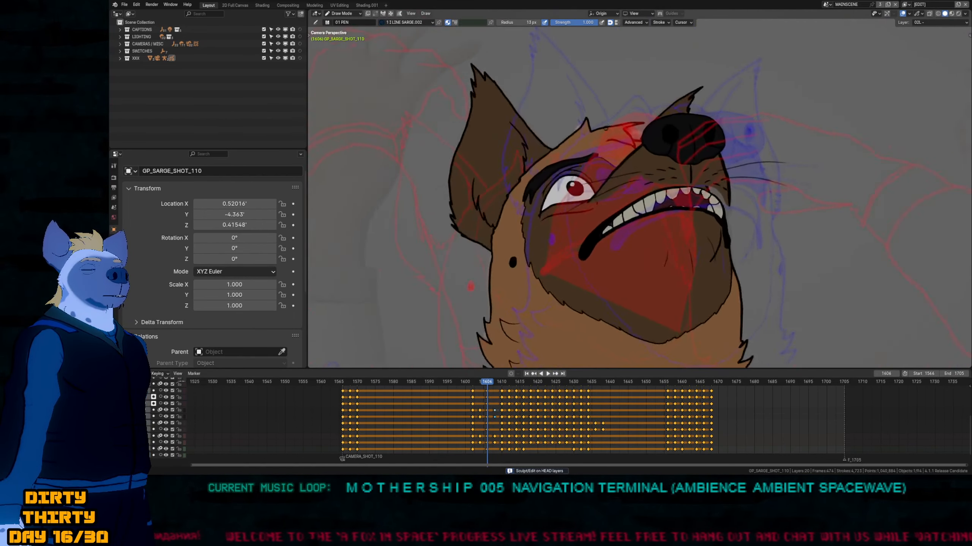
Hide the red and blue sketch overlays and set the keyframe type of the selected timeline keys.
{"action": "scroll", "coordinate": [600, 180], "scroll_direction": "up", "scroll_amount": 3}
{"action": "scroll", "coordinate": [596, 210], "scroll_direction": "down", "scroll_amount": 1}
{"action": "key", "text": "o"}
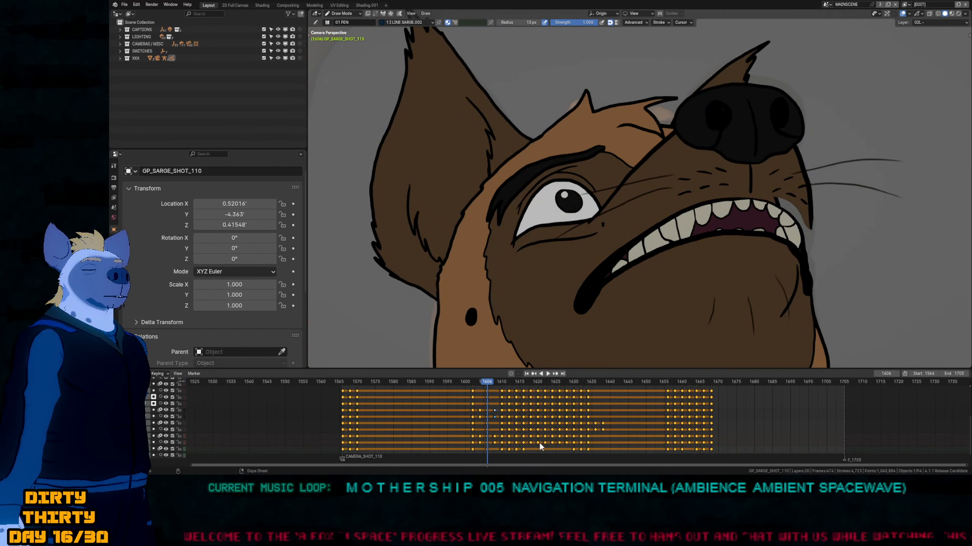
{"action": "key", "text": "r"}
{"action": "left_click", "coordinate": [542, 410]}
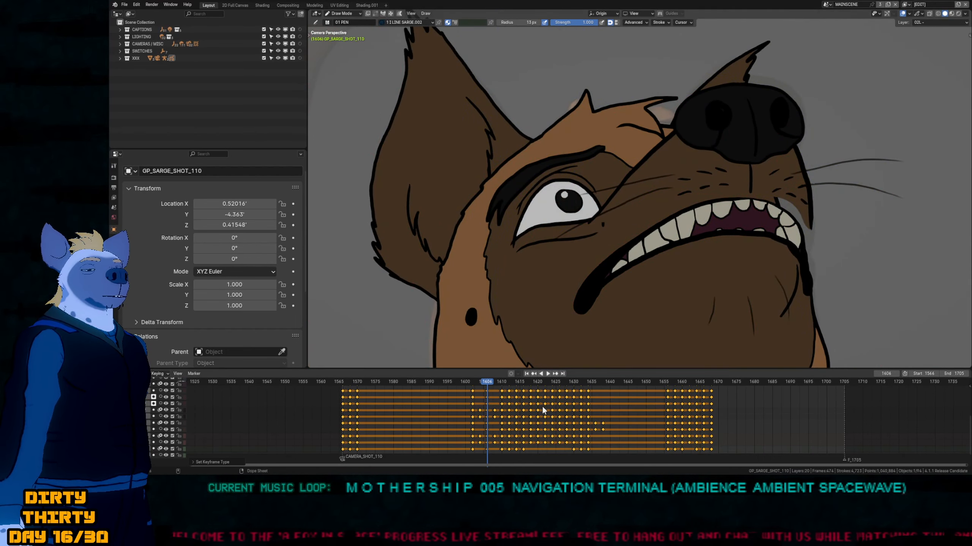
Switch to the MOUTH strokes layer and reposition and rotate the end of the cheek line under the eye at frame 1606.
{"action": "key", "text": "ctrl+m"}
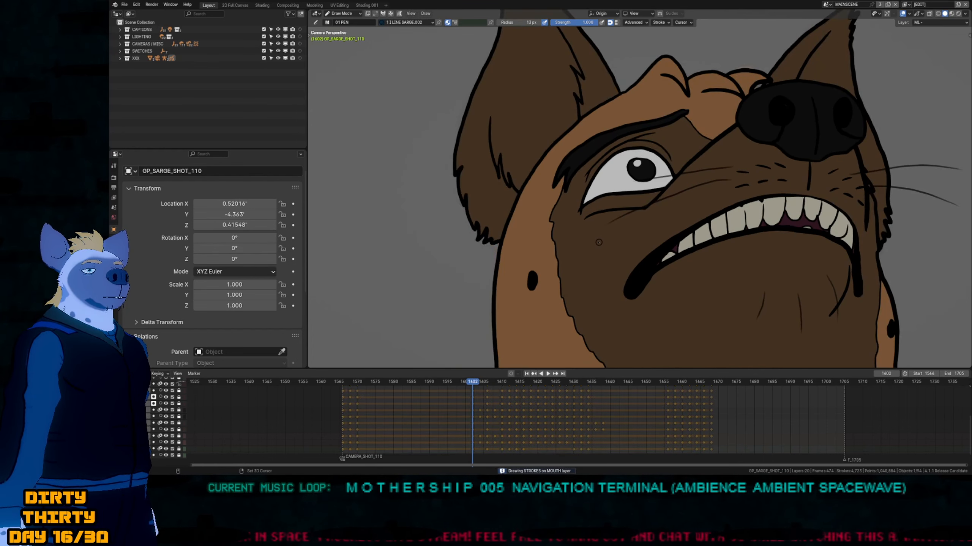
{"action": "key", "text": "ctrl+e"}
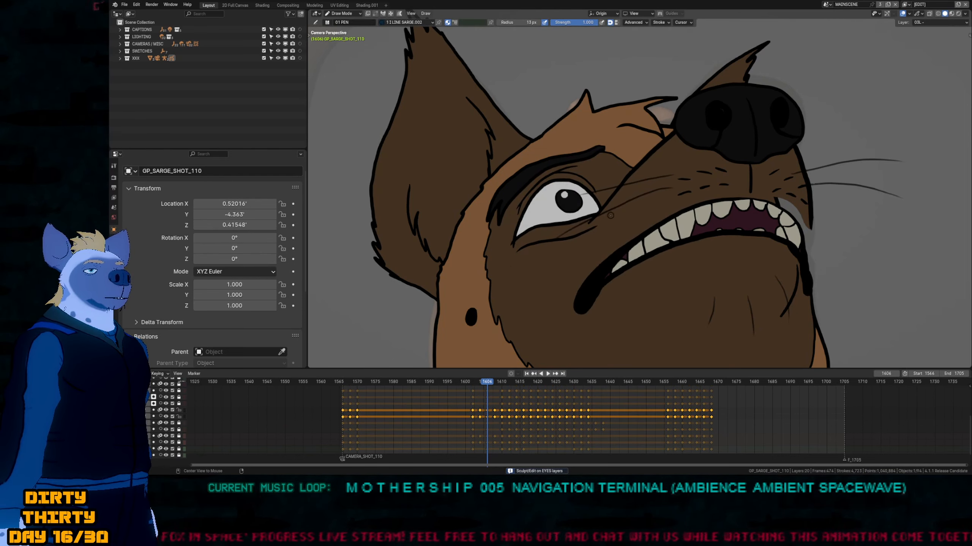
{"action": "key", "text": "ctrl+m"}
{"action": "key", "text": "Tab"}
{"action": "left_click", "coordinate": [589, 231]}
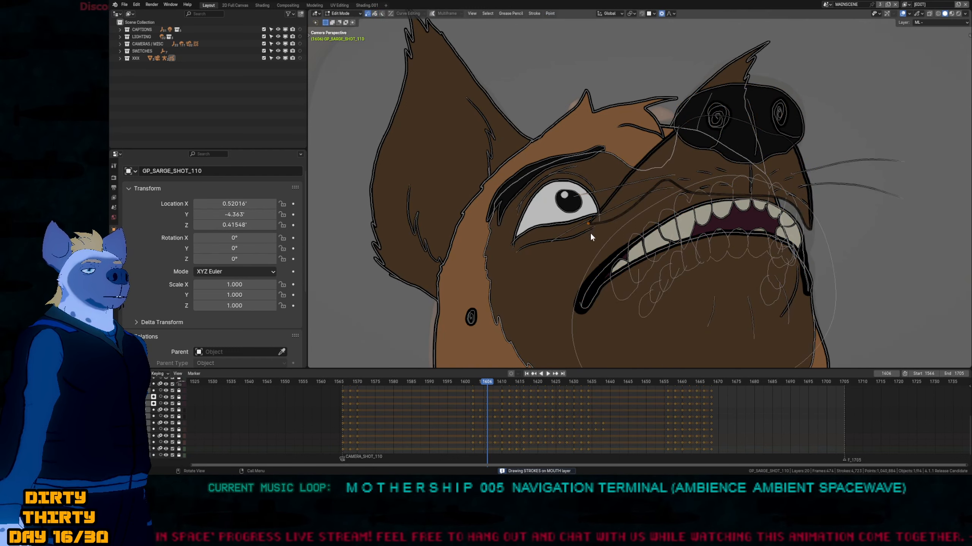
{"action": "key", "text": "g"}
{"action": "left_click", "coordinate": [589, 241]}
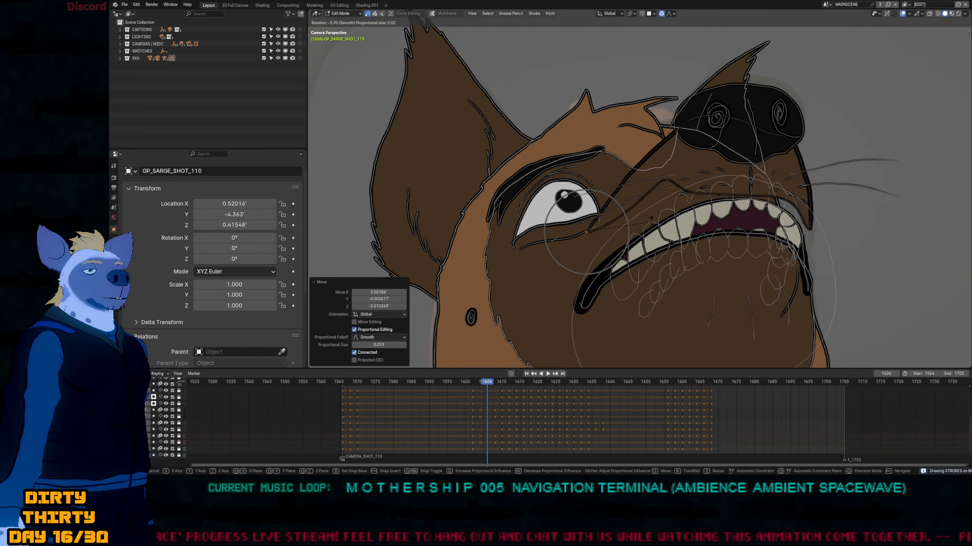
{"action": "key", "text": "Tab"}
{"action": "scroll", "coordinate": [589, 242], "scroll_direction": "down", "scroll_amount": 3}
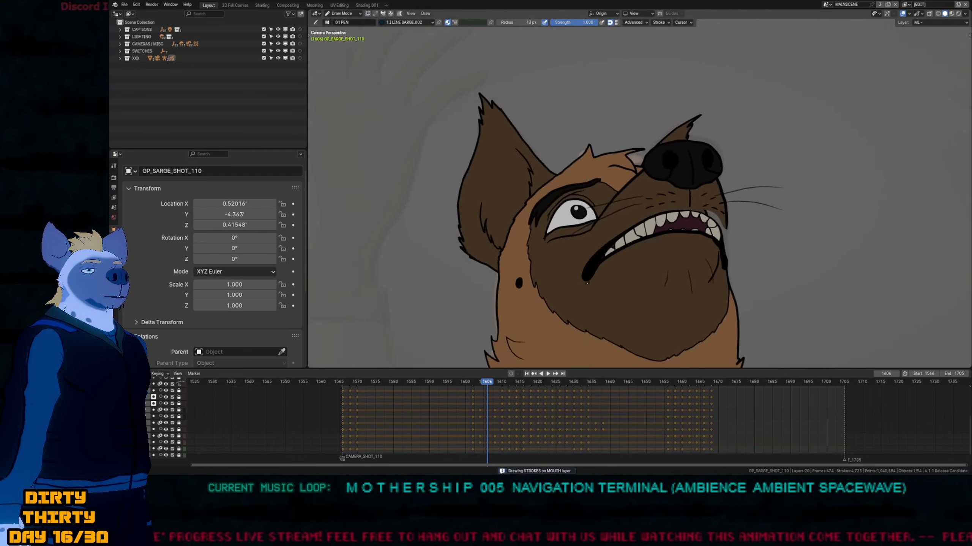
{"action": "scroll", "coordinate": [589, 229], "scroll_direction": "down", "scroll_amount": 2}
{"action": "scroll", "coordinate": [589, 230], "scroll_direction": "up", "scroll_amount": 3}
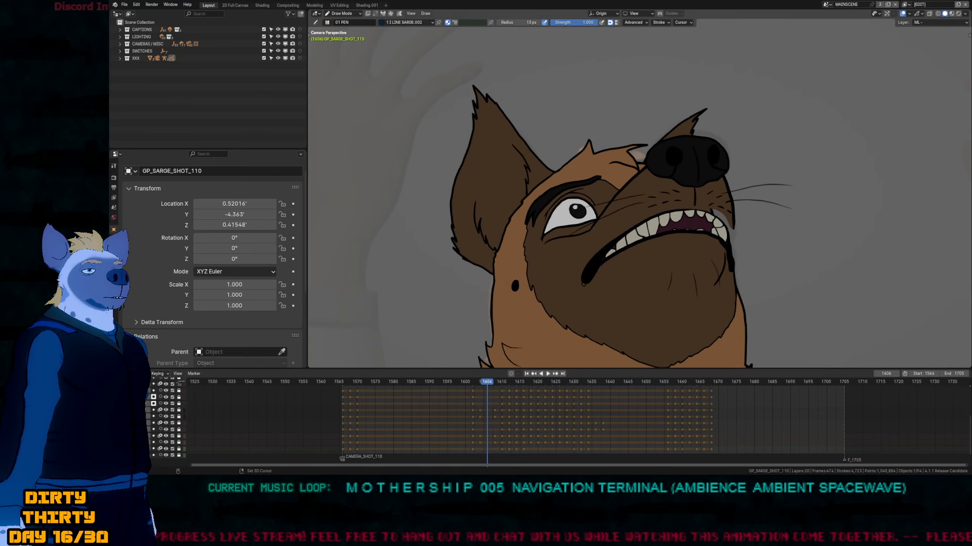
Inspect the MOUTH layer's mask outline in editing at frame 1606, and return to its strokes.
{"action": "middle_click_drag", "start_coordinate": [589, 230], "coordinate": [536, 226], "text": "shift"}
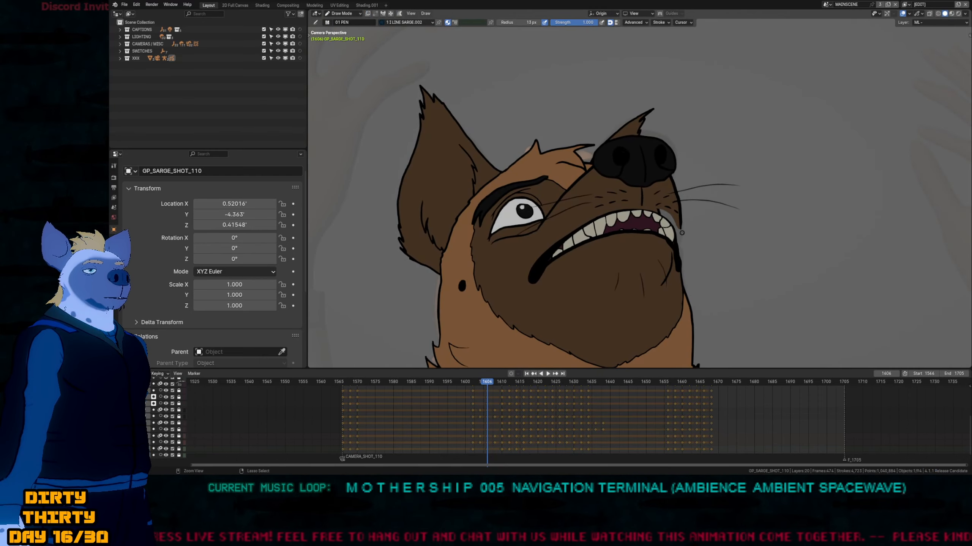
{"action": "key", "text": "Tab"}
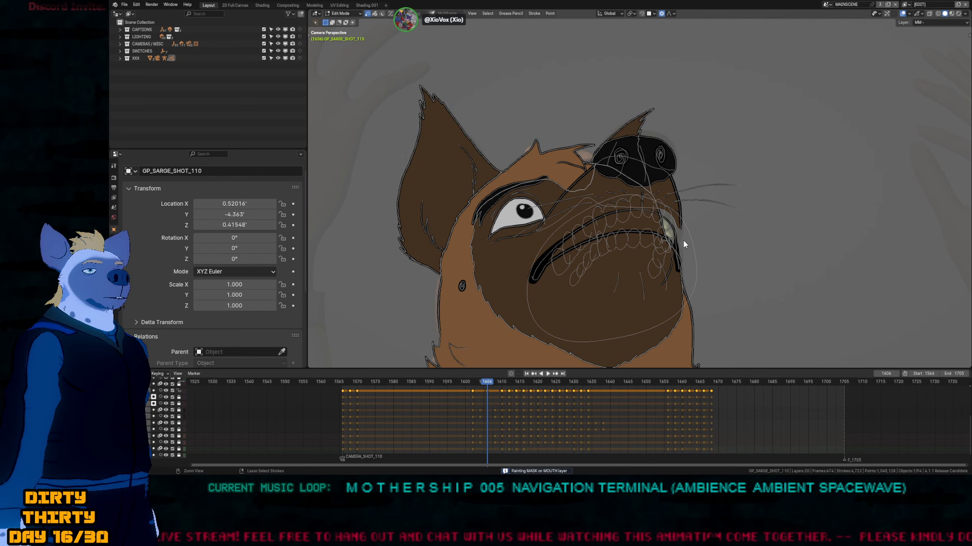
{"action": "middle_click_drag", "start_coordinate": [677, 249], "coordinate": [686, 202], "text": "ctrl"}
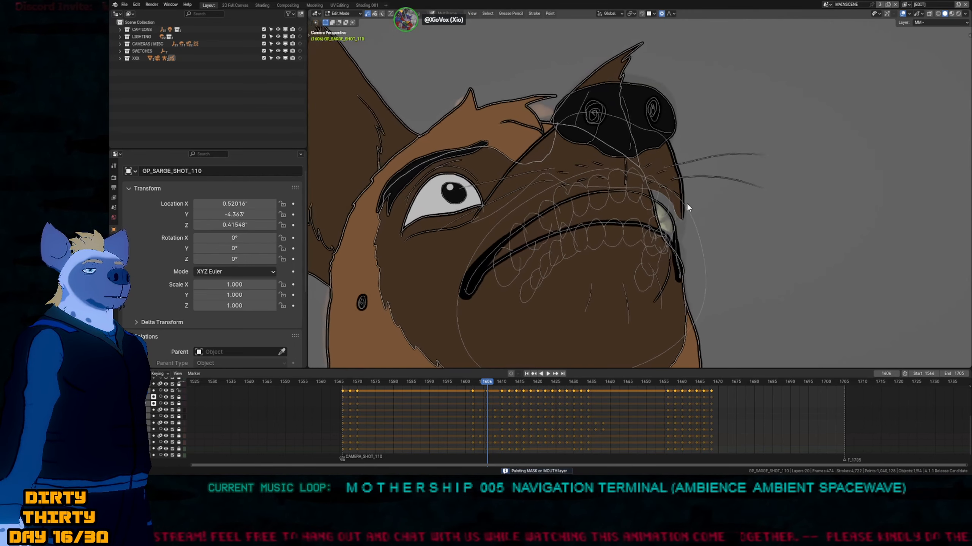
{"action": "left_click", "coordinate": [649, 231]}
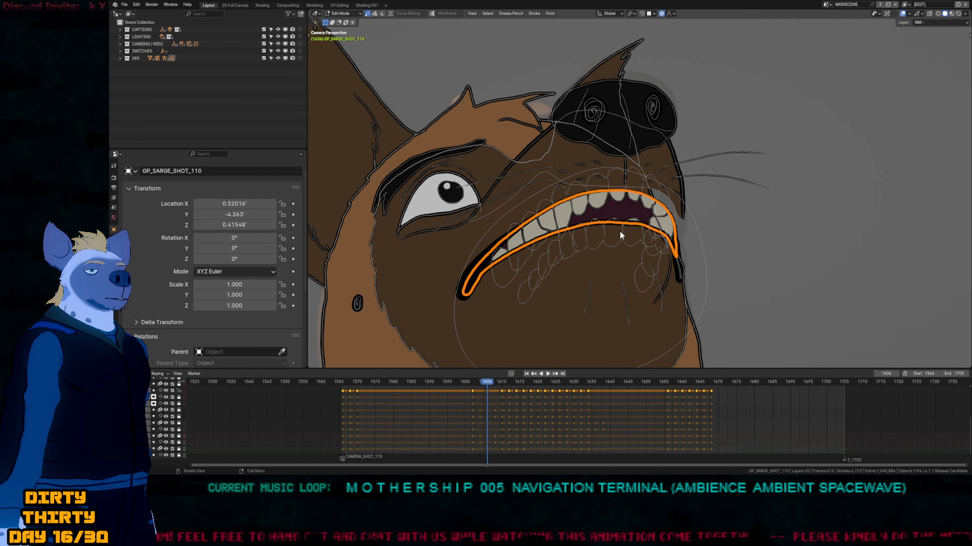
{"action": "left_click", "coordinate": [674, 219]}
{"action": "key", "text": "y"}
{"action": "key", "text": "Tab"}
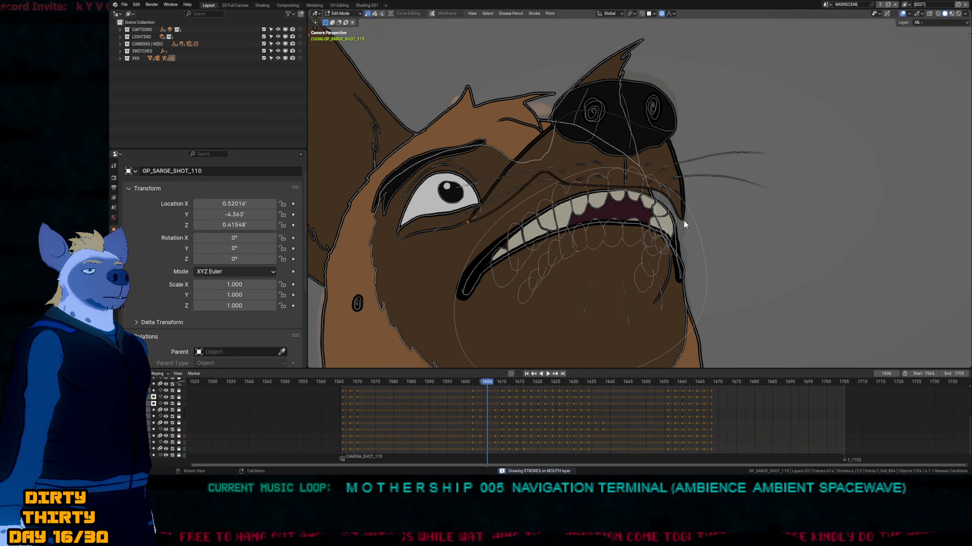
Move and rotate the lower end of the muzzle's front edge beside the mouth at frame 1606, using proportional editing.
{"action": "key", "text": "g"}
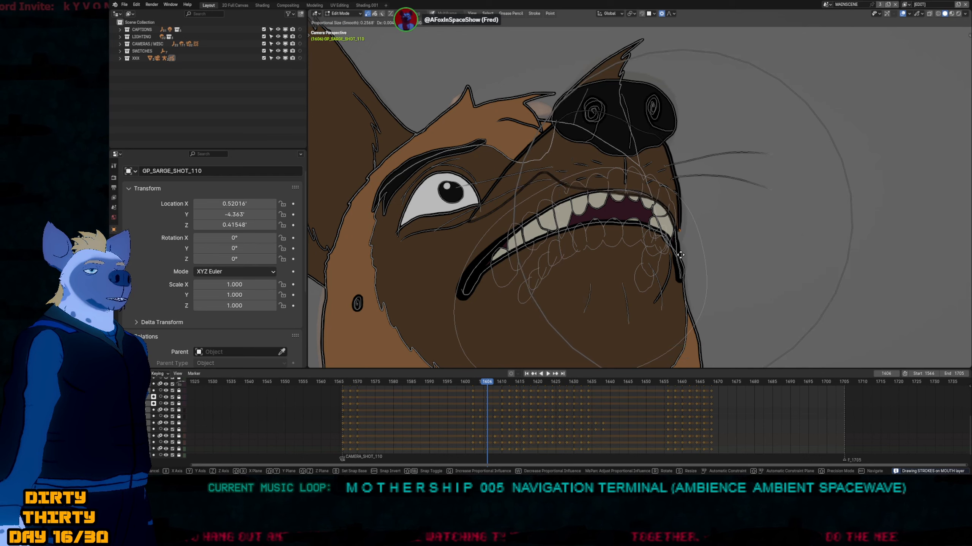
{"action": "left_click", "coordinate": [681, 249]}
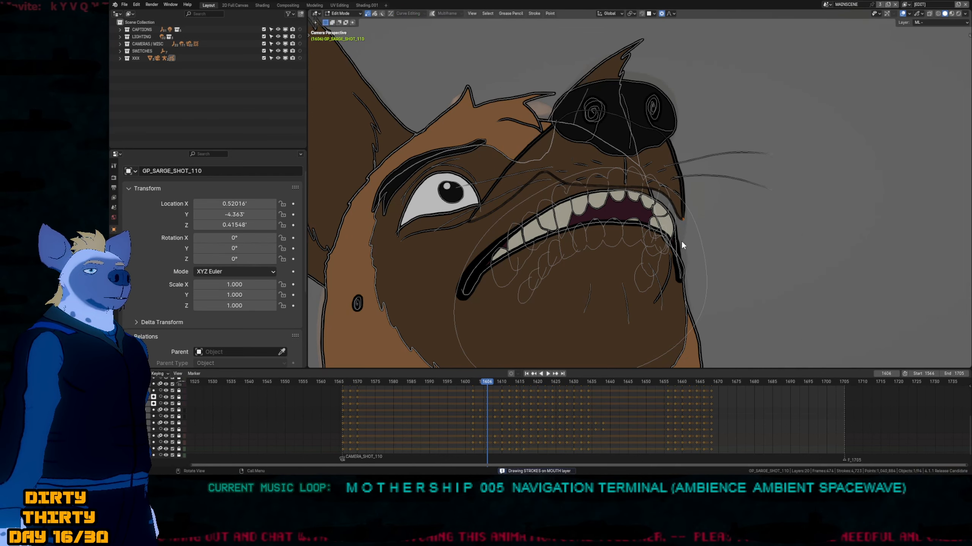
{"action": "key", "text": "g"}
{"action": "left_click", "coordinate": [695, 245]}
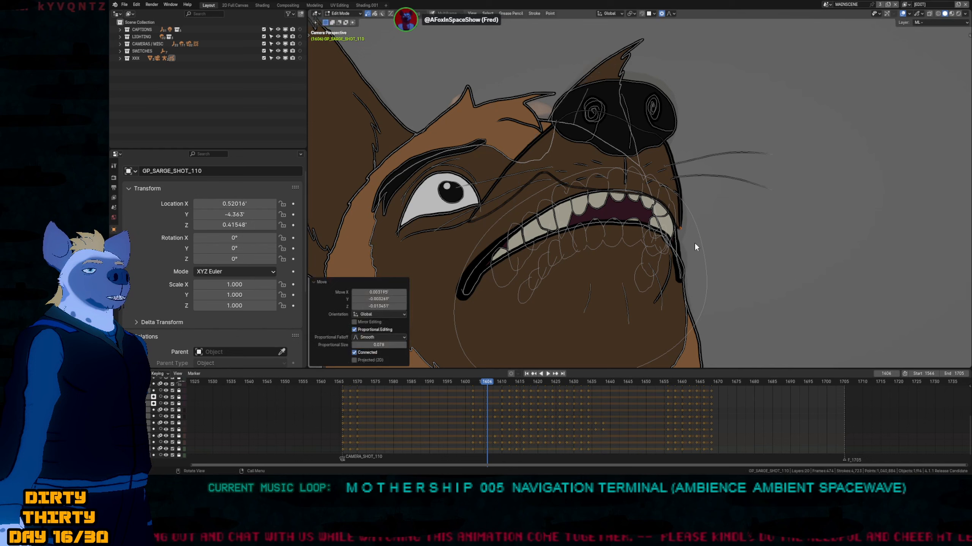
{"action": "key", "text": "g"}
{"action": "scroll", "coordinate": [627, 201], "scroll_direction": "up", "scroll_amount": 2}
{"action": "left_click", "coordinate": [631, 198]}
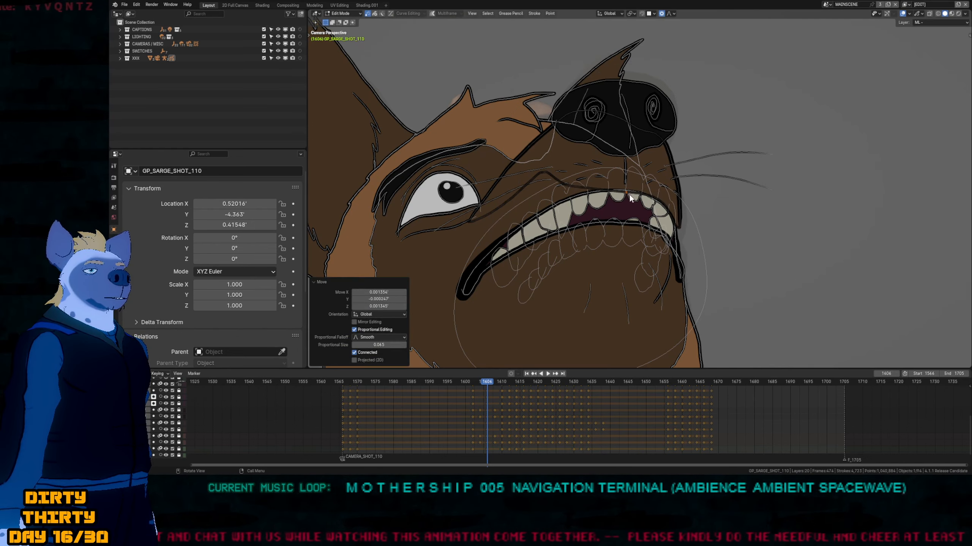
{"action": "key", "text": "r"}
{"action": "key", "text": "r"}
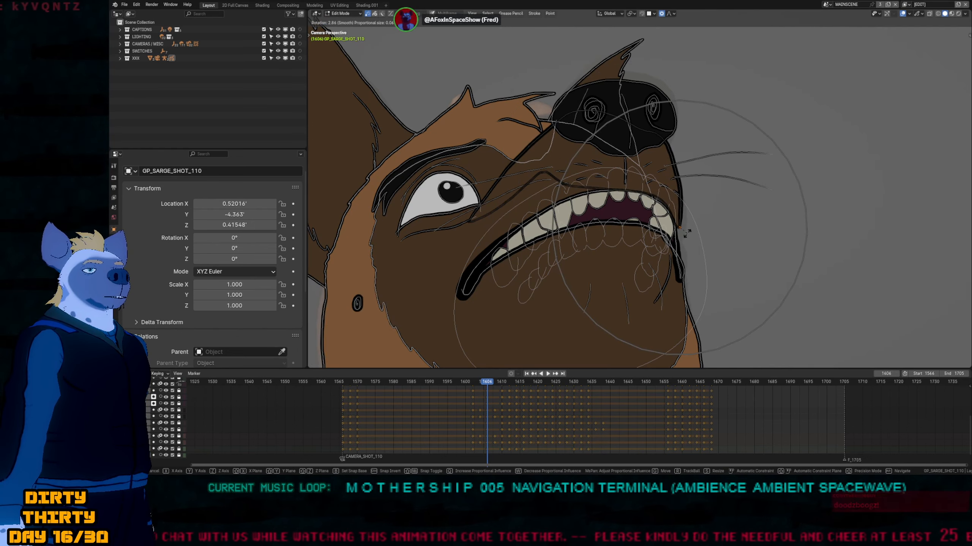
{"action": "left_click", "coordinate": [700, 237]}
{"action": "key", "text": "Tab"}
Touch up the line where the muzzle edge meets the mouth at frame 1606 and compare it with the neighbouring drawings.
{"action": "mouse_move", "coordinate": [699, 237]}
{"action": "middle_mouse_down", "text": "ctrl"}
{"action": "mouse_move", "coordinate": [693, 256]}
{"action": "mouse_move", "coordinate": [707, 197]}
{"action": "middle_mouse_up", "text": "ctrl"}
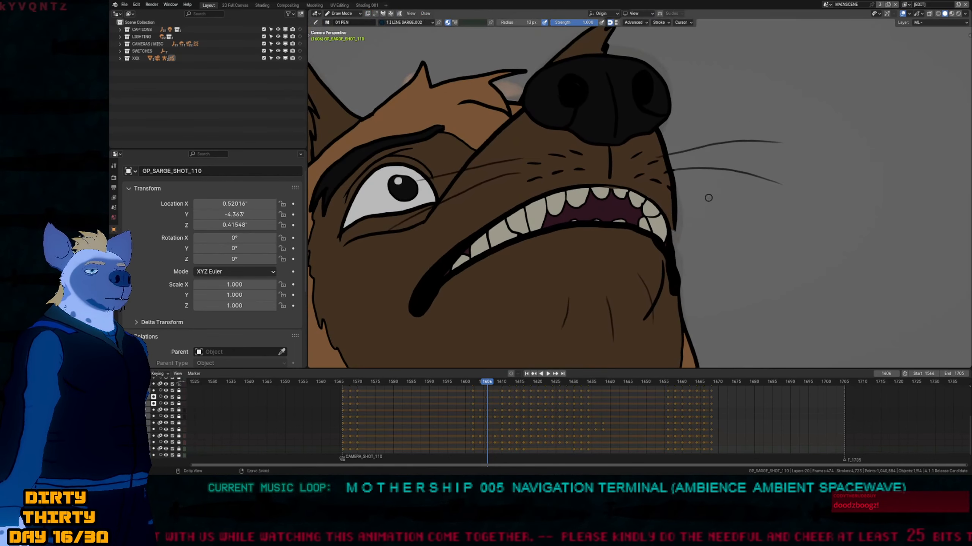
{"action": "key", "text": "f"}
{"action": "left_click", "coordinate": [677, 237]}
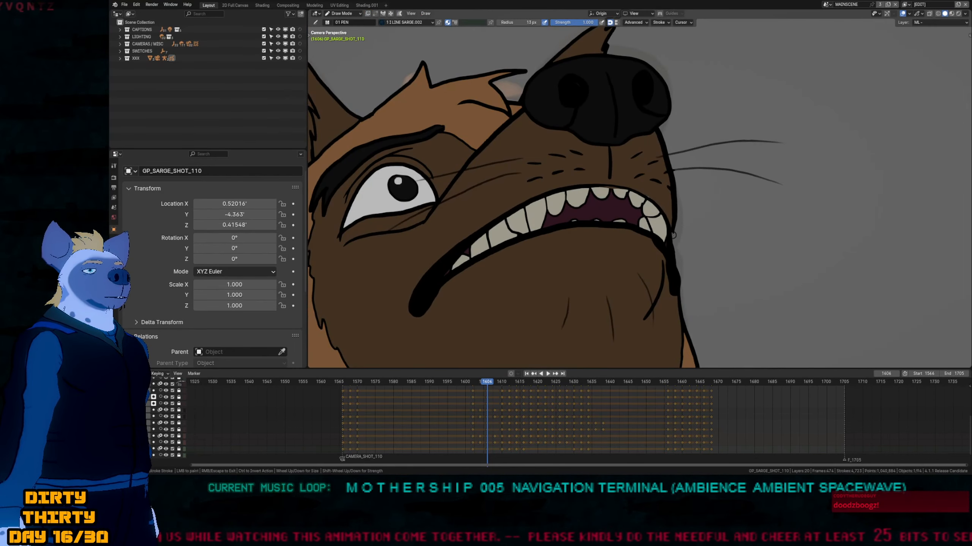
{"action": "middle_click_drag", "start_coordinate": [677, 236], "coordinate": [625, 254], "text": "ctrl"}
{"action": "key", "text": "Down"}
{"action": "key", "text": "Up"}
{"action": "key", "text": "Up"}
{"action": "key", "text": "Down"}
Move, rotate and thicken the line at the far mouth corner at frame 1606 with proportional editing.
{"action": "key", "text": "f"}
{"action": "left_click", "coordinate": [622, 270]}
{"action": "key", "text": "Tab"}
{"action": "key", "text": "g"}
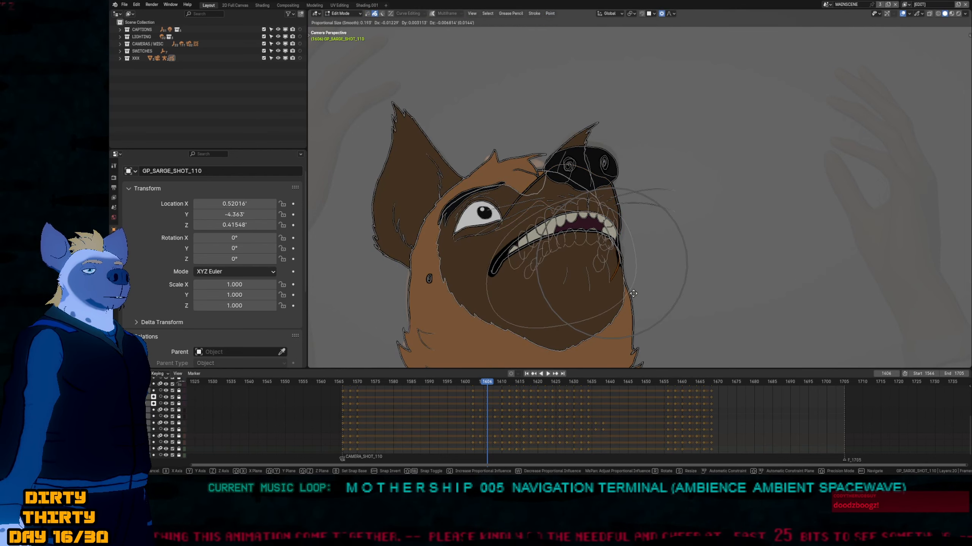
{"action": "left_click", "coordinate": [634, 294]}
{"action": "key", "text": "r"}
{"action": "left_click", "coordinate": [639, 290]}
{"action": "key", "text": "alt+s"}
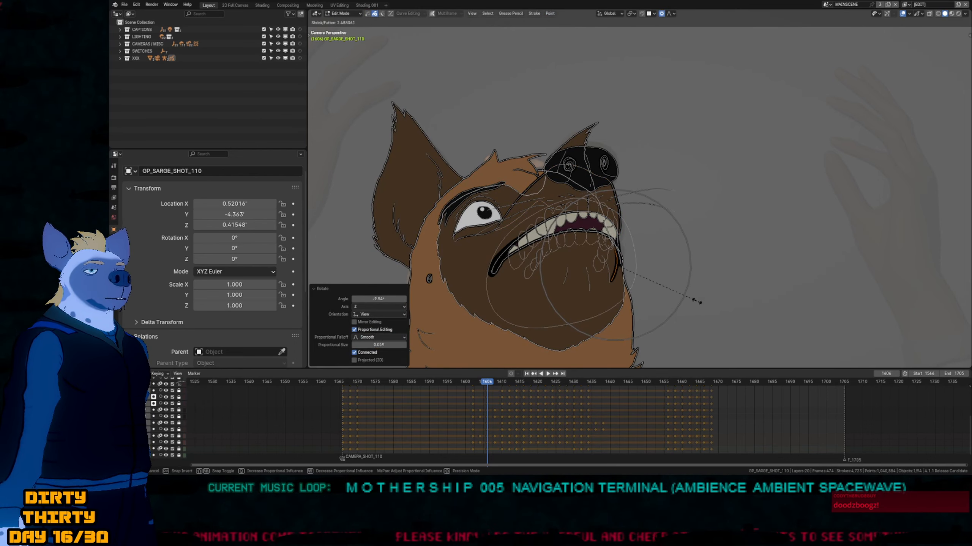
{"action": "left_click", "coordinate": [672, 301]}
{"action": "key", "text": "g"}
{"action": "left_click", "coordinate": [670, 298]}
{"action": "key", "text": "Tab"}
Compare the chin with the adjacent drawings, then reposition its crease lines at frame 1606 and rotate them by -10.4°.
{"action": "key", "text": "Down"}
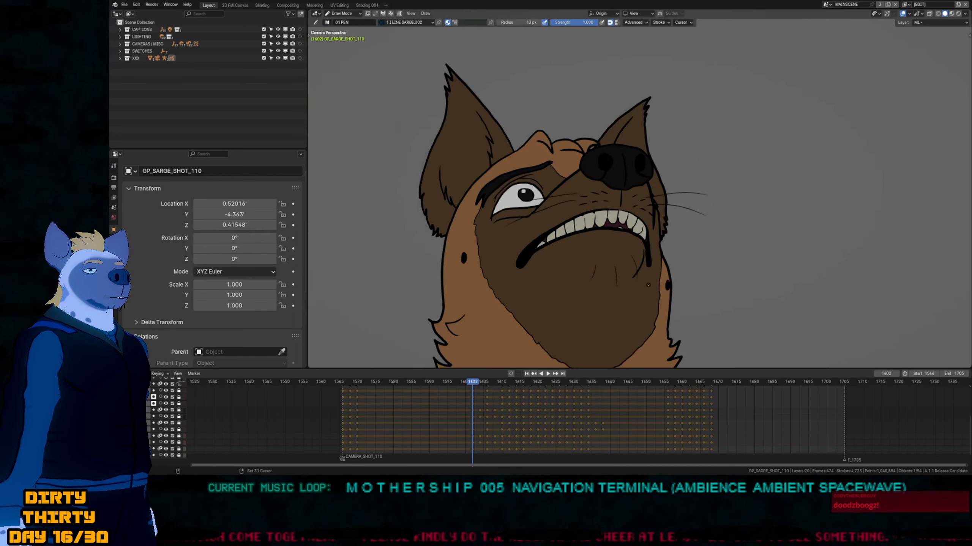
{"action": "key", "text": "Up"}
{"action": "key", "text": "Up"}
{"action": "key", "text": "Down"}
{"action": "key", "text": "Tab"}
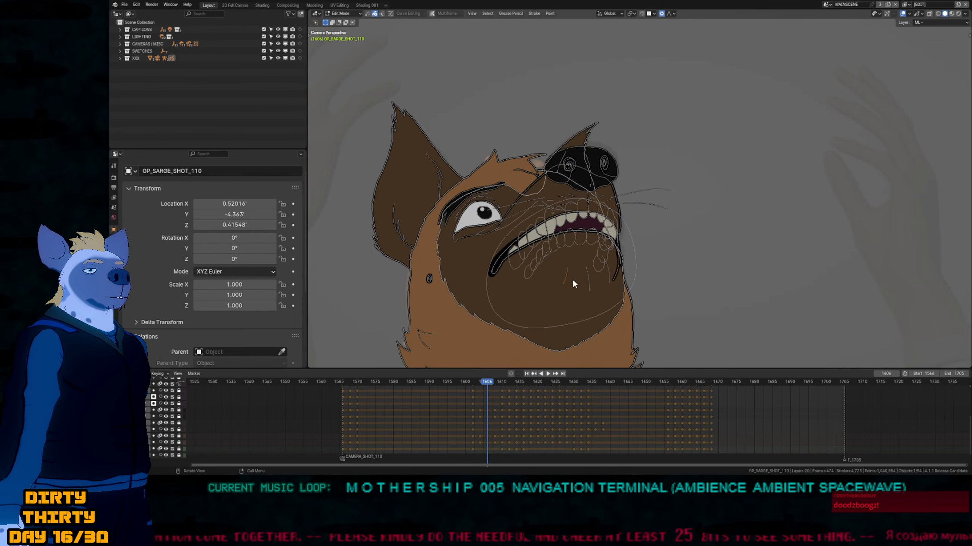
{"action": "key", "text": "g"}
{"action": "left_click", "coordinate": [713, 235]}
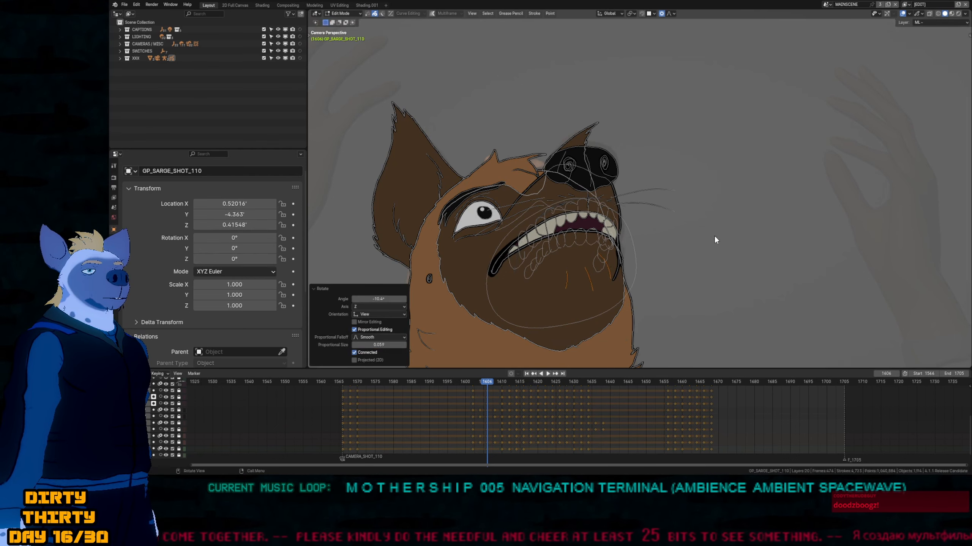
{"action": "key", "text": "Tab"}
Flip through the drawings around frames 1606 to 1616 to examine the motion of the head and mouth.
{"action": "middle_click_drag", "start_coordinate": [740, 229], "coordinate": [705, 269], "text": "ctrl"}
{"action": "key", "text": "Down"}
{"action": "key", "text": "Down"}
{"action": "key", "text": "Up"}
{"action": "key", "text": "Up"}
{"action": "key", "text": "Up"}
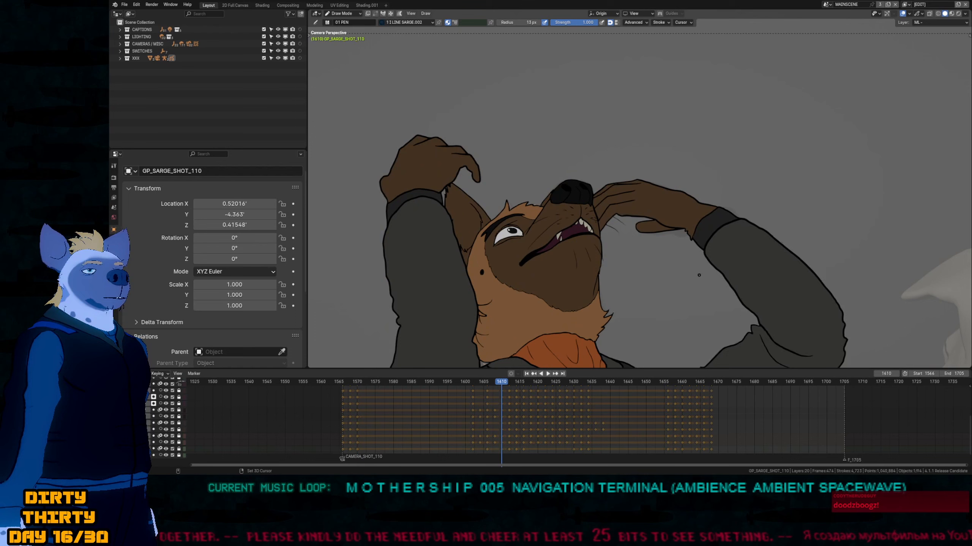
{"action": "key", "text": "Up"}
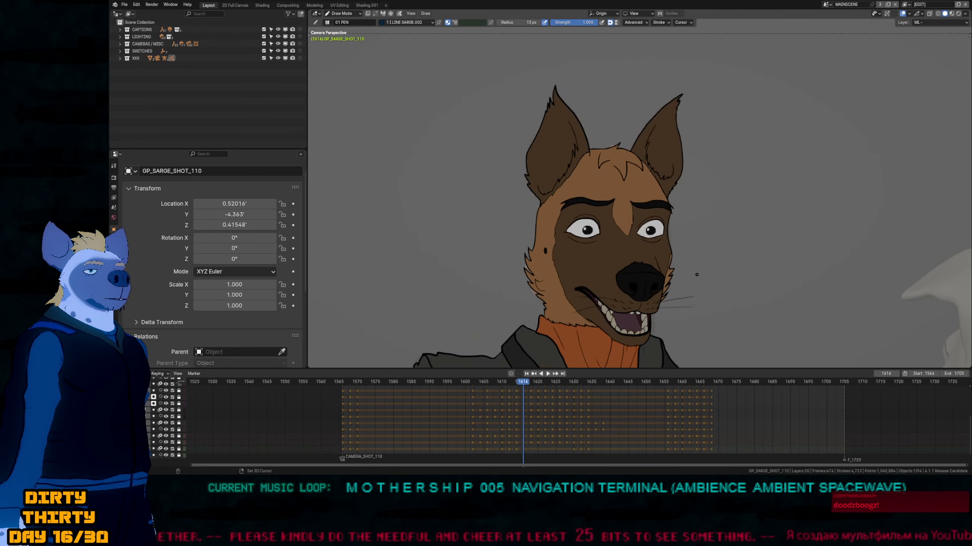
{"action": "key", "text": "Down"}
{"action": "key", "text": "Down"}
{"action": "key", "text": "Up"}
{"action": "key", "text": "Up"}
{"action": "key", "text": "Up"}
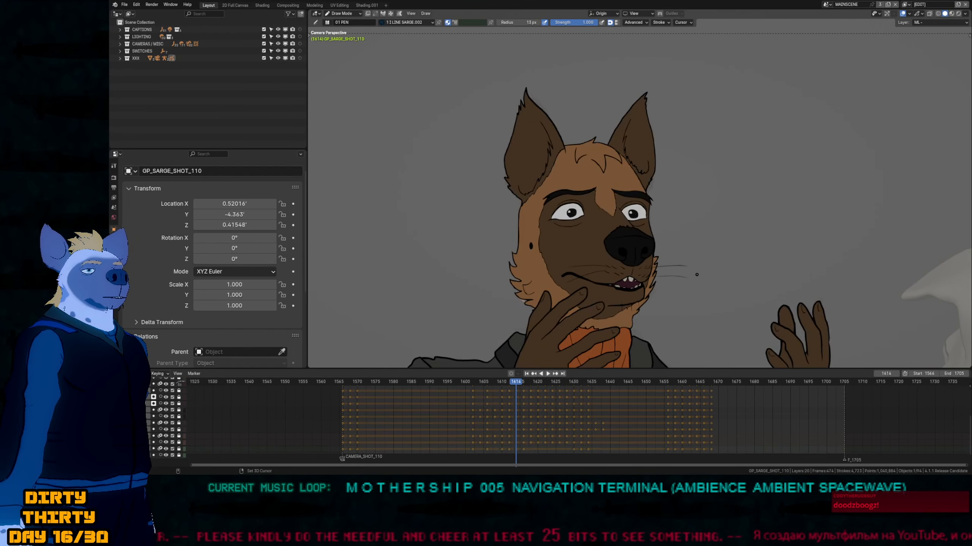
{"action": "key", "text": "Down"}
Unlock the MOUTH and MASK layers and reshape the near mouth corner at frame 1612 with the lips closer together.
{"action": "middle_click_drag", "start_coordinate": [575, 258], "coordinate": [594, 179], "text": "ctrl"}
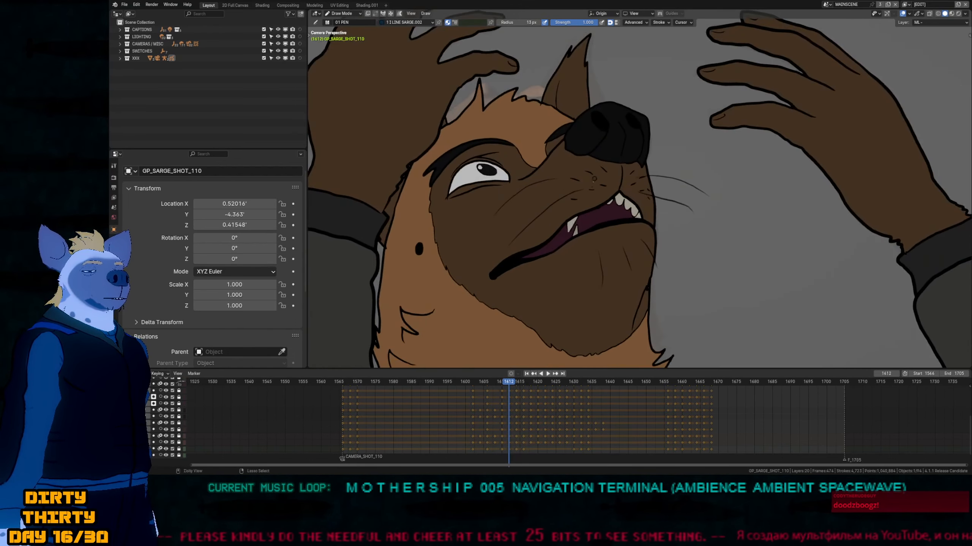
{"action": "key", "text": "u"}
{"action": "key", "text": "Tab"}
{"action": "left_click_drag", "start_coordinate": [555, 268], "coordinate": [553, 264]}
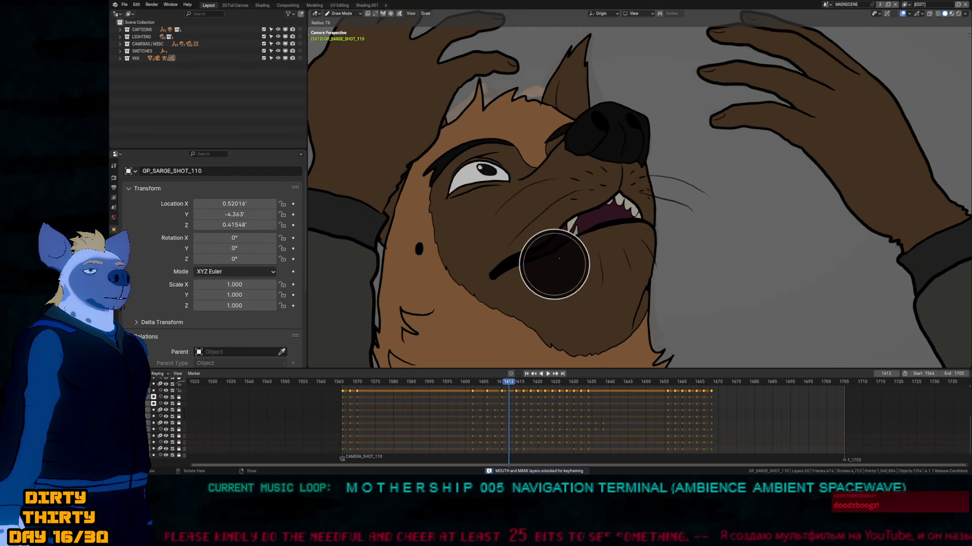
{"action": "key", "text": "Tab"}
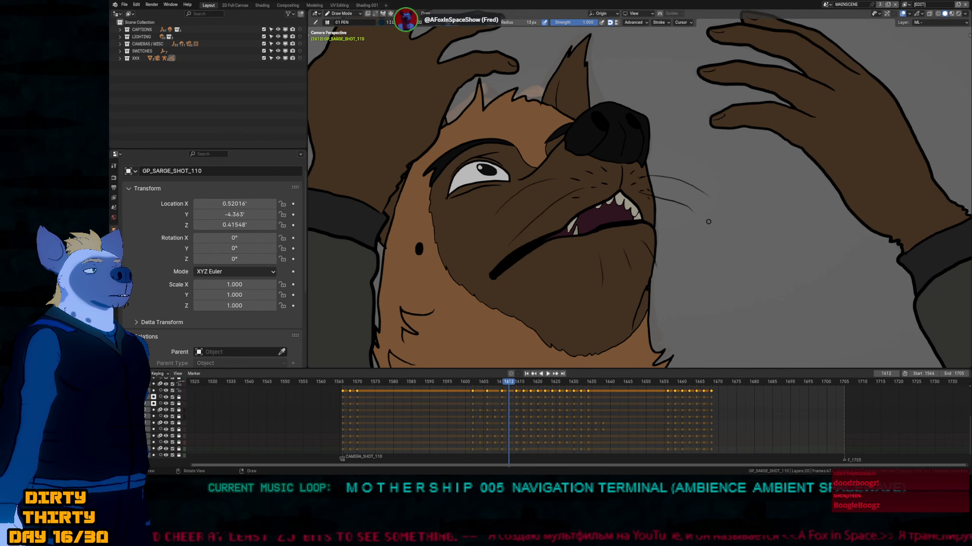
{"action": "scroll", "coordinate": [606, 249], "scroll_direction": "down", "scroll_amount": 1}
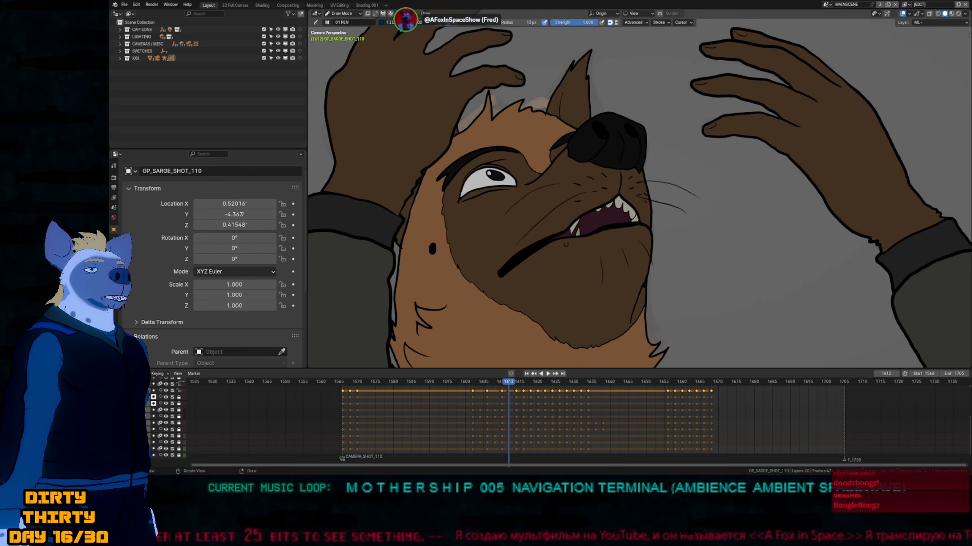
{"action": "left_click_drag", "start_coordinate": [581, 244], "coordinate": [588, 233], "text": "shift"}
{"action": "left_click_drag", "start_coordinate": [597, 233], "coordinate": [604, 230], "text": "alt"}
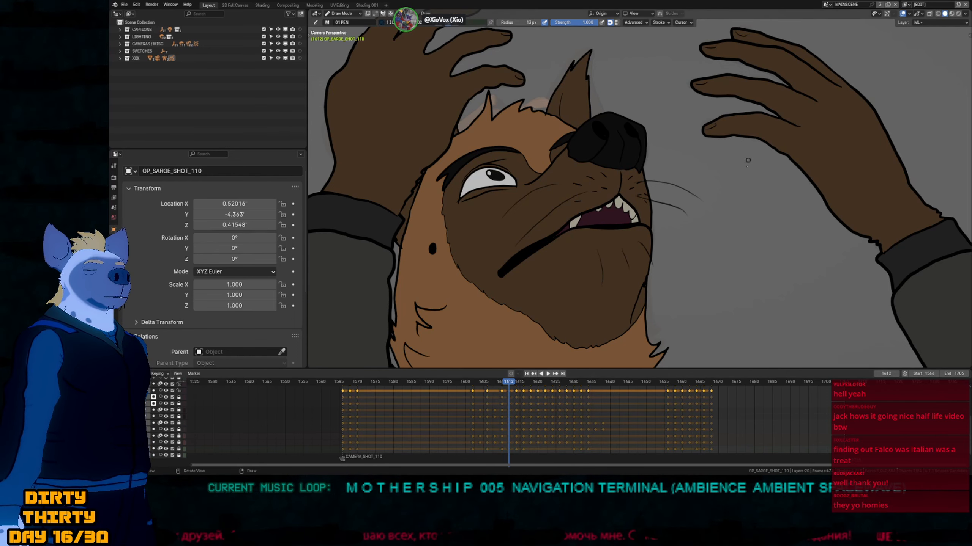
{"action": "scroll", "coordinate": [747, 161], "scroll_direction": "down", "scroll_amount": 4}
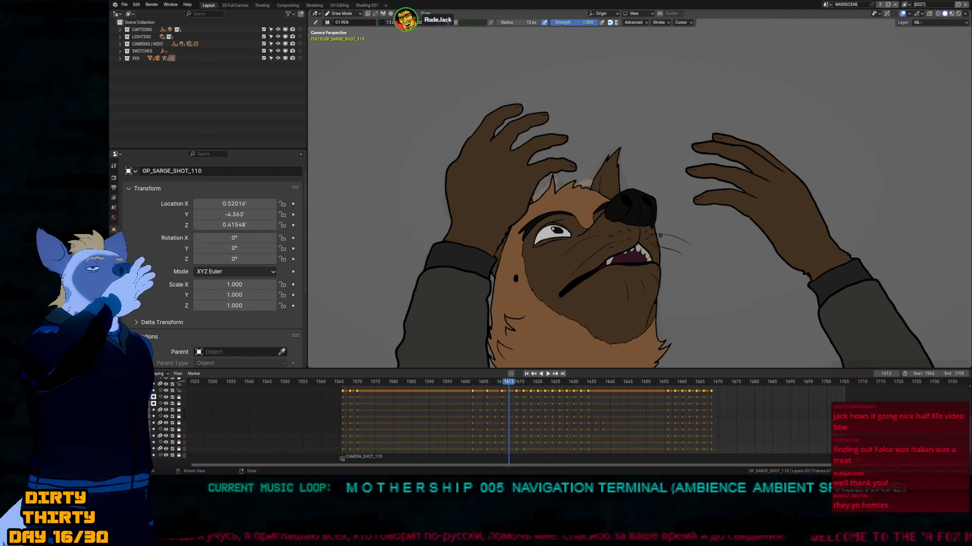
{"action": "scroll", "coordinate": [724, 229], "scroll_direction": "down", "scroll_amount": 2}
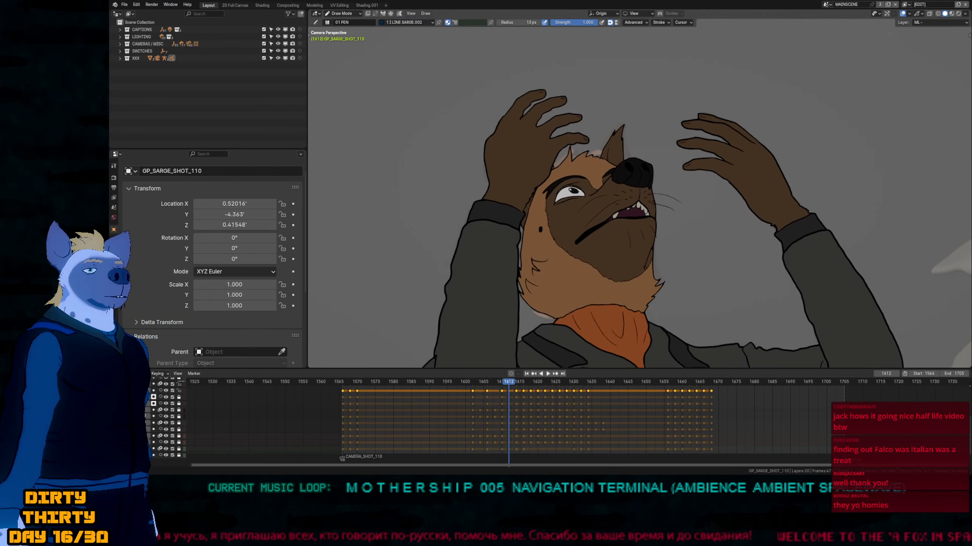
Play and scrub the shot from frame 1612 to 1640, and flip back to frame 1610 to examine the overall head motion.
{"action": "scroll", "coordinate": [688, 244], "scroll_direction": "down", "scroll_amount": 3, "text": "shift"}
{"action": "scroll", "coordinate": [685, 249], "scroll_direction": "up", "scroll_amount": 2, "text": "shift"}
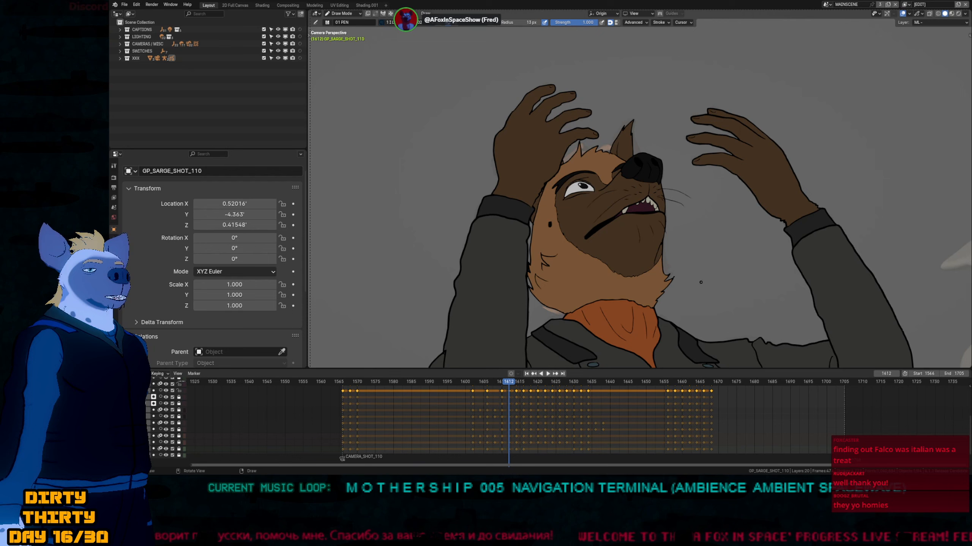
{"action": "mouse_move", "coordinate": [513, 385]}
{"action": "left_mouse_down"}
{"action": "mouse_move", "coordinate": [482, 384]}
{"action": "mouse_move", "coordinate": [696, 390]}
{"action": "mouse_move", "coordinate": [674, 387]}
{"action": "left_mouse_up"}
{"action": "key", "text": "space"}
{"action": "key", "text": "space"}
{"action": "left_click_drag", "start_coordinate": [497, 387], "coordinate": [611, 398]}
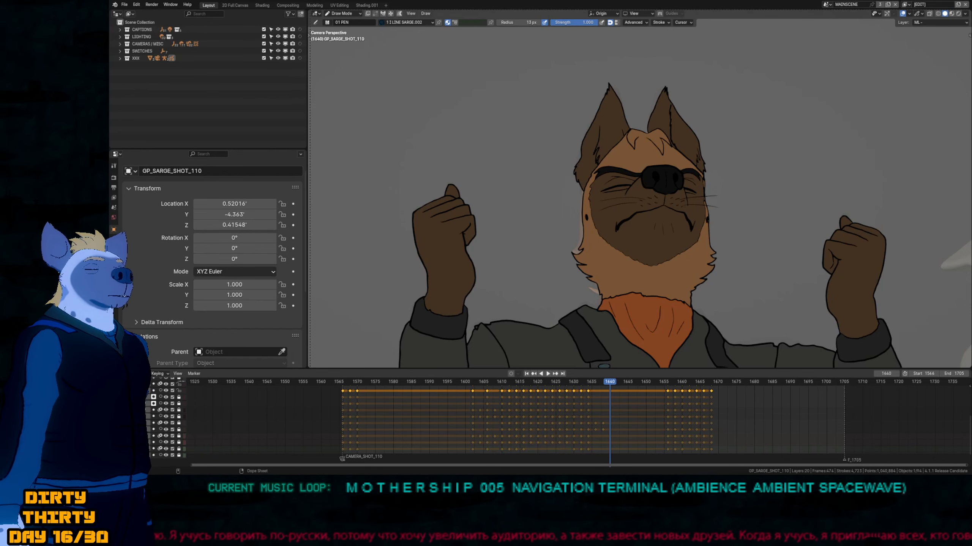
{"action": "key", "text": "Left"}
{"action": "key", "text": "Left"}
{"action": "key", "text": "Left"}
{"action": "key", "text": "Left"}
{"action": "key", "text": "Left"}
{"action": "key", "text": "Left"}
{"action": "key", "text": "Left"}
{"action": "key", "text": "Left"}
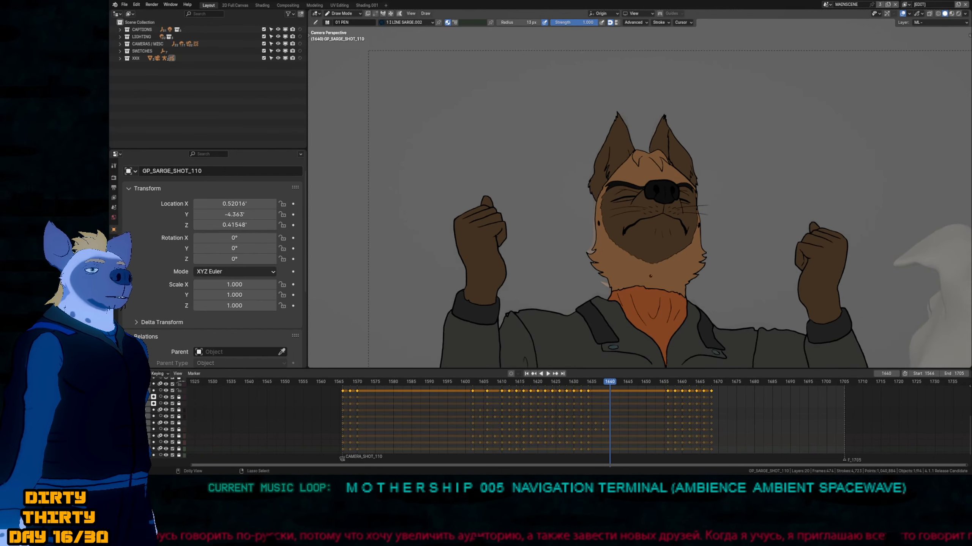
{"action": "key", "text": "Left"}
{"action": "key", "text": "Left"}
{"action": "key", "text": "Left"}
{"action": "key", "text": "Left"}
{"action": "key", "text": "Left"}
{"action": "key", "text": "Left"}
{"action": "key", "text": "Left"}
{"action": "key", "text": "Left"}
{"action": "key", "text": "Left"}
{"action": "key", "text": "Left"}
{"action": "key", "text": "Left"}
{"action": "key", "text": "Left"}
{"action": "key", "text": "Left"}
{"action": "key", "text": "Left"}
{"action": "key", "text": "Left"}
{"action": "key", "text": "Left"}
{"action": "key", "text": "Left"}
{"action": "key", "text": "Left"}
{"action": "key", "text": "Left"}
{"action": "key", "text": "Left"}
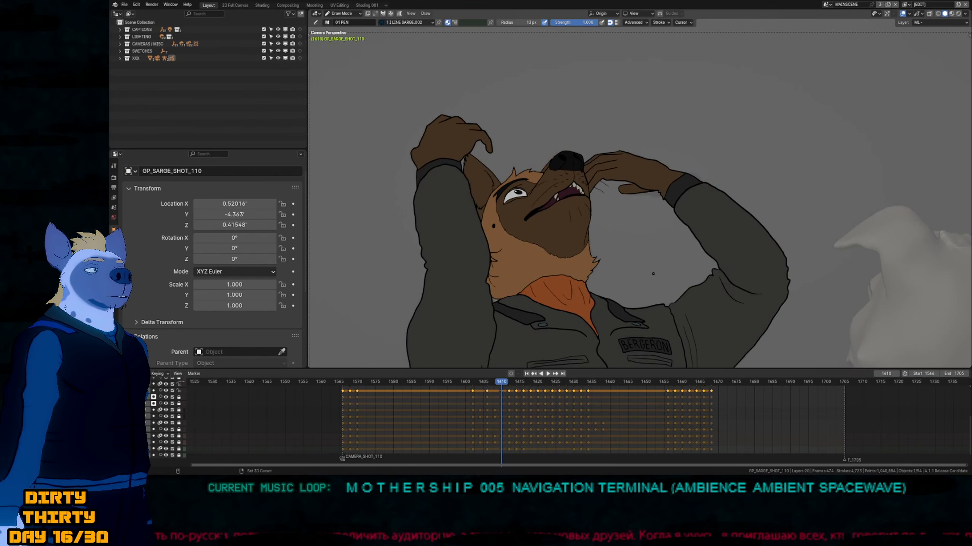
Flip back and forth through the drawings around frames 1610 to 1622 to examine the head turn and mouth shapes.
{"action": "key", "text": "Right"}
{"action": "key", "text": "Right"}
{"action": "key", "text": "Right"}
{"action": "key", "text": "Right"}
{"action": "key", "text": "Right"}
{"action": "key", "text": "Right"}
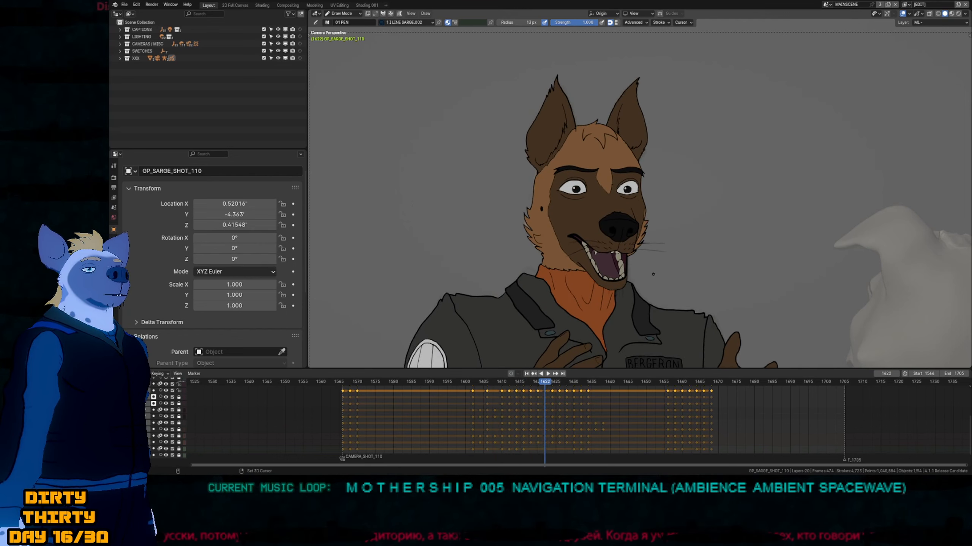
{"action": "key", "text": "Right"}
{"action": "key", "text": "Right"}
{"action": "key", "text": "Right"}
{"action": "key", "text": "Right"}
{"action": "key", "text": "Right"}
{"action": "key", "text": "Right"}
{"action": "key", "text": "Right"}
{"action": "key", "text": "Right"}
{"action": "key", "text": "Right"}
{"action": "key", "text": "Right"}
{"action": "key", "text": "Left"}
{"action": "key", "text": "Left"}
{"action": "key", "text": "Left"}
{"action": "key", "text": "Left"}
{"action": "key", "text": "Right"}
{"action": "key", "text": "Right"}
{"action": "key", "text": "Right"}
{"action": "key", "text": "Right"}
{"action": "key", "text": "Right"}
{"action": "key", "text": "Right"}
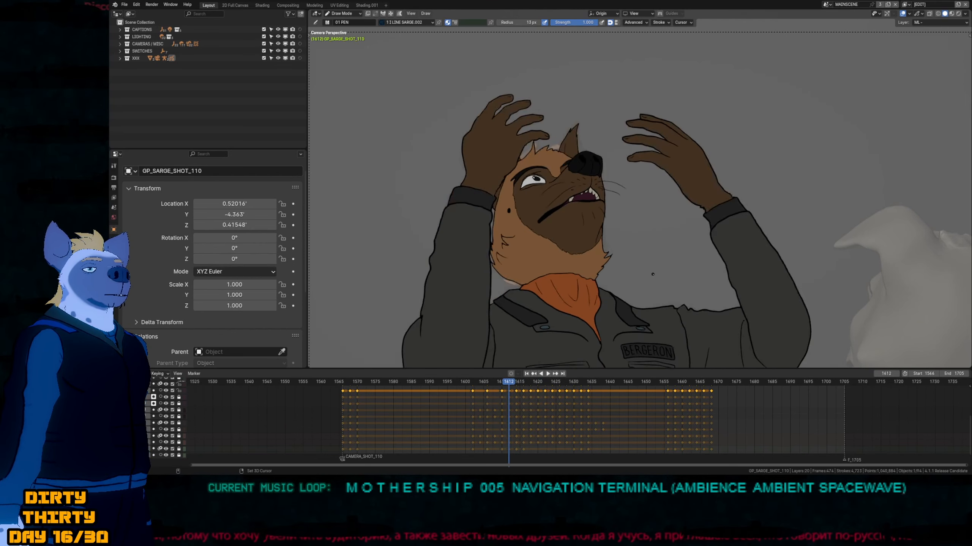
{"action": "key", "text": "Left"}
{"action": "key", "text": "Left"}
{"action": "key", "text": "Left"}
{"action": "key", "text": "Left"}
{"action": "key", "text": "Left"}
{"action": "key", "text": "Left"}
{"action": "key", "text": "Left"}
{"action": "key", "text": "Left"}
{"action": "key", "text": "Left"}
{"action": "key", "text": "Left"}
{"action": "key", "text": "Left"}
{"action": "key", "text": "Left"}
{"action": "key", "text": "Right"}
{"action": "key", "text": "Right"}
{"action": "key", "text": "Right"}
{"action": "key", "text": "Left"}
{"action": "key", "text": "Left"}
{"action": "key", "text": "Left"}
{"action": "key", "text": "Left"}
{"action": "key", "text": "Left"}
{"action": "key", "text": "Left"}
{"action": "key", "text": "Left"}
{"action": "key", "text": "Left"}
{"action": "key", "text": "Left"}
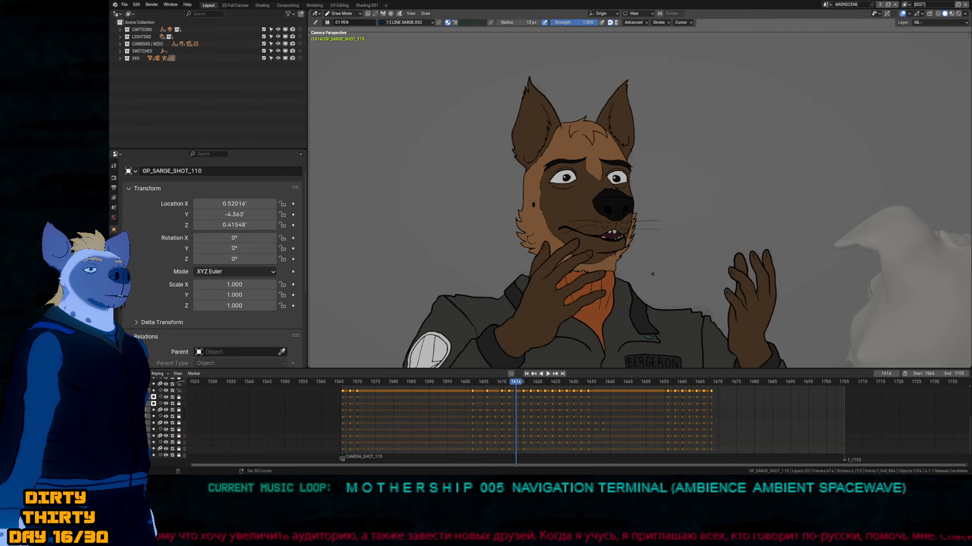
{"action": "key", "text": "Right"}
{"action": "key", "text": "Right"}
{"action": "key", "text": "Right"}
{"action": "key", "text": "Right"}
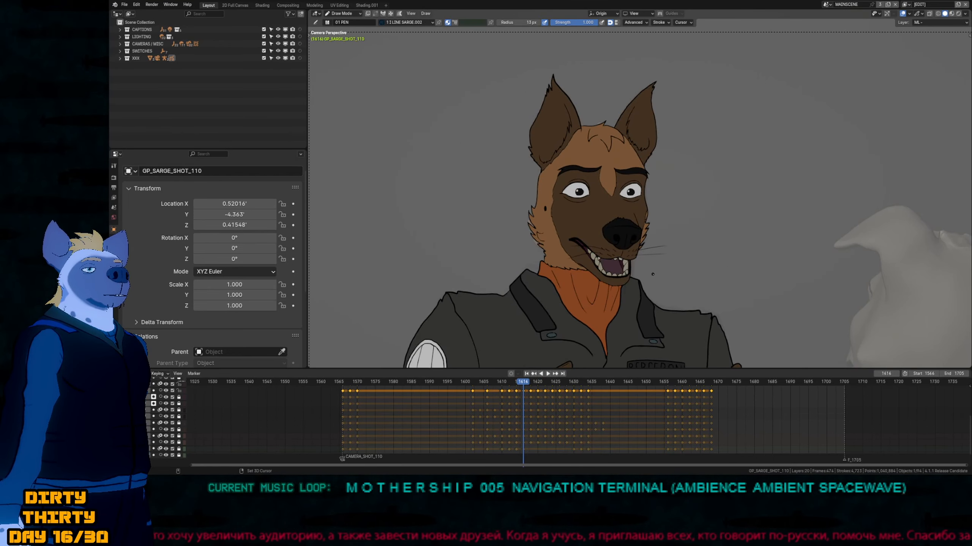
{"action": "key", "text": "Left"}
{"action": "key", "text": "Left"}
{"action": "key", "text": "Left"}
{"action": "key", "text": "Right"}
{"action": "key", "text": "Right"}
{"action": "key", "text": "Right"}
{"action": "key", "text": "Left"}
{"action": "key", "text": "Left"}
Reshape the mouth at frame 1610 so it opens wider toward the near corner, comparing it with the adjacent drawings.
{"action": "scroll", "coordinate": [615, 214], "scroll_direction": "up", "scroll_amount": 4}
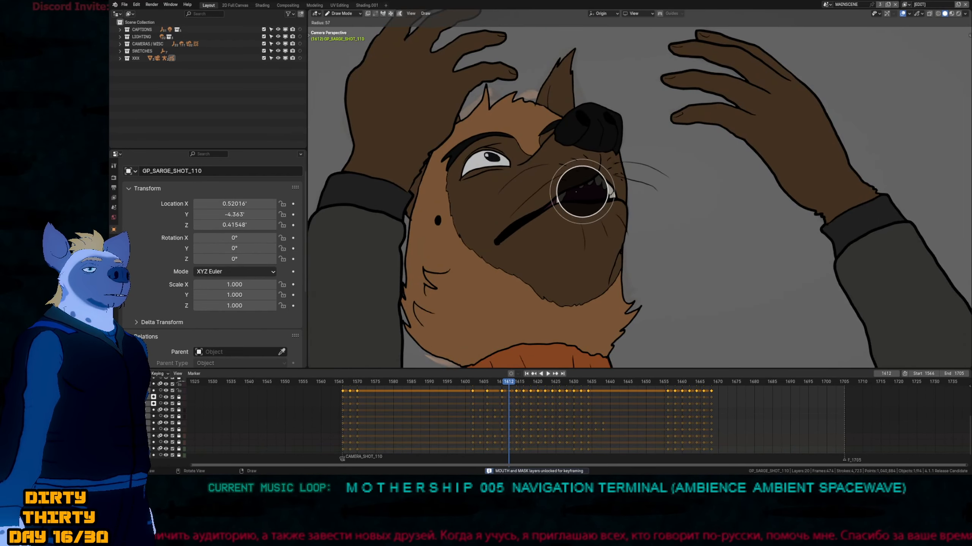
{"action": "key", "text": "Left"}
{"action": "key", "text": "Left"}
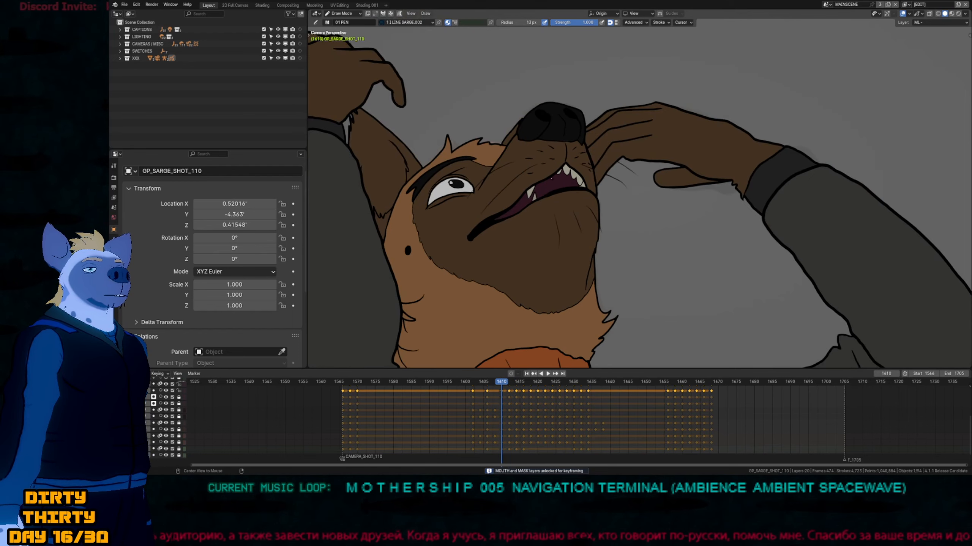
{"action": "key", "text": "Left"}
{"action": "key", "text": "Left"}
{"action": "key", "text": "Right"}
{"action": "key", "text": "Right"}
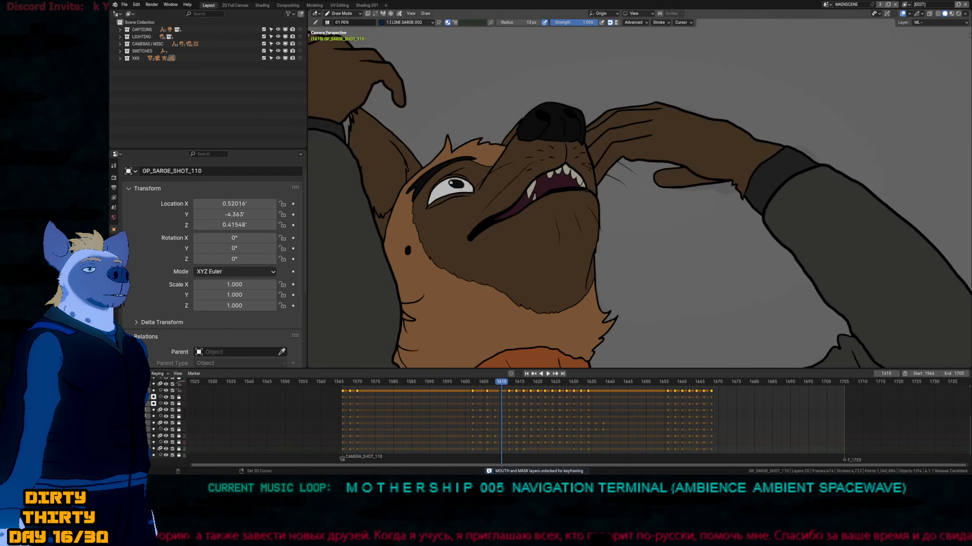
{"action": "key", "text": "Right"}
{"action": "key", "text": "Right"}
{"action": "key", "text": "Left"}
{"action": "key", "text": "Left"}
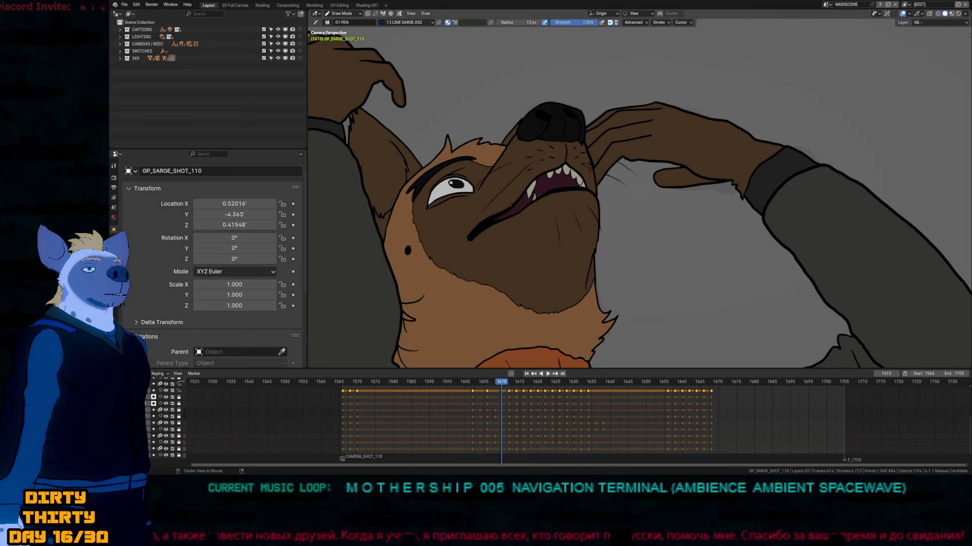
{"action": "key", "text": "Right"}
{"action": "key", "text": "Right"}
{"action": "key", "text": "Left"}
{"action": "key", "text": "Left"}
{"action": "key", "text": "Right"}
{"action": "key", "text": "Right"}
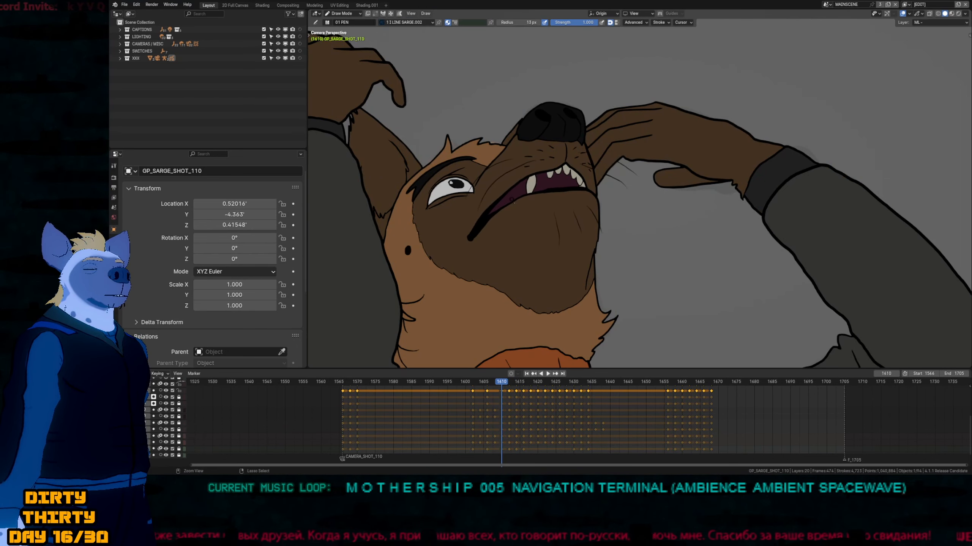
{"action": "key", "text": "Left"}
{"action": "key", "text": "Left"}
{"action": "key", "text": "Left"}
{"action": "key", "text": "Left"}
{"action": "key", "text": "Right"}
{"action": "key", "text": "Right"}
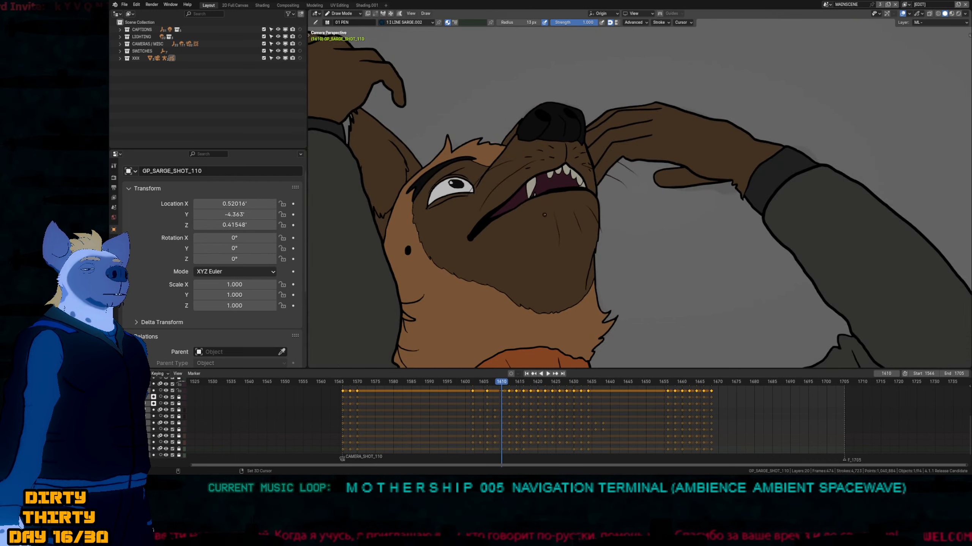
Replace the upper teeth at frame 1610 with a copy of the full row from frame 1606.
{"action": "key", "text": "Down"}
{"action": "key", "text": "Tab"}
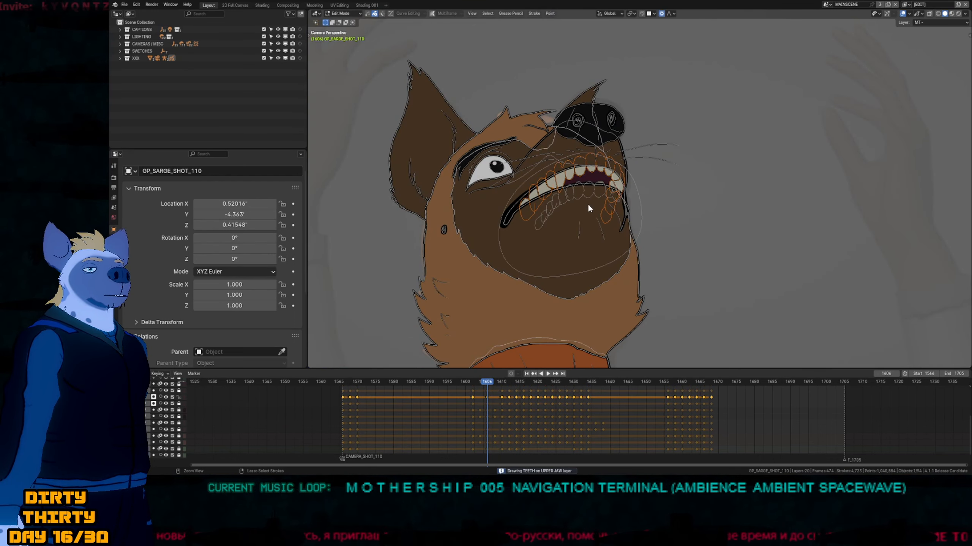
{"action": "key", "text": "Up"}
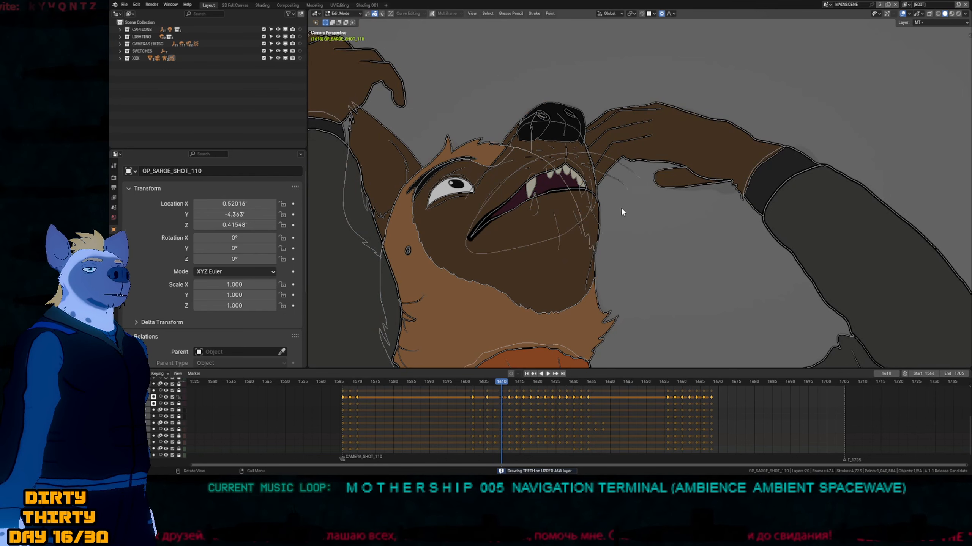
{"action": "key", "text": "ctrl+z"}
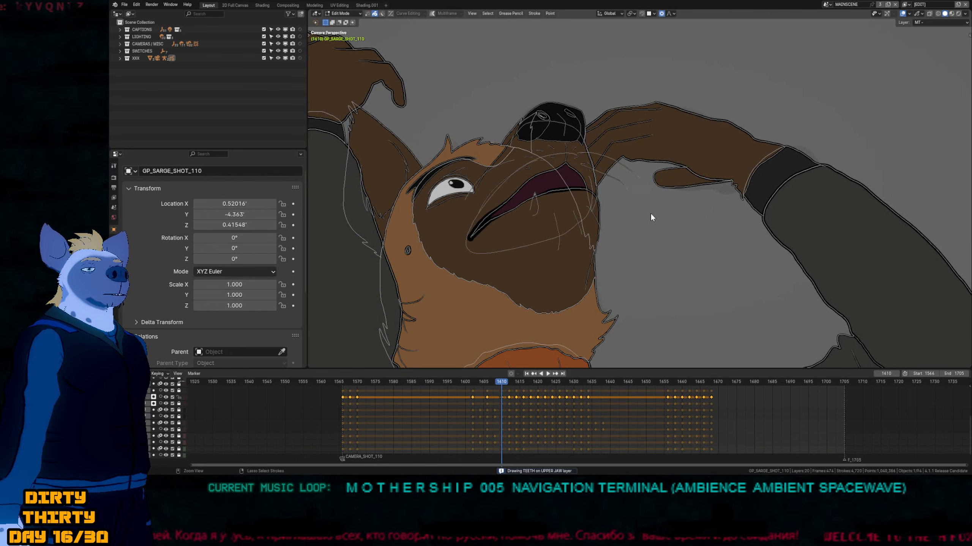
{"action": "key", "text": "ctrl+v"}
Move and rotate the pasted upper teeth so they follow the upper lip line at frame 1610.
{"action": "key", "text": "g"}
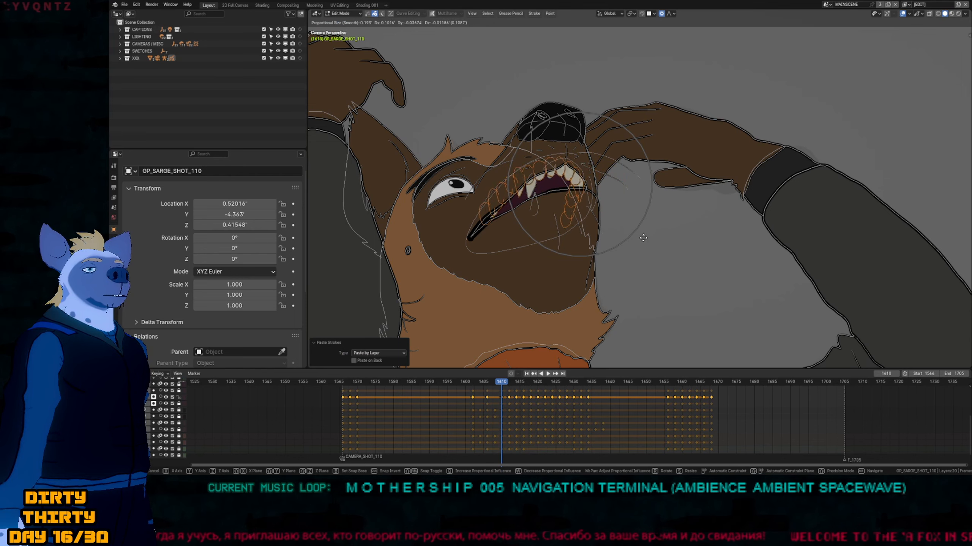
{"action": "left_click", "coordinate": [647, 236]}
{"action": "key", "text": "r"}
{"action": "left_click", "coordinate": [667, 220]}
{"action": "key", "text": "g"}
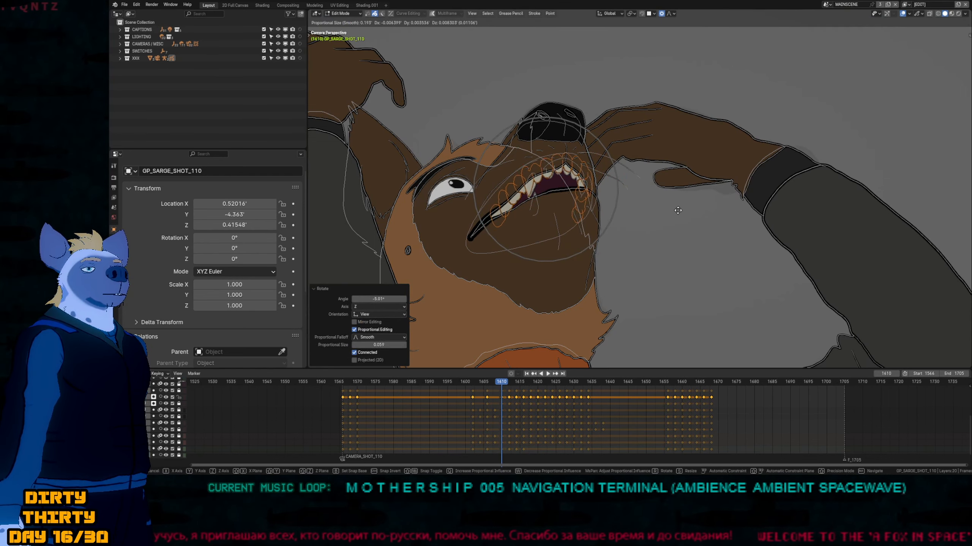
{"action": "left_click", "coordinate": [677, 212]}
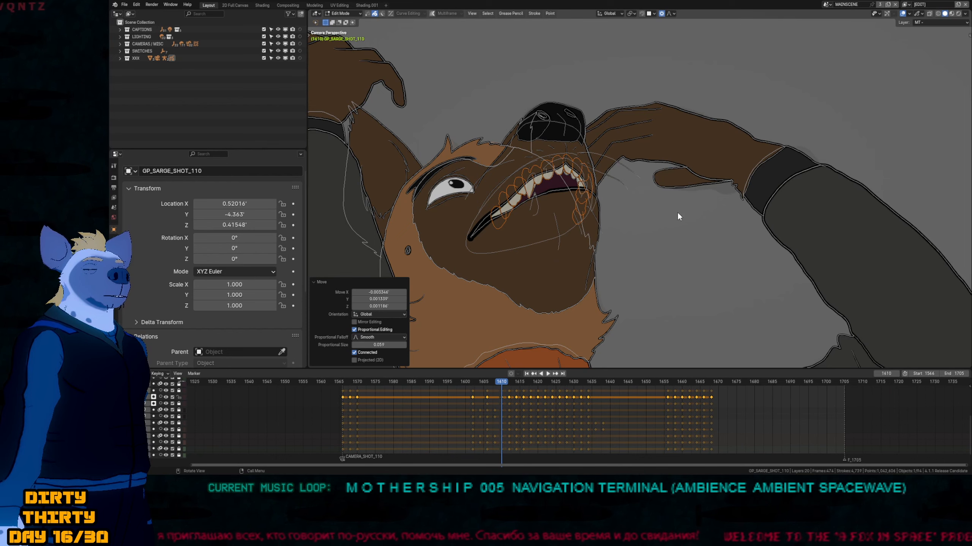
Delete the surplus pasted teeth strokes at frame 1610 and return to Draw Mode.
{"action": "left_click", "coordinate": [677, 217]}
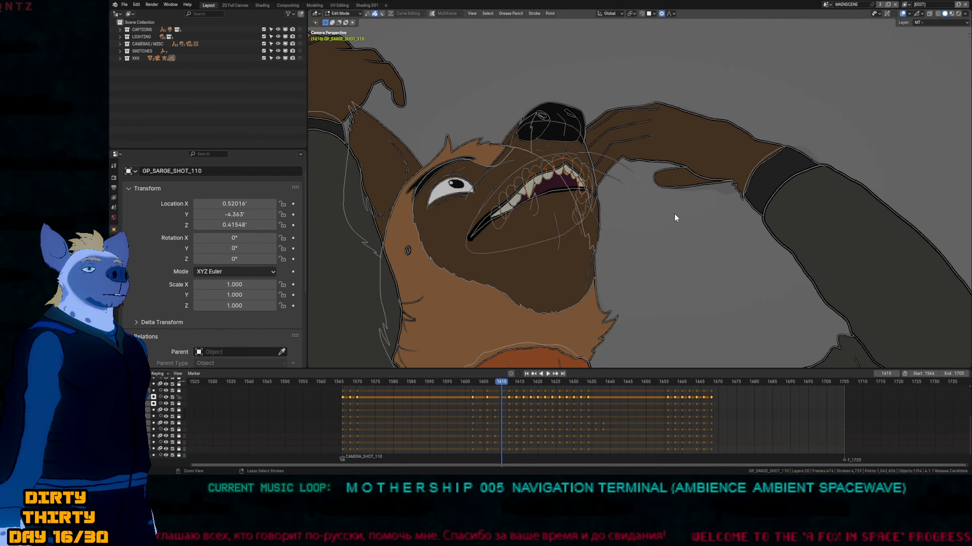
{"action": "key", "text": "x"}
{"action": "left_click", "coordinate": [671, 214]}
{"action": "key", "text": "Tab"}
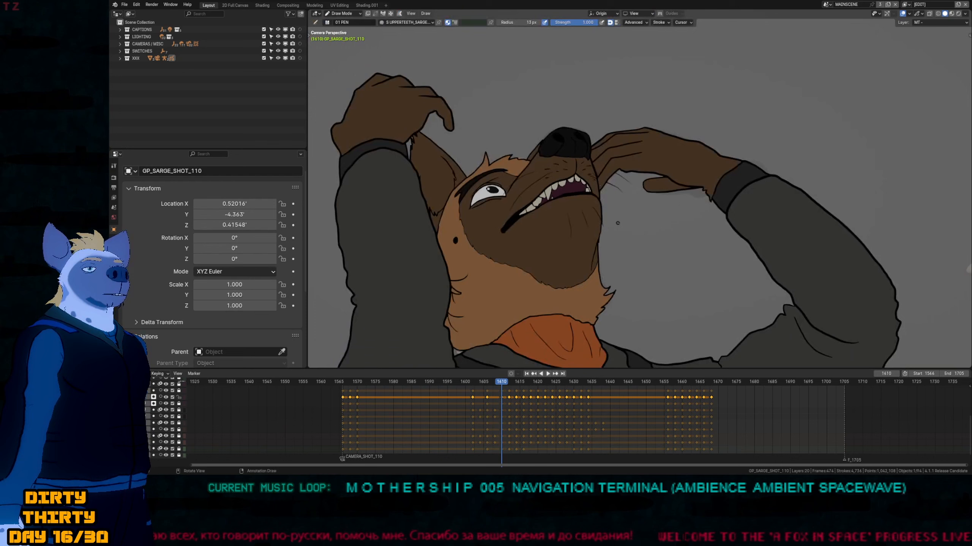
Flip through the drawings between frames 1610 and 1620 to examine how the mouth and new teeth animate.
{"action": "key", "text": "Right"}
{"action": "key", "text": "Right"}
{"action": "key", "text": "Right"}
{"action": "key", "text": "Right"}
{"action": "key", "text": "Right"}
{"action": "key", "text": "Right"}
{"action": "key", "text": "Right"}
{"action": "key", "text": "Right"}
{"action": "key", "text": "Right"}
{"action": "key", "text": "Right"}
{"action": "key", "text": "Right"}
{"action": "key", "text": "Right"}
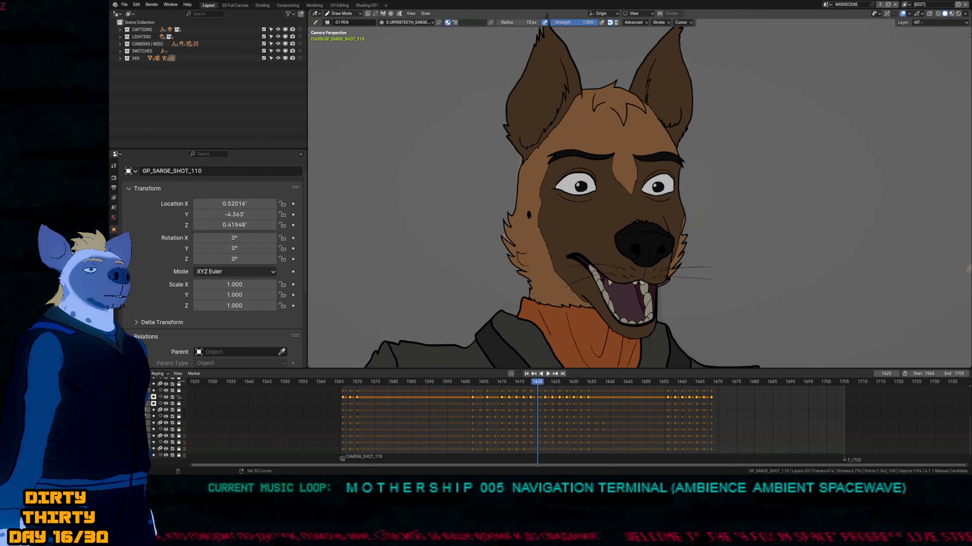
{"action": "key", "text": "Left"}
{"action": "key", "text": "Left"}
{"action": "key", "text": "Left"}
{"action": "key", "text": "Left"}
{"action": "key", "text": "Left"}
{"action": "key", "text": "Left"}
{"action": "key", "text": "Left"}
{"action": "key", "text": "Left"}
{"action": "key", "text": "Left"}
{"action": "key", "text": "Left"}
{"action": "key", "text": "Left"}
{"action": "key", "text": "Left"}
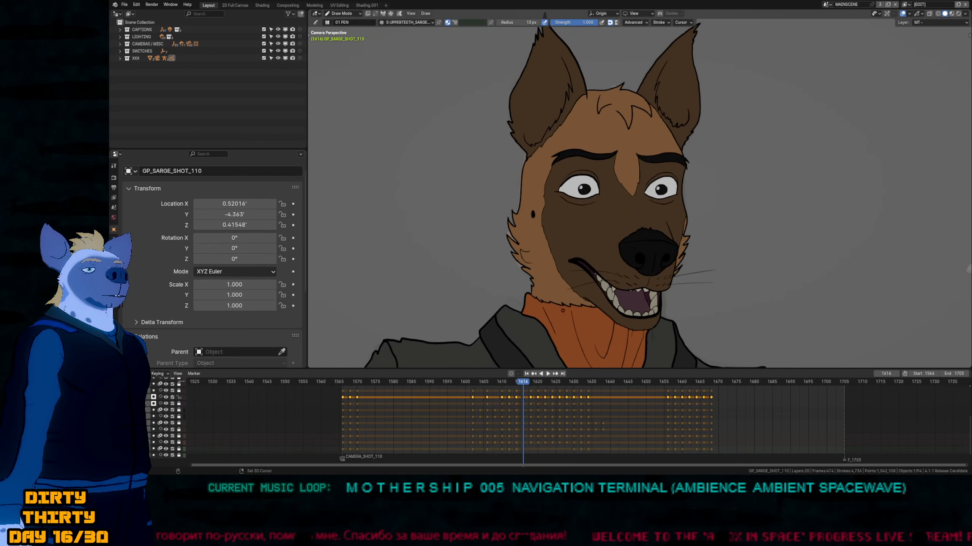
Step through the frames from 1616 to 1634 to examine how the head and mouth animate.
{"action": "key", "text": "Right"}
{"action": "key", "text": "Right"}
{"action": "key", "text": "Right"}
{"action": "key", "text": "Right"}
{"action": "key", "text": "Right"}
{"action": "key", "text": "Right"}
{"action": "key", "text": "Right"}
{"action": "key", "text": "Right"}
{"action": "key", "text": "Right"}
{"action": "key", "text": "Right"}
{"action": "key", "text": "Right"}
{"action": "key", "text": "Right"}
{"action": "key", "text": "Right"}
{"action": "key", "text": "Right"}
{"action": "key", "text": "Right"}
{"action": "key", "text": "Right"}
{"action": "key", "text": "Right"}
{"action": "key", "text": "Right"}
{"action": "key", "text": "Right"}
{"action": "key", "text": "Right"}
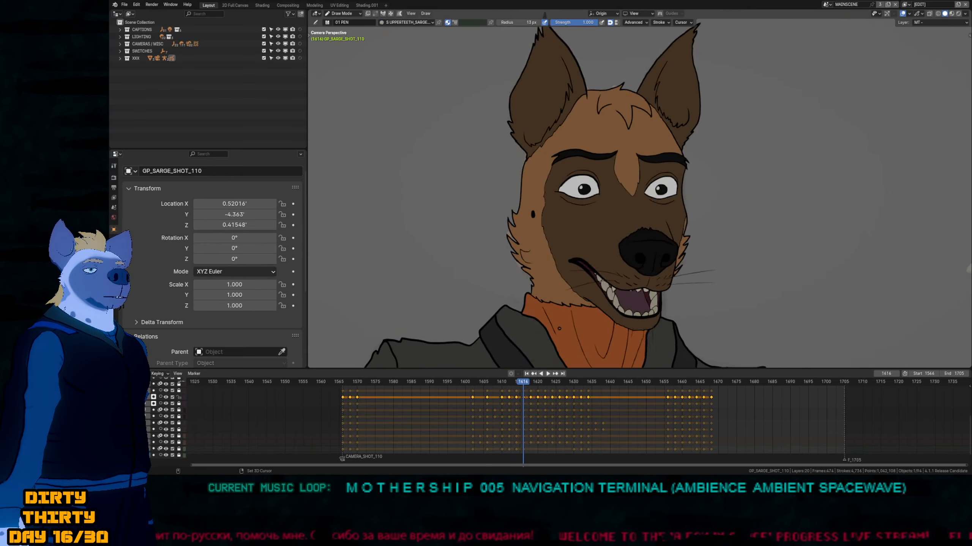
{"action": "key", "text": "Right"}
{"action": "key", "text": "Right"}
{"action": "key", "text": "Right"}
{"action": "key", "text": "Right"}
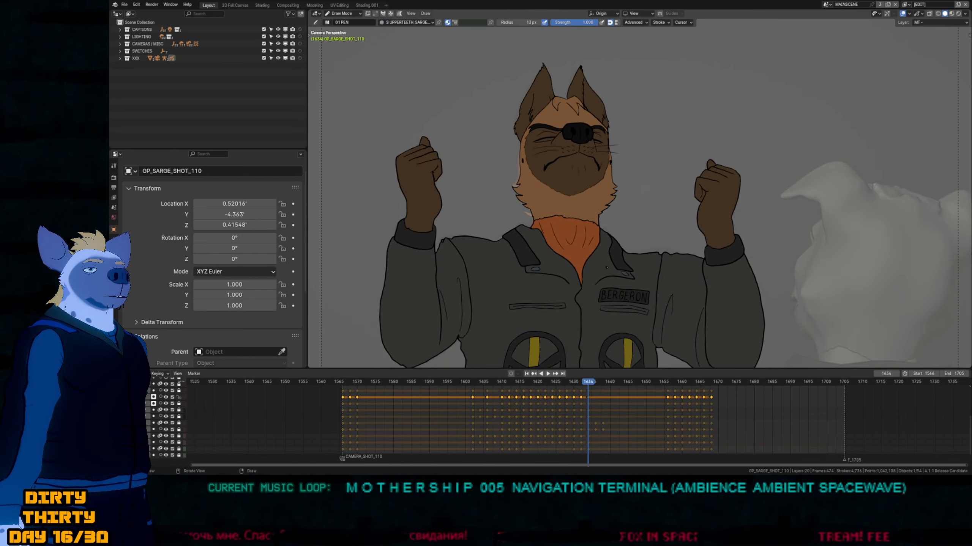
Play the animation from frame 1602 to review the reworked head drawings in motion.
{"action": "left_click", "coordinate": [473, 382]}
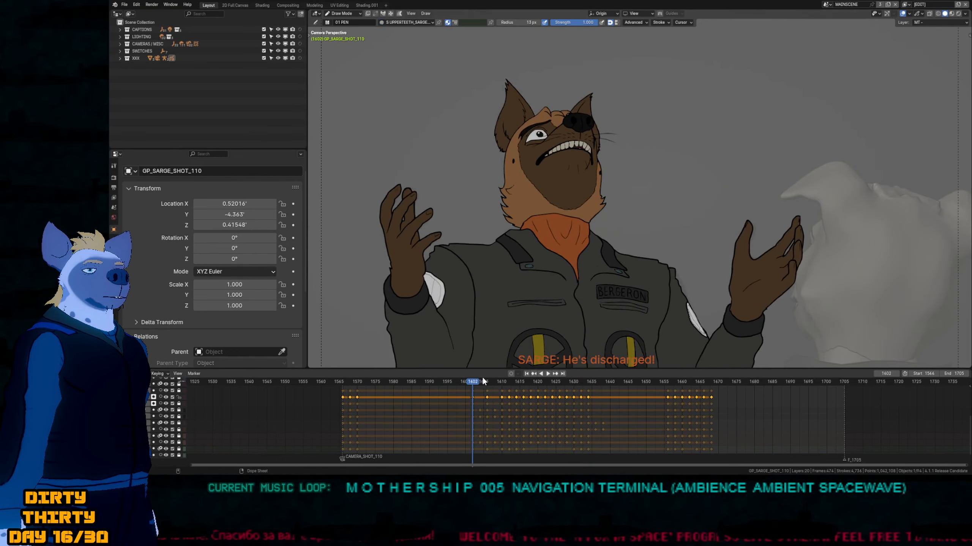
{"action": "key", "text": "space"}
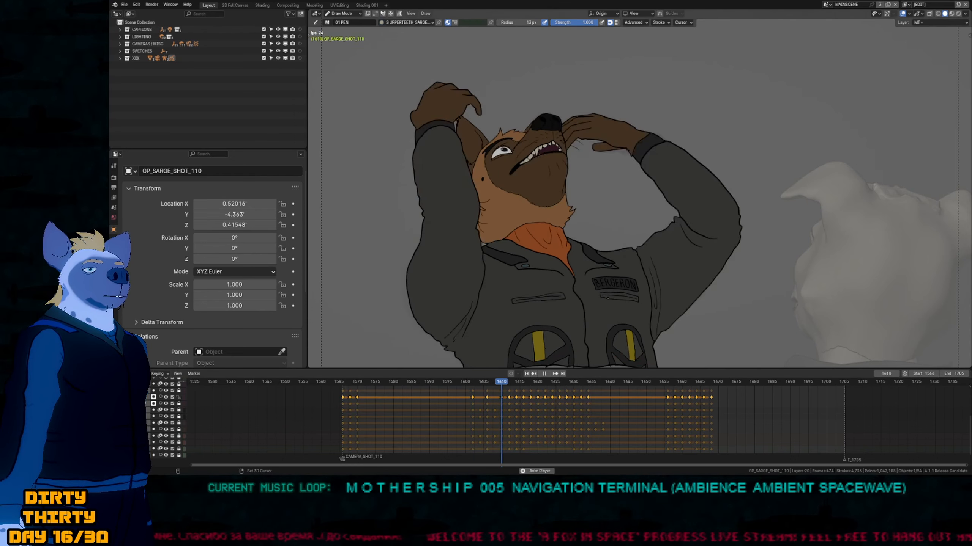
{"action": "key", "text": "Escape"}
{"action": "key", "text": "space"}
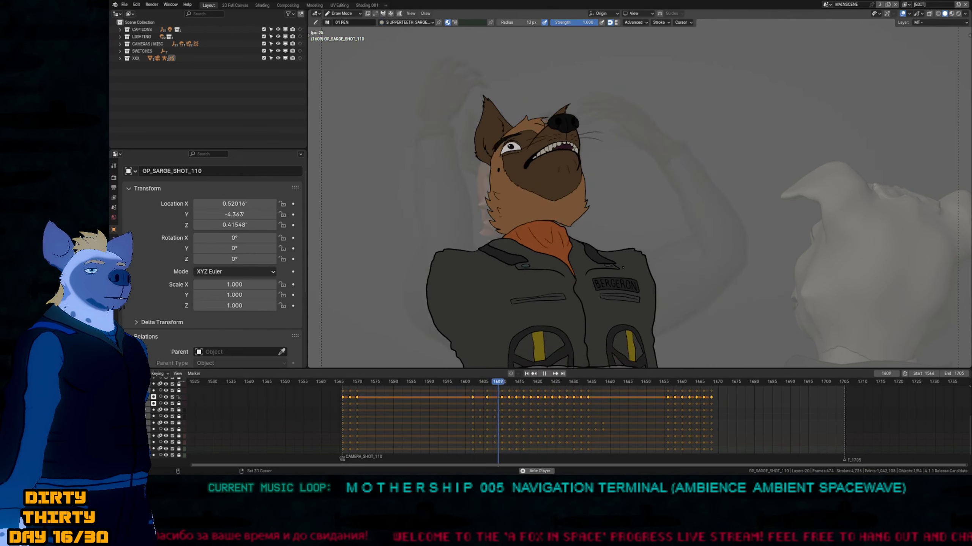
{"action": "key", "text": "space"}
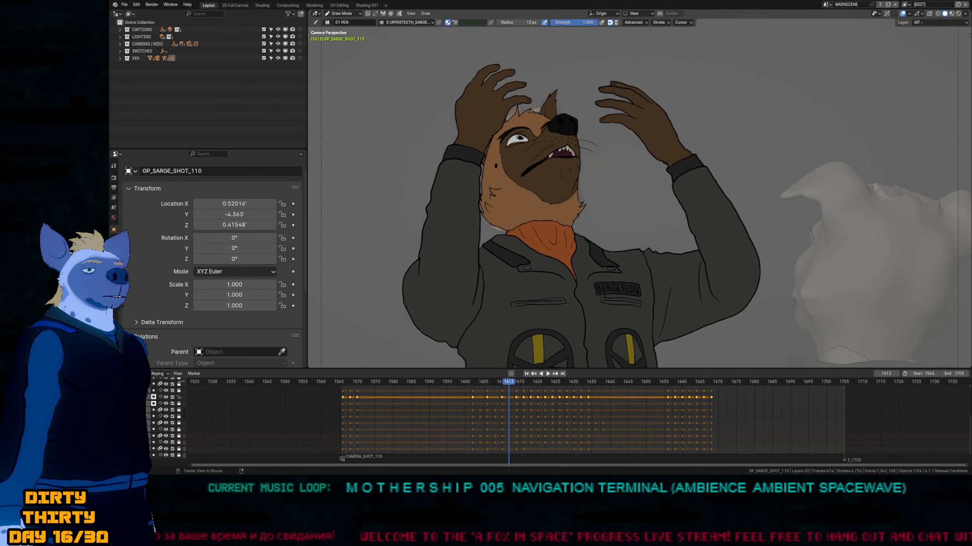
{"action": "key", "text": "Escape"}
Switch editing to the body layers and flip through the drawings from frame 1602 to about 1620 to examine the torso.
{"action": "middle_click_drag", "start_coordinate": [593, 323], "coordinate": [584, 186], "text": "shift"}
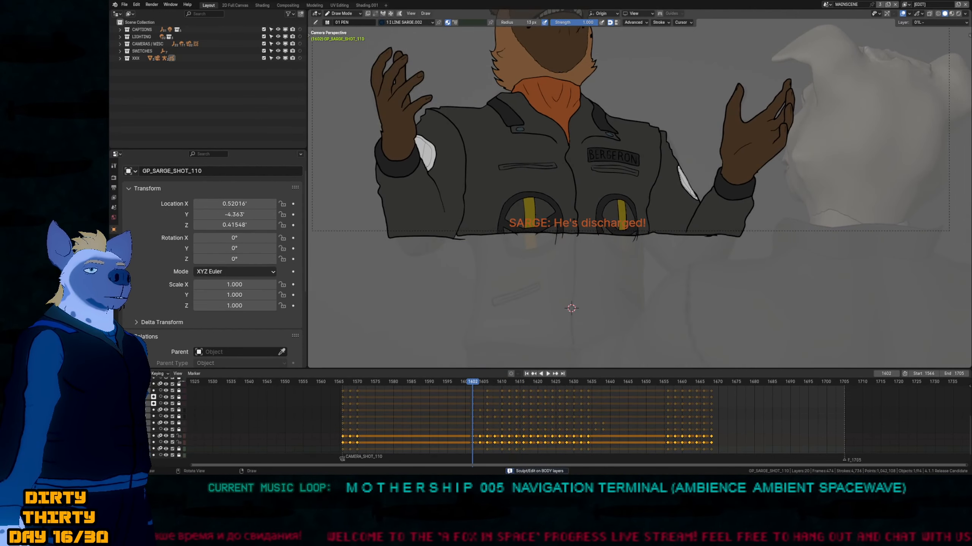
{"action": "key", "text": "Down"}
{"action": "key", "text": "Up"}
{"action": "key", "text": "Up"}
{"action": "key", "text": "f"}
{"action": "left_click", "coordinate": [677, 281]}
{"action": "left_click_drag", "start_coordinate": [564, 268], "coordinate": [563, 276]}
{"action": "key", "text": "Up"}
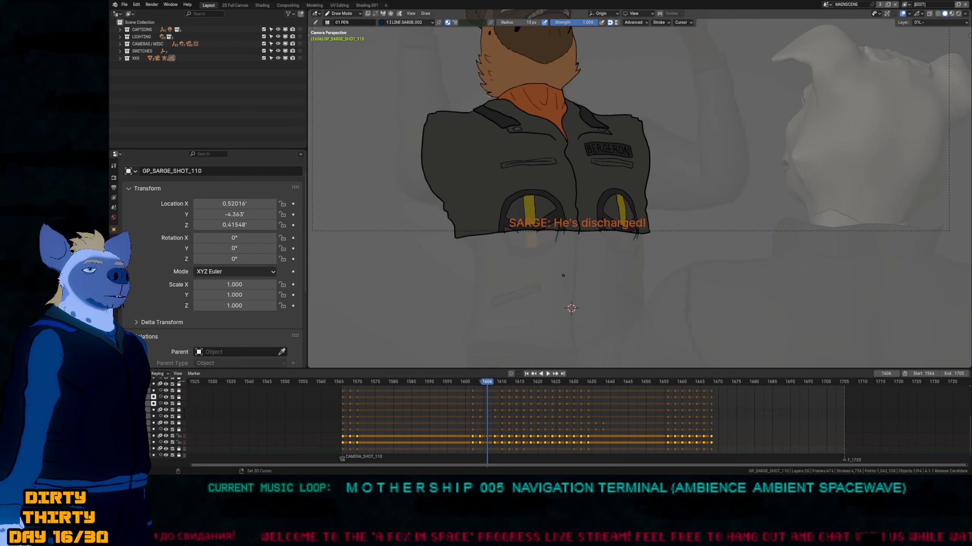
{"action": "key", "text": "Up"}
{"action": "key", "text": "Up"}
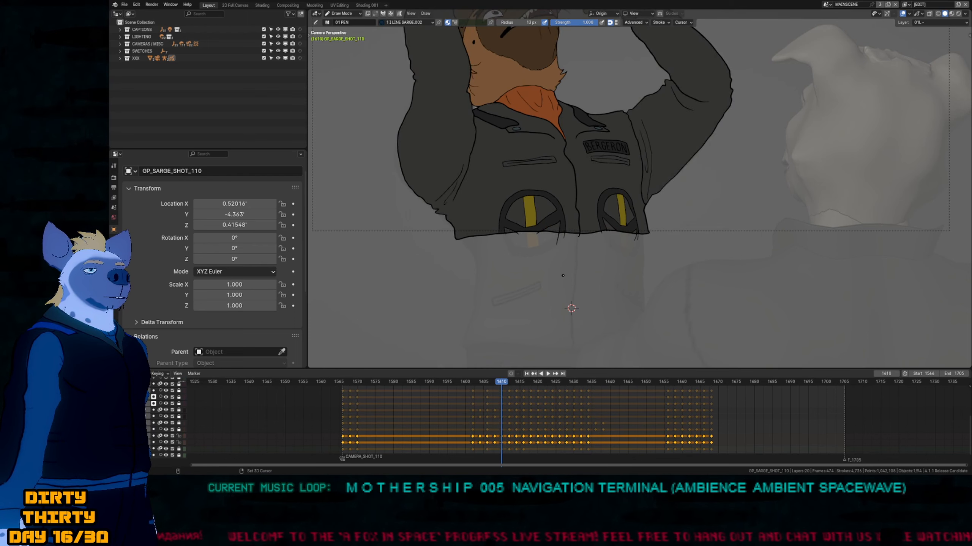
{"action": "key", "text": "Up"}
{"action": "key", "text": "Up"}
{"action": "key", "text": "Up"}
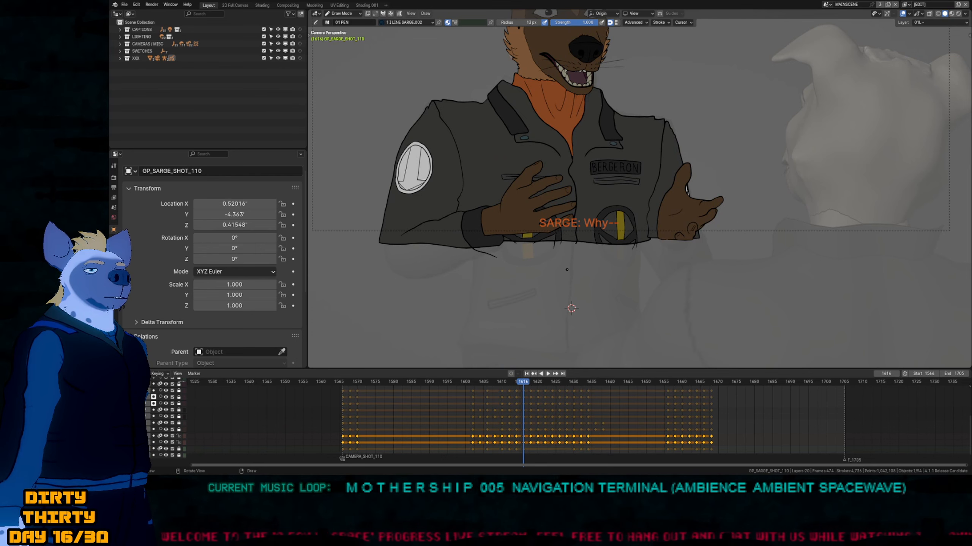
{"action": "key", "text": "Up"}
{"action": "key", "text": "Down"}
{"action": "key", "text": "Down"}
{"action": "key", "text": "Down"}
{"action": "key", "text": "Up"}
{"action": "key", "text": "Up"}
{"action": "key", "text": "Up"}
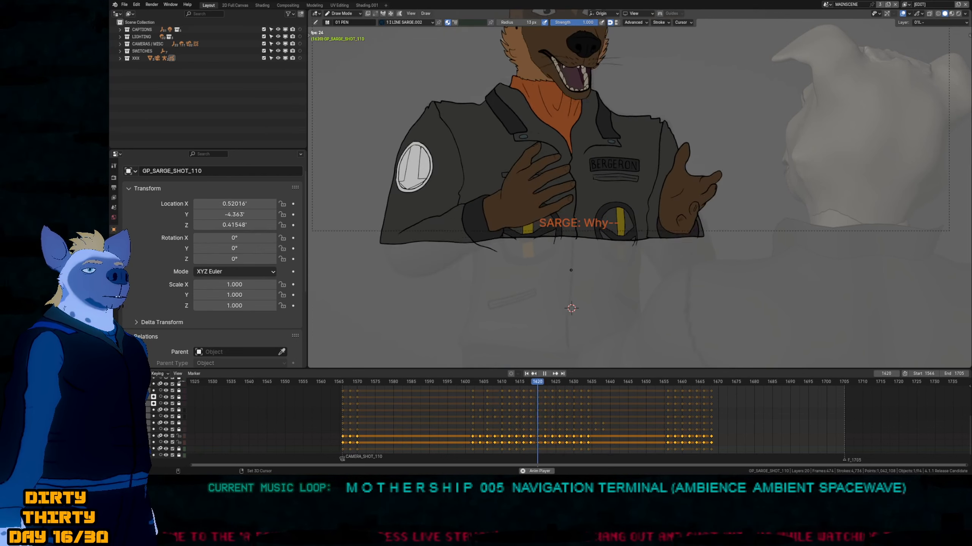
Flip through the remaining body drawings and play the shot in the full camera framing to review the body movement.
{"action": "key", "text": "Up"}
{"action": "key", "text": "Up"}
{"action": "key", "text": "Up"}
{"action": "key", "text": "Up"}
{"action": "key", "text": "Up"}
{"action": "key", "text": "Up"}
{"action": "key", "text": "Up"}
{"action": "key", "text": "Up"}
{"action": "key", "text": "ctrl+shift+space"}
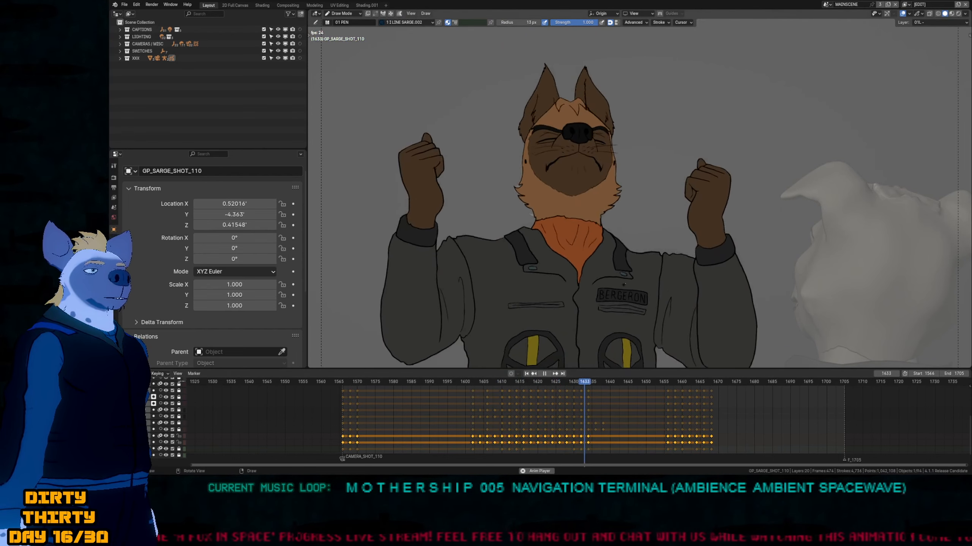
{"action": "key", "text": "space"}
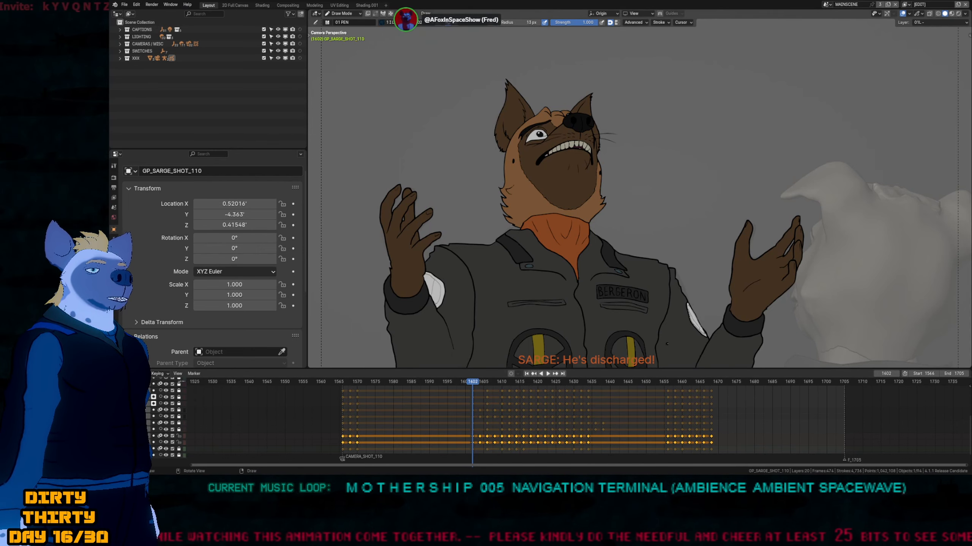
Compare the drawings from frame 1602 to 1608, go back to frame 1568, and play the shot from there.
{"action": "key", "text": "Down"}
{"action": "key", "text": "Up"}
{"action": "key", "text": "Up"}
{"action": "key", "text": "Up"}
{"action": "key", "text": "Up"}
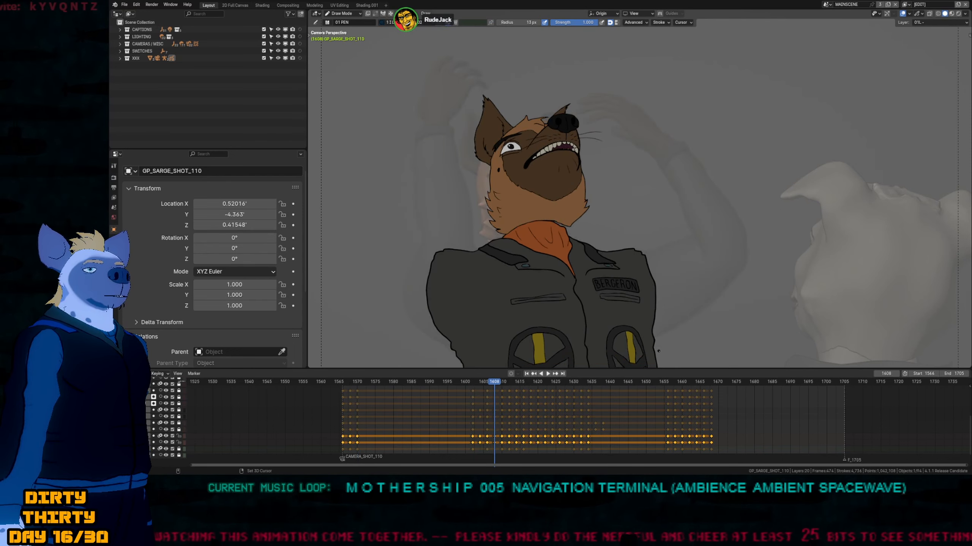
{"action": "key", "text": "Down"}
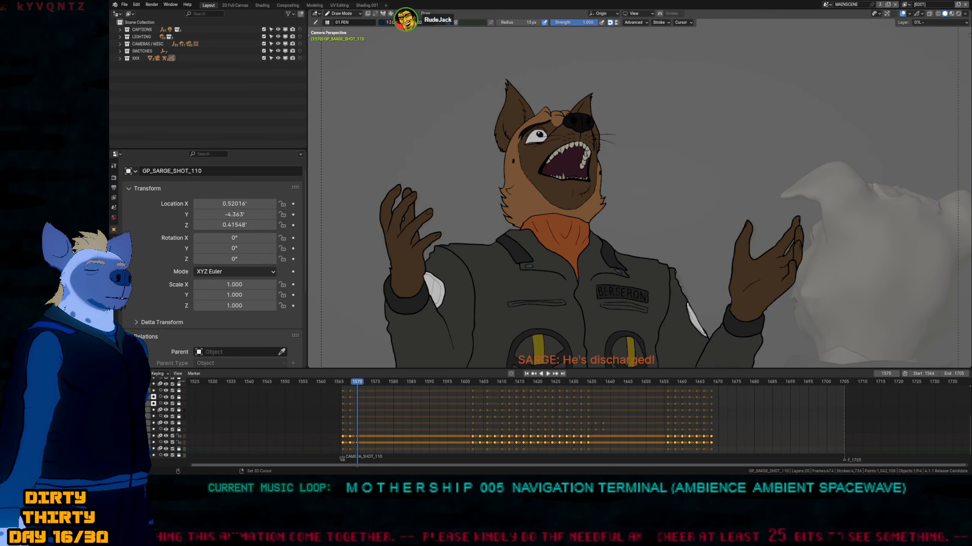
{"action": "key", "text": "Down"}
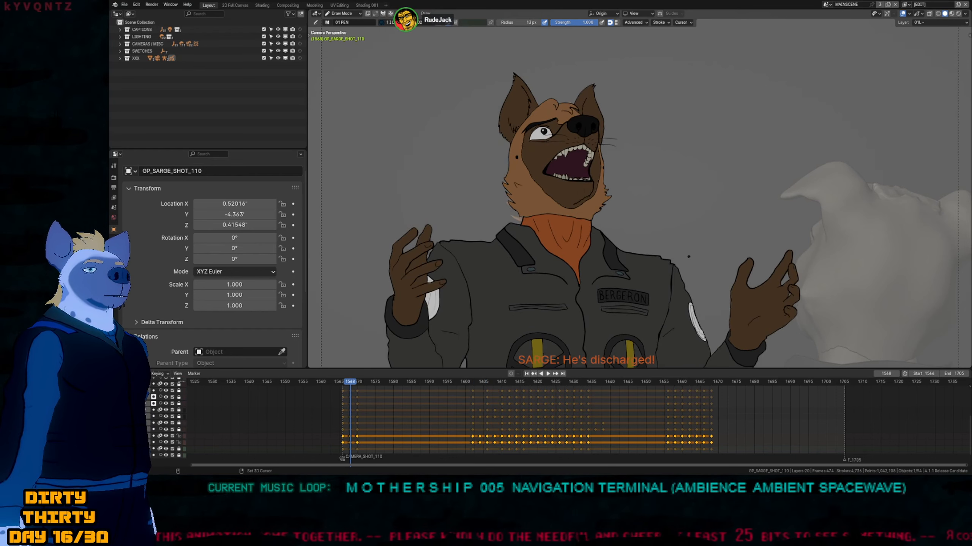
{"action": "key", "text": "space"}
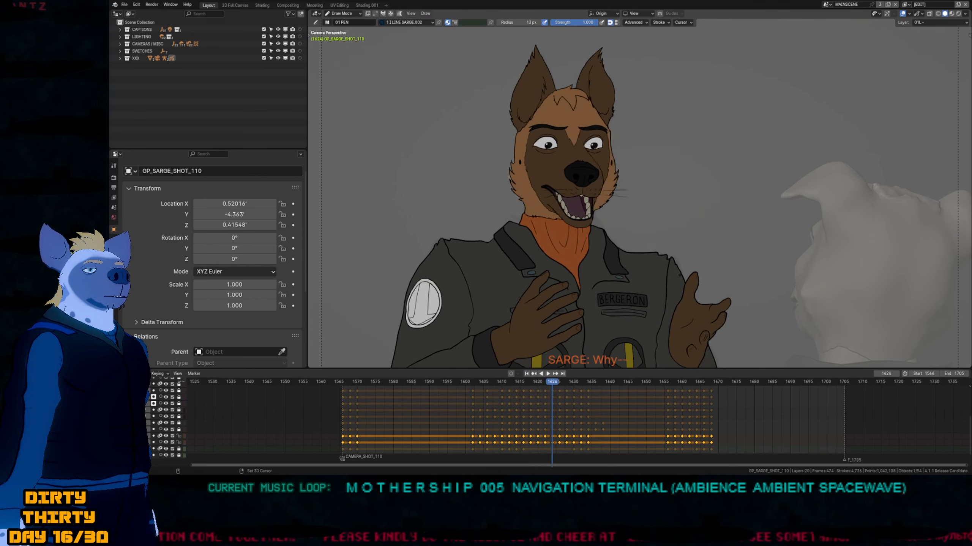
Flip back and forth through the drawings up to frame 1634 to examine the transition into the raised-fists pose.
{"action": "key", "text": "Up"}
{"action": "key", "text": "Up"}
{"action": "key", "text": "Up"}
{"action": "key", "text": "Up"}
{"action": "key", "text": "Down"}
{"action": "key", "text": "Down"}
{"action": "key", "text": "Down"}
{"action": "key", "text": "Down"}
{"action": "key", "text": "Down"}
{"action": "key", "text": "Down"}
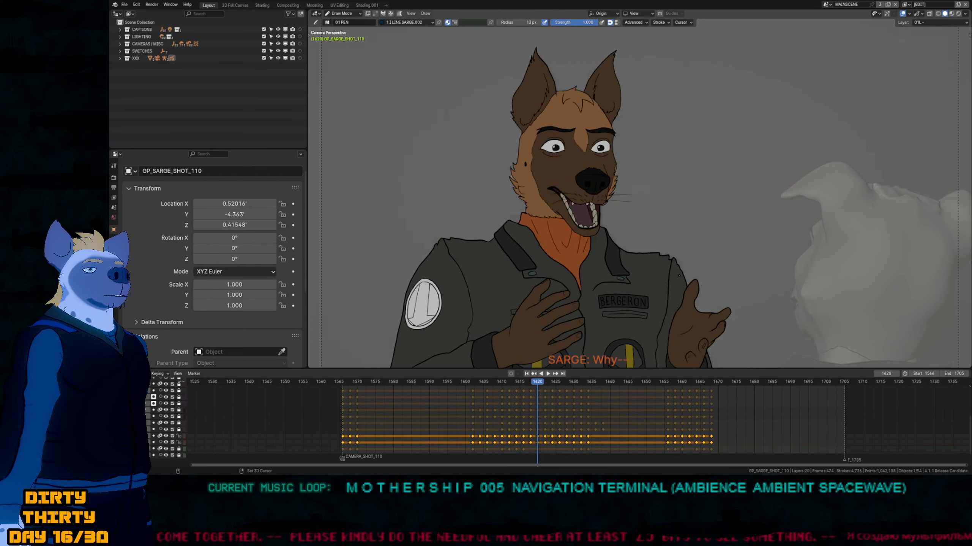
{"action": "key", "text": "Down"}
{"action": "key", "text": "Down"}
{"action": "key", "text": "Down"}
{"action": "key", "text": "Down"}
{"action": "key", "text": "Down"}
{"action": "key", "text": "Down"}
{"action": "key", "text": "Down"}
{"action": "key", "text": "Down"}
{"action": "key", "text": "Down"}
{"action": "key", "text": "Up"}
{"action": "key", "text": "Up"}
{"action": "key", "text": "Up"}
{"action": "key", "text": "Up"}
{"action": "key", "text": "Up"}
{"action": "key", "text": "Up"}
{"action": "key", "text": "Up"}
{"action": "key", "text": "Up"}
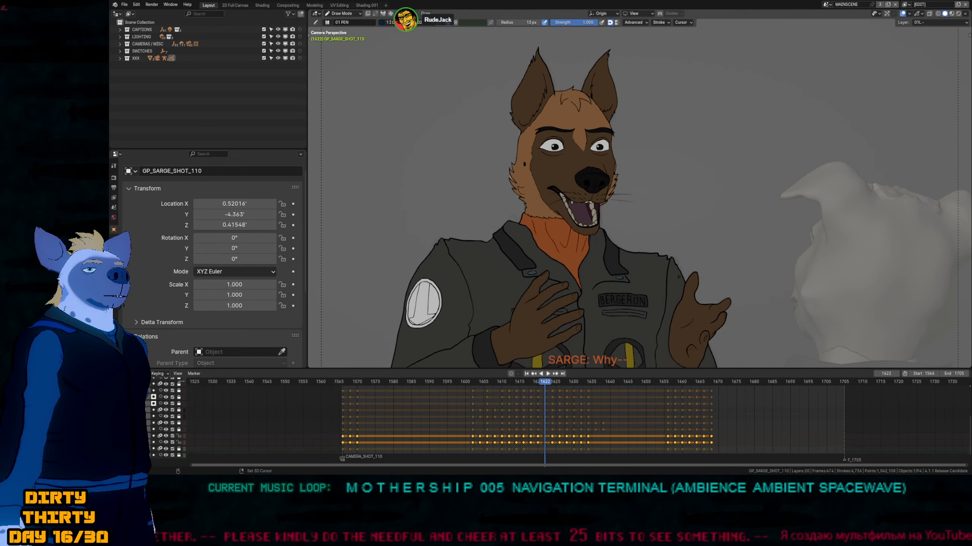
{"action": "key", "text": "Up"}
{"action": "key", "text": "Up"}
{"action": "key", "text": "Up"}
{"action": "key", "text": "Up"}
{"action": "key", "text": "Up"}
{"action": "key", "text": "Up"}
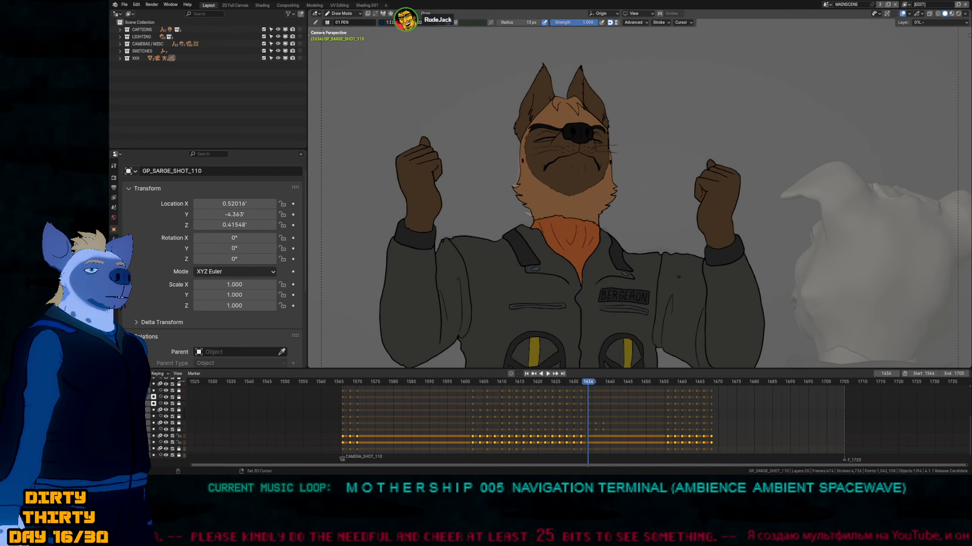
Flip back to frame 1612 and forward through the drawings to frame 1668 to examine the rest of the shot.
{"action": "key", "text": "Down"}
{"action": "key", "text": "Down"}
{"action": "key", "text": "Down"}
{"action": "key", "text": "Down"}
{"action": "key", "text": "Down"}
{"action": "key", "text": "Down"}
{"action": "key", "text": "Down"}
{"action": "key", "text": "Down"}
{"action": "key", "text": "Down"}
{"action": "key", "text": "Down"}
{"action": "key", "text": "Down"}
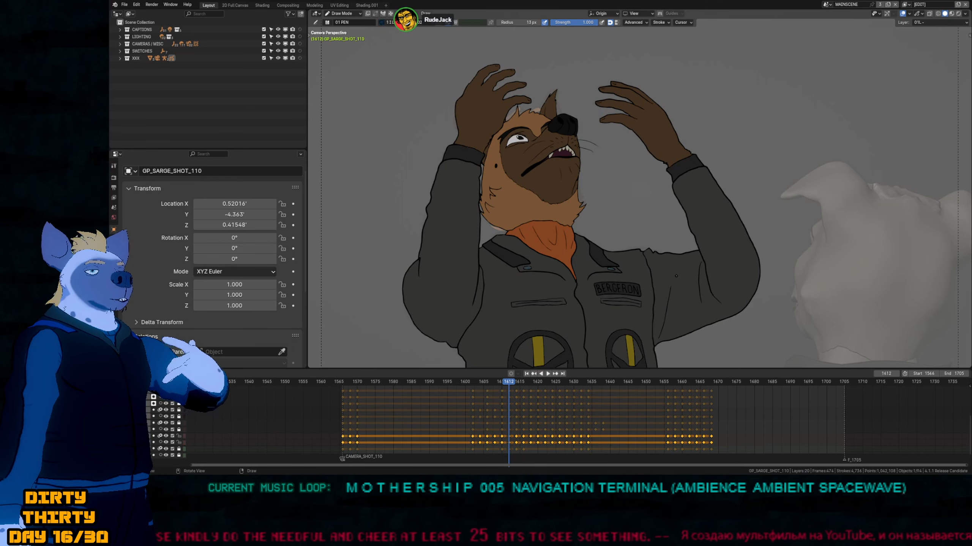
{"action": "key", "text": "Up"}
{"action": "key", "text": "Up"}
{"action": "key", "text": "Up"}
{"action": "key", "text": "Up"}
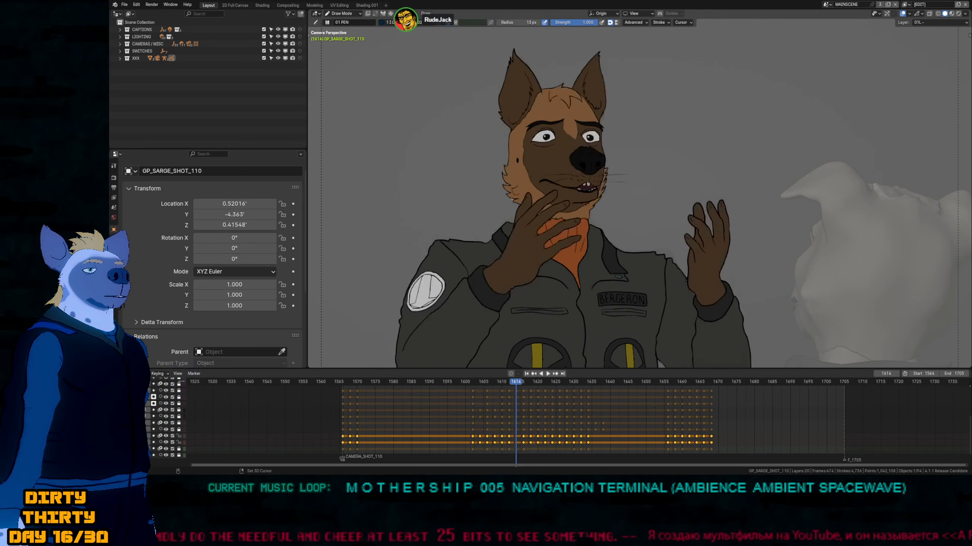
{"action": "key", "text": "Up"}
{"action": "key", "text": "Up"}
{"action": "key", "text": "Up"}
{"action": "key", "text": "Up"}
{"action": "key", "text": "Up"}
{"action": "key", "text": "Up"}
{"action": "key", "text": "Up"}
{"action": "key", "text": "Up"}
{"action": "key", "text": "Up"}
{"action": "key", "text": "Up"}
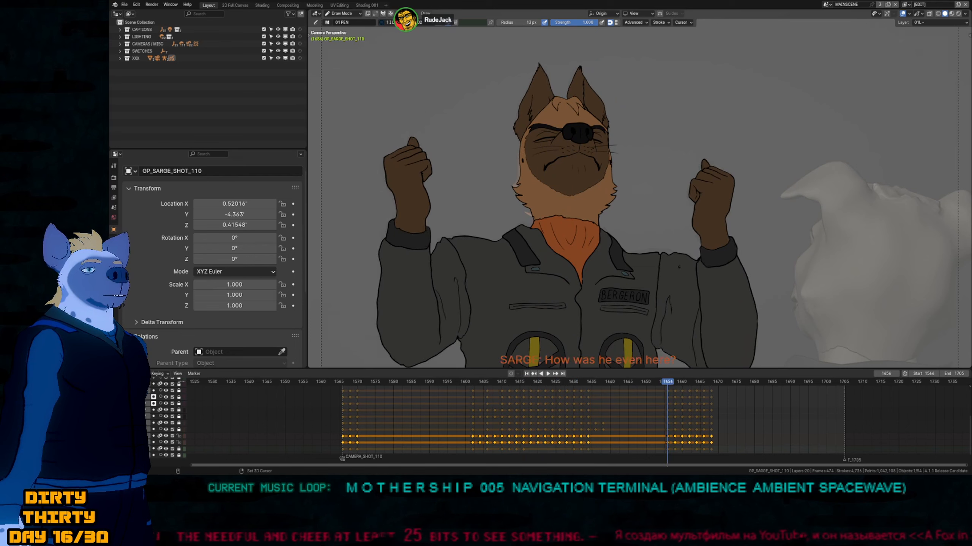
{"action": "key", "text": "Up"}
{"action": "key", "text": "Up"}
{"action": "key", "text": "Up"}
{"action": "key", "text": "Up"}
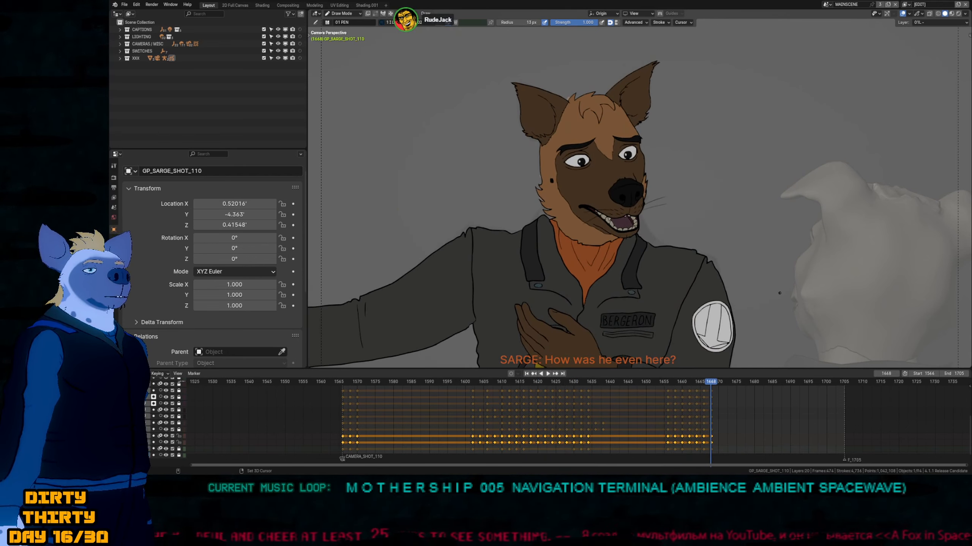
Flip backward through the drawings from frame 1668 to 1570 to review the whole sequence in reverse.
{"action": "key", "text": "Down"}
{"action": "key", "text": "Down"}
{"action": "key", "text": "Down"}
{"action": "key", "text": "Down"}
{"action": "key", "text": "Down"}
{"action": "key", "text": "Down"}
{"action": "key", "text": "Down"}
{"action": "key", "text": "Down"}
{"action": "key", "text": "Down"}
{"action": "key", "text": "Down"}
{"action": "key", "text": "Down"}
{"action": "key", "text": "Down"}
{"action": "key", "text": "Down"}
{"action": "key", "text": "Down"}
{"action": "key", "text": "Down"}
{"action": "key", "text": "Down"}
{"action": "key", "text": "Down"}
{"action": "key", "text": "Down"}
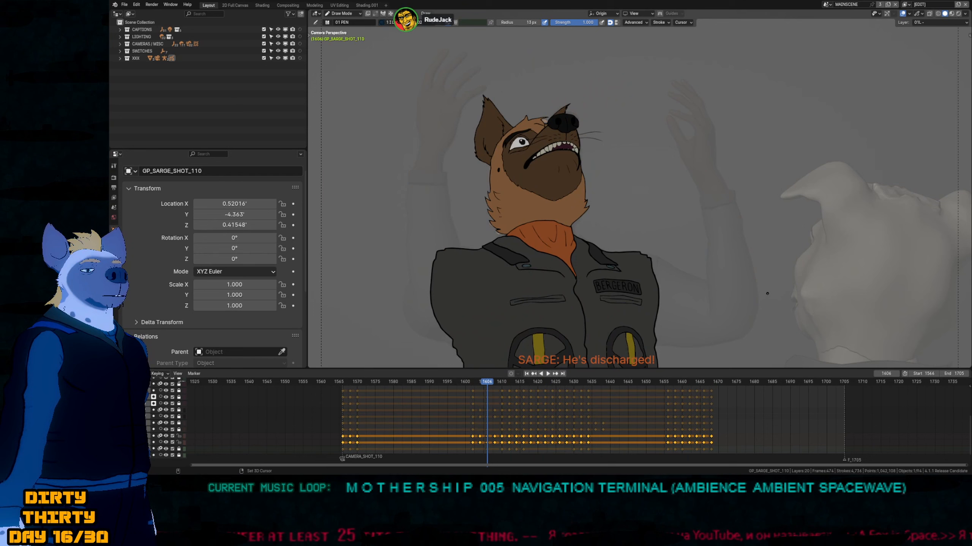
{"action": "key", "text": "Up"}
{"action": "key", "text": "Up"}
{"action": "key", "text": "Down"}
{"action": "key", "text": "Down"}
{"action": "key", "text": "Down"}
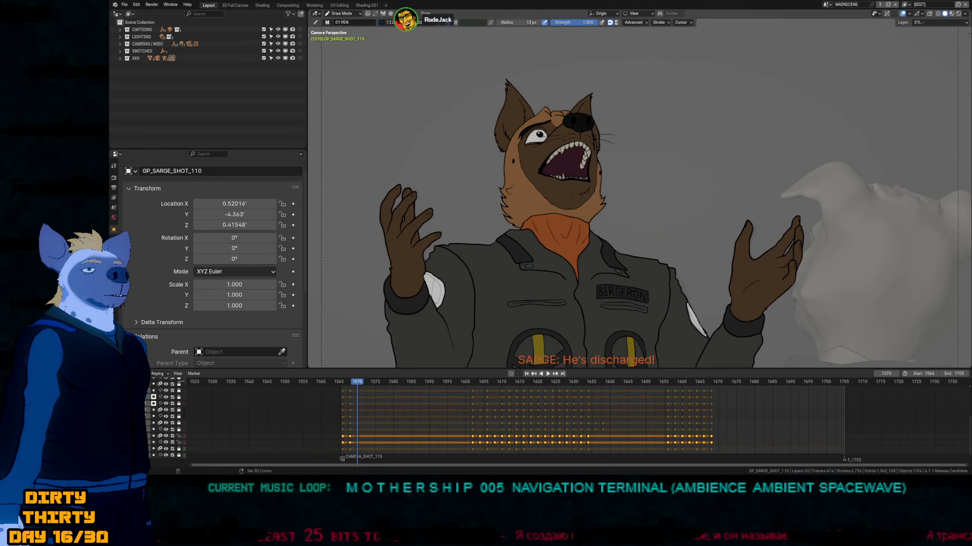
Switch editing to the head layers and go to the drawing at frame 1602.
{"action": "key", "text": "Up"}
{"action": "key", "text": "Up"}
{"action": "key", "text": "alt+2"}
{"action": "key", "text": "Down"}
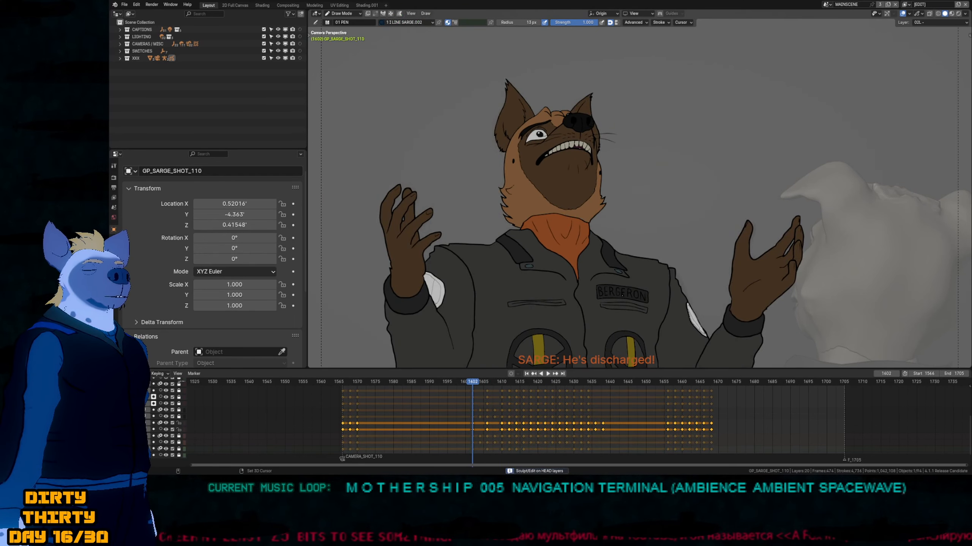
Flip between the drawings around frames 1602 and 1606 to examine the head's change of pose.
{"action": "key", "text": "Up"}
{"action": "key", "text": "Up"}
{"action": "key", "text": "Down"}
{"action": "key", "text": "Down"}
{"action": "key", "text": "Right"}
{"action": "key", "text": "Right"}
{"action": "key", "text": "Right"}
{"action": "key", "text": "Right"}
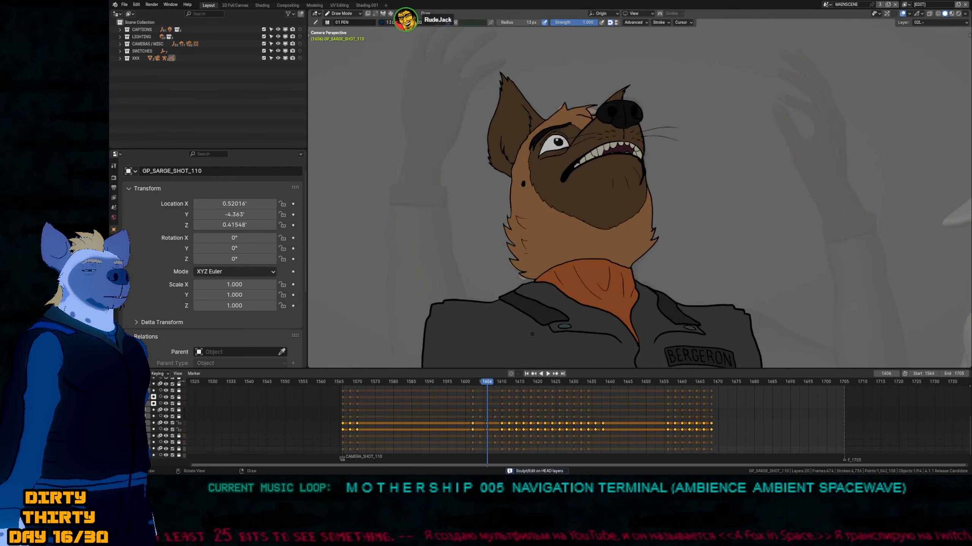
Insert keyframes on all channels at frames 1604 and 1608.
{"action": "left_click", "coordinate": [479, 384]}
{"action": "key", "text": "KP_Multiply"}
{"action": "key", "text": "ctrl+shift+a"}
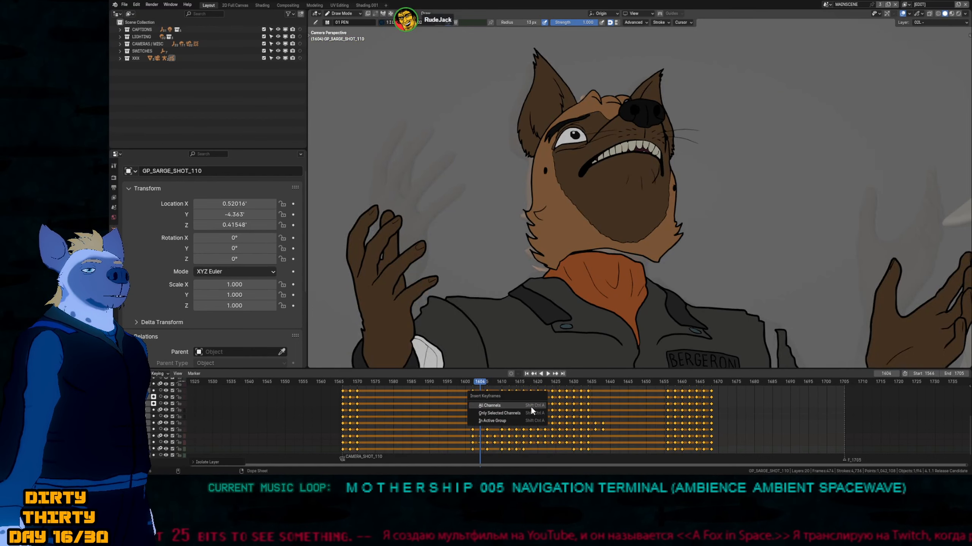
{"action": "left_click", "coordinate": [531, 405]}
{"action": "left_click", "coordinate": [495, 383]}
{"action": "key", "text": "ctrl+shift+a"}
{"action": "left_click", "coordinate": [535, 407]}
Go back to the drawing at frame 1602 and isolate the head's stroke layer for drawing.
{"action": "key", "text": "Left"}
{"action": "key", "text": "Left"}
{"action": "key", "text": "Left"}
{"action": "key", "text": "Left"}
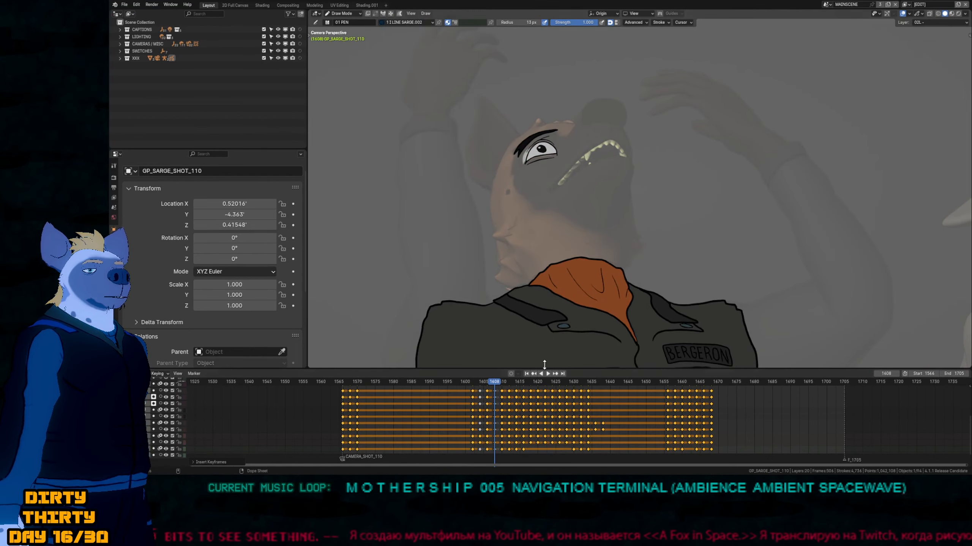
{"action": "key", "text": "Right"}
{"action": "key", "text": "KP_Multiply"}
{"action": "key", "text": "Right"}
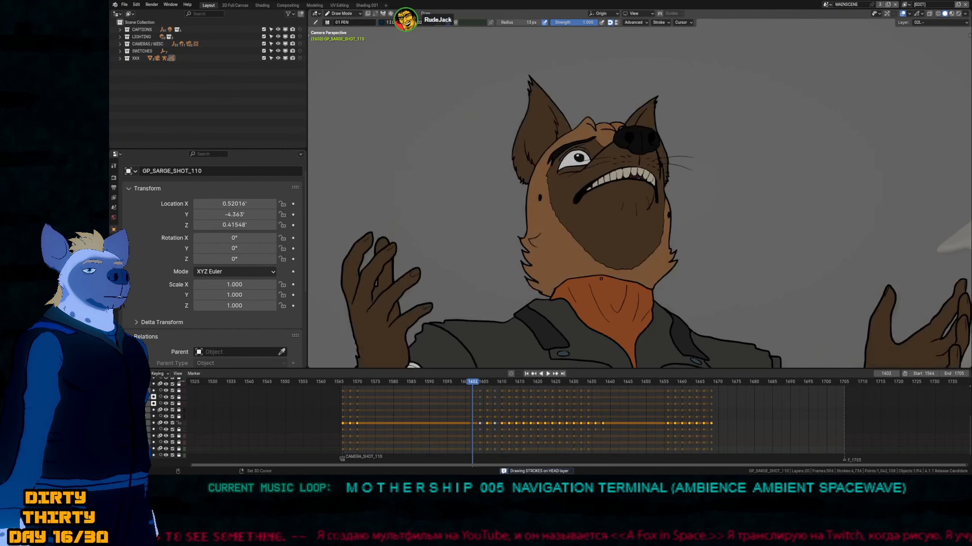
Flip repeatedly between frames 1602 and 1606 to examine how the head should pass through frame 1604.
{"action": "key", "text": "Left"}
{"action": "key", "text": "Right"}
{"action": "key", "text": "Left"}
{"action": "key", "text": "Right"}
{"action": "key", "text": "Right"}
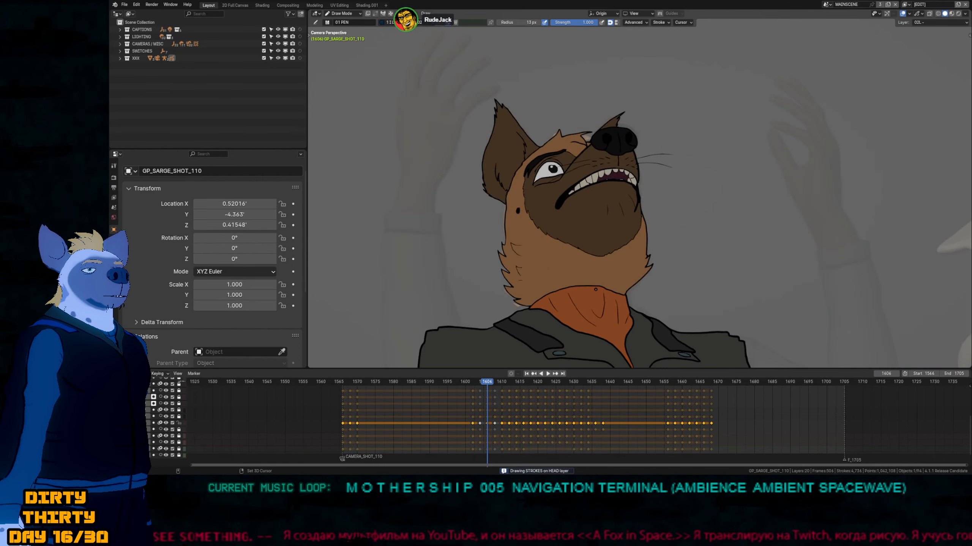
{"action": "key", "text": "Left"}
{"action": "key", "text": "Left"}
{"action": "key", "text": "Right"}
{"action": "key", "text": "Left"}
{"action": "key", "text": "Right"}
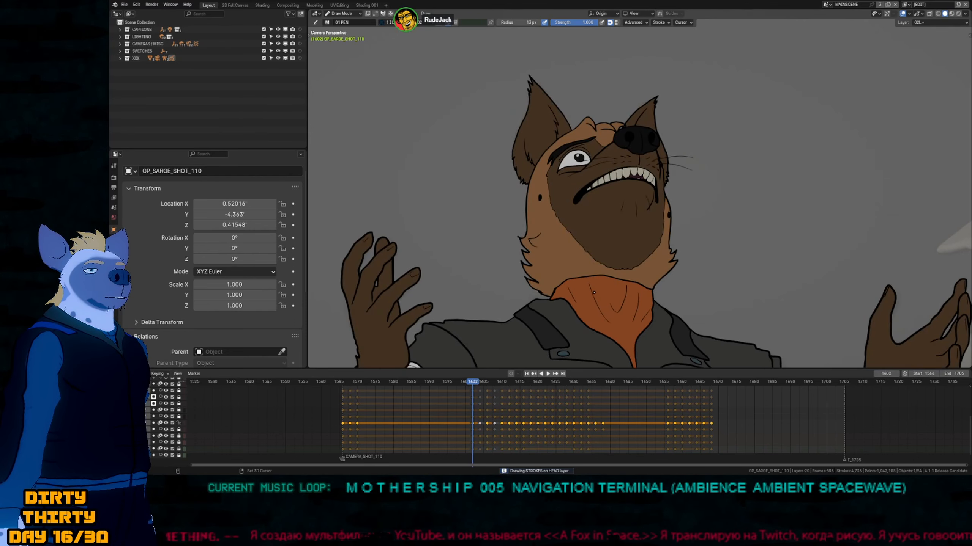
{"action": "key", "text": "Left"}
{"action": "key", "text": "Left"}
Show the onion skins at frame 1604 and paste in the head line strokes copied from frame 1606.
{"action": "middle_click_drag", "start_coordinate": [601, 119], "coordinate": [571, 258], "text": "ctrl"}
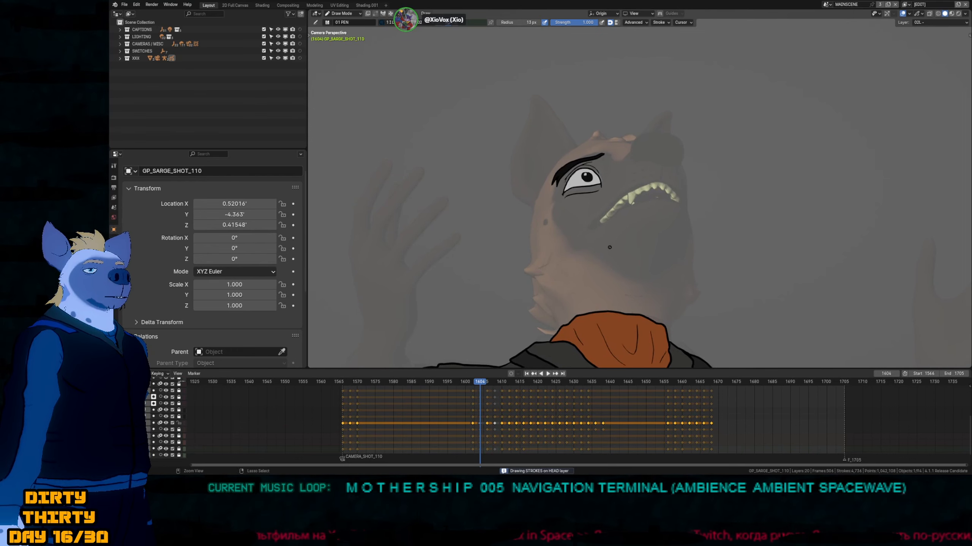
{"action": "key", "text": "ctrl+space"}
{"action": "key", "text": "ctrl+space"}
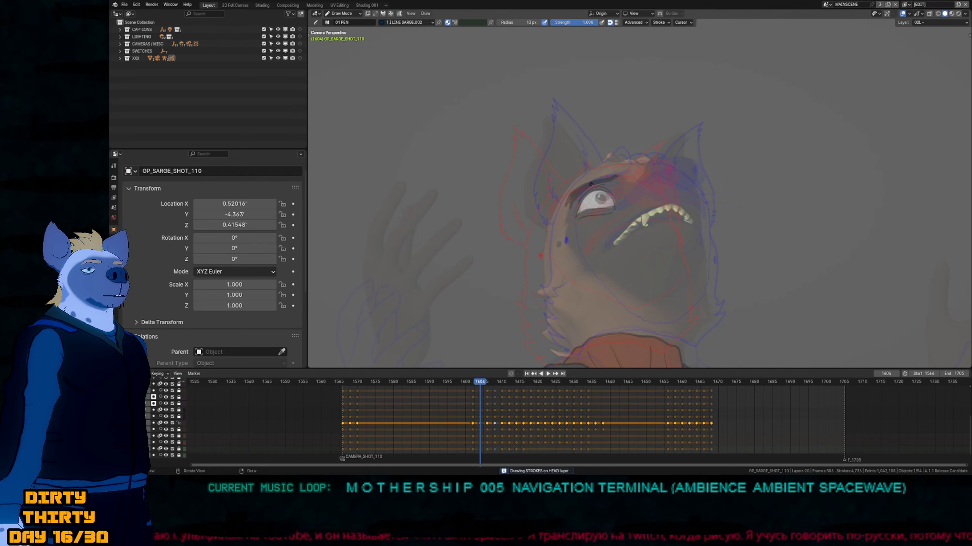
{"action": "key", "text": "Right"}
{"action": "key", "text": "Right"}
{"action": "key", "text": "Tab"}
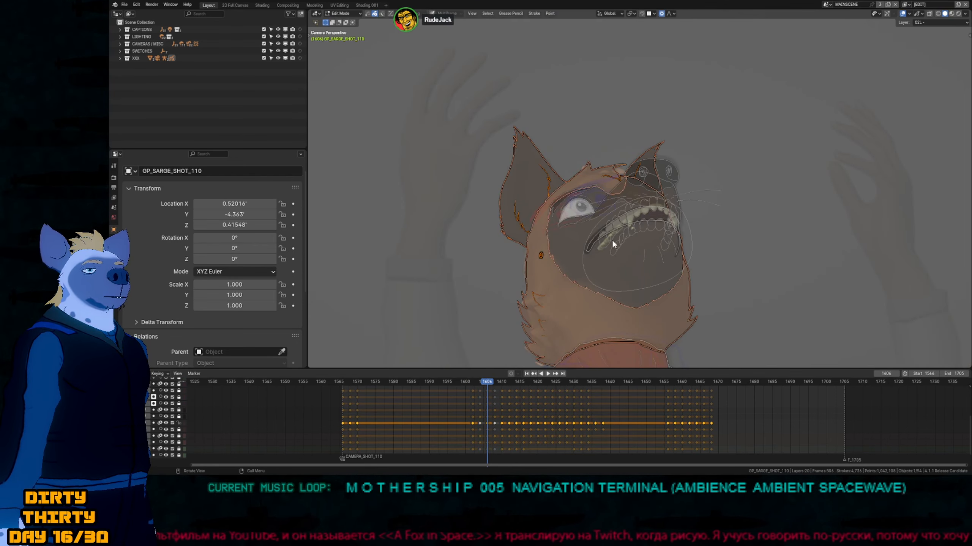
{"action": "key", "text": "Left"}
{"action": "key", "text": "Left"}
{"action": "key", "text": "ctrl+v"}
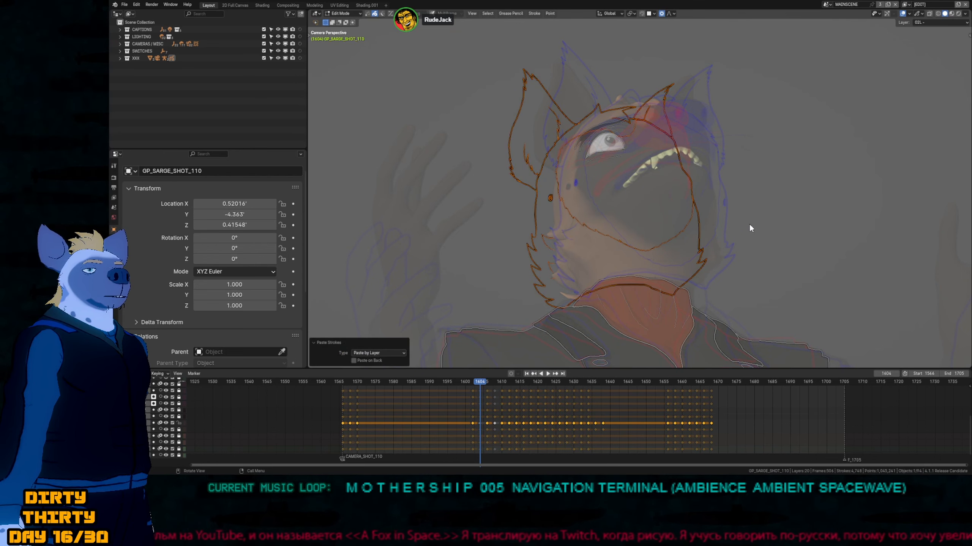
Push the pasted head outline's ears and brow at frame 1604 to sit between the neighbouring onion-skinned drawings.
{"action": "key", "text": "Tab"}
{"action": "key", "text": "f"}
{"action": "left_click", "coordinate": [763, 218]}
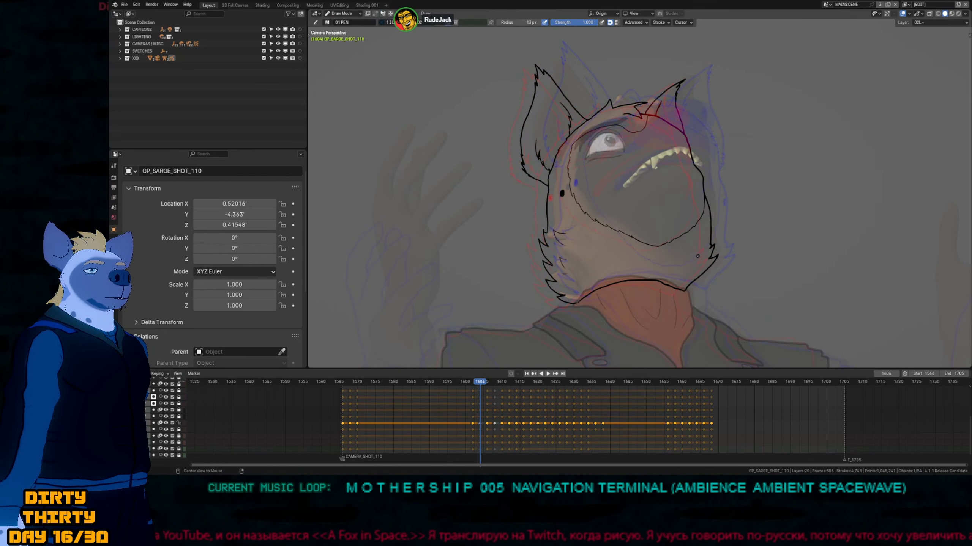
{"action": "key", "text": "f"}
{"action": "left_click", "coordinate": [853, 239]}
{"action": "mouse_move", "coordinate": [555, 170]}
{"action": "left_mouse_down"}
{"action": "mouse_move", "coordinate": [530, 150]}
{"action": "mouse_move", "coordinate": [547, 123]}
{"action": "left_mouse_up"}
{"action": "mouse_move", "coordinate": [676, 162]}
{"action": "left_mouse_down"}
{"action": "mouse_move", "coordinate": [684, 155]}
{"action": "mouse_move", "coordinate": [636, 143]}
{"action": "left_mouse_up"}
{"action": "left_click_drag", "start_coordinate": [683, 164], "coordinate": [685, 163]}
Reshape the jaw, cheek fur and neckline of the frame 1604 head outline with a resized brush.
{"action": "key", "text": "f"}
{"action": "left_click", "coordinate": [806, 204]}
{"action": "left_click_drag", "start_coordinate": [699, 197], "coordinate": [708, 201]}
{"action": "left_click_drag", "start_coordinate": [708, 249], "coordinate": [713, 257]}
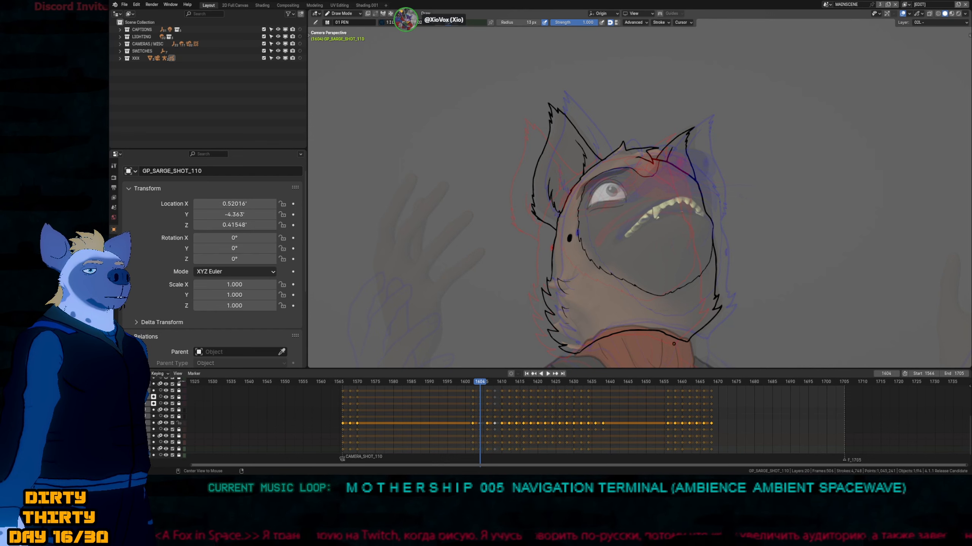
{"action": "left_click_drag", "start_coordinate": [673, 345], "coordinate": [659, 321]}
{"action": "middle_click_drag", "start_coordinate": [662, 335], "coordinate": [638, 313], "text": "shift"}
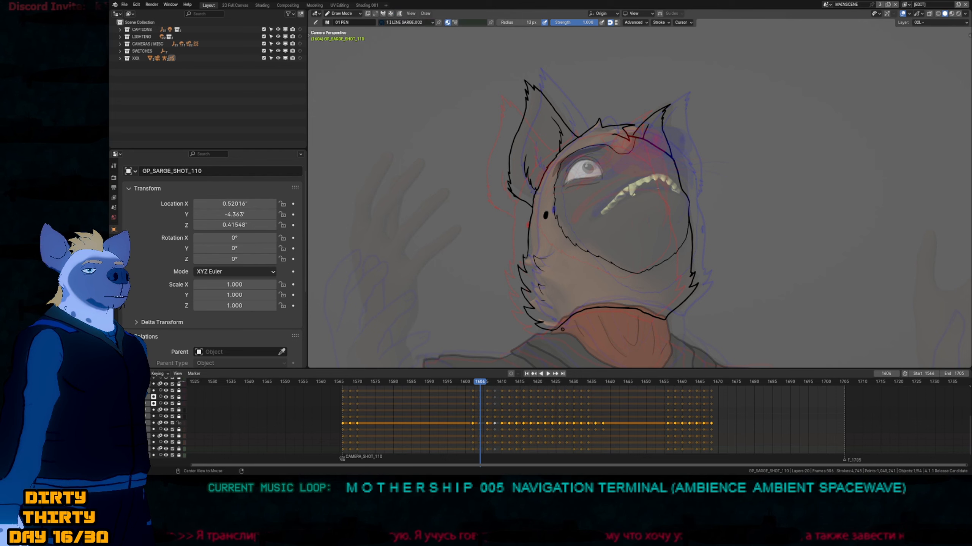
Compare the neighbouring drawings, nudge the ear and cheek lines at frame 1604 and flatten the hair tuft on the crown.
{"action": "key", "text": "Right"}
{"action": "key", "text": "Right"}
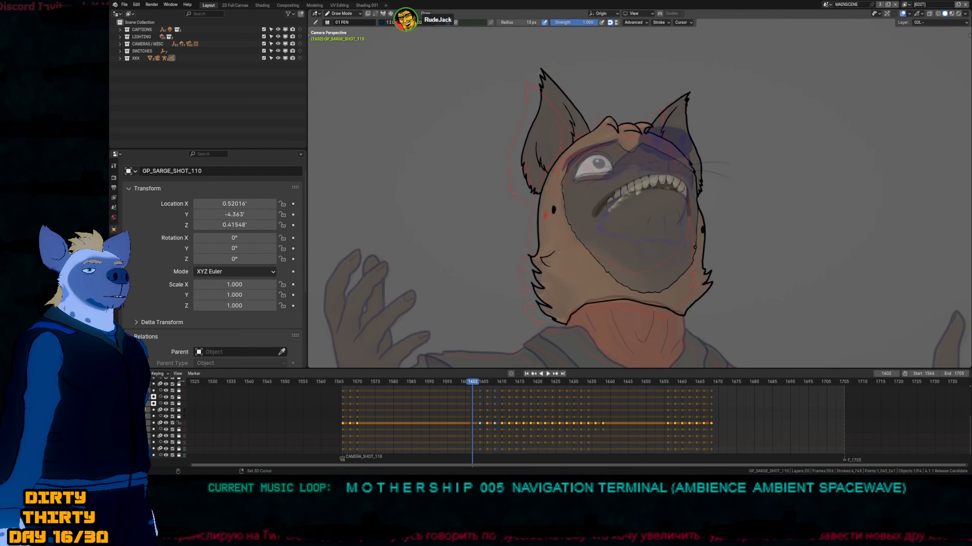
{"action": "key", "text": "Left"}
{"action": "key", "text": "Left"}
{"action": "scroll", "coordinate": [574, 96], "scroll_direction": "up", "scroll_amount": 3}
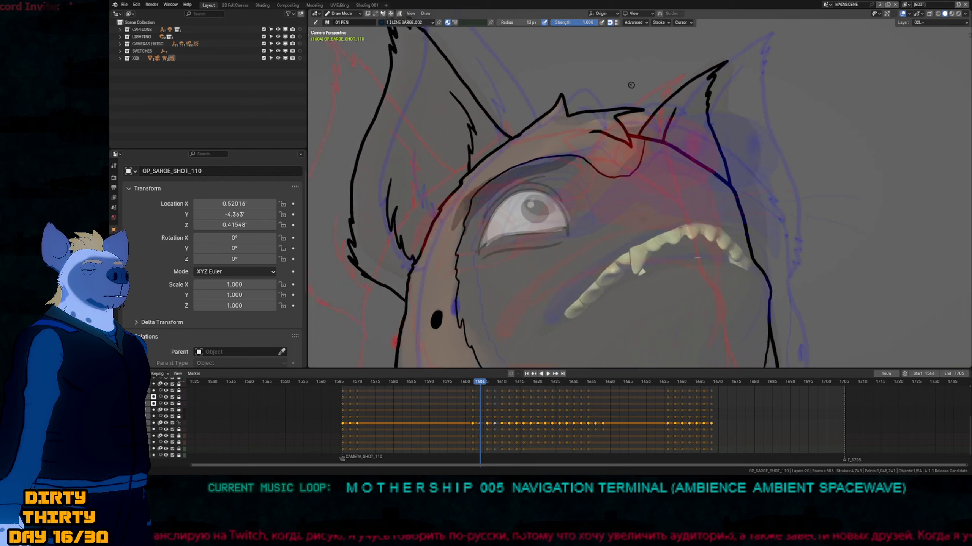
{"action": "key", "text": "f"}
{"action": "key", "text": "Escape"}
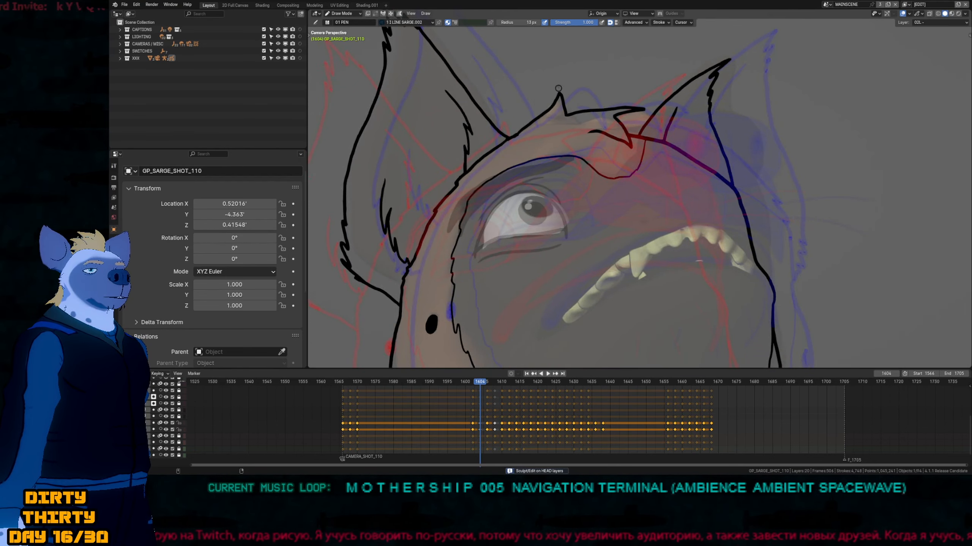
{"action": "key", "text": "ctrl+Tab"}
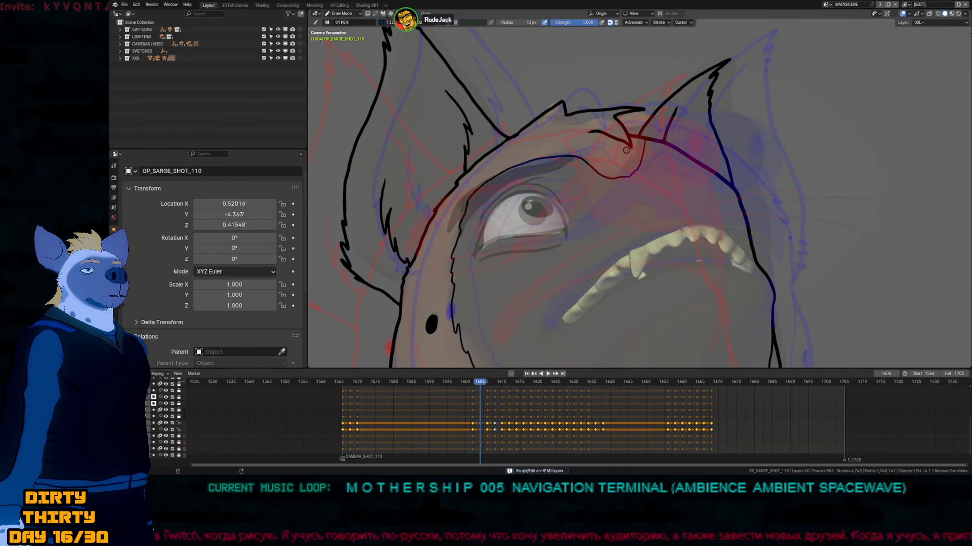
Flip back and forth between frames 1602, 1604 and 1606 to check the in-between head outline.
{"action": "scroll", "coordinate": [558, 92], "scroll_direction": "down", "scroll_amount": 4}
{"action": "key", "text": "Left"}
{"action": "key", "text": "Left"}
{"action": "scroll", "coordinate": [618, 238], "scroll_direction": "up", "scroll_amount": 4}
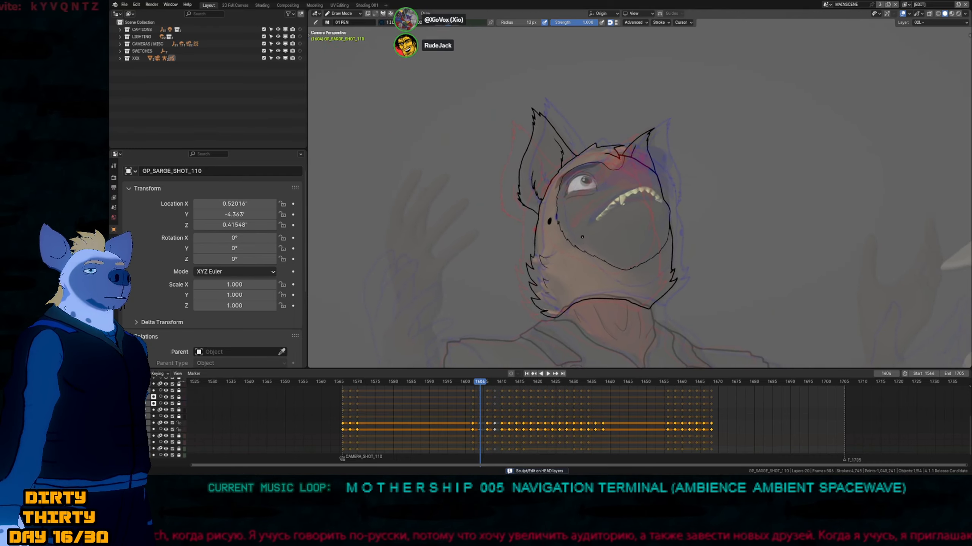
{"action": "key", "text": "Up"}
{"action": "key", "text": "Up"}
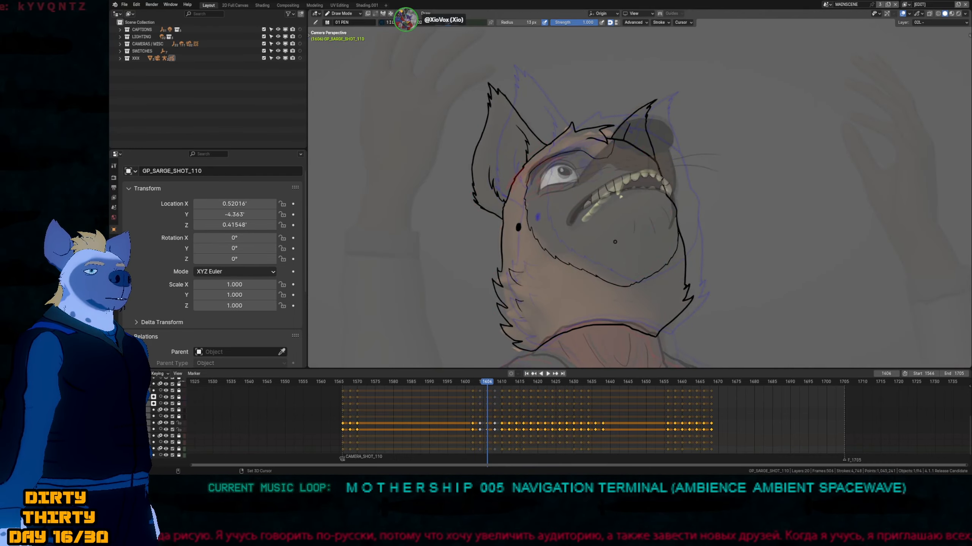
{"action": "key", "text": "Down"}
{"action": "key", "text": "Down"}
{"action": "key", "text": "Up"}
{"action": "key", "text": "Up"}
{"action": "key", "text": "Down"}
{"action": "key", "text": "Down"}
{"action": "key", "text": "Up"}
{"action": "key", "text": "Up"}
{"action": "key", "text": "Down"}
{"action": "key", "text": "Down"}
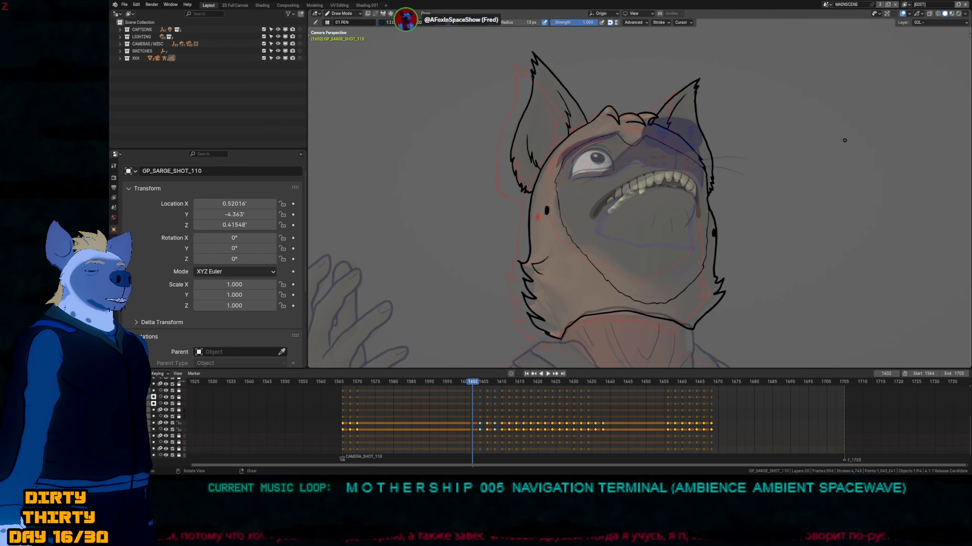
Display the other layers at full strength instead of faded and compare the drawings at frames 1602 and 1606.
{"action": "scroll", "coordinate": [623, 241], "scroll_direction": "up", "scroll_amount": 2}
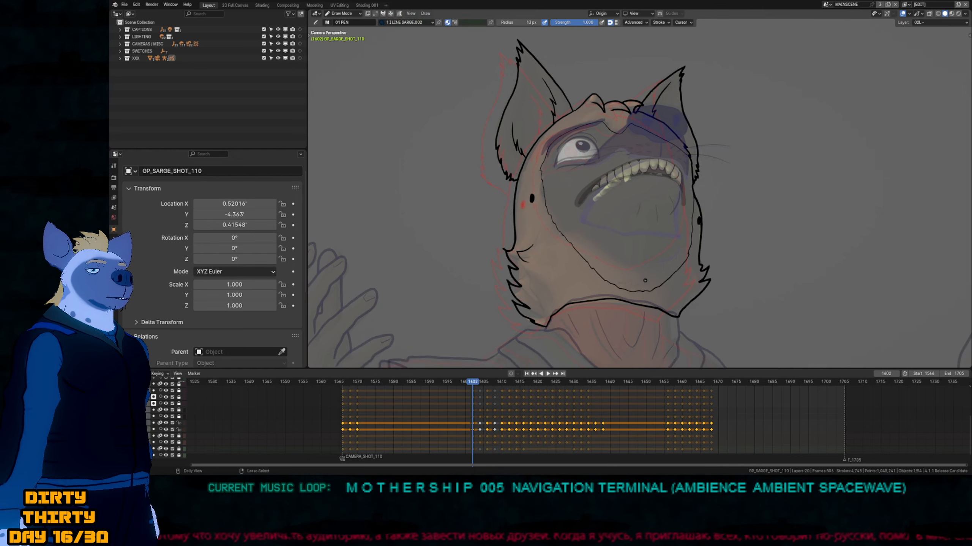
{"action": "key", "text": "Tab"}
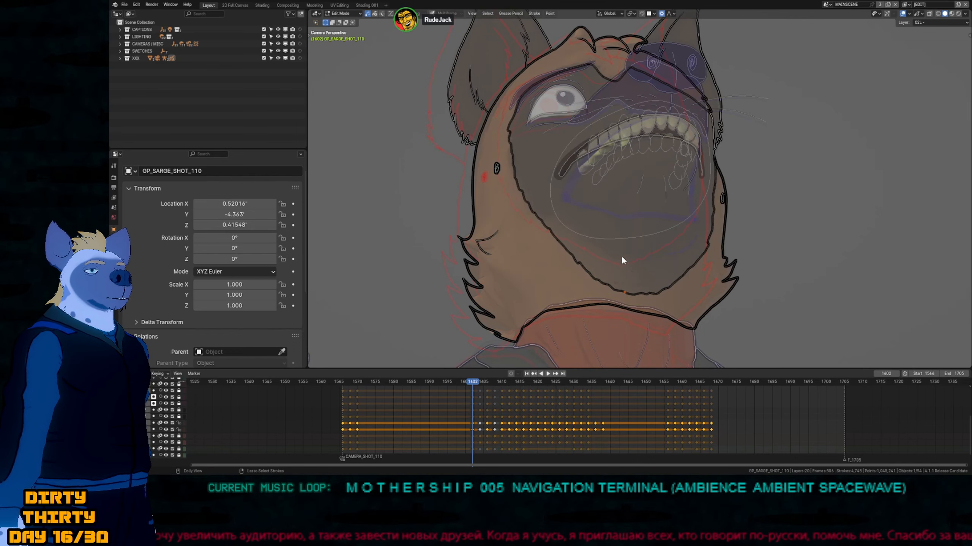
{"action": "middle_click_drag", "start_coordinate": [620, 255], "coordinate": [625, 229], "text": "ctrl"}
{"action": "key", "text": "Right"}
{"action": "key", "text": "Right"}
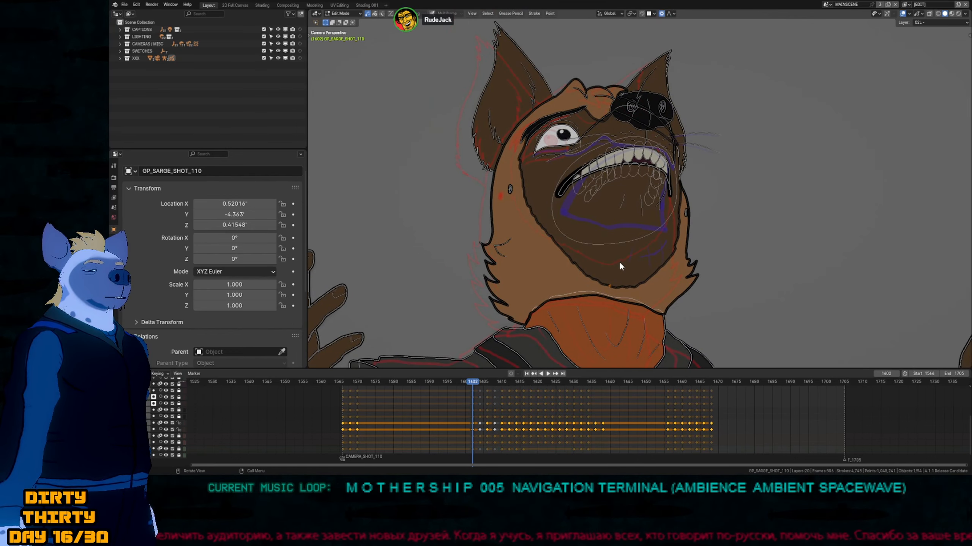
{"action": "key", "text": "Tab"}
{"action": "key", "text": "Right"}
{"action": "key", "text": "Right"}
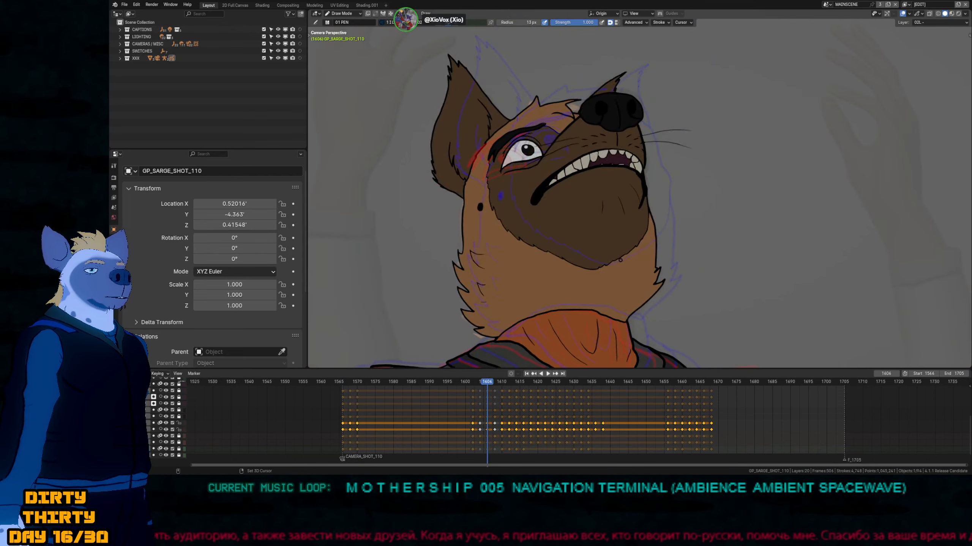
Flip through the drawings around frame 1604 to examine the head outline against the visible eyes, teeth and collar.
{"action": "key", "text": "Right"}
{"action": "key", "text": "Right"}
{"action": "key", "text": "Right"}
{"action": "key", "text": "Left"}
{"action": "key", "text": "Left"}
{"action": "key", "text": "Left"}
{"action": "key", "text": "Left"}
{"action": "key", "text": "Left"}
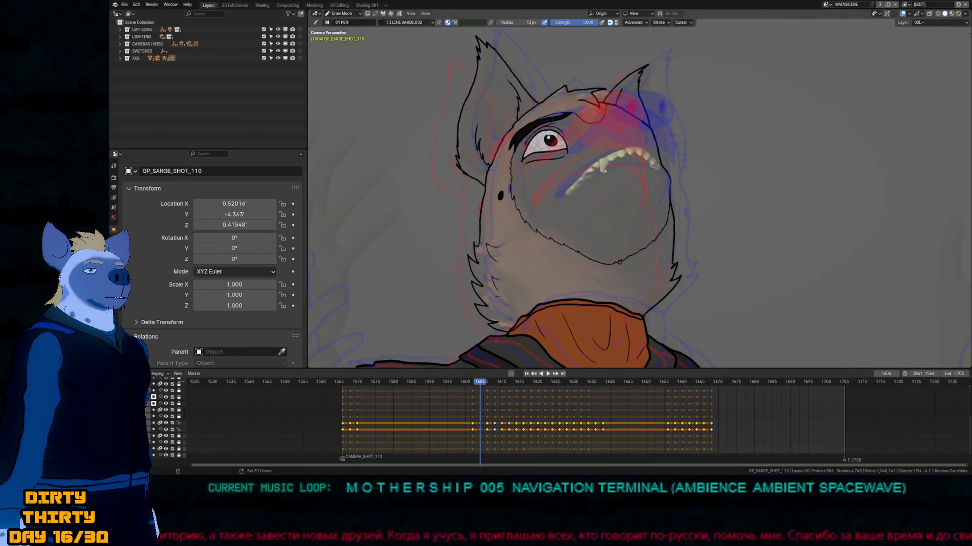
{"action": "key", "text": "Right"}
{"action": "key", "text": "Right"}
{"action": "key", "text": "Left"}
{"action": "key", "text": "Left"}
{"action": "key", "text": "f"}
{"action": "left_click", "coordinate": [595, 260]}
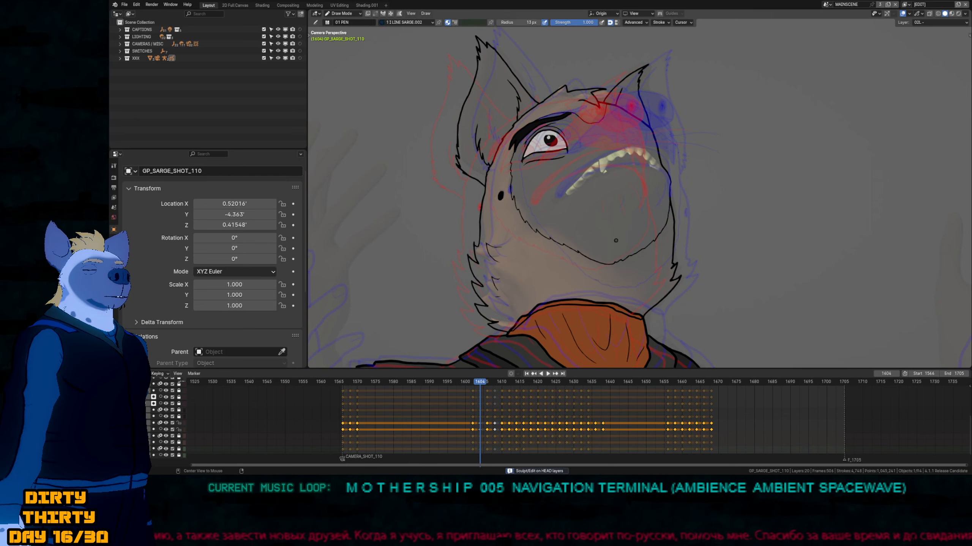
Lower the bottom edge of the muzzle patch on frame 1604, comparing it with the neighbouring frames.
{"action": "key", "text": "Right"}
{"action": "key", "text": "Right"}
{"action": "key", "text": "Left"}
{"action": "key", "text": "Left"}
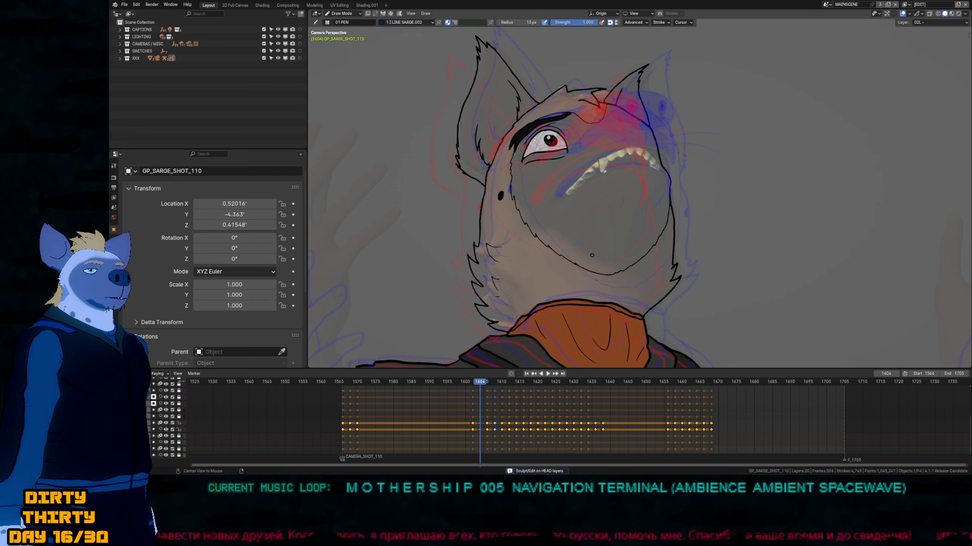
{"action": "key", "text": "Left"}
{"action": "key", "text": "Left"}
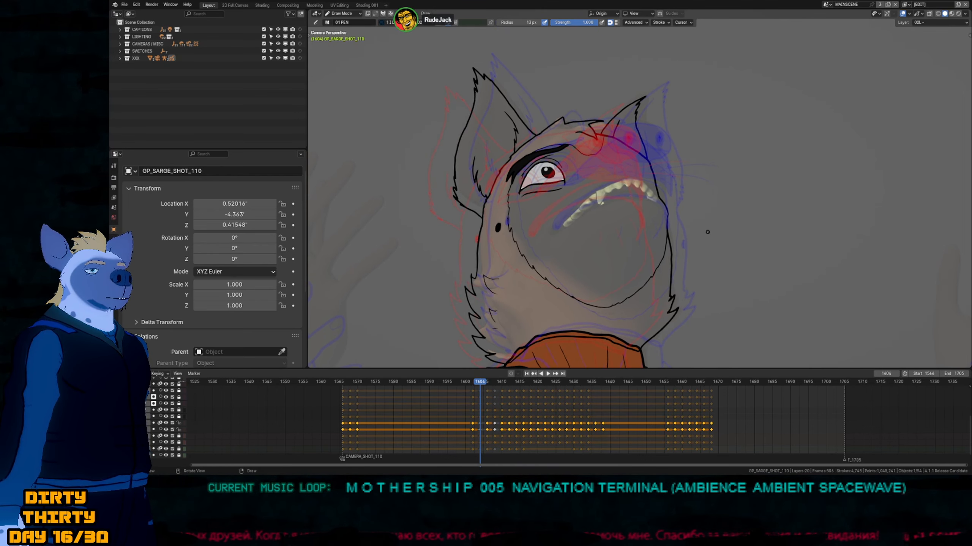
Check the head drawing on frame 1610 and sculpt the lower edge of the brown muzzle patch on frame 1606.
{"action": "key", "text": "Down"}
{"action": "key", "text": "Down"}
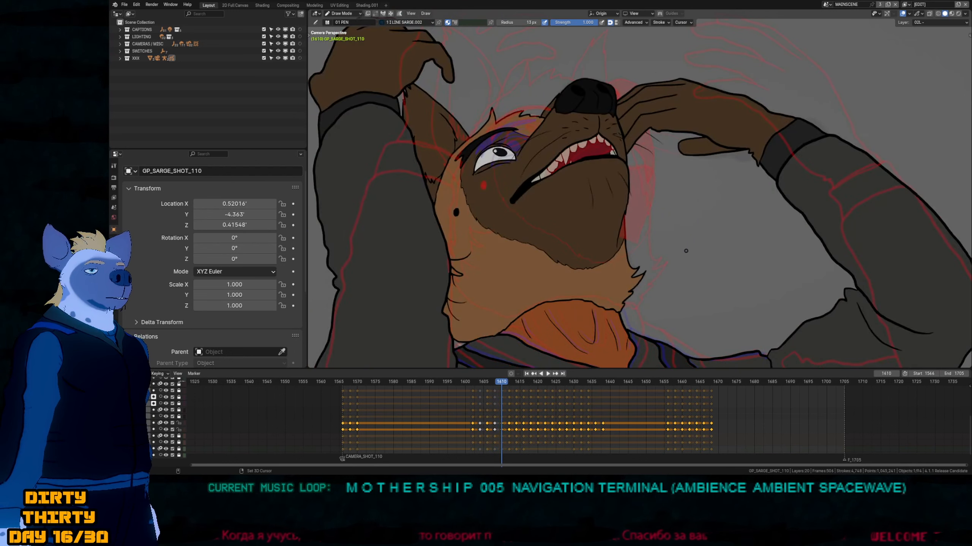
{"action": "key", "text": "space"}
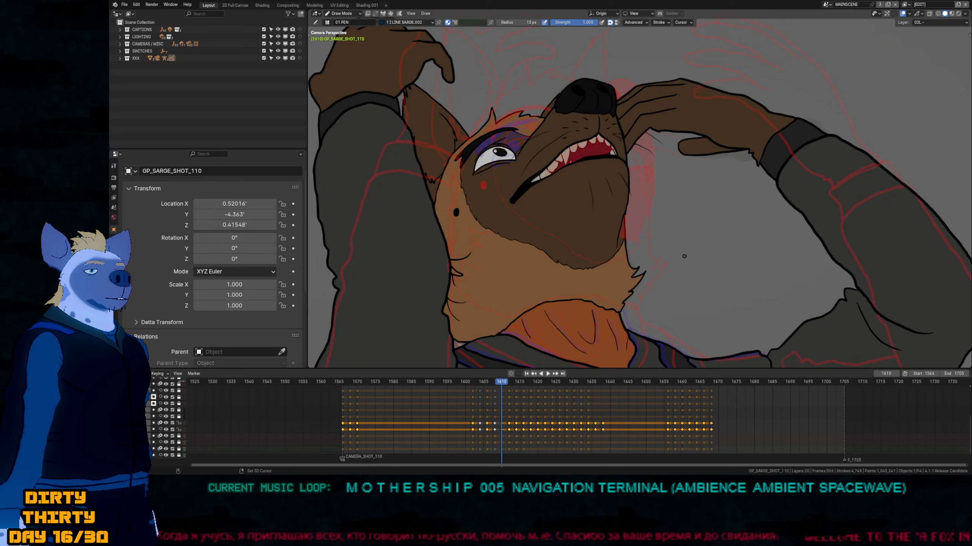
{"action": "key", "text": "Down"}
{"action": "left_click_drag", "start_coordinate": [576, 238], "coordinate": [567, 246]}
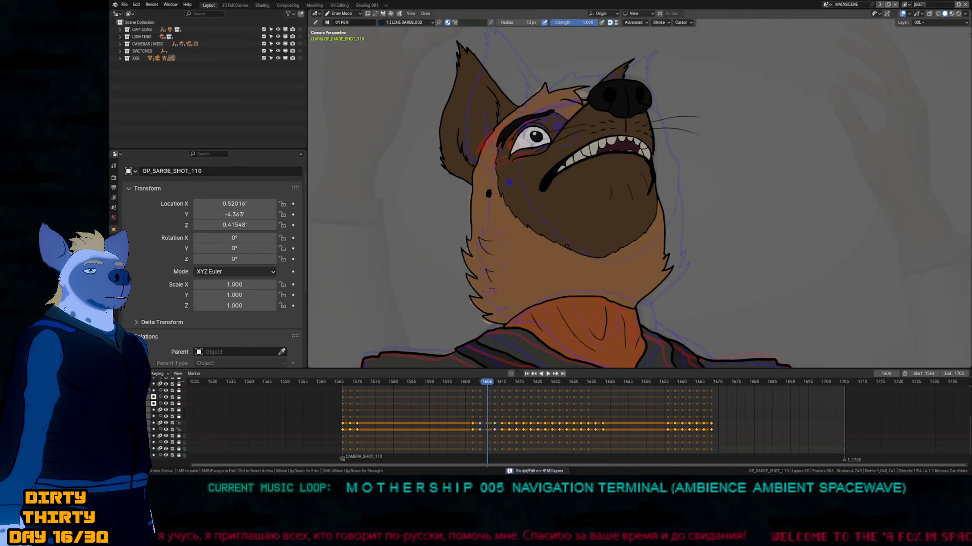
Compare the head drawings on frames 1570 and 1602, and raise the muzzle patch's lower edge on frame 1602.
{"action": "key", "text": "Down"}
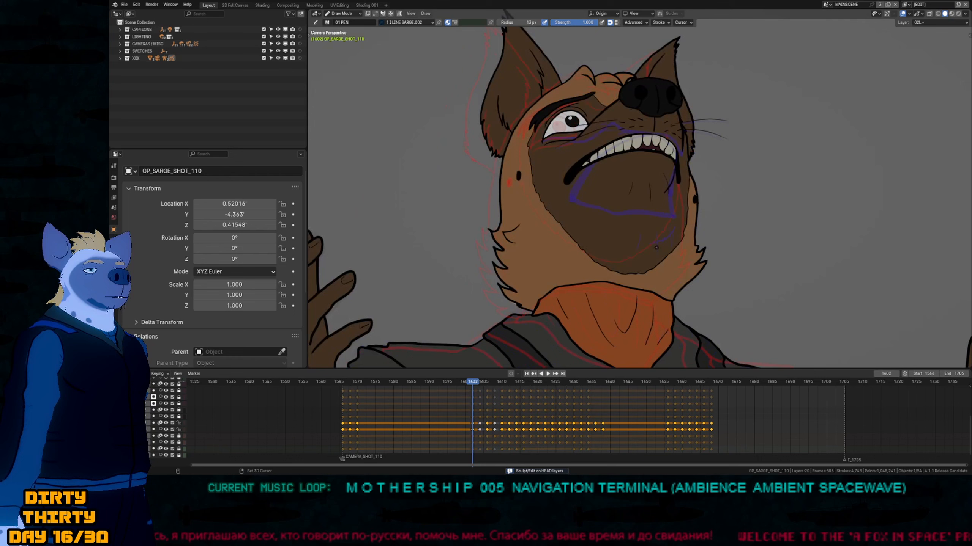
{"action": "key", "text": "Down"}
{"action": "key", "text": "Down"}
{"action": "key", "text": "Up"}
{"action": "key", "text": "Down"}
{"action": "key", "text": "Up"}
{"action": "key", "text": "Up"}
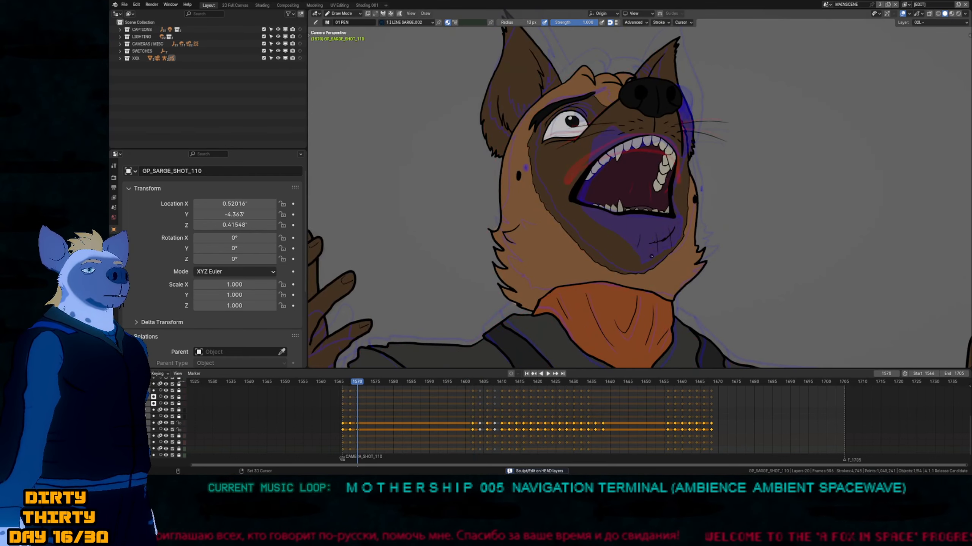
{"action": "key", "text": "Down"}
{"action": "key", "text": "Down"}
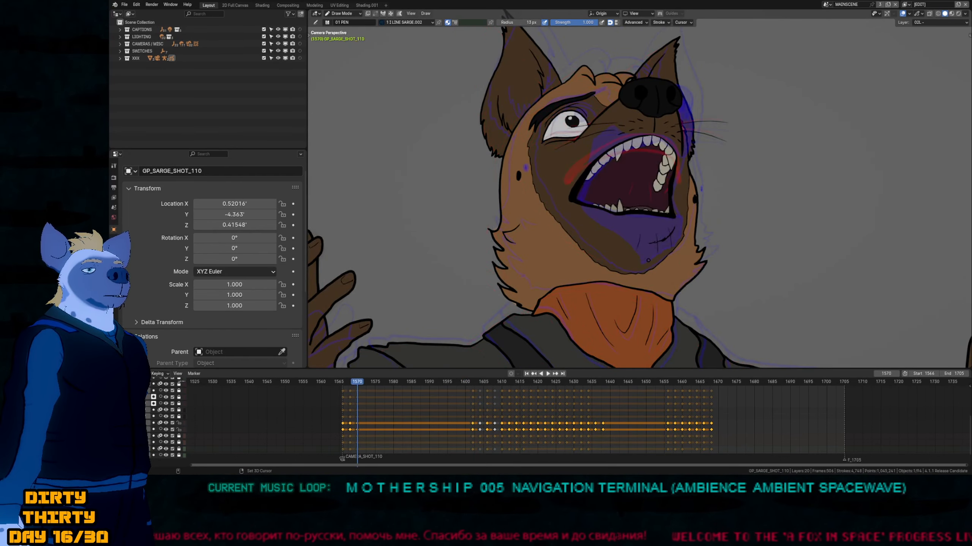
{"action": "key", "text": "Up"}
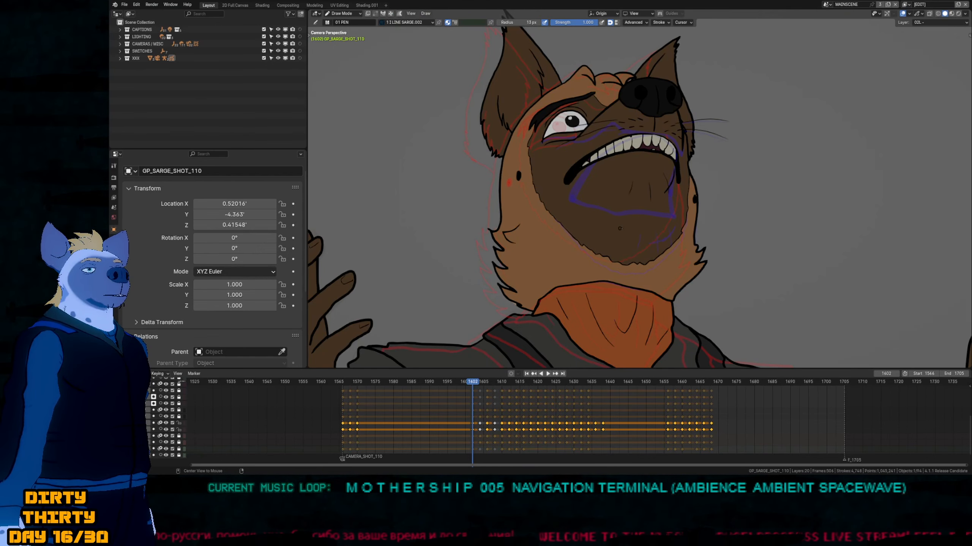
Examine how the muzzle patch's shape changes between frames 1570 and 1602.
{"action": "key", "text": "Down"}
{"action": "key", "text": "Down"}
{"action": "key", "text": "Up"}
{"action": "key", "text": "Up"}
{"action": "key", "text": "Down"}
{"action": "key", "text": "Up"}
{"action": "key", "text": "Down"}
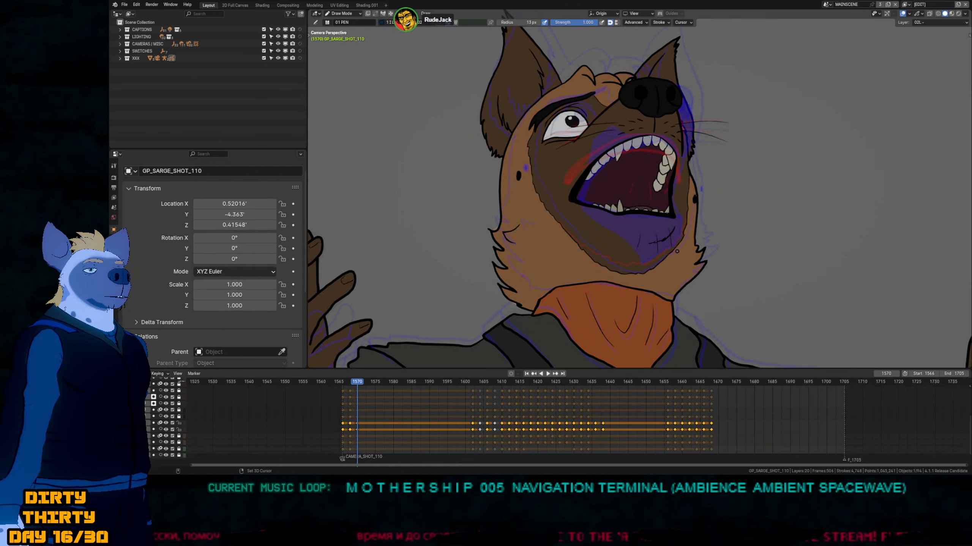
Turn off onion skinning and check the head drawings from frame 1570 through frame 1606.
{"action": "key", "text": "o"}
{"action": "key", "text": "Down"}
{"action": "key", "text": "Up"}
{"action": "key", "text": "Up"}
{"action": "key", "text": "Down"}
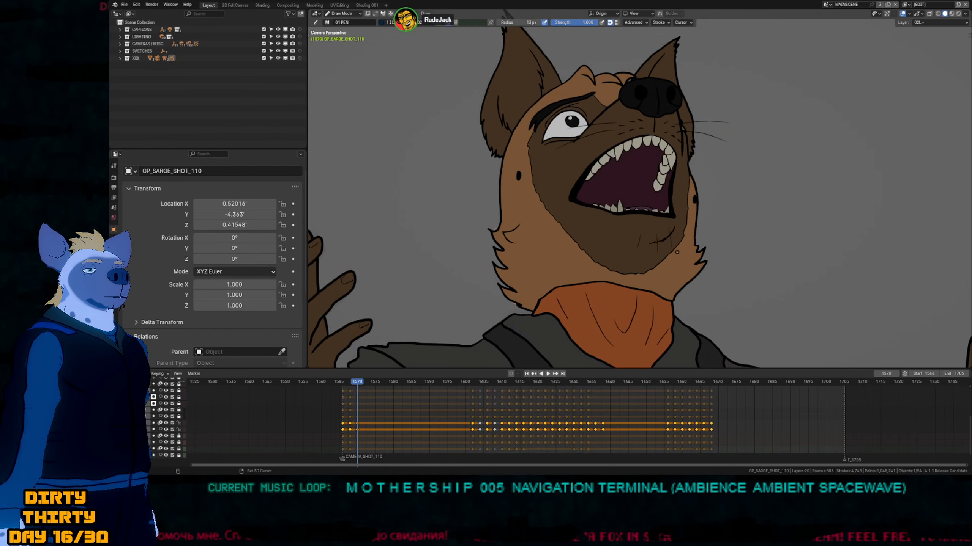
{"action": "key", "text": "Up"}
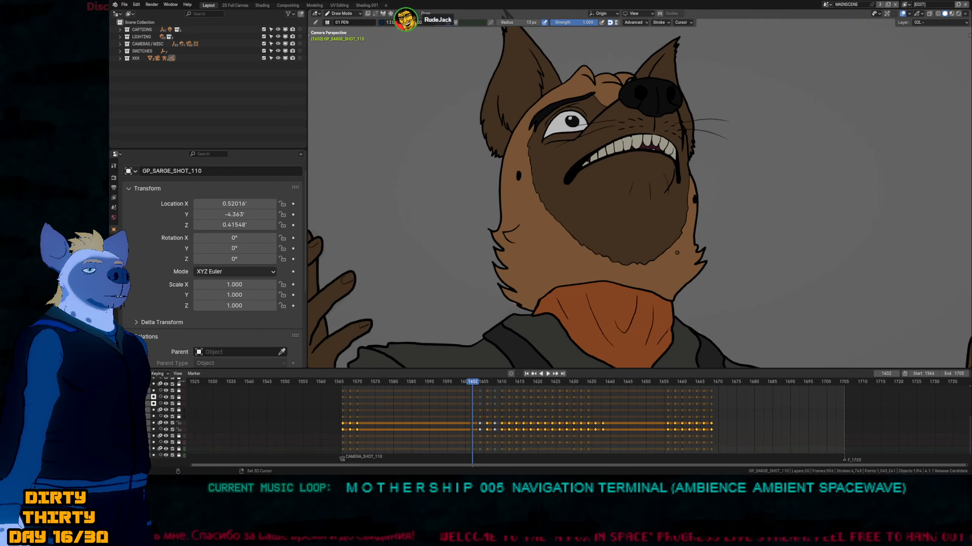
{"action": "key", "text": "Up"}
{"action": "key", "text": "Up"}
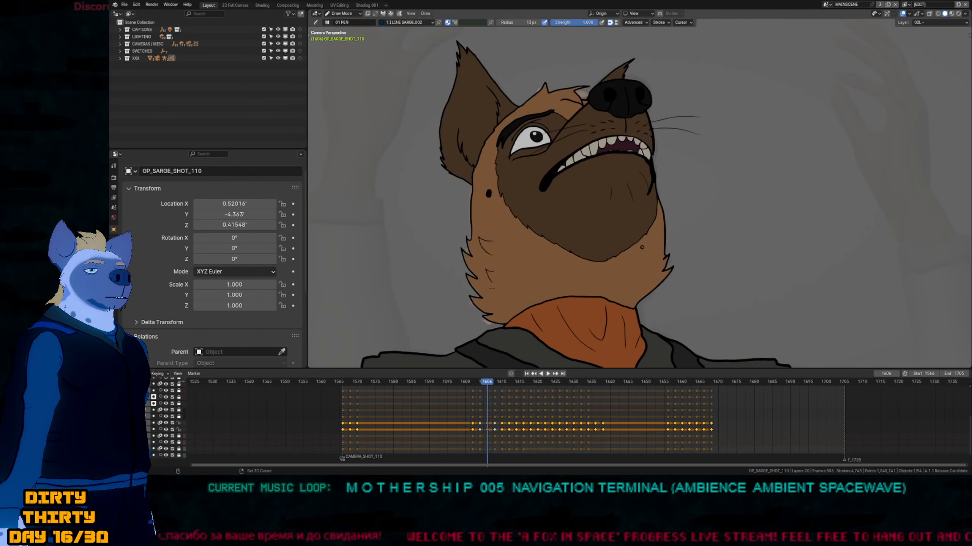
Examine the head motion back and forth between frames 1602, 1604 and 1606.
{"action": "key", "text": "Down"}
{"action": "key", "text": "Down"}
{"action": "key", "text": "Up"}
{"action": "key", "text": "Up"}
{"action": "key", "text": "Down"}
{"action": "key", "text": "Down"}
{"action": "key", "text": "Up"}
{"action": "key", "text": "Up"}
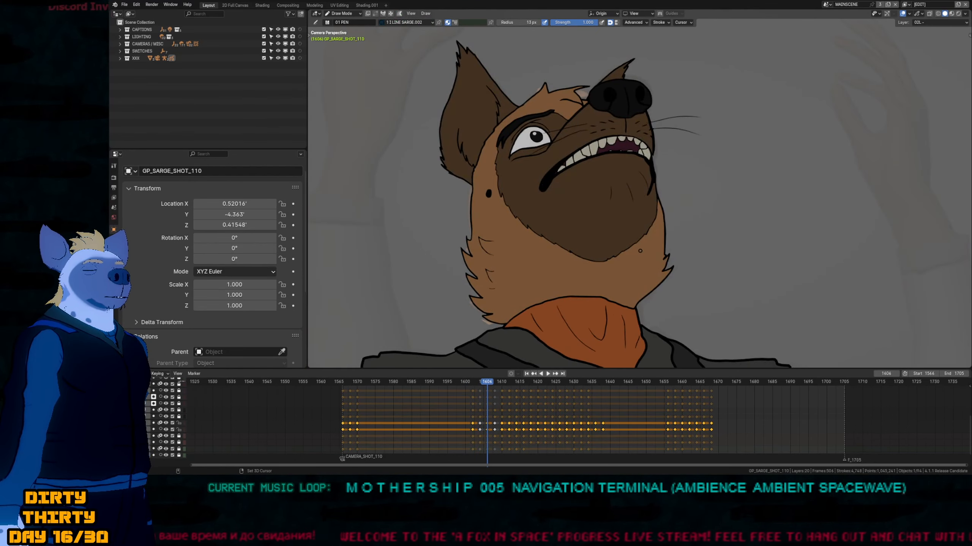
{"action": "key", "text": "Down"}
{"action": "key", "text": "Down"}
{"action": "key", "text": "Up"}
Fill the head and neck fur on frame 1604 with the BODY_1_SARGE.001 material.
{"action": "key", "text": "f"}
{"action": "key", "text": "u"}
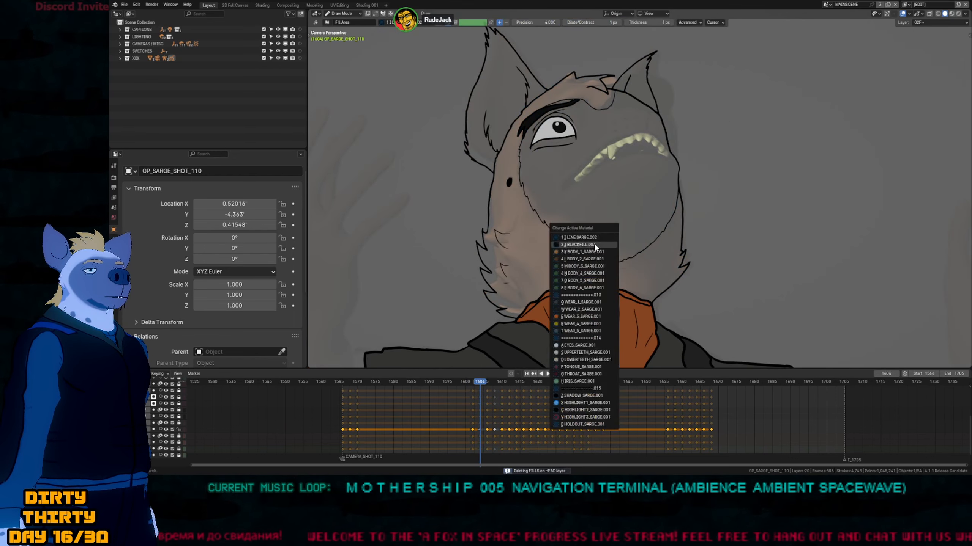
{"action": "key", "text": "3"}
{"action": "left_click", "coordinate": [563, 261]}
Fill the muzzle patch and both ears on frame 1604 with the BODY_2_SARGE.001 material.
{"action": "key", "text": "u"}
{"action": "key", "text": "4"}
{"action": "left_click", "coordinate": [551, 170]}
{"action": "left_click", "coordinate": [505, 90]}
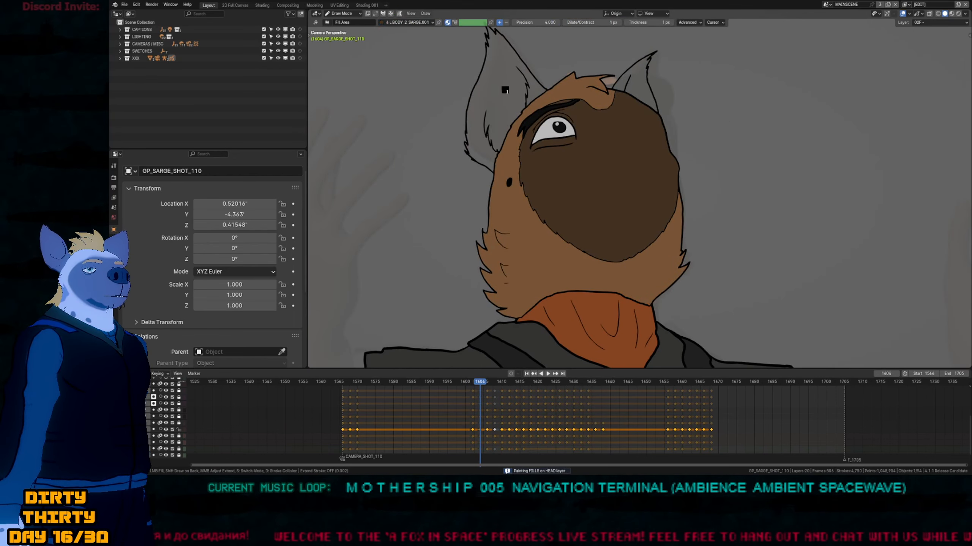
{"action": "left_click", "coordinate": [636, 85]}
{"action": "scroll", "coordinate": [536, 126], "scroll_direction": "up", "scroll_amount": 7, "text": "shift"}
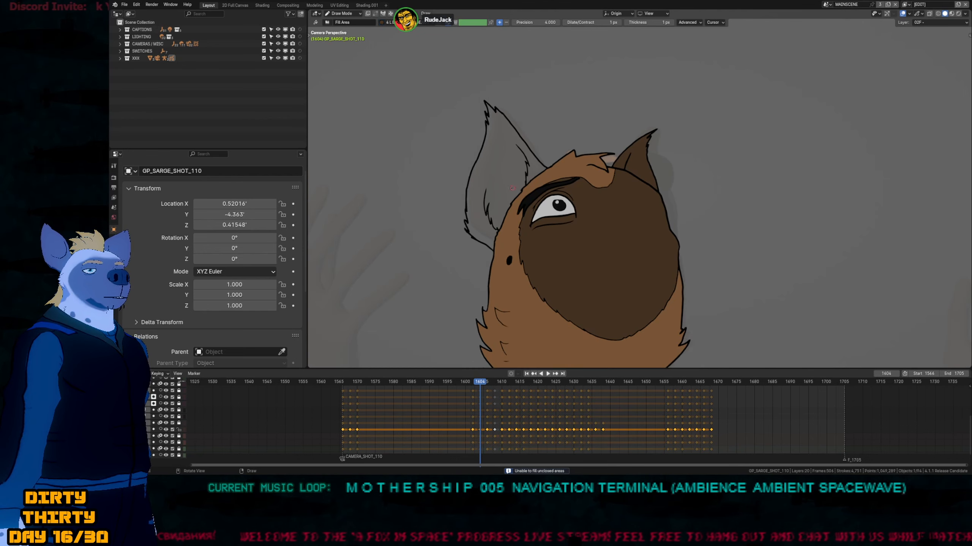
{"action": "left_click", "coordinate": [506, 169]}
{"action": "scroll", "coordinate": [601, 274], "scroll_direction": "down", "scroll_amount": 5, "text": "shift"}
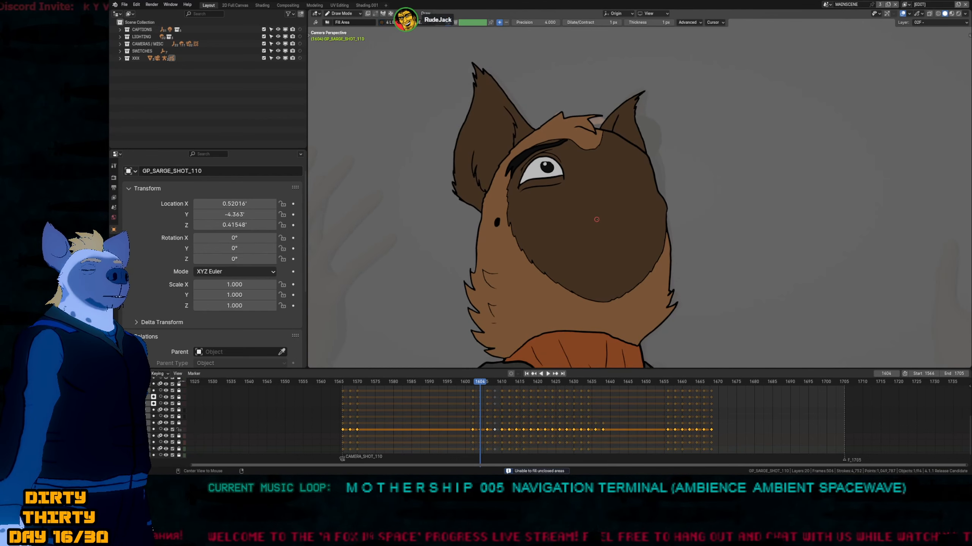
Compare the filled head on frame 1604 with the drawing on frame 1606.
{"action": "key", "text": "Up"}
{"action": "key", "text": "Down"}
{"action": "key", "text": "Up"}
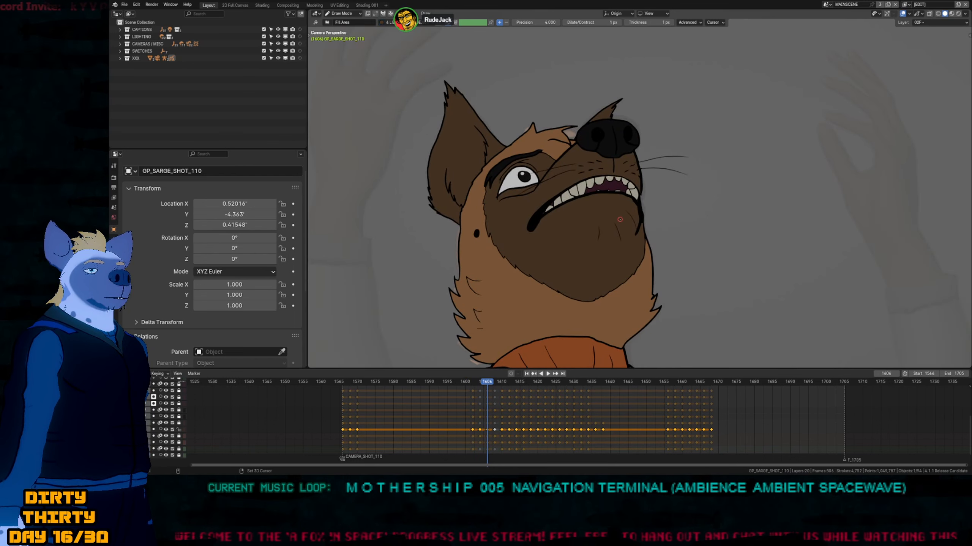
{"action": "key", "text": "Down"}
{"action": "key", "text": "Up"}
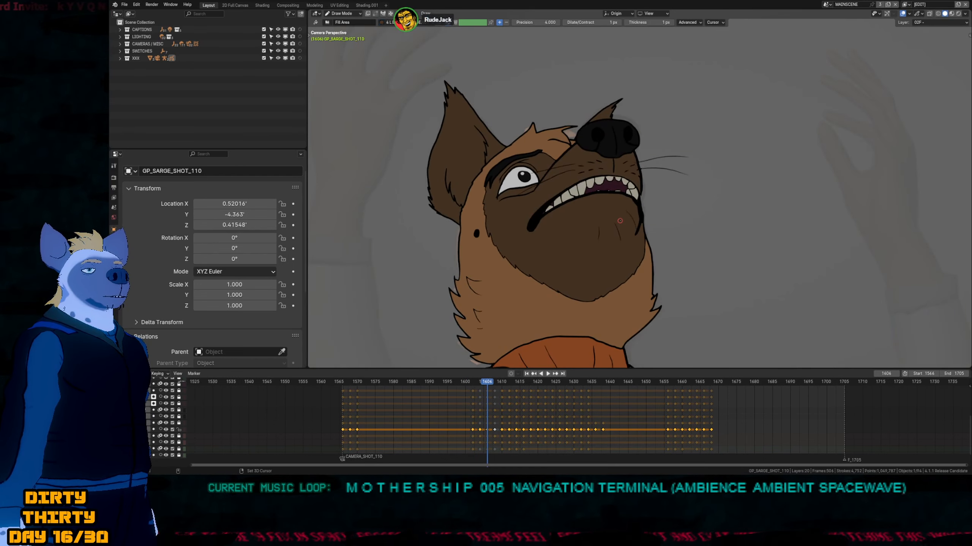
{"action": "key", "text": "Down"}
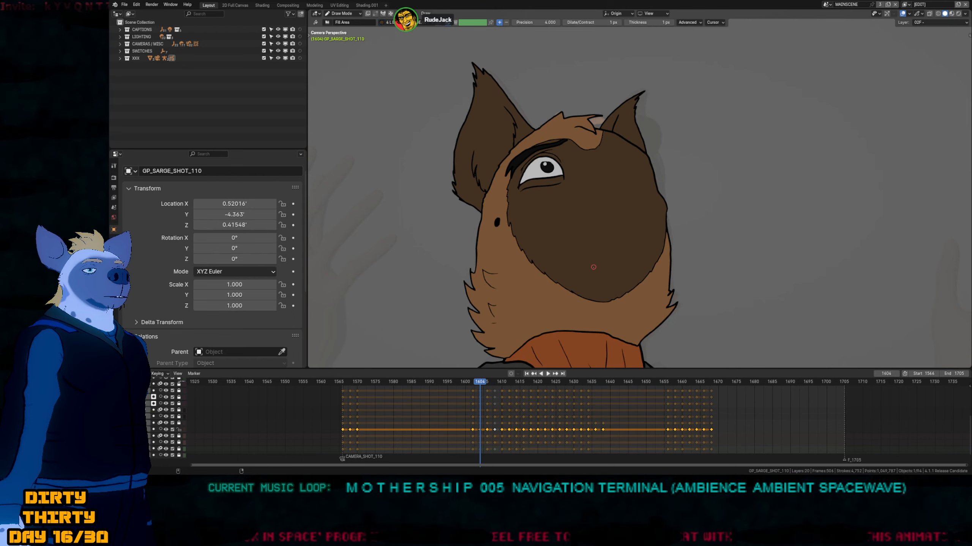
Generate the missing mouth and nose drawing on frame 1604 by interpolating the sequence on all mouth layers.
{"action": "key", "text": "m"}
{"action": "key", "text": "Tab"}
{"action": "middle_click_drag", "start_coordinate": [482, 390], "coordinate": [481, 416]}
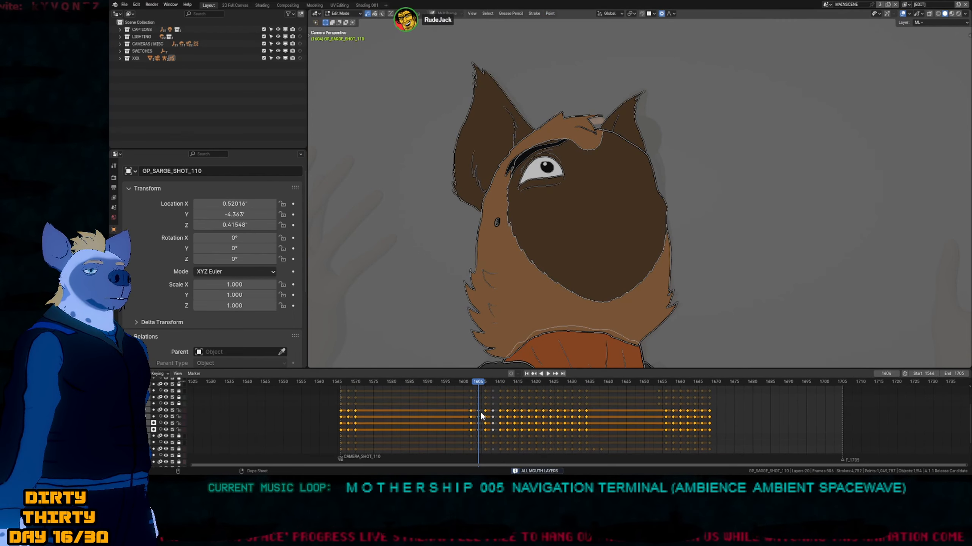
{"action": "left_click", "coordinate": [483, 431]}
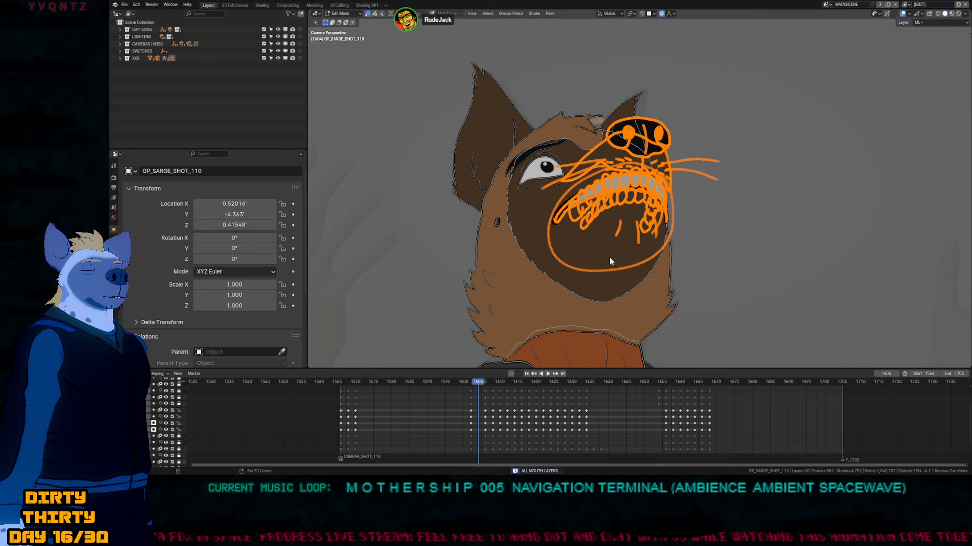
{"action": "key", "text": "ctrl+shift+e"}
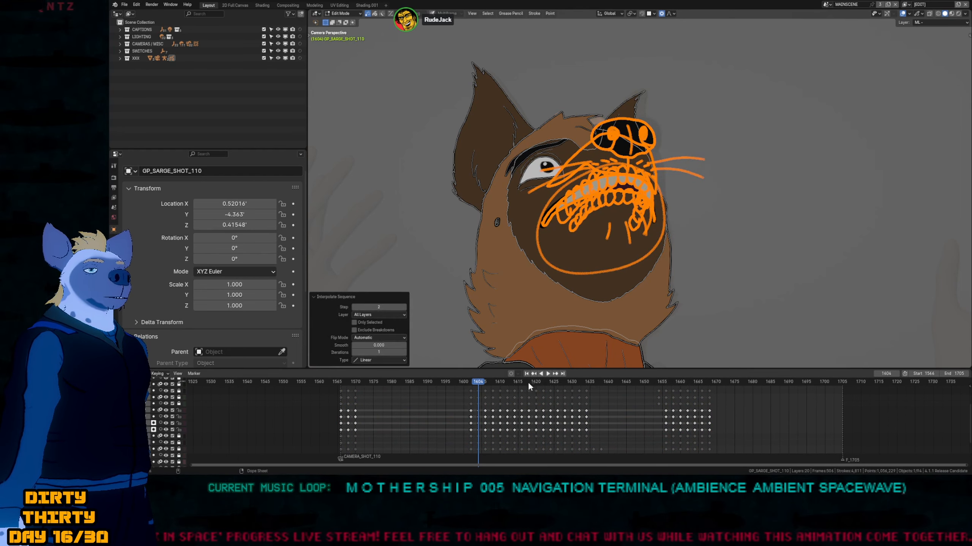
Select all keyframes on the mouth layers and change their keyframe type.
{"action": "key", "text": "a"}
{"action": "key", "text": "r"}
{"action": "left_click", "coordinate": [486, 416]}
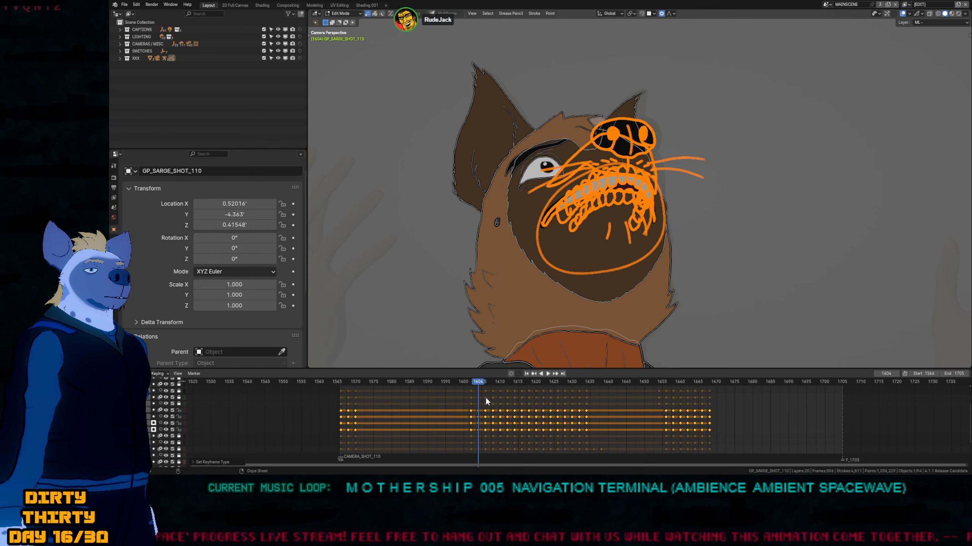
Review the motion up to frame 1610 and delete the mouth-layer keyframes at frame 1608.
{"action": "middle_click_drag", "start_coordinate": [478, 412], "coordinate": [490, 415], "text": "ctrl"}
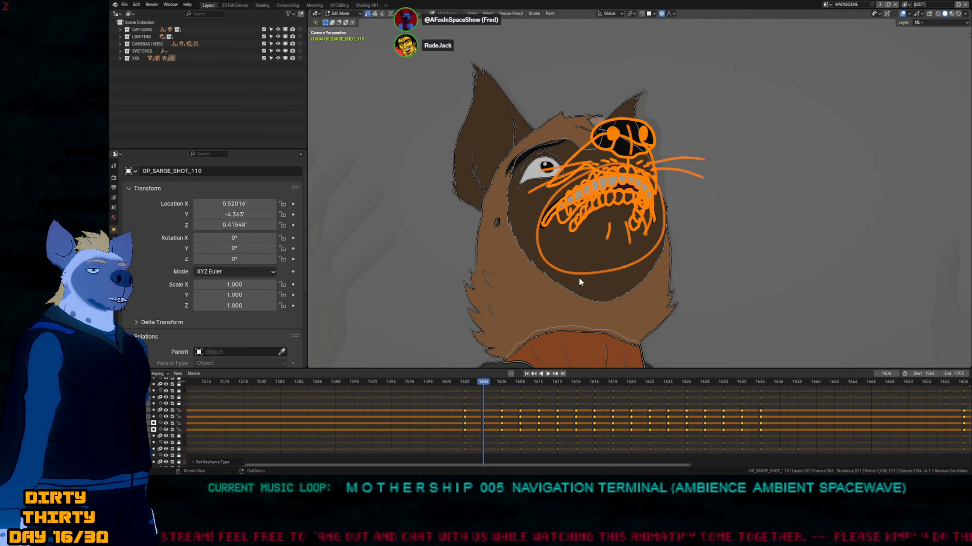
{"action": "key", "text": "Tab"}
{"action": "mouse_move", "coordinate": [469, 384]}
{"action": "left_mouse_down"}
{"action": "mouse_move", "coordinate": [522, 391]}
{"action": "mouse_move", "coordinate": [462, 393]}
{"action": "mouse_move", "coordinate": [536, 397]}
{"action": "left_mouse_up"}
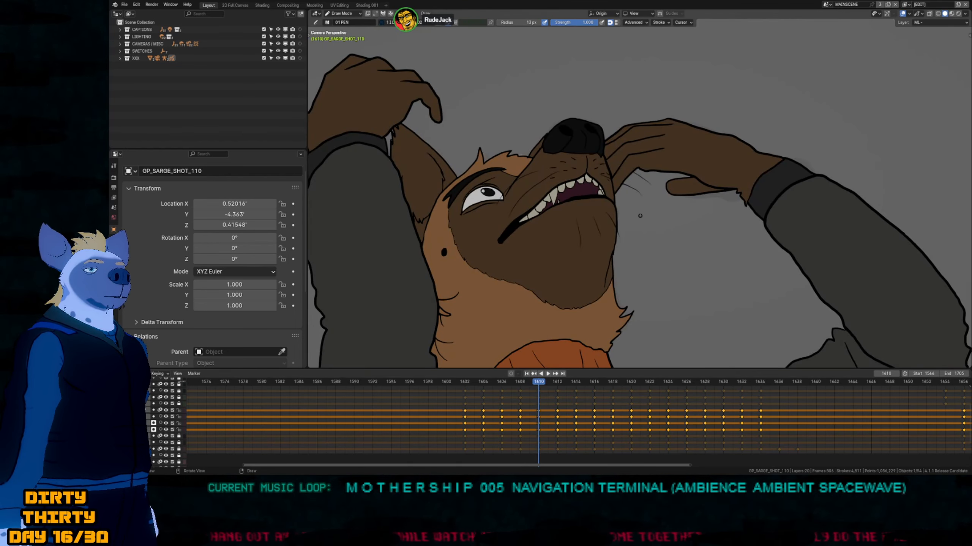
{"action": "key", "text": "Tab"}
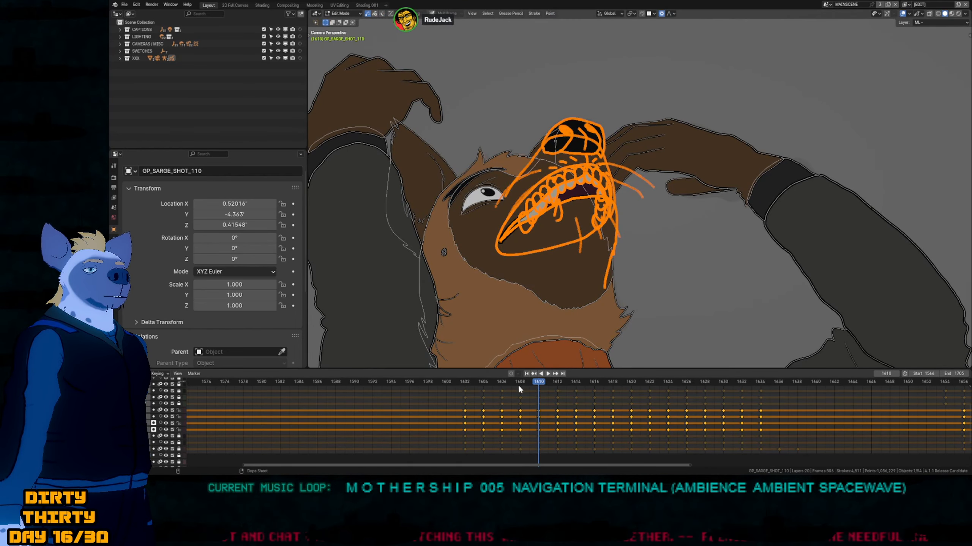
{"action": "left_click", "coordinate": [517, 386]}
{"action": "left_click_drag", "start_coordinate": [515, 408], "coordinate": [530, 431]}
{"action": "key", "text": "Delete"}
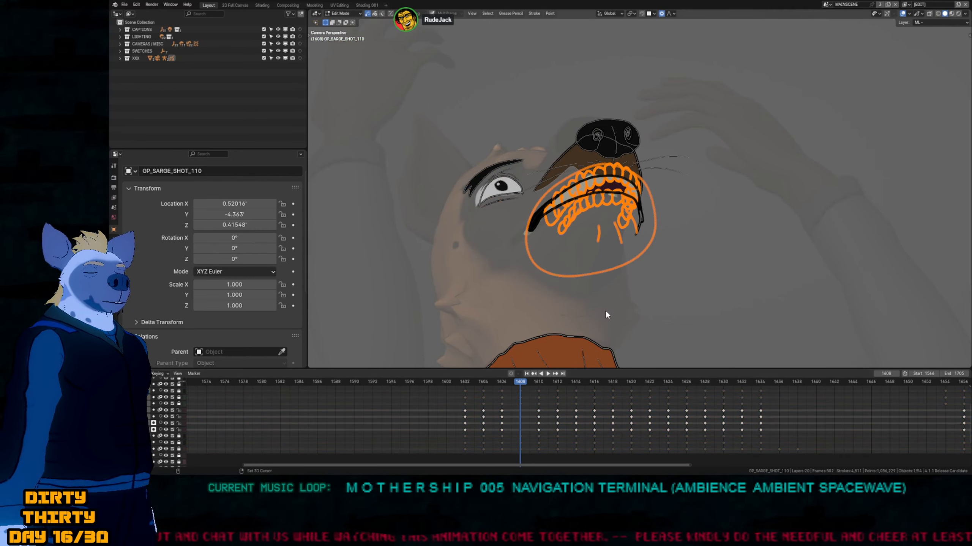
Try interpolating the mouth layers at frame 1608, and undo the interpolation.
{"action": "key", "text": "ctrl+shift+e"}
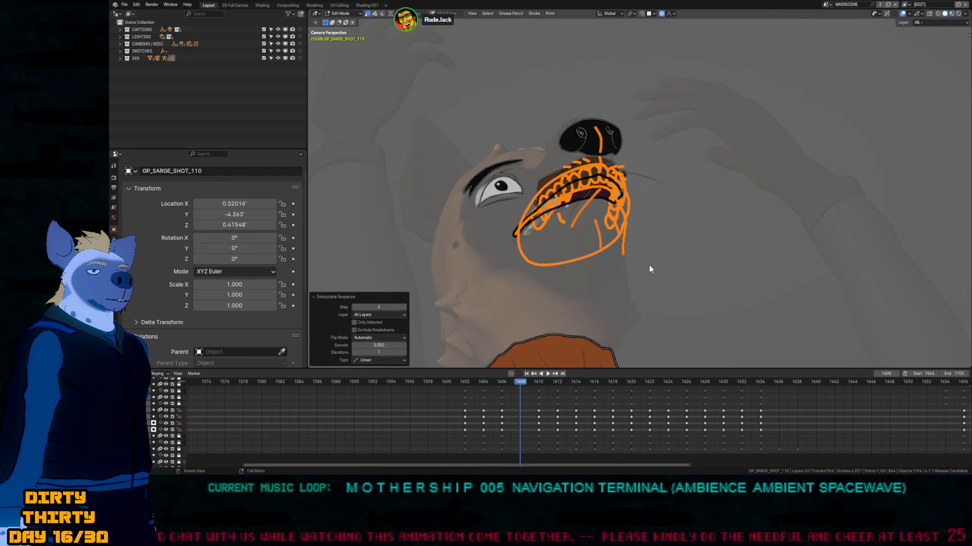
{"action": "key", "text": "ctrl+z"}
Examine the mouth and nose strokes at frame 1608 against those at frame 1610.
{"action": "scroll", "coordinate": [630, 263], "scroll_direction": "up", "scroll_amount": 4}
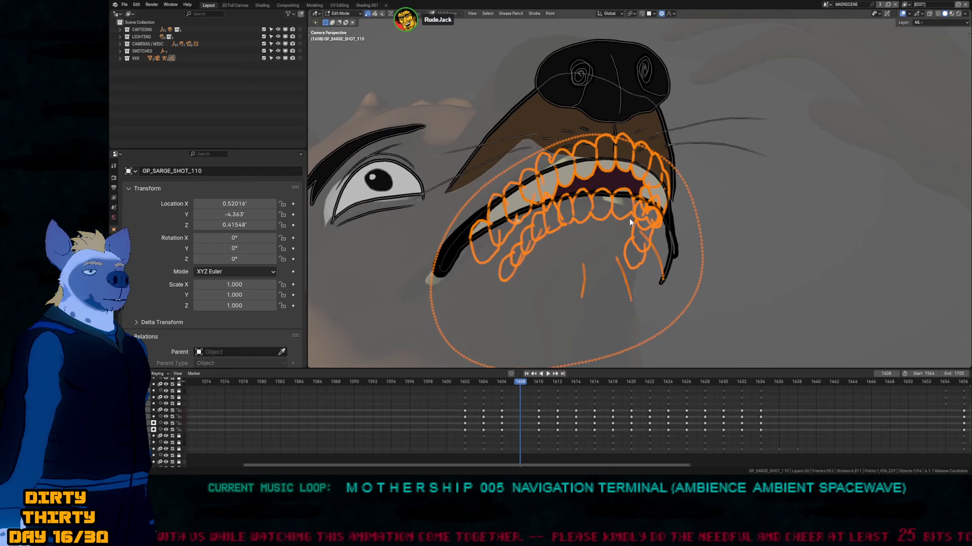
{"action": "scroll", "coordinate": [627, 233], "scroll_direction": "down", "scroll_amount": 3}
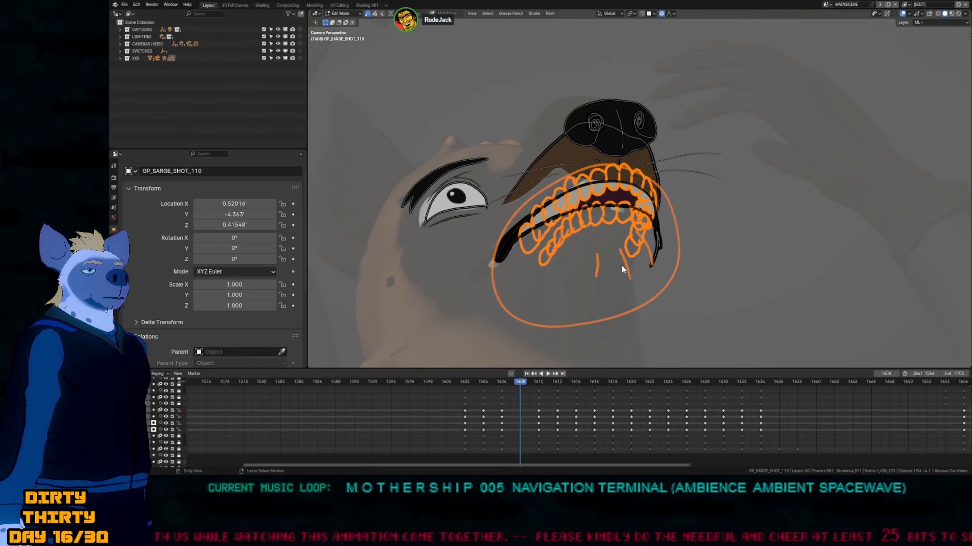
{"action": "scroll", "coordinate": [577, 339], "scroll_direction": "up", "scroll_amount": 1, "text": "alt"}
{"action": "scroll", "coordinate": [577, 340], "scroll_direction": "down", "scroll_amount": 2, "text": "alt"}
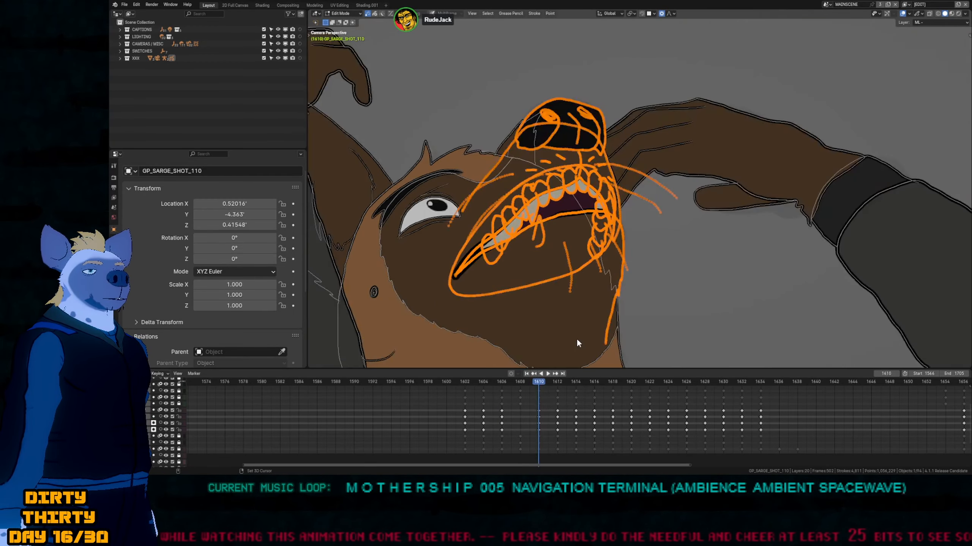
{"action": "scroll", "coordinate": [576, 340], "scroll_direction": "up", "scroll_amount": 1, "text": "alt"}
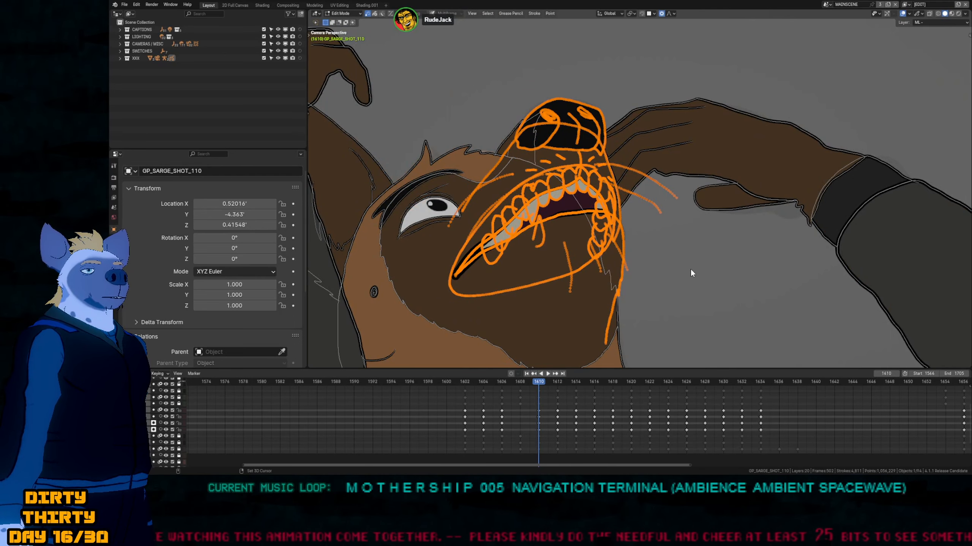
{"action": "left_click", "coordinate": [523, 382]}
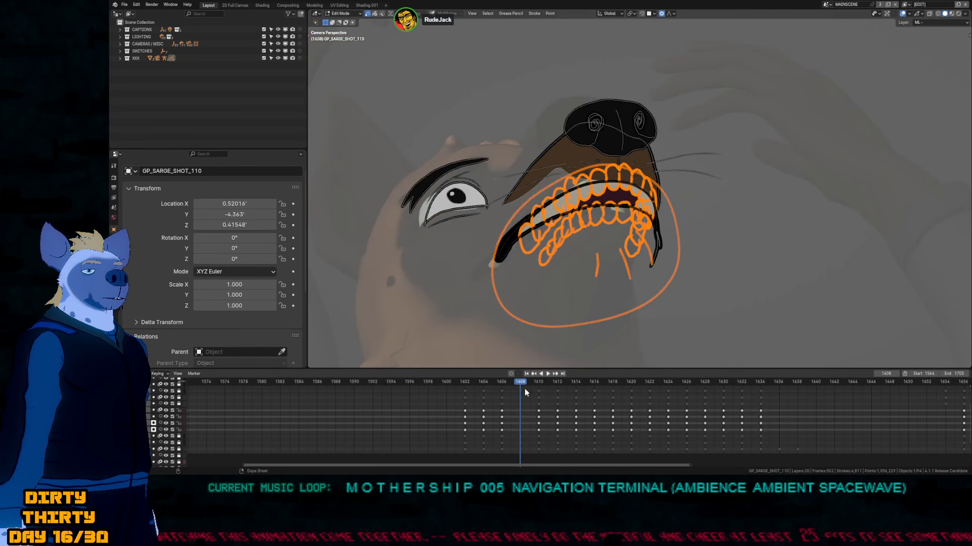
Insert new keyframes on the mouth layers at frame 1608 and paste the copied nose, muzzle and mouth strokes by layer.
{"action": "key", "text": "i"}
{"action": "left_click", "coordinate": [534, 422]}
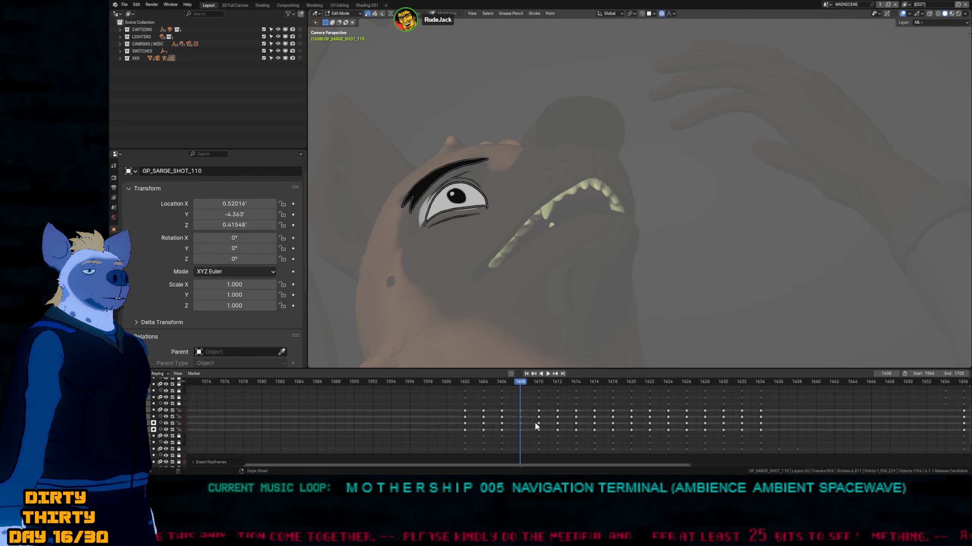
{"action": "key", "text": "ctrl+v"}
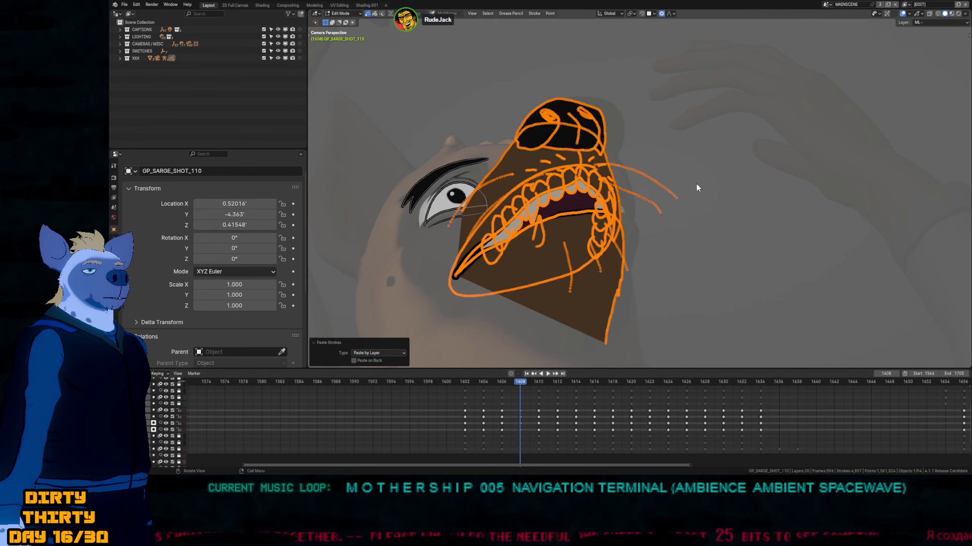
Move the pasted nose, muzzle and mouth strokes at frame 1608 toward the in-between head position.
{"action": "key", "text": "g"}
{"action": "left_click", "coordinate": [796, 177]}
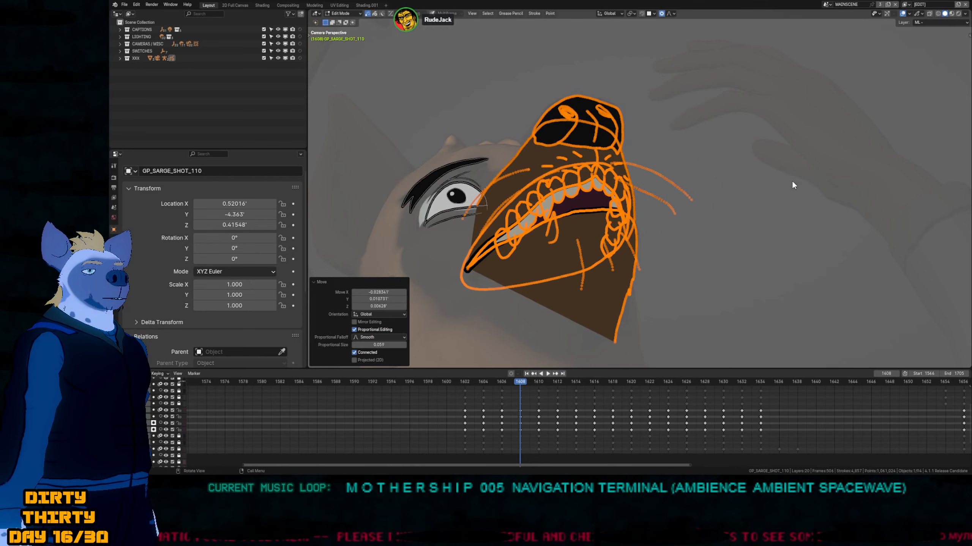
{"action": "key", "text": "Tab"}
{"action": "key", "text": "Tab"}
{"action": "key", "text": "g"}
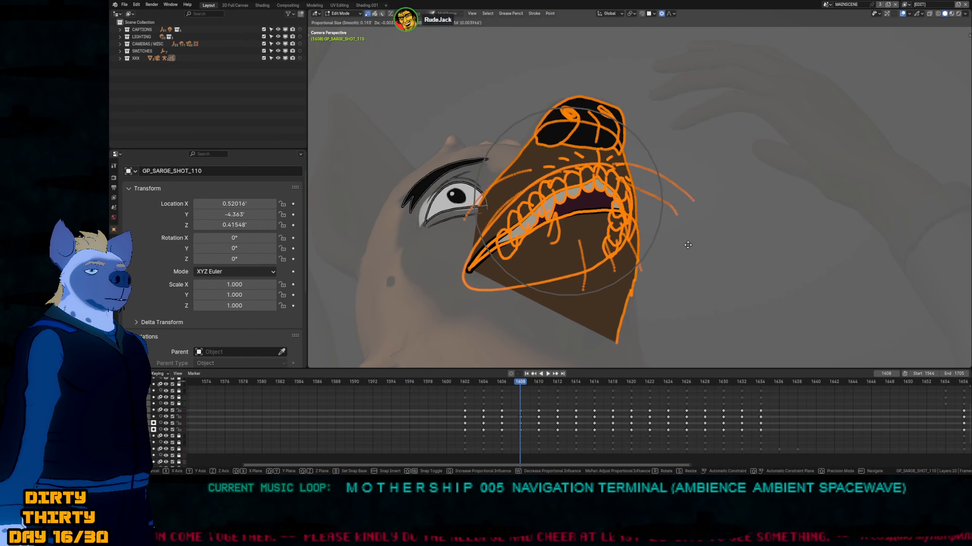
{"action": "left_click", "coordinate": [680, 250]}
{"action": "key", "text": "Tab"}
Flip repeatedly between the neighbouring keyframes to examine how the muzzle at frame 1608 moves into frame 1610.
{"action": "key", "text": "Down"}
{"action": "key", "text": "Up"}
{"action": "key", "text": "Up"}
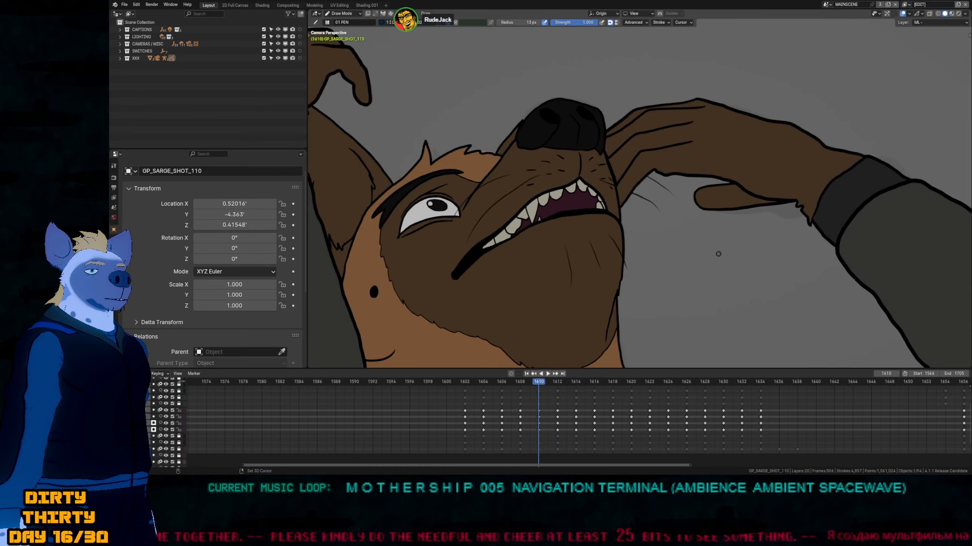
{"action": "key", "text": "Down"}
{"action": "key", "text": "Down"}
{"action": "key", "text": "Up"}
{"action": "key", "text": "Up"}
{"action": "key", "text": "Down"}
{"action": "key", "text": "Down"}
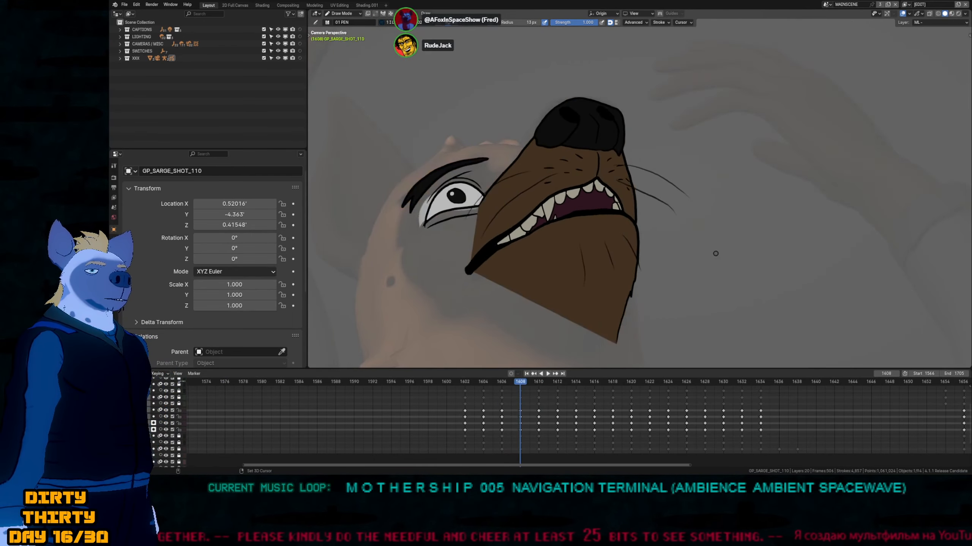
{"action": "key", "text": "Up"}
{"action": "key", "text": "Up"}
{"action": "key", "text": "Down"}
{"action": "key", "text": "Down"}
{"action": "key", "text": "Up"}
{"action": "key", "text": "Up"}
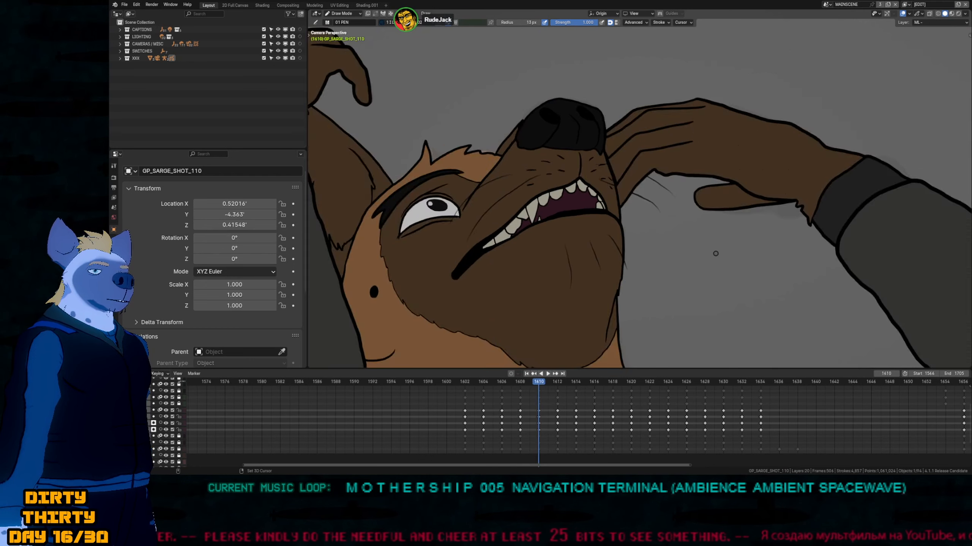
{"action": "key", "text": "Down"}
{"action": "key", "text": "Down"}
{"action": "key", "text": "Up"}
{"action": "key", "text": "Up"}
{"action": "key", "text": "Down"}
{"action": "key", "text": "Down"}
{"action": "key", "text": "Up"}
{"action": "key", "text": "Up"}
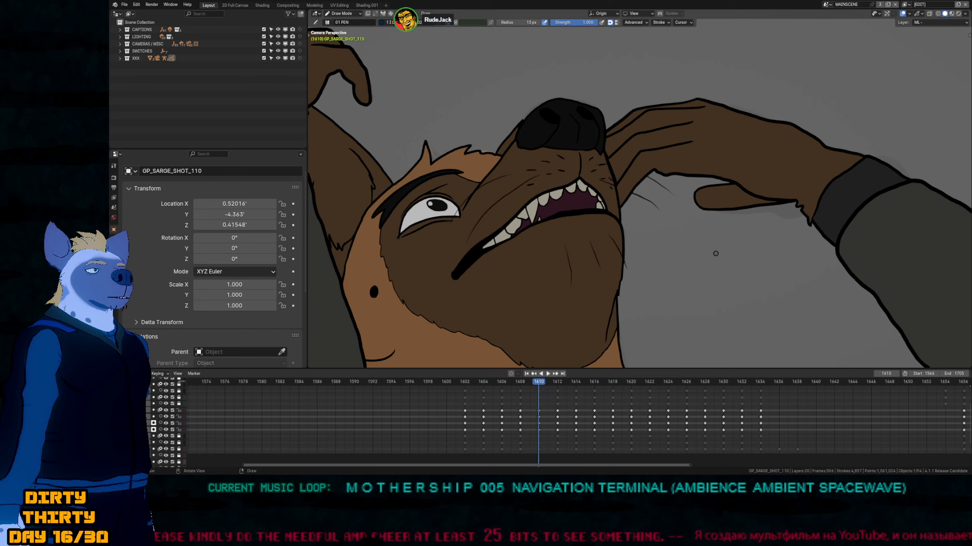
{"action": "key", "text": "Down"}
{"action": "key", "text": "Down"}
{"action": "key", "text": "Up"}
{"action": "key", "text": "Up"}
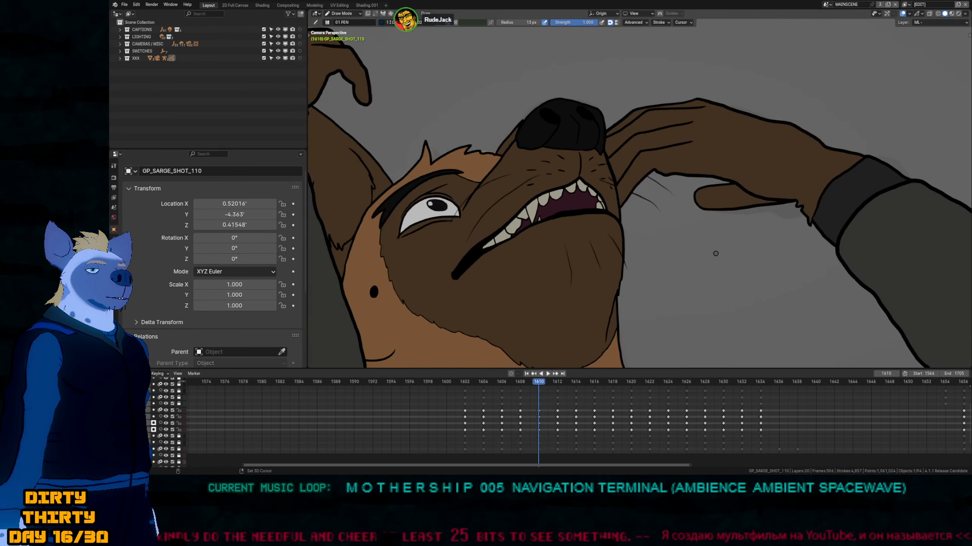
{"action": "key", "text": "Down"}
{"action": "key", "text": "Down"}
{"action": "key", "text": "Up"}
{"action": "key", "text": "Up"}
{"action": "key", "text": "Down"}
{"action": "key", "text": "Down"}
{"action": "key", "text": "Down"}
{"action": "key", "text": "Up"}
{"action": "key", "text": "Up"}
{"action": "key", "text": "Up"}
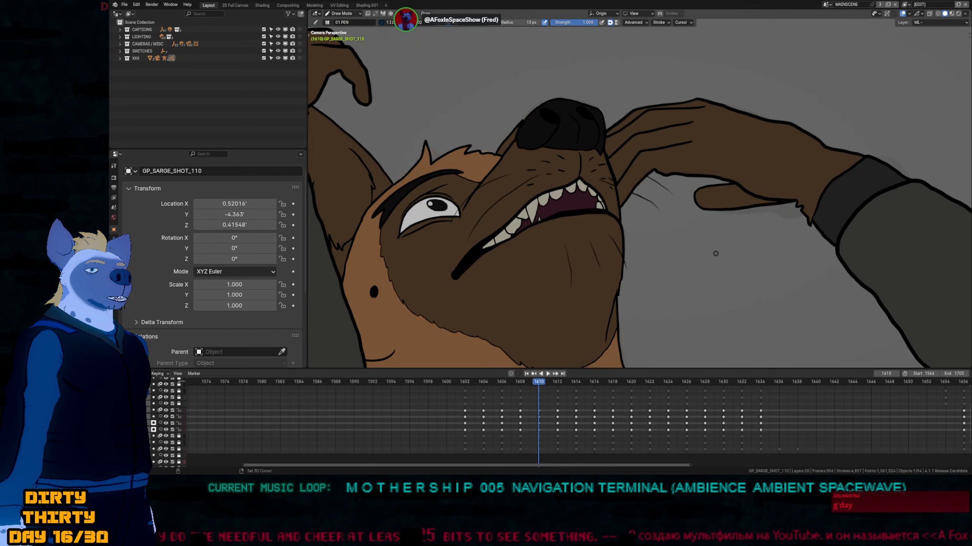
{"action": "key", "text": "Down"}
{"action": "key", "text": "Down"}
{"action": "key", "text": "Down"}
{"action": "key", "text": "Up"}
{"action": "key", "text": "Up"}
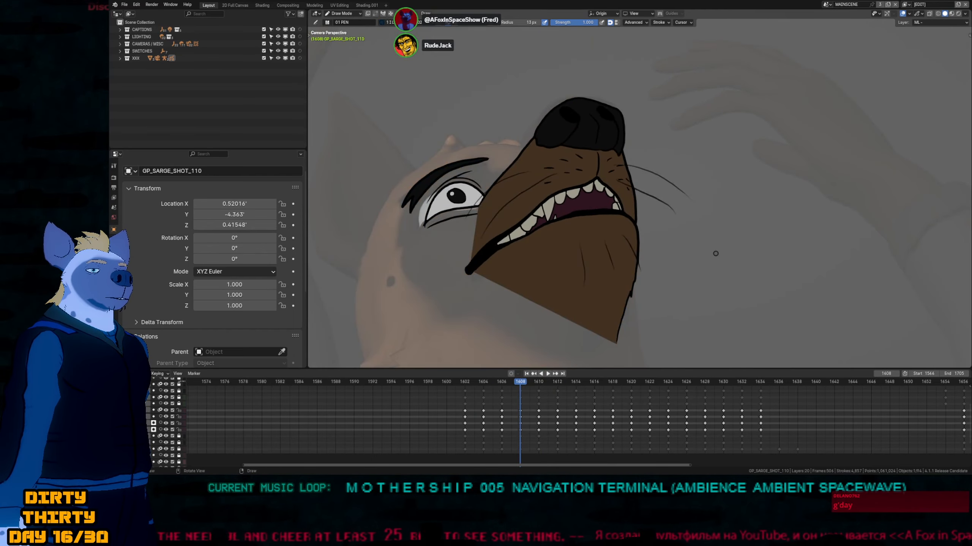
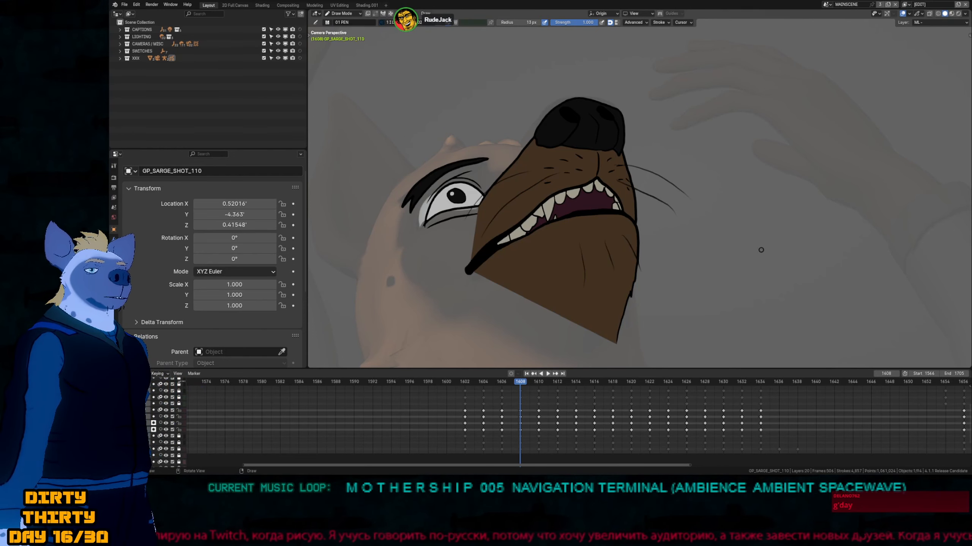
{"action": "mouse_move", "coordinate": [527, 208]}
{"action": "middle_mouse_down", "text": "ctrl"}
{"action": "mouse_move", "coordinate": [540, 231]}
{"action": "mouse_move", "coordinate": [621, 235]}
{"action": "middle_mouse_up", "text": "ctrl"}
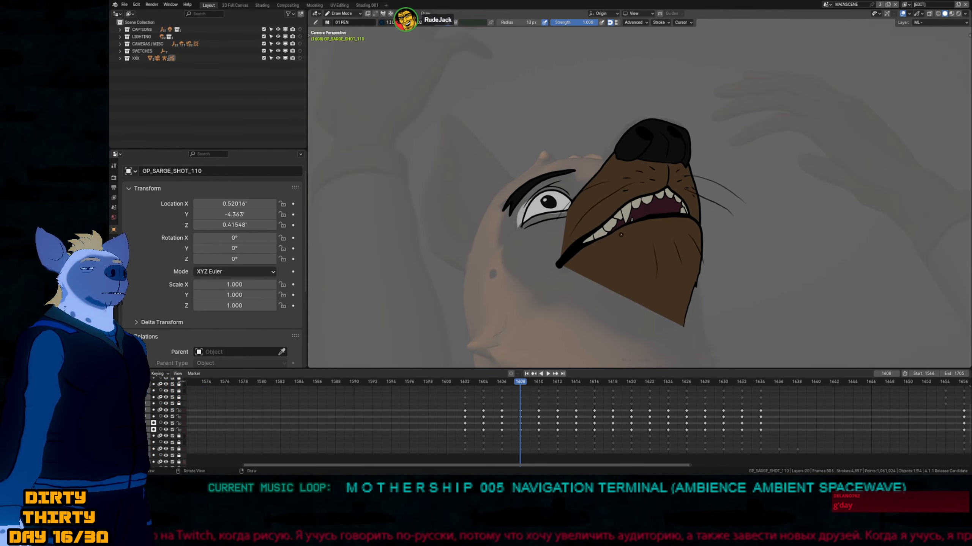
{"action": "scroll", "coordinate": [585, 194], "scroll_direction": "up", "scroll_amount": 3}
{"action": "key", "text": "Tab"}
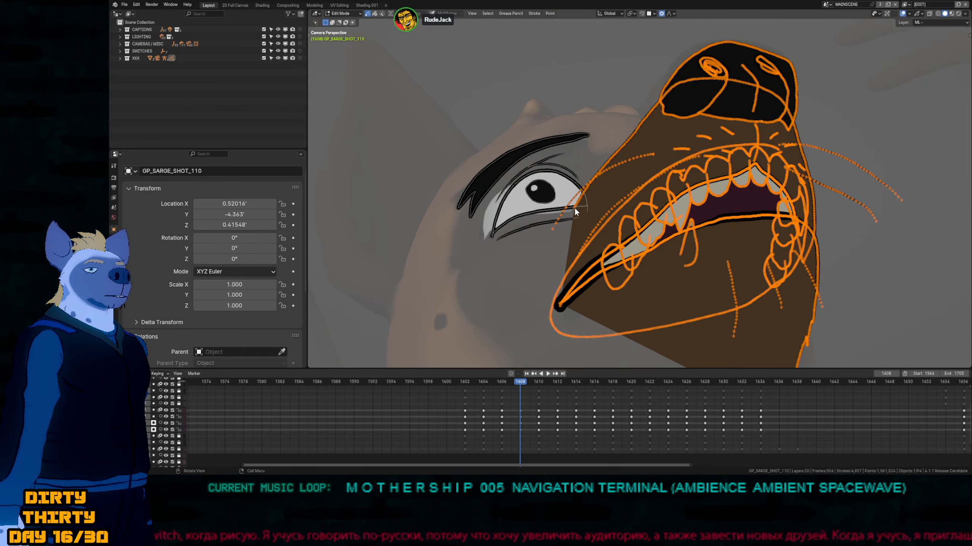
{"action": "left_click", "coordinate": [575, 207]}
{"action": "key", "text": "r"}
{"action": "left_click", "coordinate": [620, 206]}
{"action": "key", "text": "g"}
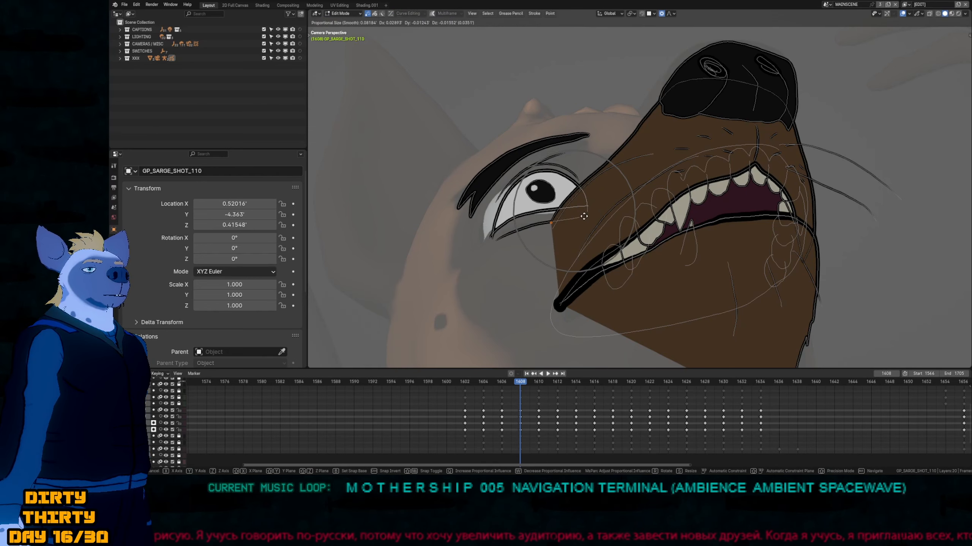
{"action": "key", "text": "Escape"}
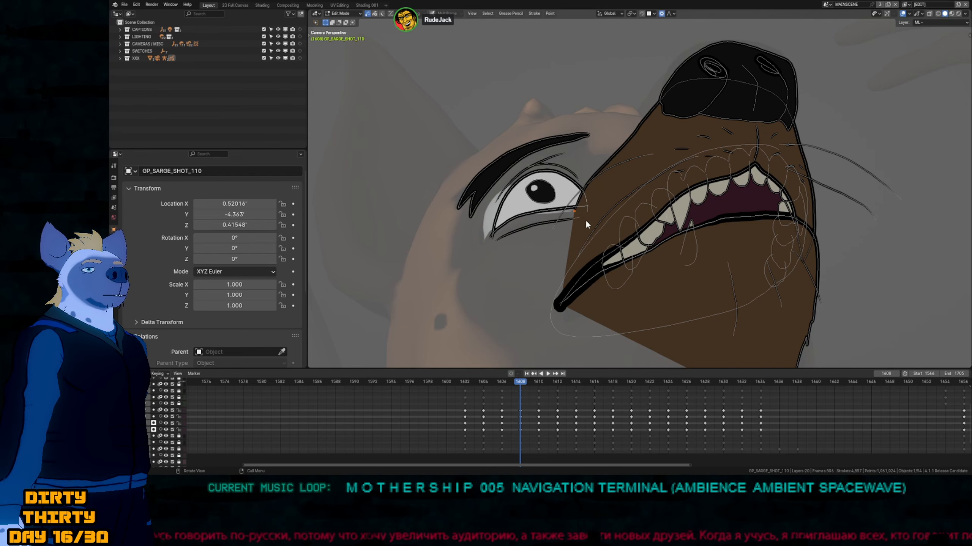
{"action": "scroll", "coordinate": [621, 211], "scroll_direction": "down", "scroll_amount": 5}
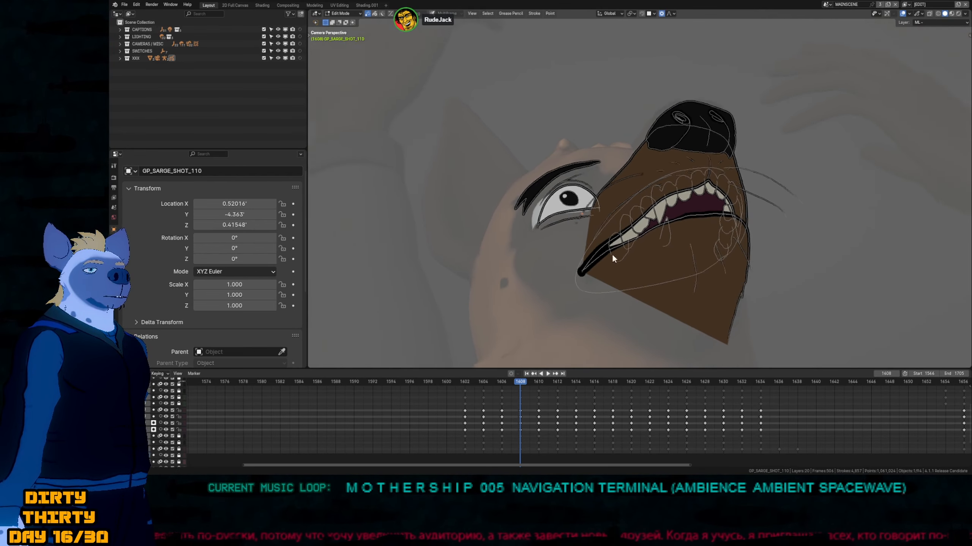
{"action": "middle_click_drag", "start_coordinate": [669, 224], "coordinate": [710, 211]}
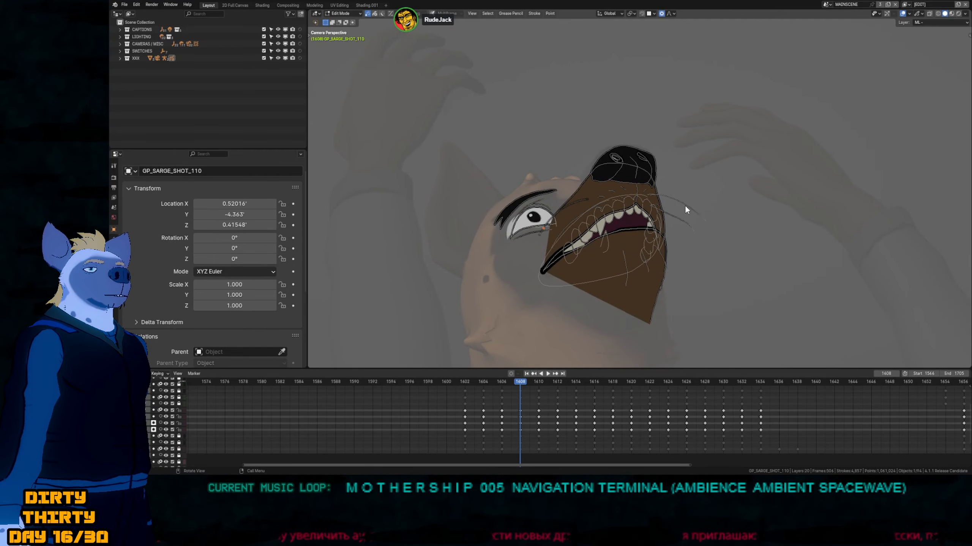
Reposition the near-side whisker strokes on the muzzle at frame 1608 with proportional editing.
{"action": "key", "text": "Tab"}
{"action": "scroll", "coordinate": [673, 203], "scroll_direction": "up", "scroll_amount": 3}
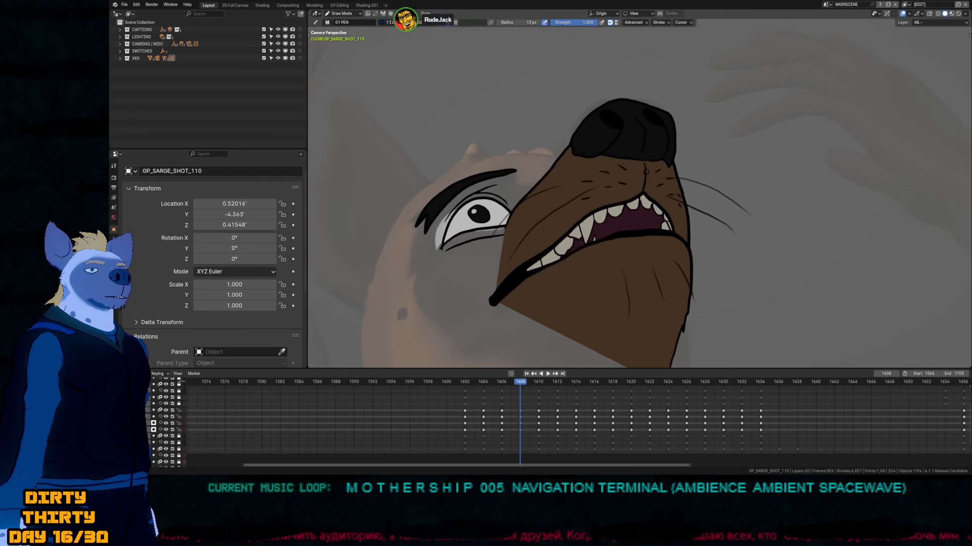
{"action": "scroll", "coordinate": [591, 183], "scroll_direction": "up", "scroll_amount": 2}
{"action": "key", "text": "Tab"}
{"action": "scroll", "coordinate": [591, 184], "scroll_direction": "down", "scroll_amount": 1}
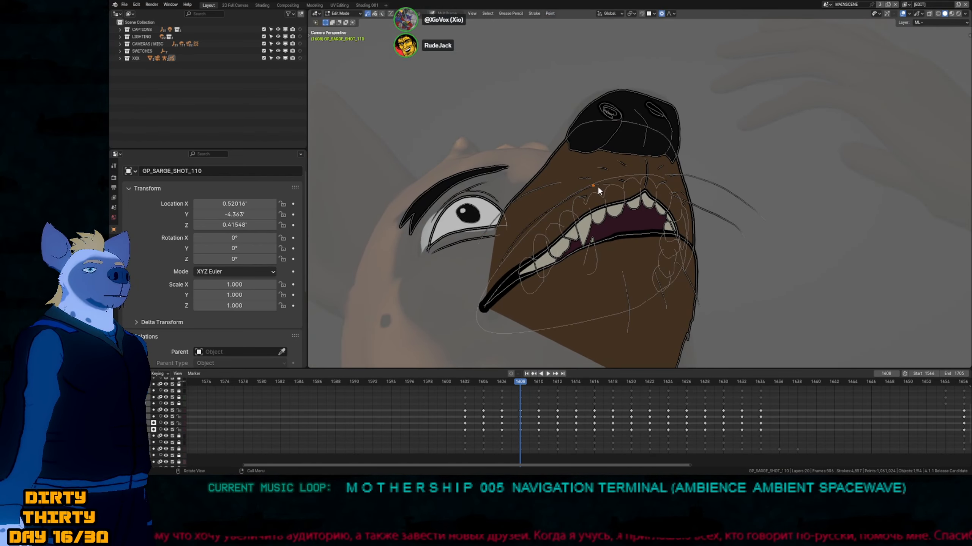
{"action": "key", "text": "g"}
{"action": "scroll", "coordinate": [589, 194], "scroll_direction": "down", "scroll_amount": 4}
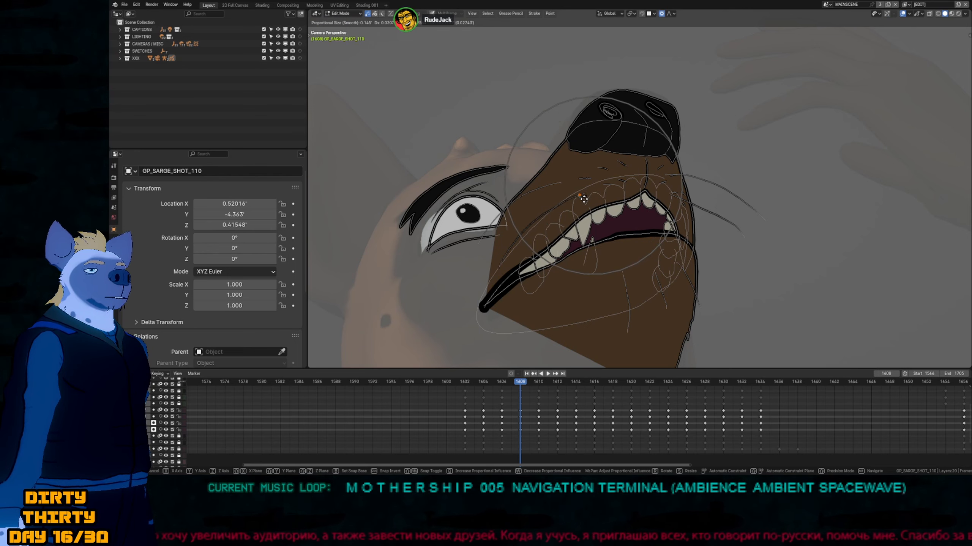
{"action": "left_click", "coordinate": [575, 185]}
{"action": "key", "text": "g"}
{"action": "scroll", "coordinate": [608, 177], "scroll_direction": "up", "scroll_amount": 1}
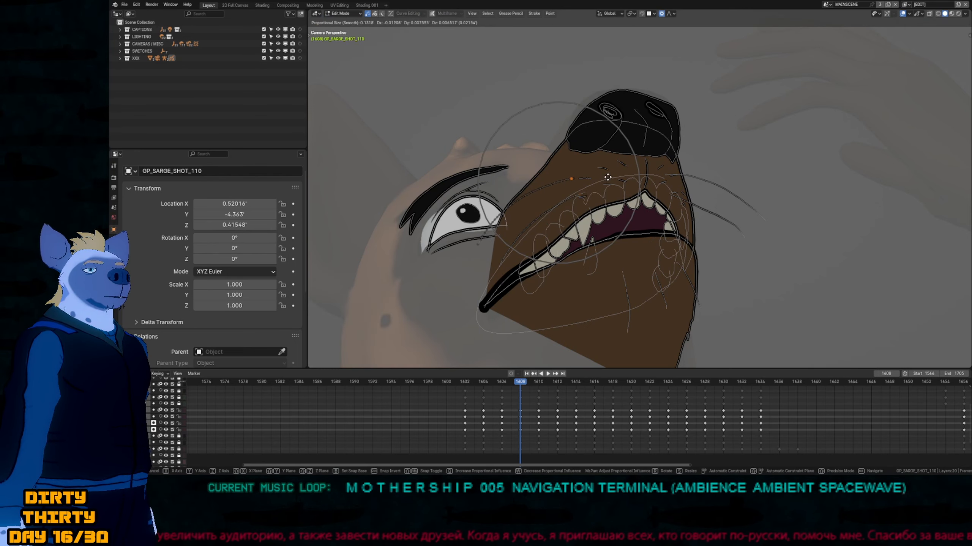
{"action": "left_click", "coordinate": [608, 177]}
{"action": "scroll", "coordinate": [685, 172], "scroll_direction": "up", "scroll_amount": 1}
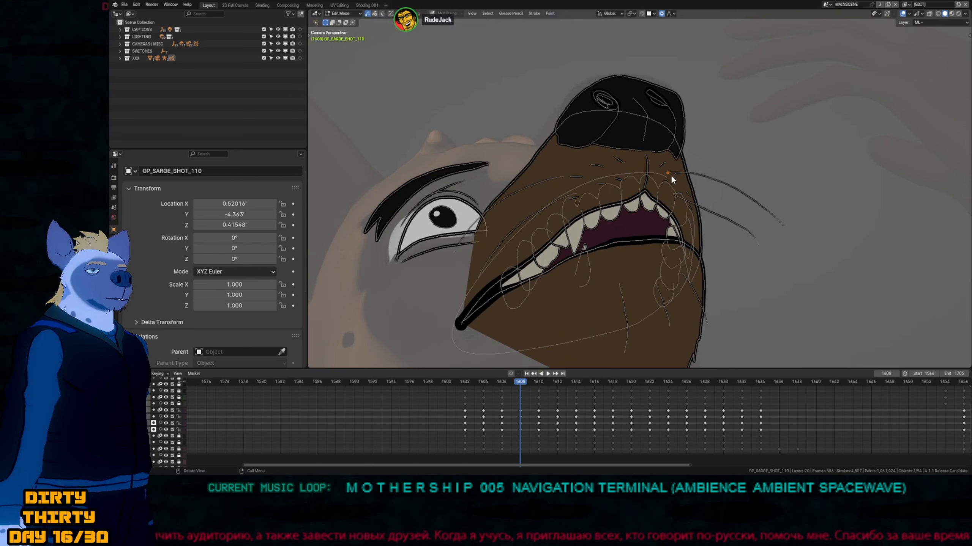
Shift the roots of the far-side whiskers downward on the muzzle at frame 1608.
{"action": "key", "text": "g"}
{"action": "left_click", "coordinate": [677, 194]}
{"action": "left_click", "coordinate": [678, 195]}
{"action": "key", "text": "g"}
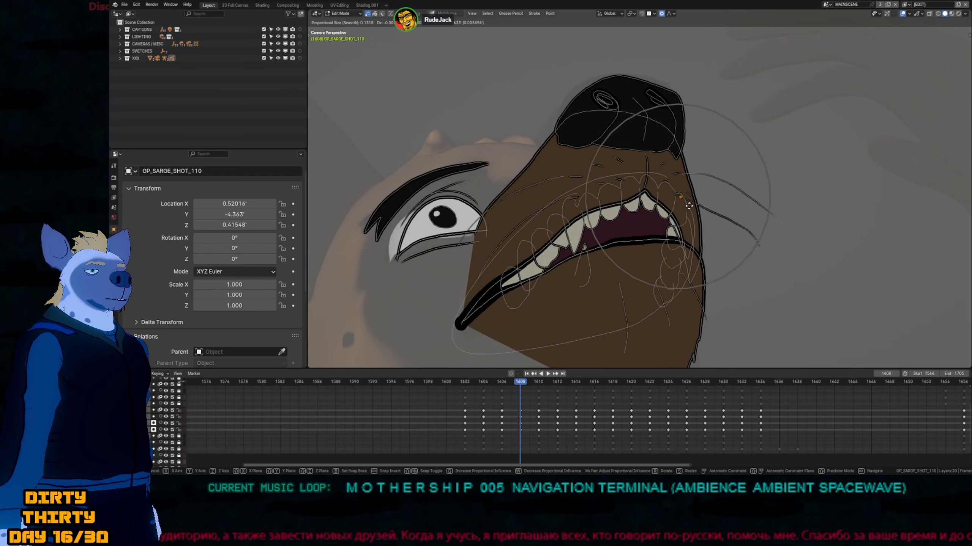
{"action": "left_click", "coordinate": [688, 206]}
{"action": "key", "text": "Tab"}
{"action": "scroll", "coordinate": [608, 273], "scroll_direction": "down", "scroll_amount": 4}
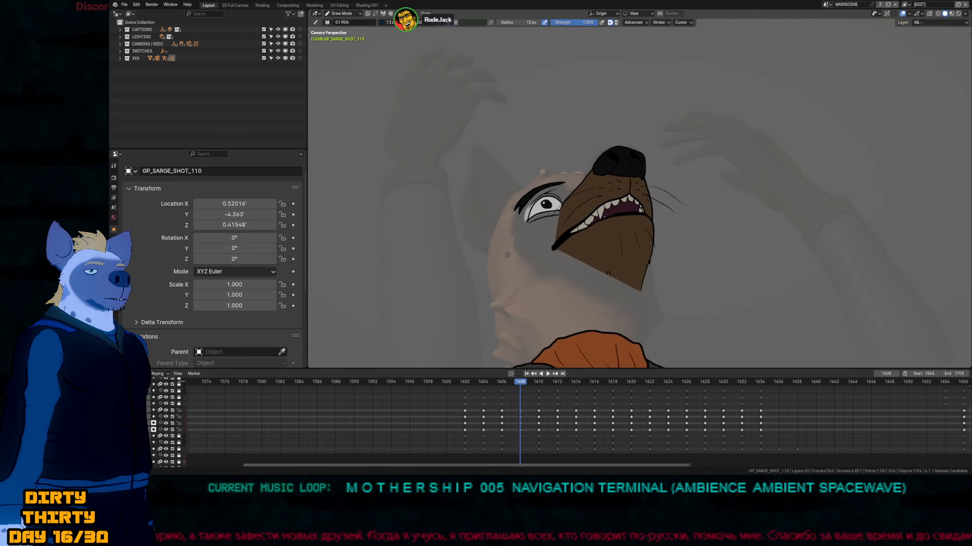
Play back the head and muzzle motion around frames 1604 to 1608 to check the new in-between.
{"action": "scroll", "coordinate": [775, 215], "scroll_direction": "up", "scroll_amount": 2}
{"action": "key", "text": "f"}
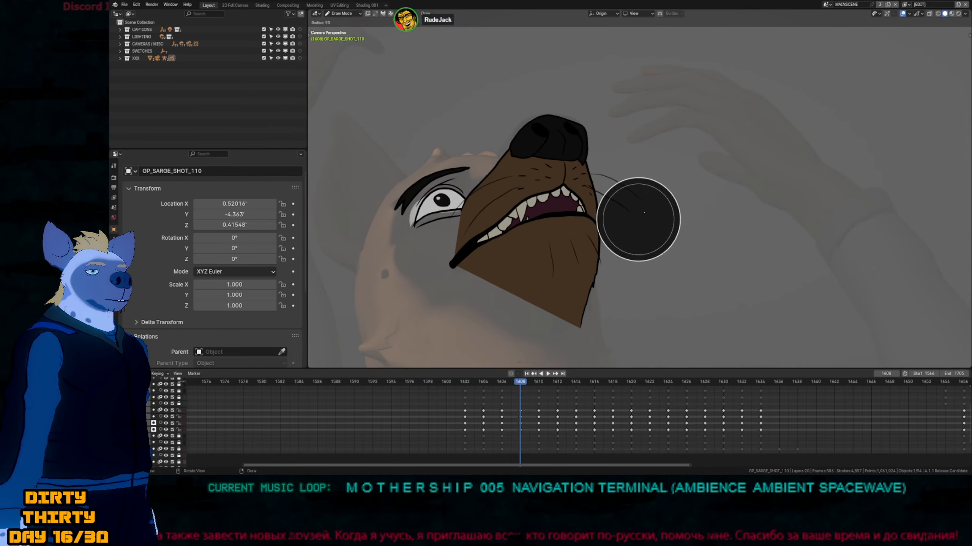
{"action": "left_click", "coordinate": [646, 214]}
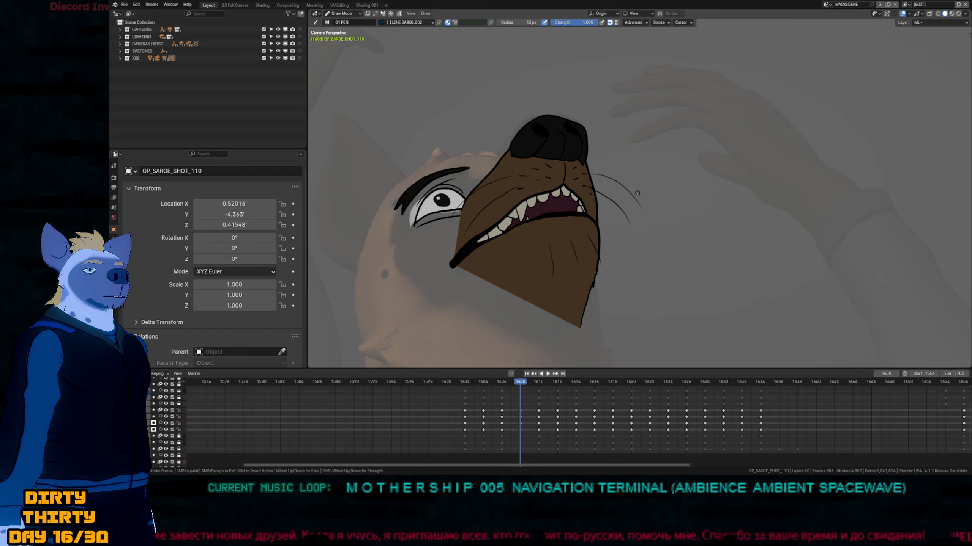
{"action": "key", "text": "Left"}
{"action": "key", "text": "Left"}
{"action": "scroll", "coordinate": [659, 232], "scroll_direction": "down", "scroll_amount": 4}
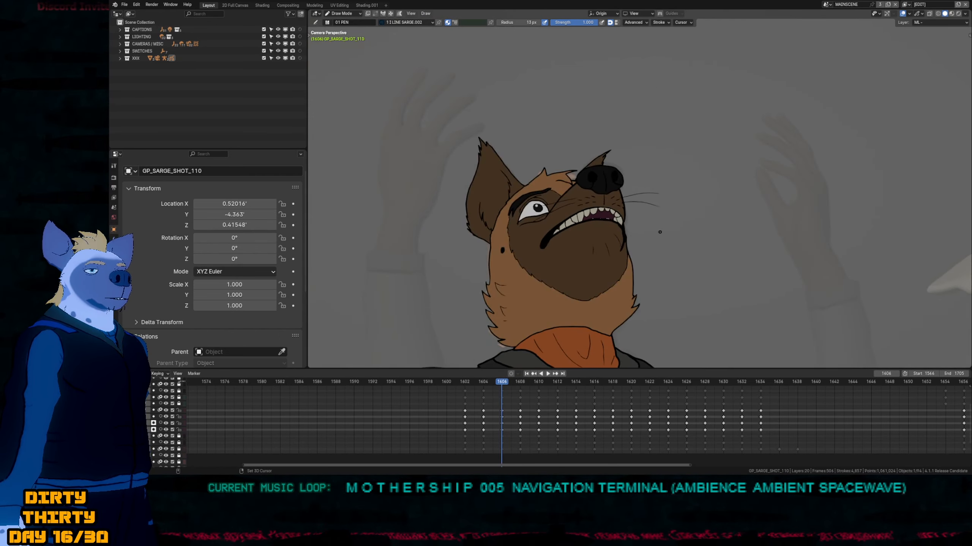
{"action": "key", "text": "space"}
{"action": "key", "text": "Escape"}
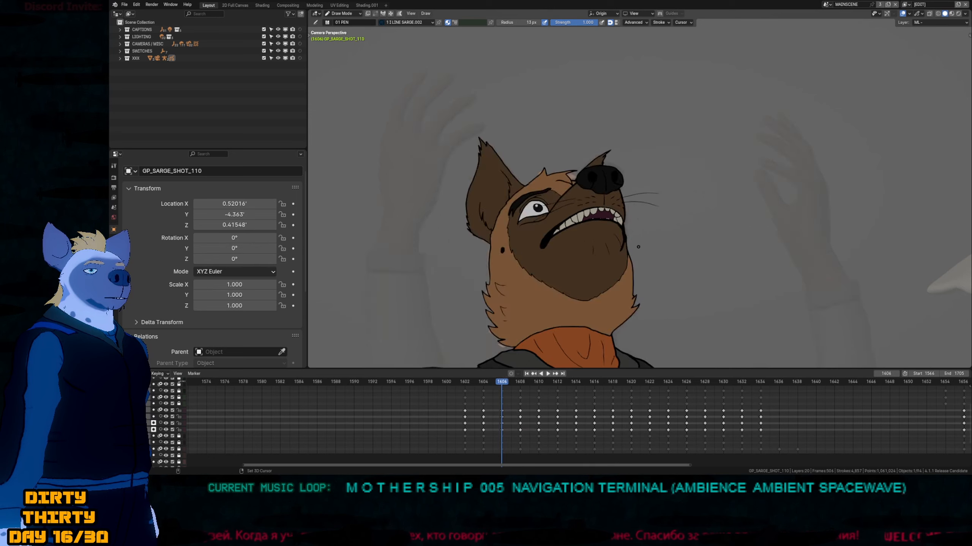
{"action": "key", "text": "space"}
{"action": "key", "text": "shift+Left"}
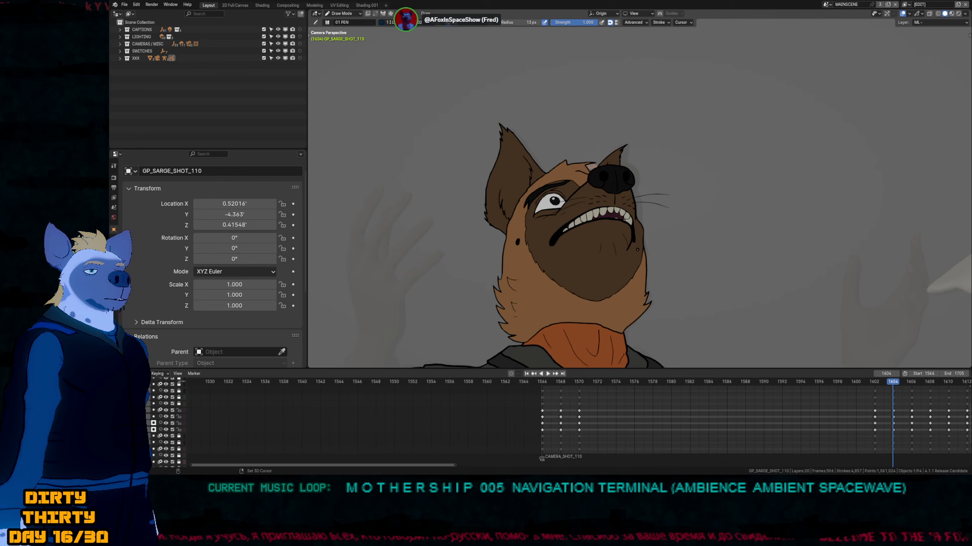
{"action": "key", "text": "space"}
Nudge the lip line at the mouth's far corner outward at frame 1606 with proportional editing.
{"action": "scroll", "coordinate": [620, 234], "scroll_direction": "up", "scroll_amount": 5}
{"action": "key", "text": "Tab"}
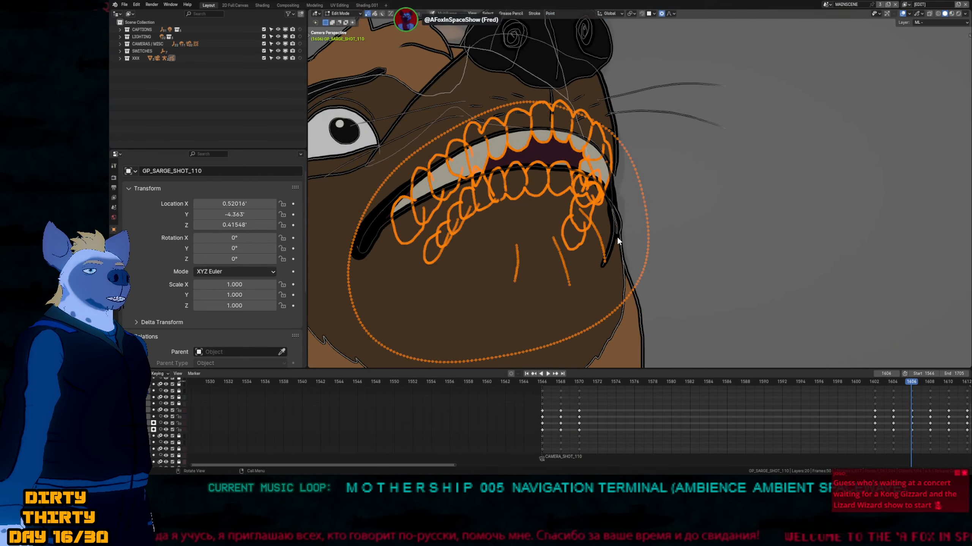
{"action": "left_click", "coordinate": [614, 235]}
{"action": "key", "text": "g"}
{"action": "left_click", "coordinate": [616, 242]}
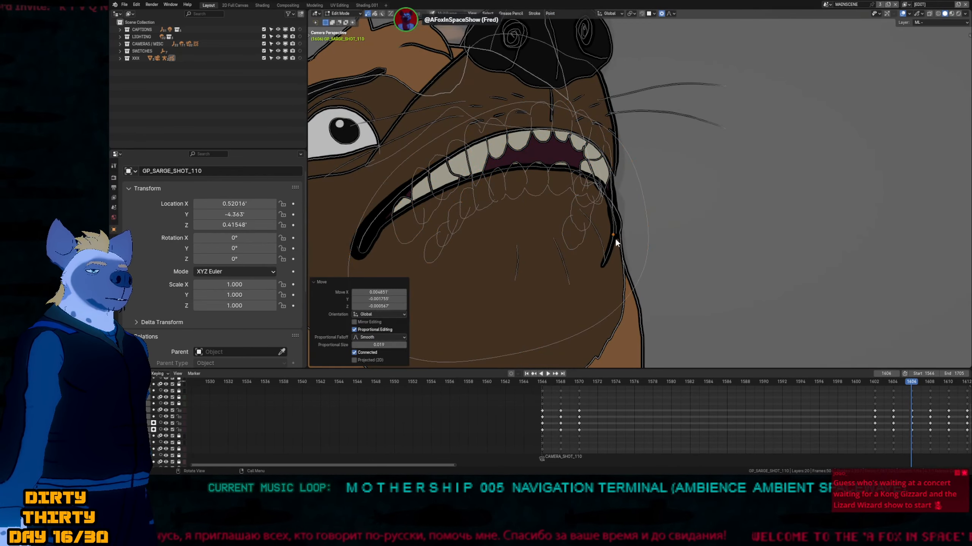
{"action": "key", "text": "g"}
{"action": "scroll", "coordinate": [617, 243], "scroll_direction": "up", "scroll_amount": 3}
{"action": "left_click", "coordinate": [618, 246]}
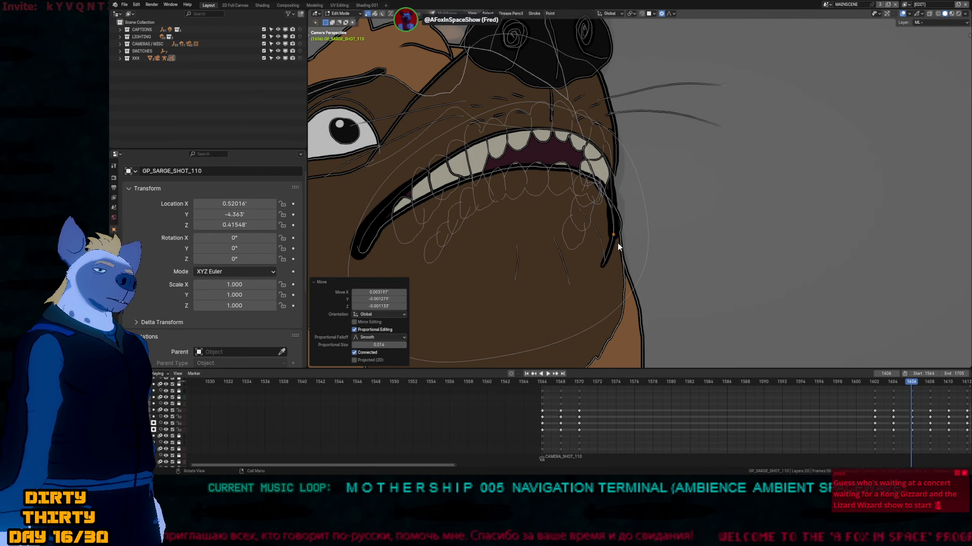
Thin the lip line at the mouth's far corner at frame 1606 by scaling its radius to 0.721.
{"action": "key", "text": "alt+s"}
{"action": "left_click", "coordinate": [627, 222]}
{"action": "scroll", "coordinate": [597, 226], "scroll_direction": "down", "scroll_amount": 3}
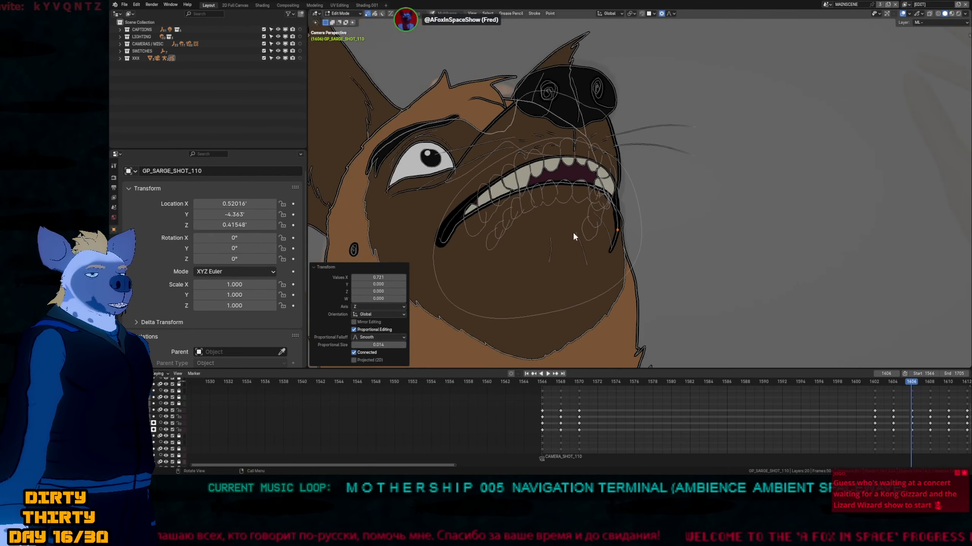
{"action": "middle_click_drag", "start_coordinate": [574, 236], "coordinate": [630, 256], "text": "shift"}
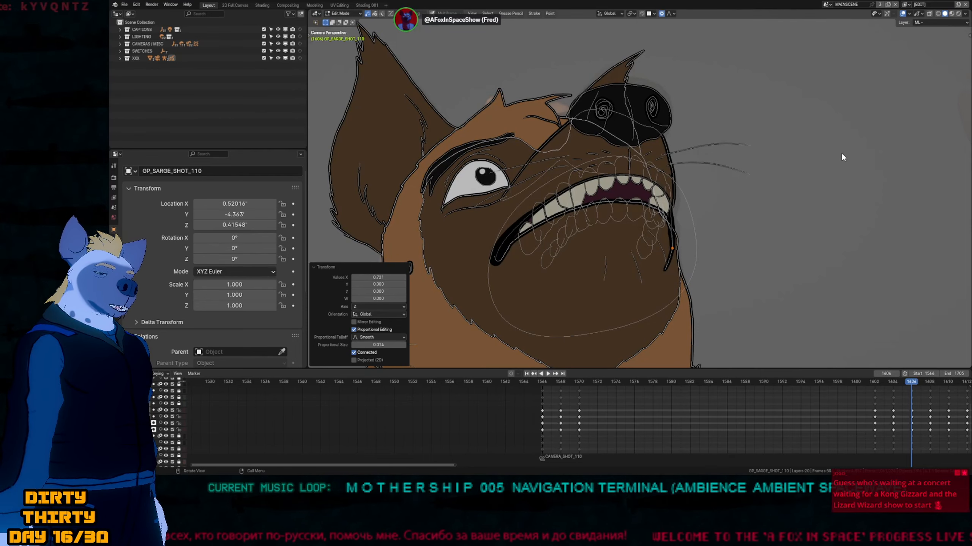
Rotate and nudge the muzzle outline beside the mouth's far corner at frame 1606 with proportional editing.
{"action": "scroll", "coordinate": [646, 248], "scroll_direction": "up", "scroll_amount": 5}
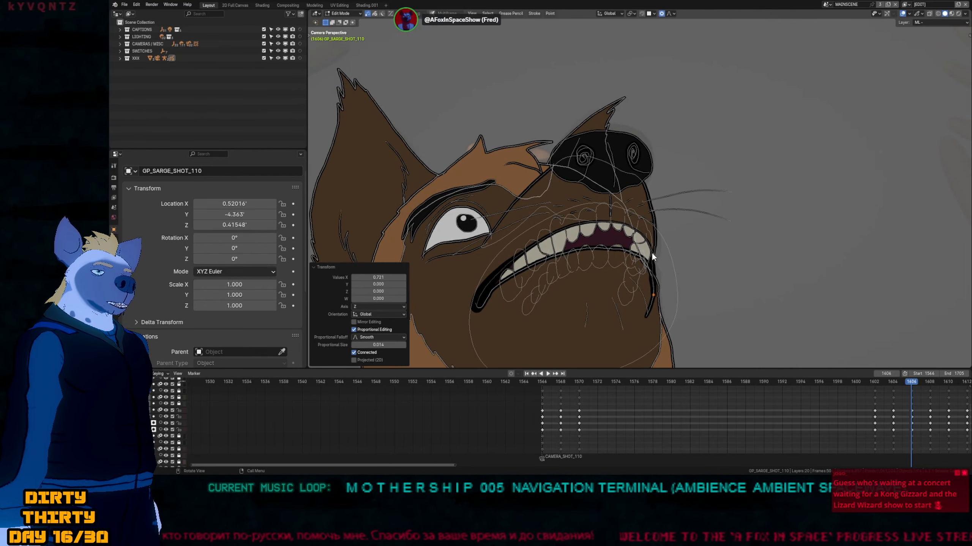
{"action": "left_click", "coordinate": [654, 254]}
{"action": "key", "text": "r"}
{"action": "key", "text": "w"}
{"action": "key", "text": "w"}
{"action": "key", "text": "w"}
{"action": "key", "text": "w"}
{"action": "key", "text": "w"}
{"action": "key", "text": "w"}
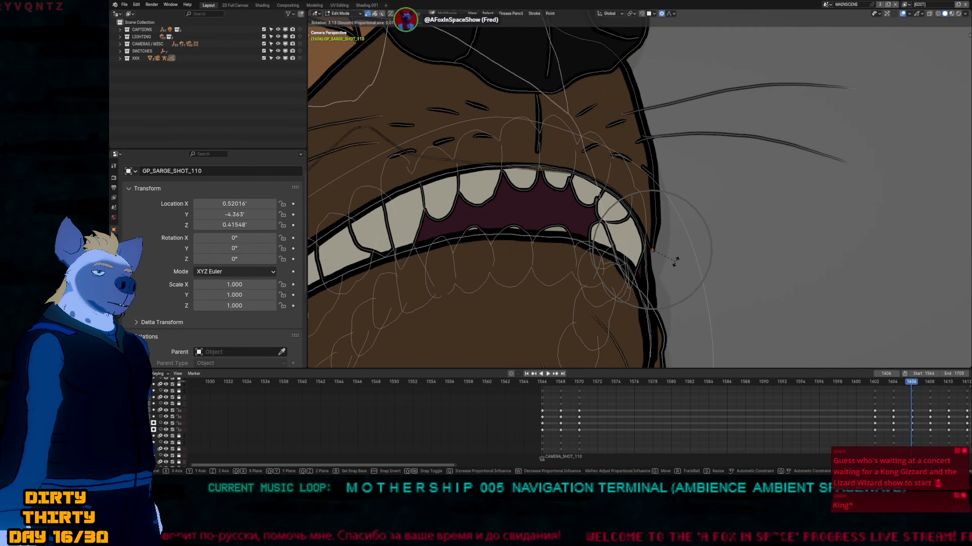
{"action": "left_click", "coordinate": [672, 265]}
{"action": "key", "text": "g"}
{"action": "left_click", "coordinate": [670, 269]}
{"action": "key", "text": "Tab"}
{"action": "scroll", "coordinate": [627, 223], "scroll_direction": "down", "scroll_amount": 5}
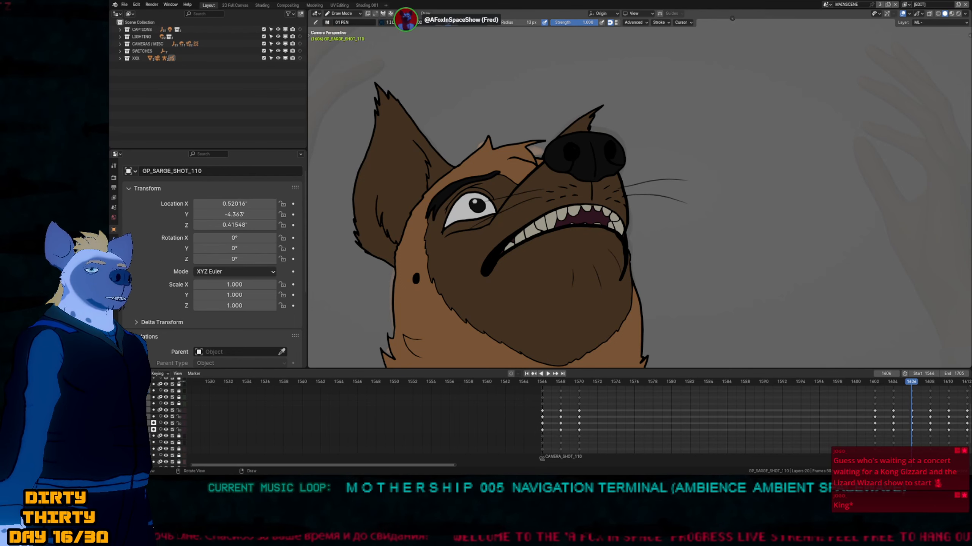
Flip through the drawings from frame 1568 to frame 1610 to check the head, muzzle and mouth motion.
{"action": "middle_click_drag", "start_coordinate": [520, 258], "coordinate": [595, 244], "text": "shift"}
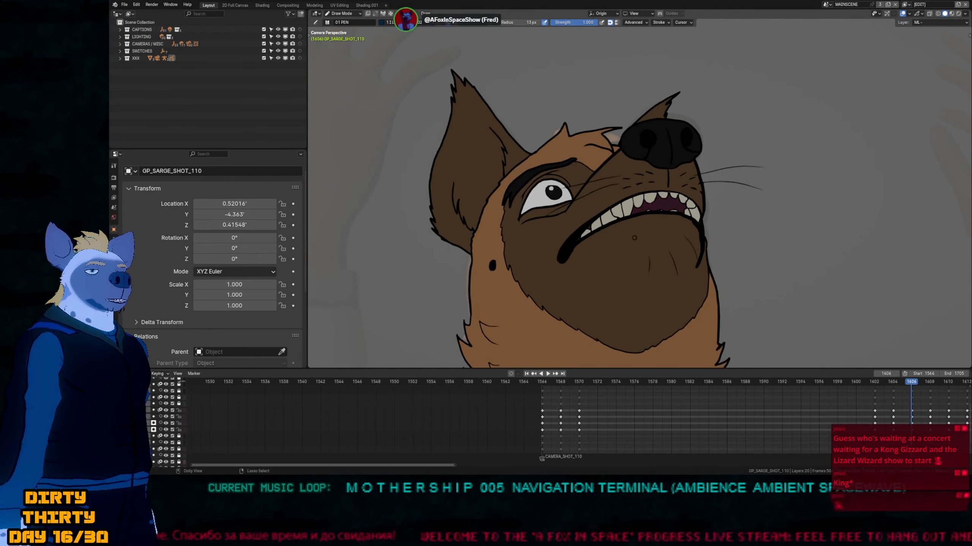
{"action": "scroll", "coordinate": [596, 243], "scroll_direction": "down", "scroll_amount": 1}
{"action": "key", "text": "Down"}
{"action": "key", "text": "Down"}
{"action": "key", "text": "Down"}
{"action": "key", "text": "Down"}
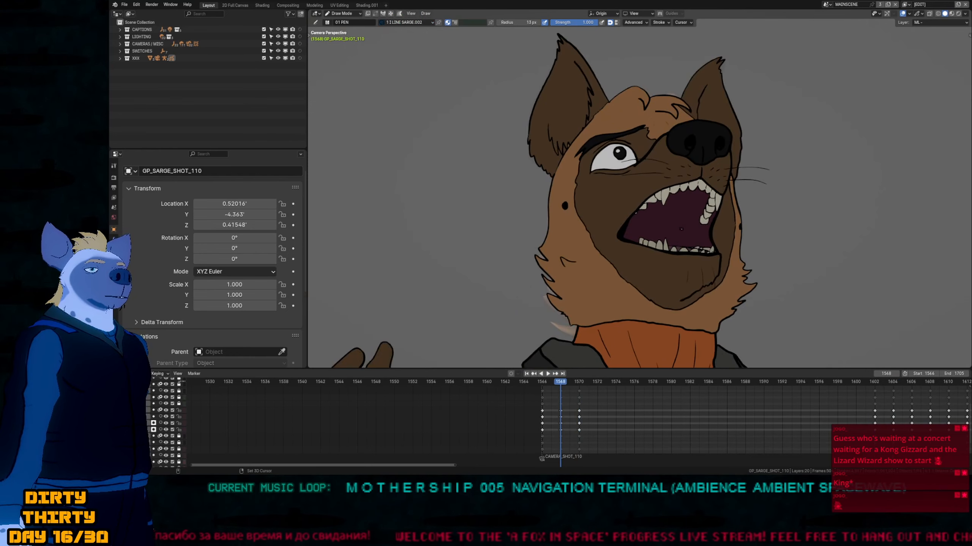
{"action": "key", "text": "space"}
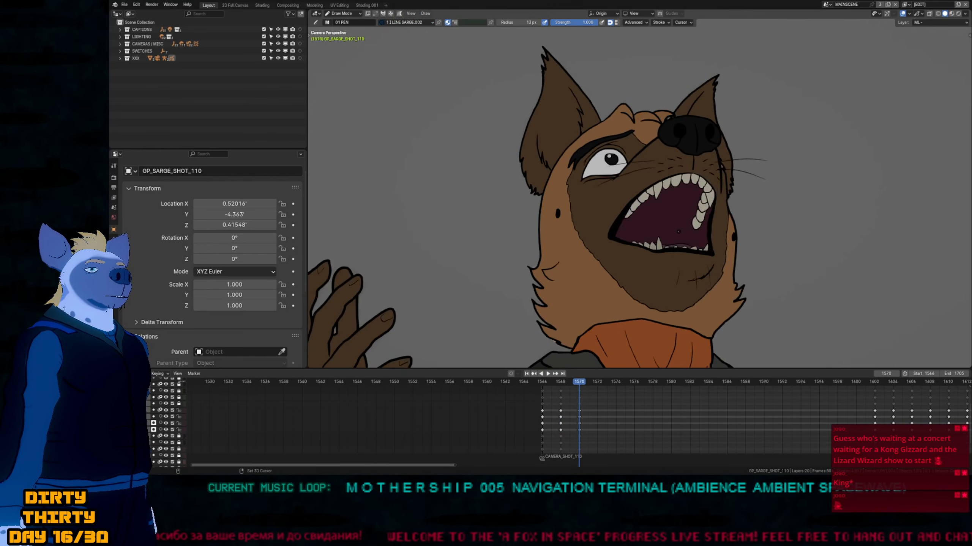
{"action": "key", "text": "Down"}
{"action": "key", "text": "Down"}
{"action": "key", "text": "Down"}
{"action": "key", "text": "Down"}
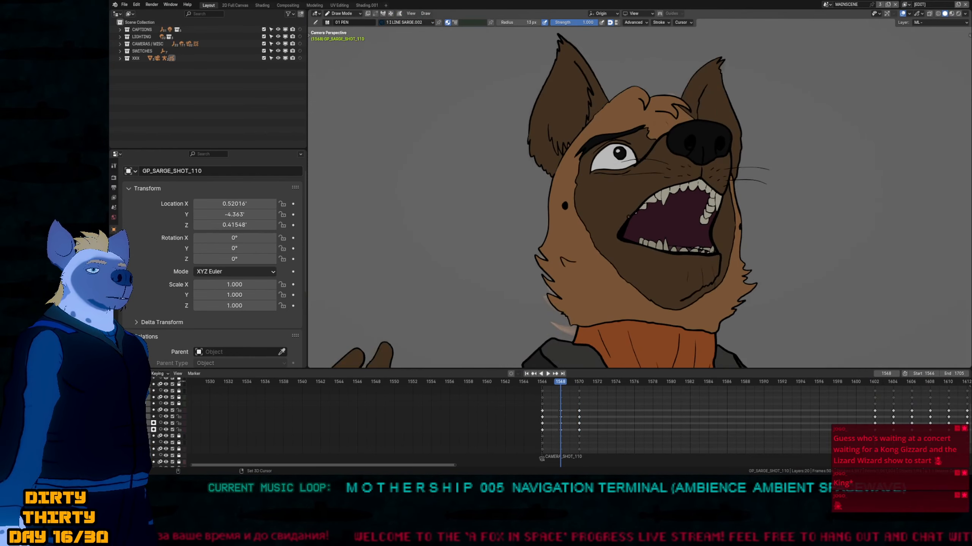
{"action": "key", "text": "Up"}
{"action": "key", "text": "Up"}
{"action": "key", "text": "Up"}
{"action": "key", "text": "Up"}
{"action": "key", "text": "Up"}
{"action": "key", "text": "Up"}
{"action": "key", "text": "Up"}
{"action": "key", "text": "Up"}
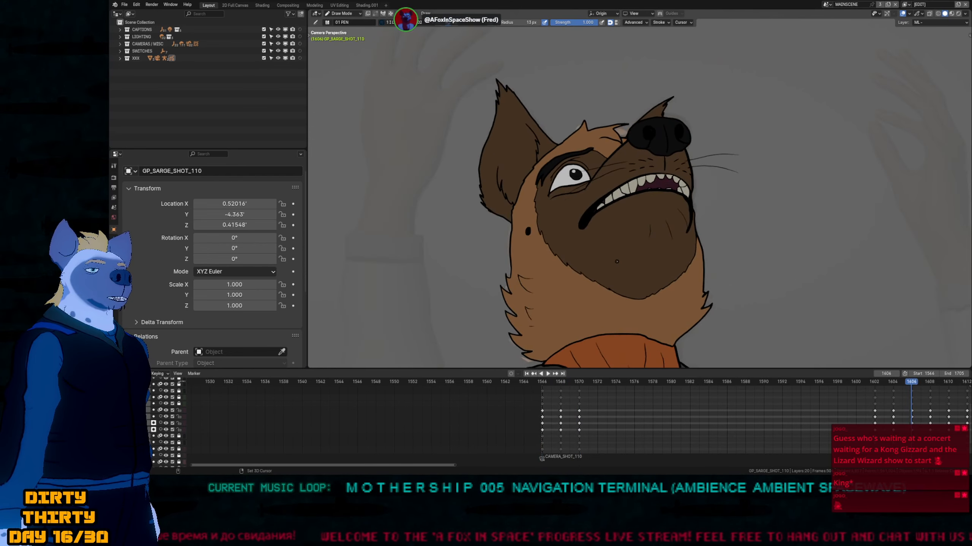
{"action": "key", "text": "Down"}
{"action": "key", "text": "Down"}
{"action": "key", "text": "Down"}
{"action": "key", "text": "Down"}
{"action": "key", "text": "Down"}
{"action": "key", "text": "Down"}
{"action": "key", "text": "Down"}
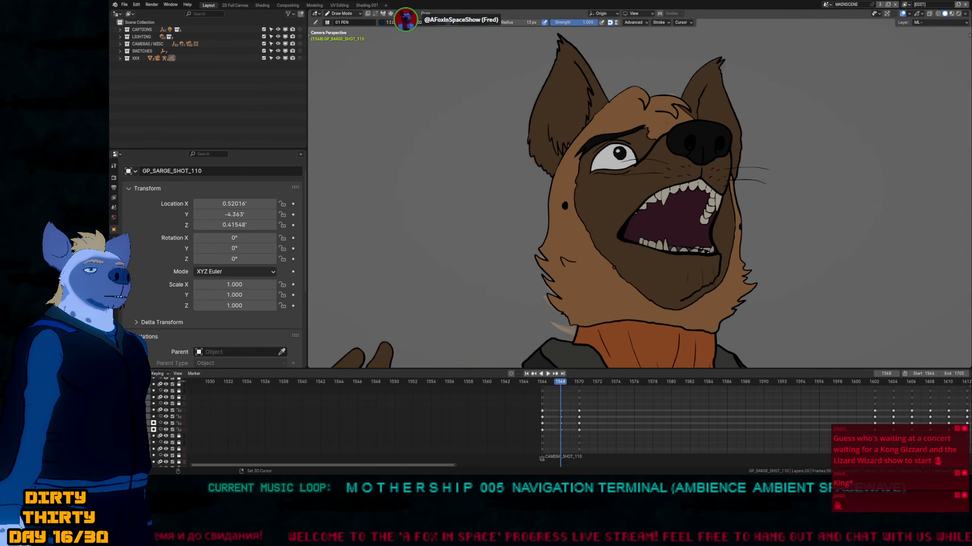
{"action": "key", "text": "Up"}
{"action": "key", "text": "Up"}
{"action": "key", "text": "Up"}
{"action": "key", "text": "Up"}
{"action": "key", "text": "Up"}
{"action": "key", "text": "Down"}
{"action": "key", "text": "Down"}
{"action": "key", "text": "Down"}
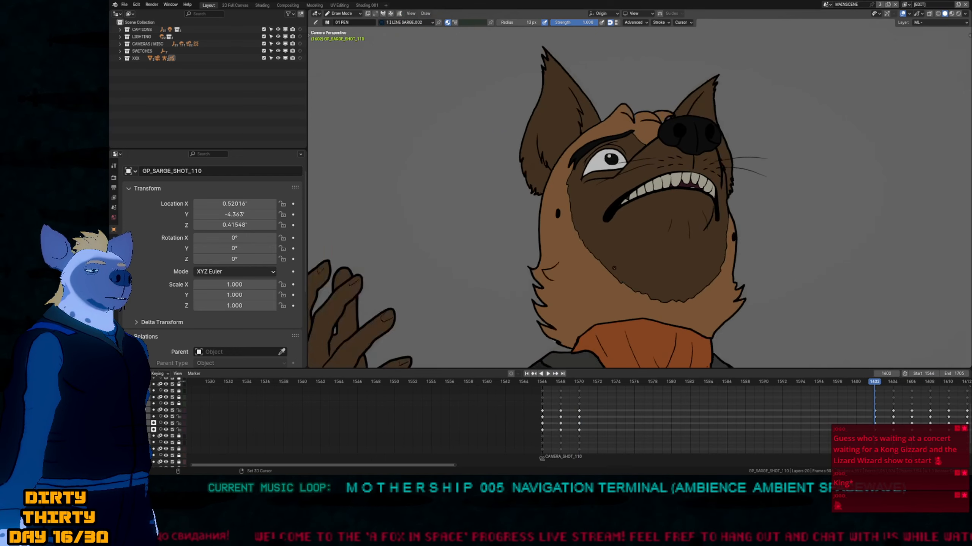
{"action": "key", "text": "Up"}
{"action": "key", "text": "Up"}
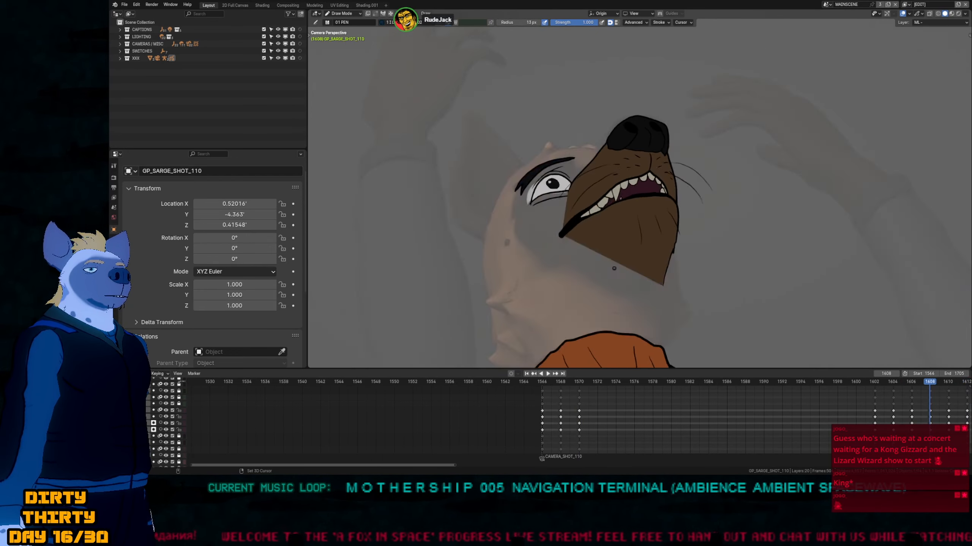
{"action": "key", "text": "Up"}
{"action": "key", "text": "Up"}
{"action": "middle_click_drag", "start_coordinate": [618, 279], "coordinate": [671, 247], "text": "shift"}
{"action": "key", "text": "Down"}
{"action": "key", "text": "Down"}
{"action": "key", "text": "Down"}
{"action": "key", "text": "Down"}
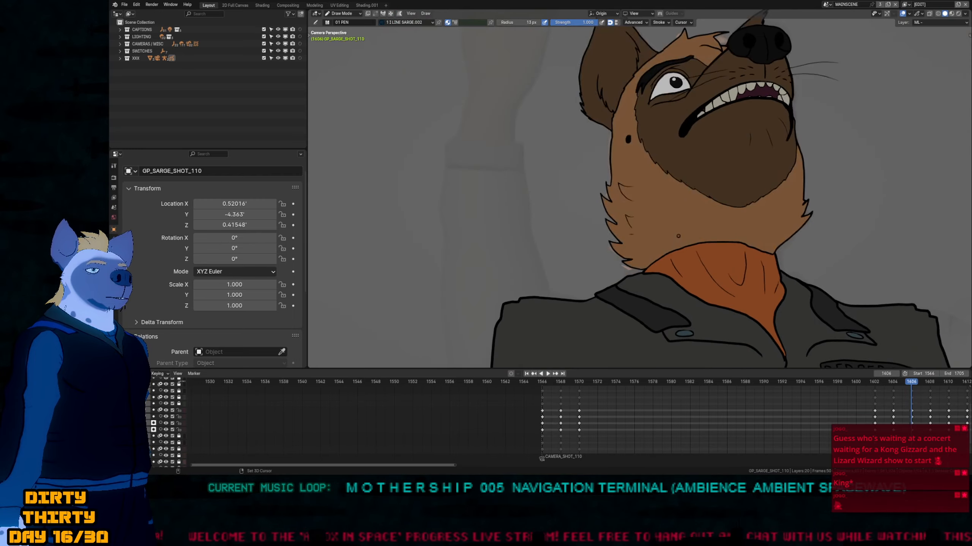
{"action": "key", "text": "Up"}
{"action": "key", "text": "Up"}
{"action": "key", "text": "Up"}
{"action": "key", "text": "Up"}
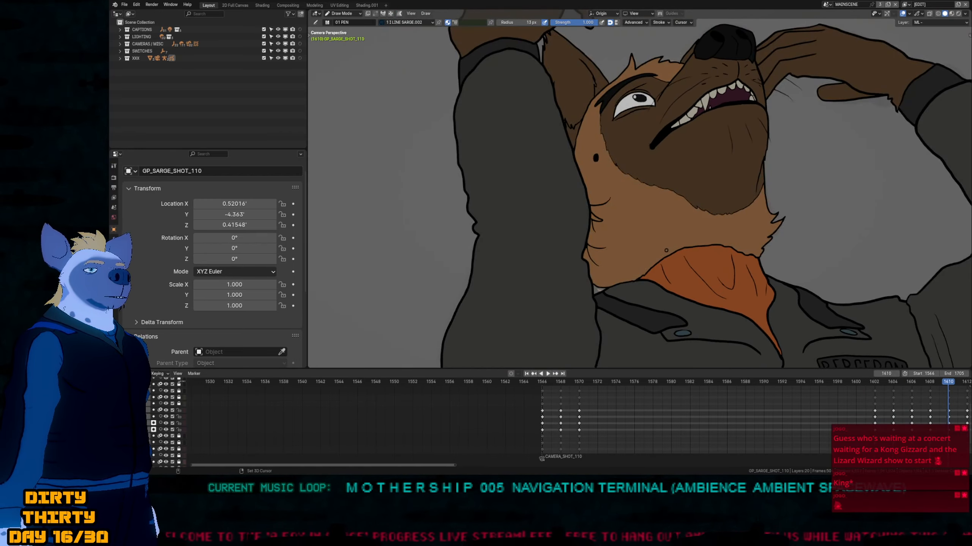
Paste the head strokes from frame 1610 by layer into frame 1608 and shift them into an in-between position.
{"action": "key", "text": "Tab"}
{"action": "scroll", "coordinate": [559, 272], "scroll_direction": "down", "scroll_amount": 3}
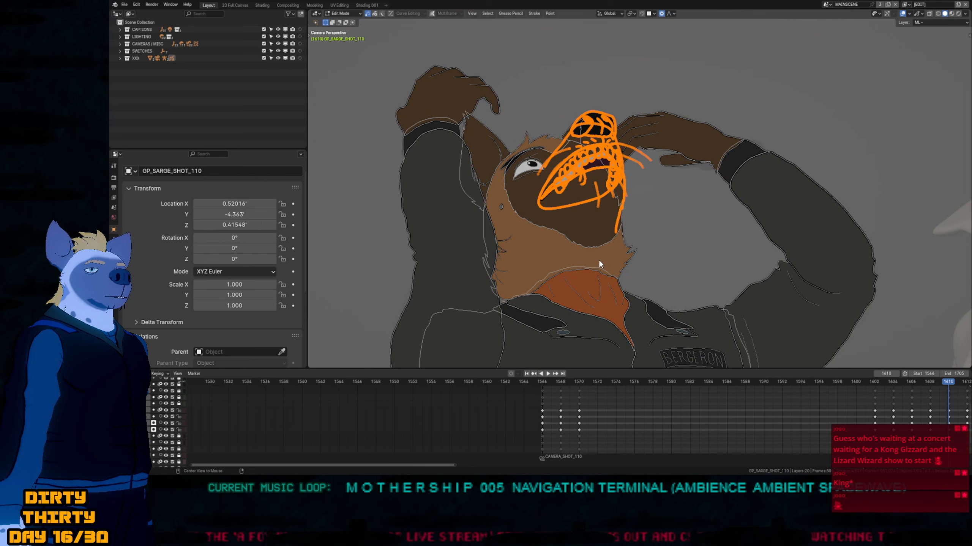
{"action": "key", "text": "Down"}
{"action": "key", "text": "ctrl+v"}
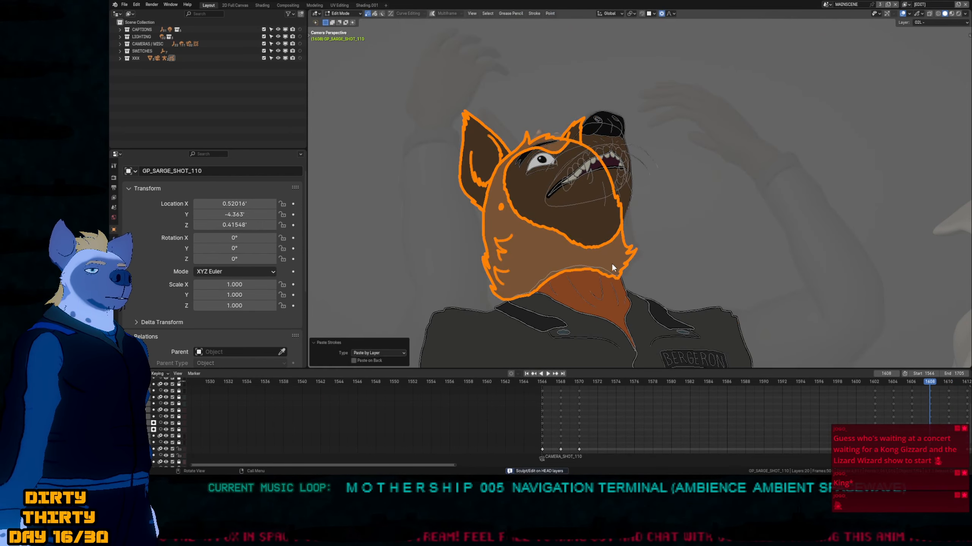
{"action": "scroll", "coordinate": [550, 270], "scroll_direction": "up", "scroll_amount": 3}
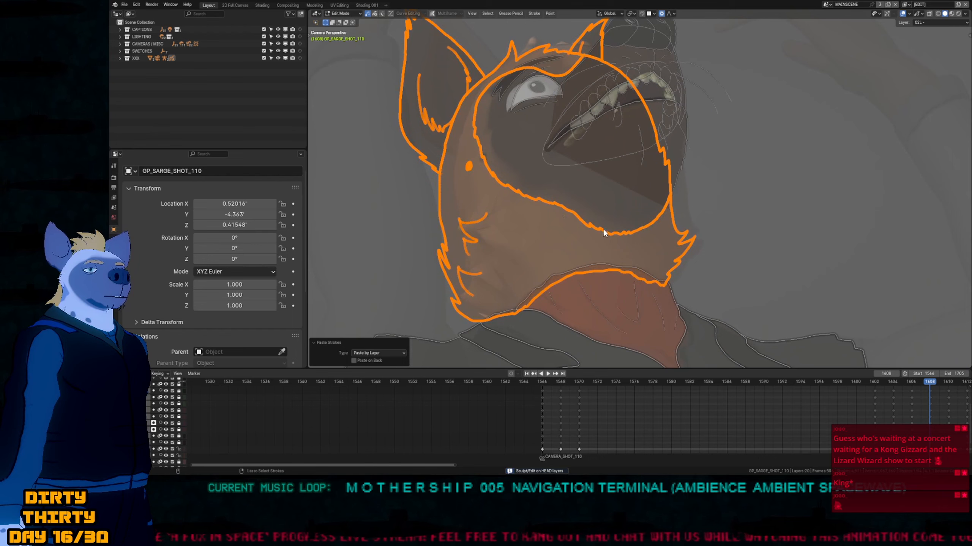
{"action": "key", "text": "g"}
{"action": "left_click", "coordinate": [675, 229]}
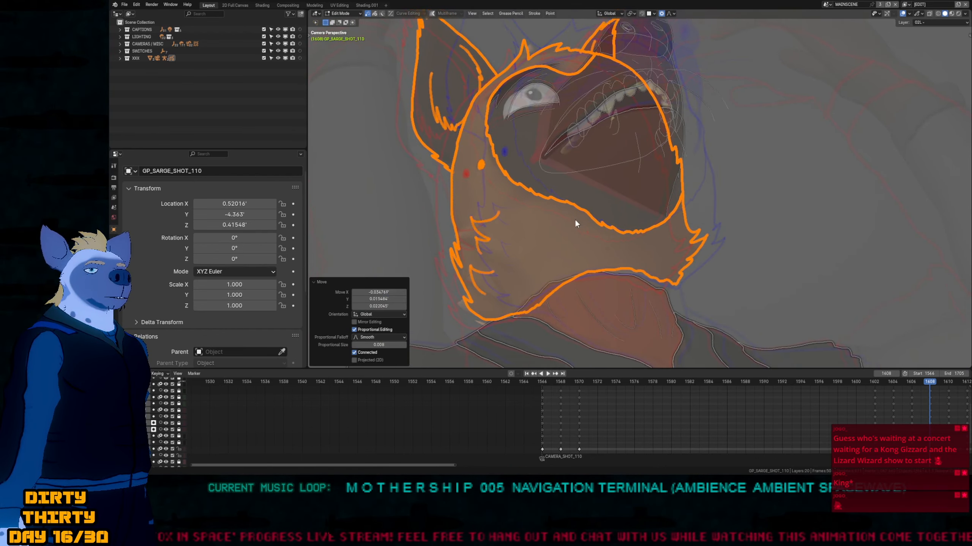
{"action": "key", "text": "Tab"}
{"action": "scroll", "coordinate": [570, 209], "scroll_direction": "down", "scroll_amount": 3}
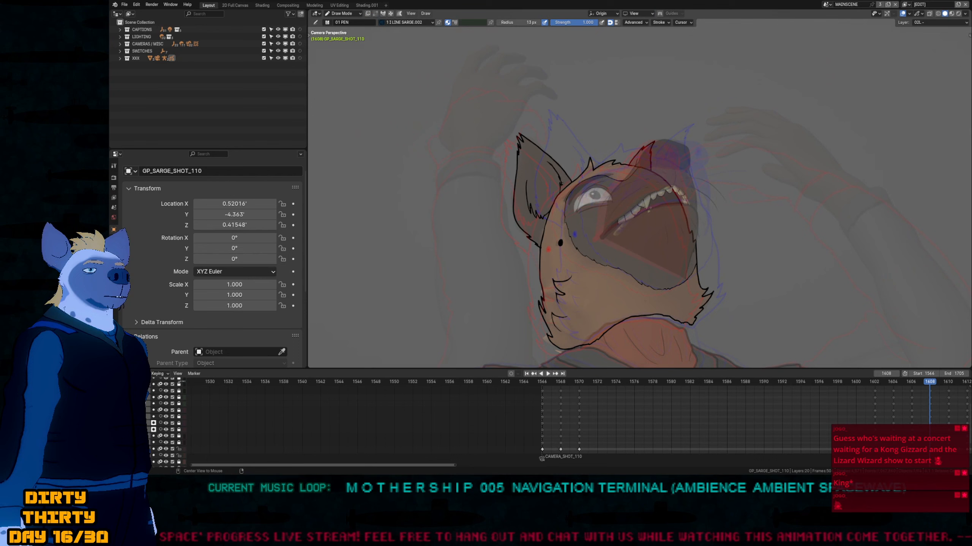
View the new head drawing at frame 1608 without overlays and compare it with the 3D reference beneath.
{"action": "key", "text": "shift+alt+z"}
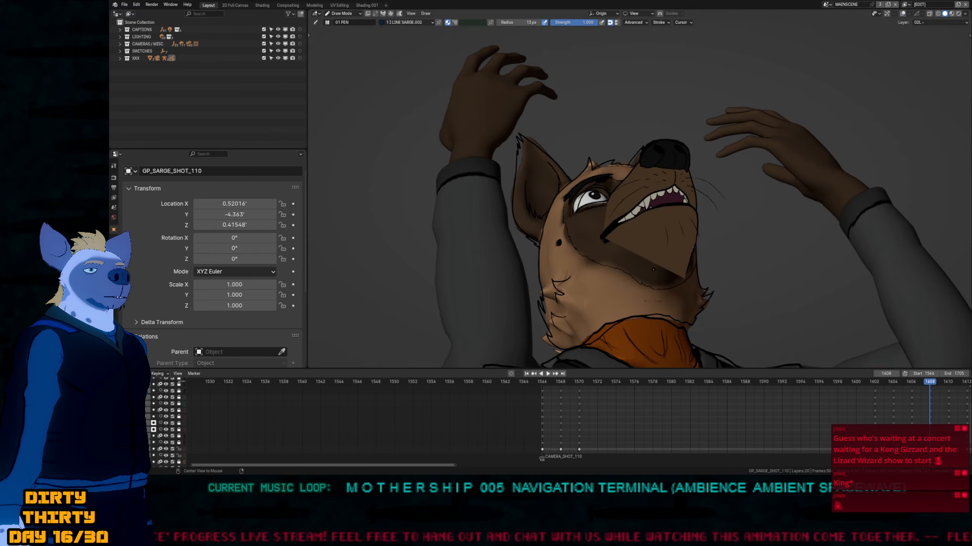
{"action": "middle_click_drag", "start_coordinate": [668, 337], "coordinate": [665, 256], "text": "shift"}
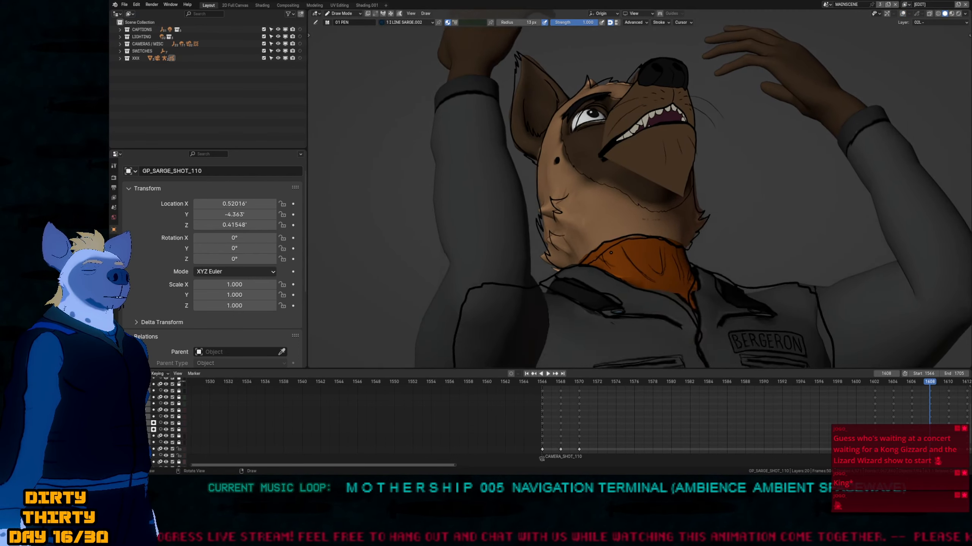
{"action": "key", "text": "shift+f"}
{"action": "key", "text": "Escape"}
{"action": "mouse_move", "coordinate": [639, 238]}
{"action": "left_mouse_down", "text": "shift"}
{"action": "mouse_move", "coordinate": [612, 244]}
{"action": "mouse_move", "coordinate": [606, 269]}
{"action": "mouse_move", "coordinate": [612, 253]}
{"action": "left_mouse_up", "text": "shift"}
{"action": "middle_click_drag", "start_coordinate": [597, 191], "coordinate": [609, 260], "text": "shift"}
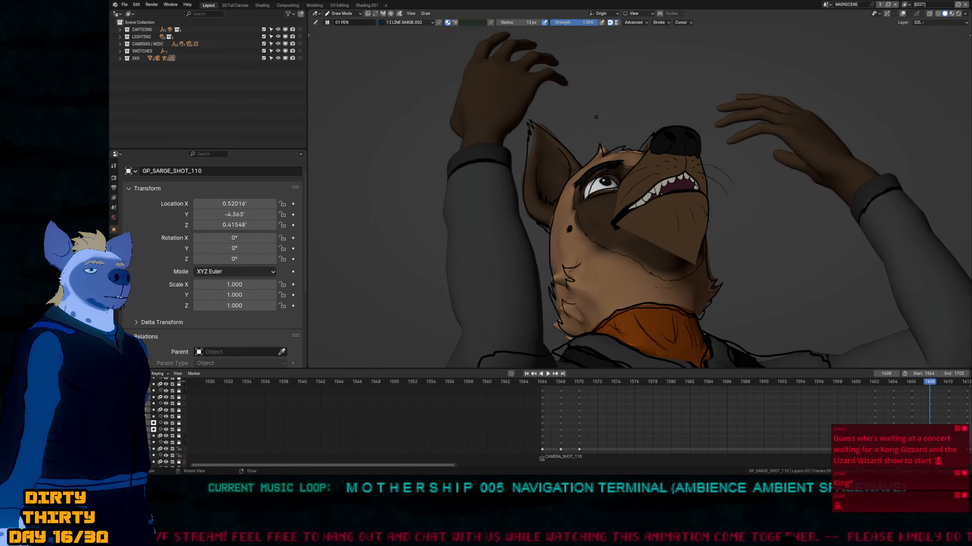
{"action": "key", "text": "shift+f"}
{"action": "key", "text": "Escape"}
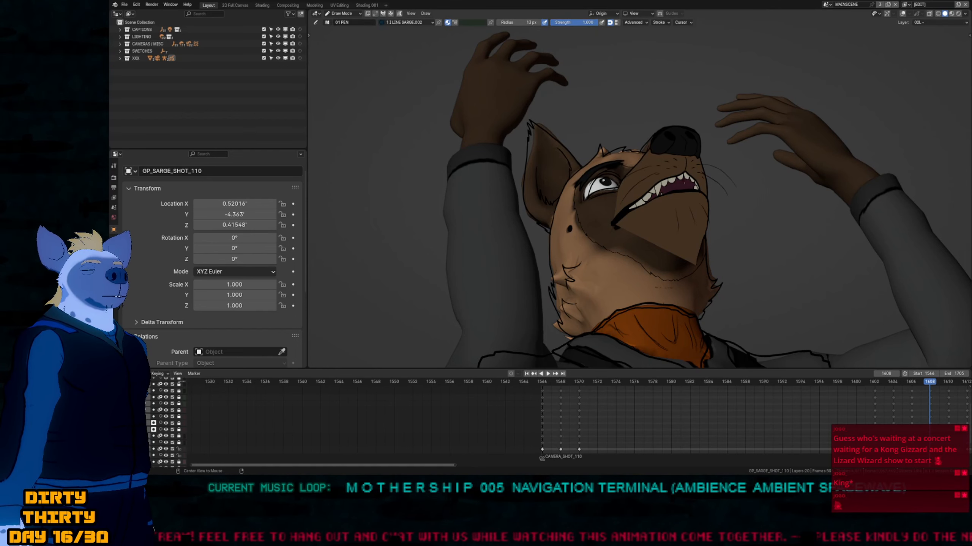
{"action": "key", "text": "alt+h"}
{"action": "middle_click_drag", "start_coordinate": [663, 271], "coordinate": [625, 230], "text": "shift"}
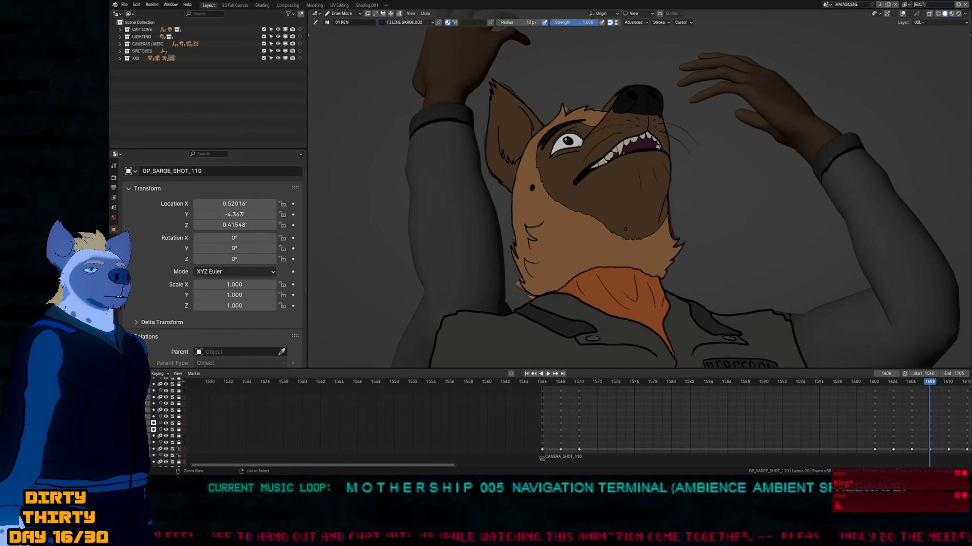
Show the viewport overlays again and turn off onion skinning.
{"action": "key", "text": "shift+alt+z"}
{"action": "key", "text": "ctrl+f"}
{"action": "key", "text": "ctrl+f"}
{"action": "key", "text": "ctrl+f"}
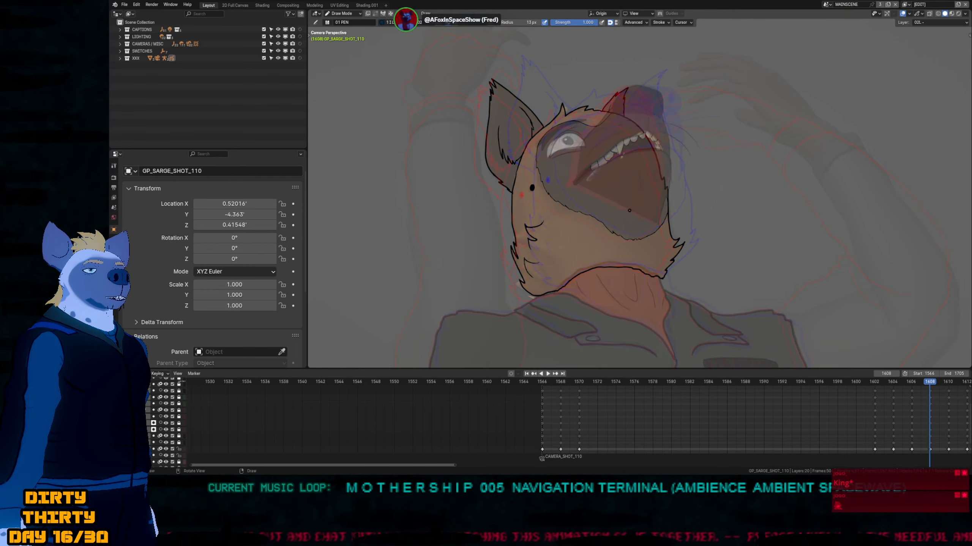
{"action": "key", "text": "alt+o"}
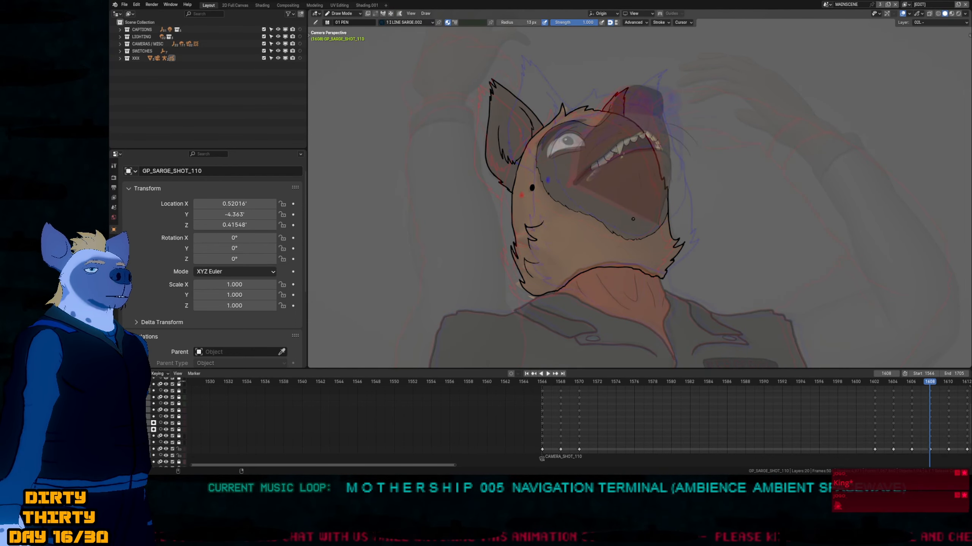
Flip back and forth around frames 1608 to 1612 to check how the new head in-between moves.
{"action": "middle_click_drag", "start_coordinate": [665, 203], "coordinate": [650, 227], "text": "shift"}
{"action": "middle_click_drag", "start_coordinate": [580, 239], "coordinate": [596, 226], "text": "shift"}
{"action": "key", "text": "Down"}
{"action": "key", "text": "Down"}
{"action": "key", "text": "Down"}
{"action": "key", "text": "Up"}
{"action": "key", "text": "Up"}
{"action": "key", "text": "Up"}
{"action": "key", "text": "Up"}
{"action": "key", "text": "Up"}
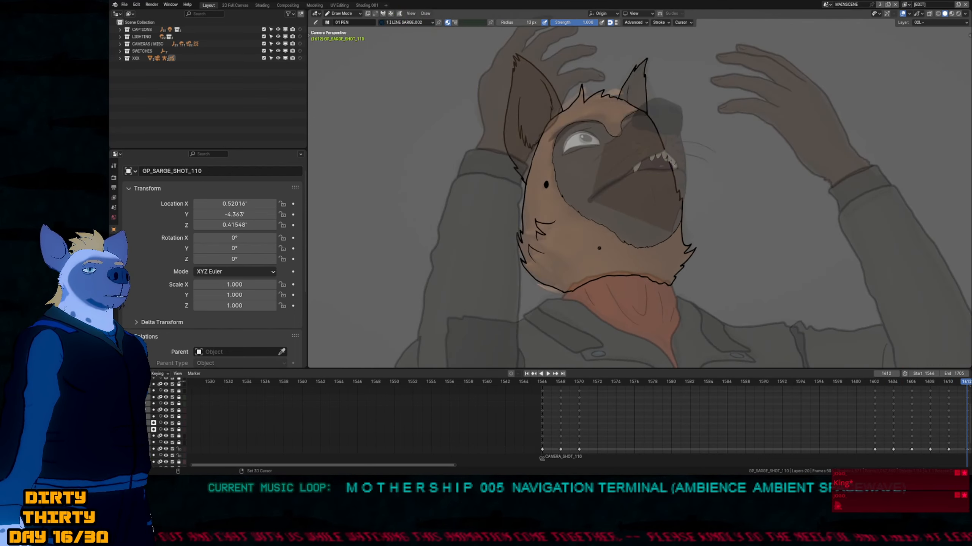
{"action": "key", "text": "Down"}
{"action": "key", "text": "Down"}
{"action": "key", "text": "Down"}
{"action": "key", "text": "Down"}
{"action": "key", "text": "Down"}
{"action": "key", "text": "Up"}
{"action": "key", "text": "Up"}
{"action": "key", "text": "Up"}
{"action": "key", "text": "Up"}
{"action": "key", "text": "Up"}
{"action": "key", "text": "Up"}
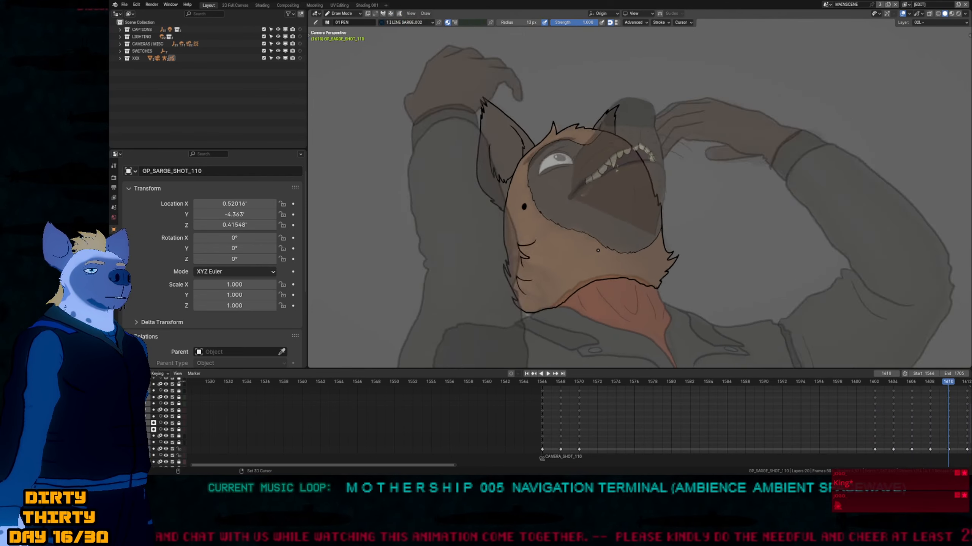
{"action": "key", "text": "Down"}
{"action": "key", "text": "Down"}
{"action": "key", "text": "Down"}
{"action": "key", "text": "Up"}
{"action": "key", "text": "Up"}
{"action": "key", "text": "Up"}
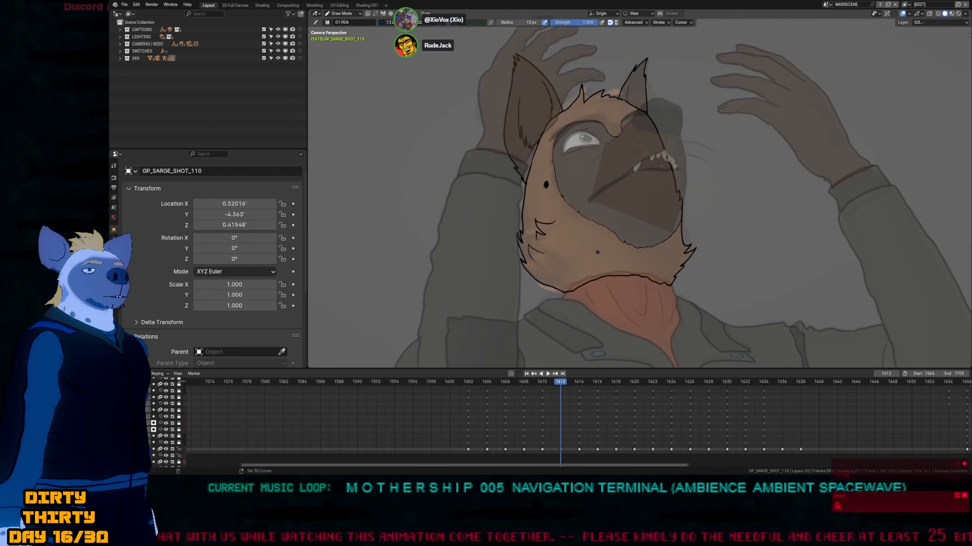
{"action": "key", "text": "Down"}
{"action": "key", "text": "Down"}
{"action": "key", "text": "Down"}
{"action": "key", "text": "Down"}
{"action": "key", "text": "Up"}
{"action": "key", "text": "Up"}
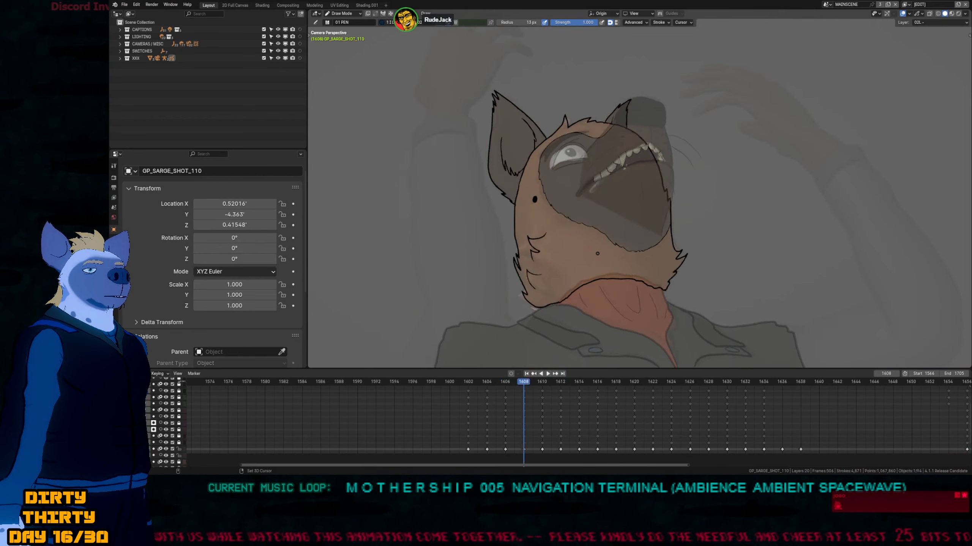
{"action": "key", "text": "f"}
{"action": "key", "text": "Escape"}
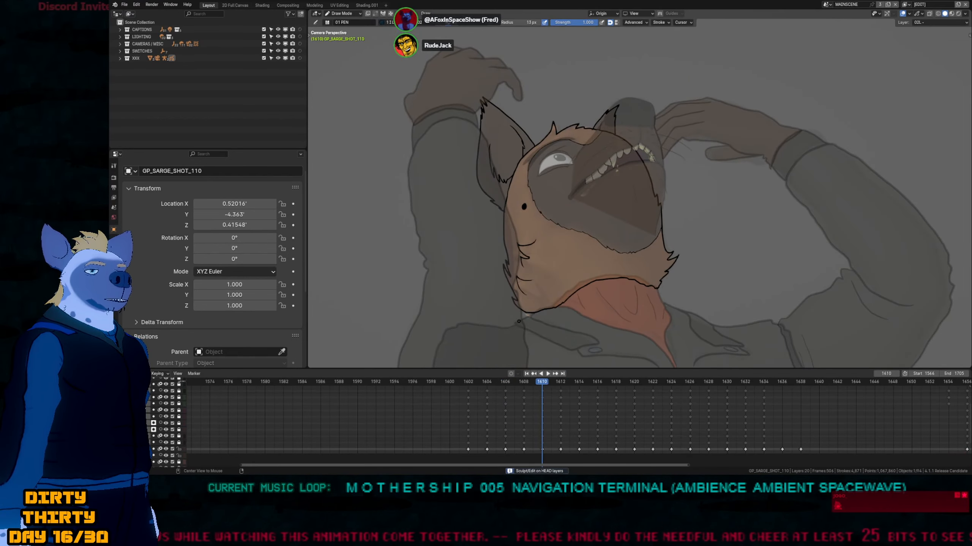
{"action": "key", "text": "Down"}
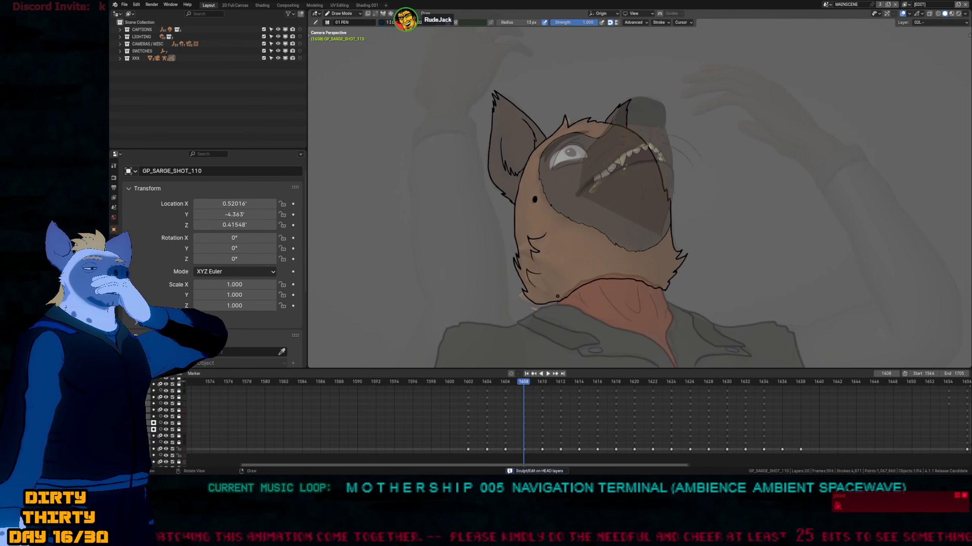
Step through the head drawings between frames 1606 and 1616 to compare the ears, face and neck fur.
{"action": "mouse_move", "coordinate": [631, 222]}
{"action": "middle_mouse_down", "text": "shift"}
{"action": "mouse_move", "coordinate": [600, 233]}
{"action": "mouse_move", "coordinate": [582, 227]}
{"action": "mouse_move", "coordinate": [589, 260]}
{"action": "middle_mouse_up", "text": "shift"}
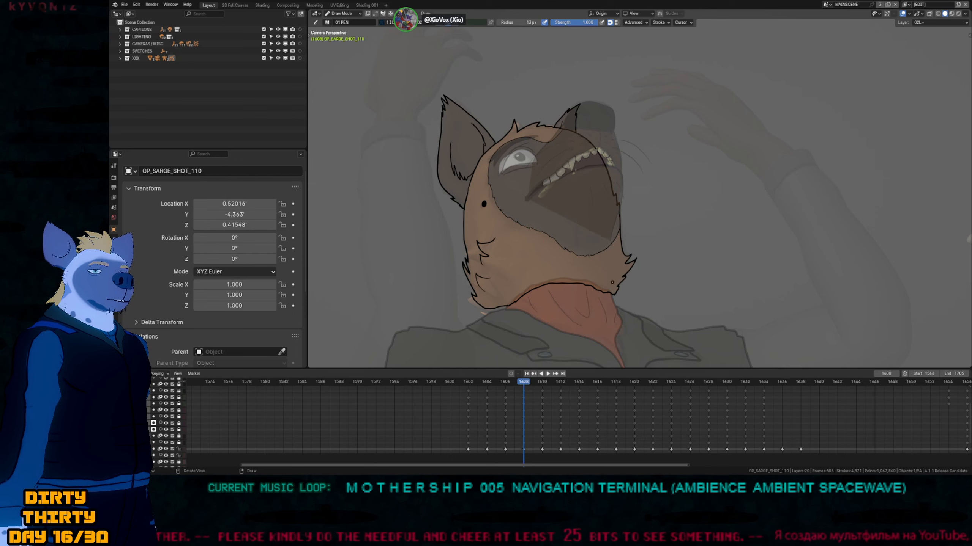
{"action": "key", "text": "Up"}
{"action": "key", "text": "Down"}
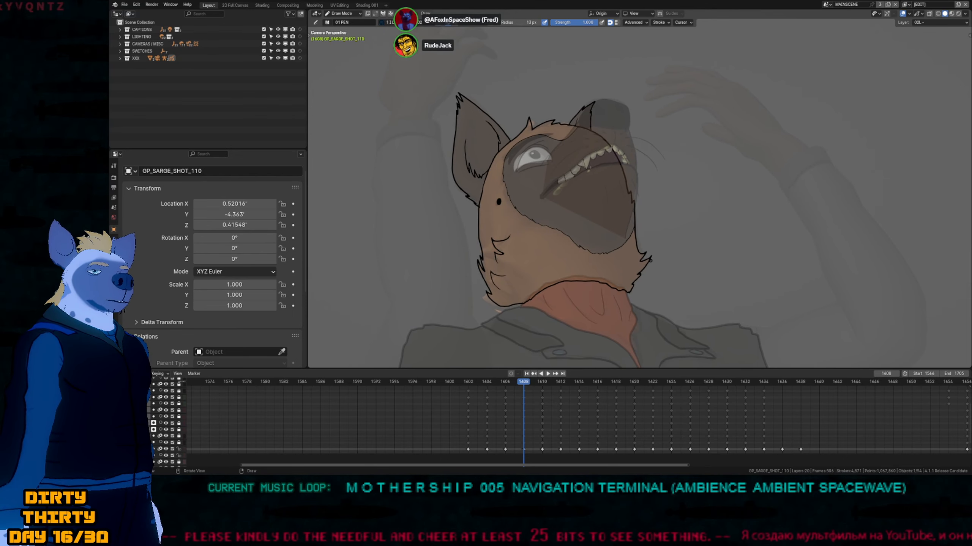
{"action": "key", "text": "Down"}
{"action": "key", "text": "Down"}
{"action": "key", "text": "Down"}
{"action": "key", "text": "Up"}
{"action": "key", "text": "Up"}
{"action": "key", "text": "Up"}
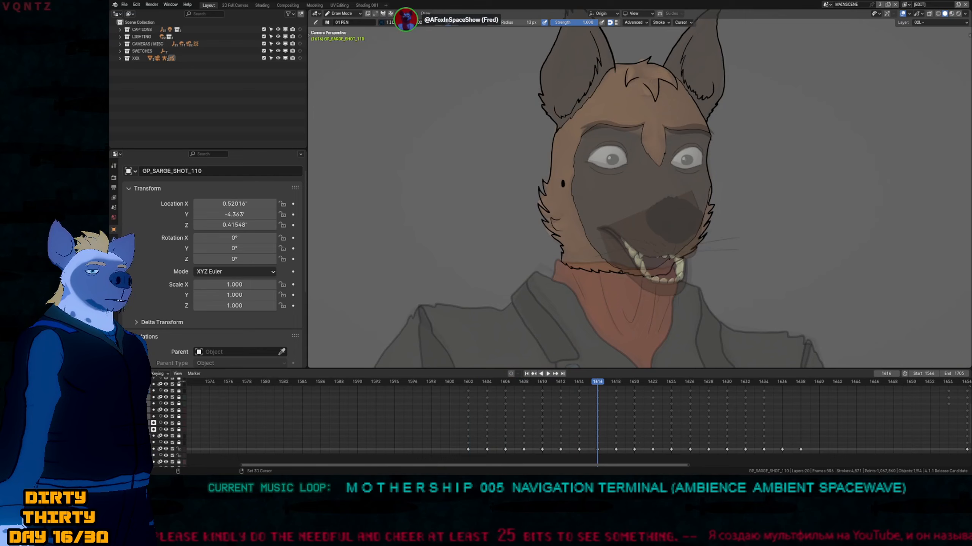
{"action": "key", "text": "Down"}
{"action": "key", "text": "Down"}
{"action": "key", "text": "Down"}
{"action": "key", "text": "Down"}
{"action": "key", "text": "Up"}
{"action": "key", "text": "Up"}
{"action": "key", "text": "Up"}
{"action": "key", "text": "Up"}
{"action": "key", "text": "Up"}
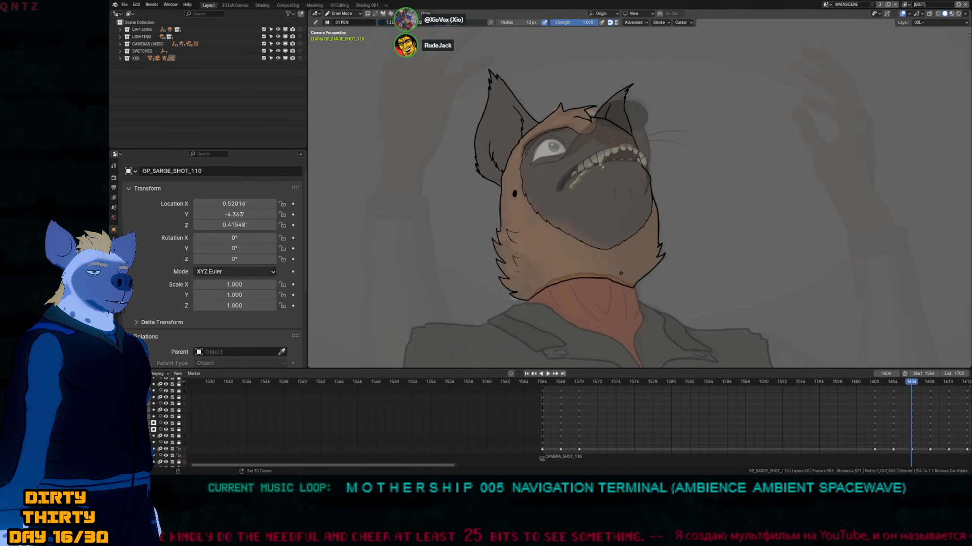
Rotate, shrink and move the small fur strokes on the lower jaw of the frame 1608 head.
{"action": "key", "text": "Down"}
{"action": "key", "text": "Down"}
{"action": "key", "text": "Up"}
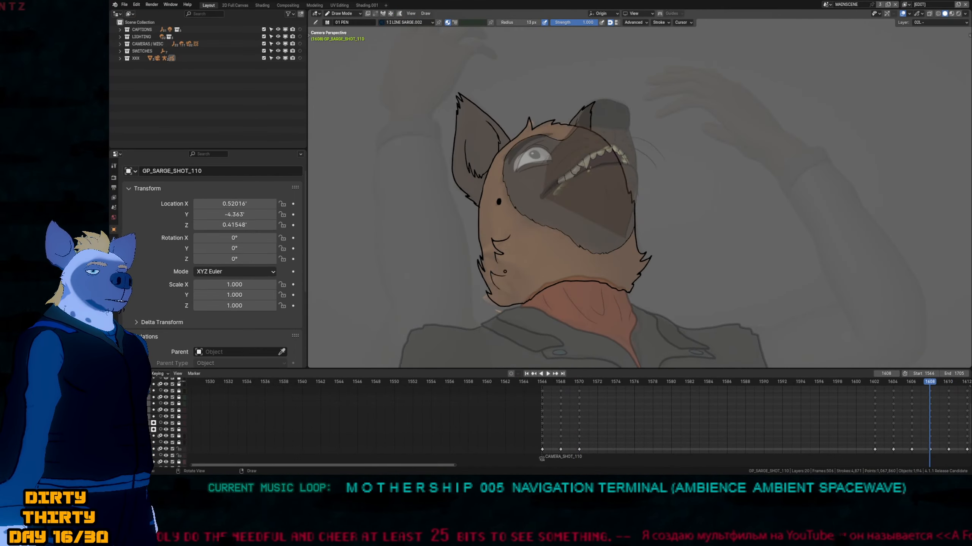
{"action": "key", "text": "Tab"}
{"action": "key", "text": "2"}
{"action": "left_click_drag", "start_coordinate": [499, 262], "coordinate": [501, 275]}
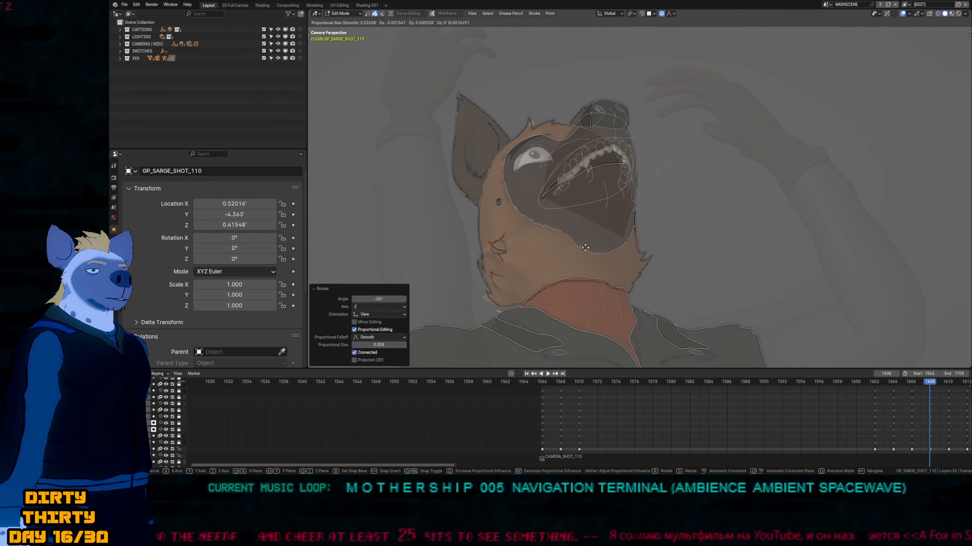
{"action": "left_click", "coordinate": [501, 274]}
{"action": "type", "text": "r-25"}
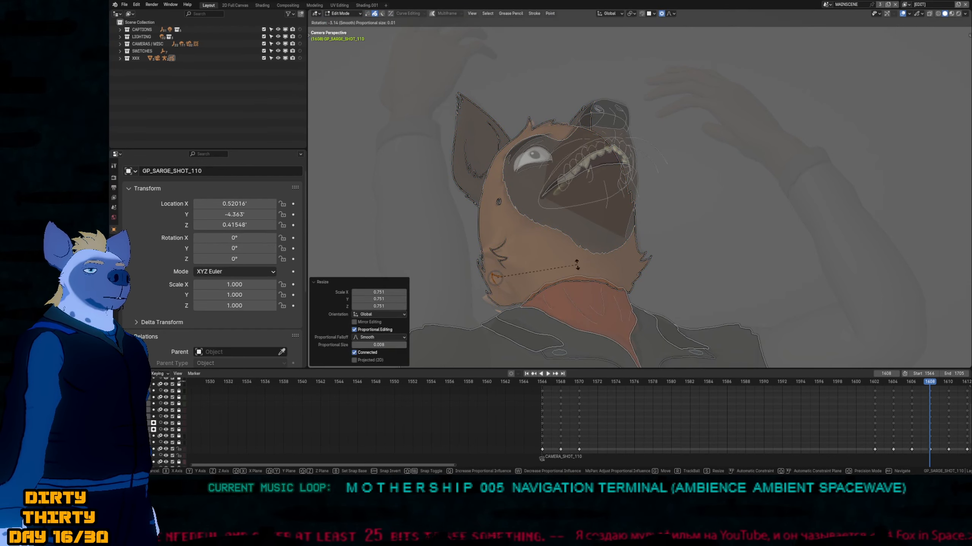
{"action": "key", "text": "Return"}
{"action": "key", "text": "g"}
{"action": "left_click", "coordinate": [566, 226]}
{"action": "key", "text": "Tab"}
Flip between the head drawings around frames 1606 and 1608 to check the adjusted jaw fur strokes.
{"action": "key", "text": "Down"}
{"action": "key", "text": "Down"}
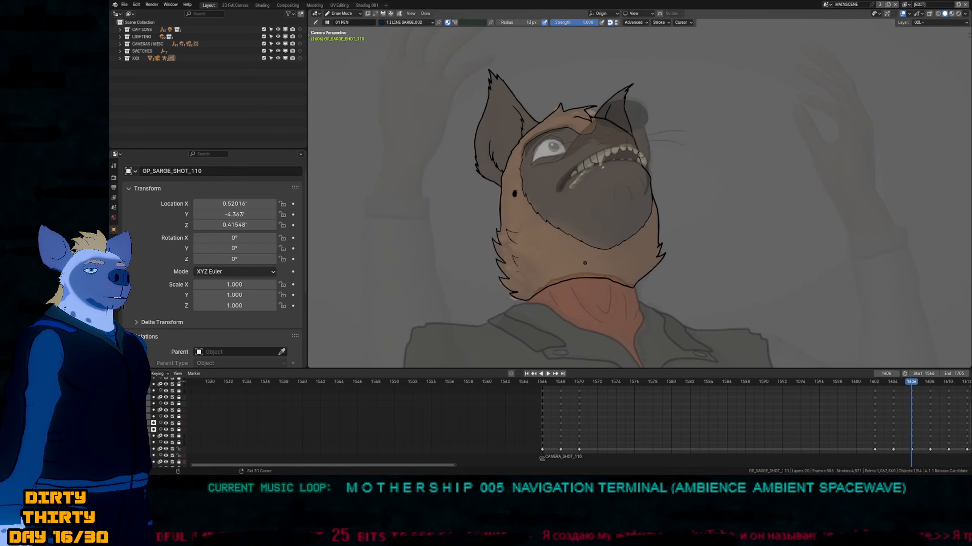
{"action": "key", "text": "Up"}
{"action": "key", "text": "Up"}
{"action": "key", "text": "Up"}
{"action": "key", "text": "Up"}
{"action": "key", "text": "Up"}
{"action": "key", "text": "Up"}
{"action": "key", "text": "Up"}
{"action": "key", "text": "Up"}
{"action": "key", "text": "Down"}
{"action": "key", "text": "Down"}
{"action": "key", "text": "Down"}
{"action": "key", "text": "Down"}
{"action": "key", "text": "Down"}
{"action": "key", "text": "Up"}
{"action": "key", "text": "Up"}
{"action": "key", "text": "Up"}
{"action": "key", "text": "Up"}
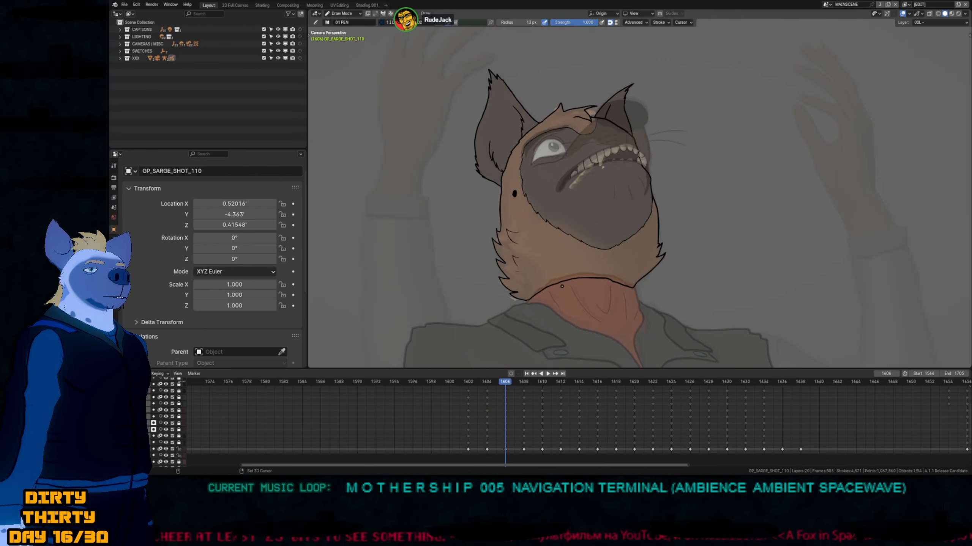
{"action": "key", "text": "Down"}
{"action": "key", "text": "Down"}
{"action": "key", "text": "Down"}
{"action": "key", "text": "Down"}
{"action": "key", "text": "Down"}
{"action": "key", "text": "Down"}
{"action": "key", "text": "Down"}
{"action": "key", "text": "Down"}
{"action": "key", "text": "Down"}
{"action": "key", "text": "Down"}
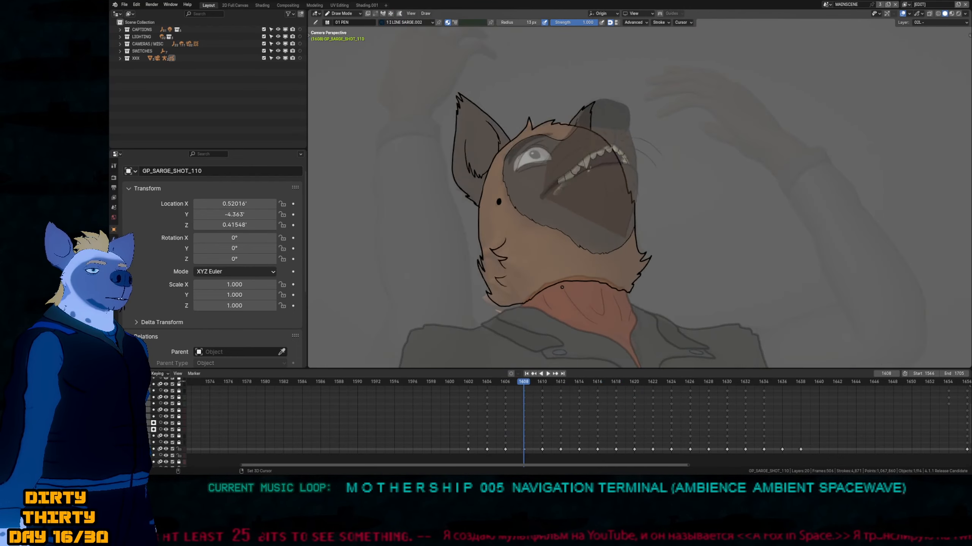
Compare the head drawings from frame 1606 through 1614 to judge how the in-between carries the turn.
{"action": "key", "text": "Up"}
{"action": "key", "text": "Up"}
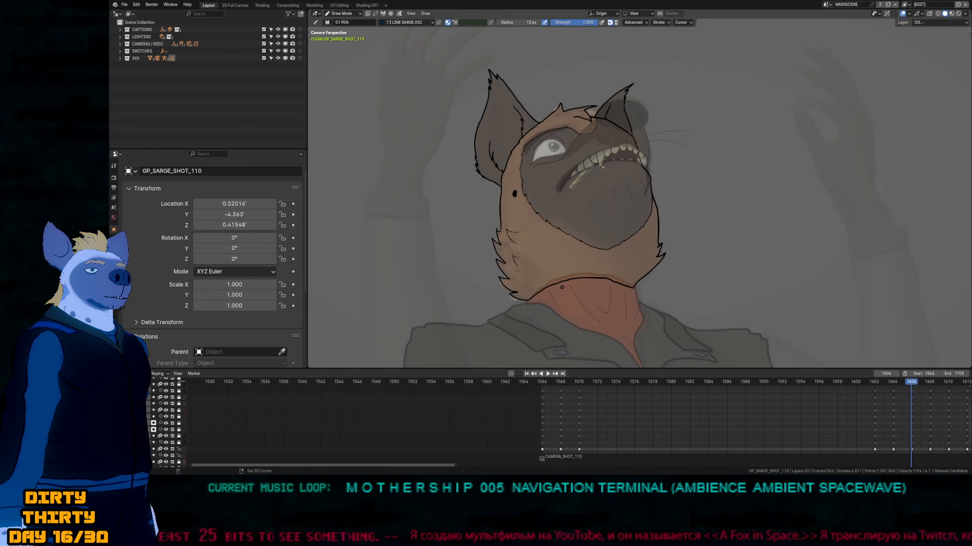
{"action": "key", "text": "Up"}
{"action": "key", "text": "Up"}
{"action": "key", "text": "Up"}
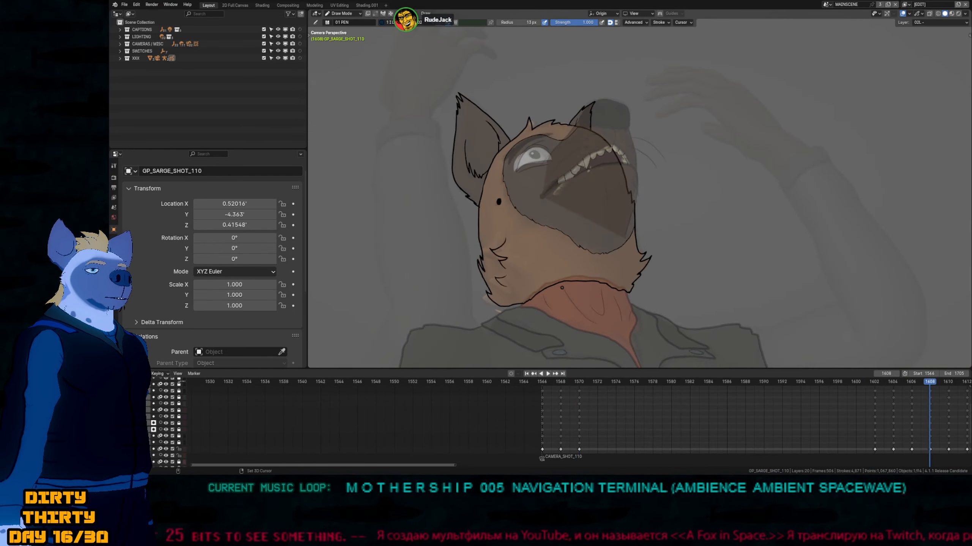
{"action": "key", "text": "Down"}
{"action": "key", "text": "Up"}
{"action": "key", "text": "Down"}
{"action": "key", "text": "Up"}
{"action": "key", "text": "Up"}
{"action": "key", "text": "Up"}
{"action": "key", "text": "Up"}
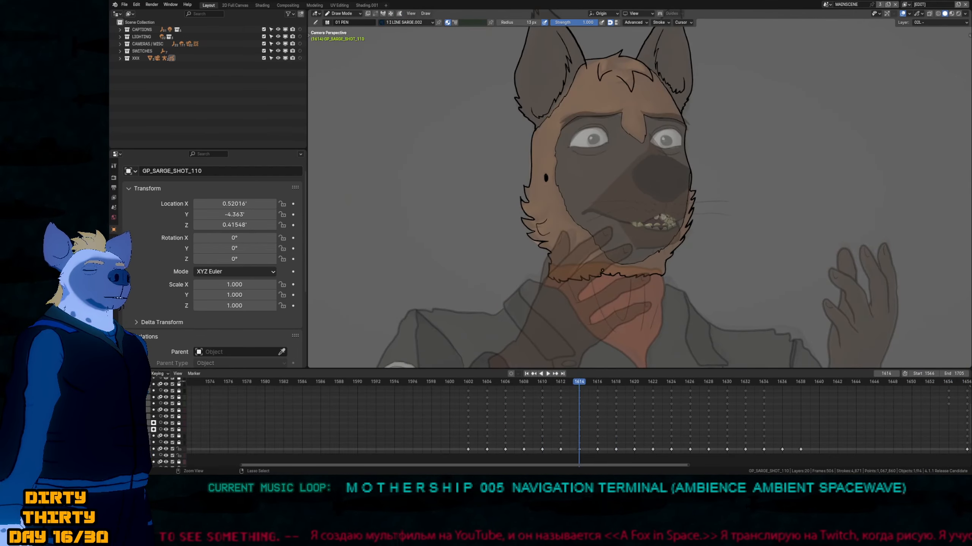
Display all layers at full opacity with the whole character in view, and play the animation around frames 1602 to 1660.
{"action": "key", "text": "ctrl+h"}
{"action": "scroll", "coordinate": [546, 413], "scroll_direction": "down", "scroll_amount": 12}
{"action": "left_click_drag", "start_coordinate": [523, 385], "coordinate": [607, 393]}
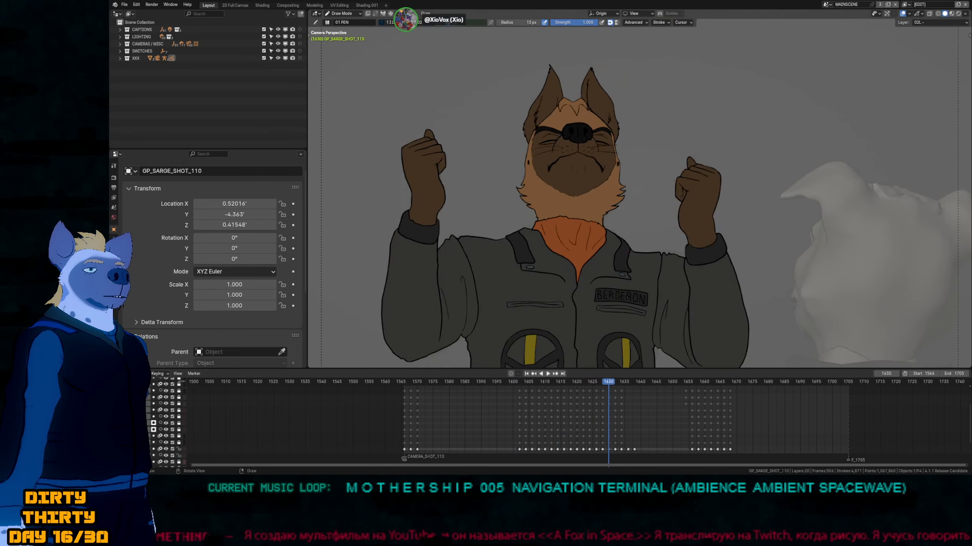
{"action": "key", "text": "space"}
{"action": "left_click", "coordinate": [515, 382]}
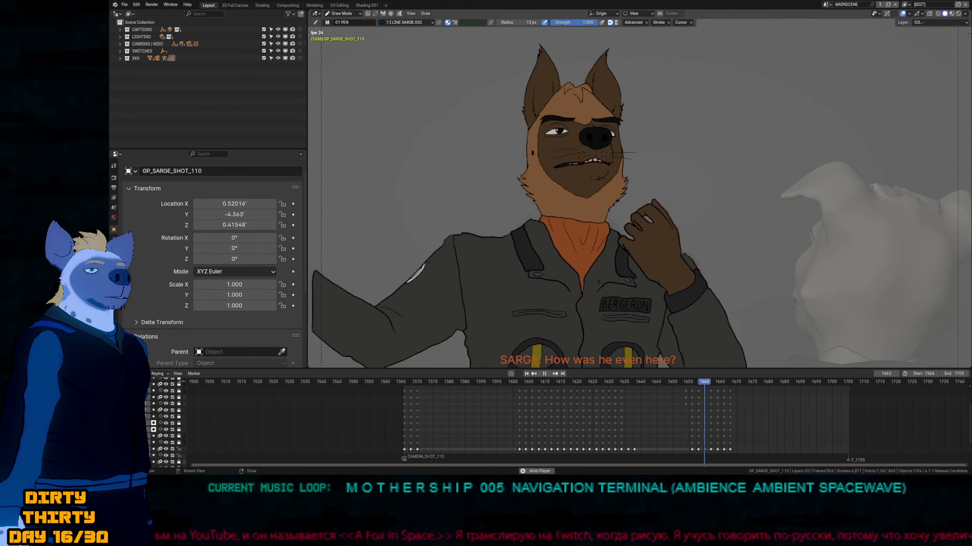
{"action": "key", "text": "space"}
{"action": "left_click", "coordinate": [519, 382]}
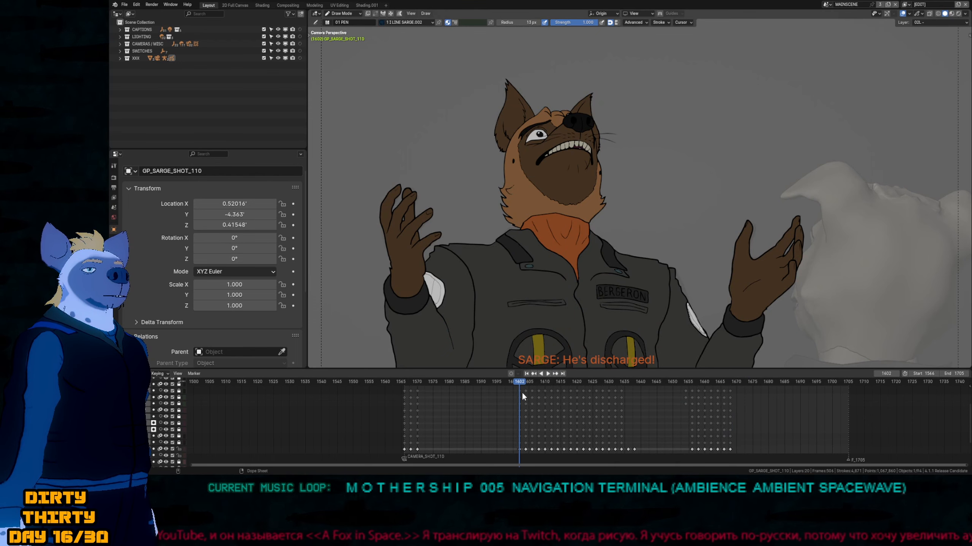
Unlock all layers and shift the keyframe column at frame 1602 earlier to about frame 1596.
{"action": "key", "text": "ctrl+l"}
{"action": "middle_click_drag", "start_coordinate": [520, 412], "coordinate": [530, 438]}
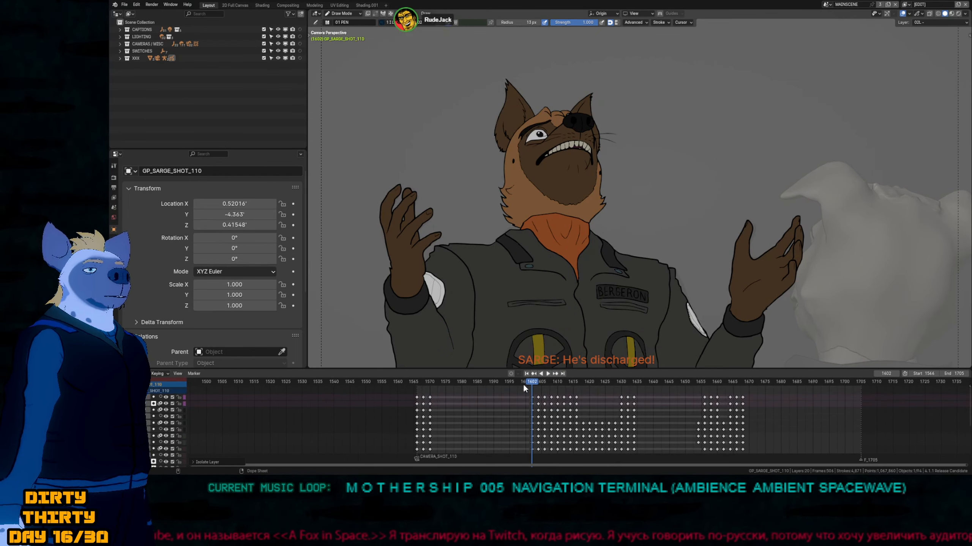
{"action": "key", "text": "space"}
{"action": "left_click_drag", "start_coordinate": [532, 400], "coordinate": [637, 418]}
{"action": "key", "text": "space"}
{"action": "left_click", "coordinate": [529, 402], "text": "alt"}
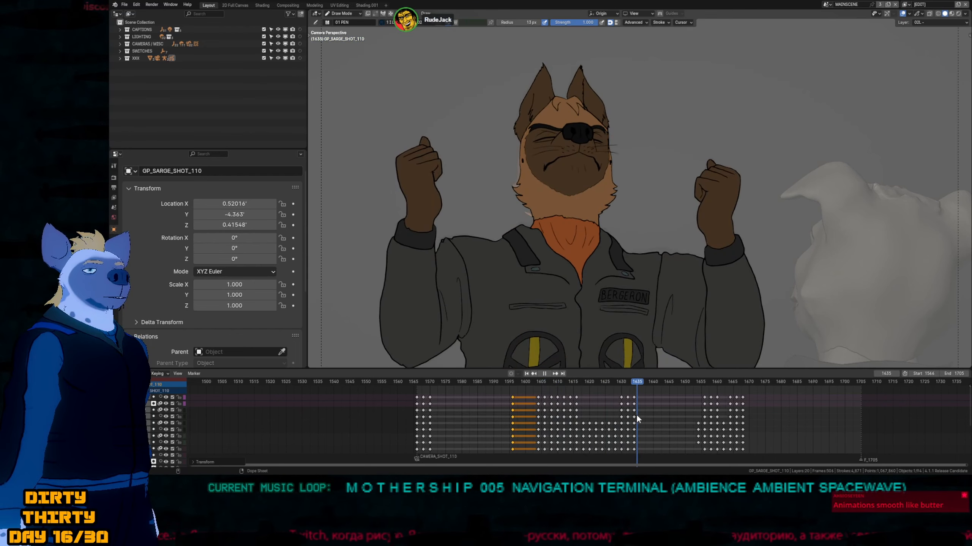
Play the whole shot from its first frame to review the retimed pose.
{"action": "scroll", "coordinate": [420, 383], "scroll_direction": "right", "scroll_amount": 4, "text": "ctrl"}
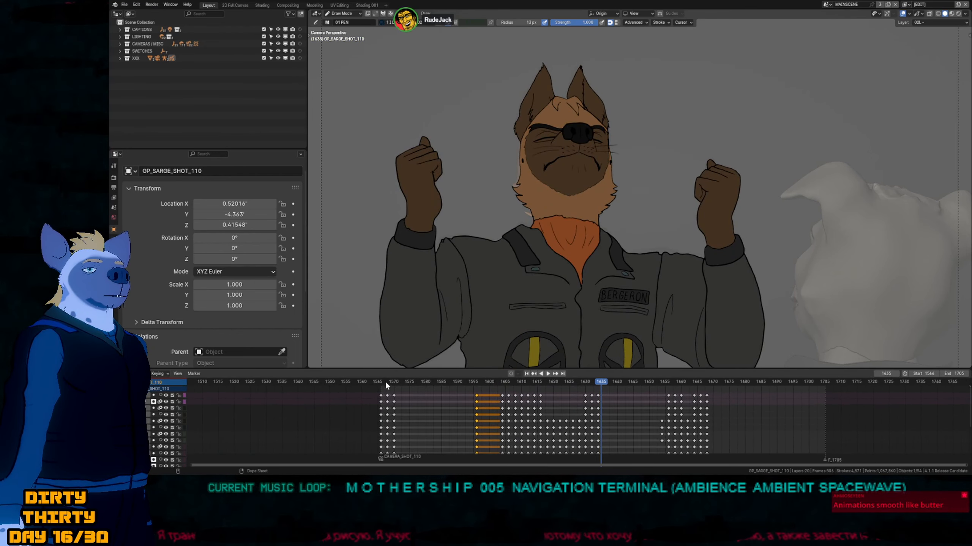
{"action": "key", "text": "shift+Left"}
{"action": "key", "text": "space"}
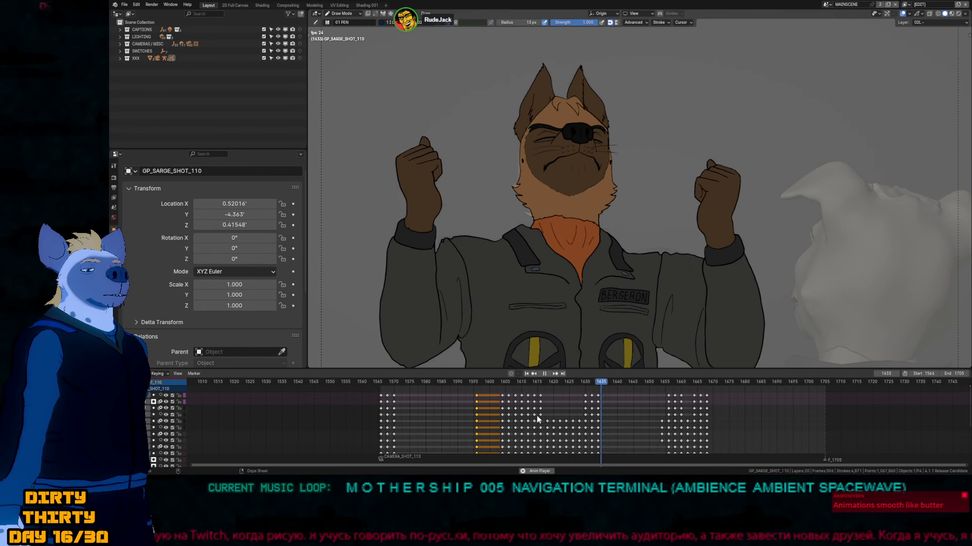
{"action": "key", "text": "space"}
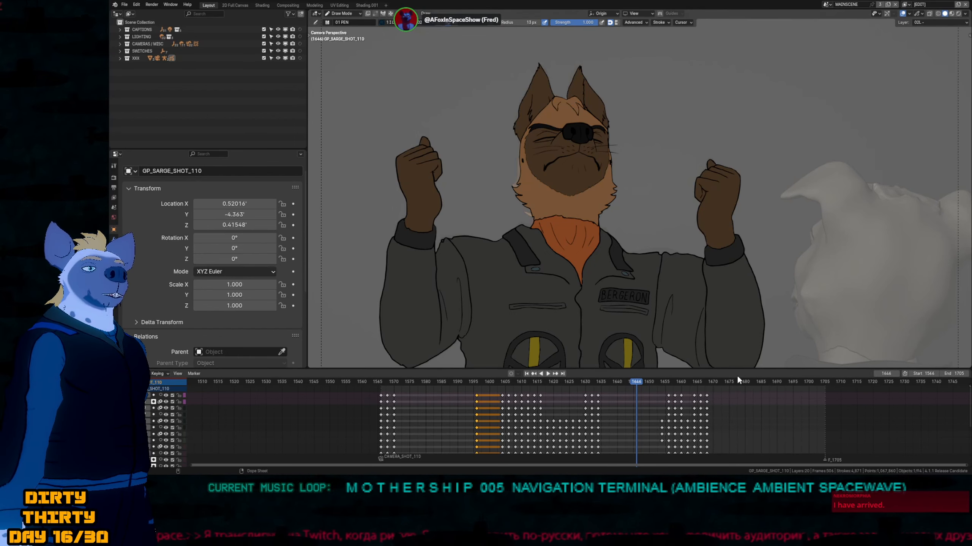
Step backward from frame 1644 to frame 1620 to examine the raised fists and the arm gesture.
{"action": "key", "text": "Left"}
{"action": "key", "text": "Left"}
{"action": "key", "text": "Left"}
{"action": "key", "text": "Left"}
{"action": "key", "text": "Left"}
{"action": "key", "text": "Left"}
{"action": "key", "text": "Left"}
{"action": "key", "text": "Left"}
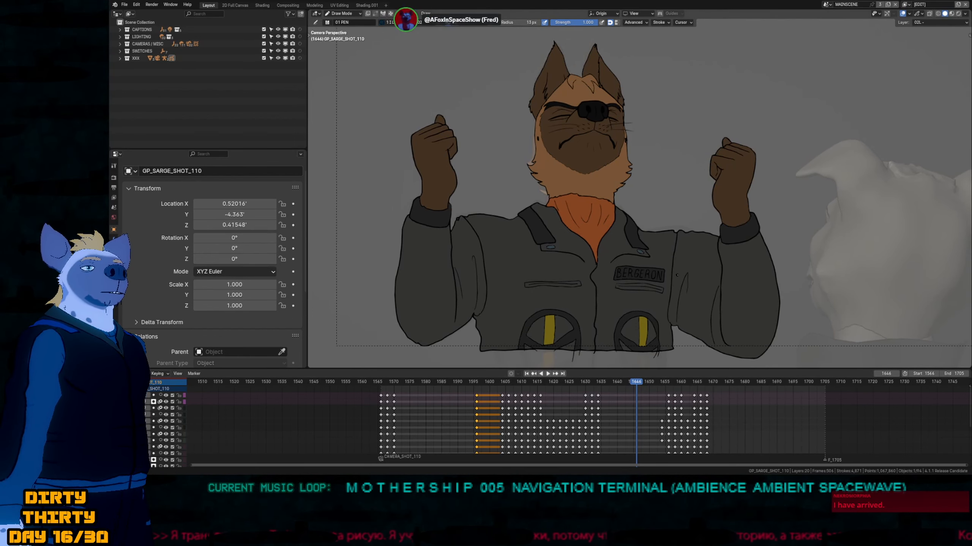
{"action": "key", "text": "Left"}
{"action": "key", "text": "Left"}
{"action": "key", "text": "Left"}
{"action": "key", "text": "Left"}
{"action": "key", "text": "Left"}
{"action": "key", "text": "Left"}
{"action": "key", "text": "Left"}
{"action": "key", "text": "Left"}
{"action": "key", "text": "Left"}
{"action": "key", "text": "Left"}
{"action": "key", "text": "Left"}
{"action": "key", "text": "Left"}
{"action": "key", "text": "Left"}
{"action": "key", "text": "Left"}
{"action": "key", "text": "Left"}
{"action": "key", "text": "Left"}
{"action": "key", "text": "Left"}
{"action": "key", "text": "Left"}
{"action": "key", "text": "Left"}
{"action": "key", "text": "Left"}
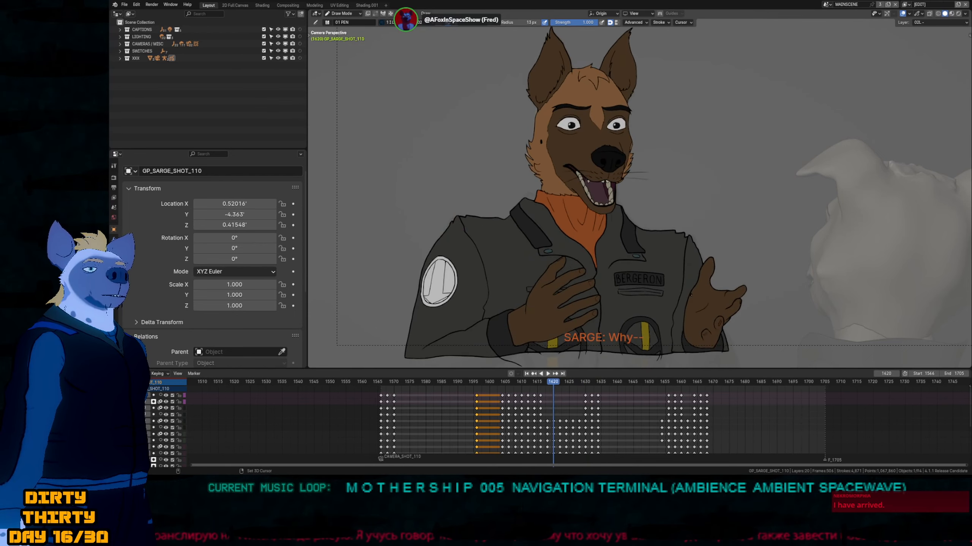
Replay the "Why--" line and step back through frames 1628 to 1616 to study the arms and open mouth.
{"action": "key", "text": "space"}
{"action": "key", "text": "Escape"}
{"action": "key", "text": "space"}
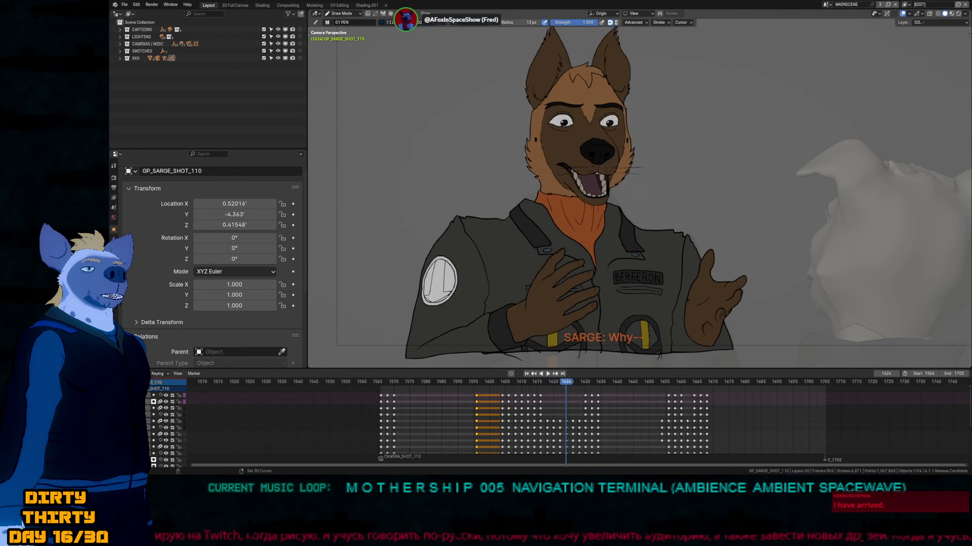
{"action": "key", "text": "Left"}
{"action": "key", "text": "Left"}
{"action": "key", "text": "Left"}
{"action": "key", "text": "Left"}
{"action": "key", "text": "Left"}
{"action": "key", "text": "Left"}
{"action": "key", "text": "Left"}
{"action": "key", "text": "Left"}
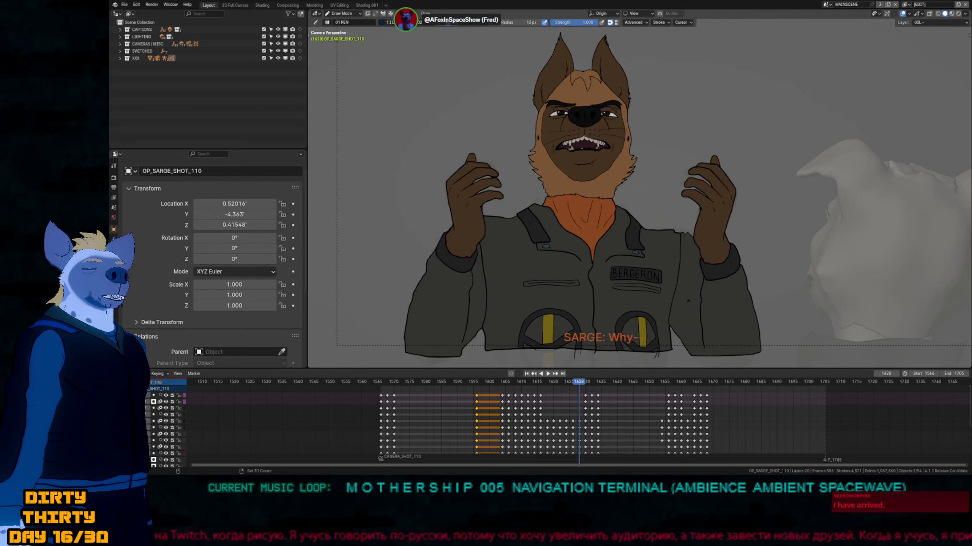
{"action": "key", "text": "Left"}
{"action": "key", "text": "Left"}
{"action": "key", "text": "Left"}
{"action": "key", "text": "Left"}
{"action": "key", "text": "Left"}
{"action": "key", "text": "Left"}
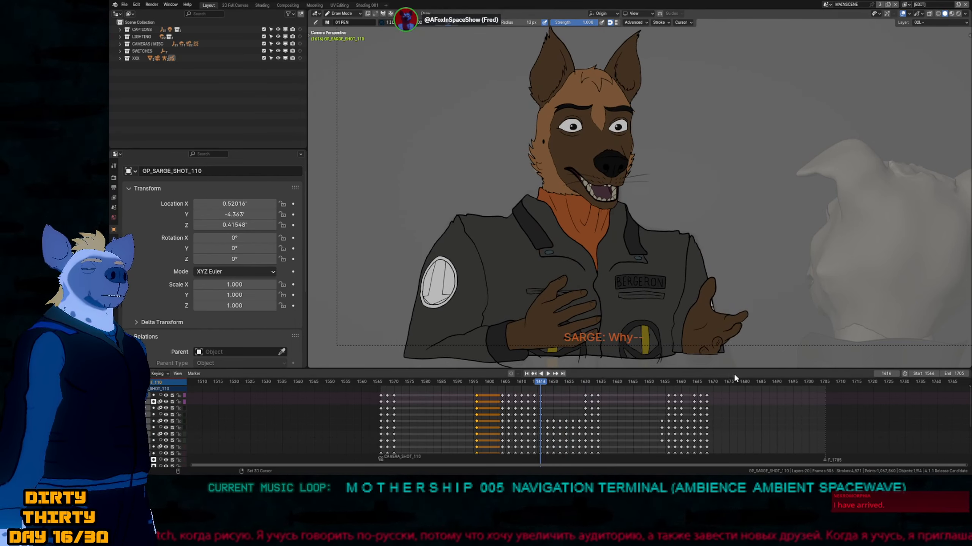
Step back from frame 1616 to frame 1604 to examine the head turn and the missing arms.
{"action": "key", "text": "Left"}
{"action": "key", "text": "Left"}
{"action": "key", "text": "Left"}
{"action": "key", "text": "Left"}
{"action": "key", "text": "Left"}
{"action": "key", "text": "Left"}
{"action": "key", "text": "Left"}
{"action": "key", "text": "Left"}
{"action": "key", "text": "Left"}
{"action": "key", "text": "Left"}
{"action": "key", "text": "Left"}
{"action": "key", "text": "Left"}
{"action": "key", "text": "Left"}
{"action": "key", "text": "Left"}
{"action": "key", "text": "Left"}
{"action": "key", "text": "Left"}
{"action": "key", "text": "Left"}
{"action": "key", "text": "Left"}
{"action": "key", "text": "Left"}
{"action": "key", "text": "Left"}
{"action": "key", "text": "Up"}
{"action": "key", "text": "Up"}
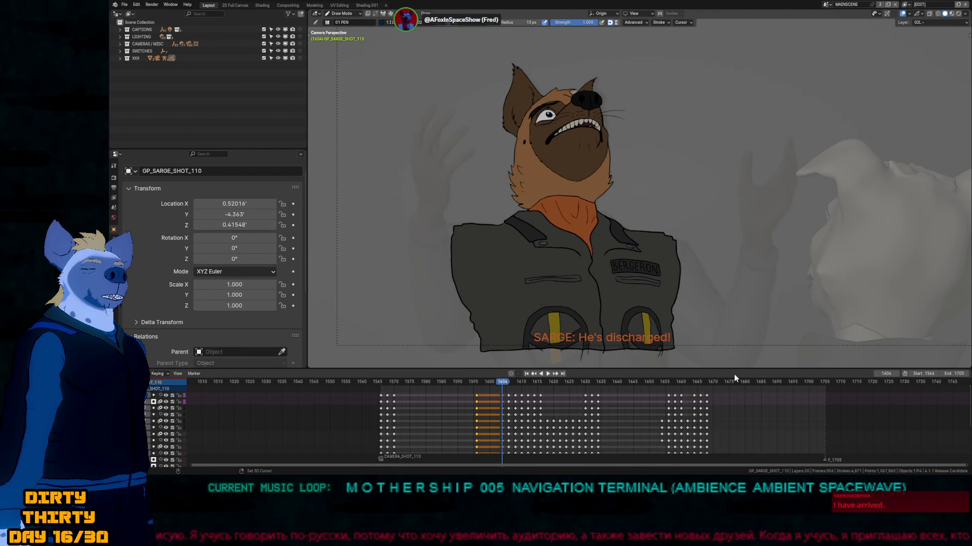
Play forward from frame 1604, and step back from frame 1622 to 1614 to examine the hand and head poses.
{"action": "key", "text": "space"}
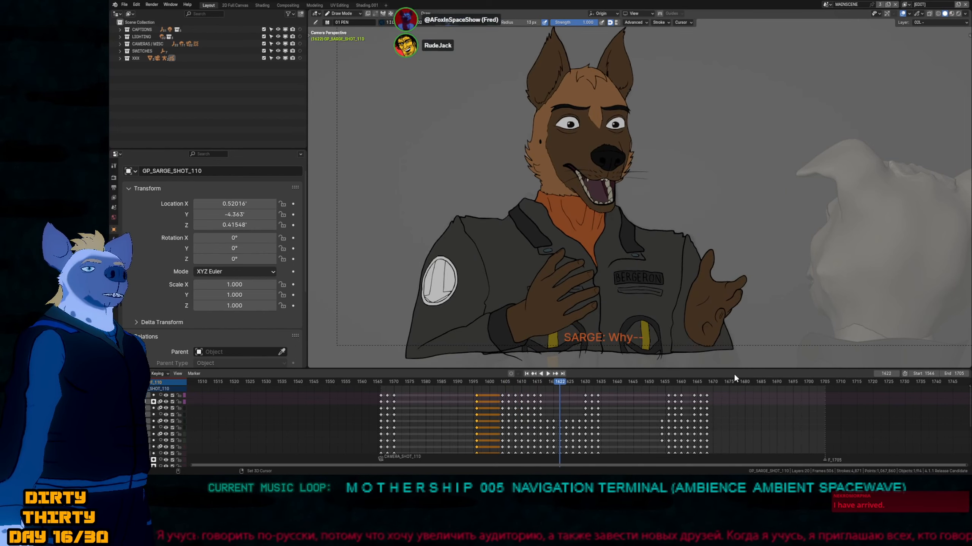
{"action": "key", "text": "Left"}
{"action": "key", "text": "Left"}
{"action": "key", "text": "Left"}
{"action": "key", "text": "Left"}
{"action": "key", "text": "Left"}
{"action": "key", "text": "Left"}
{"action": "key", "text": "Left"}
{"action": "key", "text": "Left"}
{"action": "key", "text": "Left"}
{"action": "key", "text": "Left"}
{"action": "key", "text": "Left"}
{"action": "key", "text": "Left"}
{"action": "key", "text": "Left"}
{"action": "key", "text": "Left"}
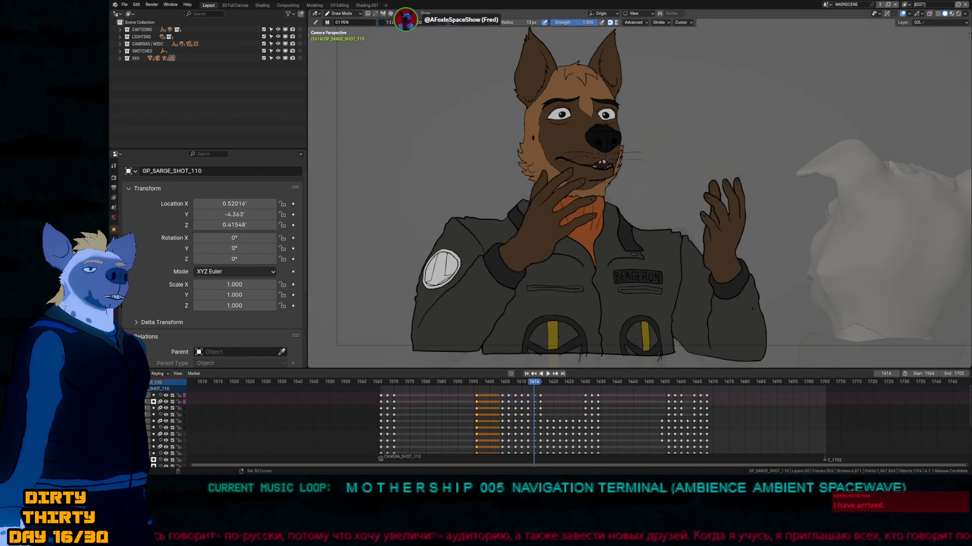
Step back from frame 1614 to 1604 and forward to 1606 to examine the tilted head and missing arms.
{"action": "key", "text": "Left"}
{"action": "key", "text": "Left"}
{"action": "key", "text": "Left"}
{"action": "key", "text": "Left"}
{"action": "key", "text": "Left"}
{"action": "key", "text": "Left"}
{"action": "key", "text": "Left"}
{"action": "key", "text": "Left"}
{"action": "key", "text": "Left"}
{"action": "key", "text": "Left"}
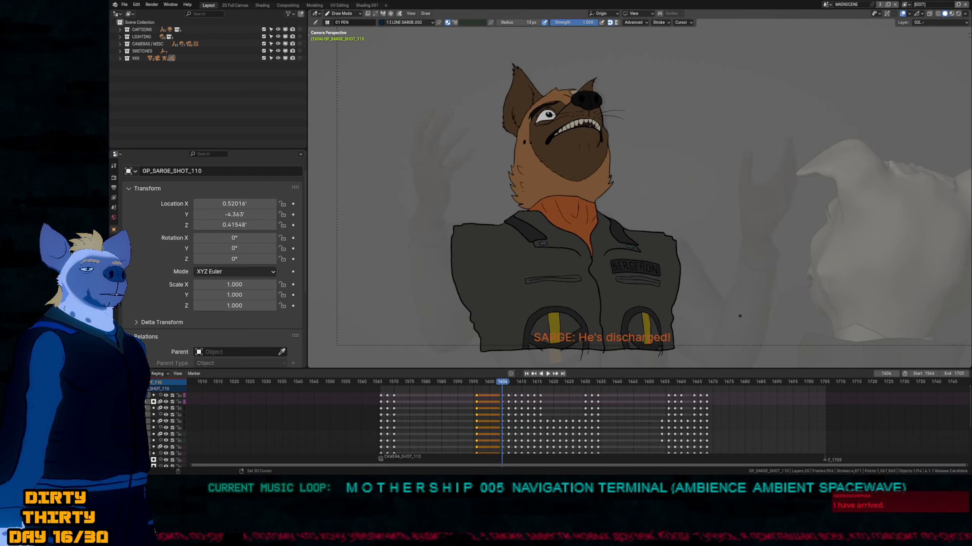
{"action": "key", "text": "Right"}
{"action": "key", "text": "Right"}
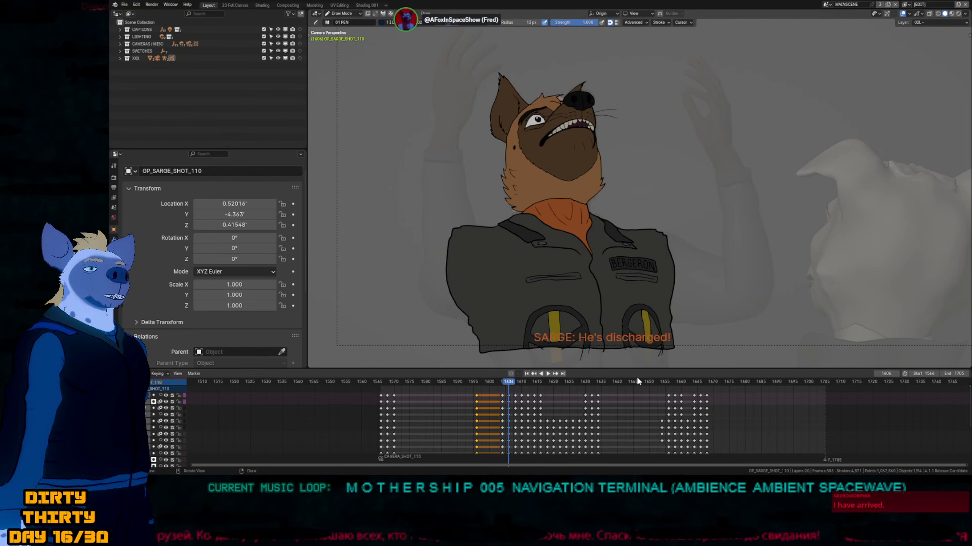
Leave drawing mode and step back from frame 1614 to 1596 to examine how the arm gesture develops.
{"action": "middle_click_drag", "start_coordinate": [678, 323], "coordinate": [662, 345], "text": "shift"}
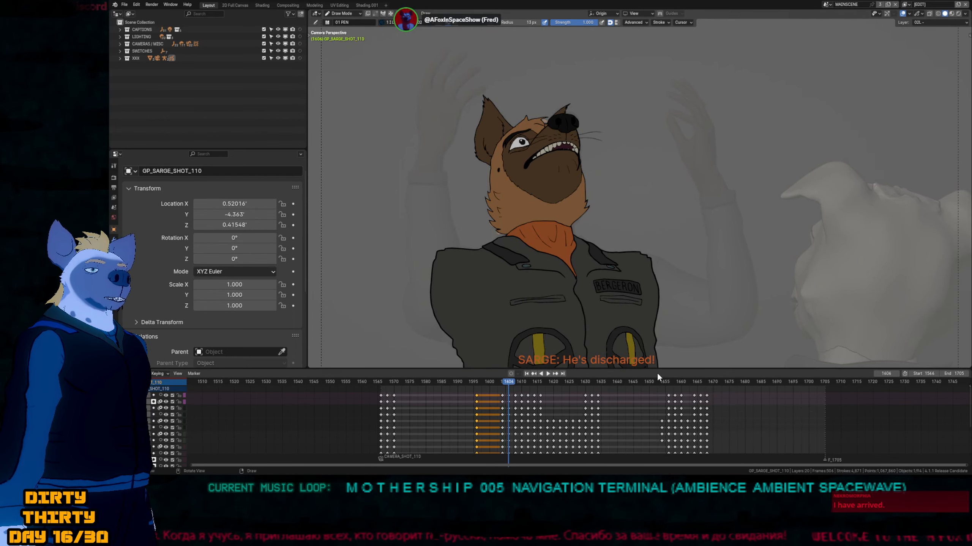
{"action": "key", "text": "Tab"}
{"action": "key", "text": "Down"}
{"action": "key", "text": "Down"}
{"action": "key", "text": "space"}
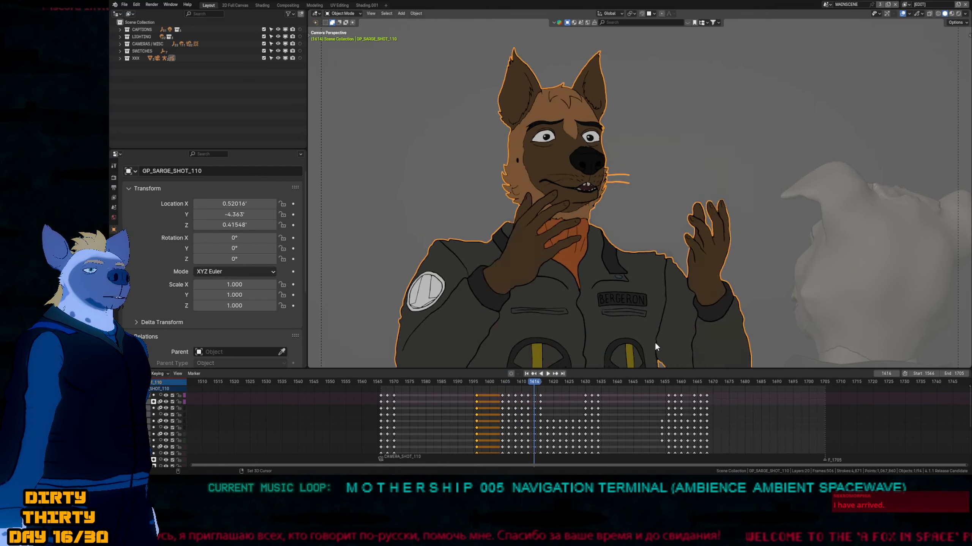
{"action": "key", "text": "Down"}
{"action": "key", "text": "Down"}
{"action": "key", "text": "Down"}
{"action": "key", "text": "Down"}
{"action": "key", "text": "Down"}
{"action": "key", "text": "Down"}
{"action": "key", "text": "Down"}
{"action": "key", "text": "Down"}
{"action": "key", "text": "Up"}
{"action": "key", "text": "Up"}
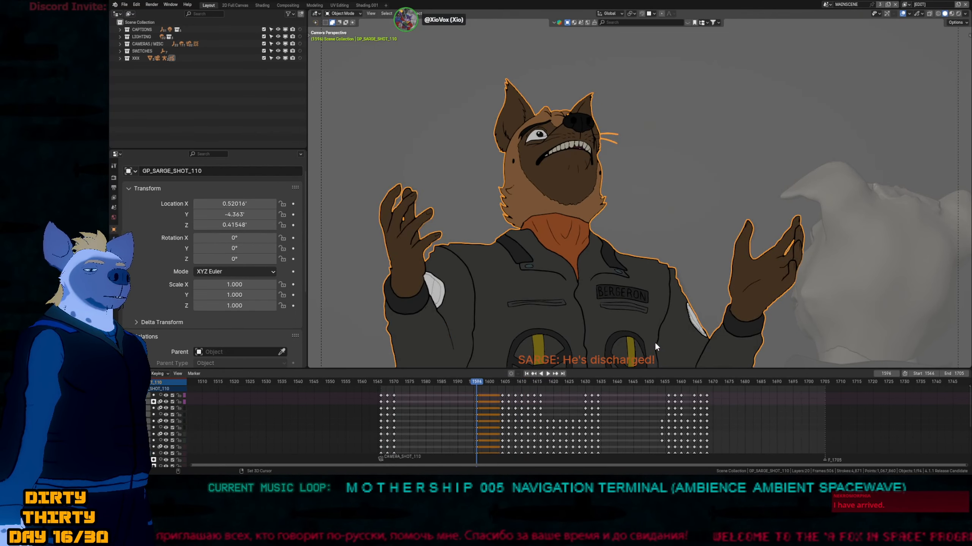
Play the shot from frame 1596 to 1660, and step back to frame 1632 to examine the raised fists.
{"action": "key", "text": "space"}
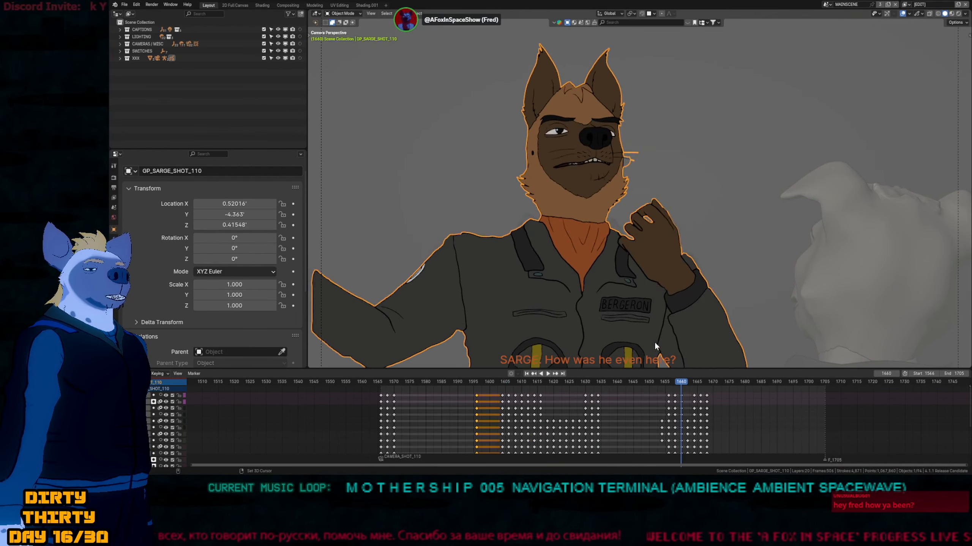
{"action": "key", "text": "space"}
{"action": "key", "text": "Down"}
{"action": "key", "text": "Down"}
{"action": "key", "text": "Down"}
{"action": "key", "text": "Down"}
{"action": "key", "text": "Down"}
{"action": "key", "text": "Down"}
{"action": "key", "text": "Down"}
{"action": "key", "text": "Down"}
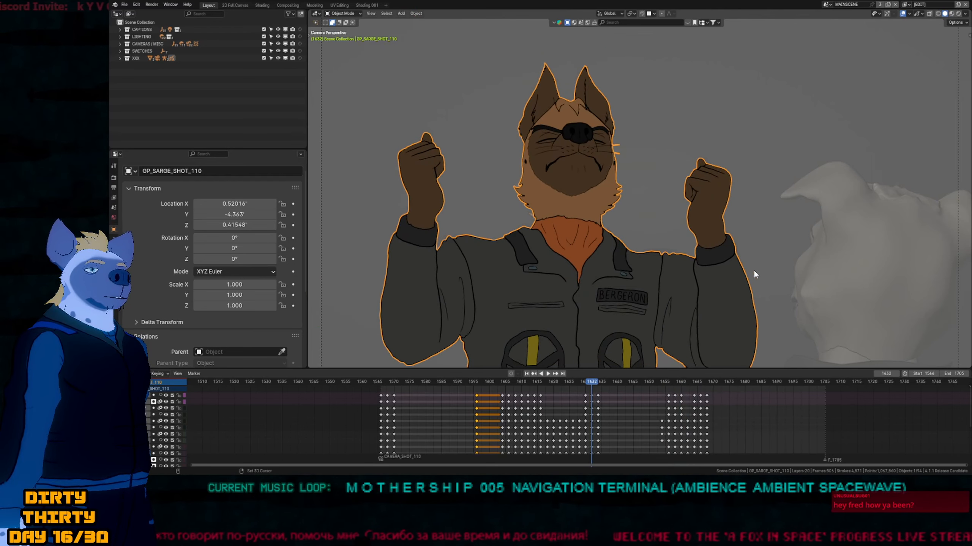
Step back from frame 1632 through frame 1610 to study how the arms pass over the head.
{"action": "key", "text": "Down"}
{"action": "key", "text": "Down"}
{"action": "key", "text": "Down"}
{"action": "key", "text": "Down"}
{"action": "key", "text": "Down"}
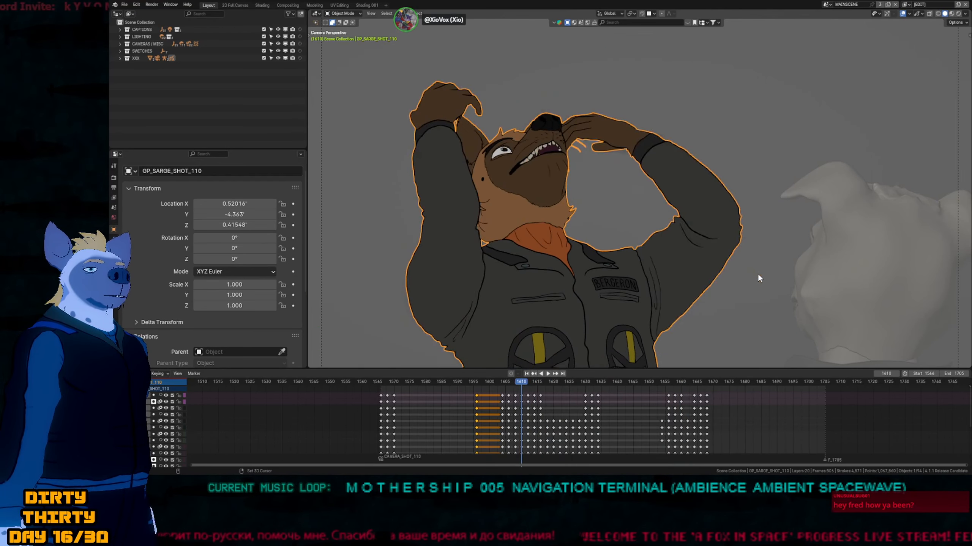
{"action": "key", "text": "Down"}
{"action": "key", "text": "Down"}
{"action": "key", "text": "Down"}
{"action": "key", "text": "Down"}
{"action": "key", "text": "Down"}
Replay the gesture after the "He's discharged!" line several times and stop on frame 1604 to check the missing arms.
{"action": "key", "text": "space"}
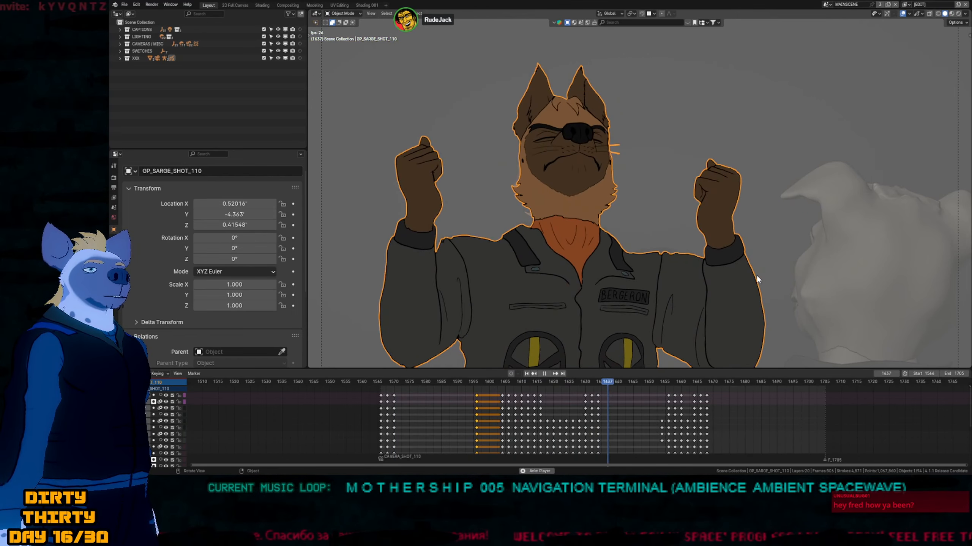
{"action": "key", "text": "Escape"}
{"action": "key", "text": "Up"}
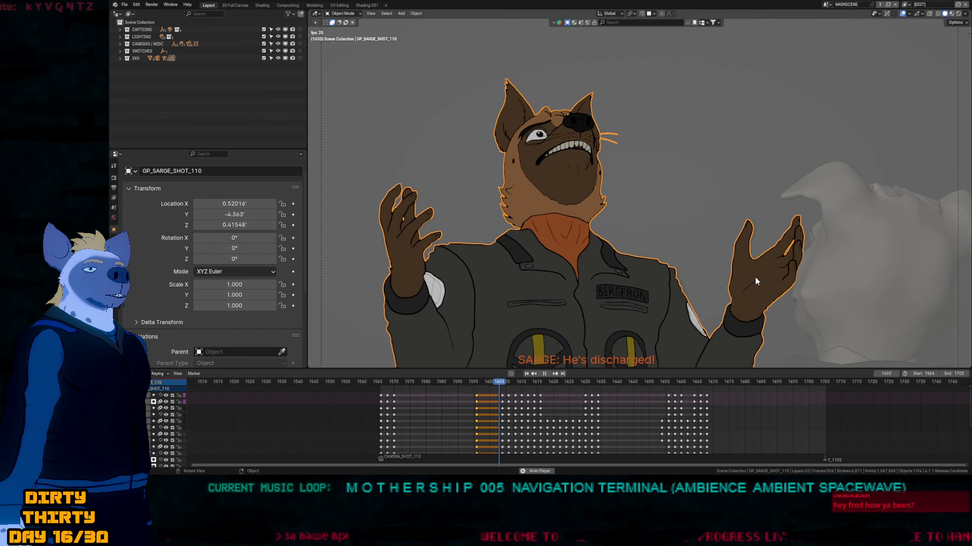
{"action": "key", "text": "space"}
{"action": "key", "text": "Escape"}
{"action": "key", "text": "space"}
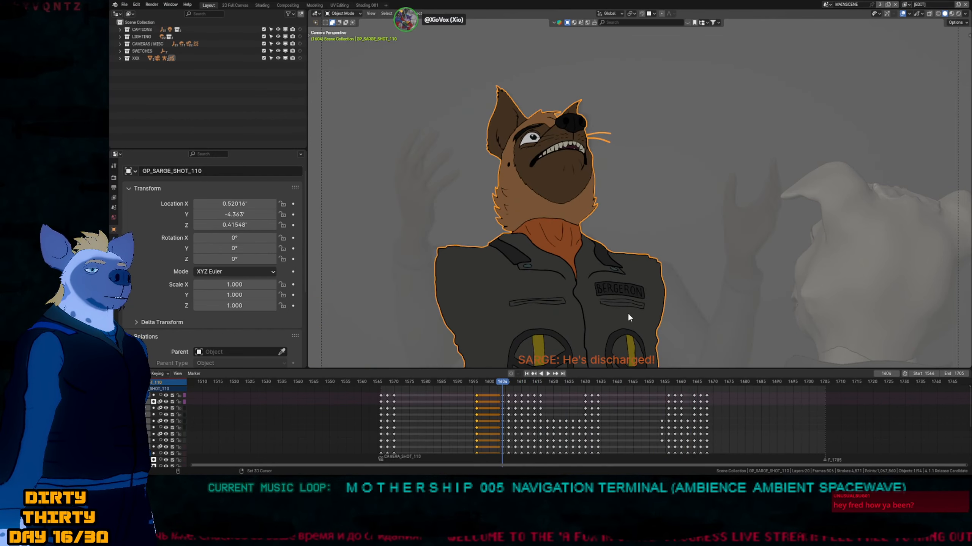
{"action": "key", "text": "Escape"}
{"action": "key", "text": "space"}
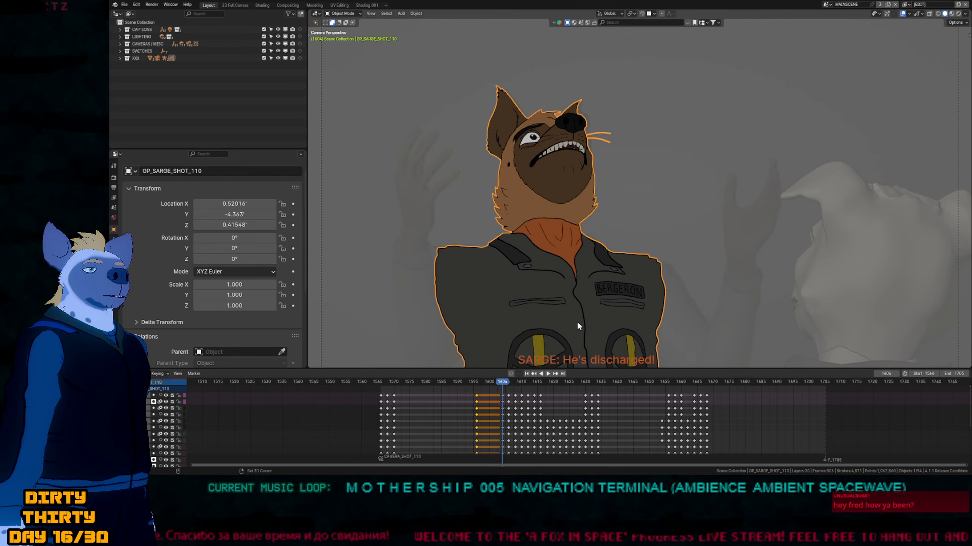
Play on to frame 1610 and flip through the neighbouring frames to examine the hands on the head.
{"action": "key", "text": "space"}
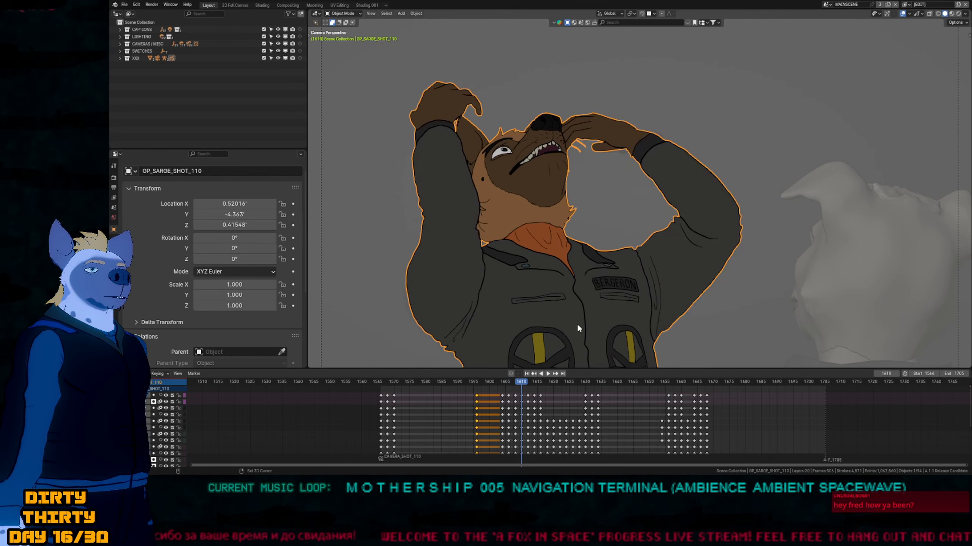
{"action": "key", "text": "Left"}
{"action": "key", "text": "Left"}
{"action": "key", "text": "Left"}
{"action": "key", "text": "Left"}
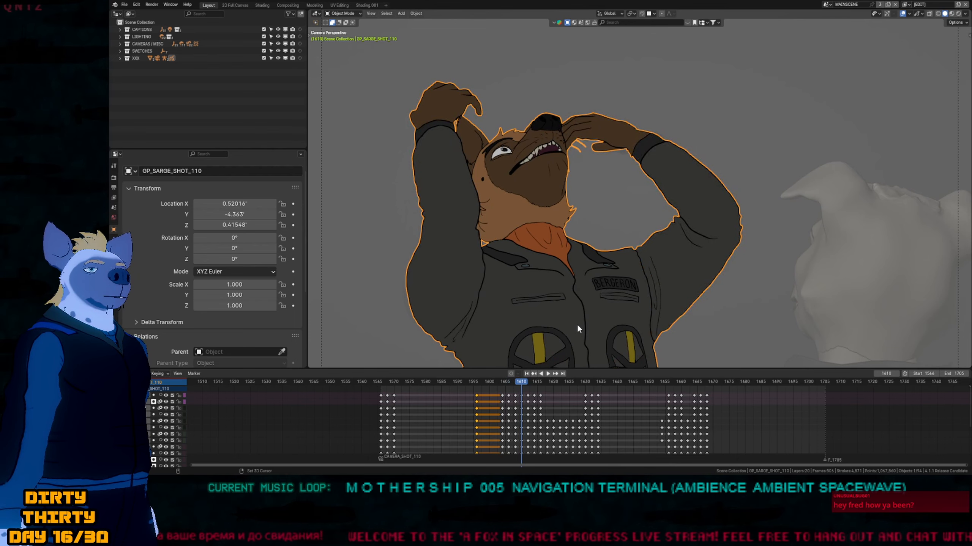
{"action": "key", "text": "Left"}
{"action": "key", "text": "Right"}
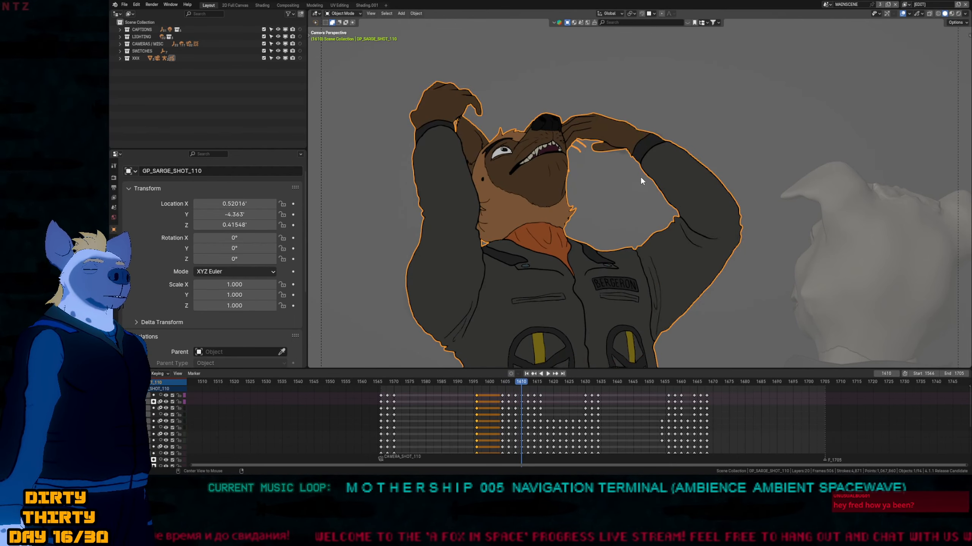
Enter Edit Mode on the character's foreground layers and compare the arm drawings between frames 1610 and 1616.
{"action": "key", "text": "ctrl+Tab"}
{"action": "key", "text": "Up"}
{"action": "key", "text": "Up"}
{"action": "key", "text": "Up"}
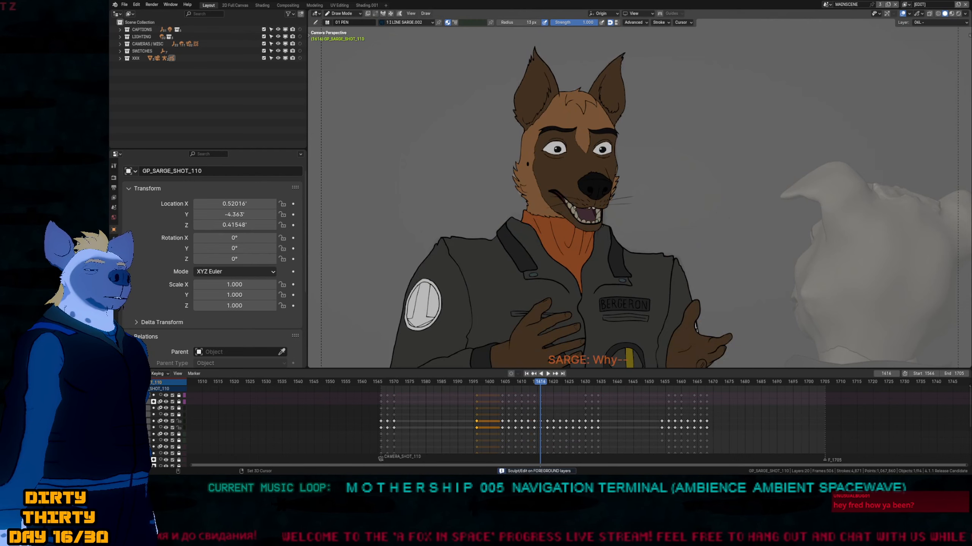
{"action": "key", "text": "Down"}
{"action": "key", "text": "Down"}
{"action": "key", "text": "Down"}
{"action": "key", "text": "Tab"}
{"action": "mouse_move", "coordinate": [622, 82]}
{"action": "right_mouse_down", "text": "ctrl"}
{"action": "mouse_move", "coordinate": [649, 203]}
{"action": "mouse_move", "coordinate": [678, 127]}
{"action": "right_mouse_up", "text": "ctrl"}
{"action": "key", "text": "Up"}
{"action": "key", "text": "Up"}
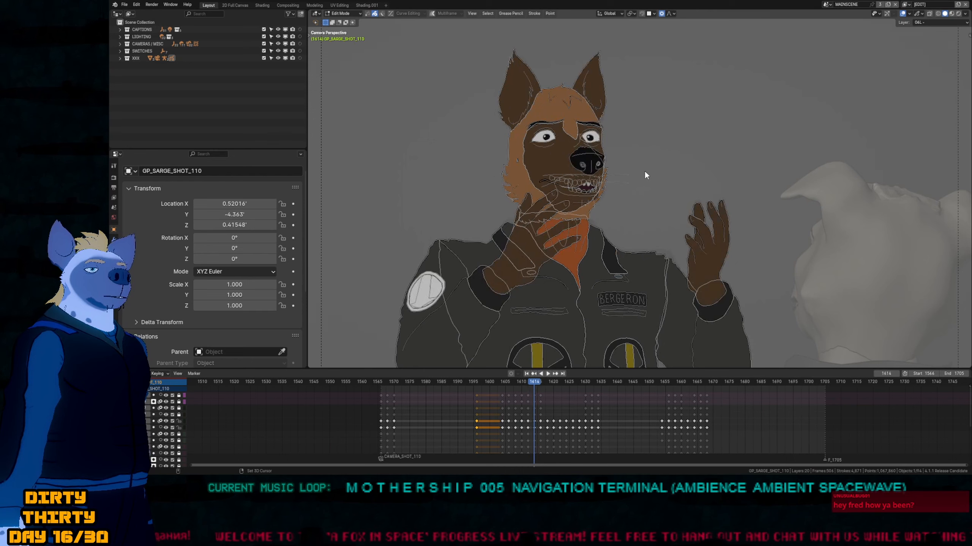
Try copying the raised hand in front of the snout from frame 1612 onto frame 1608.
{"action": "key", "text": "Down"}
{"action": "key", "text": "Down"}
{"action": "key", "text": "Down"}
{"action": "key", "text": "Down"}
{"action": "key", "text": "Up"}
{"action": "key", "text": "Up"}
{"action": "key", "text": "Up"}
{"action": "key", "text": "Down"}
{"action": "key", "text": "Down"}
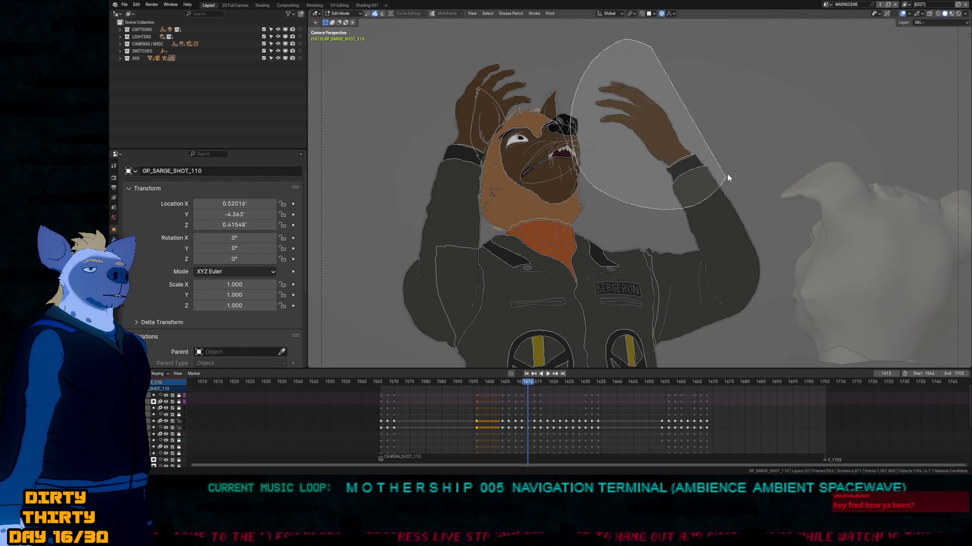
{"action": "key", "text": "ctrl+v"}
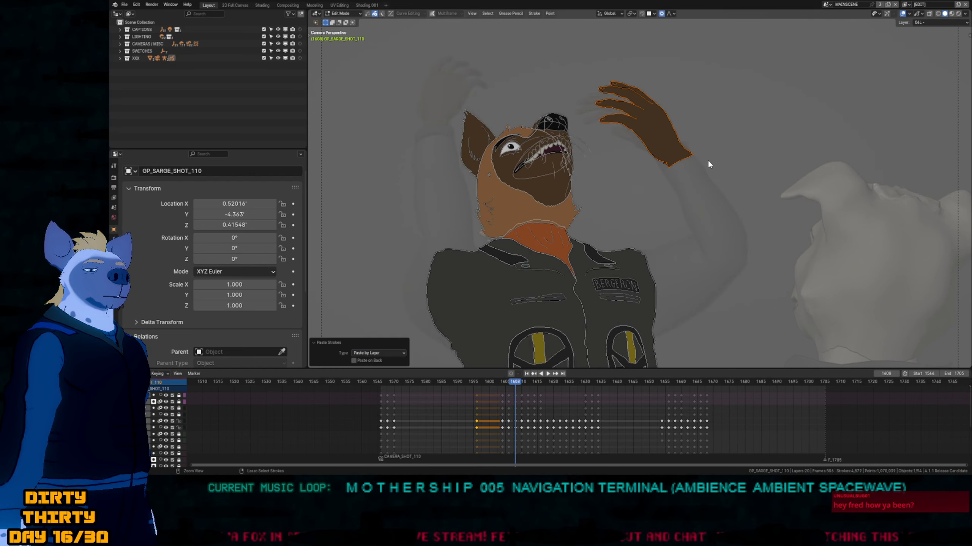
Try rotating the pasted hand on frame 1608 and moving it onto the wrist of the ghosted arm.
{"action": "key", "text": "r"}
{"action": "left_click", "coordinate": [732, 133]}
{"action": "key", "text": "g"}
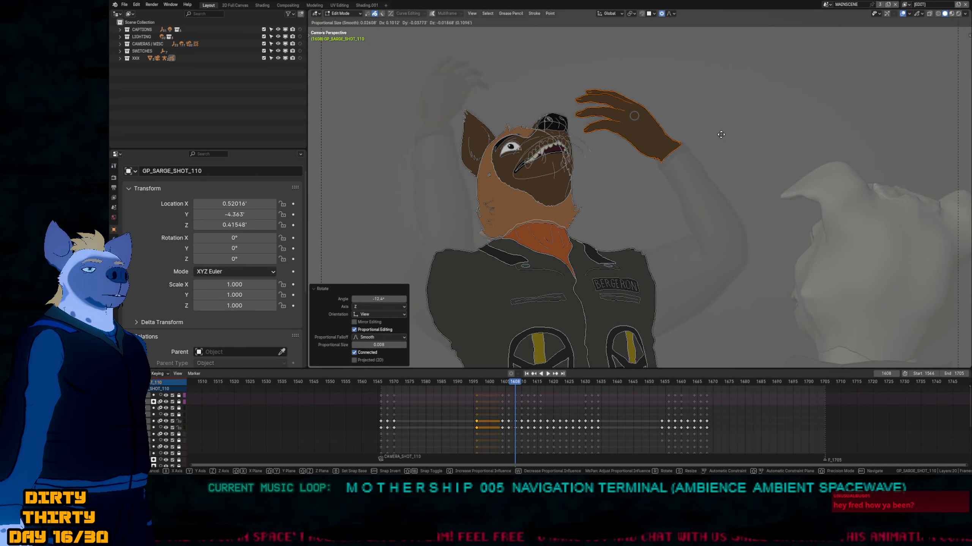
{"action": "left_click", "coordinate": [730, 140]}
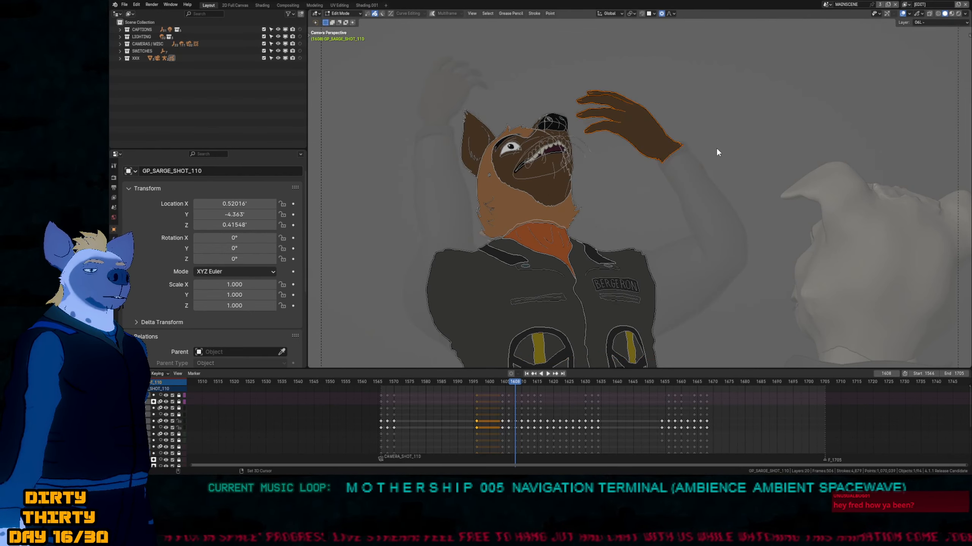
Flip back and forth between frames 1608 and 1610 to compare the pasted hand with the neighbouring hand poses.
{"action": "key", "text": "Down"}
{"action": "key", "text": "Up"}
{"action": "key", "text": "Up"}
{"action": "key", "text": "Up"}
{"action": "key", "text": "Up"}
{"action": "key", "text": "Up"}
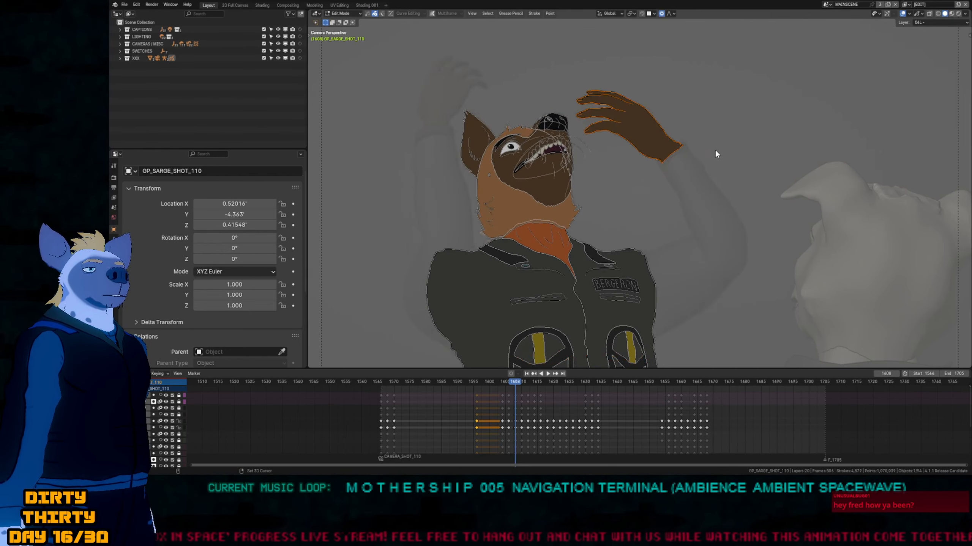
{"action": "key", "text": "Down"}
{"action": "key", "text": "Down"}
{"action": "key", "text": "Down"}
{"action": "key", "text": "Down"}
{"action": "key", "text": "Down"}
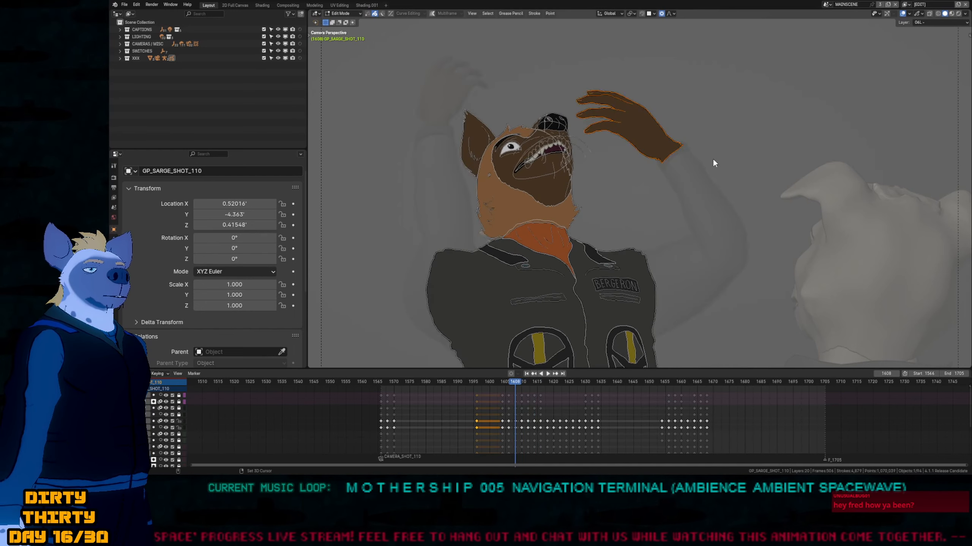
{"action": "key", "text": "Up"}
{"action": "key", "text": "Up"}
{"action": "key", "text": "Up"}
{"action": "key", "text": "Up"}
{"action": "key", "text": "Up"}
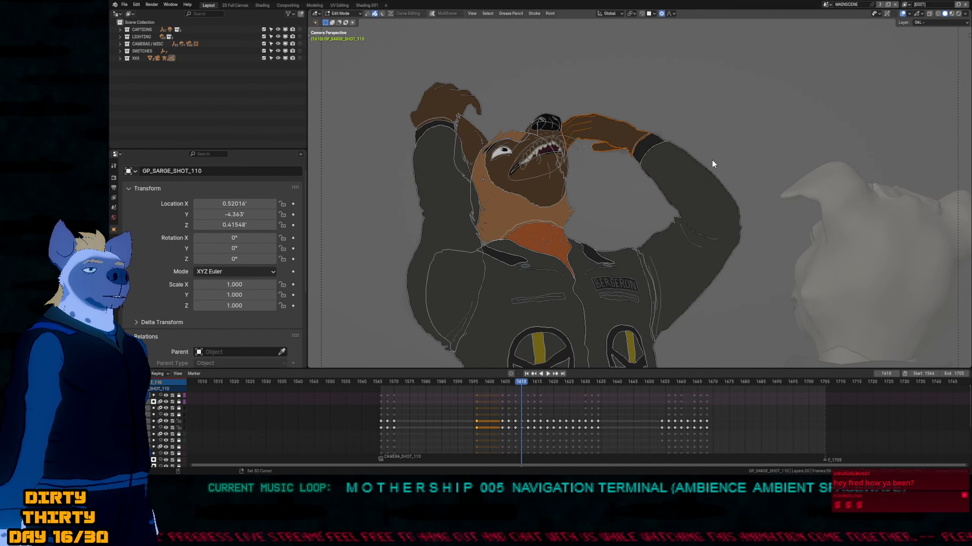
{"action": "key", "text": "Up"}
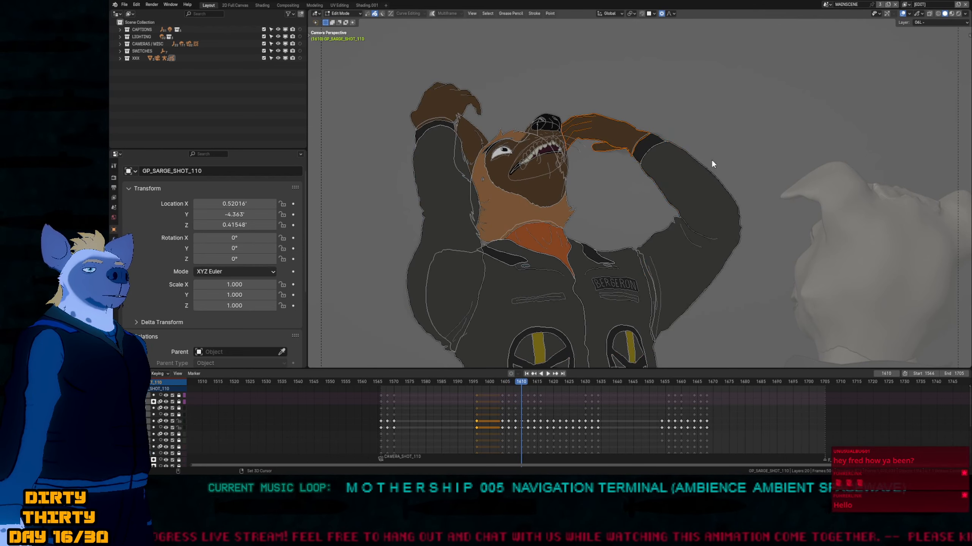
{"action": "key", "text": "Down"}
{"action": "key", "text": "Up"}
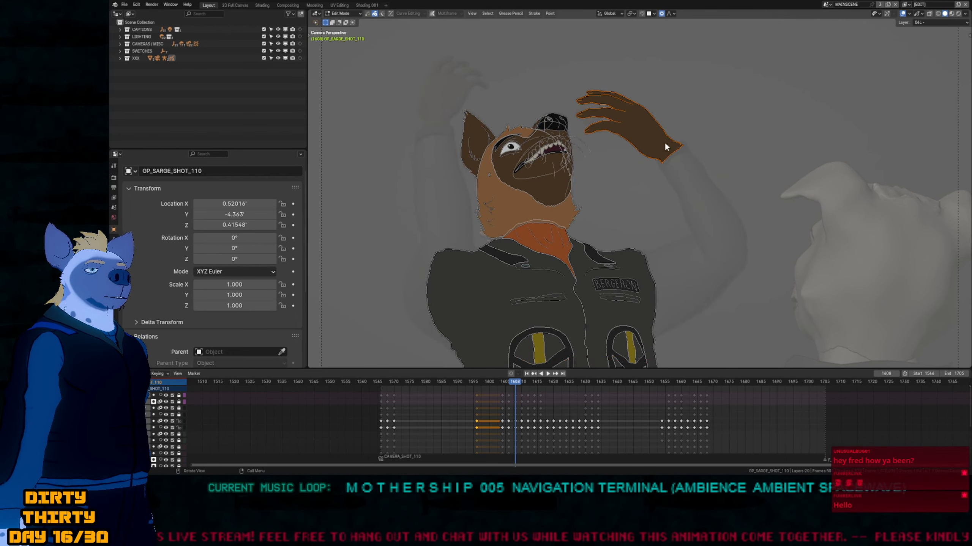
Remove the pasted hand from frame 1608 and switch to drawing strokes on the EXTRA layer with the other layers faded.
{"action": "key", "text": "Up"}
{"action": "scroll", "coordinate": [658, 143], "scroll_direction": "up", "scroll_amount": 3}
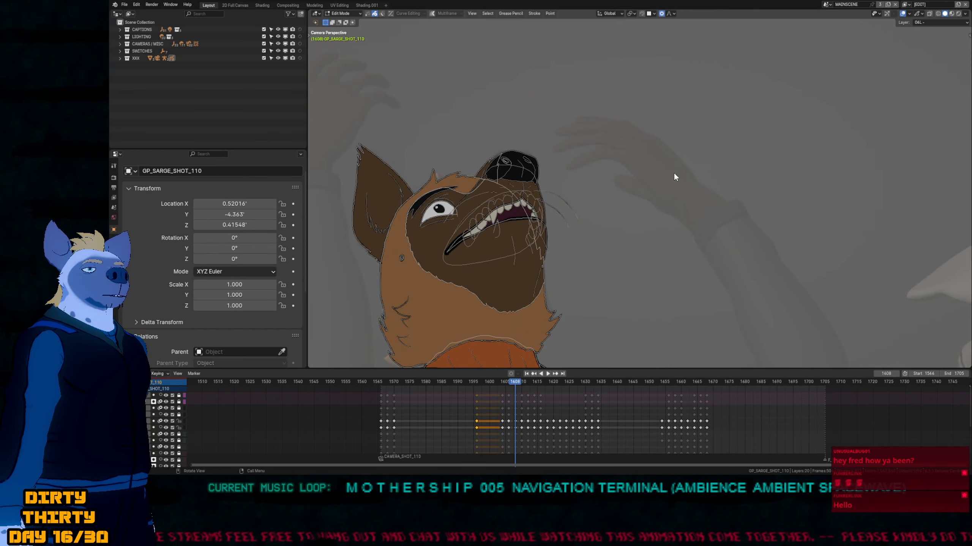
{"action": "key", "text": "Tab"}
{"action": "scroll", "coordinate": [600, 229], "scroll_direction": "down", "scroll_amount": 5}
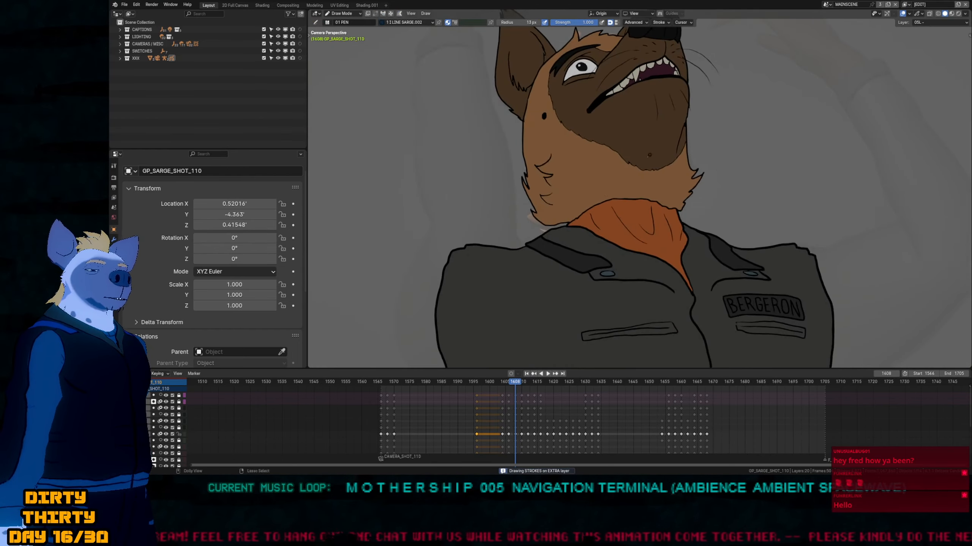
{"action": "key", "text": "ctrl+f"}
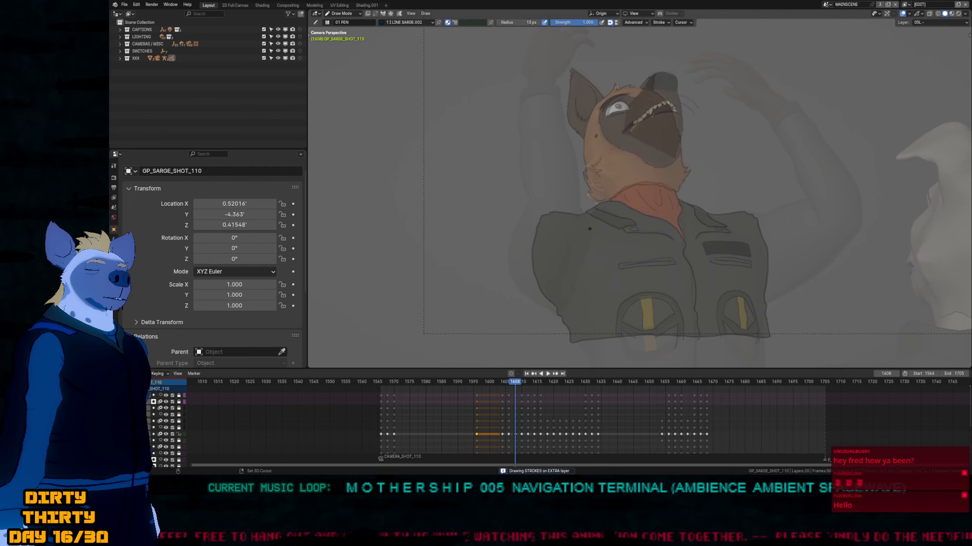
Step back from frame 1608 to frame 1596 to examine the sleeve outlines on the EXTRA layer.
{"action": "key", "text": "Down"}
{"action": "key", "text": "Down"}
{"action": "mouse_move", "coordinate": [589, 229]}
{"action": "middle_mouse_down", "text": "shift"}
{"action": "mouse_move", "coordinate": [572, 259]}
{"action": "mouse_move", "coordinate": [596, 211]}
{"action": "mouse_move", "coordinate": [555, 264]}
{"action": "mouse_move", "coordinate": [638, 201]}
{"action": "middle_mouse_up", "text": "shift"}
{"action": "key", "text": "Down"}
{"action": "key", "text": "Down"}
{"action": "key", "text": "Up"}
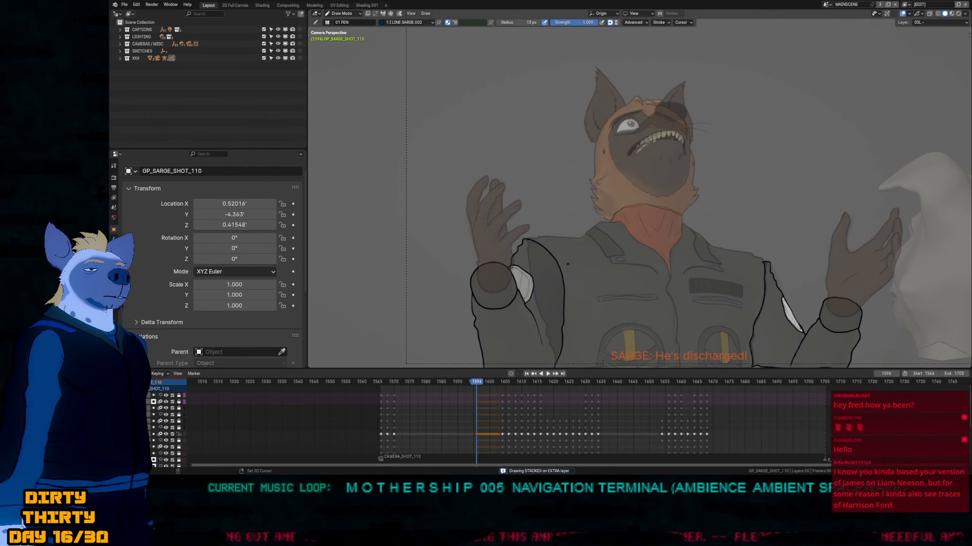
{"action": "key", "text": "Down"}
{"action": "key", "text": "Up"}
Flip between frames 1596 and 1604 to compare the bent sleeve's outline with the armless torso.
{"action": "scroll", "coordinate": [596, 211], "scroll_direction": "up", "scroll_amount": 3}
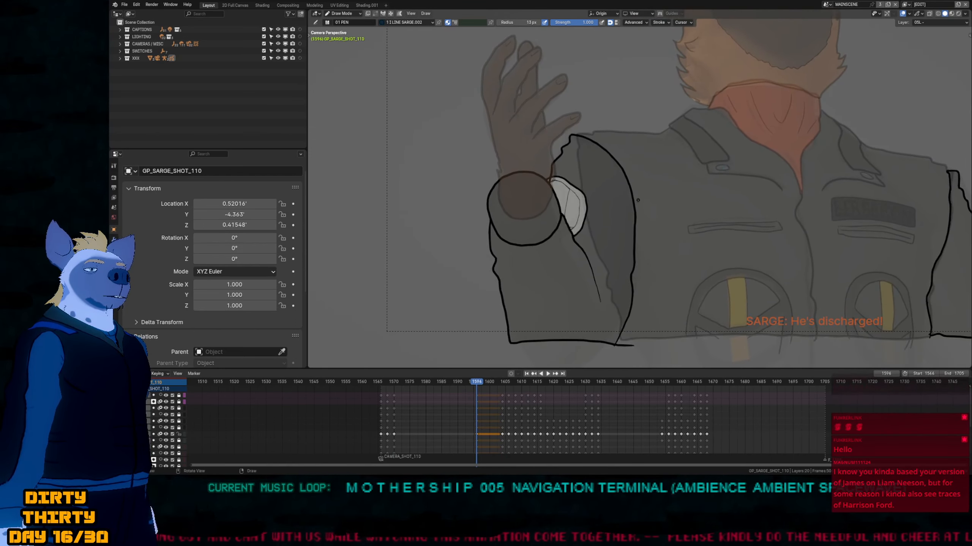
{"action": "key", "text": "Up"}
{"action": "key", "text": "Down"}
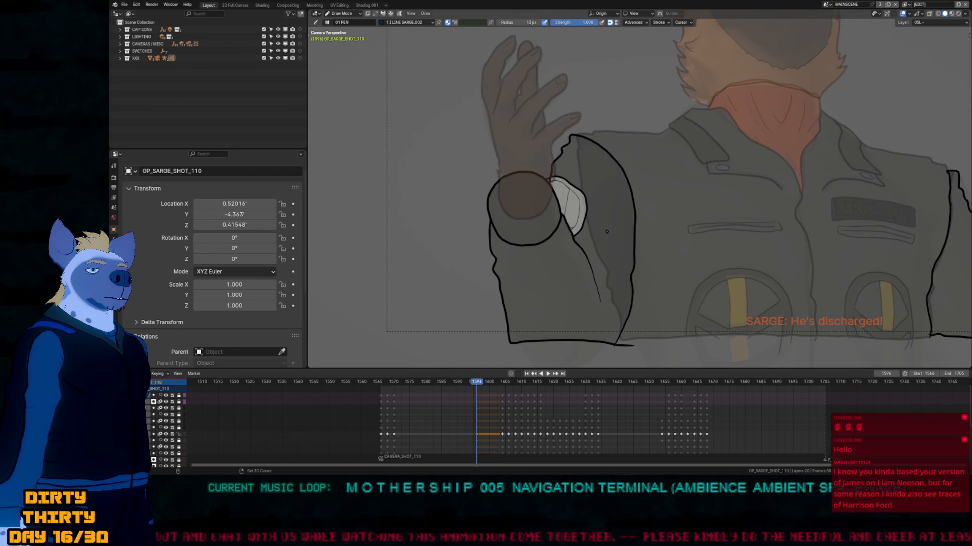
{"action": "key", "text": "Up"}
{"action": "key", "text": "Down"}
{"action": "key", "text": "Up"}
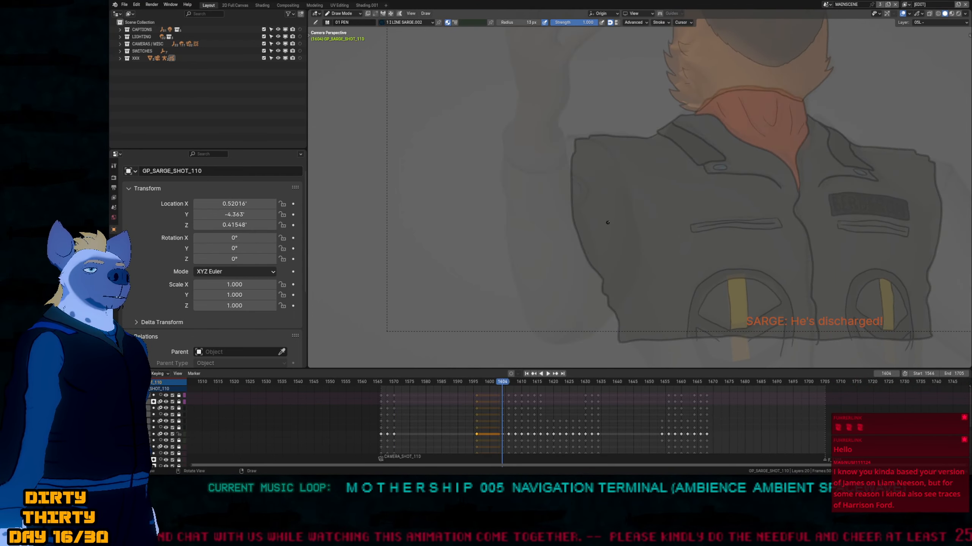
Go to frame 1606 and draw the elbow curve of the character's raised right sleeve on the EXTRA layer.
{"action": "mouse_move", "coordinate": [627, 202]}
{"action": "middle_mouse_down", "text": "shift"}
{"action": "mouse_move", "coordinate": [597, 217]}
{"action": "mouse_move", "coordinate": [630, 199]}
{"action": "middle_mouse_up", "text": "shift"}
{"action": "key", "text": "Down"}
{"action": "key", "text": "Up"}
{"action": "key", "text": "Up"}
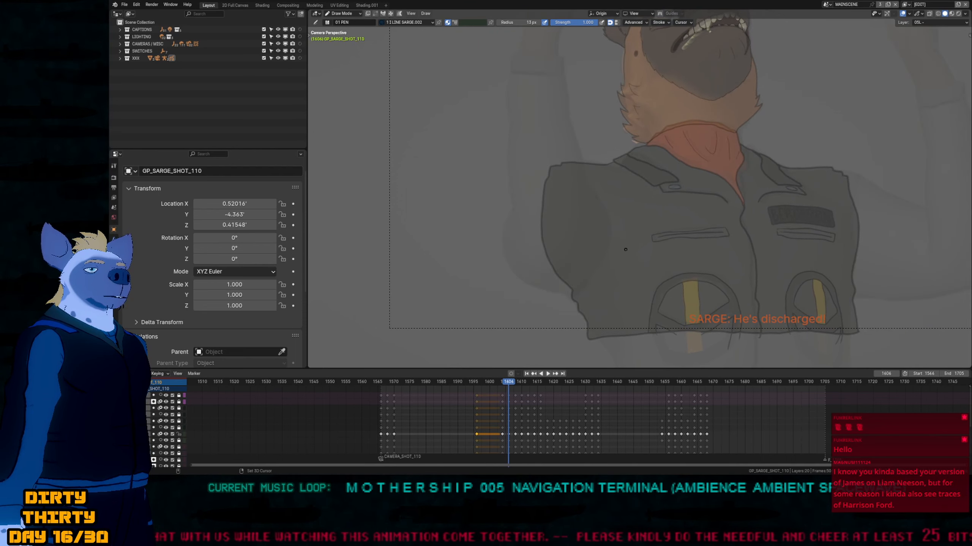
{"action": "middle_click_drag", "start_coordinate": [594, 249], "coordinate": [604, 287], "text": "shift"}
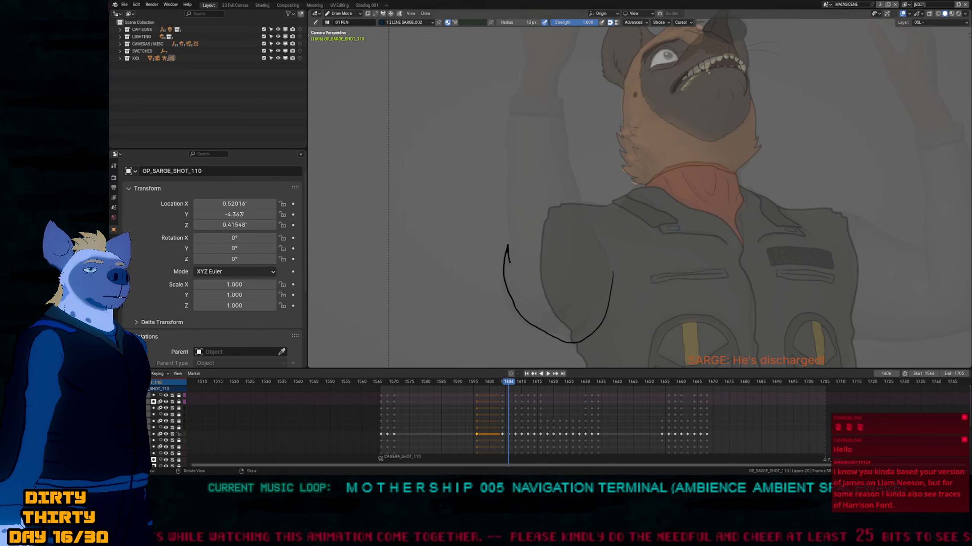
{"action": "middle_click_drag", "start_coordinate": [513, 256], "coordinate": [516, 293], "text": "shift"}
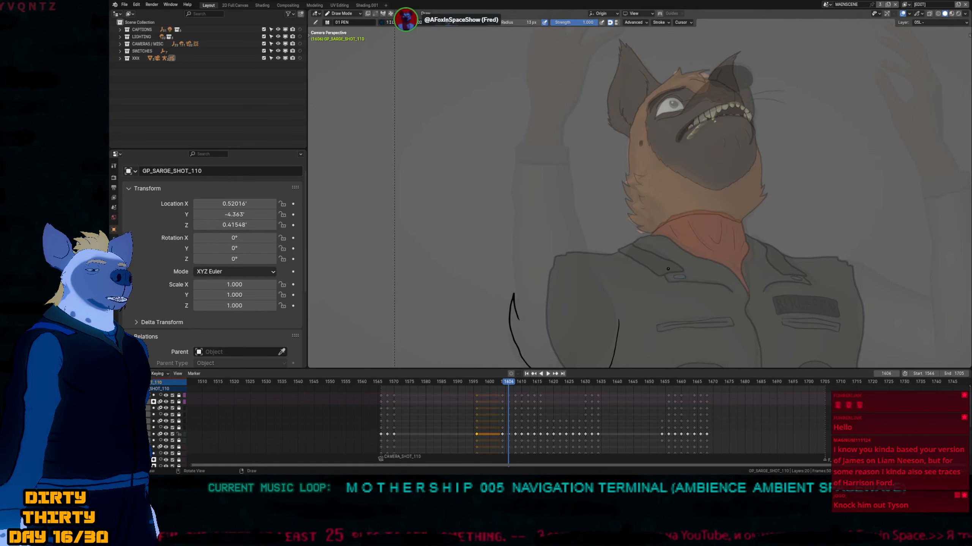
Outline the right sleeve's forearm up to the wrist and clean up the overlapping line at the inner elbow.
{"action": "mouse_move", "coordinate": [623, 254]}
{"action": "middle_mouse_down", "text": "ctrl"}
{"action": "mouse_move", "coordinate": [574, 318]}
{"action": "mouse_move", "coordinate": [521, 283]}
{"action": "mouse_move", "coordinate": [532, 315]}
{"action": "middle_mouse_up", "text": "ctrl"}
{"action": "left_click_drag", "start_coordinate": [533, 290], "coordinate": [530, 277]}
{"action": "mouse_move", "coordinate": [534, 215]}
{"action": "left_mouse_down"}
{"action": "mouse_move", "coordinate": [563, 213]}
{"action": "mouse_move", "coordinate": [592, 279]}
{"action": "left_mouse_up"}
{"action": "middle_click_drag", "start_coordinate": [609, 330], "coordinate": [613, 291], "text": "shift"}
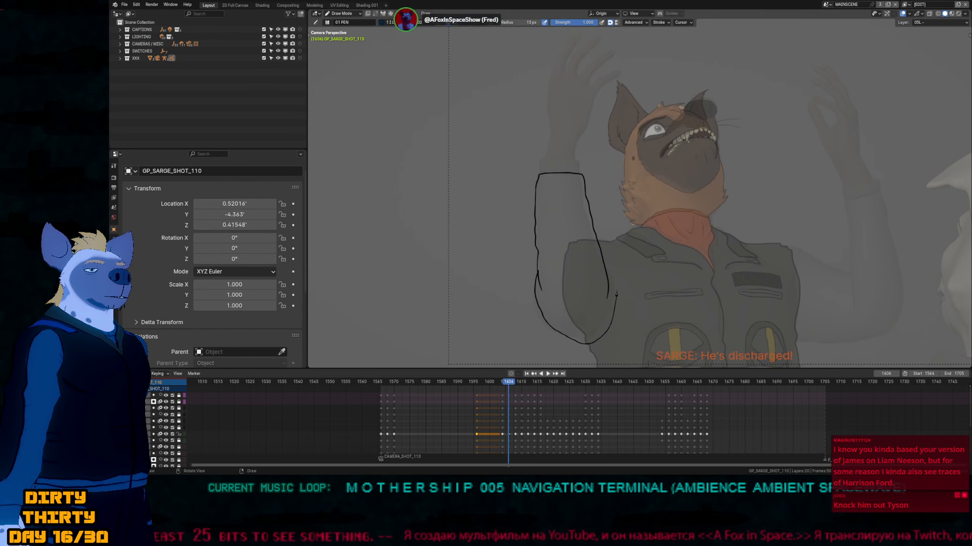
{"action": "scroll", "coordinate": [615, 290], "scroll_direction": "up", "scroll_amount": 2}
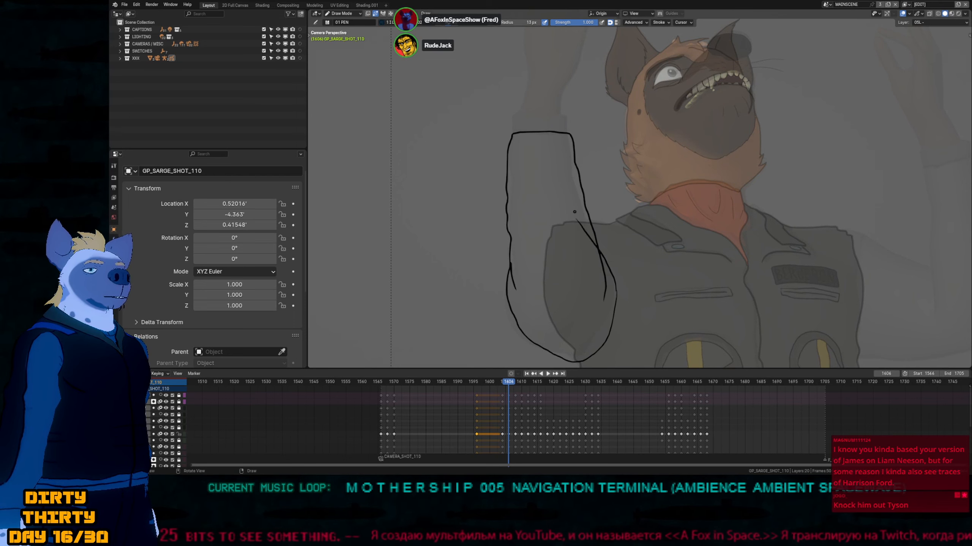
{"action": "left_click_drag", "start_coordinate": [574, 217], "coordinate": [594, 240], "text": "ctrl"}
{"action": "middle_click_drag", "start_coordinate": [582, 287], "coordinate": [580, 274], "text": "shift"}
{"action": "key", "text": "f"}
{"action": "key", "text": "Escape"}
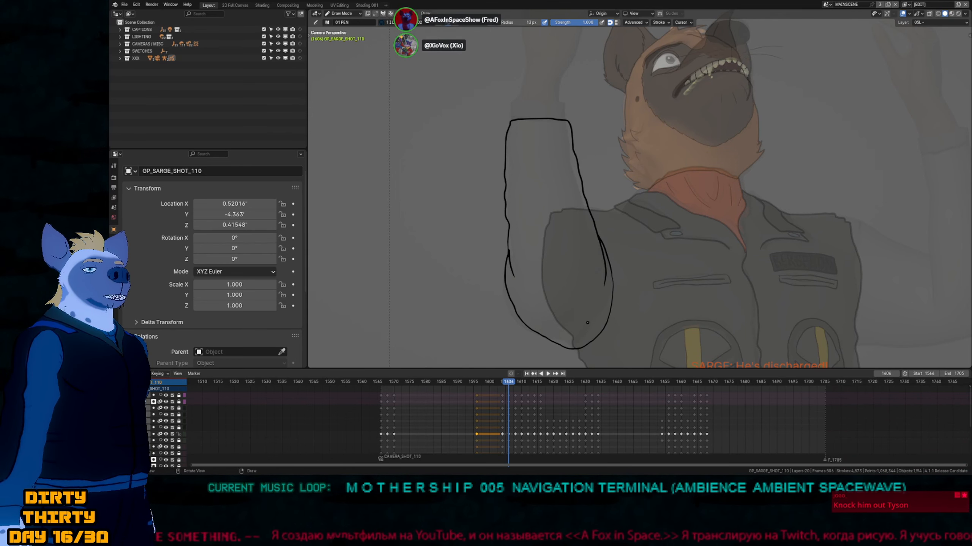
Draw the rectangular cuff above the end of the right sleeve with a slightly curved upper edge.
{"action": "scroll", "coordinate": [509, 233], "scroll_direction": "up", "scroll_amount": 5}
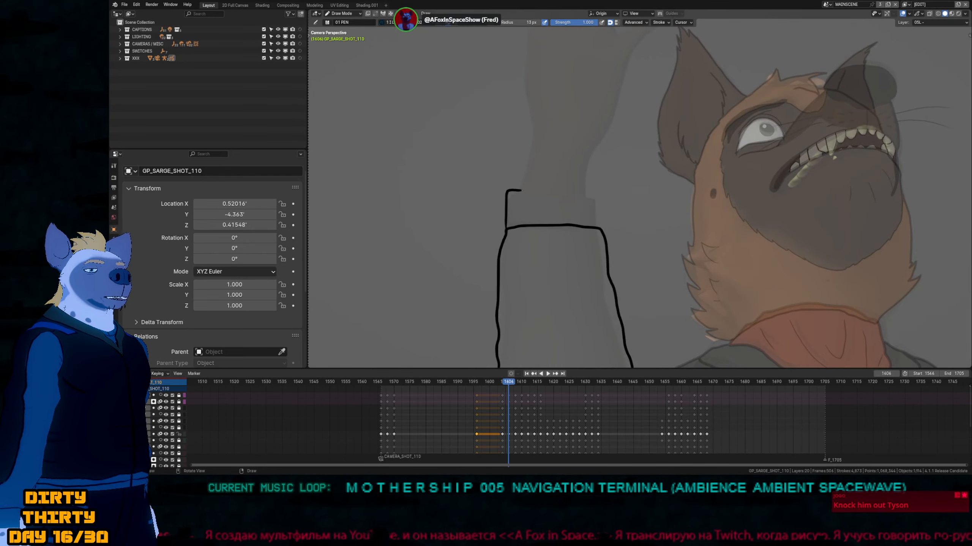
{"action": "left_click_drag", "start_coordinate": [597, 199], "coordinate": [595, 229]}
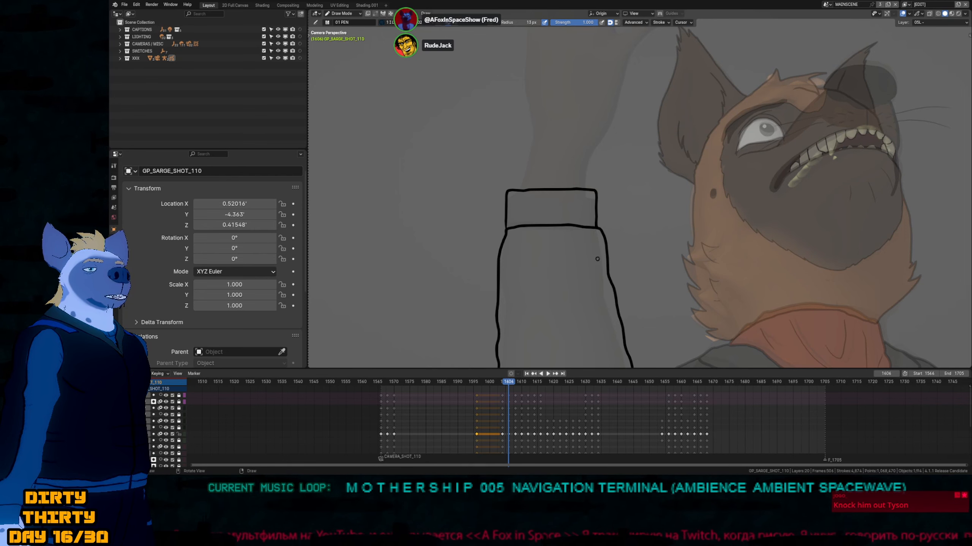
{"action": "left_click_drag", "start_coordinate": [506, 190], "coordinate": [597, 188]}
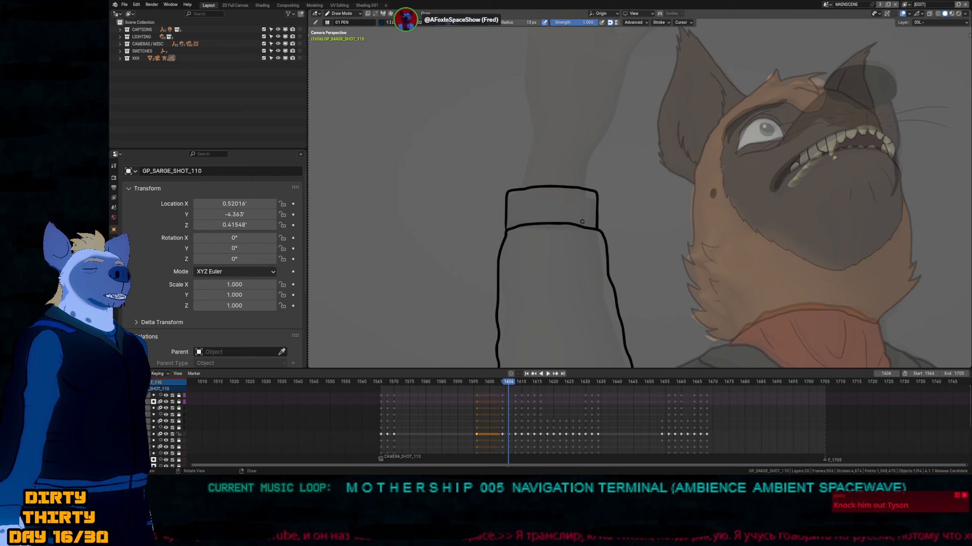
On the FOREGROUND layer, draw the right hand's wrist base, outer edge and first finger over the faded guide hand.
{"action": "scroll", "coordinate": [483, 208], "scroll_direction": "down", "scroll_amount": 3}
{"action": "mouse_move", "coordinate": [611, 292]}
{"action": "middle_mouse_down", "text": "shift"}
{"action": "mouse_move", "coordinate": [589, 255]}
{"action": "mouse_move", "coordinate": [614, 248]}
{"action": "mouse_move", "coordinate": [629, 335]}
{"action": "mouse_move", "coordinate": [680, 359]}
{"action": "middle_mouse_up", "text": "shift"}
{"action": "scroll", "coordinate": [572, 254], "scroll_direction": "up", "scroll_amount": 2}
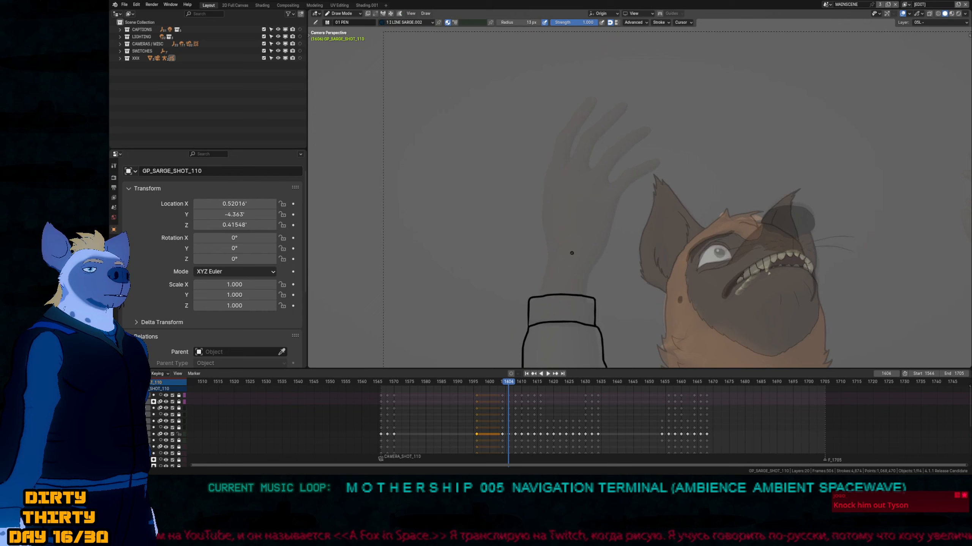
{"action": "key", "text": "Page_Up"}
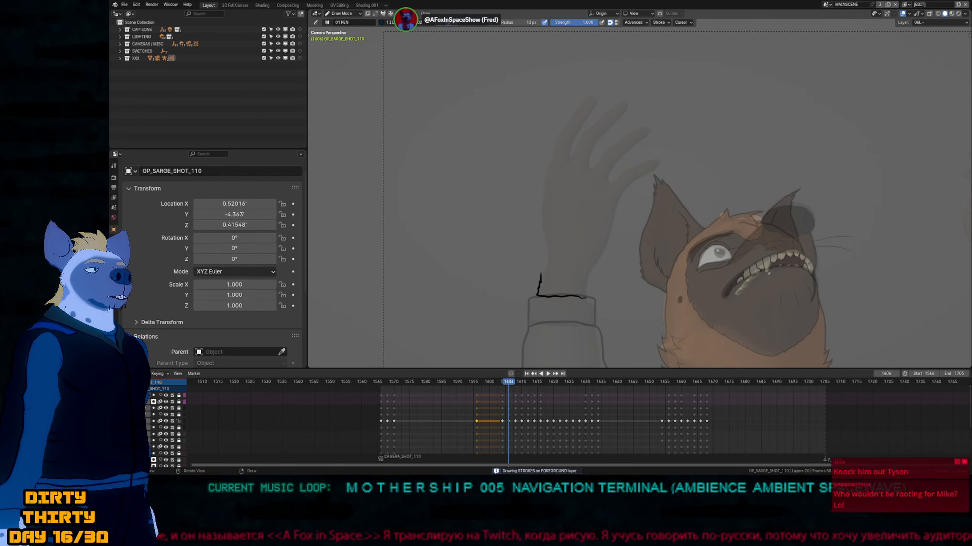
{"action": "left_click_drag", "start_coordinate": [544, 251], "coordinate": [543, 179]}
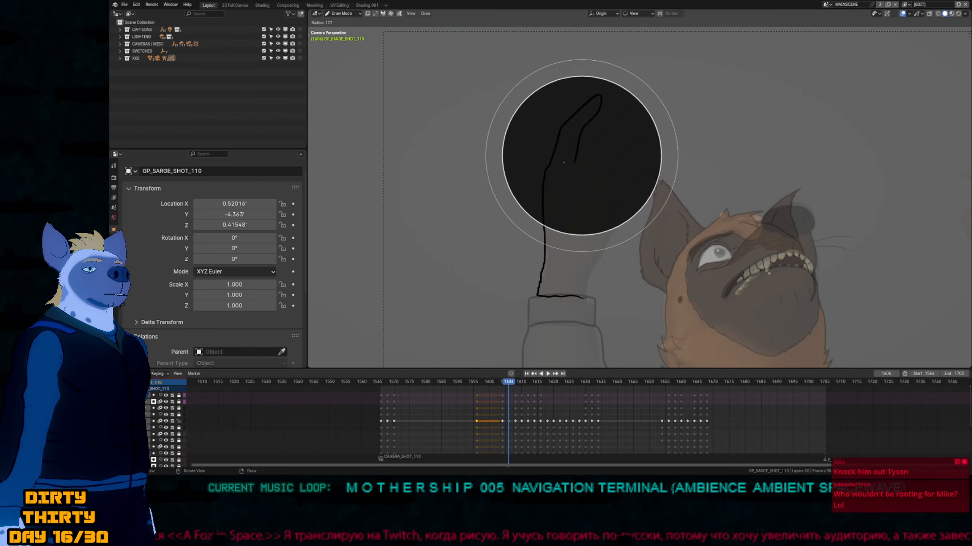
{"action": "key", "text": "ctrl+z"}
{"action": "left_click_drag", "start_coordinate": [546, 167], "coordinate": [572, 164]}
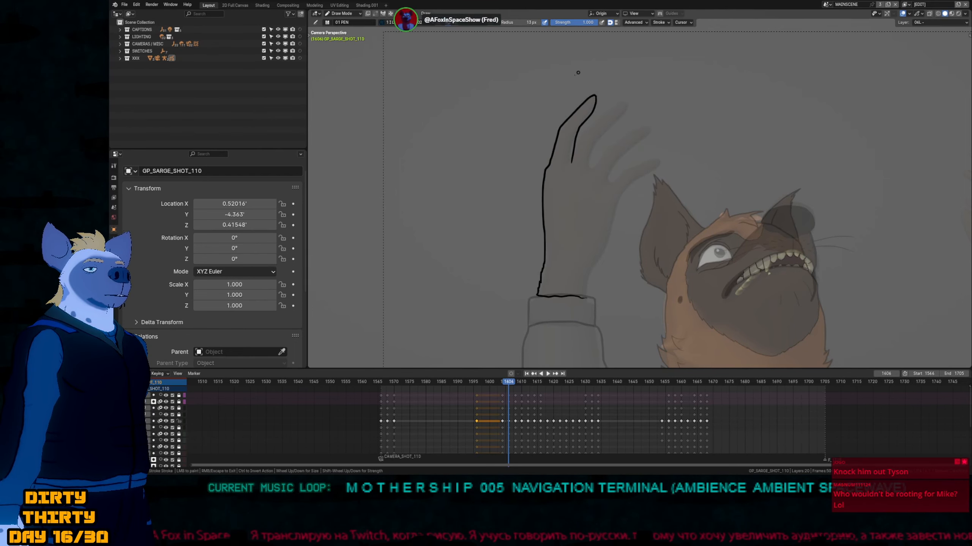
Outline the second finger of the right hand and refine its line.
{"action": "middle_click_drag", "start_coordinate": [577, 160], "coordinate": [569, 168], "text": "shift"}
{"action": "scroll", "coordinate": [569, 168], "scroll_direction": "up", "scroll_amount": 2}
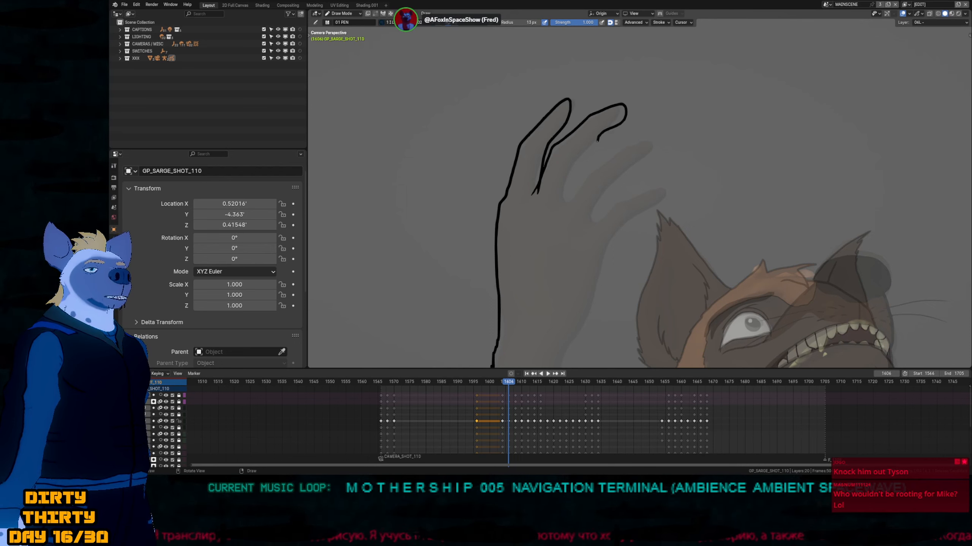
{"action": "left_click_drag", "start_coordinate": [578, 162], "coordinate": [561, 203]}
{"action": "key", "text": "f"}
{"action": "key", "text": "Escape"}
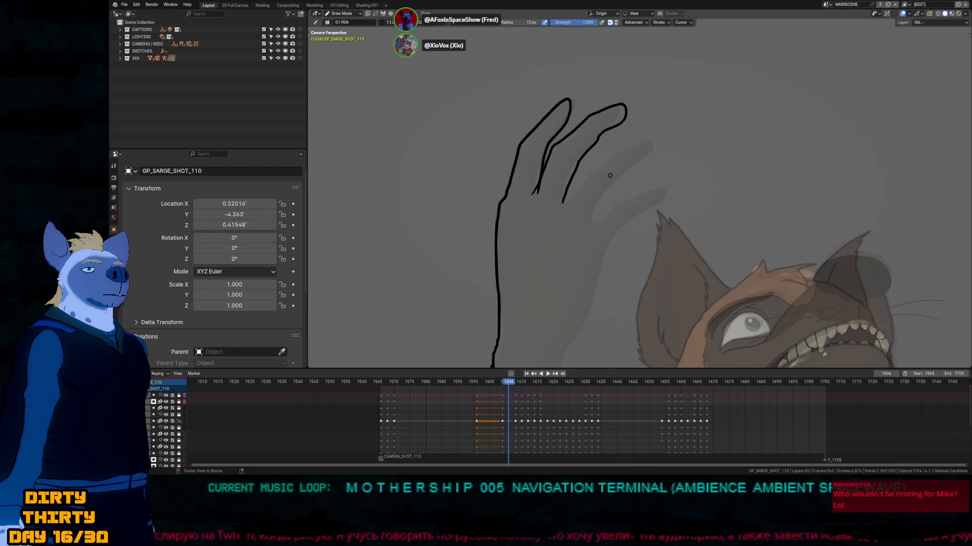
Outline the third finger of the right hand down to its base and adjust the line's shape.
{"action": "middle_click_drag", "start_coordinate": [536, 201], "coordinate": [513, 201], "text": "shift"}
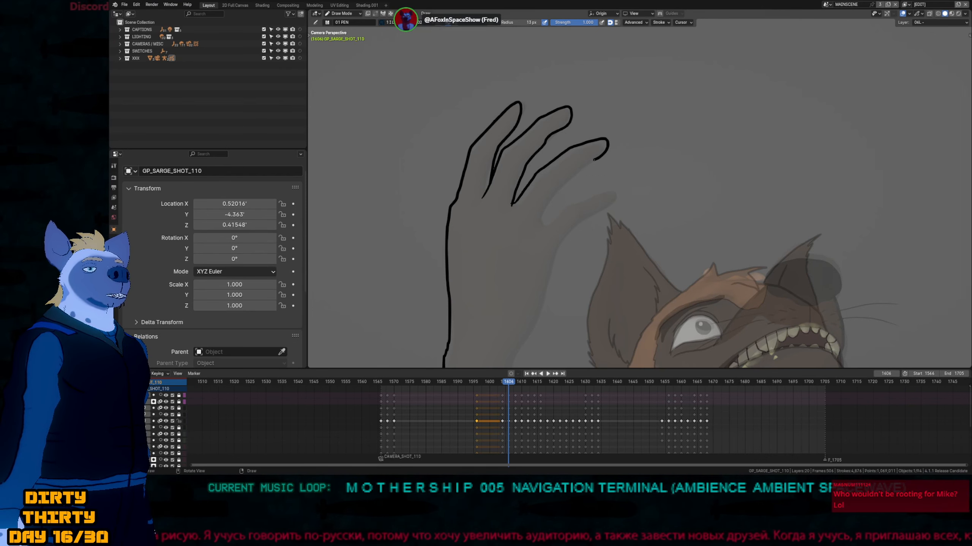
{"action": "left_click_drag", "start_coordinate": [594, 159], "coordinate": [537, 226]}
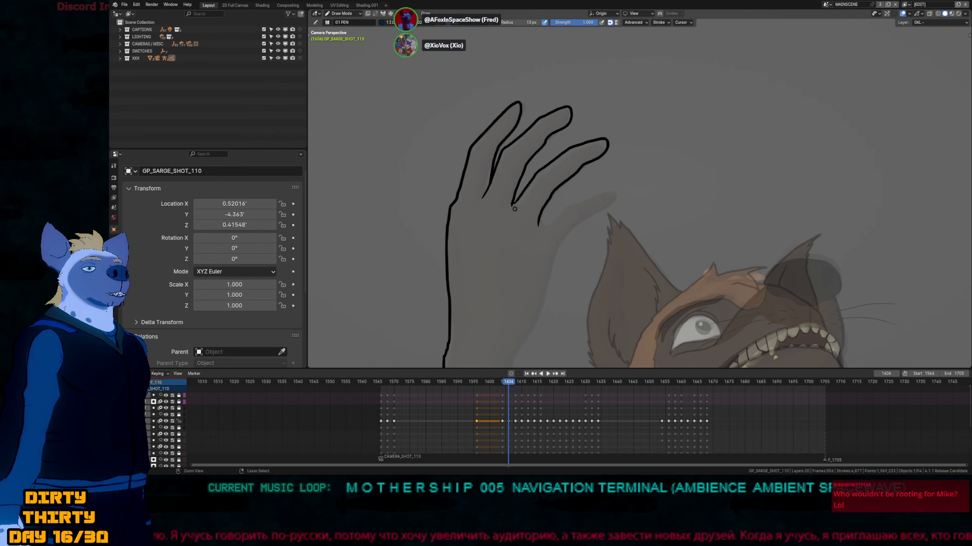
{"action": "middle_click_drag", "start_coordinate": [549, 247], "coordinate": [528, 224], "text": "shift"}
{"action": "key", "text": "f"}
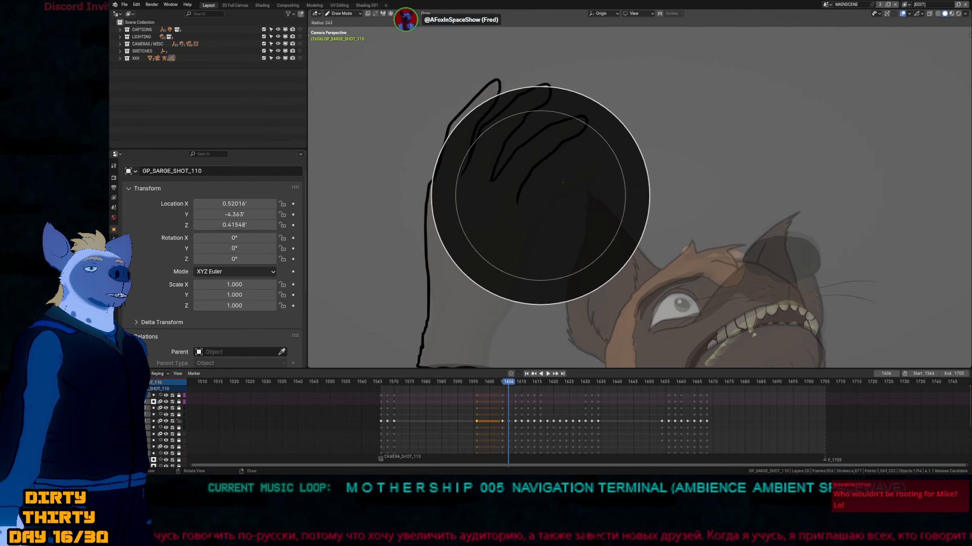
{"action": "key", "text": "Escape"}
{"action": "key", "text": "ctrl+z"}
{"action": "key", "text": "ctrl+z"}
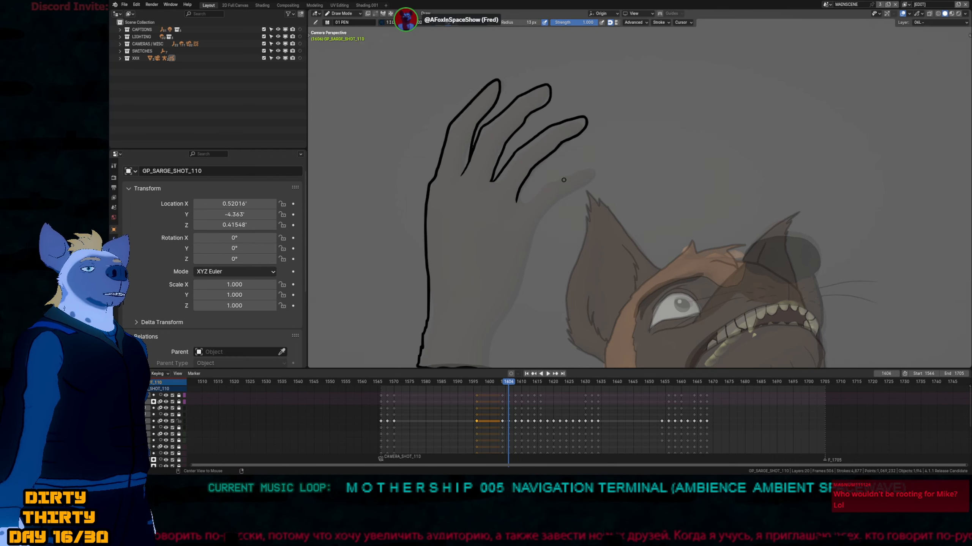
{"action": "key", "text": "ctrl+z"}
{"action": "key", "text": "f"}
{"action": "key", "text": "Escape"}
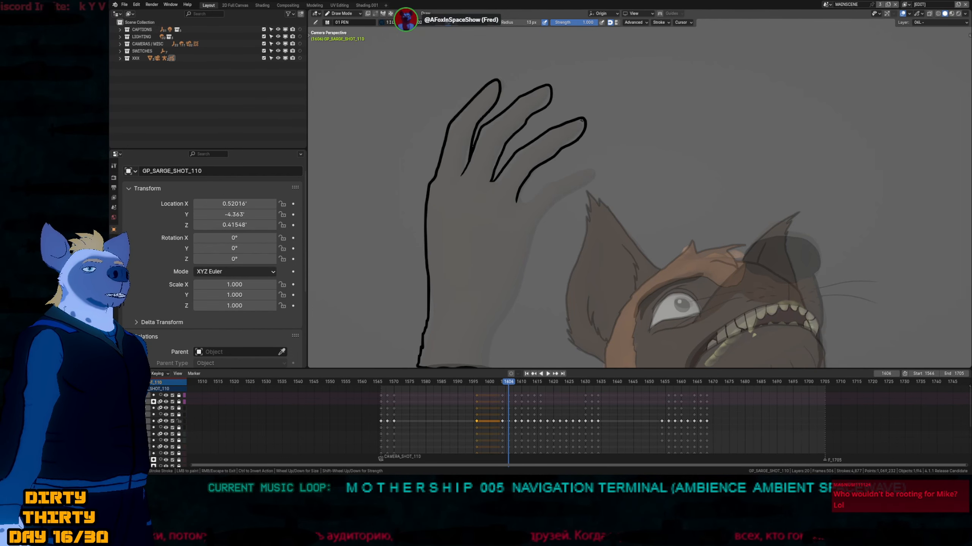
Draw the last finger and the inner edge of the right hand down to the cuff, with jagged fur at the wrist.
{"action": "mouse_move", "coordinate": [551, 177]}
{"action": "middle_mouse_down", "text": "ctrl"}
{"action": "mouse_move", "coordinate": [543, 163]}
{"action": "mouse_move", "coordinate": [562, 133]}
{"action": "middle_mouse_up", "text": "ctrl"}
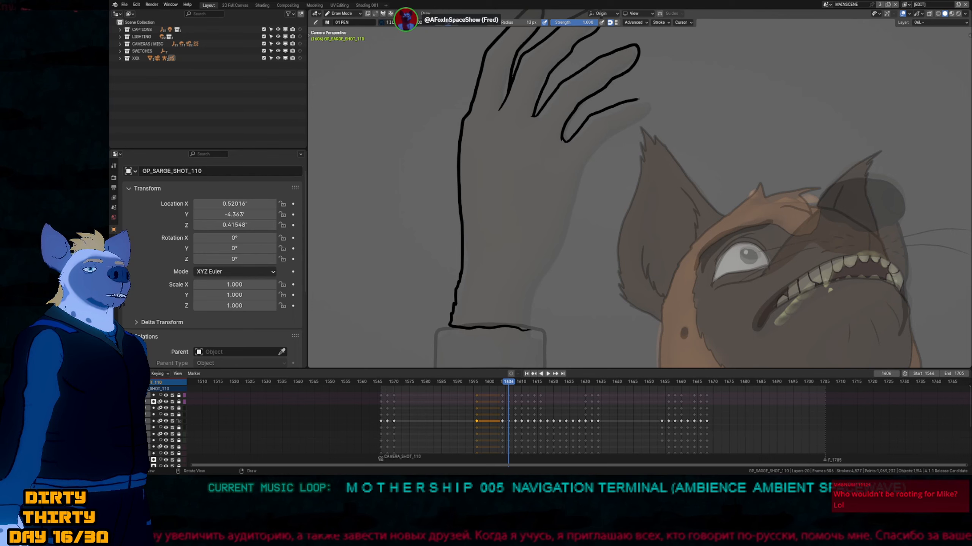
{"action": "mouse_move", "coordinate": [631, 122]}
{"action": "left_mouse_down"}
{"action": "mouse_move", "coordinate": [587, 155]}
{"action": "mouse_move", "coordinate": [528, 321]}
{"action": "left_mouse_up"}
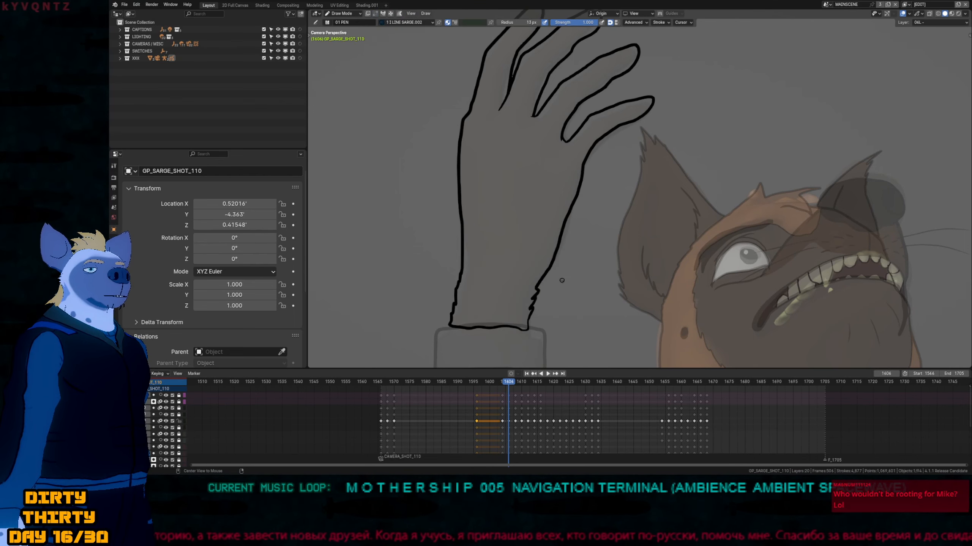
{"action": "key", "text": "ctrl+z"}
{"action": "left_click_drag", "start_coordinate": [553, 264], "coordinate": [534, 315]}
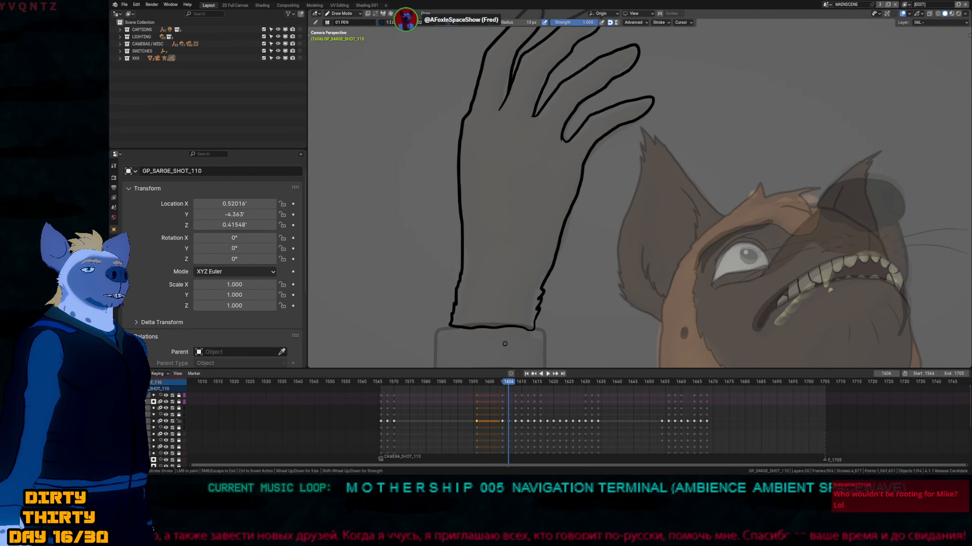
Refine the finger outlines and add small nail lines to the fingertips of the right hand.
{"action": "middle_click_drag", "start_coordinate": [477, 256], "coordinate": [557, 202]}
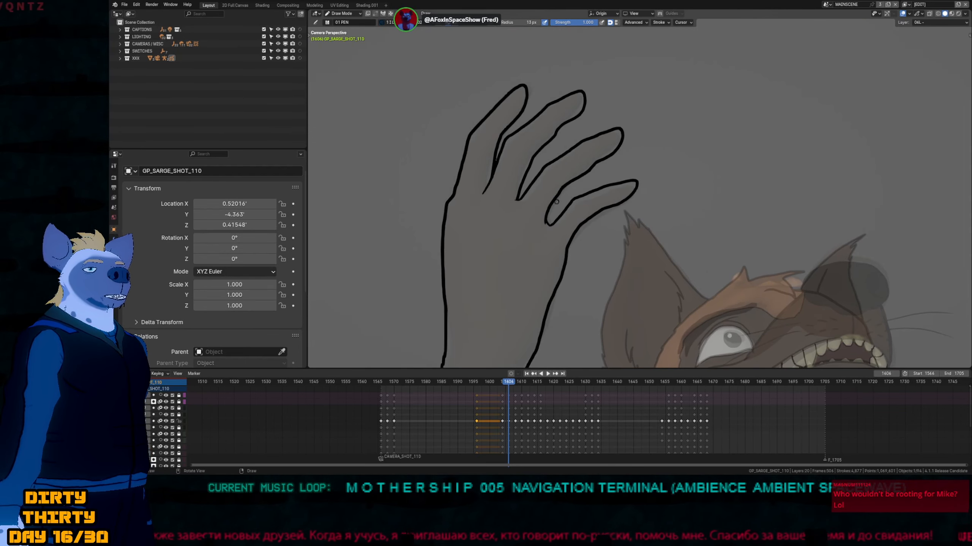
{"action": "key", "text": "f"}
{"action": "key", "text": "Escape"}
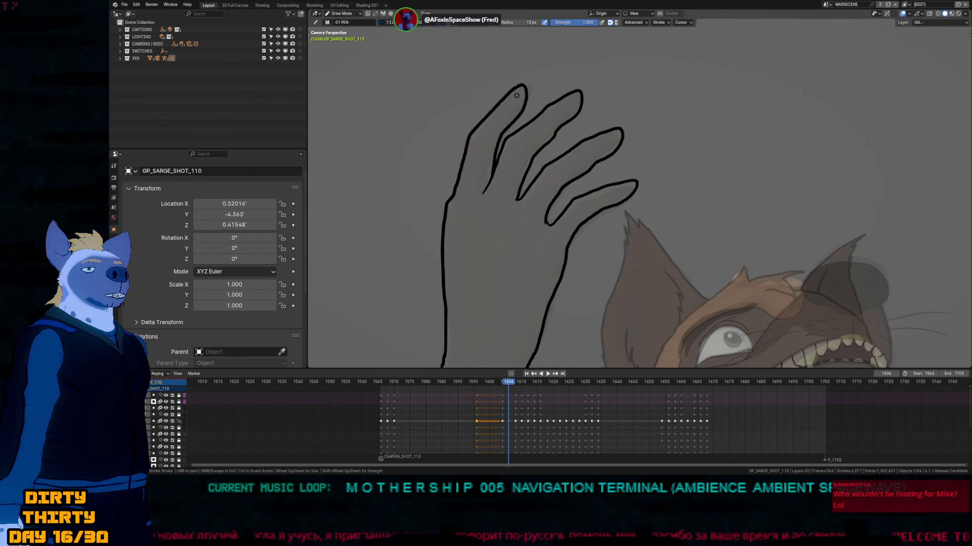
{"action": "middle_click_drag", "start_coordinate": [528, 115], "coordinate": [642, 156]}
{"action": "key", "text": "f"}
{"action": "key", "text": "Escape"}
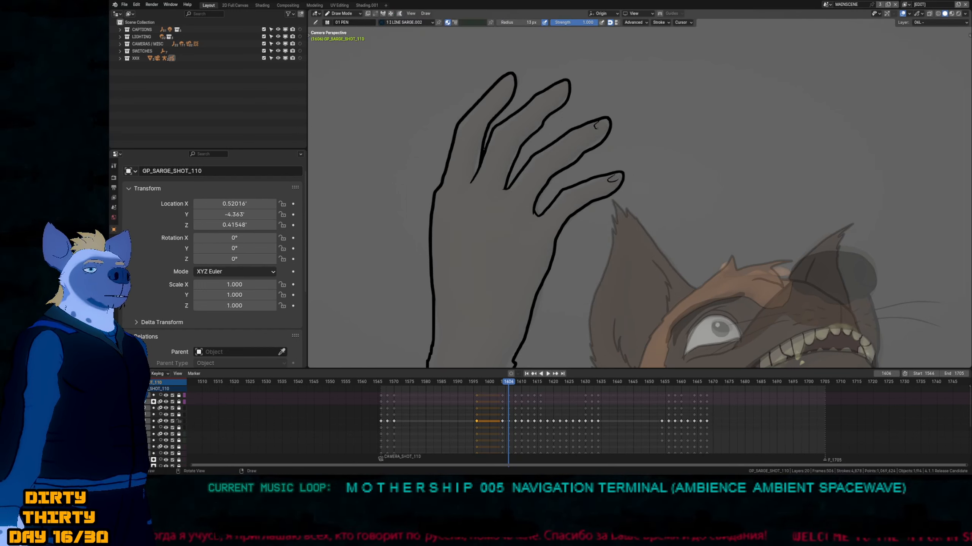
{"action": "left_click_drag", "start_coordinate": [555, 87], "coordinate": [552, 90]}
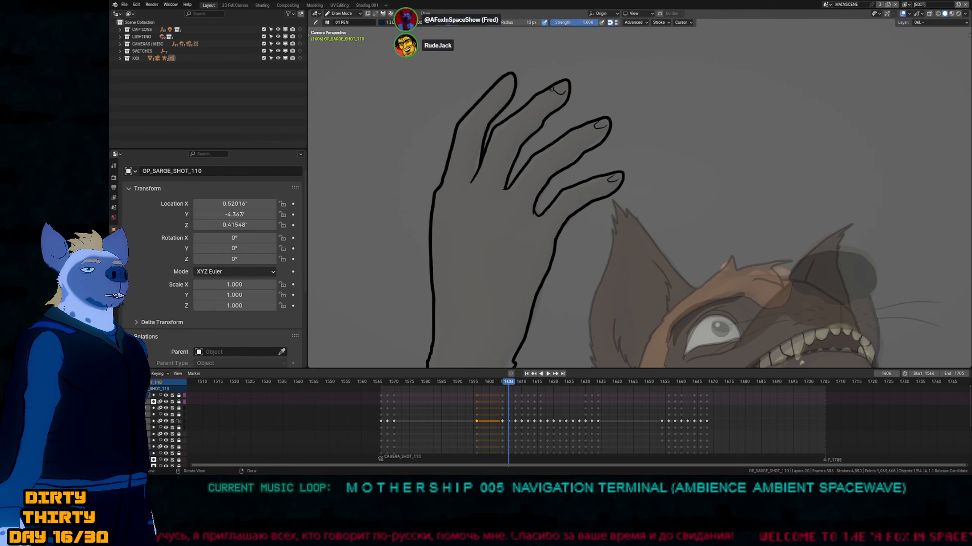
Fill the right sleeve with dark olive and its cuff with near-black on the EXTRA layer.
{"action": "middle_click_drag", "start_coordinate": [476, 246], "coordinate": [512, 139], "text": "shift"}
{"action": "middle_click_drag", "start_coordinate": [516, 241], "coordinate": [563, 224], "text": "shift"}
{"action": "middle_click_drag", "start_coordinate": [588, 165], "coordinate": [538, 229], "text": "ctrl"}
{"action": "middle_click_drag", "start_coordinate": [648, 254], "coordinate": [705, 223], "text": "shift"}
{"action": "middle_click_drag", "start_coordinate": [602, 210], "coordinate": [569, 99], "text": "ctrl"}
{"action": "mouse_move", "coordinate": [547, 220]}
{"action": "middle_mouse_down", "text": "ctrl"}
{"action": "mouse_move", "coordinate": [550, 247]}
{"action": "mouse_move", "coordinate": [542, 228]}
{"action": "middle_mouse_up", "text": "ctrl"}
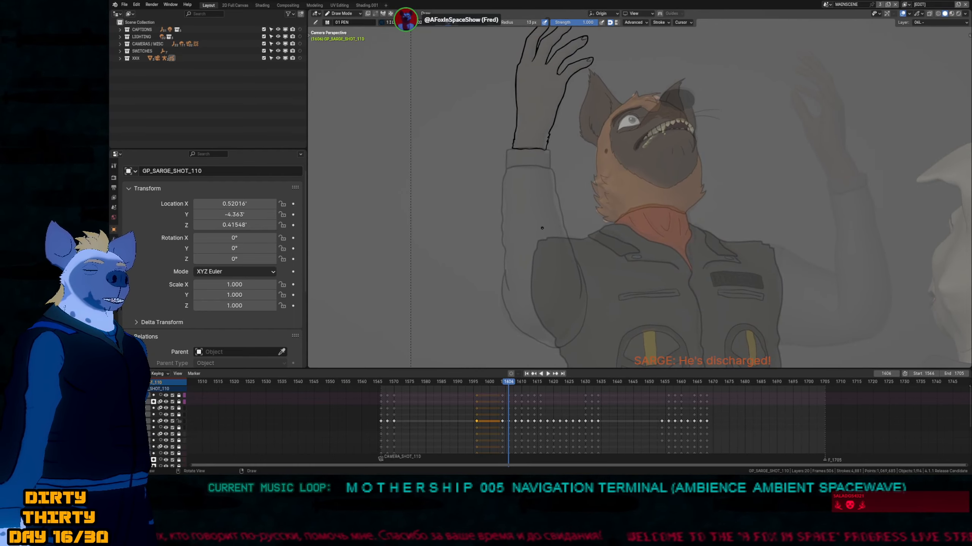
{"action": "key", "text": "u"}
{"action": "left_click", "coordinate": [540, 228]}
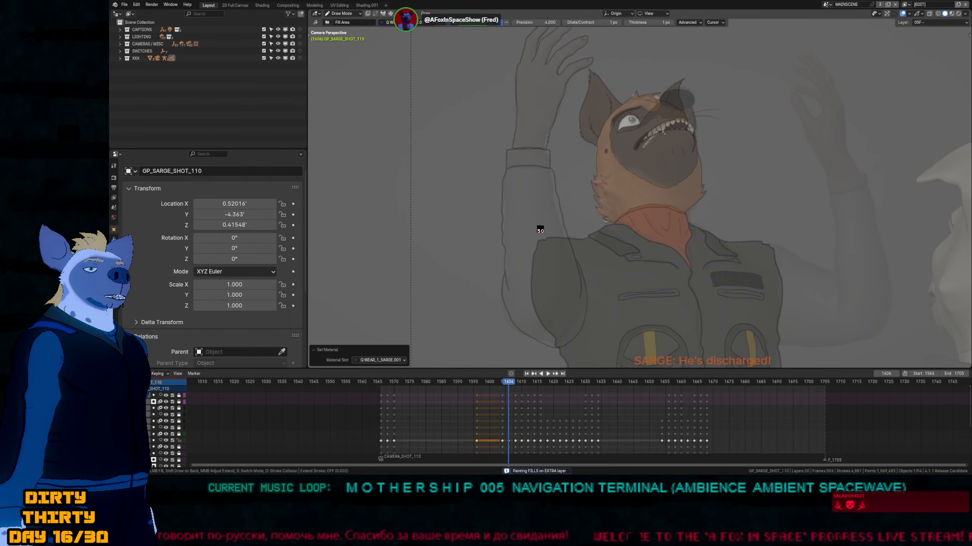
{"action": "left_click", "coordinate": [540, 229]}
{"action": "left_click", "coordinate": [528, 164]}
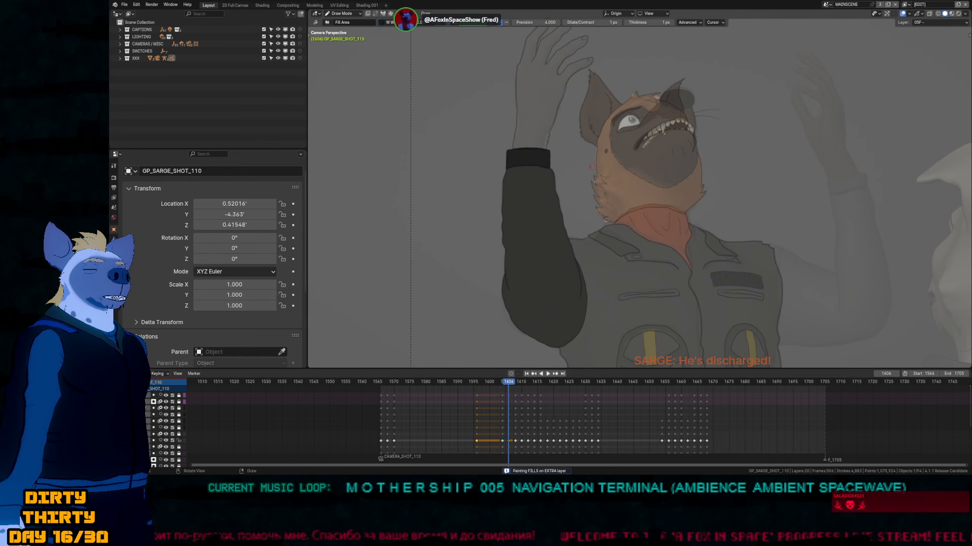
Fill the raised right hand with brown on the FOREGROUND layer.
{"action": "middle_click_drag", "start_coordinate": [592, 167], "coordinate": [580, 256], "text": "shift"}
{"action": "key", "text": "u"}
{"action": "left_click", "coordinate": [534, 184]}
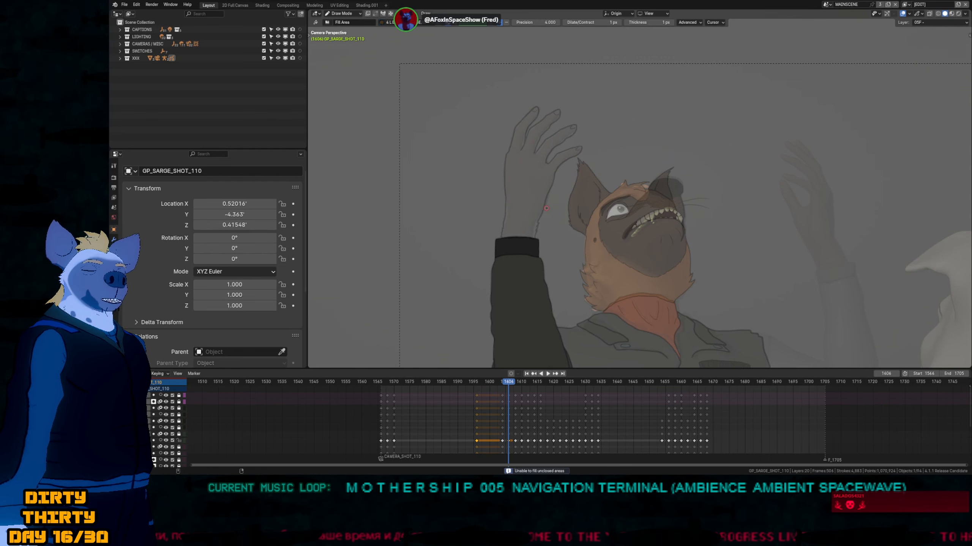
{"action": "key", "text": "y"}
{"action": "left_click", "coordinate": [535, 168]}
{"action": "left_click", "coordinate": [532, 193]}
Outline the character's left sleeve on the EXTRA layer, from the shoulder seam along the upper arm, around the elbow and up to the wrist.
{"action": "middle_click_drag", "start_coordinate": [532, 193], "coordinate": [618, 213], "text": "shift"}
{"action": "middle_click_drag", "start_coordinate": [627, 174], "coordinate": [653, 158], "text": "shift"}
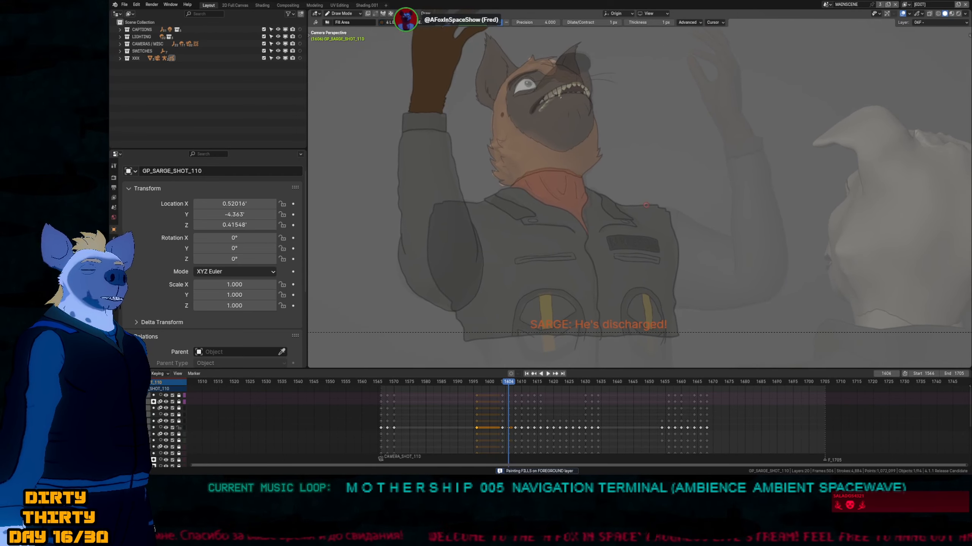
{"action": "key", "text": "d"}
{"action": "middle_click_drag", "start_coordinate": [645, 221], "coordinate": [566, 254], "text": "ctrl"}
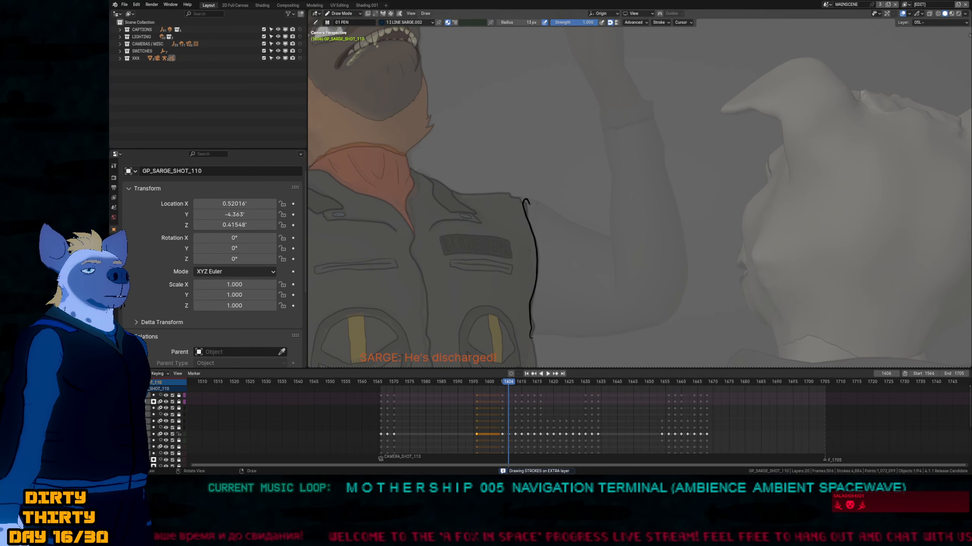
{"action": "left_click_drag", "start_coordinate": [530, 204], "coordinate": [551, 211]}
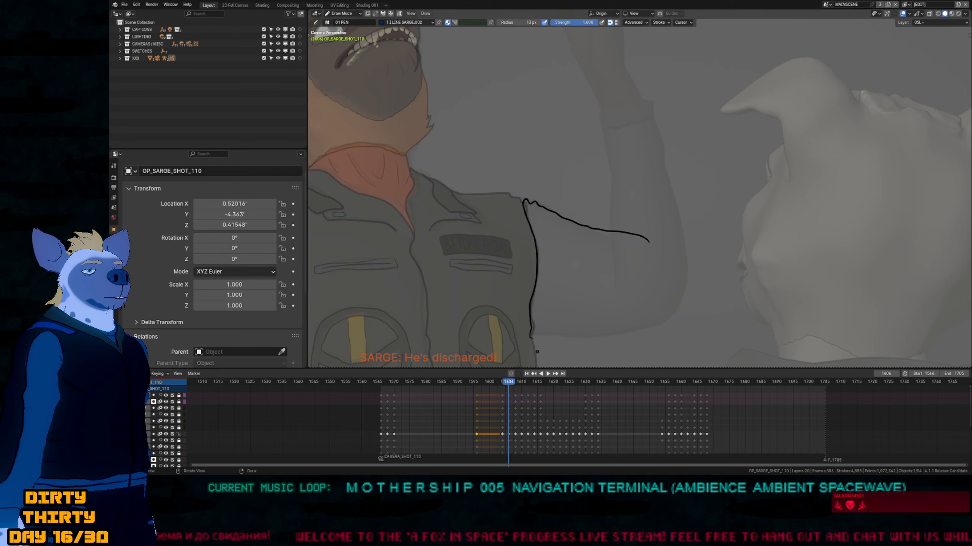
{"action": "mouse_move", "coordinate": [534, 338]}
{"action": "left_mouse_down"}
{"action": "mouse_move", "coordinate": [685, 325]}
{"action": "mouse_move", "coordinate": [701, 286]}
{"action": "mouse_move", "coordinate": [695, 224]}
{"action": "mouse_move", "coordinate": [668, 136]}
{"action": "mouse_move", "coordinate": [629, 126]}
{"action": "left_mouse_up"}
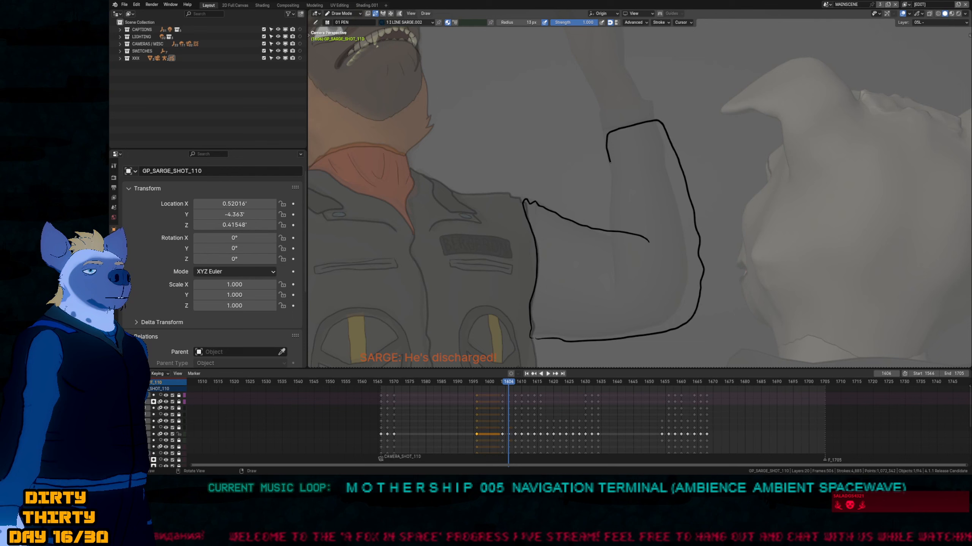
{"action": "left_click_drag", "start_coordinate": [610, 163], "coordinate": [623, 287]}
Reshape the left forearm outline to match the reference and draw the cuff band above the sleeve's end.
{"action": "scroll", "coordinate": [665, 319], "scroll_direction": "up", "scroll_amount": 3, "text": "shift"}
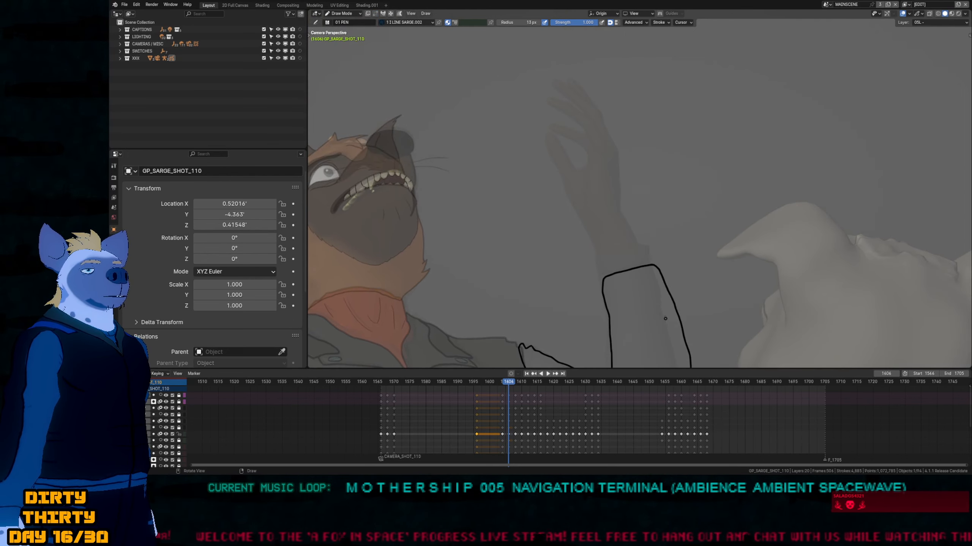
{"action": "key", "text": "shift+f"}
{"action": "key", "text": "Escape"}
{"action": "middle_click_drag", "start_coordinate": [649, 323], "coordinate": [644, 215], "text": "shift"}
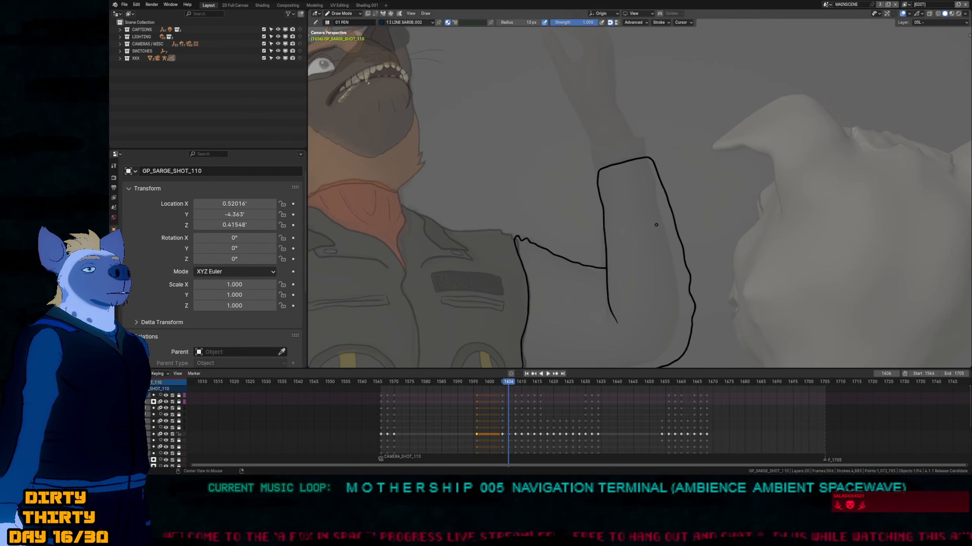
{"action": "left_click_drag", "start_coordinate": [656, 225], "coordinate": [647, 228], "text": "alt"}
{"action": "left_click_drag", "start_coordinate": [664, 282], "coordinate": [653, 281], "text": "alt"}
{"action": "left_click_drag", "start_coordinate": [631, 189], "coordinate": [614, 191], "text": "alt"}
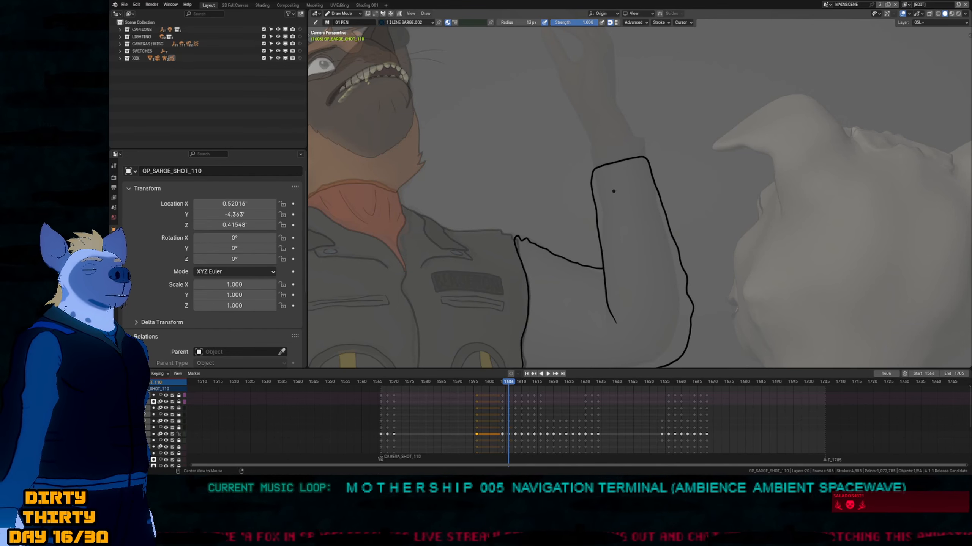
{"action": "middle_click_drag", "start_coordinate": [616, 197], "coordinate": [603, 254], "text": "shift"}
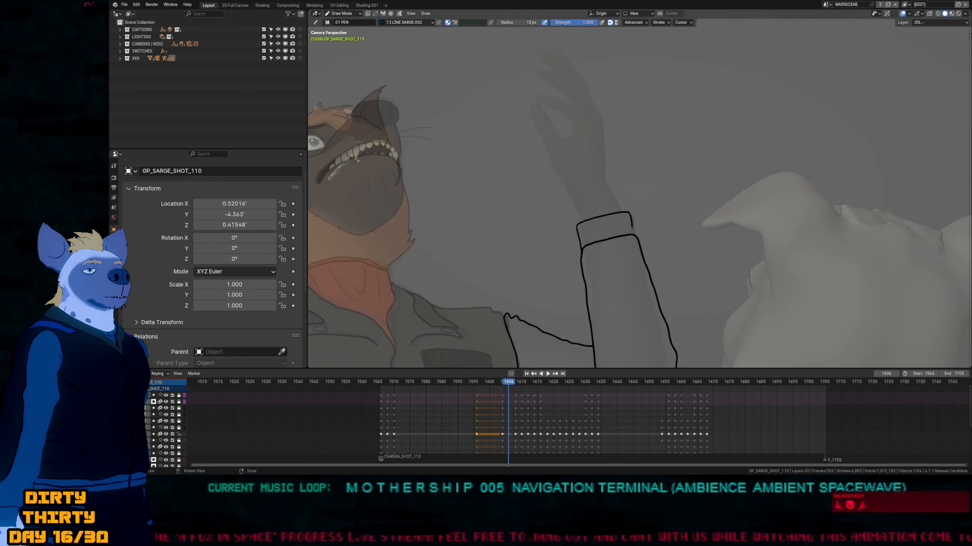
{"action": "left_click_drag", "start_coordinate": [637, 246], "coordinate": [638, 258], "text": "ctrl"}
Fill the left sleeve with the WEAR_1_SARGE.001 material and its cuff with WEAR_2_SARGE.001 on the EXTRA layer.
{"action": "middle_click_drag", "start_coordinate": [633, 275], "coordinate": [683, 328], "text": "shift"}
{"action": "middle_click_drag", "start_coordinate": [529, 336], "coordinate": [684, 226], "text": "shift"}
{"action": "mouse_move", "coordinate": [684, 226]}
{"action": "middle_mouse_down", "text": "ctrl"}
{"action": "mouse_move", "coordinate": [639, 209]}
{"action": "mouse_move", "coordinate": [703, 239]}
{"action": "middle_mouse_up", "text": "ctrl"}
{"action": "middle_click_drag", "start_coordinate": [702, 239], "coordinate": [645, 247], "text": "shift"}
{"action": "key", "text": "u"}
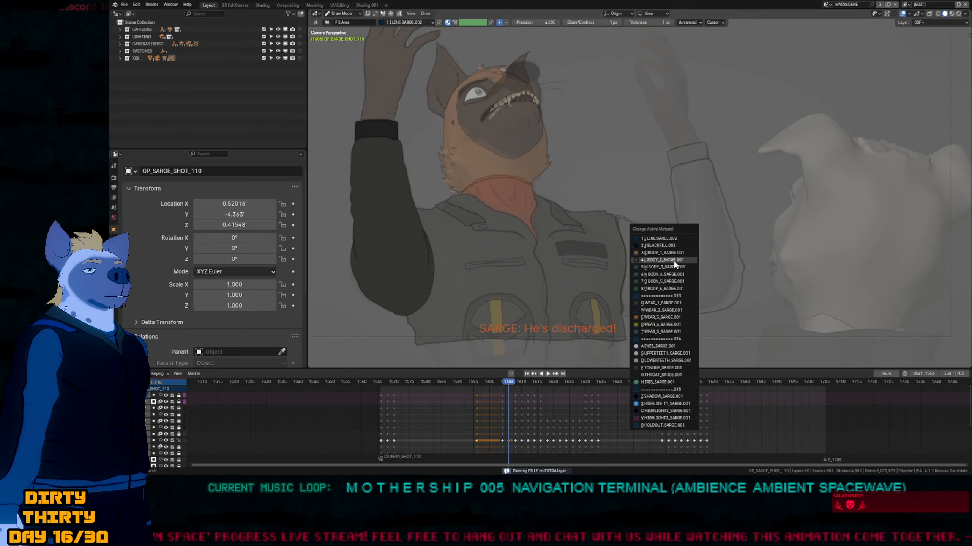
{"action": "left_click", "coordinate": [674, 262]}
{"action": "left_click", "coordinate": [674, 262]}
{"action": "key", "text": "5"}
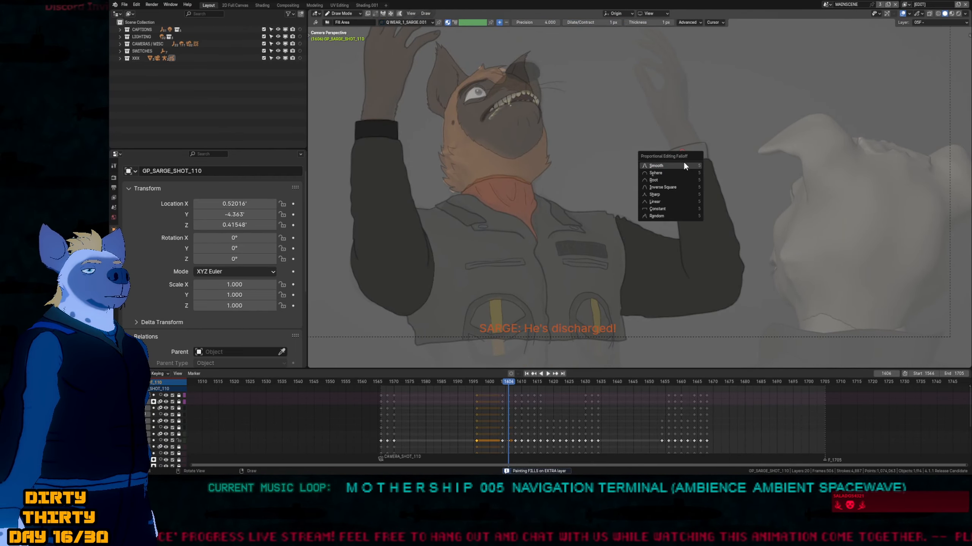
{"action": "key", "text": "Escape"}
{"action": "key", "text": "u"}
{"action": "left_click", "coordinate": [702, 173]}
{"action": "left_click", "coordinate": [683, 153]}
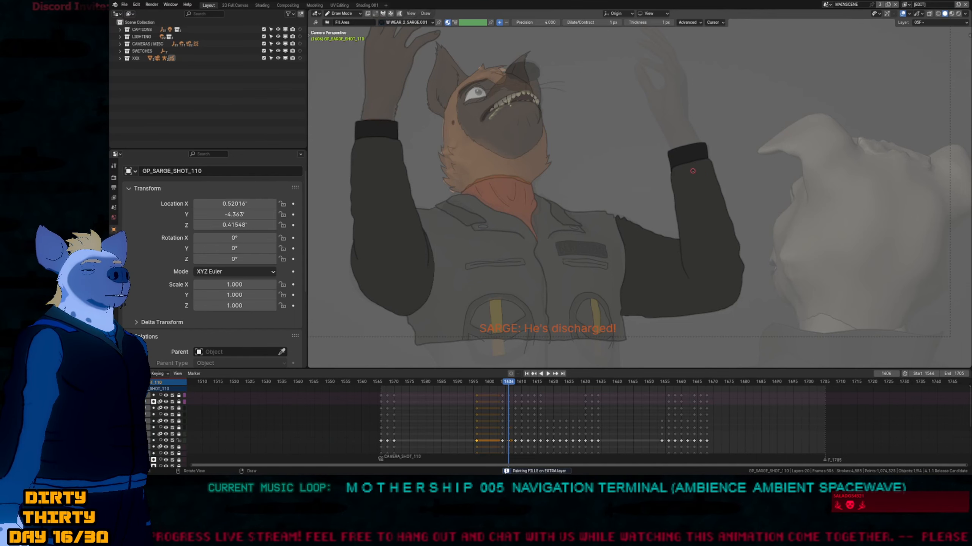
{"action": "key", "text": "shift+o"}
{"action": "left_click_drag", "start_coordinate": [695, 161], "coordinate": [786, 171]}
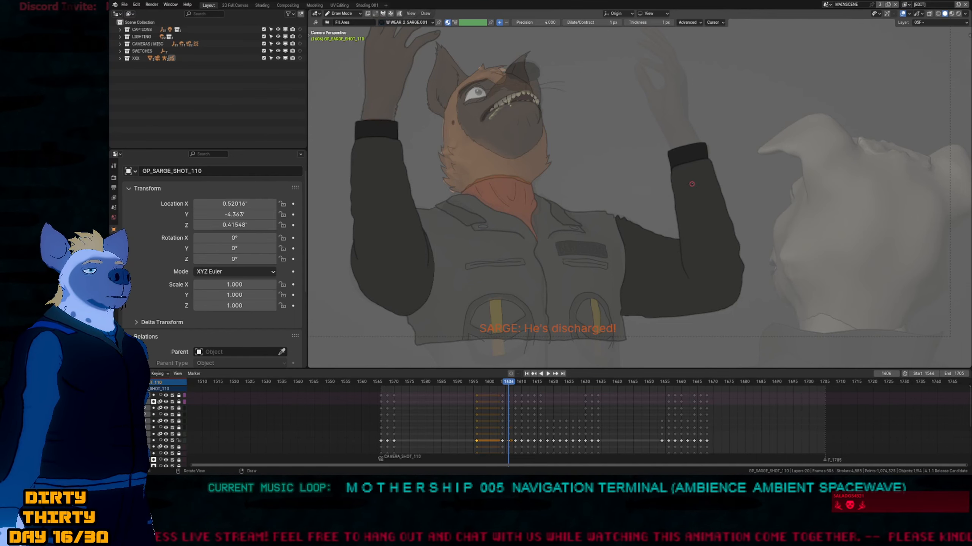
Switch to drawing strokes on the FOREGROUND layer and flip through the keyframes around frame 1606 to compare the arm and hand poses.
{"action": "key", "text": "Left"}
{"action": "key", "text": "Left"}
{"action": "scroll", "coordinate": [627, 272], "scroll_direction": "down", "scroll_amount": 4}
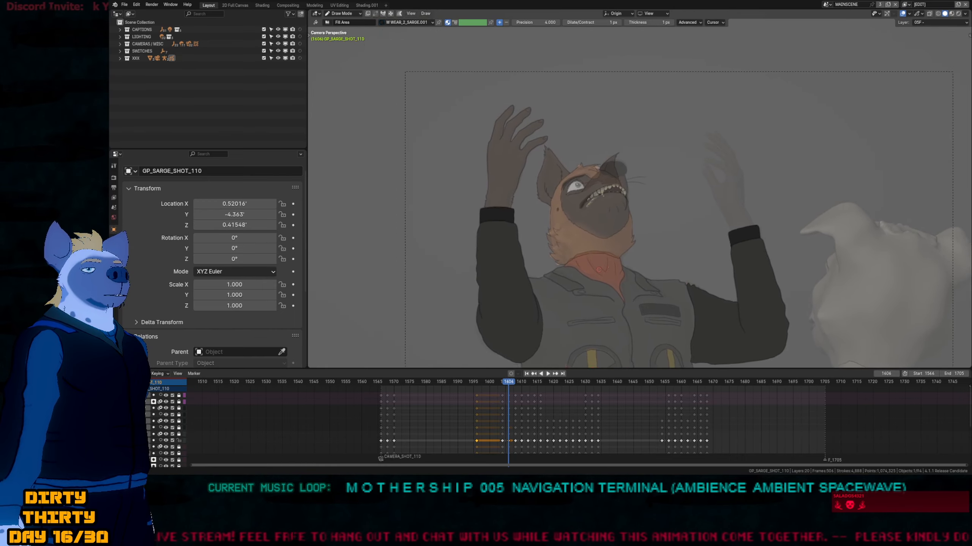
{"action": "key", "text": "Right"}
{"action": "key", "text": "Right"}
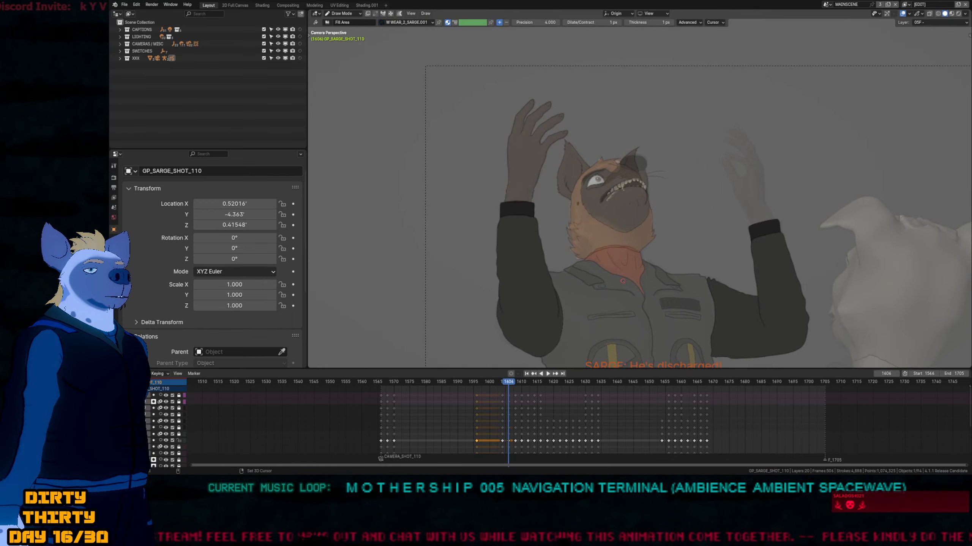
{"action": "key", "text": "1"}
{"action": "key", "text": "Down"}
{"action": "key", "text": "Down"}
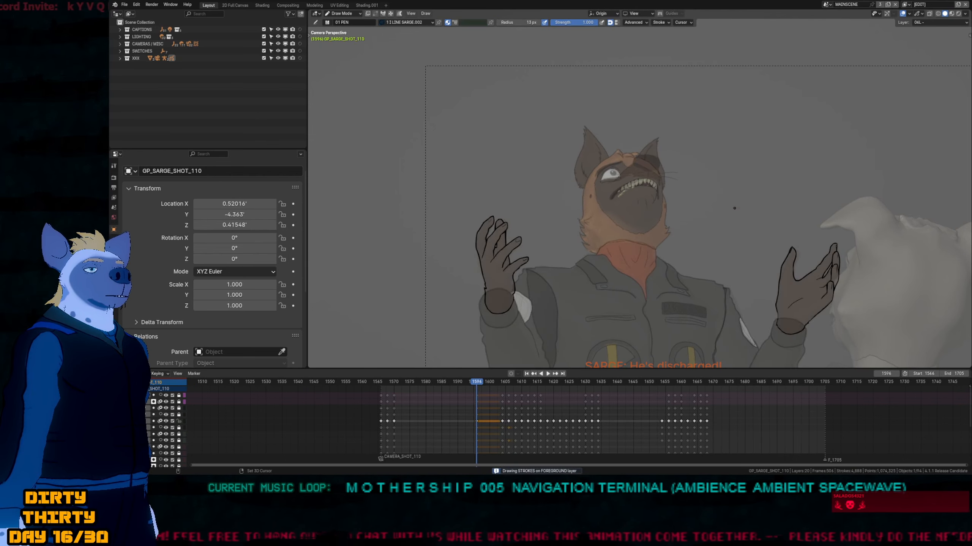
{"action": "key", "text": "Up"}
{"action": "key", "text": "Up"}
{"action": "key", "text": "Up"}
{"action": "key", "text": "Up"}
{"action": "key", "text": "Up"}
{"action": "key", "text": "Up"}
{"action": "key", "text": "Up"}
{"action": "key", "text": "Down"}
{"action": "key", "text": "Down"}
{"action": "key", "text": "Down"}
{"action": "key", "text": "Down"}
{"action": "key", "text": "Down"}
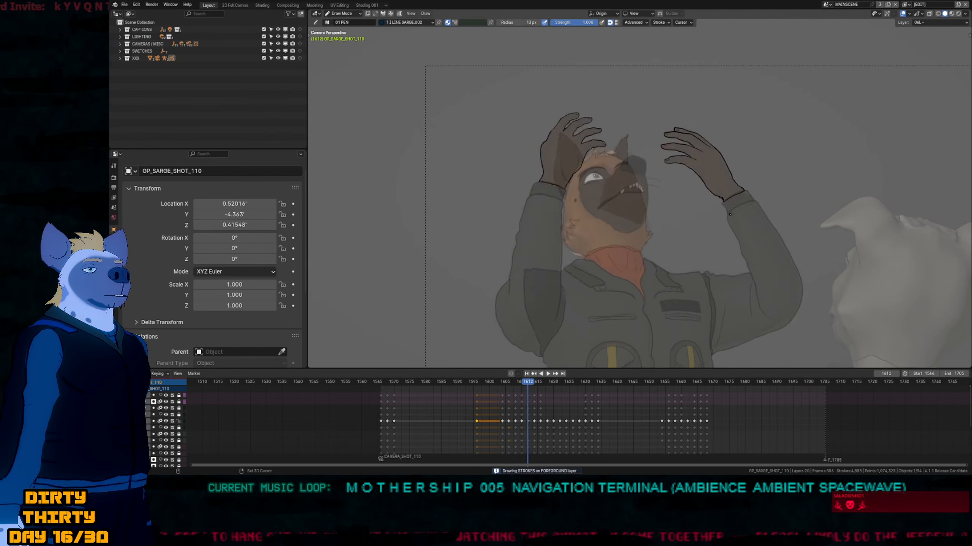
Outline the left palm and thumb on frame 1606 up from the cuff, with jagged fur at the wrist, and smooth the thumb's shape.
{"action": "scroll", "coordinate": [737, 216], "scroll_direction": "up", "scroll_amount": 5}
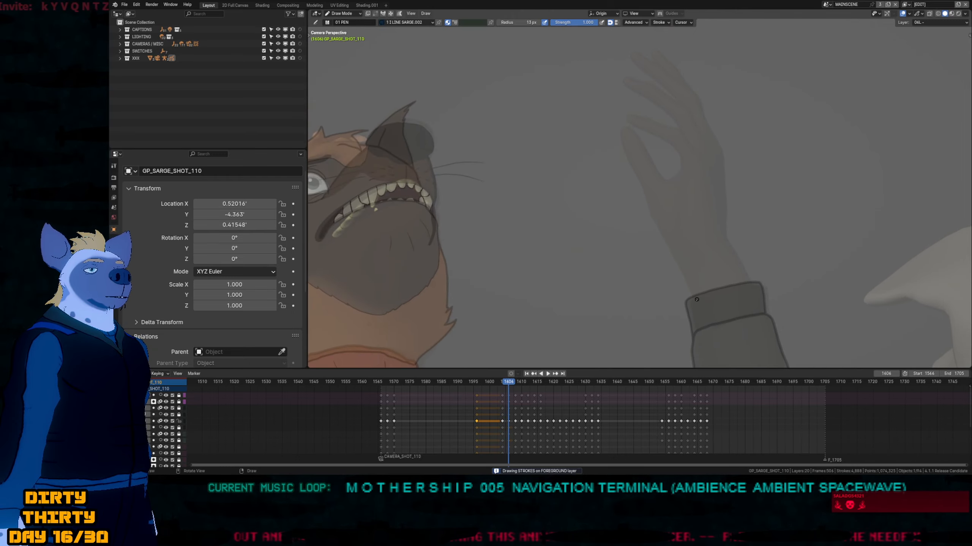
{"action": "mouse_move", "coordinate": [691, 300]}
{"action": "left_mouse_down"}
{"action": "mouse_move", "coordinate": [754, 281]}
{"action": "mouse_move", "coordinate": [730, 239]}
{"action": "mouse_move", "coordinate": [723, 149]}
{"action": "mouse_move", "coordinate": [675, 142]}
{"action": "mouse_move", "coordinate": [669, 180]}
{"action": "left_mouse_up"}
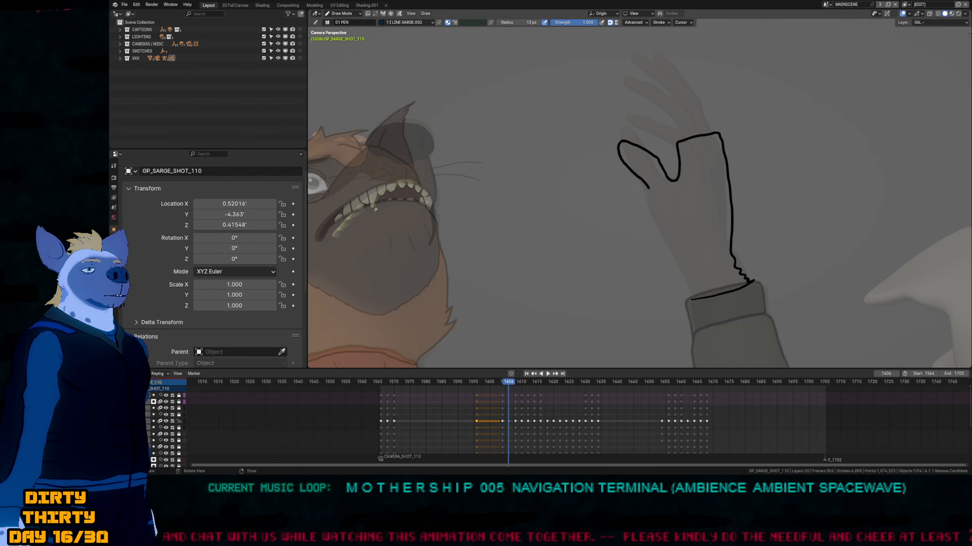
{"action": "left_click_drag", "start_coordinate": [683, 271], "coordinate": [688, 285]}
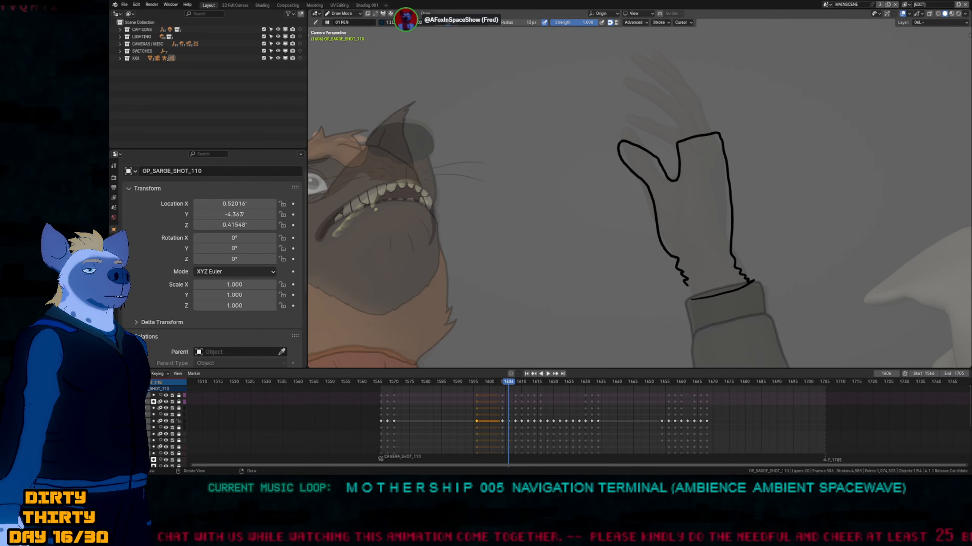
{"action": "key", "text": "f"}
{"action": "left_click", "coordinate": [732, 249]}
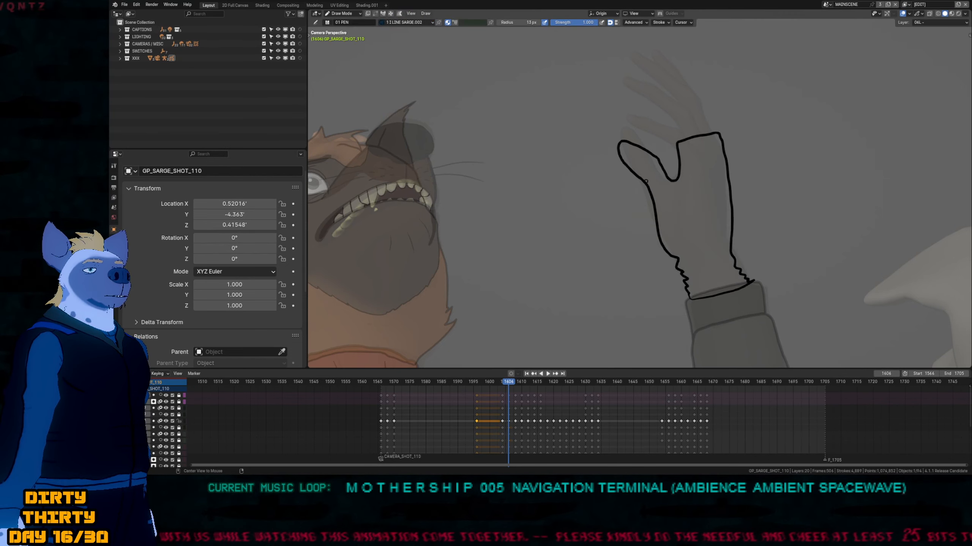
{"action": "left_click_drag", "start_coordinate": [648, 177], "coordinate": [644, 181], "text": "alt"}
{"action": "left_click_drag", "start_coordinate": [620, 147], "coordinate": [627, 146], "text": "alt"}
{"action": "middle_click_drag", "start_coordinate": [665, 147], "coordinate": [666, 223], "text": "shift"}
Erase the line closing the top of the left palm and draw the first two curved fingers.
{"action": "key", "text": "e"}
{"action": "left_click_drag", "start_coordinate": [672, 223], "coordinate": [769, 198]}
{"action": "mouse_move", "coordinate": [701, 211]}
{"action": "left_mouse_down"}
{"action": "mouse_move", "coordinate": [685, 213]}
{"action": "mouse_move", "coordinate": [683, 177]}
{"action": "mouse_move", "coordinate": [627, 163]}
{"action": "left_mouse_up"}
{"action": "key", "text": "d"}
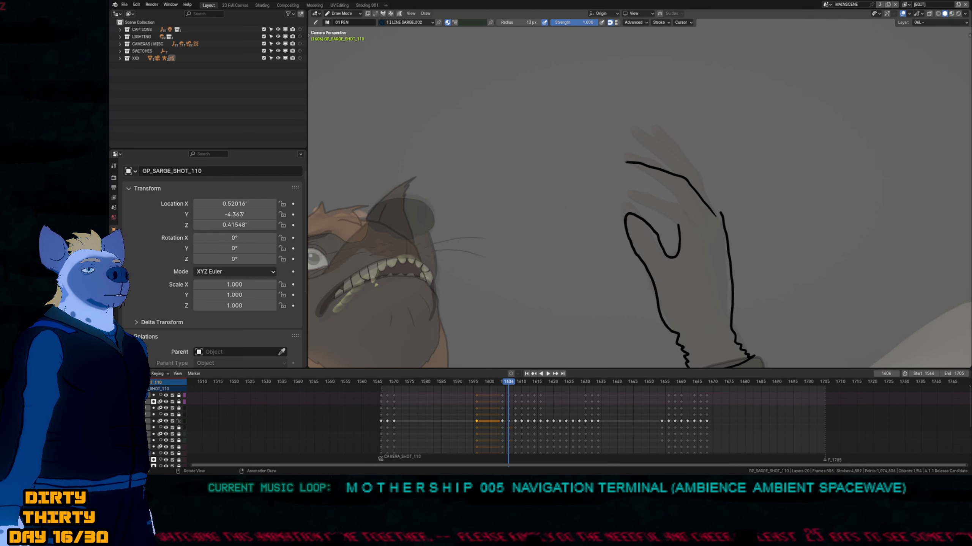
{"action": "mouse_move", "coordinate": [680, 210]}
{"action": "left_mouse_down"}
{"action": "mouse_move", "coordinate": [694, 231]}
{"action": "mouse_move", "coordinate": [690, 169]}
{"action": "mouse_move", "coordinate": [647, 137]}
{"action": "left_mouse_up"}
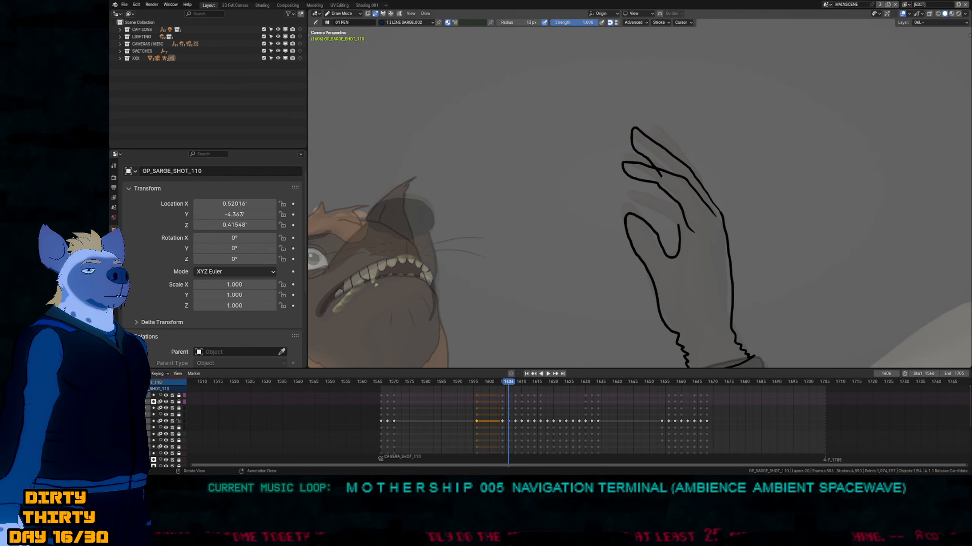
{"action": "left_click_drag", "start_coordinate": [662, 176], "coordinate": [670, 183]}
Adjust the upper fingertip of the left hand, then draw the rear finger and the finger next to the thumb.
{"action": "key", "text": "f"}
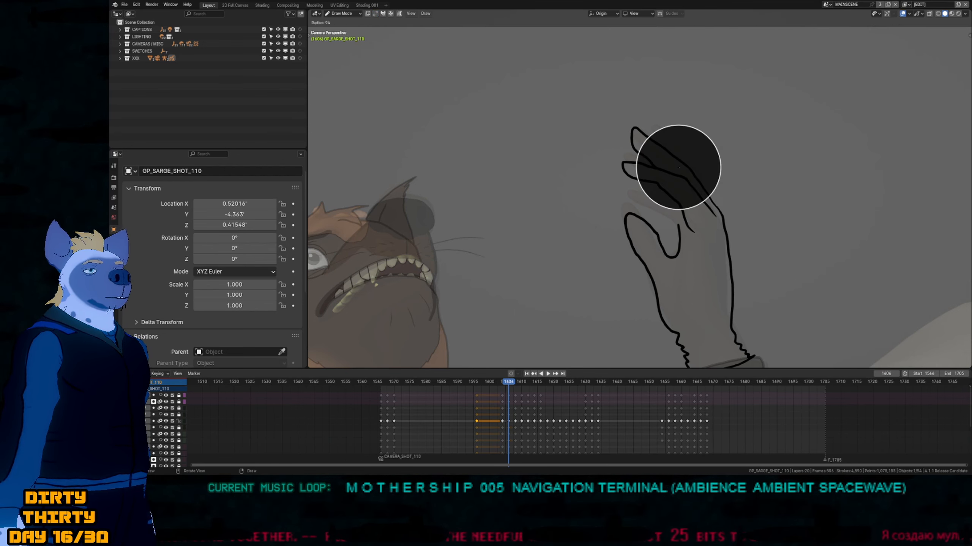
{"action": "left_click", "coordinate": [712, 168]}
{"action": "left_click_drag", "start_coordinate": [623, 124], "coordinate": [627, 143], "text": "shift"}
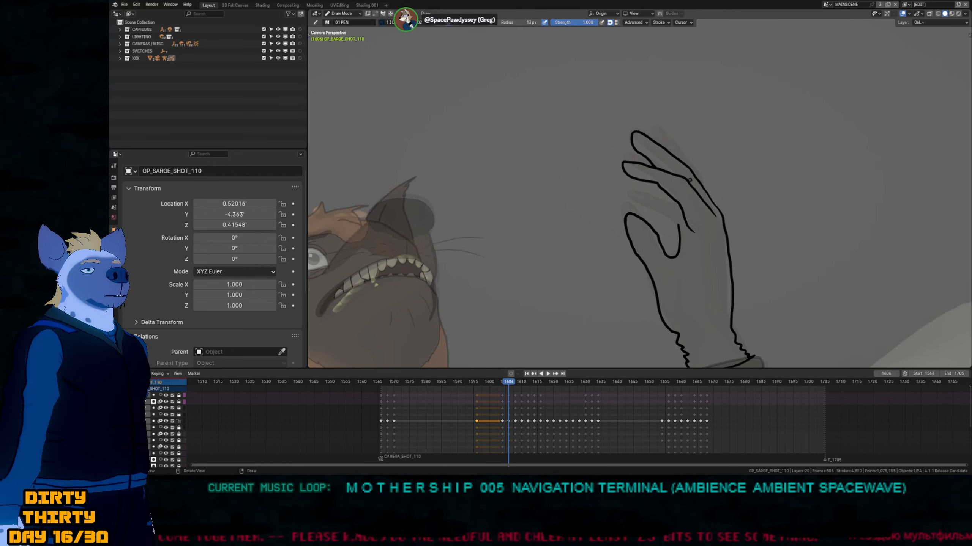
{"action": "left_click_drag", "start_coordinate": [707, 189], "coordinate": [680, 148]}
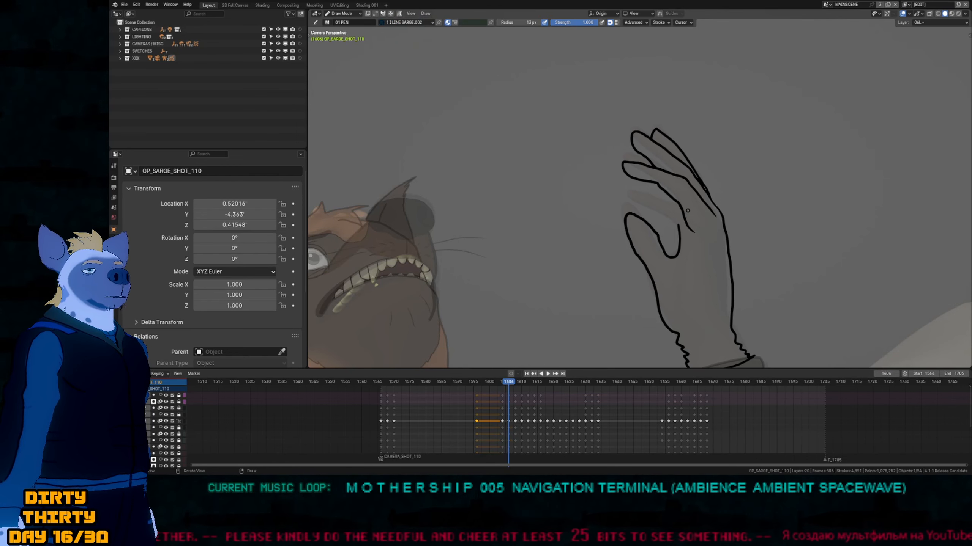
{"action": "mouse_move", "coordinate": [683, 212]}
{"action": "left_mouse_down"}
{"action": "mouse_move", "coordinate": [631, 190]}
{"action": "mouse_move", "coordinate": [629, 201]}
{"action": "mouse_move", "coordinate": [663, 217]}
{"action": "left_mouse_up"}
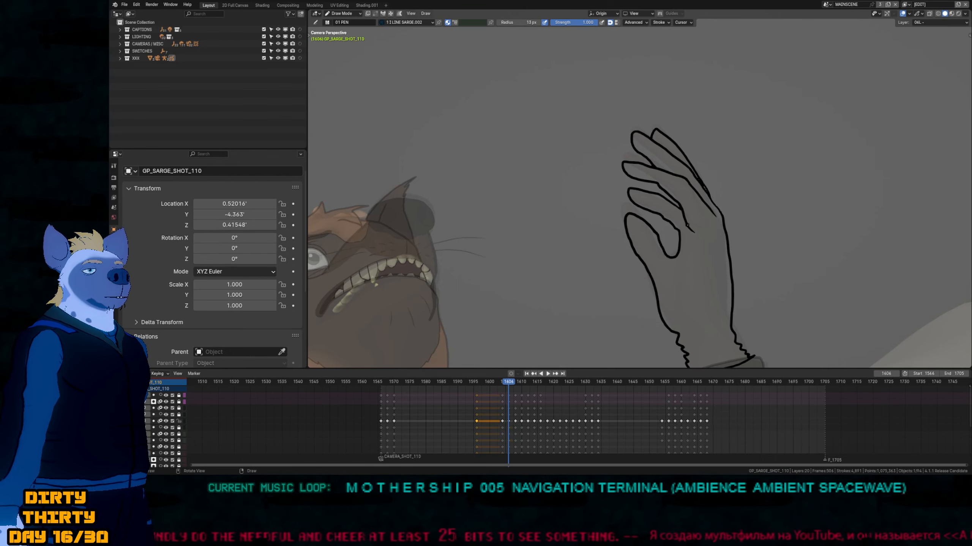
Fill the left hand with the brown BODY_2_SARGE.001 material on the FOREGROUND layer.
{"action": "scroll", "coordinate": [716, 294], "scroll_direction": "down", "scroll_amount": 4}
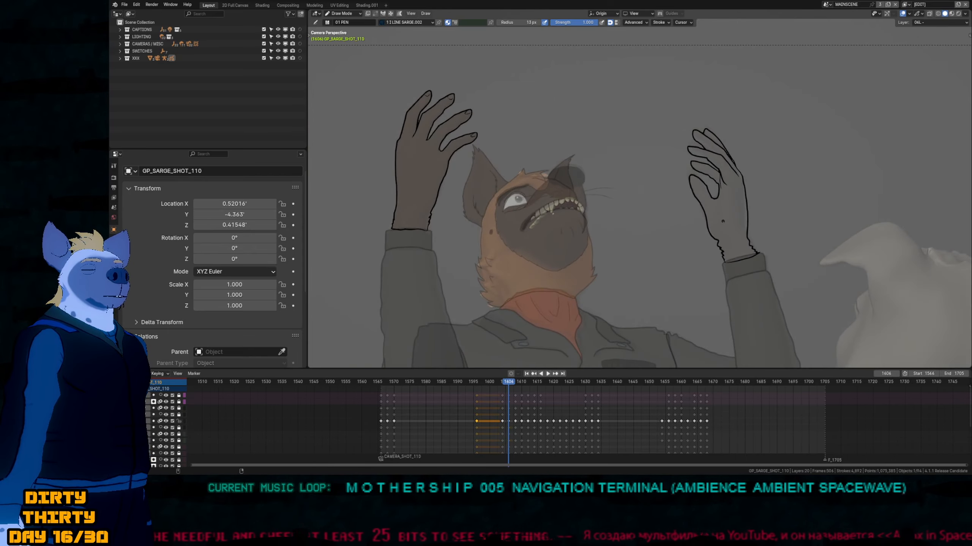
{"action": "key", "text": "f"}
{"action": "left_click", "coordinate": [738, 193]}
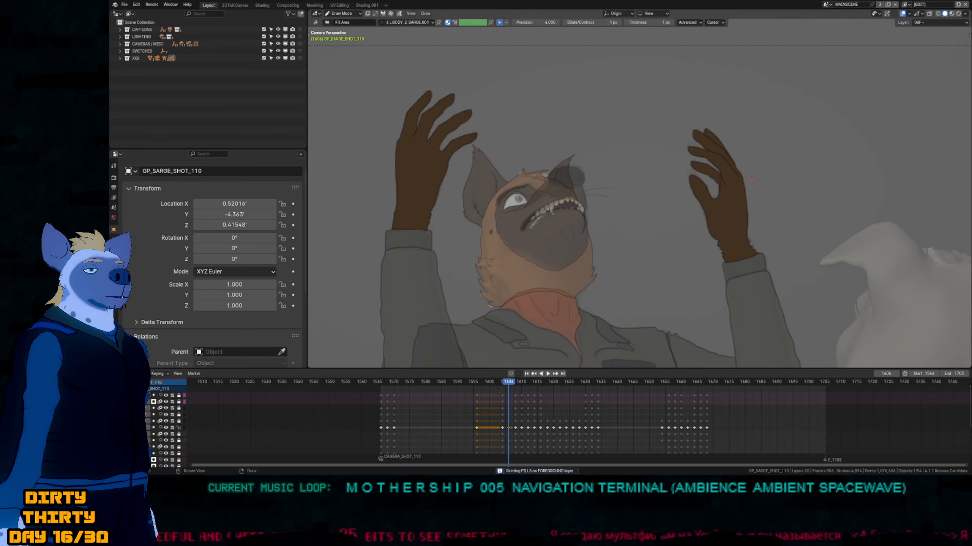
Flip back and forth through the keyframes between frames 1604 and 1612 to examine how the raised arms move.
{"action": "scroll", "coordinate": [644, 212], "scroll_direction": "down", "scroll_amount": 3}
{"action": "key", "text": "Up"}
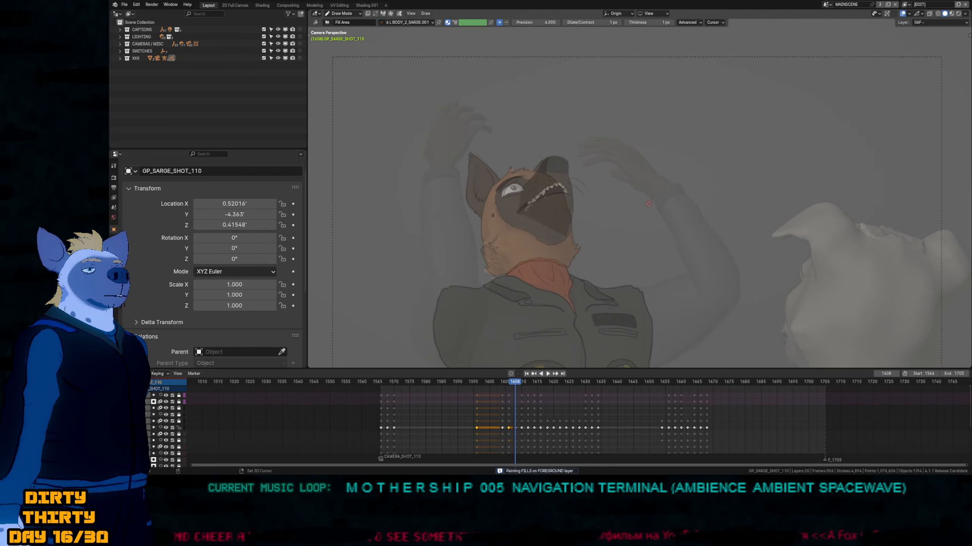
{"action": "middle_click_drag", "start_coordinate": [644, 212], "coordinate": [710, 163], "text": "shift"}
{"action": "key", "text": "Down"}
{"action": "key", "text": "Up"}
{"action": "key", "text": "Up"}
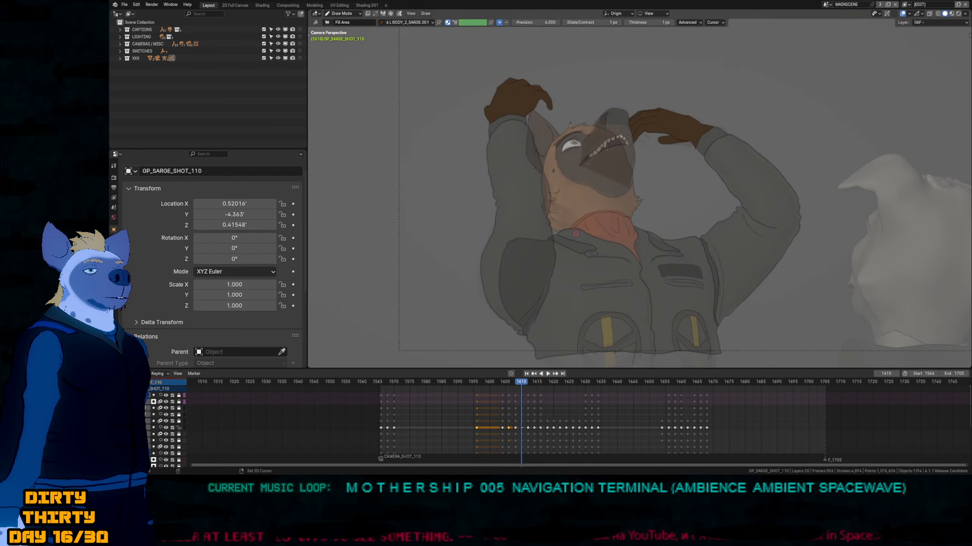
{"action": "key", "text": "Down"}
{"action": "key", "text": "Down"}
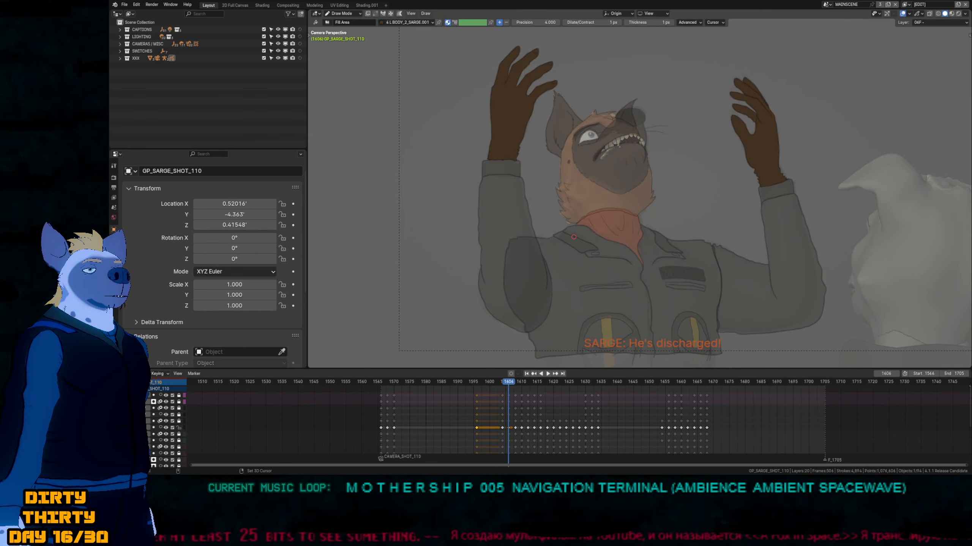
{"action": "key", "text": "Up"}
{"action": "key", "text": "Down"}
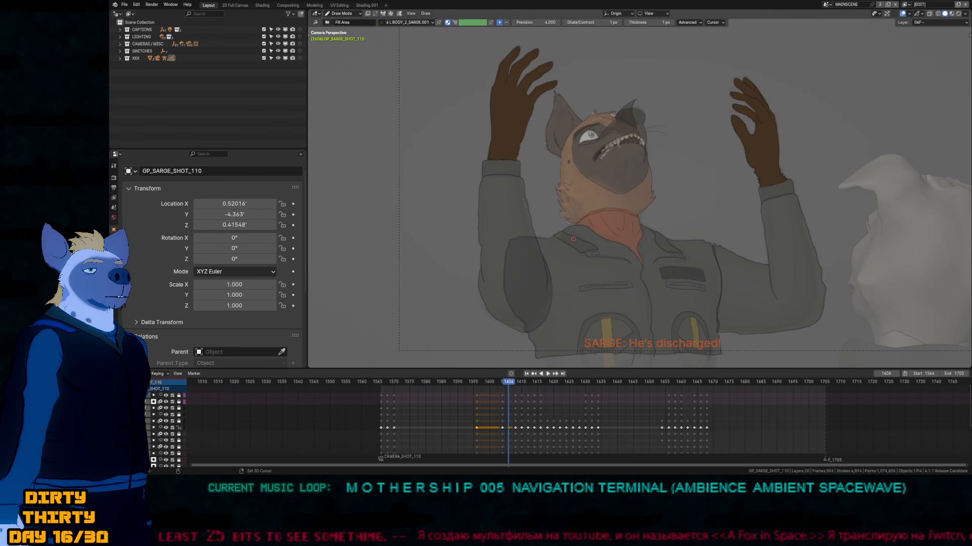
{"action": "key", "text": "Up"}
{"action": "key", "text": "Up"}
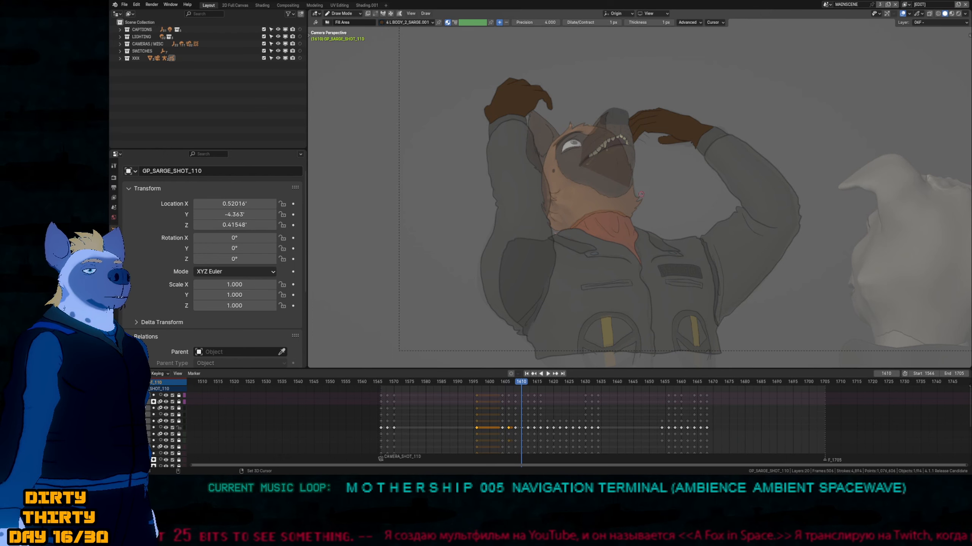
{"action": "key", "text": "Down"}
{"action": "key", "text": "Down"}
{"action": "key", "text": "Up"}
{"action": "key", "text": "Up"}
{"action": "key", "text": "Up"}
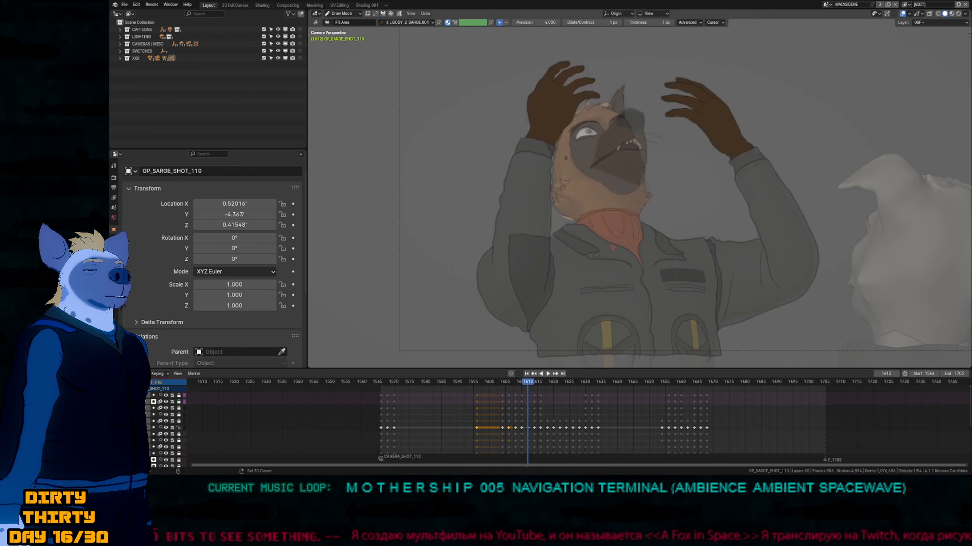
{"action": "key", "text": "Down"}
{"action": "key", "text": "Down"}
{"action": "key", "text": "Down"}
{"action": "key", "text": "Down"}
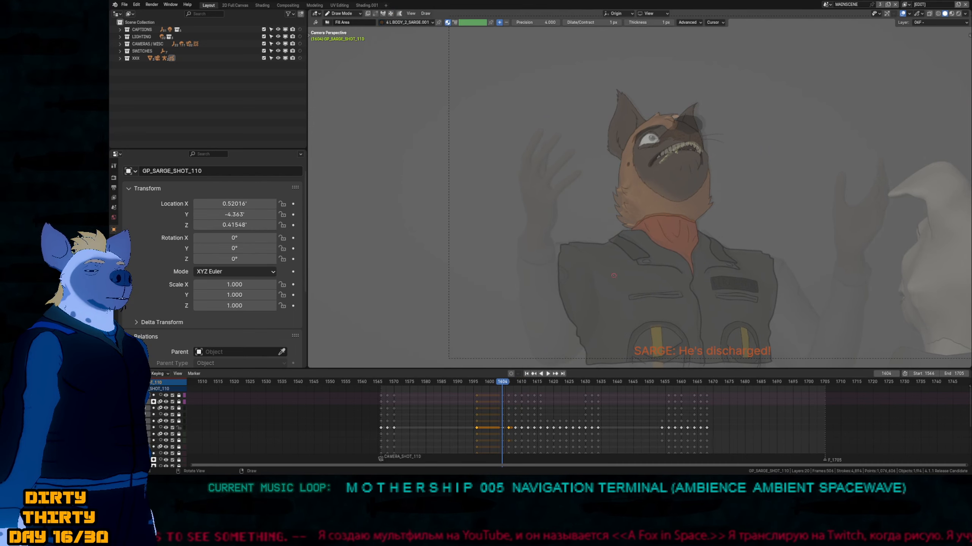
Copy the left hand from frame 1594 into frame 1604, align it with the faint onion-skin hand and adjust its wrist outline.
{"action": "scroll", "coordinate": [614, 275], "scroll_direction": "down", "scroll_amount": 8, "text": "alt"}
{"action": "scroll", "coordinate": [558, 238], "scroll_direction": "up", "scroll_amount": 3}
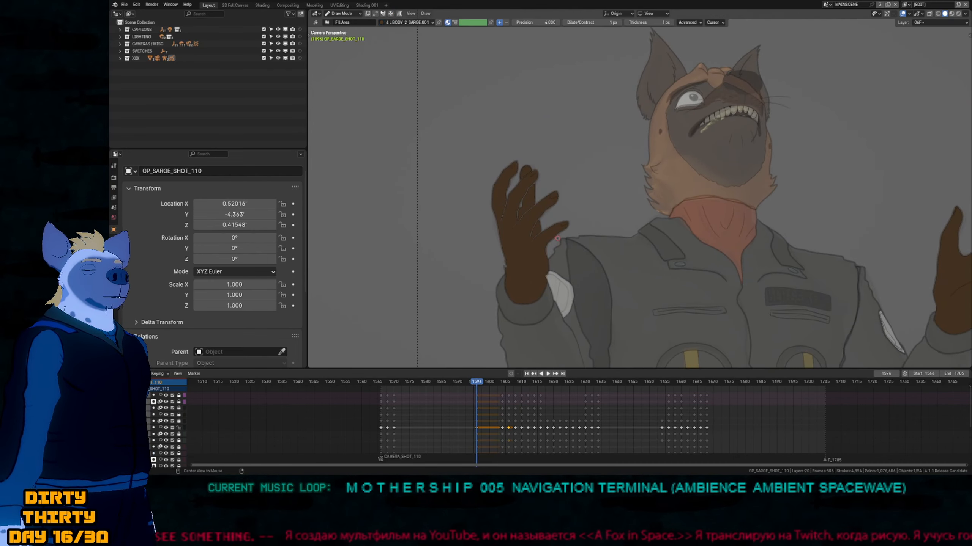
{"action": "key", "text": "Tab"}
{"action": "key", "text": "Up"}
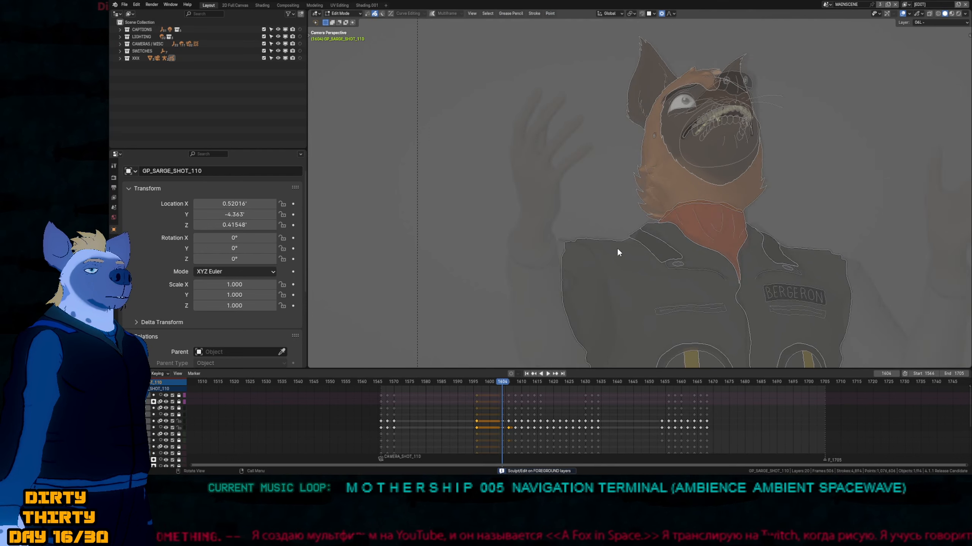
{"action": "key", "text": "g"}
{"action": "left_click", "coordinate": [636, 178]}
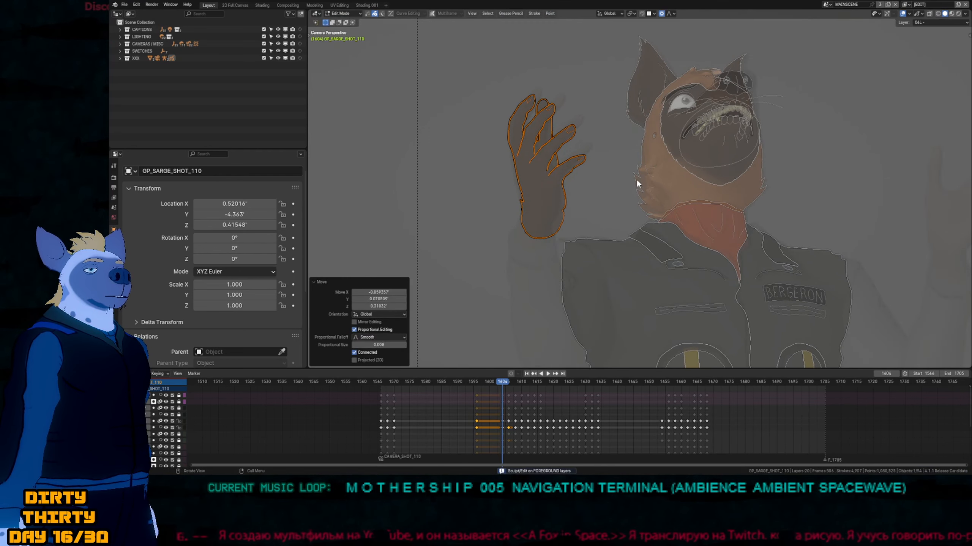
{"action": "key", "text": "Tab"}
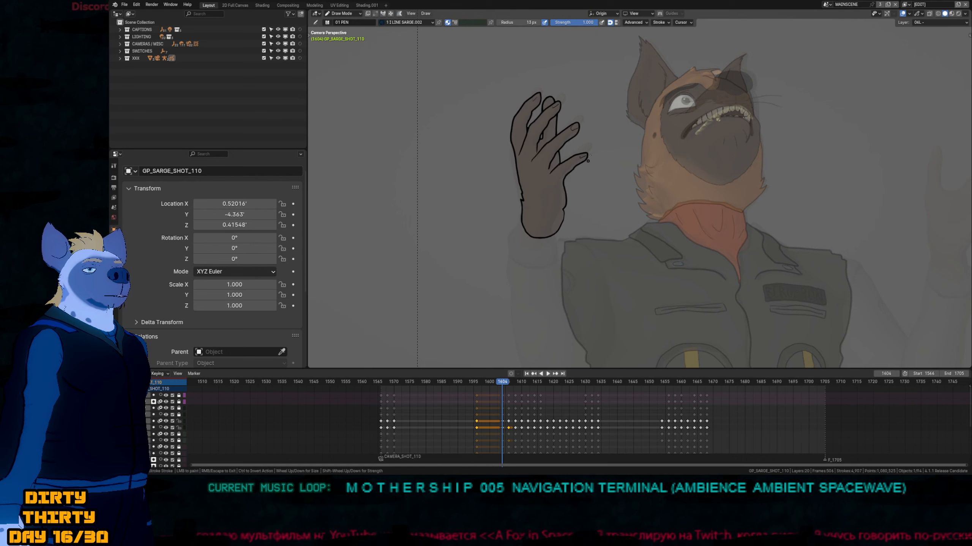
{"action": "left_click_drag", "start_coordinate": [525, 222], "coordinate": [541, 214]}
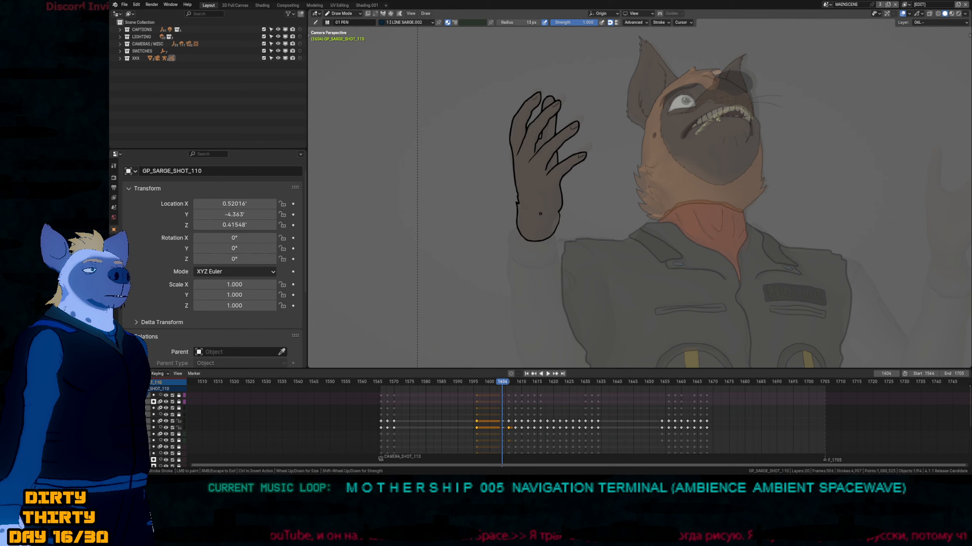
Step through the keyframes from 1604 to 1610 to examine how the raised arms move.
{"action": "scroll", "coordinate": [540, 213], "scroll_direction": "down", "scroll_amount": 4}
{"action": "key", "text": "Right"}
{"action": "key", "text": "Right"}
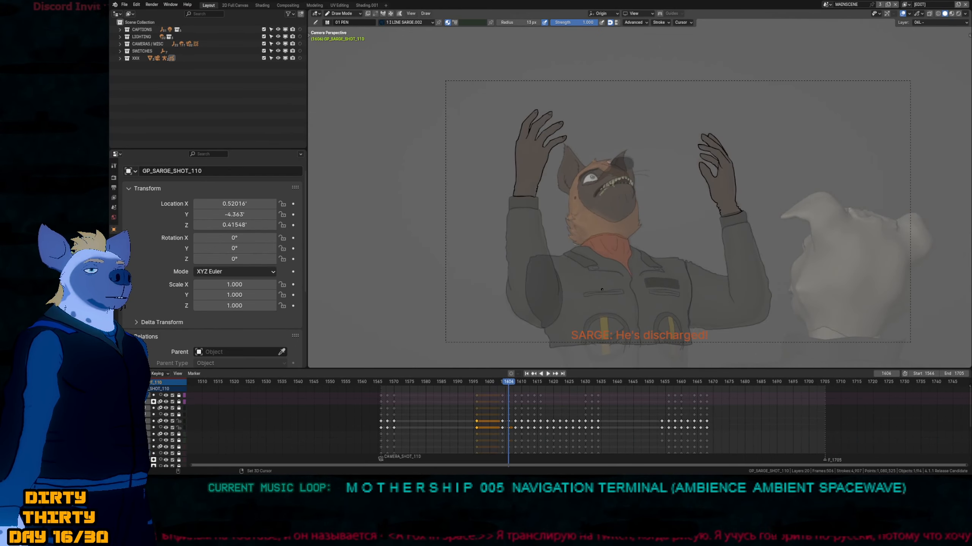
{"action": "key", "text": "Right"}
{"action": "key", "text": "Right"}
{"action": "key", "text": "Right"}
{"action": "key", "text": "Right"}
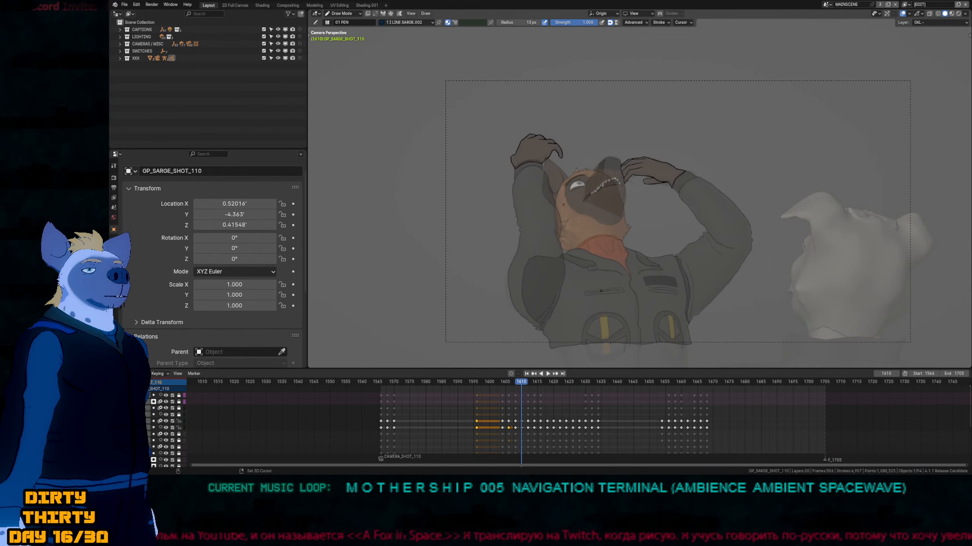
On frame 1608, draw the palm and wrist outline of the left hand on the FOREGROUND layer.
{"action": "key", "text": "Left"}
{"action": "key", "text": "Left"}
{"action": "scroll", "coordinate": [552, 128], "scroll_direction": "up", "scroll_amount": 4}
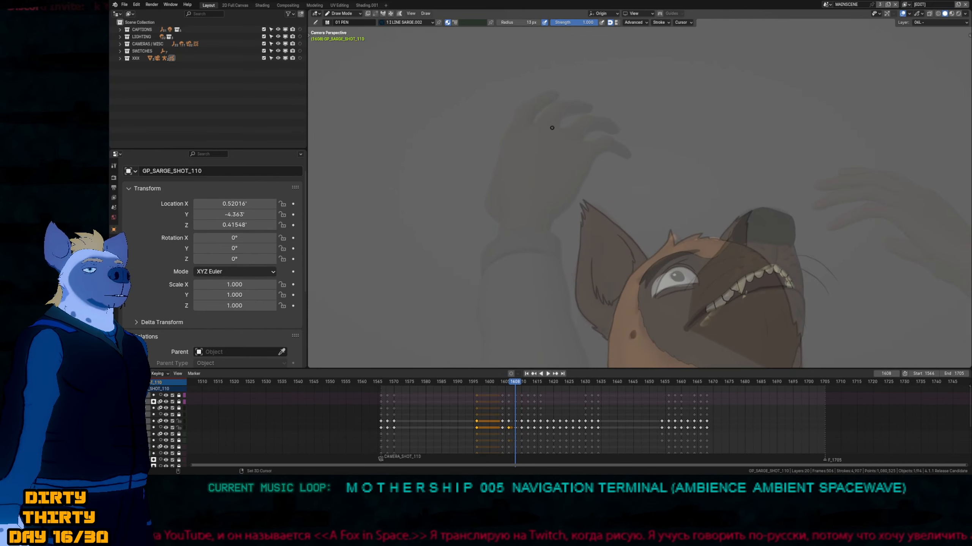
{"action": "mouse_move", "coordinate": [536, 193]}
{"action": "middle_mouse_down", "text": "shift"}
{"action": "mouse_move", "coordinate": [521, 211]}
{"action": "mouse_move", "coordinate": [511, 299]}
{"action": "middle_mouse_up", "text": "shift"}
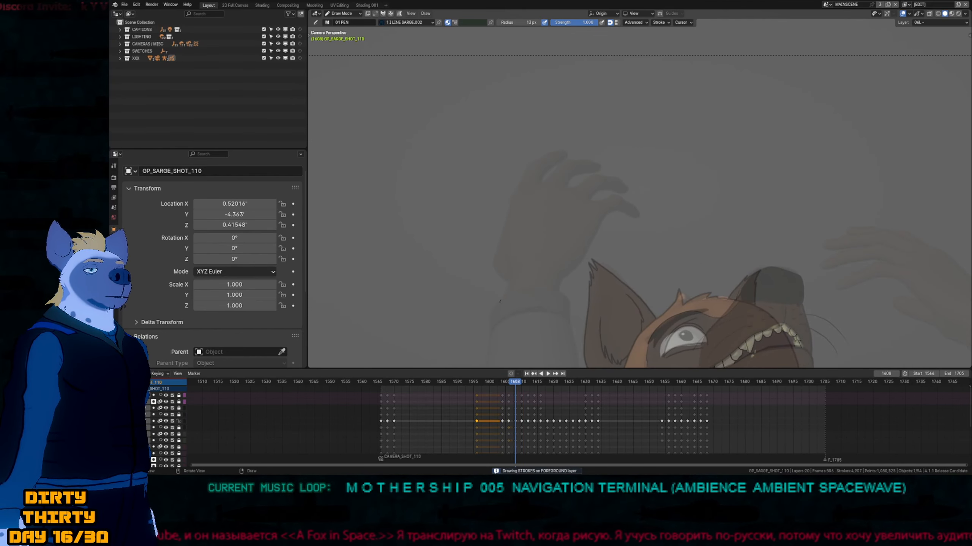
{"action": "mouse_move", "coordinate": [501, 301]}
{"action": "left_mouse_down"}
{"action": "mouse_move", "coordinate": [565, 288]}
{"action": "mouse_move", "coordinate": [597, 223]}
{"action": "mouse_move", "coordinate": [529, 182]}
{"action": "mouse_move", "coordinate": [493, 248]}
{"action": "left_mouse_up"}
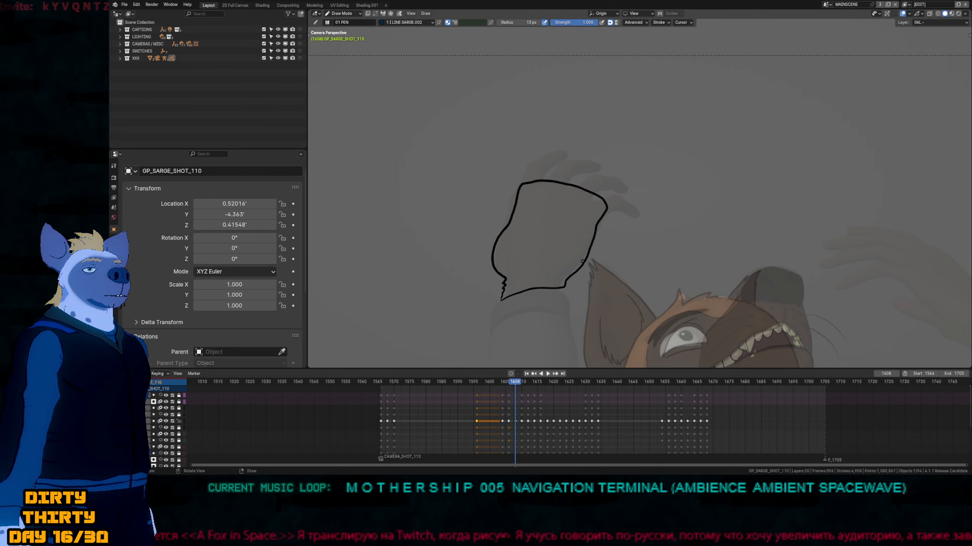
Erase the line closing the top of the left palm and draw the four curved fingers over the onion skin.
{"action": "middle_click_drag", "start_coordinate": [582, 261], "coordinate": [550, 298], "text": "shift"}
{"action": "mouse_move", "coordinate": [570, 243]}
{"action": "left_mouse_down", "text": "ctrl"}
{"action": "mouse_move", "coordinate": [529, 223]}
{"action": "mouse_move", "coordinate": [580, 229]}
{"action": "mouse_move", "coordinate": [603, 255]}
{"action": "mouse_move", "coordinate": [588, 249]}
{"action": "left_mouse_up", "text": "ctrl"}
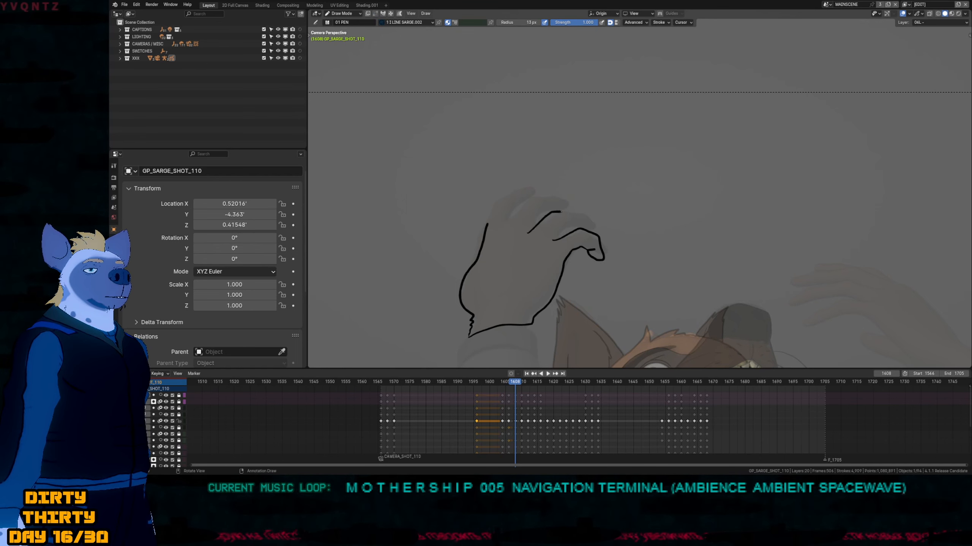
{"action": "mouse_move", "coordinate": [590, 232]}
{"action": "left_mouse_down"}
{"action": "mouse_move", "coordinate": [559, 239]}
{"action": "mouse_move", "coordinate": [568, 243]}
{"action": "left_mouse_up"}
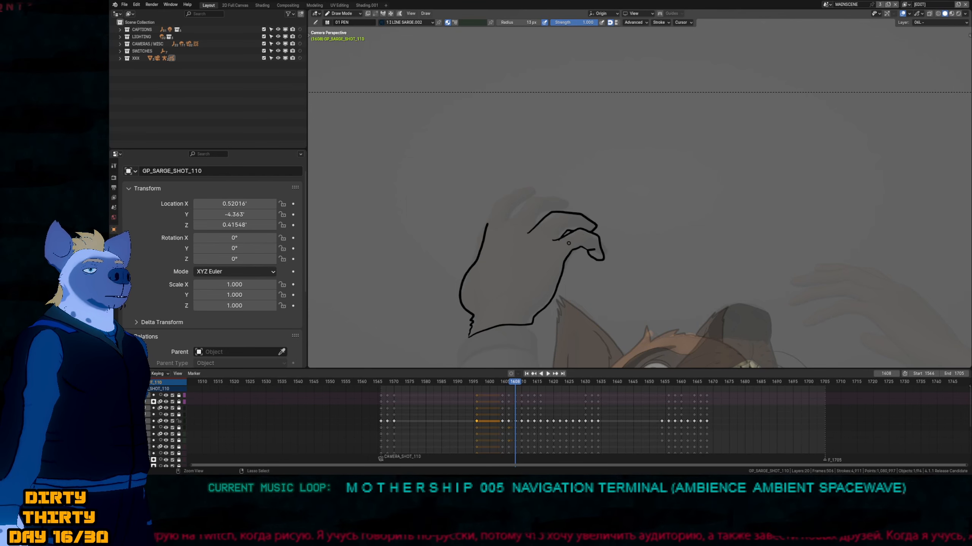
{"action": "left_click_drag", "start_coordinate": [508, 224], "coordinate": [540, 197]}
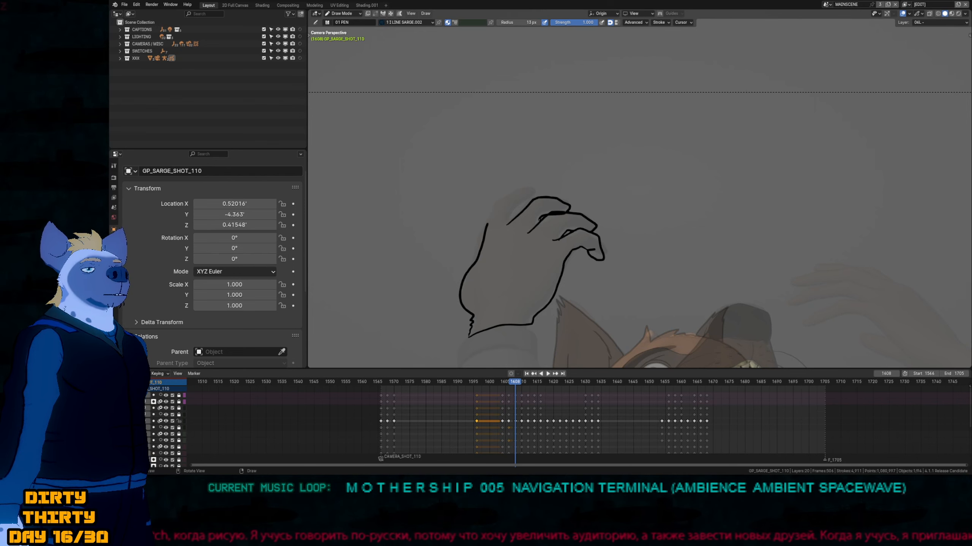
{"action": "left_click_drag", "start_coordinate": [566, 214], "coordinate": [518, 233], "text": "ctrl"}
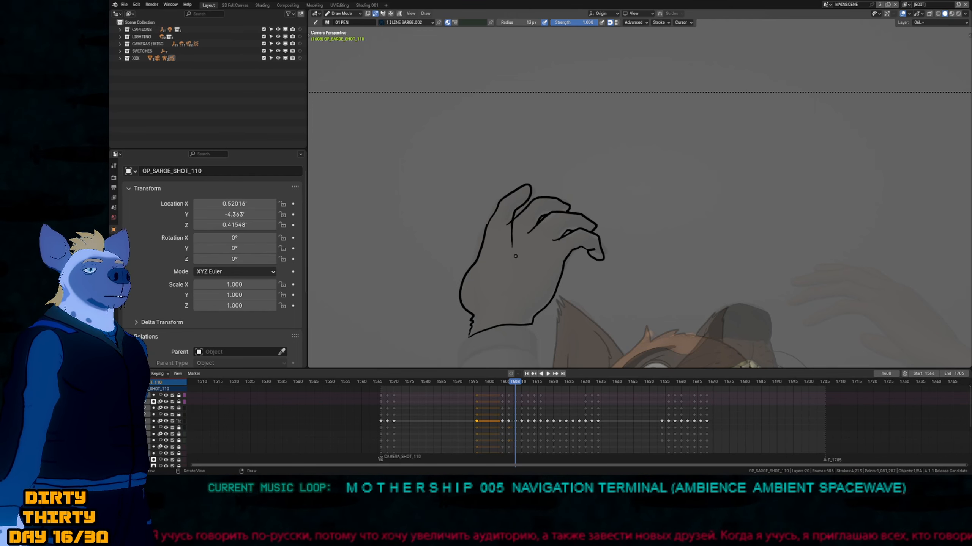
Fill the left hand on frame 1608 with the brown BODY_2_SARGE.001 material, redoing the fill once.
{"action": "mouse_move", "coordinate": [521, 267]}
{"action": "middle_mouse_down", "text": "shift"}
{"action": "mouse_move", "coordinate": [555, 181]}
{"action": "mouse_move", "coordinate": [496, 172]}
{"action": "middle_mouse_up", "text": "shift"}
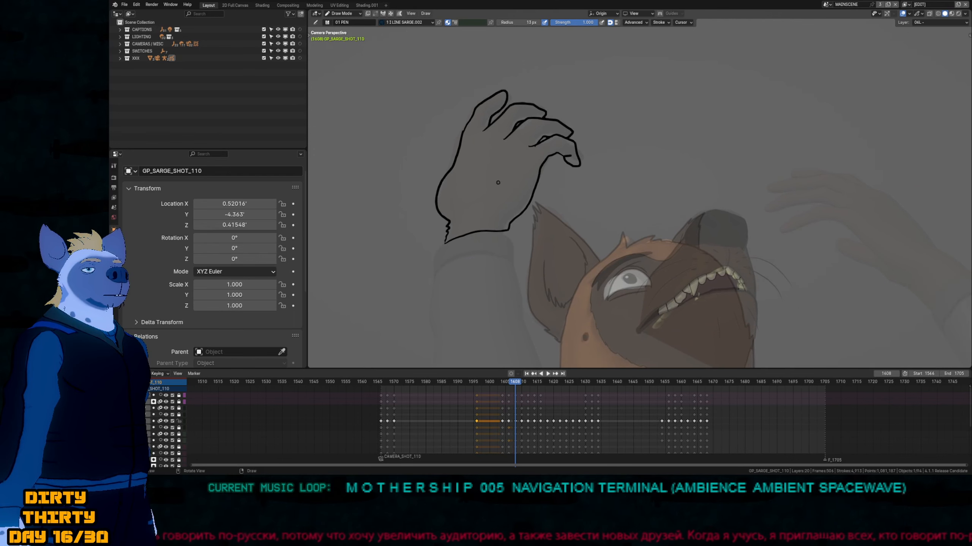
{"action": "key", "text": "u"}
{"action": "left_click", "coordinate": [500, 182]}
{"action": "left_click", "coordinate": [500, 184]}
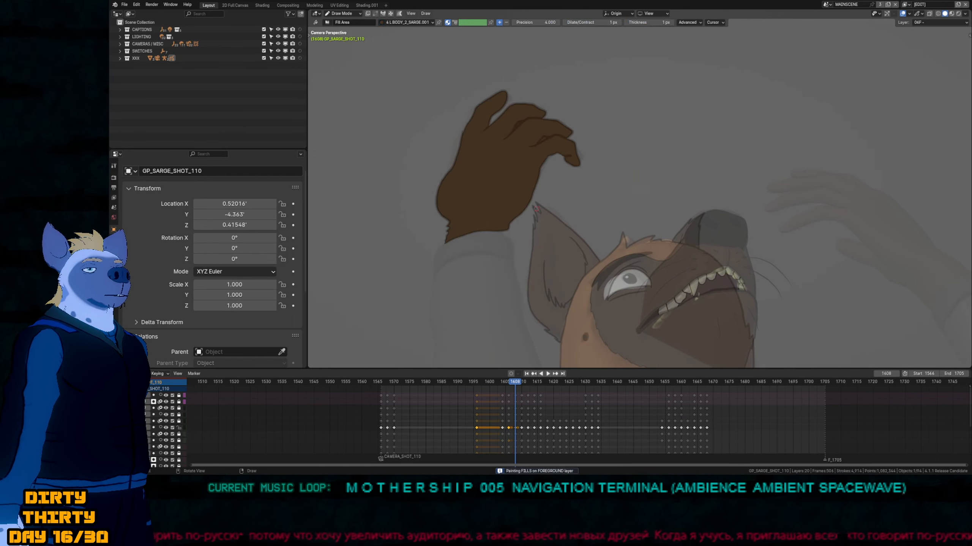
{"action": "scroll", "coordinate": [623, 281], "scroll_direction": "down", "scroll_amount": 3}
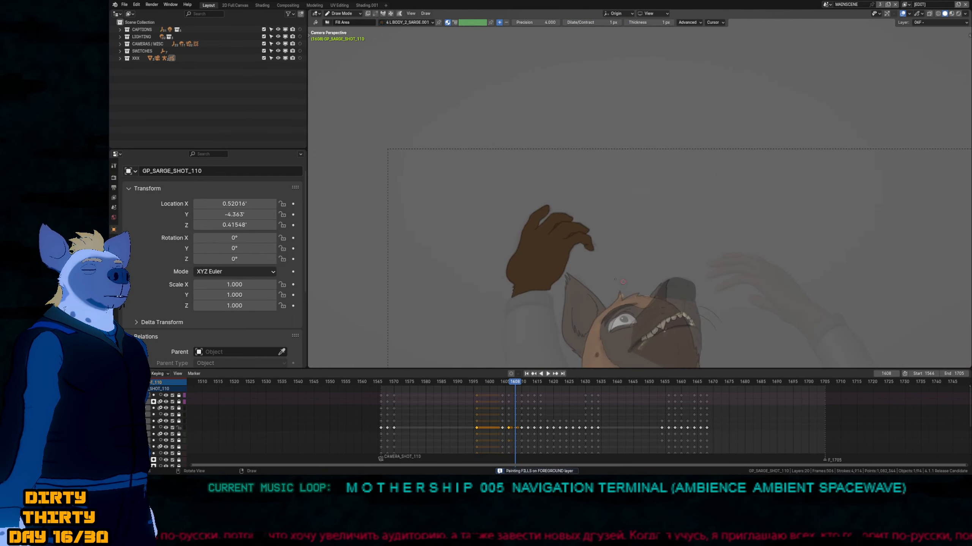
{"action": "key", "text": "ctrl+z"}
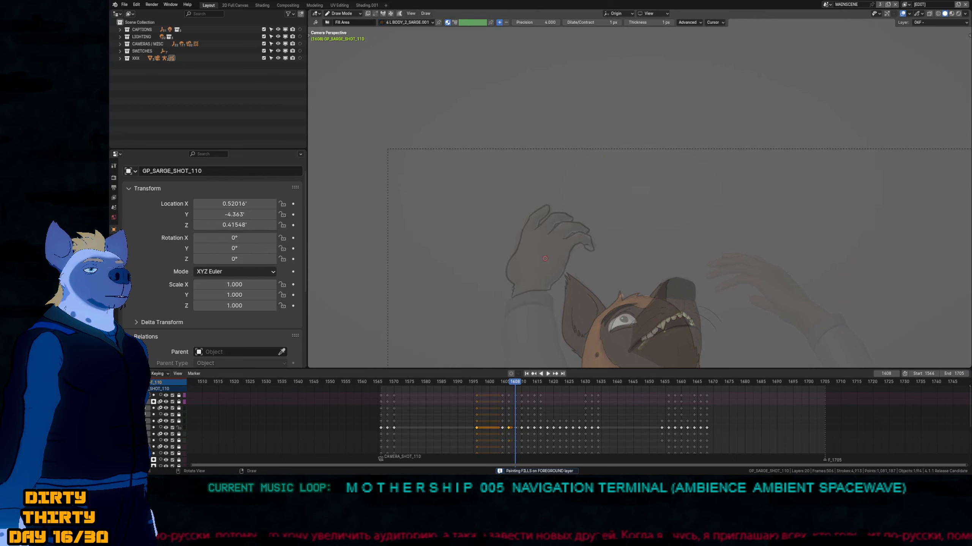
{"action": "left_click", "coordinate": [552, 263]}
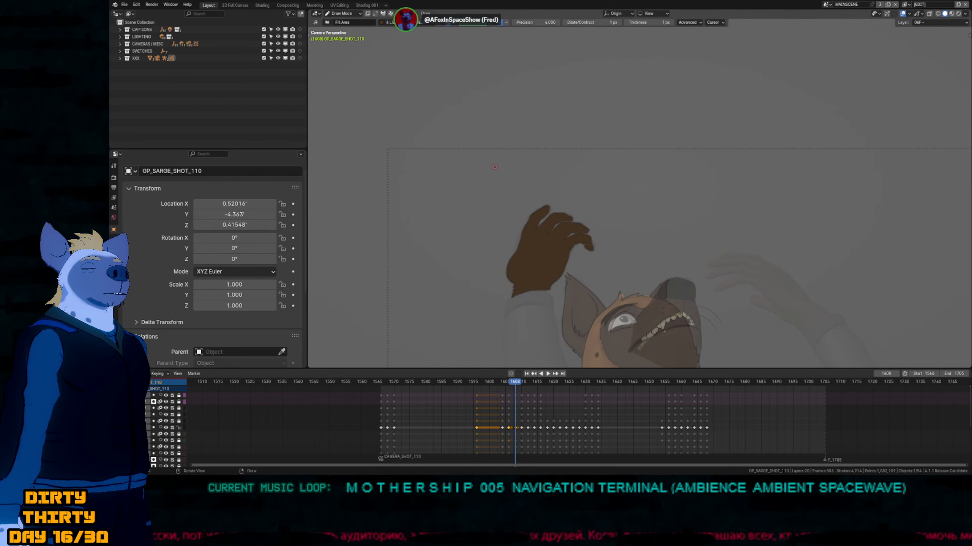
Draw the outline of the left sleeve from the shoulder around the elbow up to the wrist on the EXTRA layer.
{"action": "scroll", "coordinate": [696, 253], "scroll_direction": "up", "scroll_amount": 4}
{"action": "middle_click_drag", "start_coordinate": [697, 253], "coordinate": [607, 219], "text": "shift"}
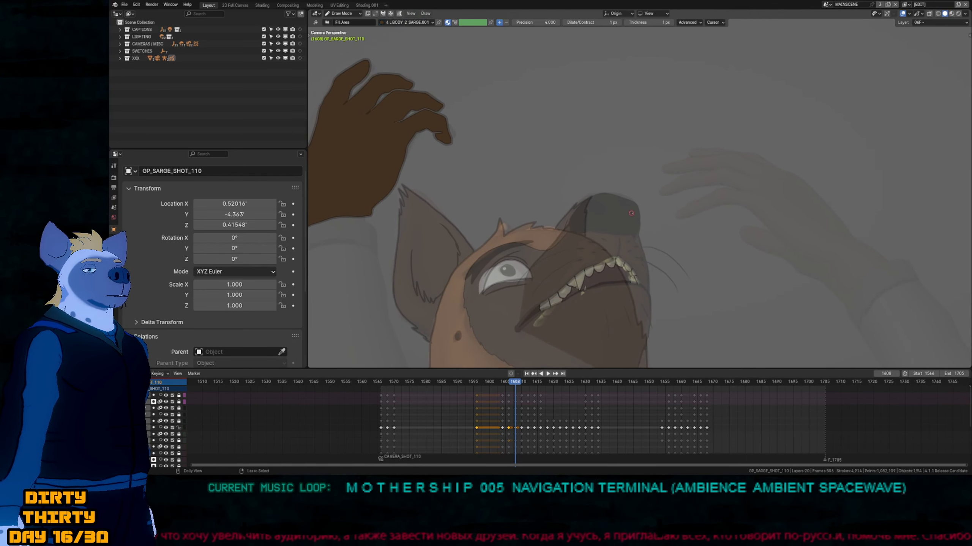
{"action": "scroll", "coordinate": [482, 279], "scroll_direction": "down", "scroll_amount": 2}
{"action": "middle_click_drag", "start_coordinate": [478, 282], "coordinate": [612, 215], "text": "shift"}
{"action": "scroll", "coordinate": [612, 215], "scroll_direction": "down", "scroll_amount": 2}
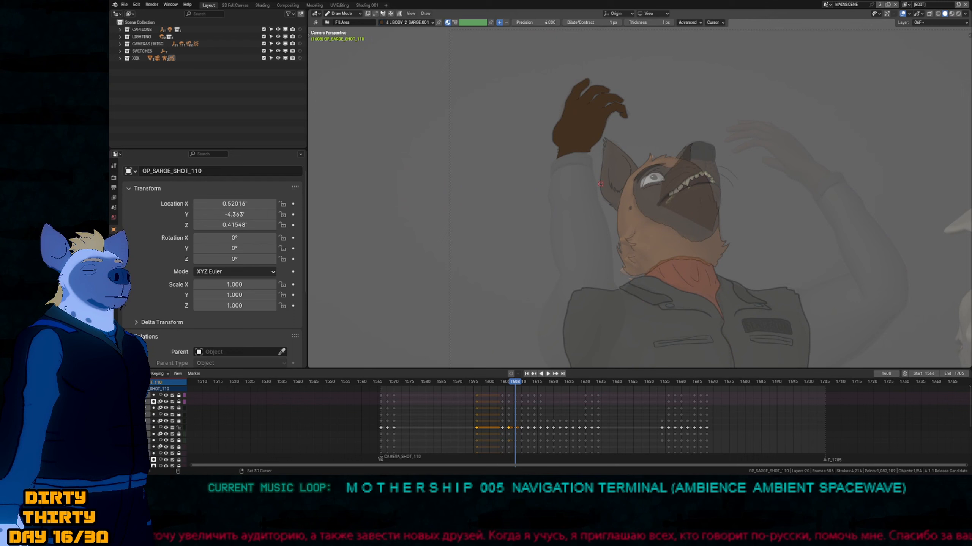
{"action": "key", "text": "1"}
{"action": "middle_click_drag", "start_coordinate": [591, 274], "coordinate": [610, 218], "text": "shift"}
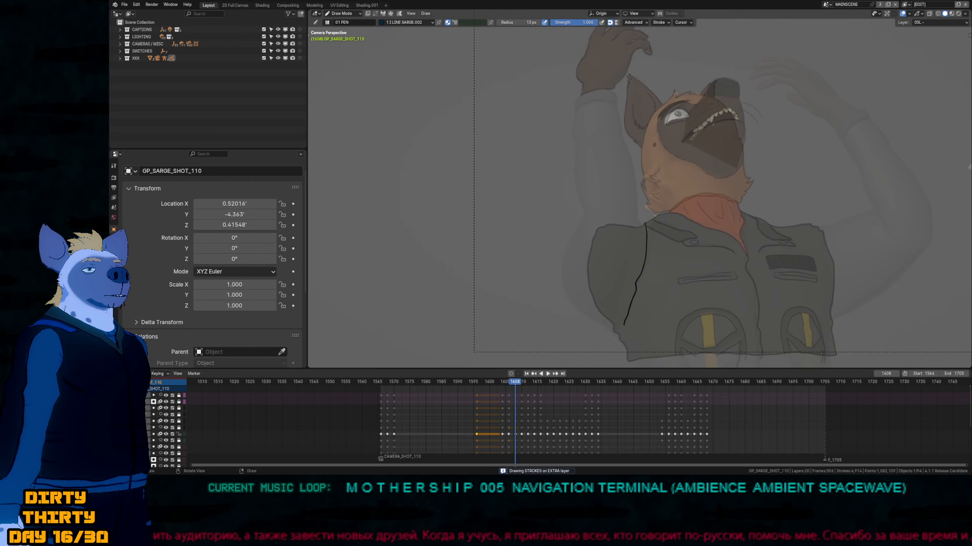
{"action": "left_click_drag", "start_coordinate": [606, 332], "coordinate": [563, 277]}
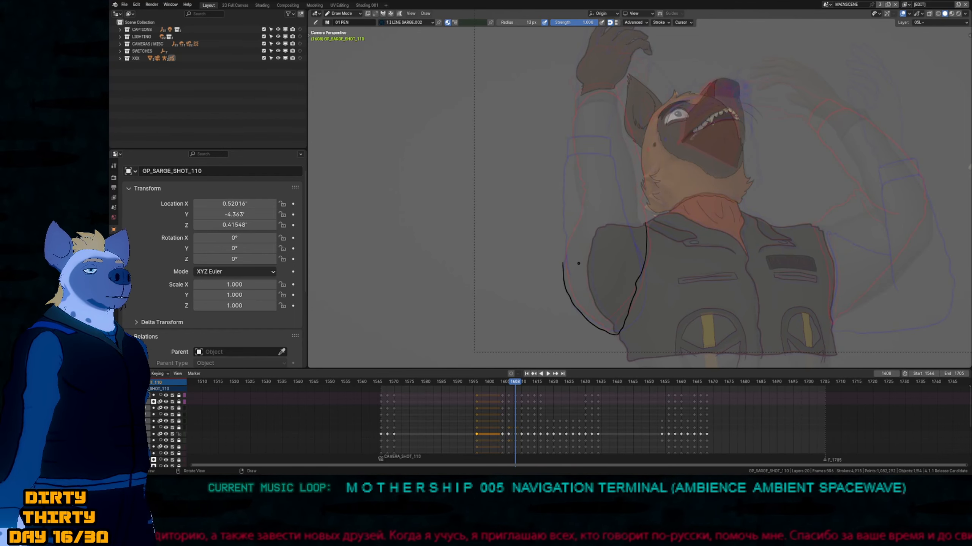
{"action": "mouse_move", "coordinate": [577, 263]}
{"action": "middle_mouse_down", "text": "shift"}
{"action": "mouse_move", "coordinate": [542, 269]}
{"action": "mouse_move", "coordinate": [529, 283]}
{"action": "mouse_move", "coordinate": [529, 319]}
{"action": "middle_mouse_up", "text": "shift"}
{"action": "key", "text": "f"}
{"action": "key", "text": "Escape"}
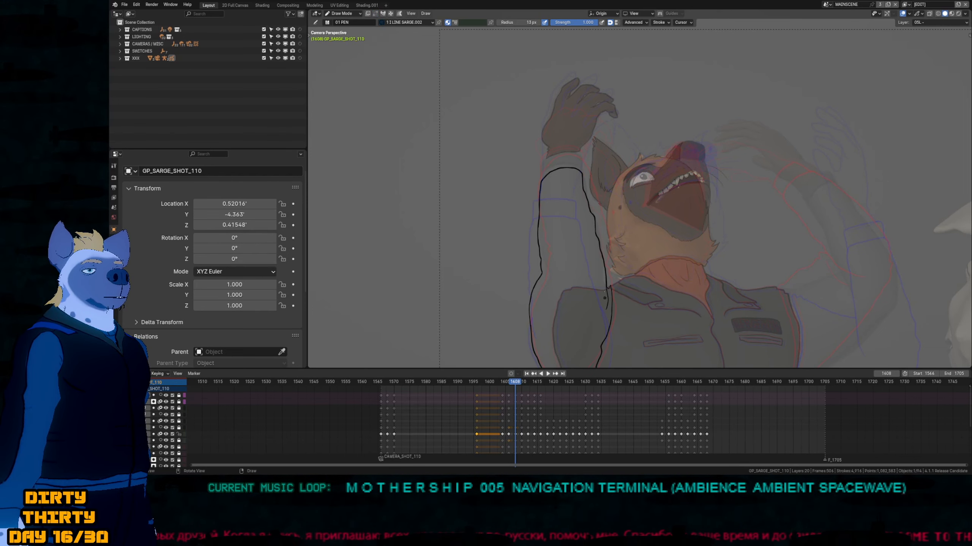
Draw the cuff at the wrist end of the left sleeve, just below the brown hand.
{"action": "mouse_move", "coordinate": [566, 208]}
{"action": "middle_mouse_down", "text": "shift"}
{"action": "mouse_move", "coordinate": [575, 271]}
{"action": "mouse_move", "coordinate": [563, 230]}
{"action": "middle_mouse_up", "text": "shift"}
{"action": "key", "text": "shift+f"}
{"action": "left_click", "coordinate": [563, 230]}
{"action": "mouse_move", "coordinate": [575, 199]}
{"action": "left_mouse_down", "text": "shift"}
{"action": "mouse_move", "coordinate": [528, 224]}
{"action": "mouse_move", "coordinate": [535, 173]}
{"action": "mouse_move", "coordinate": [592, 147]}
{"action": "mouse_move", "coordinate": [627, 152]}
{"action": "mouse_move", "coordinate": [617, 256]}
{"action": "left_mouse_up", "text": "shift"}
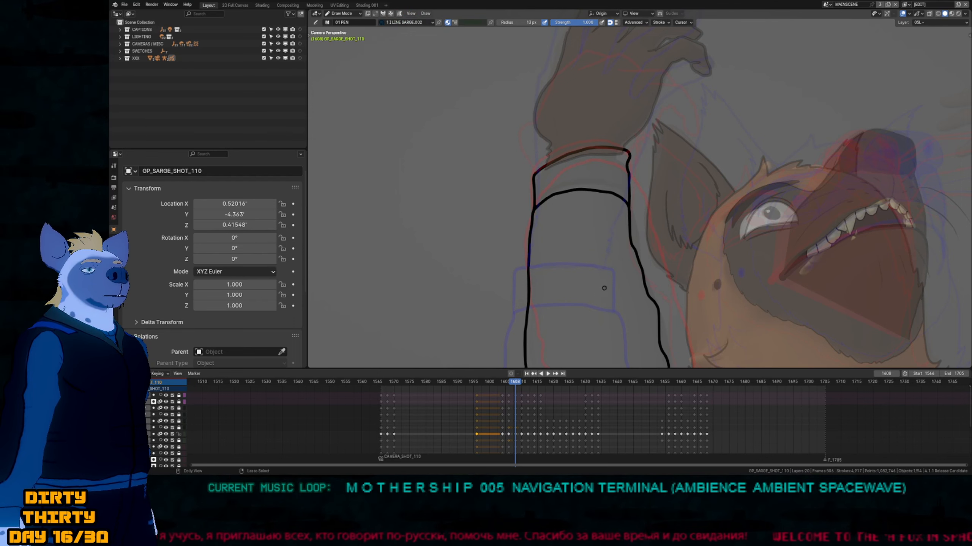
{"action": "middle_click_drag", "start_coordinate": [600, 289], "coordinate": [604, 317], "text": "ctrl"}
{"action": "mouse_move", "coordinate": [729, 335]}
{"action": "middle_mouse_down", "text": "shift"}
{"action": "mouse_move", "coordinate": [586, 172]}
{"action": "mouse_move", "coordinate": [547, 238]}
{"action": "mouse_move", "coordinate": [572, 265]}
{"action": "middle_mouse_up", "text": "shift"}
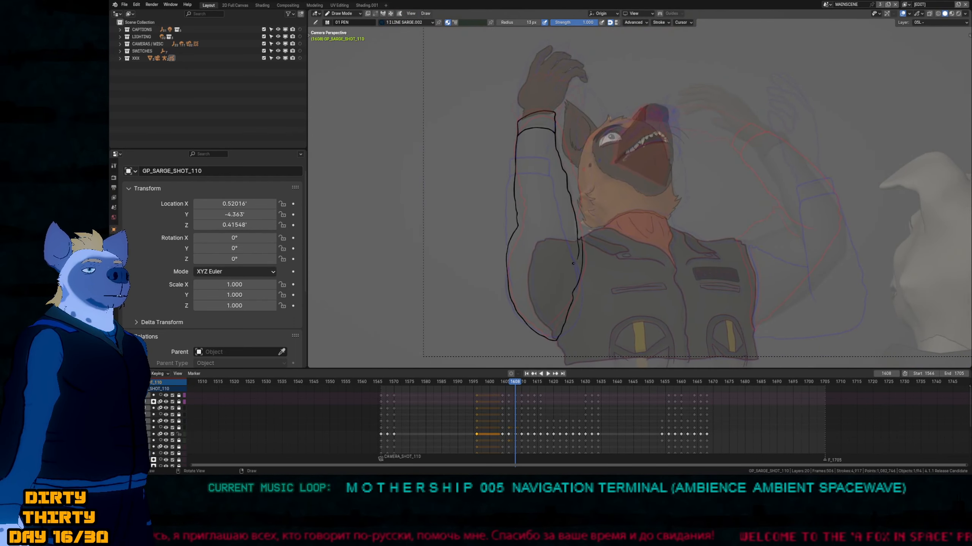
Fill the left sleeve with the WEAR_1_SARGE.001 material and its cuff with the near-black clothing material on the EXTRA layer.
{"action": "key", "text": "f"}
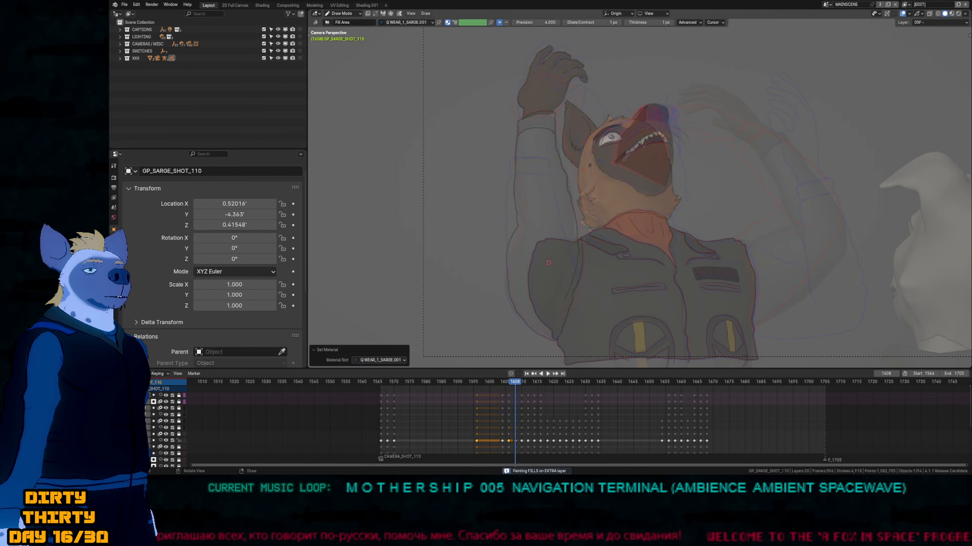
{"action": "left_click", "coordinate": [561, 225]}
{"action": "mouse_move", "coordinate": [742, 245]}
{"action": "middle_mouse_down", "text": "shift"}
{"action": "mouse_move", "coordinate": [638, 279]}
{"action": "mouse_move", "coordinate": [662, 231]}
{"action": "mouse_move", "coordinate": [614, 262]}
{"action": "middle_mouse_up", "text": "shift"}
{"action": "key", "text": "u"}
{"action": "key", "text": "w"}
Draw the right sleeve's outline around the bent elbow, then redo its inner elbow line and fold.
{"action": "key", "text": "d"}
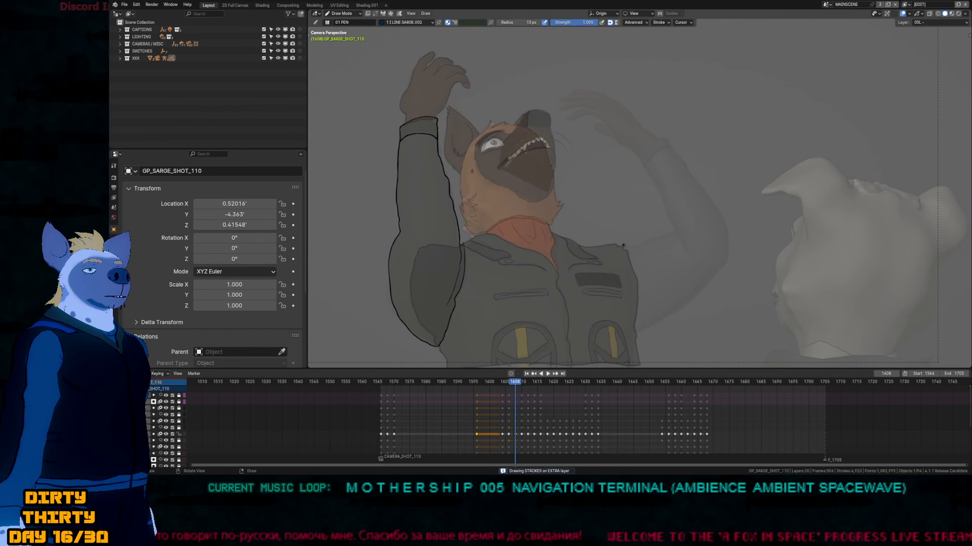
{"action": "mouse_move", "coordinate": [625, 260]}
{"action": "left_mouse_down"}
{"action": "mouse_move", "coordinate": [633, 323]}
{"action": "mouse_move", "coordinate": [685, 302]}
{"action": "mouse_move", "coordinate": [719, 267]}
{"action": "mouse_move", "coordinate": [732, 223]}
{"action": "mouse_move", "coordinate": [660, 149]}
{"action": "left_mouse_up"}
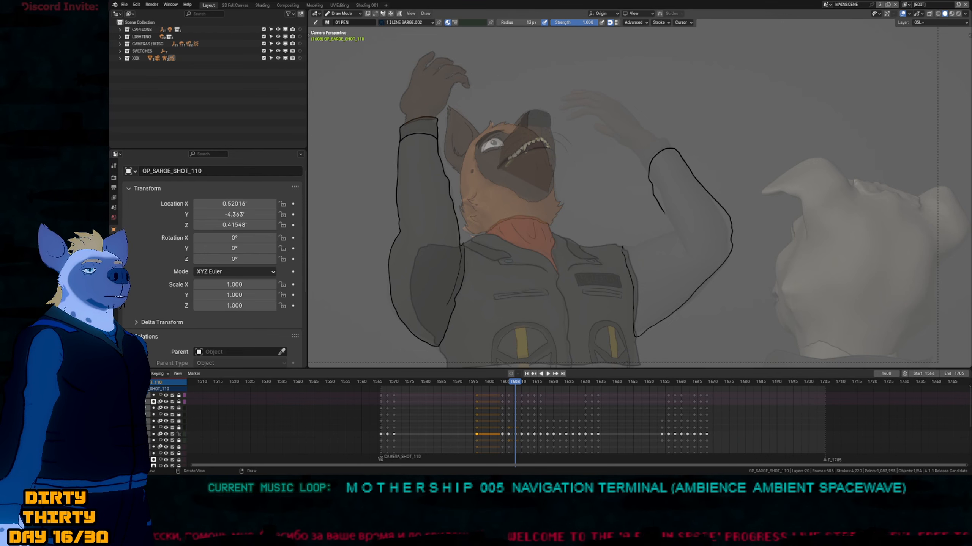
{"action": "left_click_drag", "start_coordinate": [664, 213], "coordinate": [691, 270]}
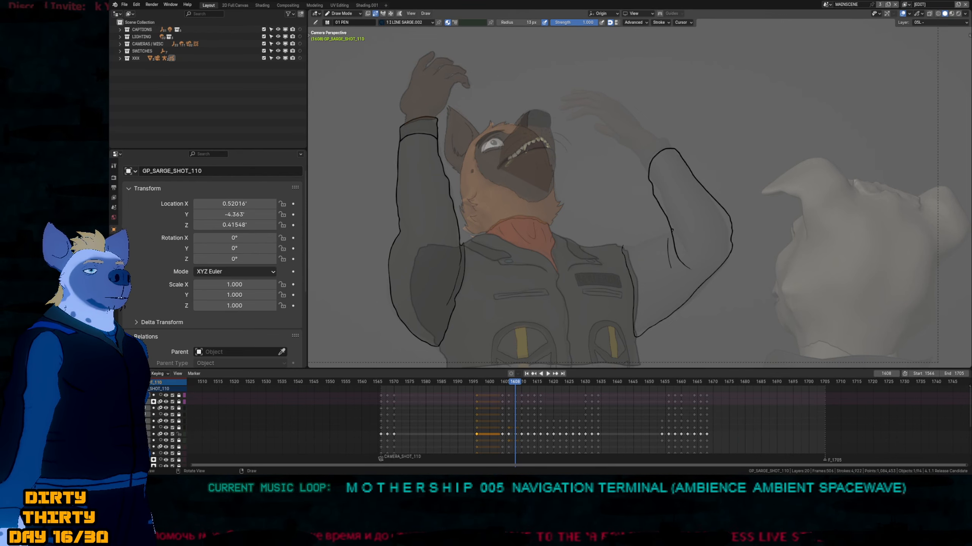
{"action": "key", "text": "ctrl+z"}
{"action": "key", "text": "ctrl+z"}
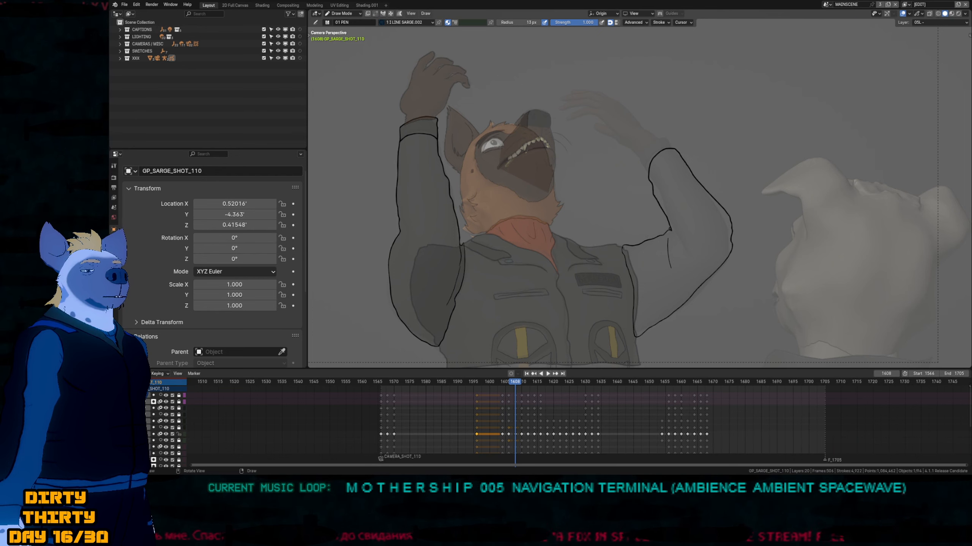
{"action": "middle_click_drag", "start_coordinate": [695, 290], "coordinate": [670, 235], "text": "shift"}
{"action": "key", "text": "Tab"}
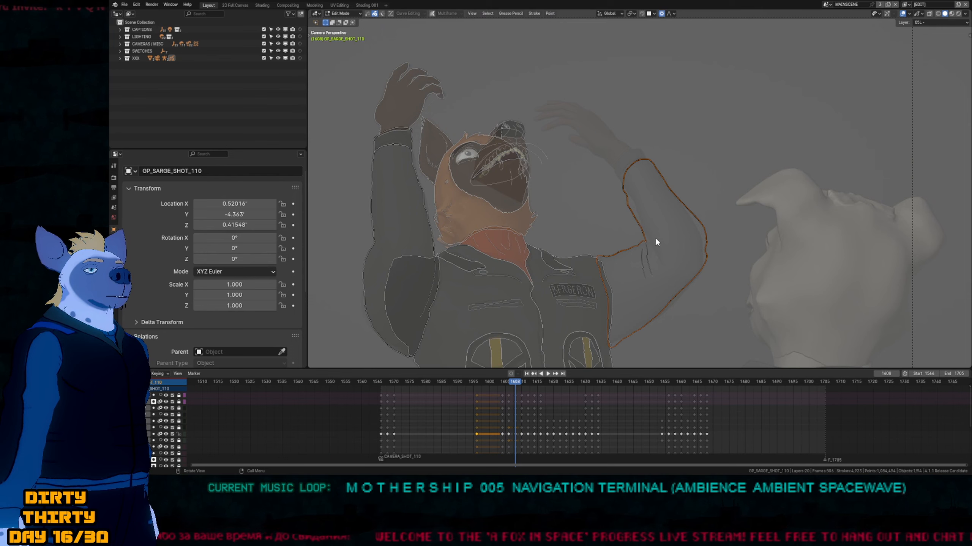
{"action": "key", "text": "Tab"}
Draw the cuff at the wrist end of the right sleeve.
{"action": "scroll", "coordinate": [654, 239], "scroll_direction": "up", "scroll_amount": 4}
{"action": "mouse_move", "coordinate": [703, 162]}
{"action": "left_mouse_down"}
{"action": "mouse_move", "coordinate": [688, 141]}
{"action": "mouse_move", "coordinate": [649, 153]}
{"action": "mouse_move", "coordinate": [633, 191]}
{"action": "mouse_move", "coordinate": [669, 229]}
{"action": "mouse_move", "coordinate": [655, 218]}
{"action": "left_mouse_up"}
{"action": "middle_click_drag", "start_coordinate": [603, 142], "coordinate": [617, 229], "text": "ctrl"}
Fill the right sleeve with the dark green-grey clothing material and its cuff with the near-black one on the EXTRA layer.
{"action": "key", "text": "f"}
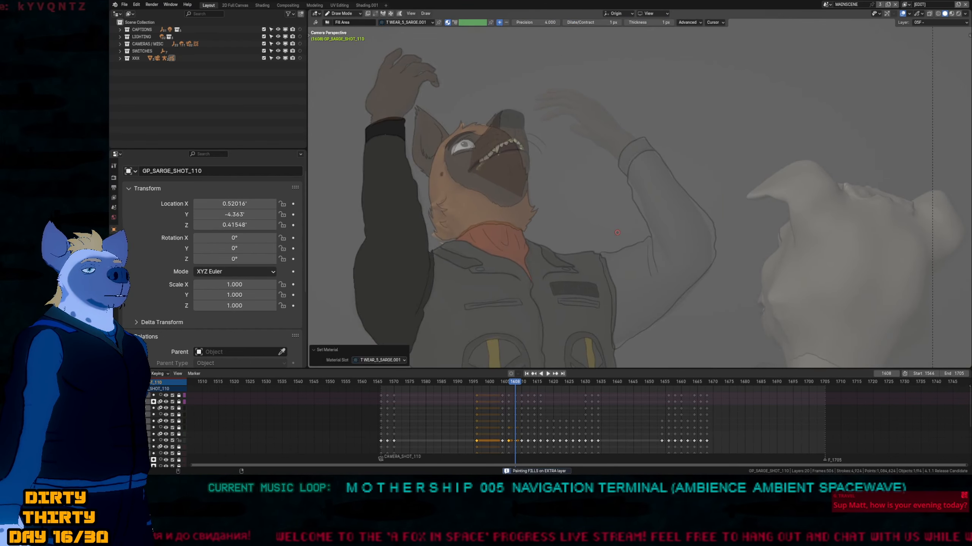
{"action": "key", "text": "u"}
{"action": "left_click", "coordinate": [618, 233]}
{"action": "left_click", "coordinate": [646, 237]}
{"action": "left_click", "coordinate": [628, 152]}
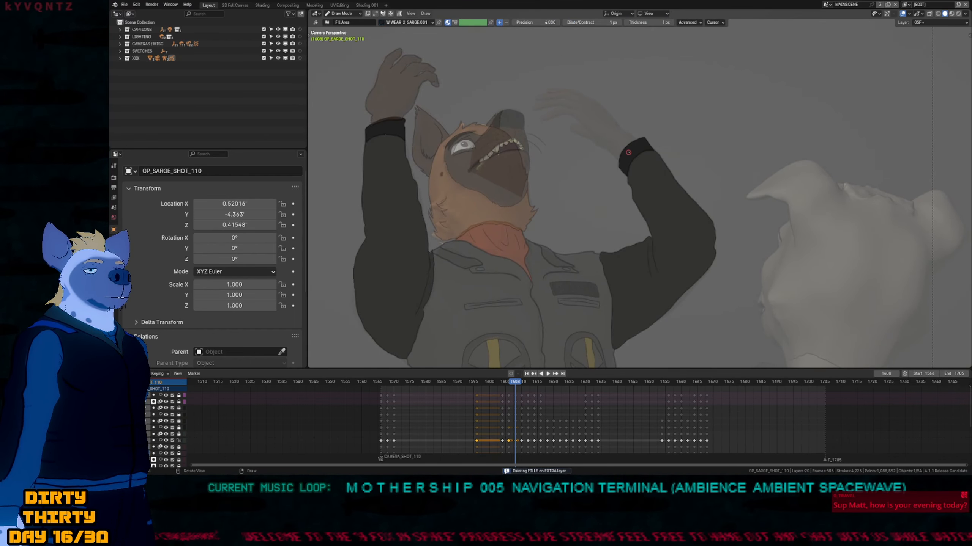
{"action": "middle_click_drag", "start_coordinate": [584, 143], "coordinate": [620, 177], "text": "shift"}
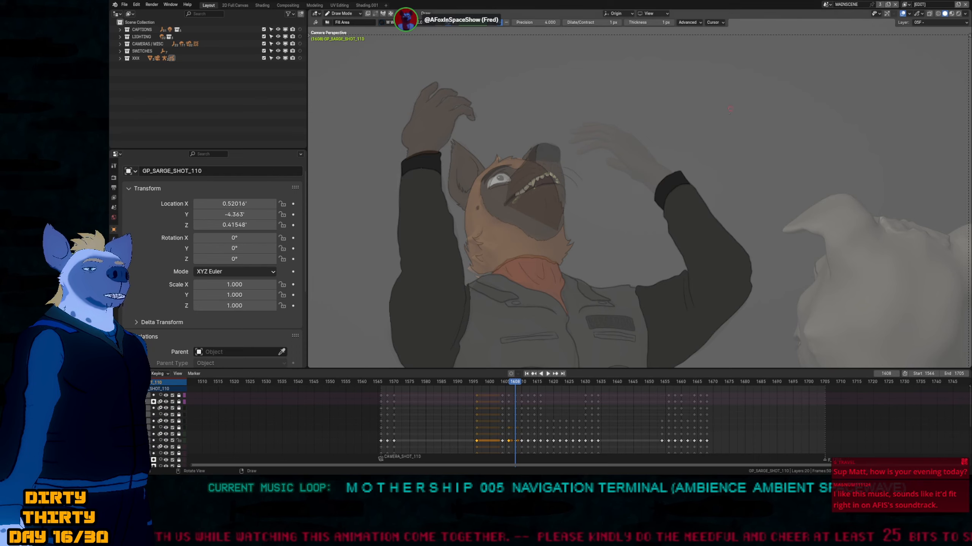
Draw the outline of the right hand with its fingers, from the cuff's wrist opening, on the FOREGROUND layer at frame 1608.
{"action": "middle_click_drag", "start_coordinate": [565, 249], "coordinate": [640, 230], "text": "shift"}
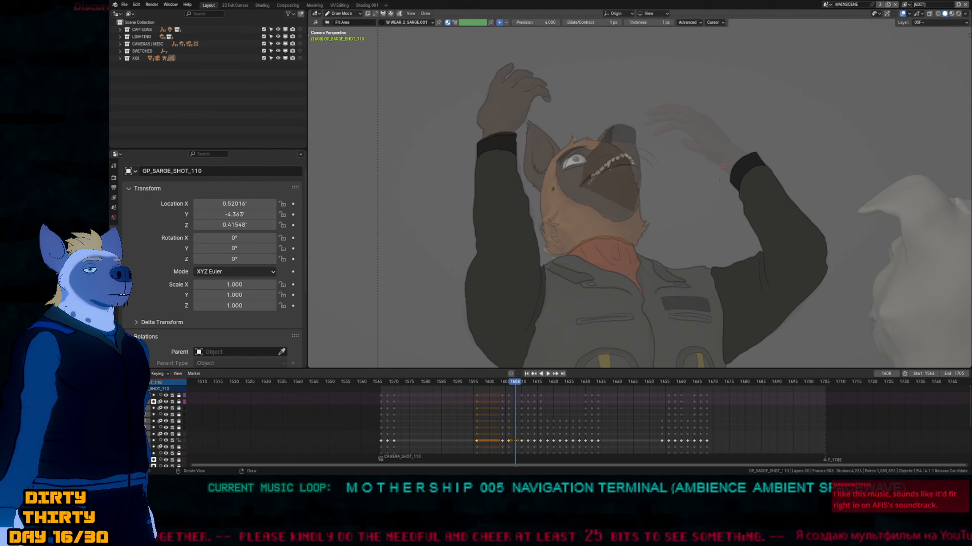
{"action": "middle_click_drag", "start_coordinate": [661, 215], "coordinate": [596, 207], "text": "shift"}
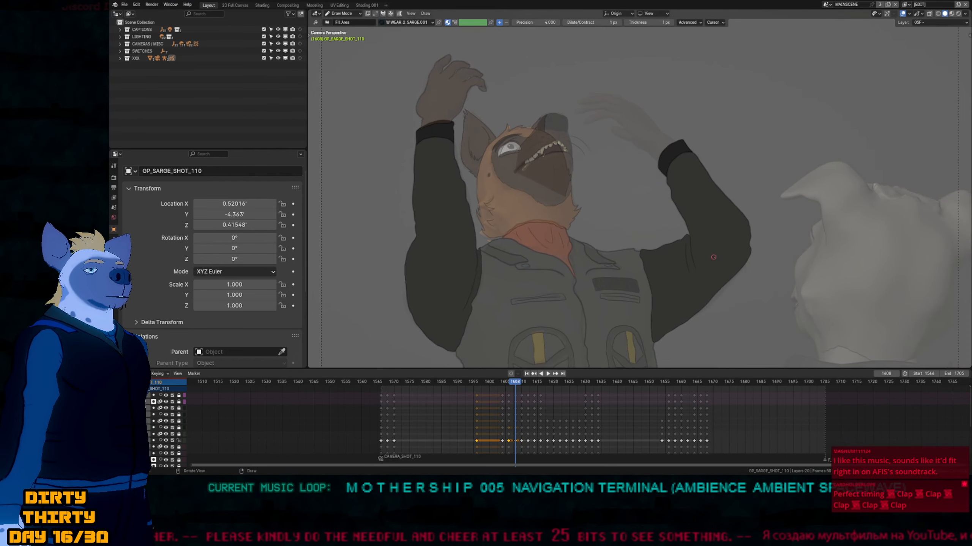
{"action": "middle_click_drag", "start_coordinate": [645, 157], "coordinate": [688, 267], "text": "ctrl"}
{"action": "key", "text": "Right"}
{"action": "key", "text": "Right"}
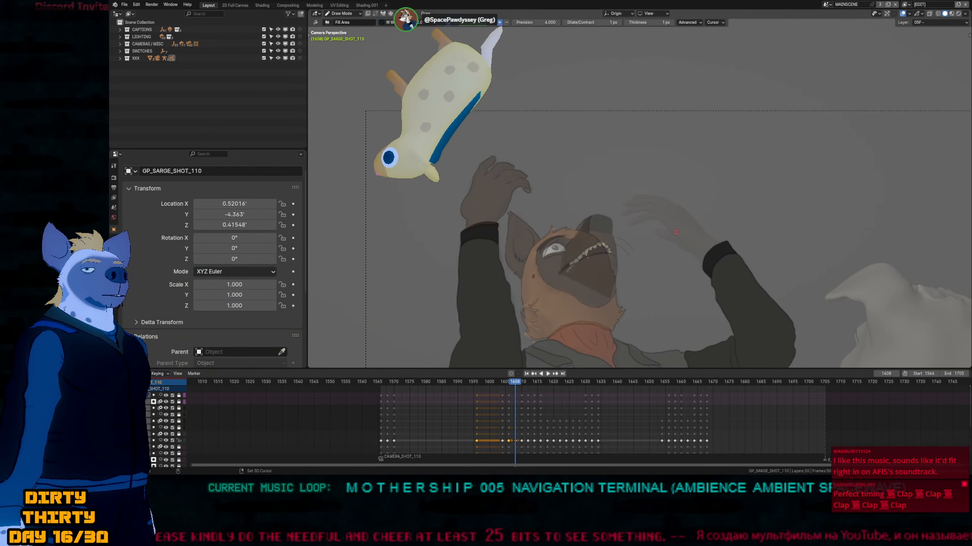
{"action": "key", "text": "Left"}
{"action": "key", "text": "Left"}
{"action": "mouse_move", "coordinate": [691, 250]}
{"action": "middle_mouse_down", "text": "ctrl"}
{"action": "mouse_move", "coordinate": [682, 183]}
{"action": "mouse_move", "coordinate": [693, 174]}
{"action": "middle_mouse_up", "text": "ctrl"}
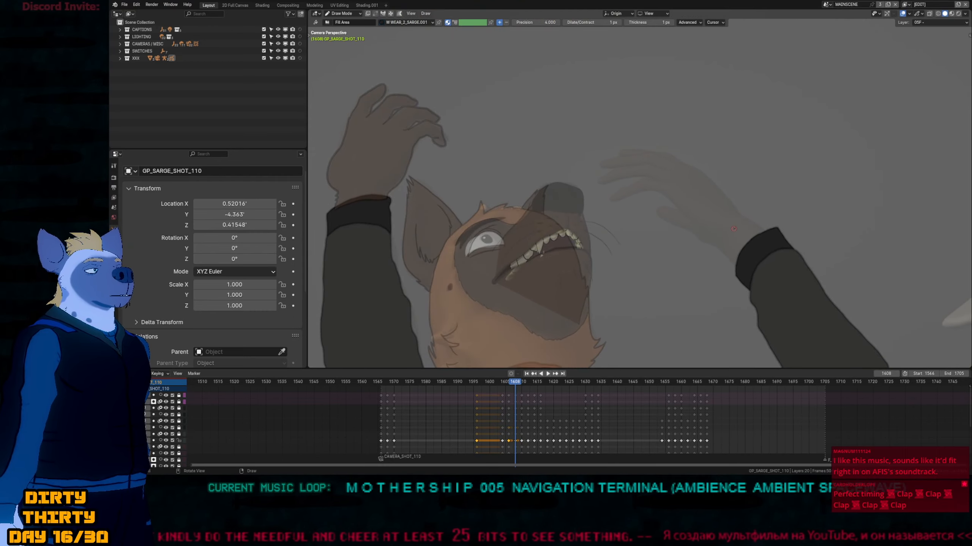
{"action": "key", "text": "1"}
{"action": "middle_click_drag", "start_coordinate": [729, 217], "coordinate": [707, 263]}
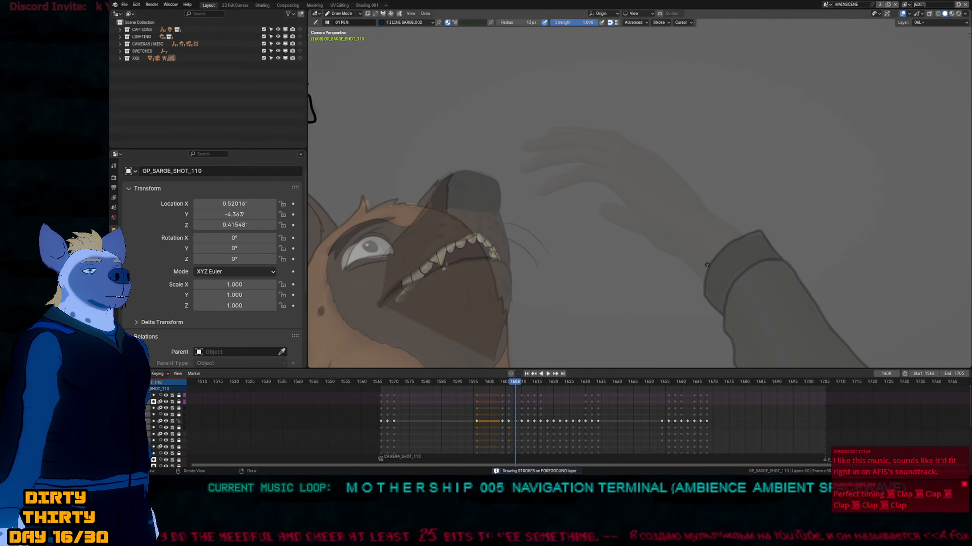
{"action": "mouse_move", "coordinate": [705, 288]}
{"action": "left_mouse_down"}
{"action": "mouse_move", "coordinate": [739, 231]}
{"action": "mouse_move", "coordinate": [641, 147]}
{"action": "mouse_move", "coordinate": [603, 131]}
{"action": "mouse_move", "coordinate": [525, 142]}
{"action": "mouse_move", "coordinate": [550, 155]}
{"action": "left_mouse_up"}
{"action": "mouse_move", "coordinate": [621, 155]}
{"action": "left_mouse_down"}
{"action": "mouse_move", "coordinate": [537, 151]}
{"action": "mouse_move", "coordinate": [542, 169]}
{"action": "mouse_move", "coordinate": [585, 164]}
{"action": "mouse_move", "coordinate": [540, 194]}
{"action": "mouse_move", "coordinate": [630, 190]}
{"action": "mouse_move", "coordinate": [616, 196]}
{"action": "mouse_move", "coordinate": [636, 222]}
{"action": "mouse_move", "coordinate": [663, 234]}
{"action": "mouse_move", "coordinate": [608, 202]}
{"action": "mouse_move", "coordinate": [596, 215]}
{"action": "mouse_move", "coordinate": [682, 254]}
{"action": "mouse_move", "coordinate": [711, 284]}
{"action": "left_mouse_up"}
{"action": "key", "text": "shift+alt+z"}
{"action": "key", "text": "shift+alt+z"}
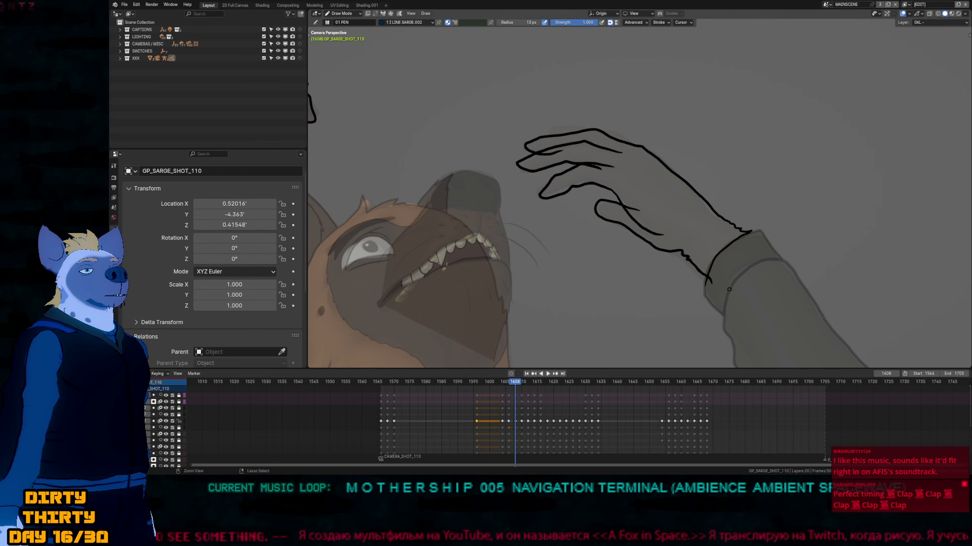
Clean up the right hand's finger lines and add the fingertip showing behind the uppermost finger.
{"action": "left_click_drag", "start_coordinate": [646, 214], "coordinate": [627, 206], "text": "ctrl"}
{"action": "middle_click_drag", "start_coordinate": [639, 213], "coordinate": [633, 225], "text": "ctrl"}
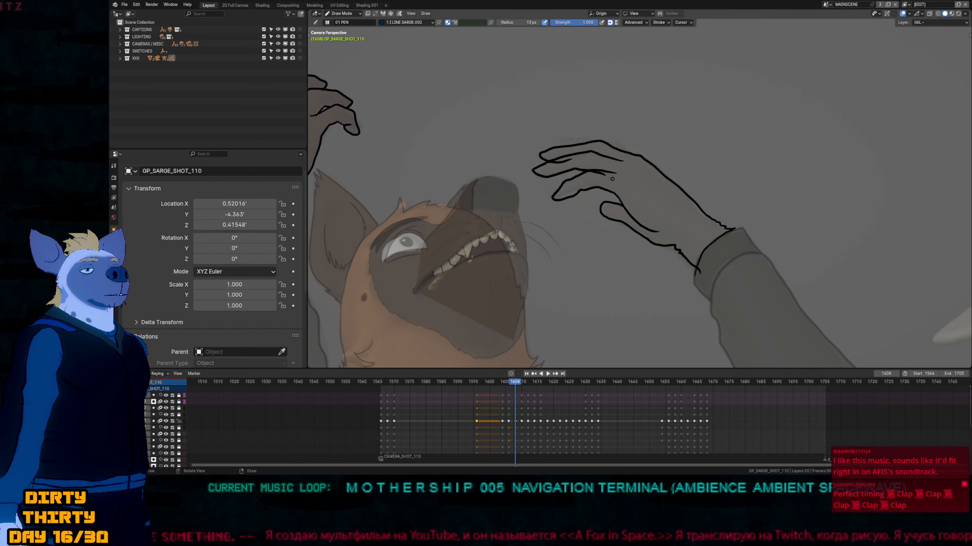
{"action": "key", "text": "shift+alt+z"}
{"action": "key", "text": "shift+alt+z"}
{"action": "left_click_drag", "start_coordinate": [599, 142], "coordinate": [565, 140]}
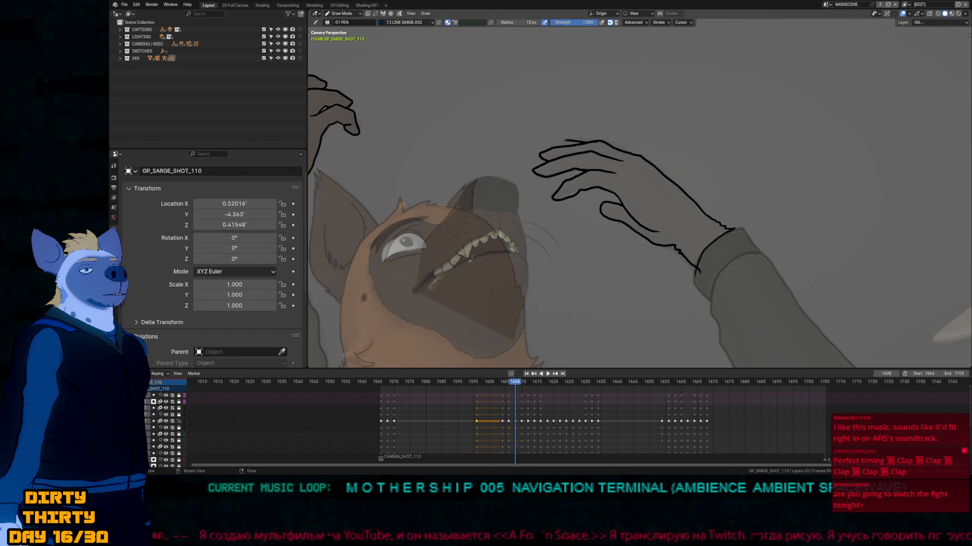
Fill the right hand with the BODY_2_SARGE.001 material on the FOREGROUND layer.
{"action": "key", "text": "u"}
{"action": "key", "text": "l"}
{"action": "left_click", "coordinate": [629, 180]}
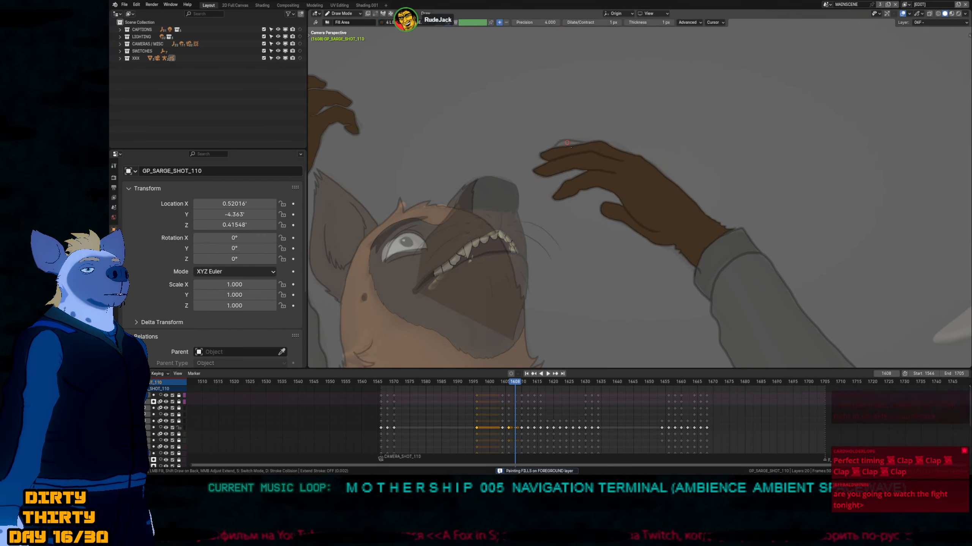
Step back and forth through frames 1604 to 1608 to check the arm poses and find what is missing.
{"action": "key", "text": "Right"}
{"action": "key", "text": "Right"}
{"action": "key", "text": "Right"}
{"action": "key", "text": "Right"}
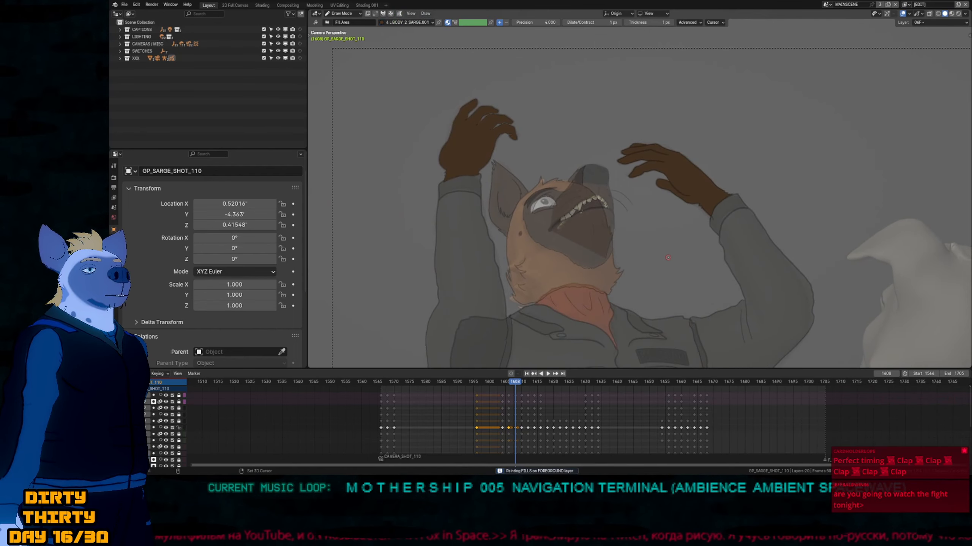
{"action": "key", "text": "Left"}
{"action": "key", "text": "Left"}
{"action": "key", "text": "Left"}
{"action": "key", "text": "Left"}
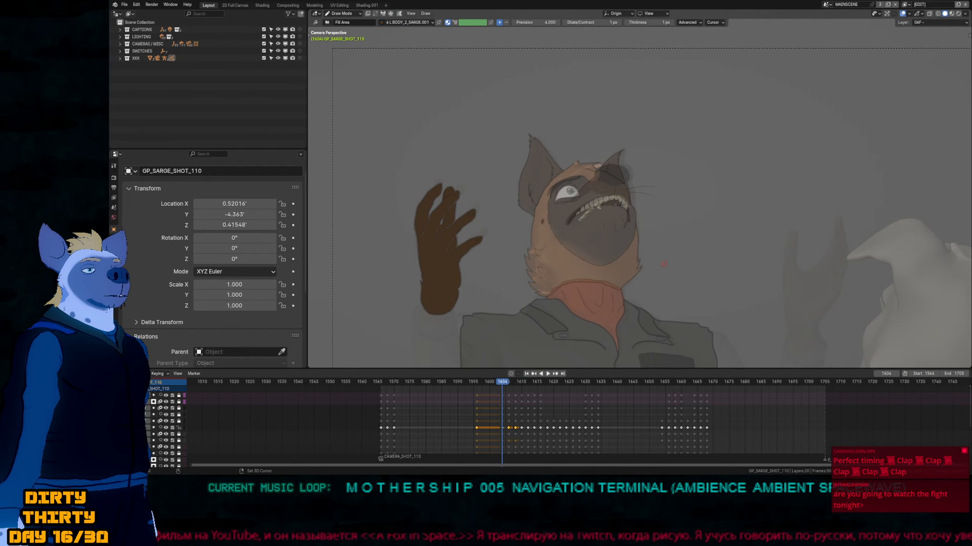
{"action": "key", "text": "Right"}
{"action": "key", "text": "Right"}
{"action": "key", "text": "Right"}
{"action": "key", "text": "Right"}
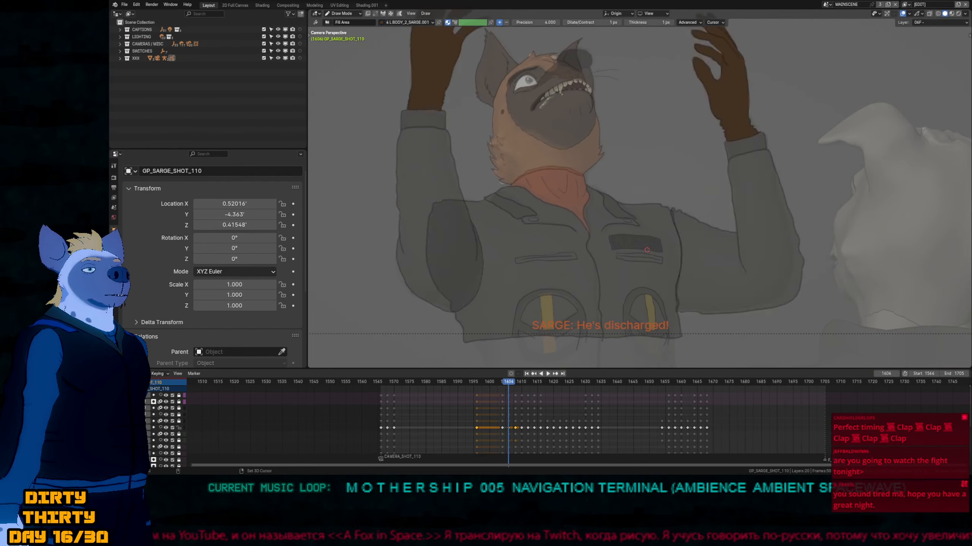
{"action": "key", "text": "Left"}
{"action": "key", "text": "Left"}
{"action": "key", "text": "Left"}
{"action": "key", "text": "Left"}
{"action": "key", "text": "Left"}
{"action": "key", "text": "Left"}
{"action": "key", "text": "Left"}
{"action": "key", "text": "Left"}
{"action": "key", "text": "Left"}
{"action": "key", "text": "Left"}
{"action": "key", "text": "Left"}
{"action": "key", "text": "Left"}
{"action": "key", "text": "Left"}
{"action": "key", "text": "Left"}
{"action": "key", "text": "Left"}
{"action": "key", "text": "Left"}
{"action": "key", "text": "Left"}
{"action": "key", "text": "Left"}
{"action": "key", "text": "Left"}
{"action": "key", "text": "Left"}
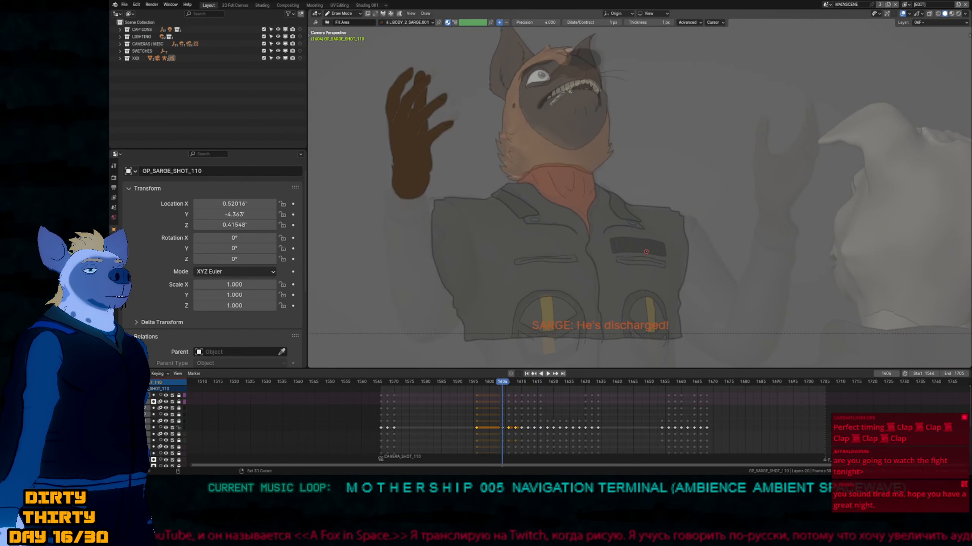
{"action": "key", "text": "space"}
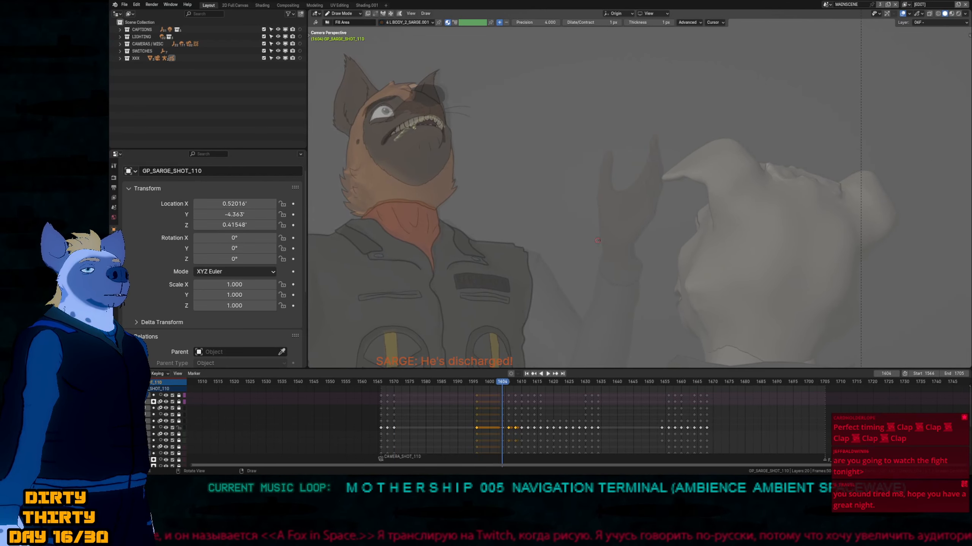
Draw the raised right hand's outline with wrist, fingers and thumb on the FOREGROUND layer at frame 1604.
{"action": "middle_click_drag", "start_coordinate": [632, 235], "coordinate": [624, 263], "text": "shift"}
{"action": "scroll", "coordinate": [624, 264], "scroll_direction": "up", "scroll_amount": 4}
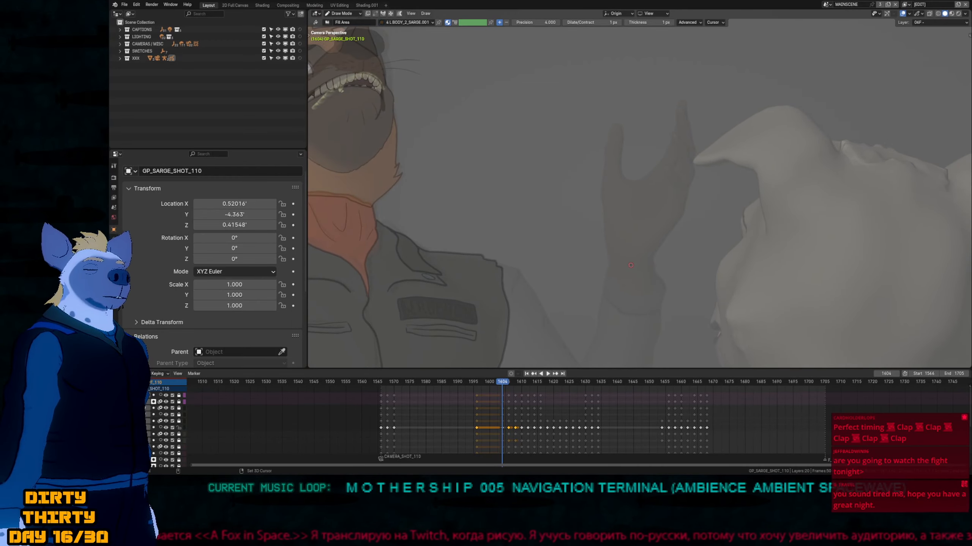
{"action": "key", "text": "d"}
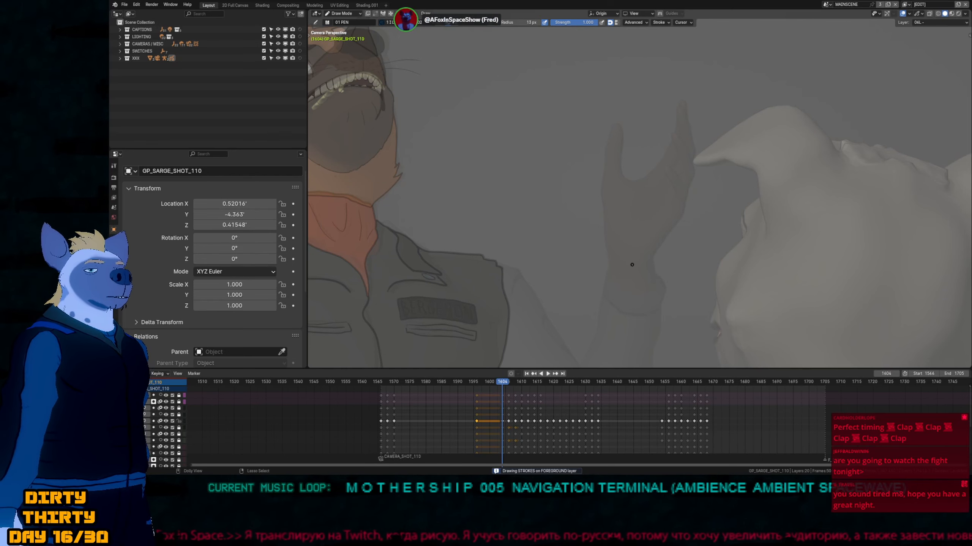
{"action": "scroll", "coordinate": [632, 264], "scroll_direction": "up", "scroll_amount": 1}
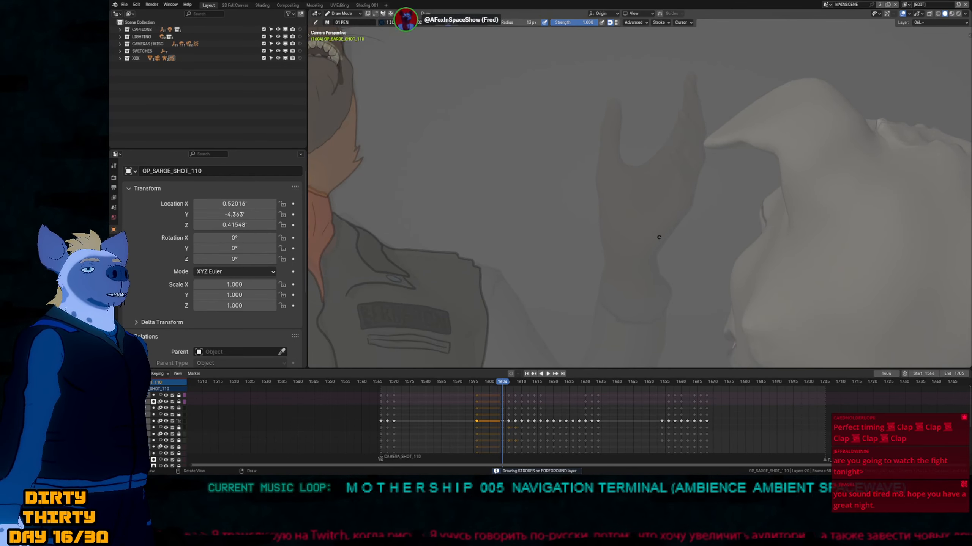
{"action": "middle_click_drag", "start_coordinate": [656, 239], "coordinate": [663, 255], "text": "shift"}
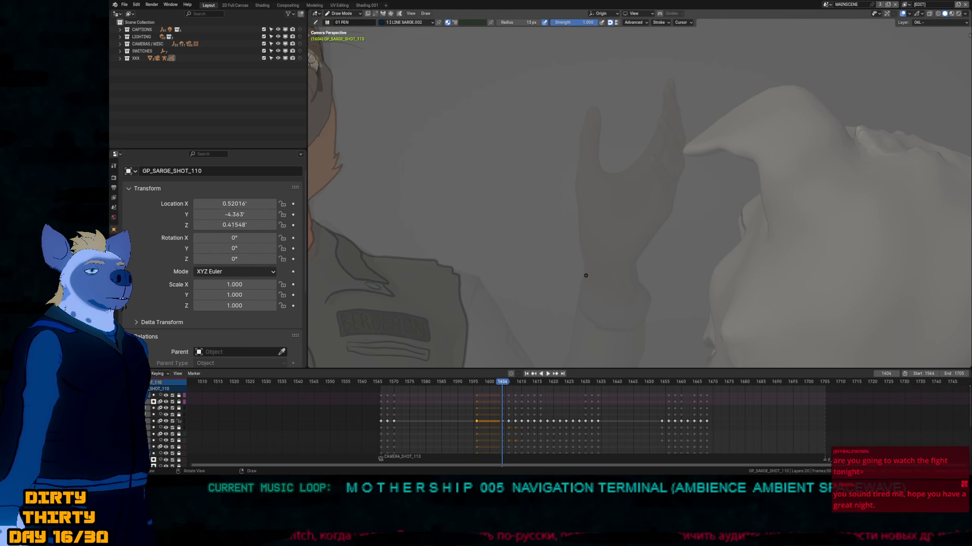
{"action": "mouse_move", "coordinate": [641, 295]}
{"action": "left_mouse_down"}
{"action": "mouse_move", "coordinate": [639, 255]}
{"action": "mouse_move", "coordinate": [673, 209]}
{"action": "mouse_move", "coordinate": [677, 175]}
{"action": "mouse_move", "coordinate": [646, 153]}
{"action": "mouse_move", "coordinate": [651, 173]}
{"action": "mouse_move", "coordinate": [671, 132]}
{"action": "mouse_move", "coordinate": [651, 116]}
{"action": "mouse_move", "coordinate": [662, 144]}
{"action": "mouse_move", "coordinate": [681, 118]}
{"action": "mouse_move", "coordinate": [669, 83]}
{"action": "mouse_move", "coordinate": [661, 108]}
{"action": "left_mouse_up"}
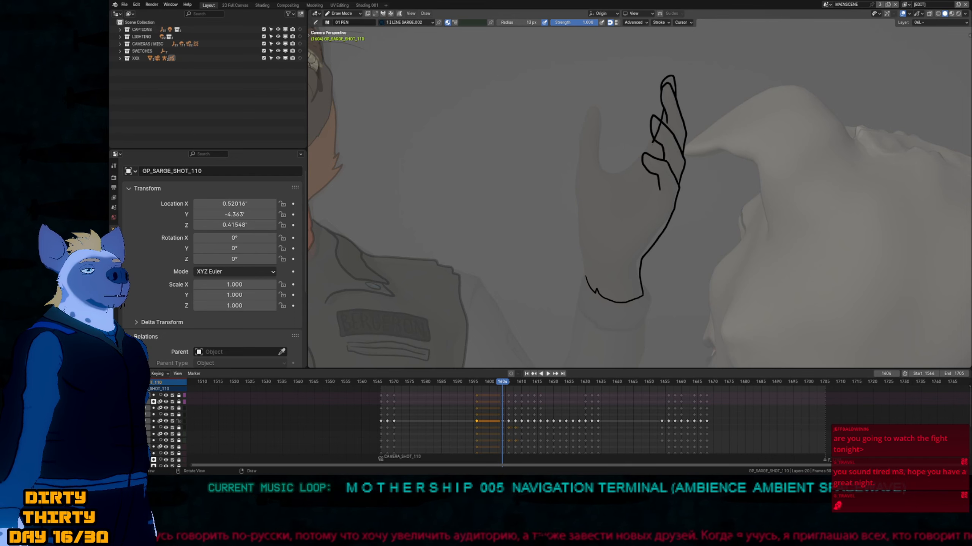
{"action": "mouse_move", "coordinate": [609, 171]}
{"action": "left_mouse_down"}
{"action": "mouse_move", "coordinate": [592, 107]}
{"action": "mouse_move", "coordinate": [577, 115]}
{"action": "left_mouse_up"}
{"action": "mouse_move", "coordinate": [582, 155]}
{"action": "left_mouse_down"}
{"action": "mouse_move", "coordinate": [575, 217]}
{"action": "mouse_move", "coordinate": [586, 276]}
{"action": "left_mouse_up"}
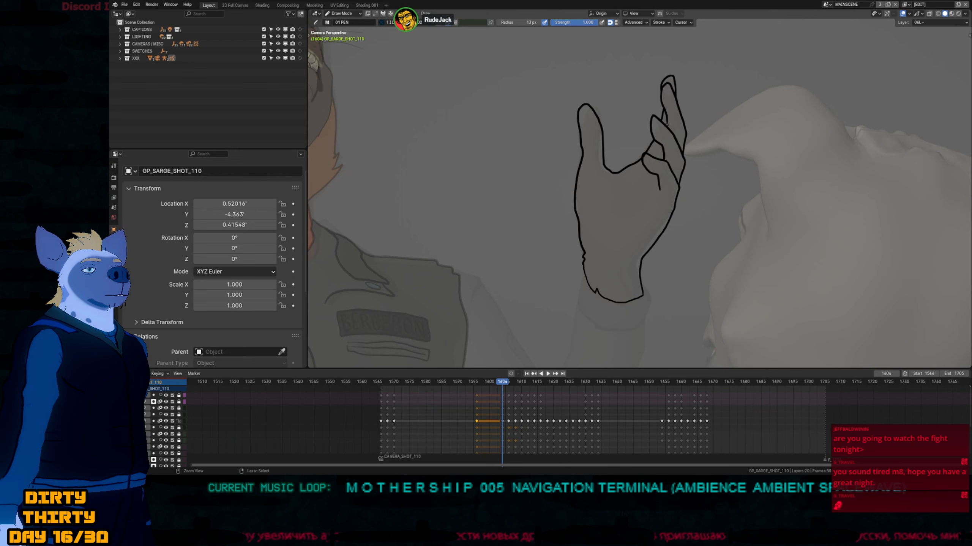
Add a crease line to the right palm and shorten the thumb's outline.
{"action": "scroll", "coordinate": [661, 132], "scroll_direction": "up", "scroll_amount": 5}
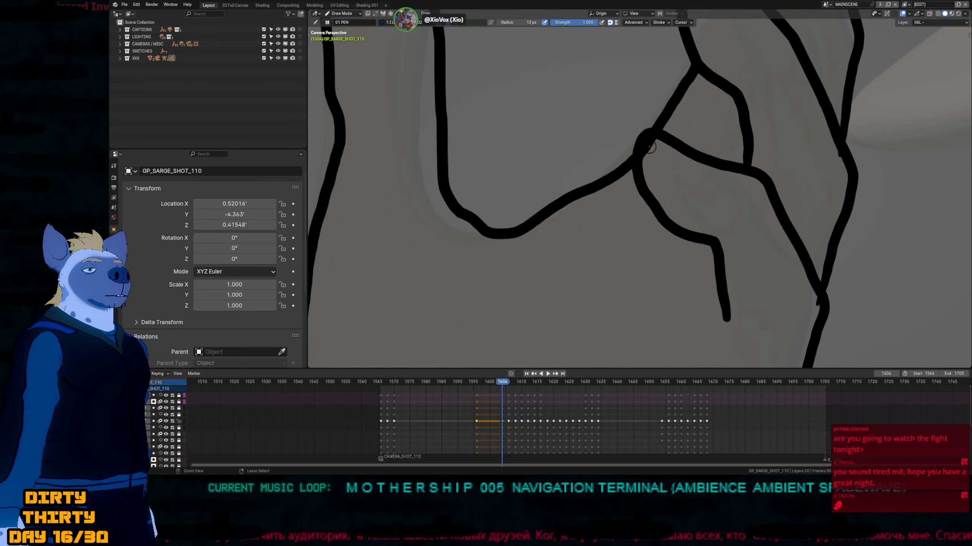
{"action": "scroll", "coordinate": [644, 163], "scroll_direction": "down", "scroll_amount": 6}
{"action": "scroll", "coordinate": [600, 278], "scroll_direction": "up", "scroll_amount": 1}
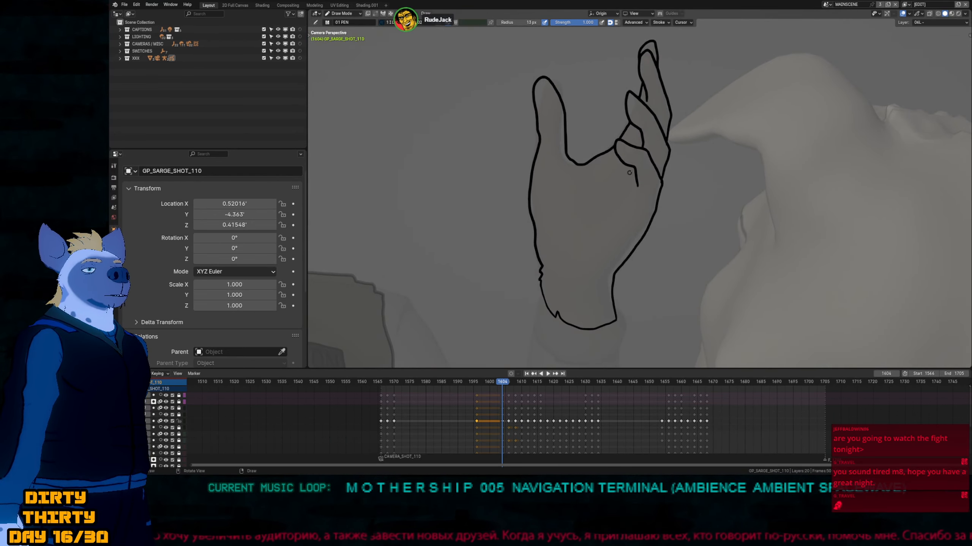
{"action": "scroll", "coordinate": [582, 222], "scroll_direction": "down", "scroll_amount": 1}
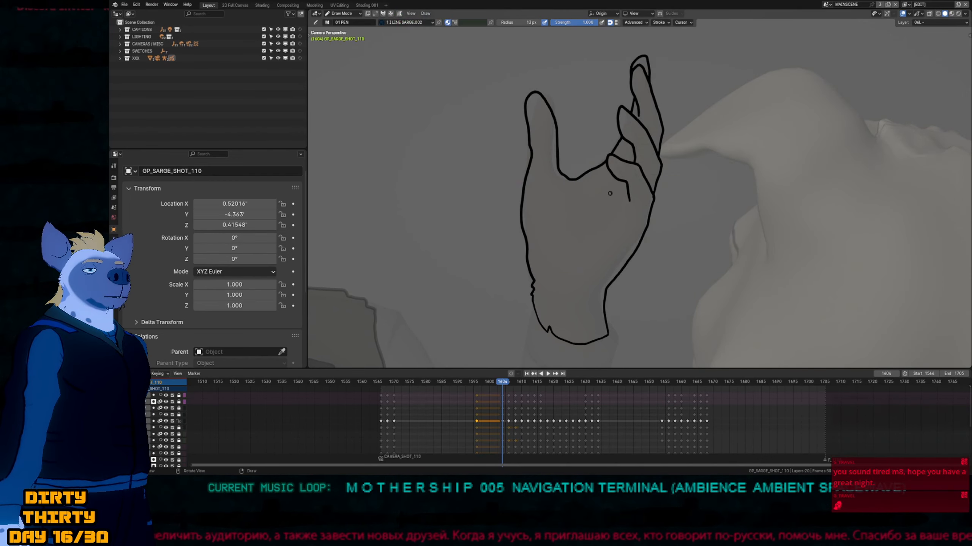
{"action": "left_click_drag", "start_coordinate": [613, 192], "coordinate": [599, 223]}
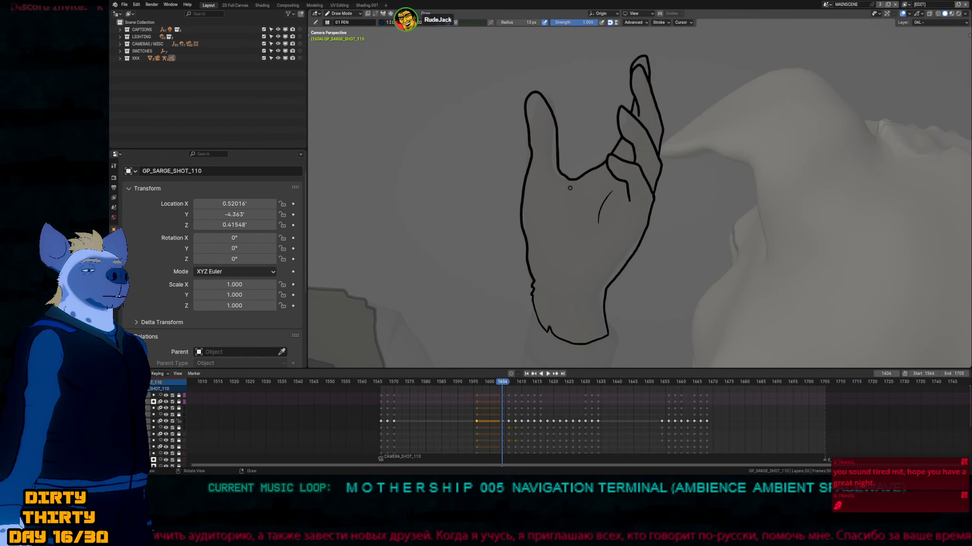
{"action": "mouse_move", "coordinate": [530, 157]}
{"action": "left_mouse_down"}
{"action": "mouse_move", "coordinate": [539, 100]}
{"action": "mouse_move", "coordinate": [556, 173]}
{"action": "left_mouse_up"}
Fill the right palm, thumb and all fingers with the BODY_2_SARGE.001 material on the FOREGROUND layer at frame 1604.
{"action": "key", "text": "f"}
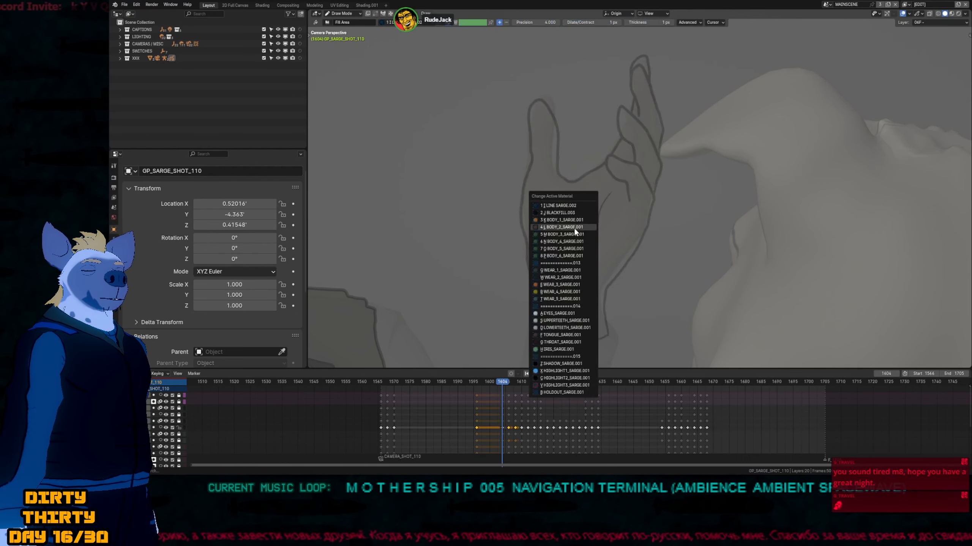
{"action": "left_click", "coordinate": [574, 228]}
{"action": "left_click", "coordinate": [629, 147]}
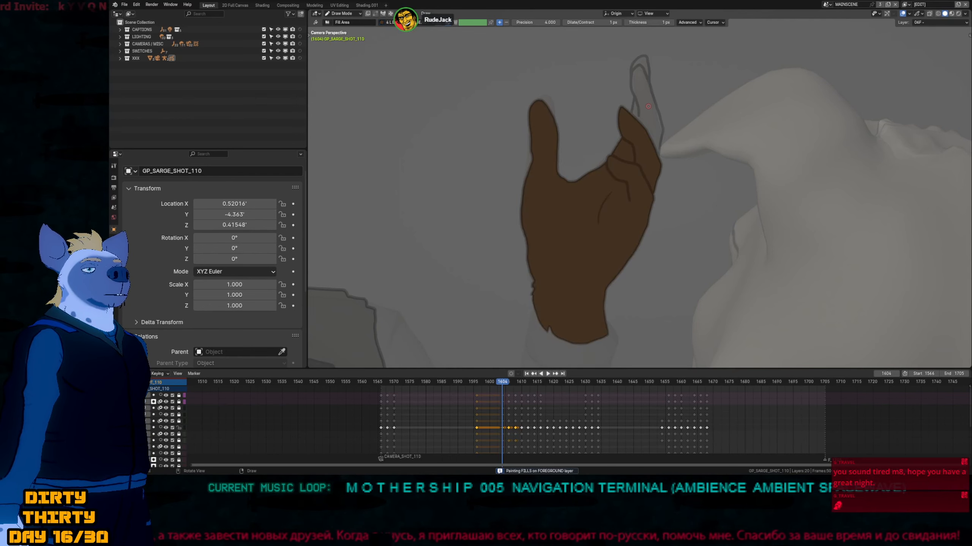
{"action": "left_click", "coordinate": [648, 106]}
{"action": "left_click", "coordinate": [641, 61]}
Draw the right sleeve's shoulder seam and upper arm line down to the inner elbow on the EXTRA layer at frame 1604.
{"action": "scroll", "coordinate": [559, 219], "scroll_direction": "down", "scroll_amount": 4}
{"action": "mouse_move", "coordinate": [548, 274]}
{"action": "middle_mouse_down", "text": "shift"}
{"action": "mouse_move", "coordinate": [639, 244]}
{"action": "mouse_move", "coordinate": [656, 151]}
{"action": "middle_mouse_up", "text": "shift"}
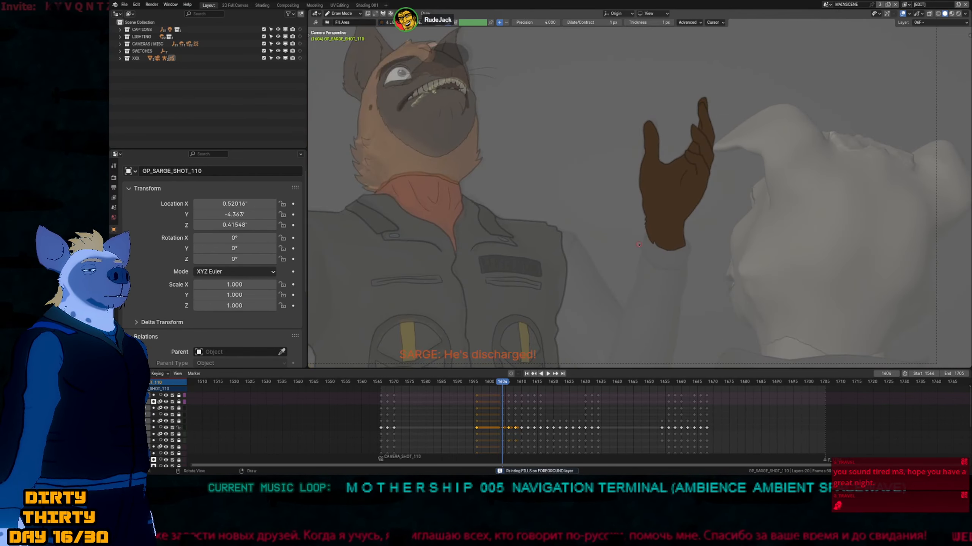
{"action": "key", "text": "5"}
{"action": "scroll", "coordinate": [644, 282], "scroll_direction": "up", "scroll_amount": 2}
{"action": "mouse_move", "coordinate": [606, 252]}
{"action": "middle_mouse_down", "text": "shift"}
{"action": "mouse_move", "coordinate": [577, 276]}
{"action": "mouse_move", "coordinate": [553, 276]}
{"action": "mouse_move", "coordinate": [545, 301]}
{"action": "middle_mouse_up", "text": "shift"}
{"action": "scroll", "coordinate": [577, 276], "scroll_direction": "down", "scroll_amount": 1}
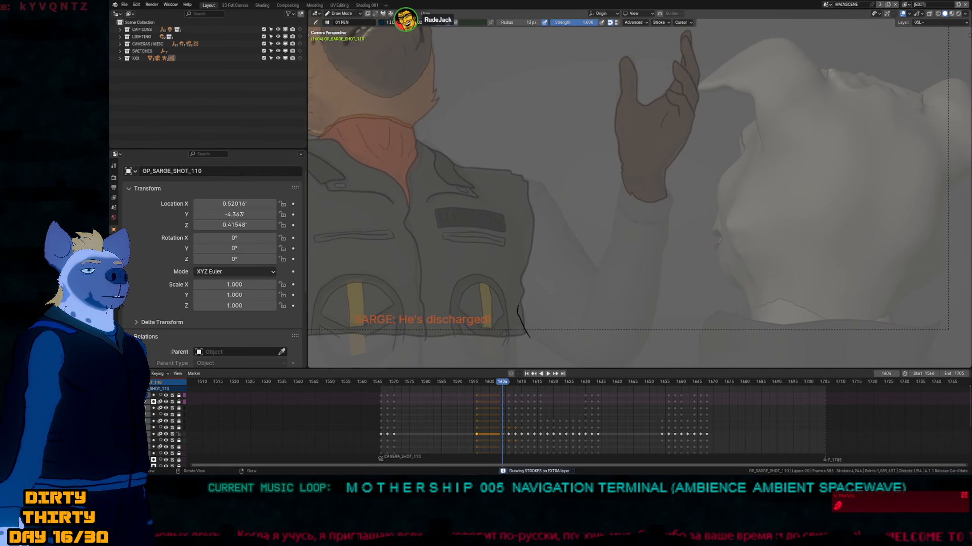
{"action": "mouse_move", "coordinate": [518, 305]}
{"action": "left_mouse_down"}
{"action": "mouse_move", "coordinate": [527, 187]}
{"action": "mouse_move", "coordinate": [611, 274]}
{"action": "left_mouse_up"}
{"action": "key", "text": "f"}
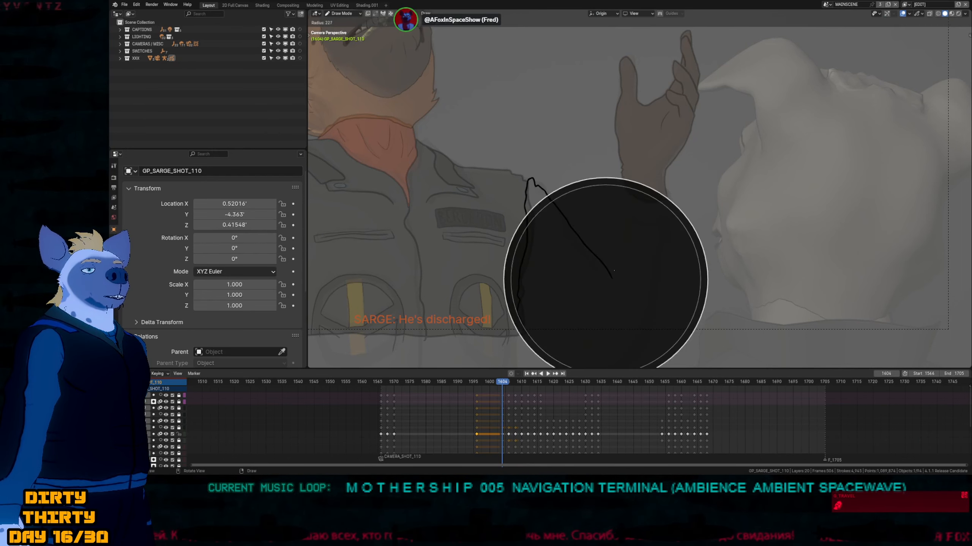
{"action": "key", "text": "Escape"}
{"action": "left_click_drag", "start_coordinate": [562, 216], "coordinate": [614, 277]}
Draw the right sleeve's underside around the bent elbow, the forearm up to the wrist, and the cuff.
{"action": "middle_click_drag", "start_coordinate": [530, 339], "coordinate": [514, 312], "text": "shift"}
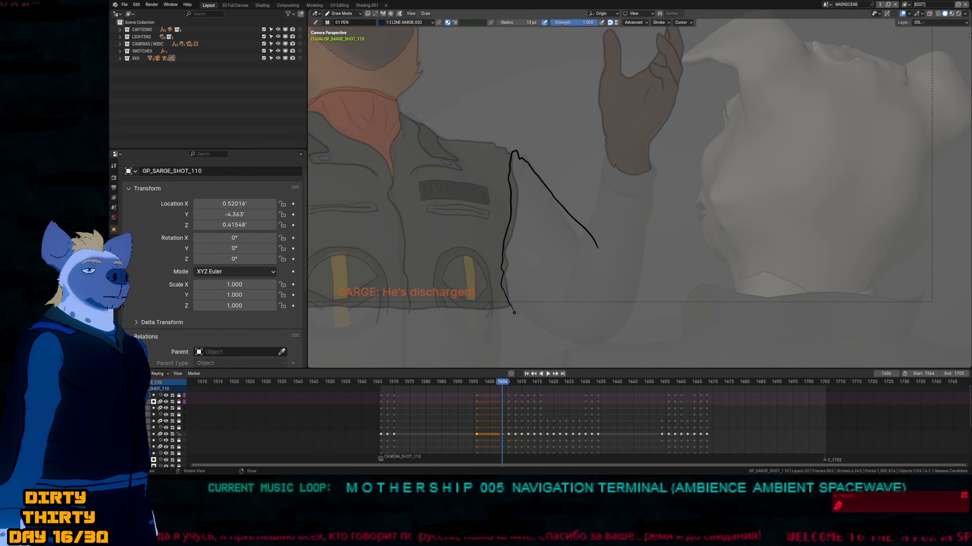
{"action": "mouse_move", "coordinate": [515, 312]}
{"action": "left_mouse_down"}
{"action": "mouse_move", "coordinate": [551, 323]}
{"action": "mouse_move", "coordinate": [630, 322]}
{"action": "mouse_move", "coordinate": [654, 200]}
{"action": "left_mouse_up"}
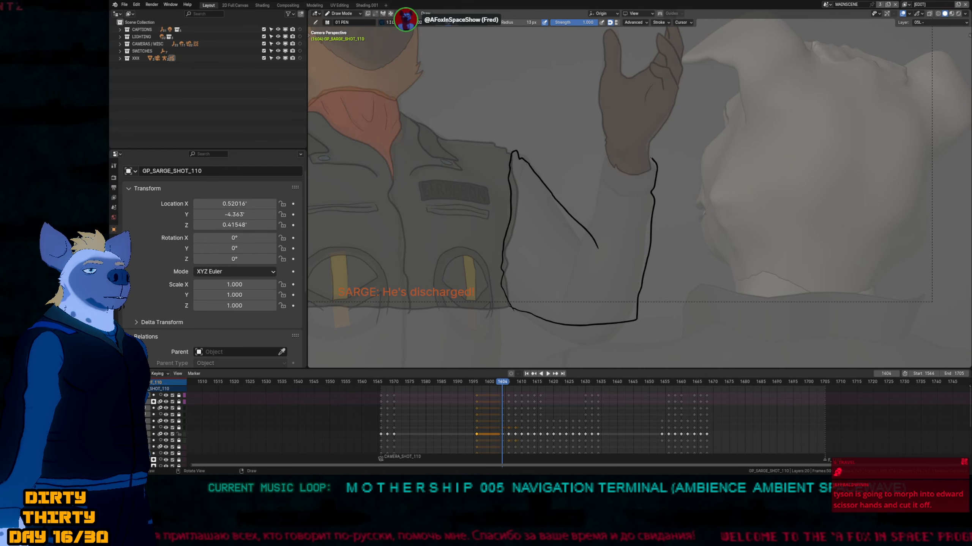
{"action": "mouse_move", "coordinate": [651, 157]}
{"action": "left_mouse_down"}
{"action": "mouse_move", "coordinate": [605, 152]}
{"action": "mouse_move", "coordinate": [565, 317]}
{"action": "left_mouse_up"}
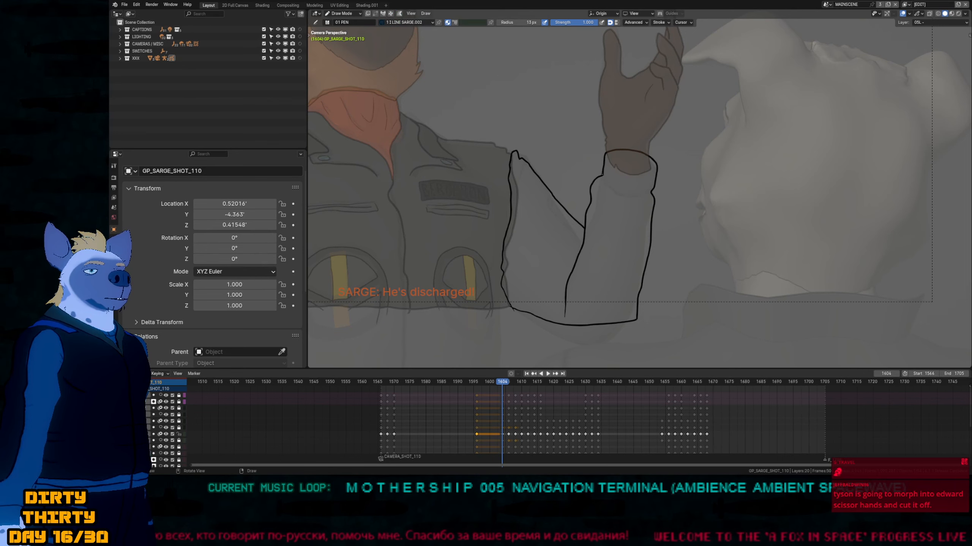
{"action": "left_click_drag", "start_coordinate": [628, 193], "coordinate": [654, 192]}
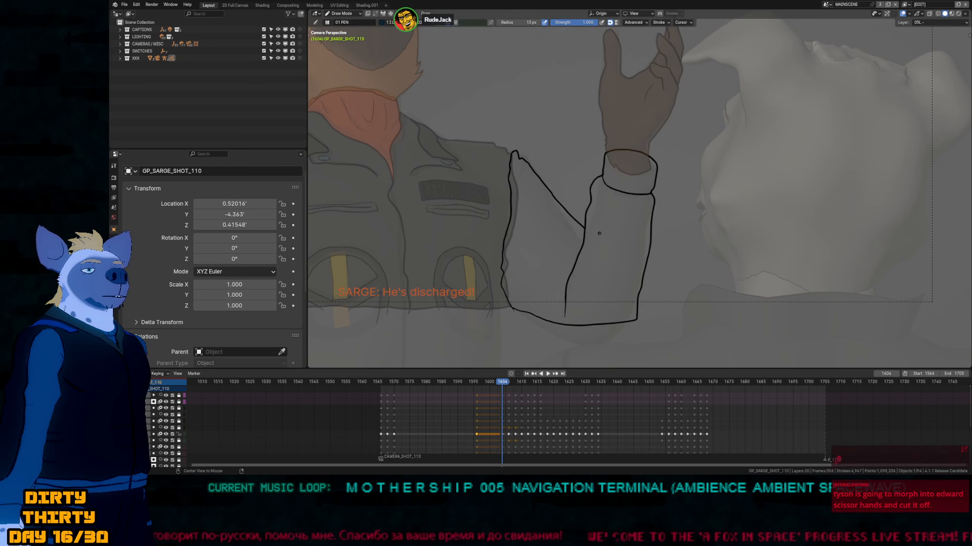
Draw the shoulder patch's curved edge on the right upper sleeve and duplicate it with a slight offset as an inner rim.
{"action": "scroll", "coordinate": [568, 202], "scroll_direction": "up", "scroll_amount": 6}
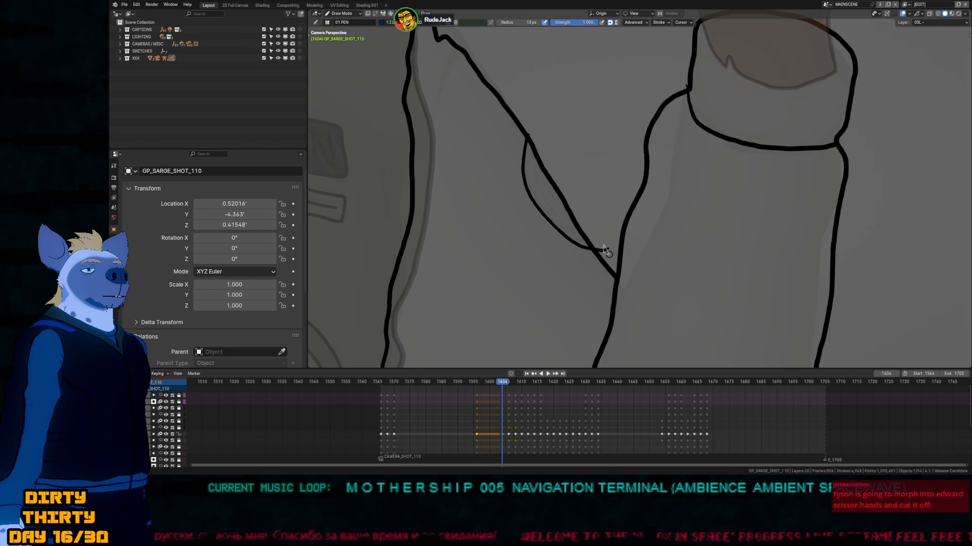
{"action": "key", "text": "Tab"}
{"action": "key", "text": "g"}
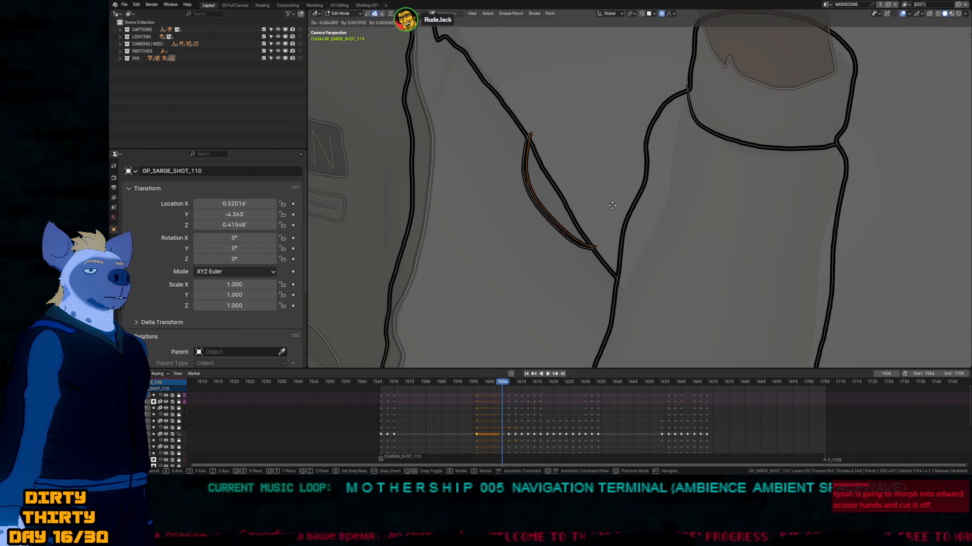
{"action": "left_click", "coordinate": [662, 185]}
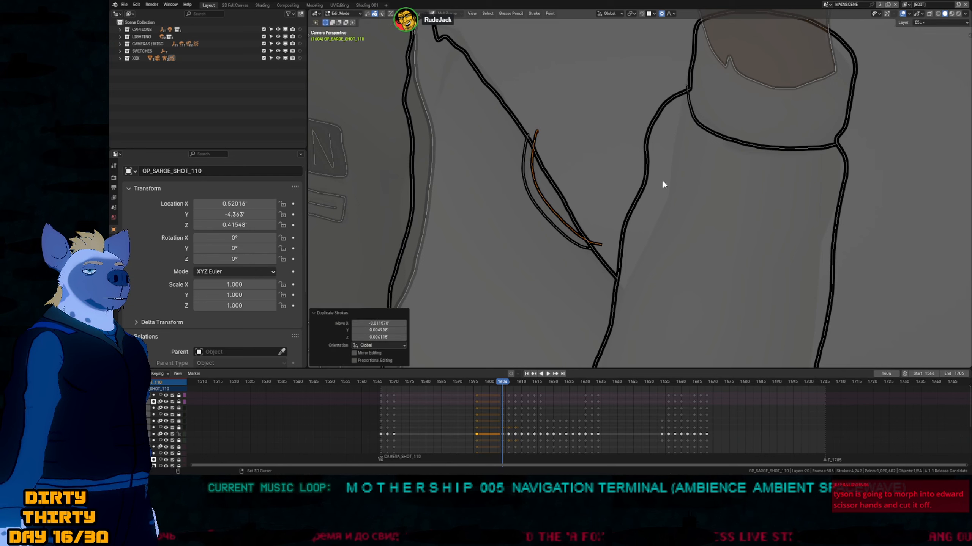
{"action": "key", "text": "Tab"}
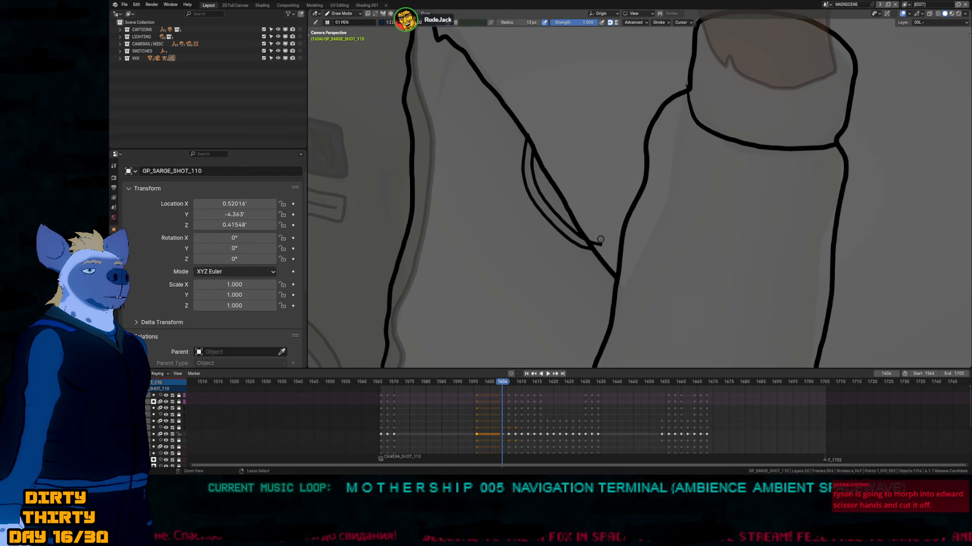
{"action": "mouse_move", "coordinate": [614, 209]}
{"action": "middle_mouse_down", "text": "shift"}
{"action": "mouse_move", "coordinate": [597, 231]}
{"action": "mouse_move", "coordinate": [606, 206]}
{"action": "middle_mouse_up", "text": "shift"}
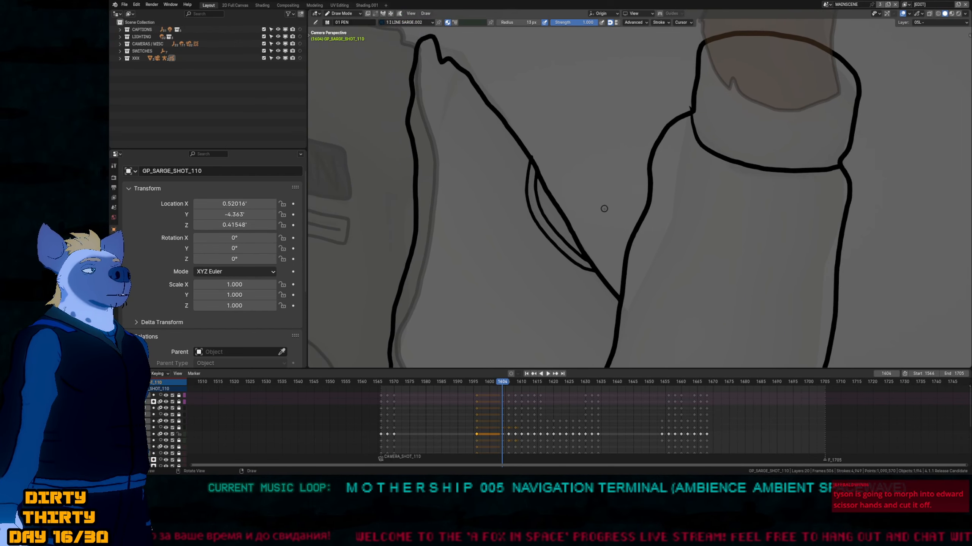
{"action": "scroll", "coordinate": [597, 209], "scroll_direction": "down", "scroll_amount": 3}
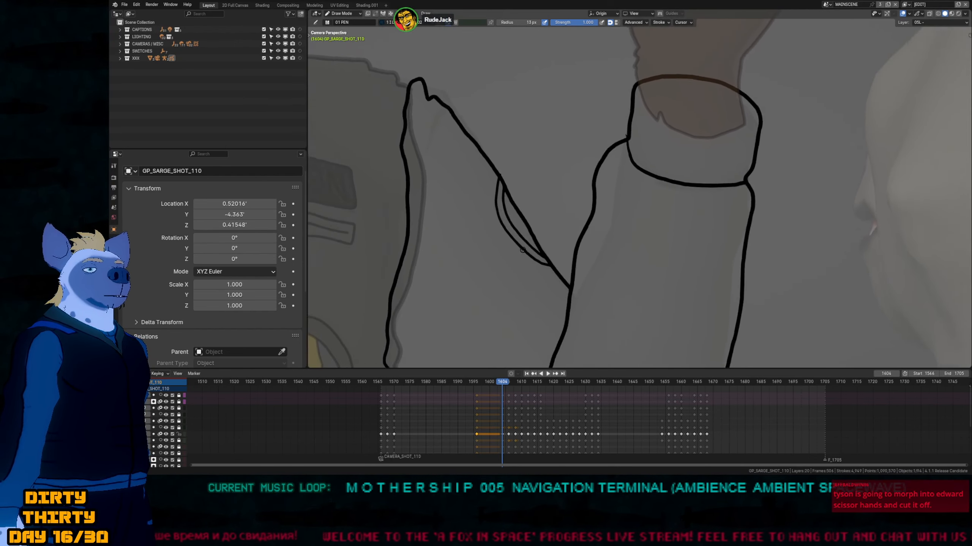
{"action": "scroll", "coordinate": [521, 184], "scroll_direction": "up", "scroll_amount": 4}
{"action": "scroll", "coordinate": [533, 267], "scroll_direction": "down", "scroll_amount": 6}
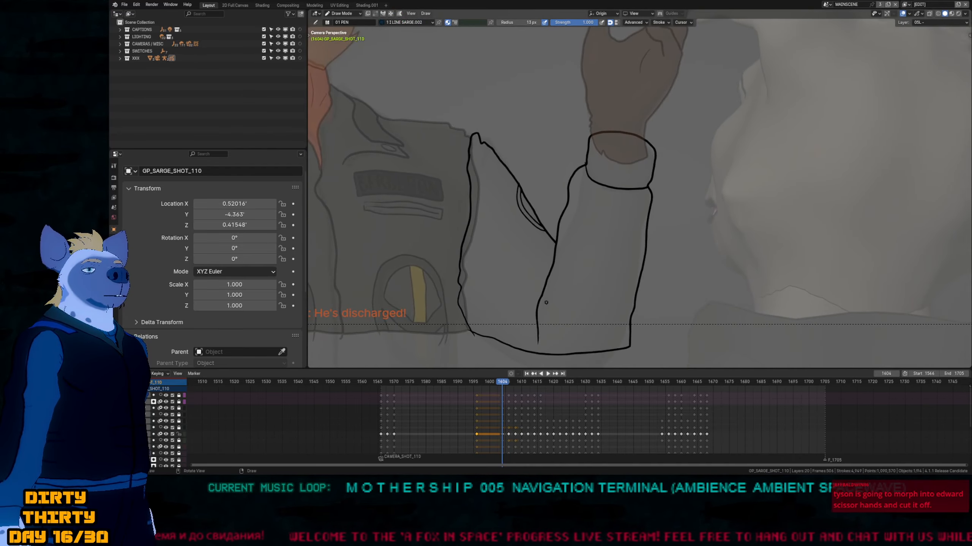
Fill the right sleeve with WEAR_1_SARGE.001, its shoulder patch with white and its cuff with WEAR_2_SARGE.001 on the EXTRA layer.
{"action": "middle_click_drag", "start_coordinate": [546, 303], "coordinate": [595, 259], "text": "shift"}
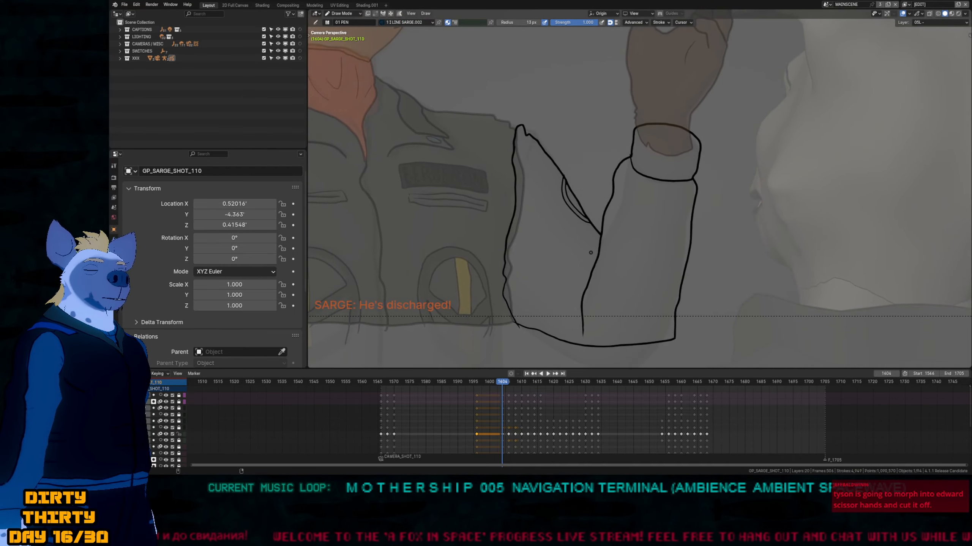
{"action": "key", "text": "f"}
{"action": "left_click", "coordinate": [583, 246]}
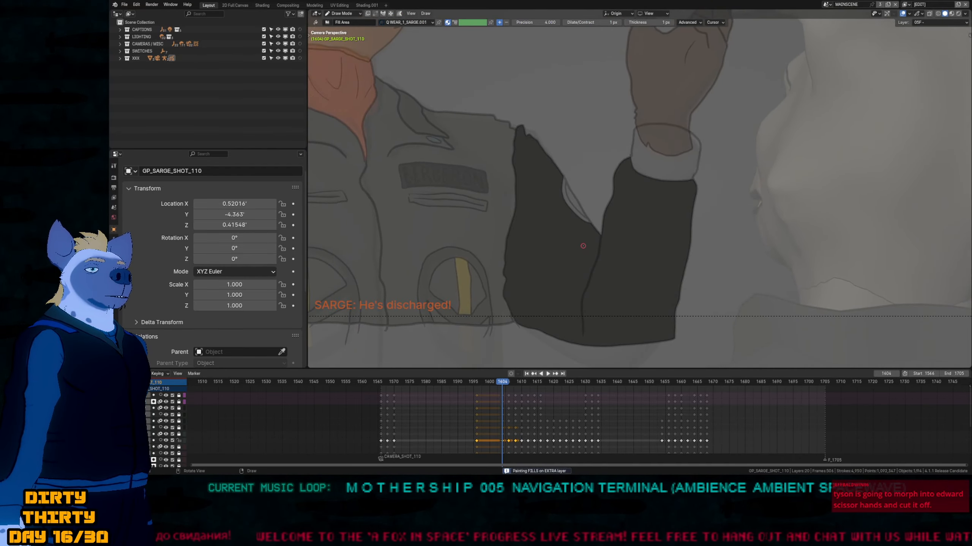
{"action": "left_click", "coordinate": [572, 202]}
{"action": "key", "text": "u"}
{"action": "key", "text": "w"}
{"action": "left_click", "coordinate": [670, 173]}
{"action": "scroll", "coordinate": [613, 191], "scroll_direction": "down", "scroll_amount": 5}
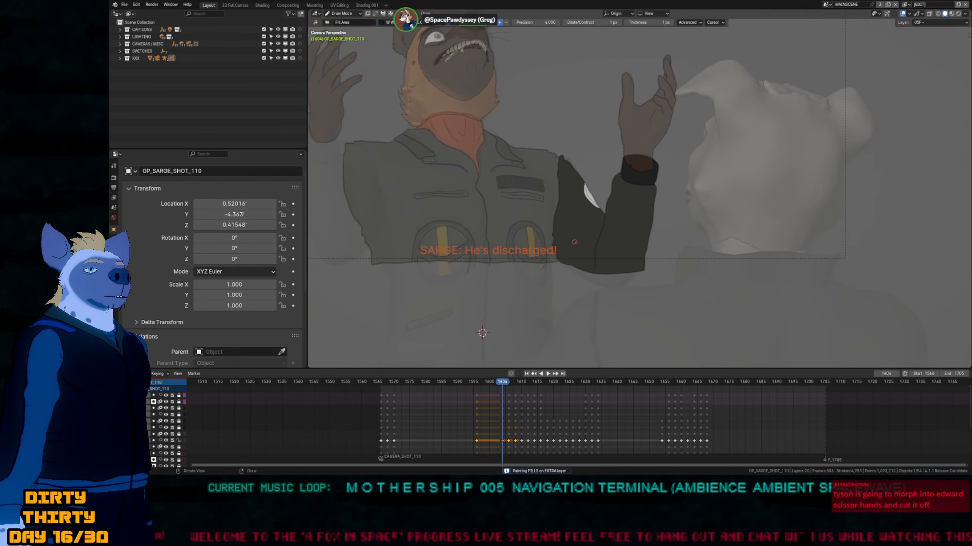
Draw the left sleeve's shoulder curve, rounded elbow, outer forearm and cuff on the EXTRA layer at frame 1604.
{"action": "middle_click_drag", "start_coordinate": [539, 235], "coordinate": [714, 267], "text": "shift"}
{"action": "key", "text": "d"}
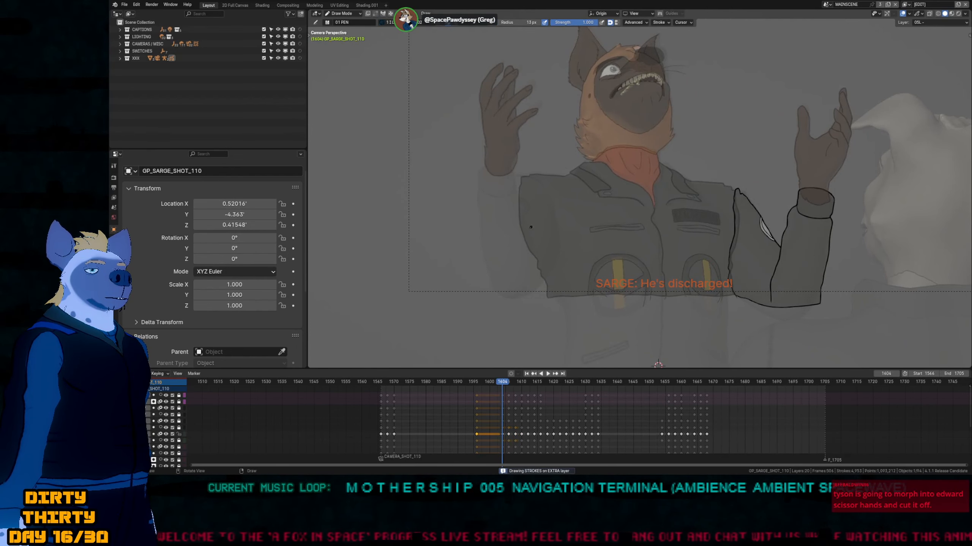
{"action": "mouse_move", "coordinate": [625, 232]}
{"action": "middle_mouse_down", "text": "shift"}
{"action": "mouse_move", "coordinate": [685, 242]}
{"action": "mouse_move", "coordinate": [633, 249]}
{"action": "middle_mouse_up", "text": "shift"}
{"action": "scroll", "coordinate": [593, 191], "scroll_direction": "up", "scroll_amount": 5}
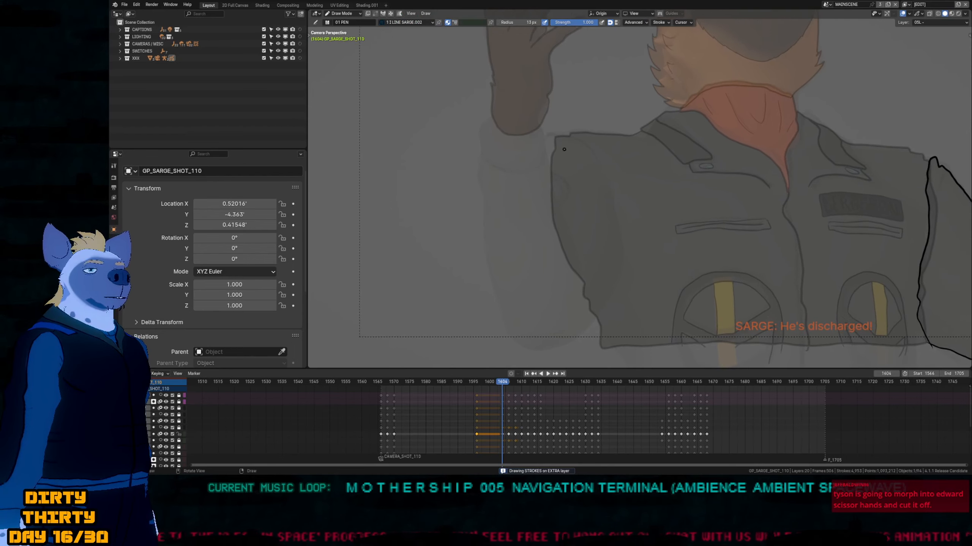
{"action": "middle_click_drag", "start_coordinate": [564, 149], "coordinate": [554, 118], "text": "shift"}
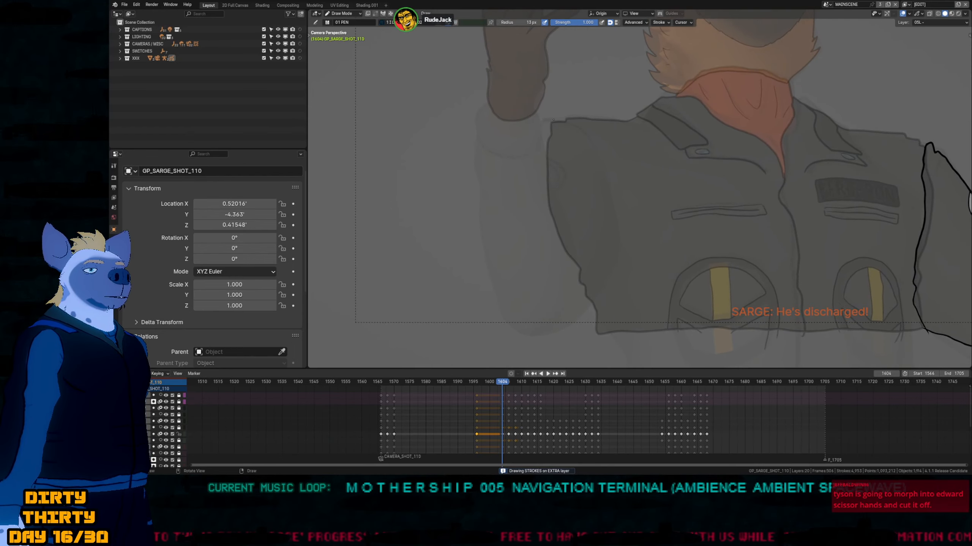
{"action": "mouse_move", "coordinate": [553, 120]}
{"action": "left_mouse_down"}
{"action": "mouse_move", "coordinate": [575, 122]}
{"action": "mouse_move", "coordinate": [616, 207]}
{"action": "mouse_move", "coordinate": [604, 282]}
{"action": "left_mouse_up"}
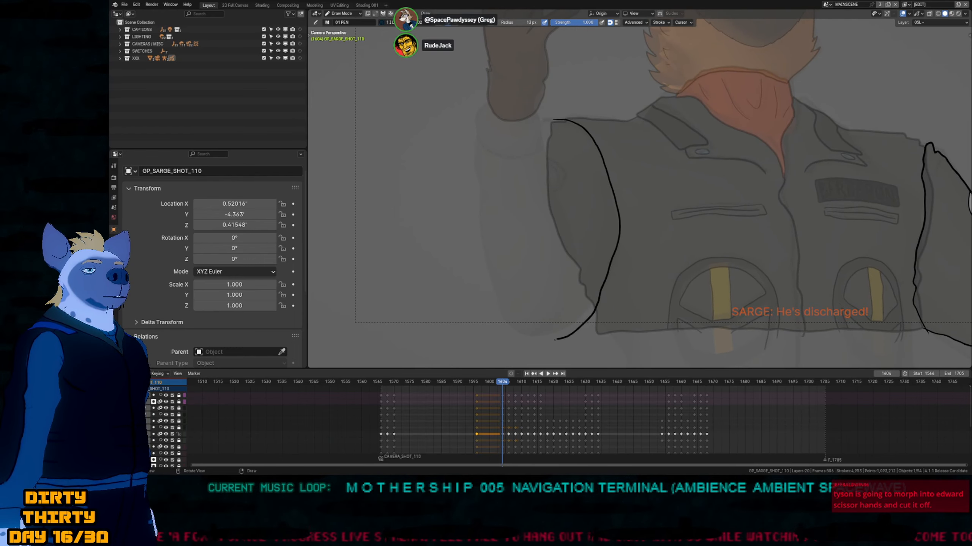
{"action": "left_click_drag", "start_coordinate": [554, 339], "coordinate": [497, 311]}
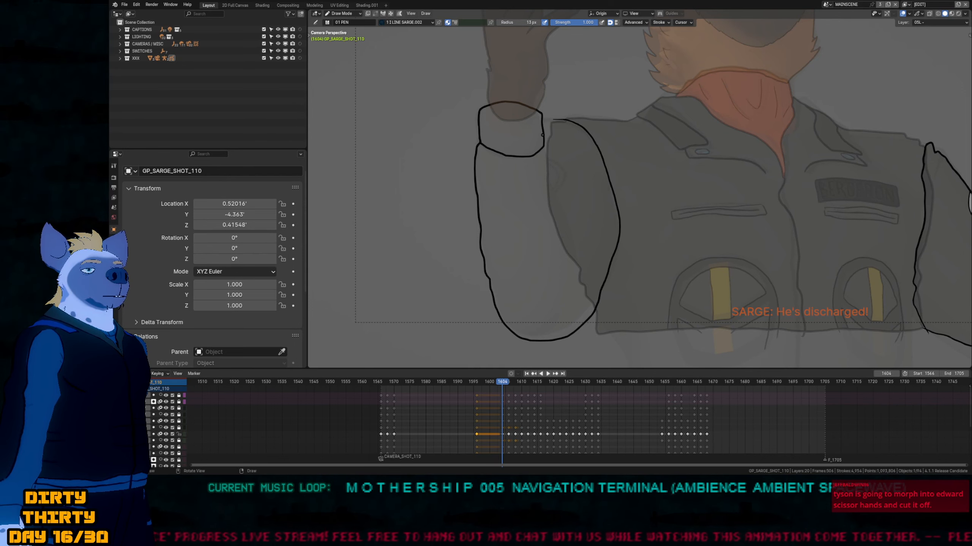
Adjust the left sleeve's inner forearm line with a proportional move so it runs from the cuff down towards the elbow.
{"action": "key", "text": "Tab"}
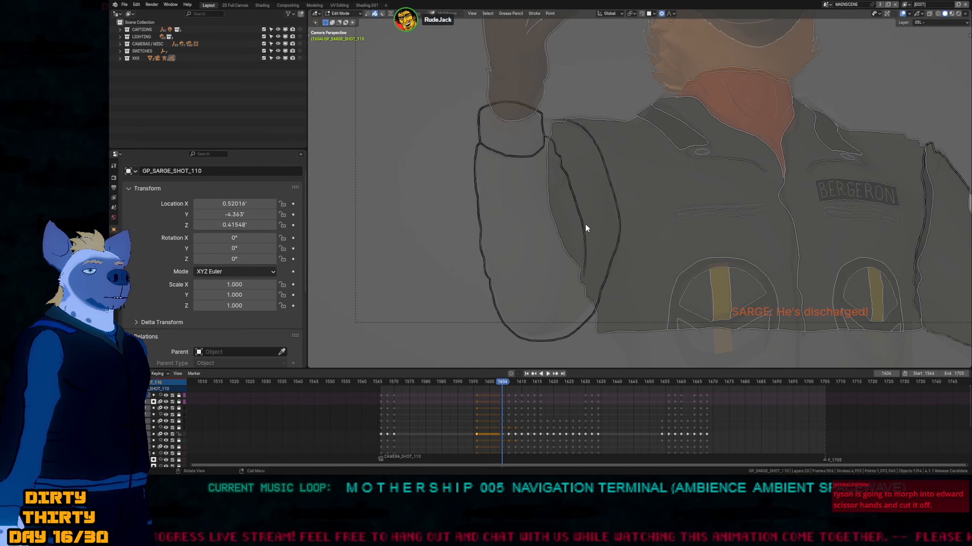
{"action": "key", "text": "g"}
{"action": "left_click", "coordinate": [594, 270]}
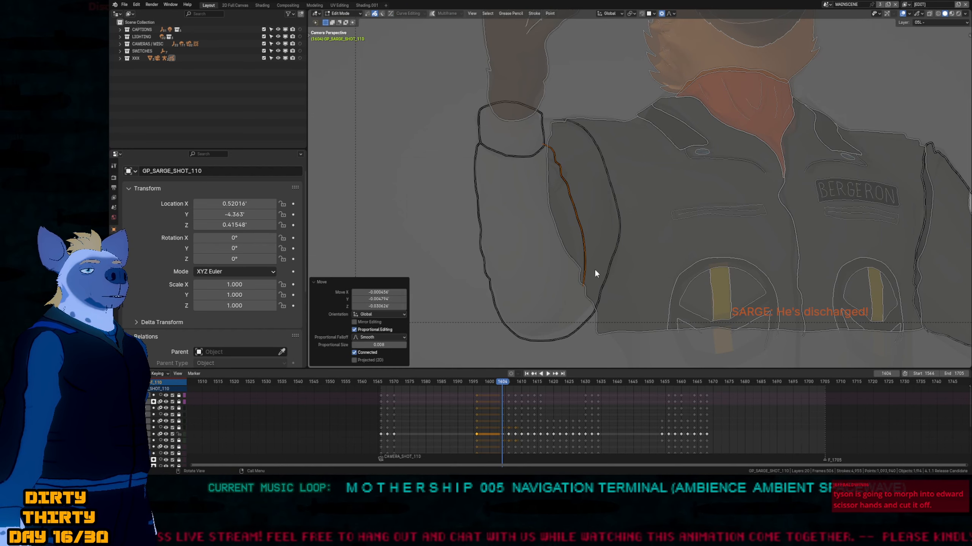
{"action": "key", "text": "Tab"}
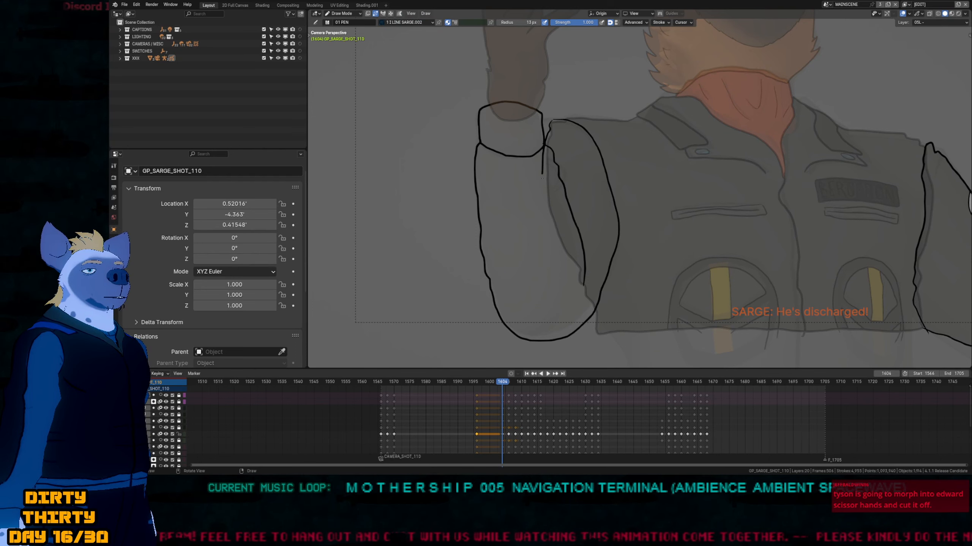
{"action": "left_click_drag", "start_coordinate": [542, 171], "coordinate": [534, 237]}
Fill the left sleeve with WEAR_1_SARGE.001 and its cuff with WEAR_2_SARGE.001 on the EXTRA layer at frame 1604.
{"action": "middle_click_drag", "start_coordinate": [574, 234], "coordinate": [494, 223], "text": "shift"}
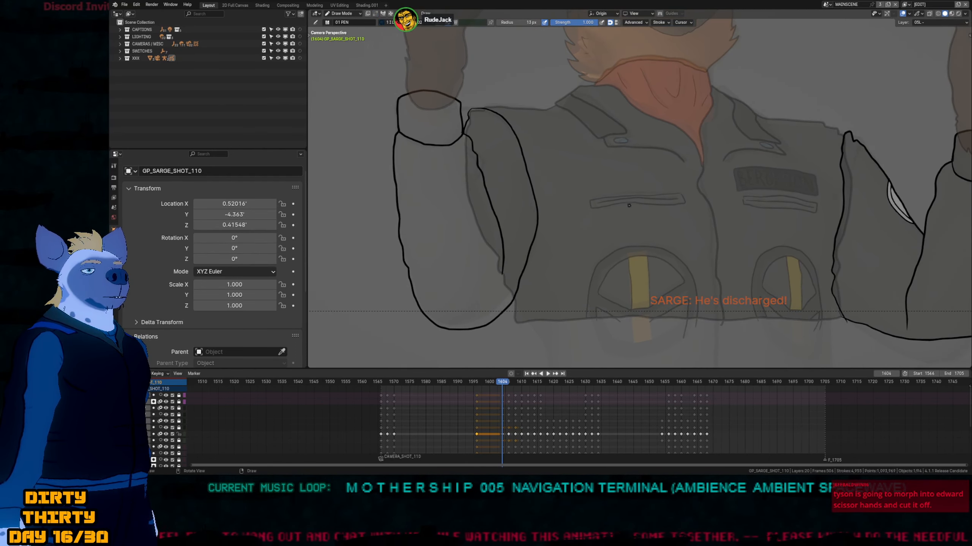
{"action": "mouse_move", "coordinate": [629, 205]}
{"action": "middle_mouse_down", "text": "shift"}
{"action": "mouse_move", "coordinate": [623, 225]}
{"action": "mouse_move", "coordinate": [670, 228]}
{"action": "mouse_move", "coordinate": [702, 215]}
{"action": "middle_mouse_up", "text": "shift"}
{"action": "scroll", "coordinate": [524, 221], "scroll_direction": "down", "scroll_amount": 1}
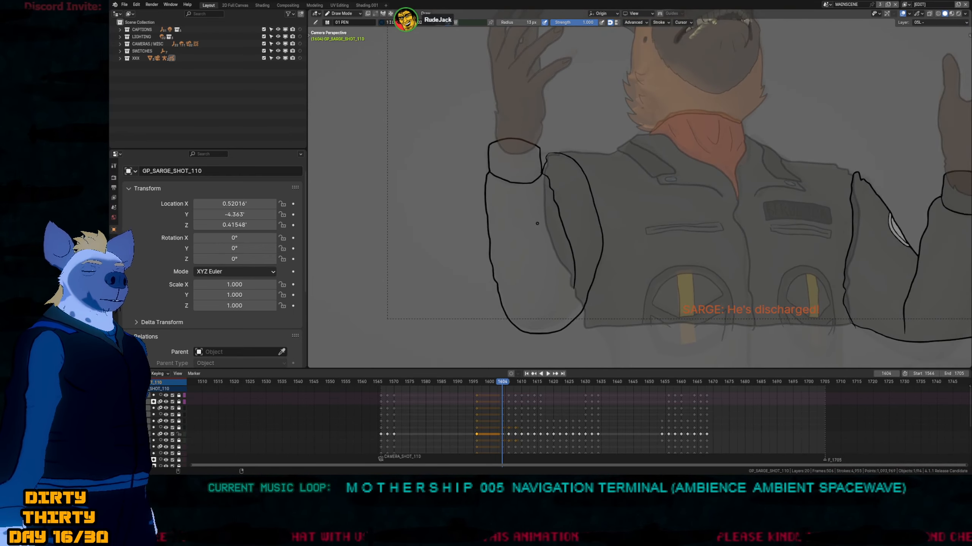
{"action": "key", "text": "q"}
{"action": "left_click", "coordinate": [535, 226]}
{"action": "mouse_move", "coordinate": [808, 198]}
{"action": "middle_mouse_down", "text": "shift"}
{"action": "mouse_move", "coordinate": [755, 198]}
{"action": "mouse_move", "coordinate": [586, 233]}
{"action": "mouse_move", "coordinate": [694, 230]}
{"action": "mouse_move", "coordinate": [685, 290]}
{"action": "middle_mouse_up", "text": "shift"}
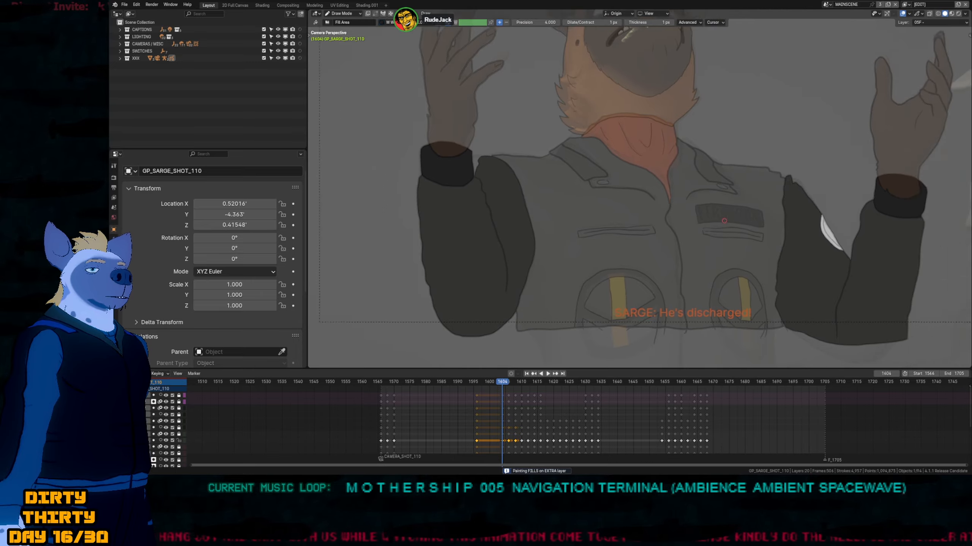
Go back and forth through the keyed poses between frames 1568 and 1626 to check the arms, hands and cuffs.
{"action": "key", "text": "q"}
{"action": "key", "text": "Down"}
{"action": "key", "text": "Down"}
{"action": "key", "text": "Down"}
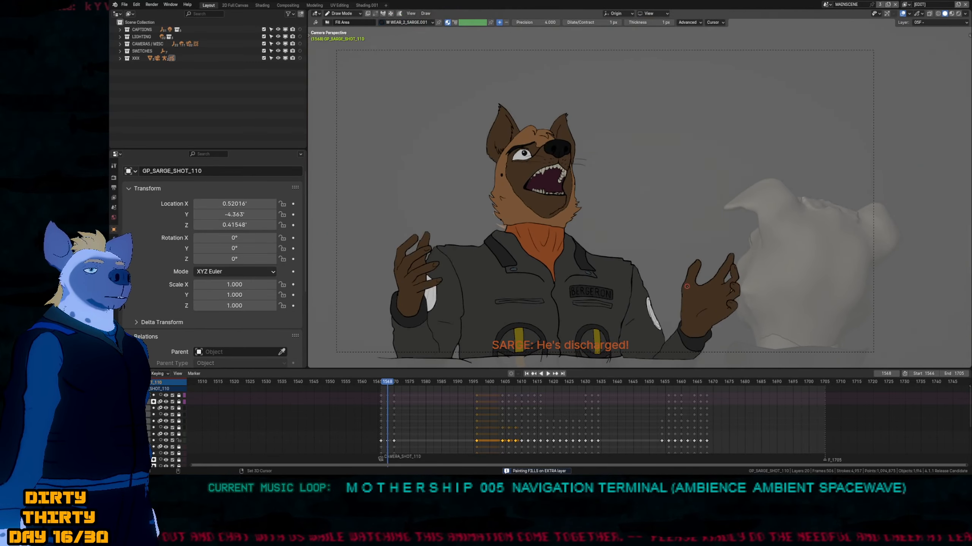
{"action": "key", "text": "Up"}
{"action": "key", "text": "Up"}
{"action": "key", "text": "Up"}
{"action": "key", "text": "space"}
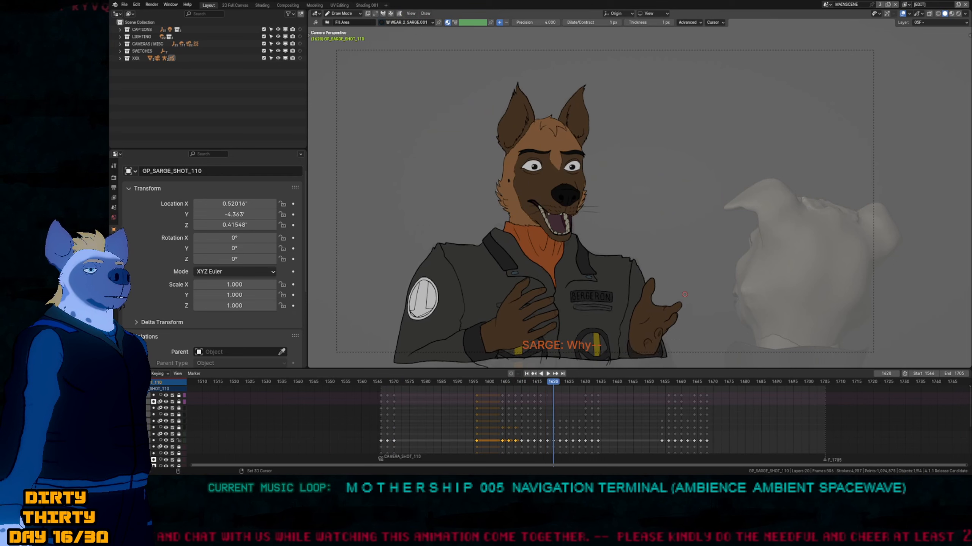
{"action": "key", "text": "Down"}
{"action": "key", "text": "Down"}
{"action": "key", "text": "Down"}
{"action": "key", "text": "Up"}
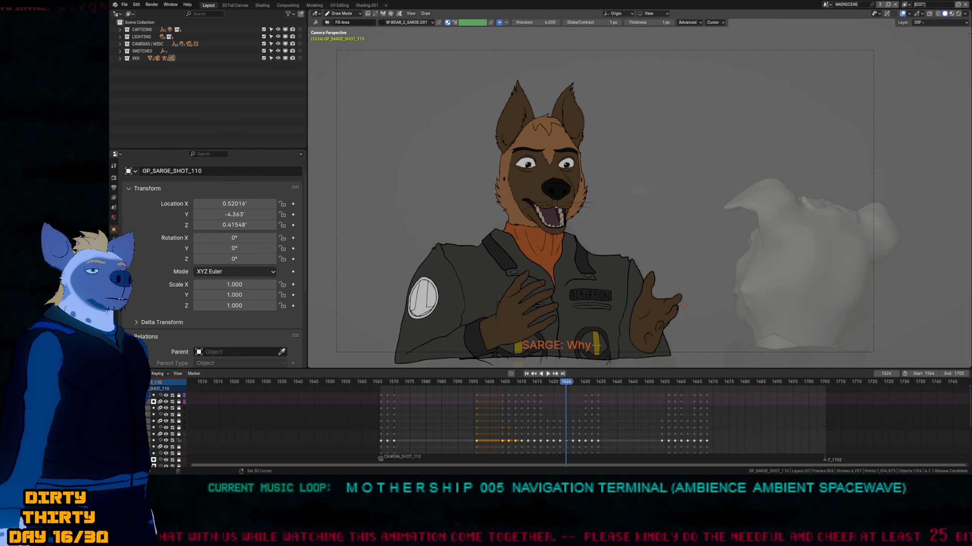
{"action": "key", "text": "Up"}
{"action": "key", "text": "Down"}
{"action": "key", "text": "Down"}
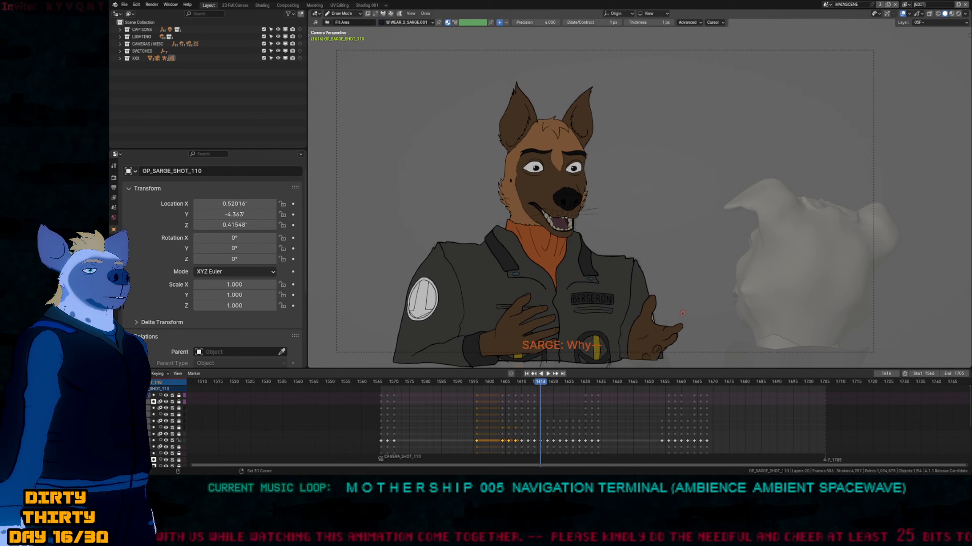
{"action": "key", "text": "Up"}
{"action": "key", "text": "Up"}
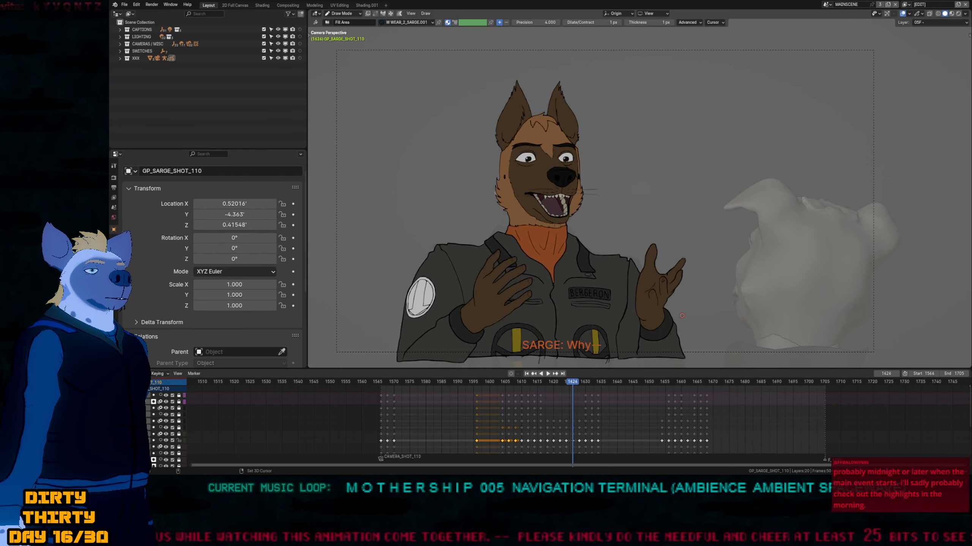
{"action": "key", "text": "Down"}
{"action": "key", "text": "Down"}
{"action": "key", "text": "Down"}
{"action": "key", "text": "Up"}
{"action": "key", "text": "Up"}
{"action": "key", "text": "Up"}
{"action": "key", "text": "Up"}
{"action": "key", "text": "Down"}
{"action": "key", "text": "Down"}
{"action": "key", "text": "Down"}
{"action": "key", "text": "Down"}
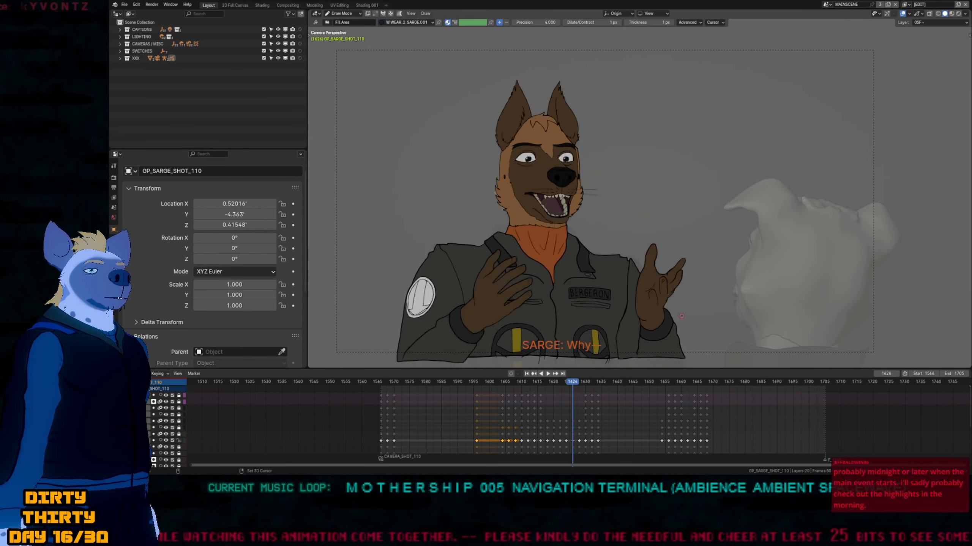
{"action": "key", "text": "Up"}
{"action": "key", "text": "Up"}
{"action": "key", "text": "Up"}
{"action": "key", "text": "Down"}
{"action": "key", "text": "Down"}
{"action": "key", "text": "Down"}
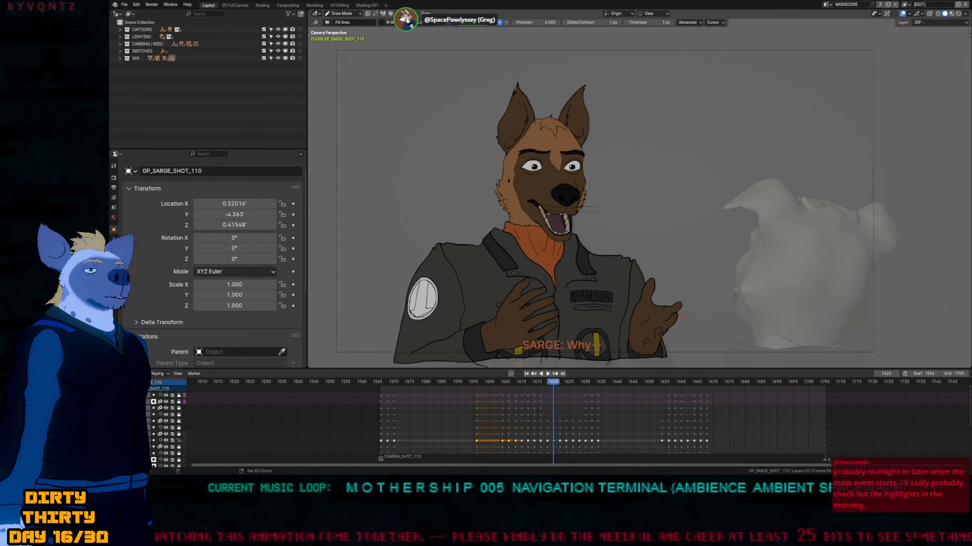
{"action": "key", "text": "Up"}
{"action": "key", "text": "Up"}
{"action": "key", "text": "Up"}
{"action": "key", "text": "Down"}
Draw the right cuff's curve around the wrist at frame 1624, adjust its end points and fill the cuff dark on the EXTRA layer.
{"action": "scroll", "coordinate": [615, 242], "scroll_direction": "up", "scroll_amount": 5}
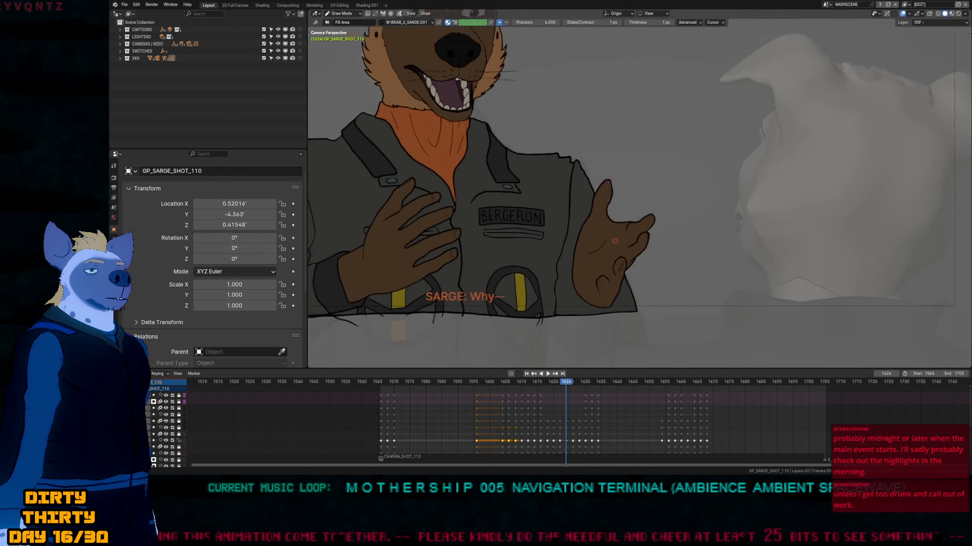
{"action": "key", "text": "d"}
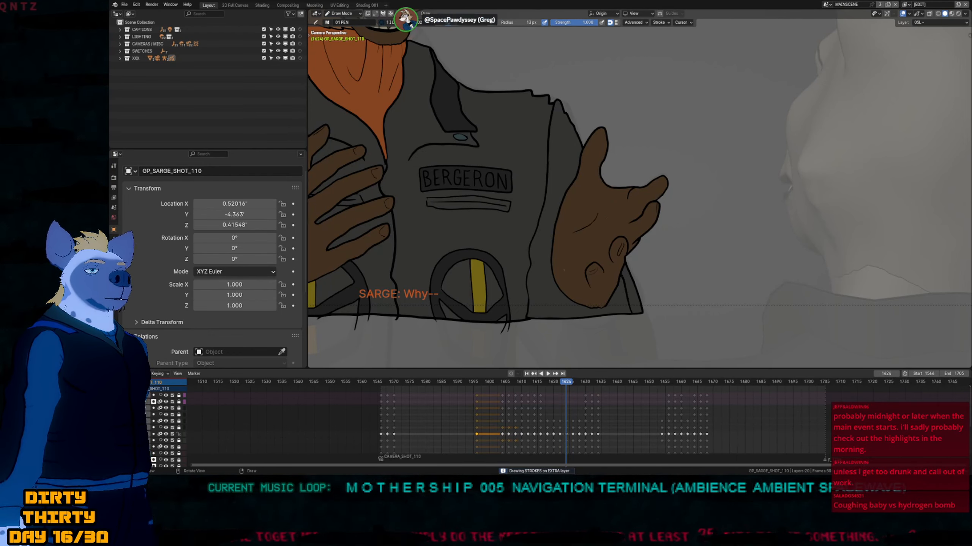
{"action": "key", "text": "Tab"}
{"action": "key", "text": "g"}
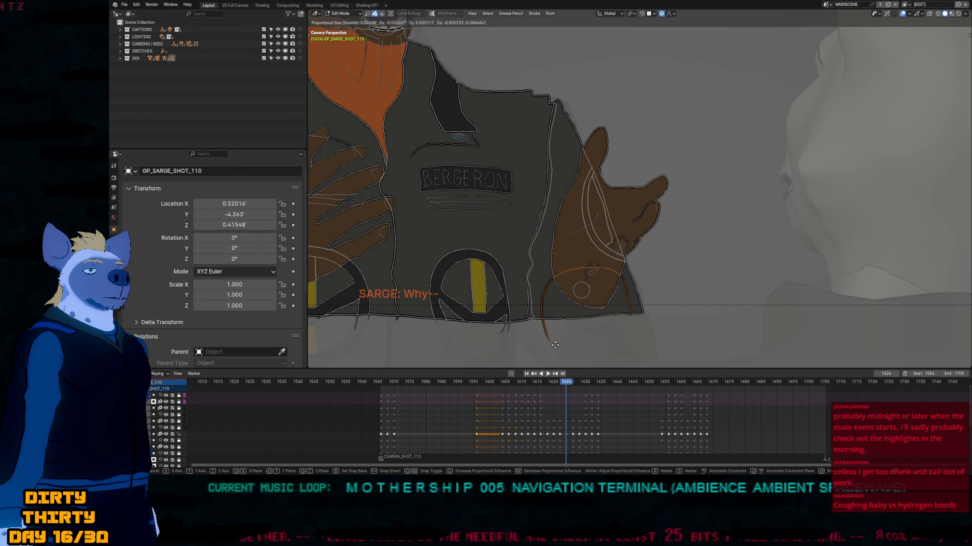
{"action": "left_click", "coordinate": [604, 322]}
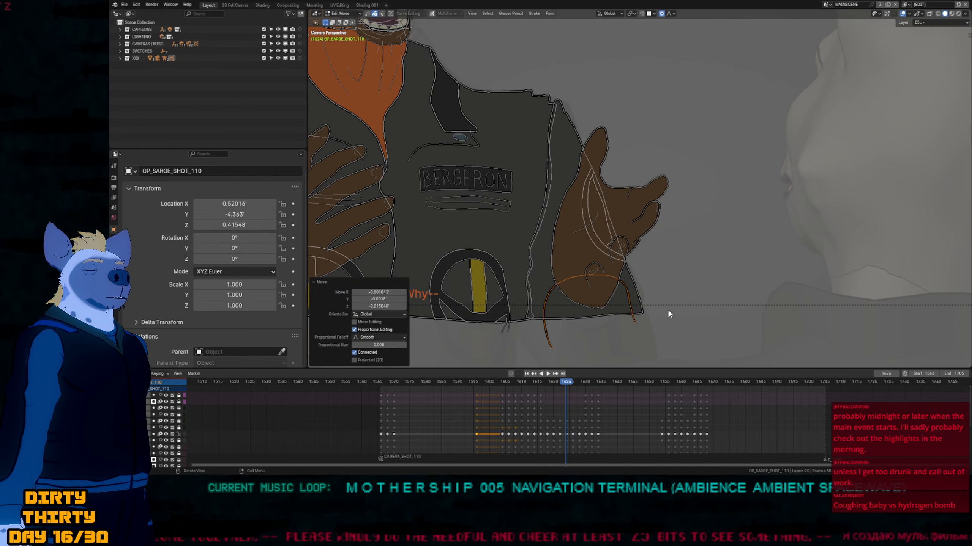
{"action": "key", "text": "Tab"}
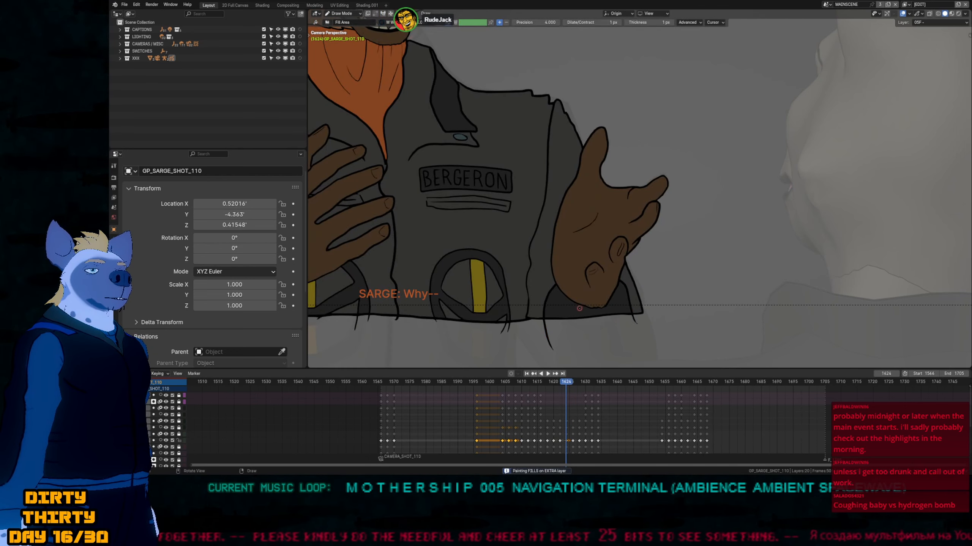
Copy the right cuff's strokes from frame 1624 to frame 1622 and fill the cuff with WEAR_2_SARGE.001 on the EXTRA layer.
{"action": "key", "text": "Tab"}
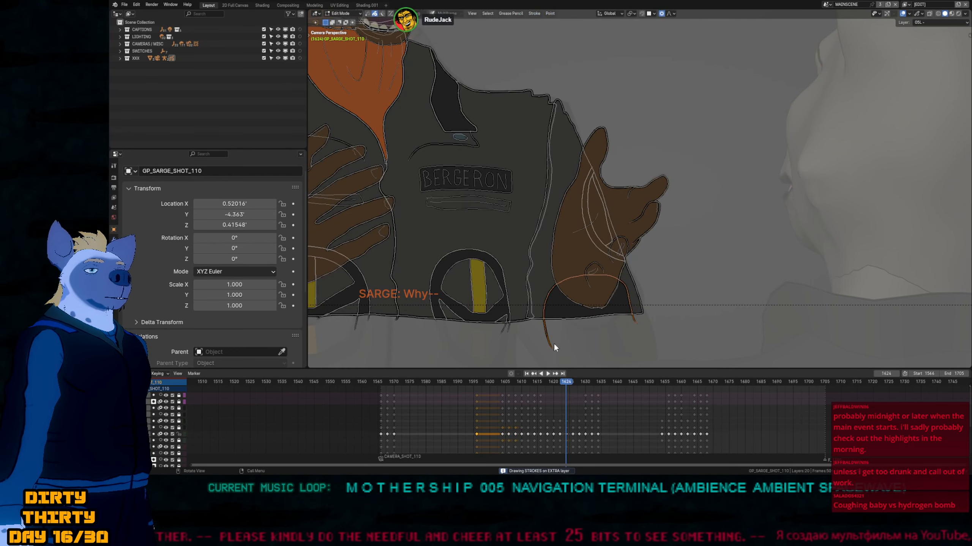
{"action": "key", "text": "Left"}
{"action": "key", "text": "Left"}
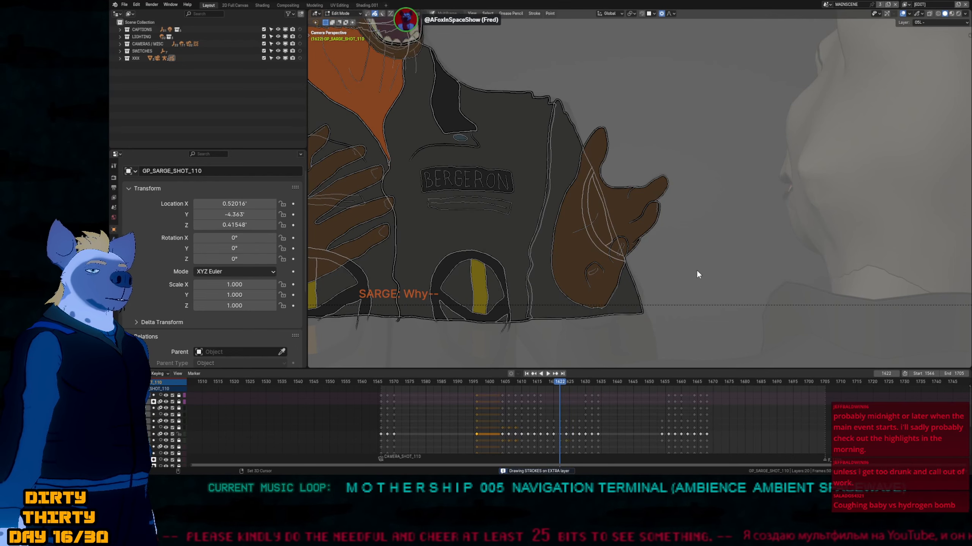
{"action": "key", "text": "ctrl+v"}
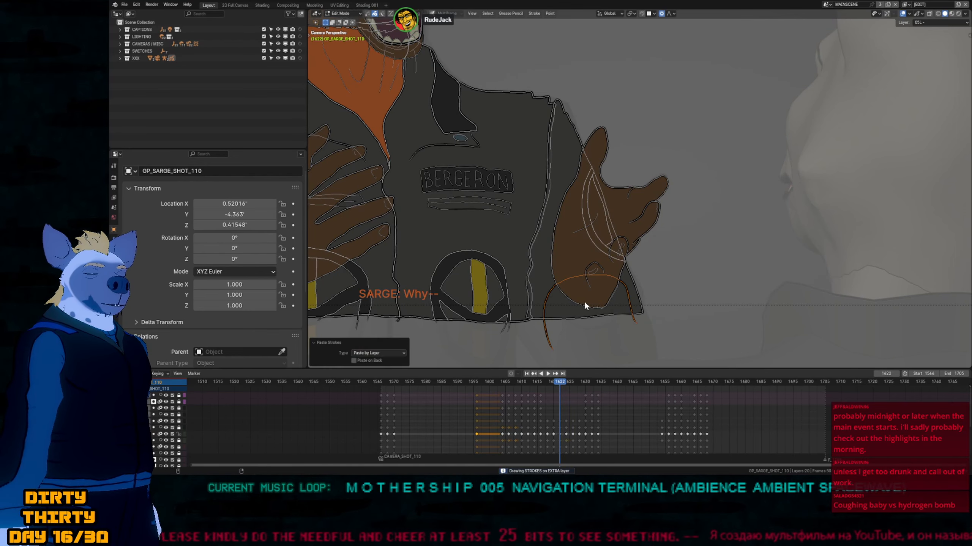
{"action": "key", "text": "m"}
{"action": "left_click", "coordinate": [577, 292]}
{"action": "key", "text": "Tab"}
{"action": "scroll", "coordinate": [577, 293], "scroll_direction": "down", "scroll_amount": 5}
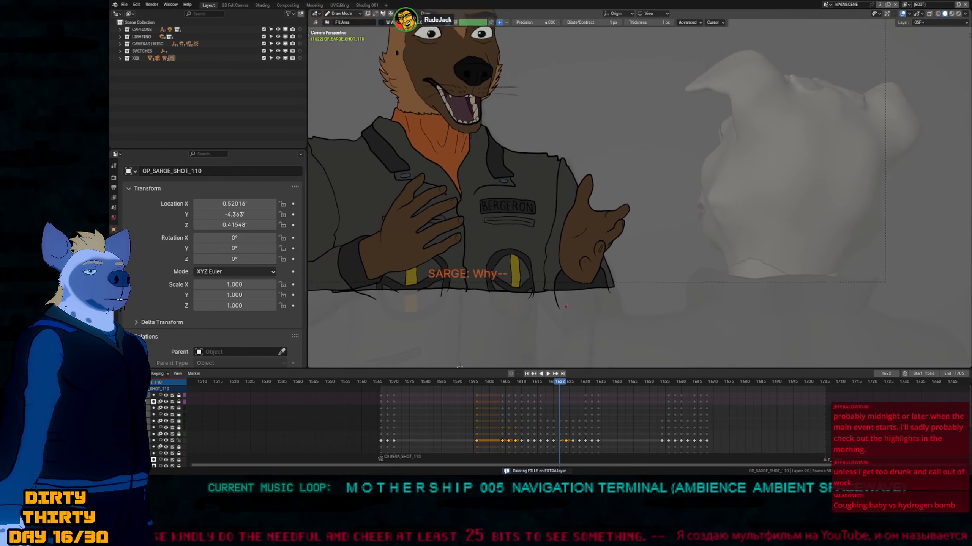
Go back and forth through the poses between frames 1614 and 1626 to check how the right cuff follows the hand.
{"action": "key", "text": "Left"}
{"action": "key", "text": "Left"}
{"action": "key", "text": "Right"}
{"action": "key", "text": "Right"}
{"action": "key", "text": "Right"}
{"action": "key", "text": "Right"}
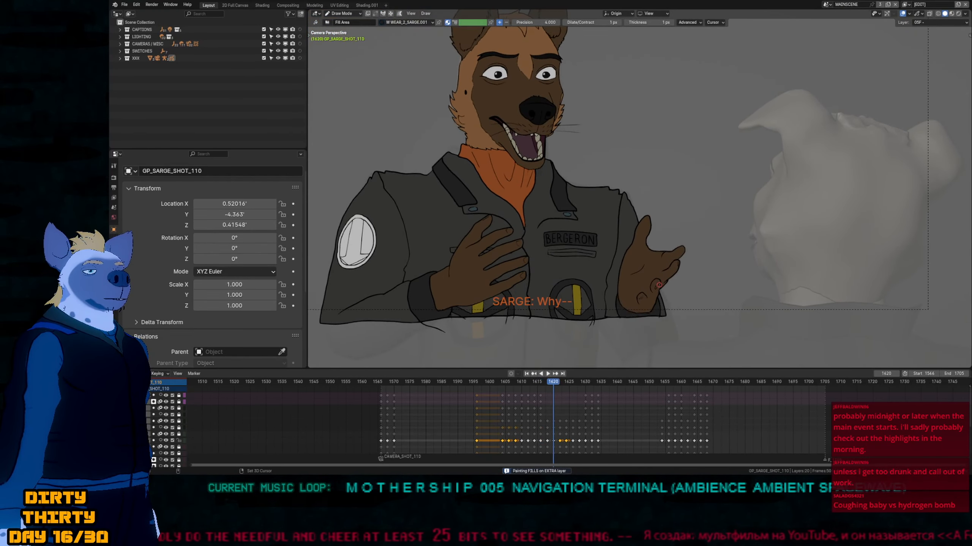
{"action": "key", "text": "Left"}
{"action": "key", "text": "Left"}
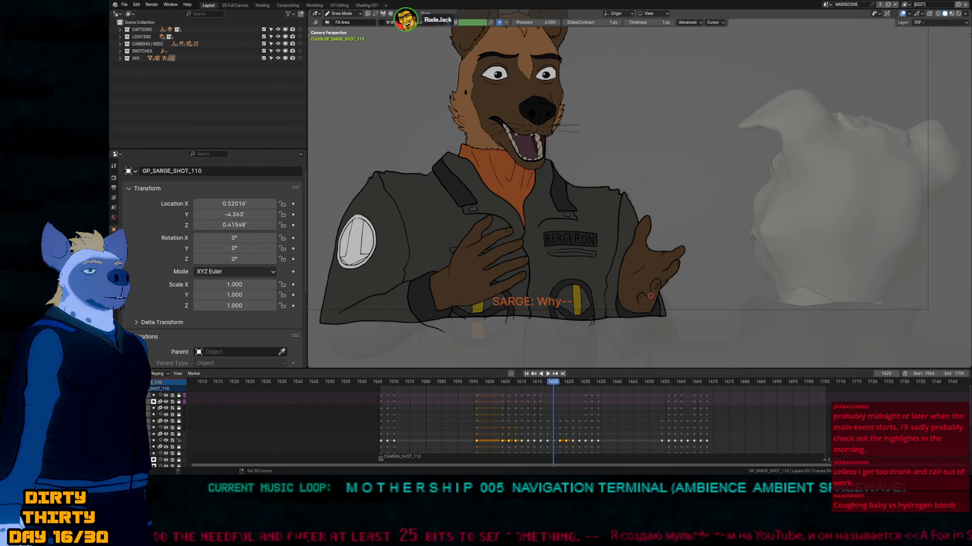
{"action": "scroll", "coordinate": [636, 259], "scroll_direction": "up", "scroll_amount": 3}
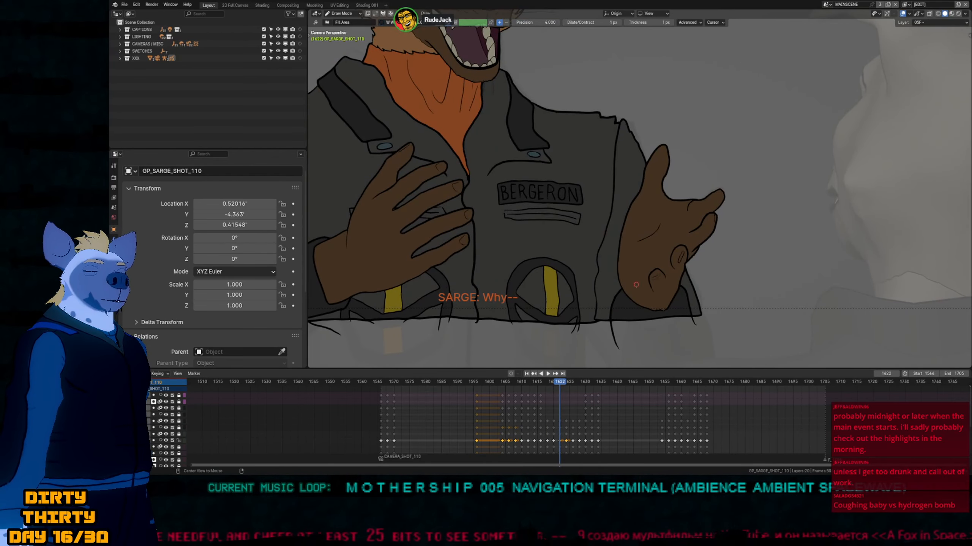
{"action": "key", "text": "f"}
{"action": "key", "text": "d"}
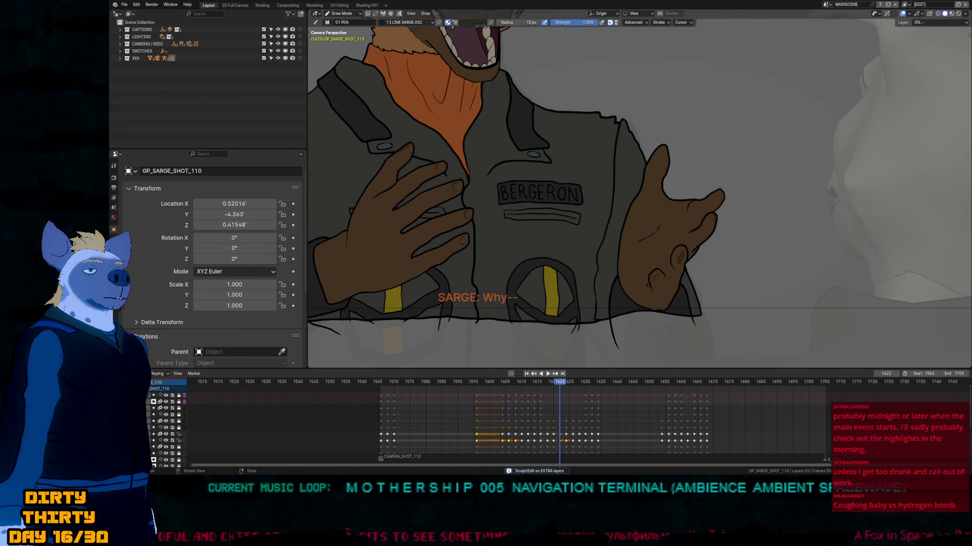
{"action": "key", "text": "Right"}
{"action": "key", "text": "Right"}
{"action": "key", "text": "Down"}
{"action": "key", "text": "Down"}
{"action": "key", "text": "Up"}
{"action": "key", "text": "Up"}
{"action": "key", "text": "Up"}
{"action": "key", "text": "Up"}
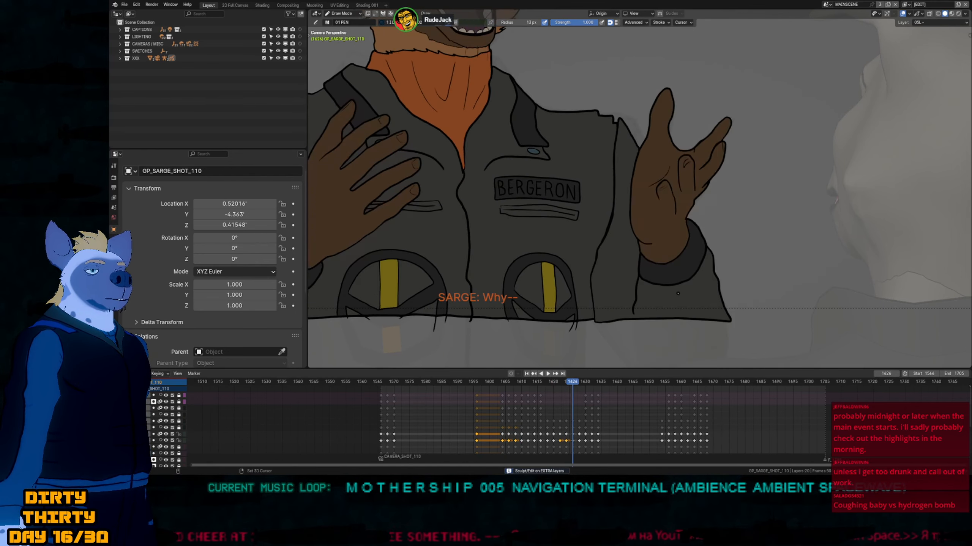
{"action": "key", "text": "Down"}
{"action": "key", "text": "Down"}
{"action": "key", "text": "Down"}
{"action": "key", "text": "Down"}
{"action": "key", "text": "Down"}
{"action": "key", "text": "Down"}
{"action": "key", "text": "Down"}
{"action": "key", "text": "Down"}
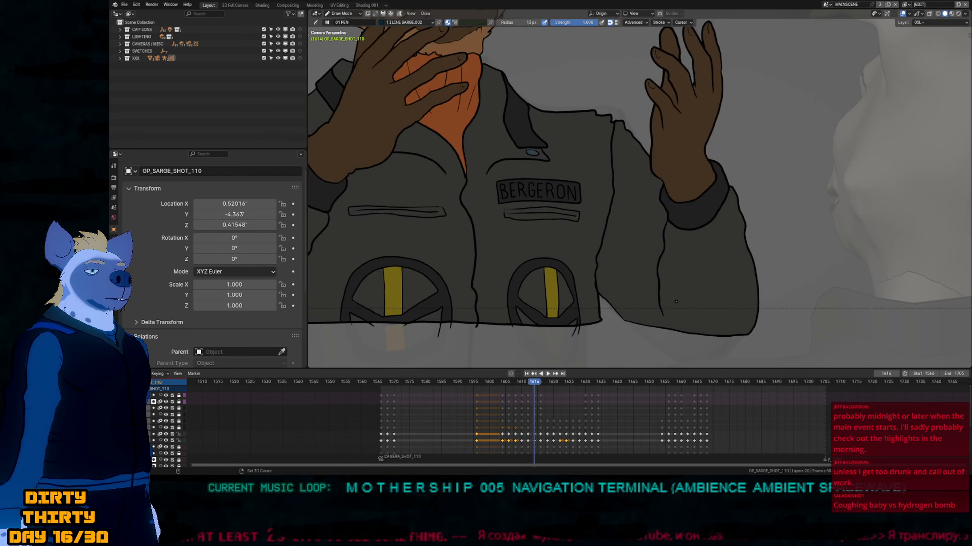
{"action": "key", "text": "Up"}
{"action": "key", "text": "Up"}
{"action": "key", "text": "Up"}
{"action": "key", "text": "Up"}
{"action": "key", "text": "Up"}
{"action": "key", "text": "Up"}
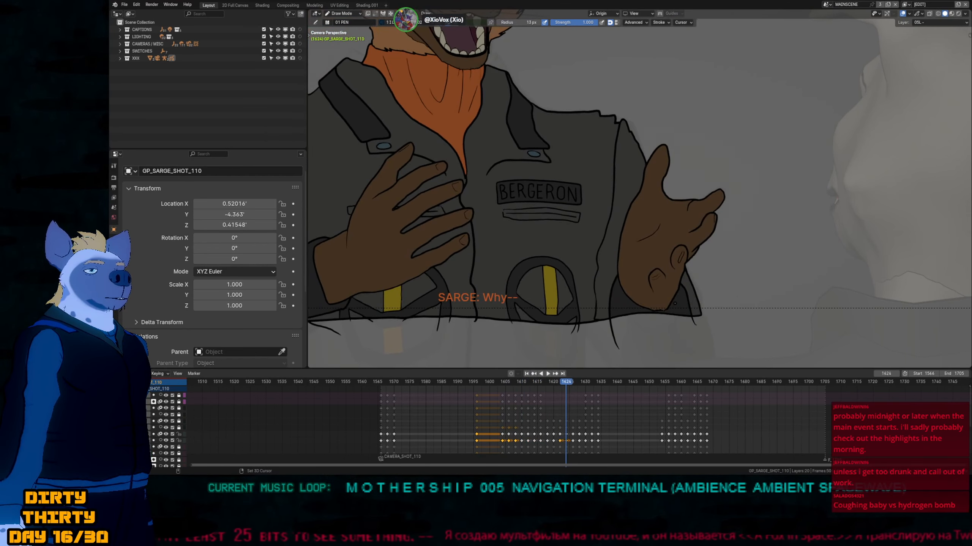
{"action": "key", "text": "Down"}
{"action": "key", "text": "Down"}
{"action": "key", "text": "Down"}
{"action": "key", "text": "Down"}
{"action": "key", "text": "Up"}
{"action": "key", "text": "Down"}
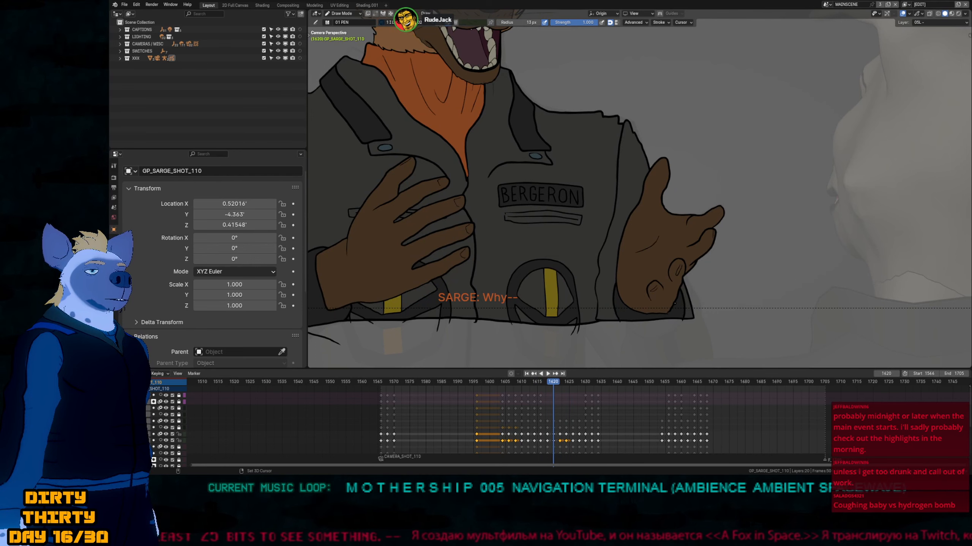
Fill the visible part of the right cuff beside the wrist with WEAR_2_SARGE.001 on the EXTRA layer at frame 1618.
{"action": "key", "text": "Up"}
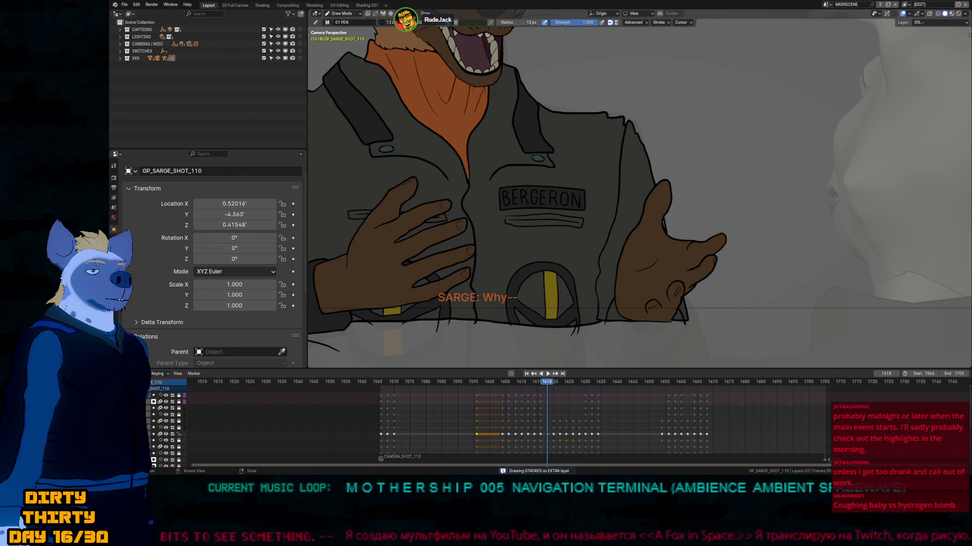
{"action": "key", "text": "y"}
{"action": "left_click", "coordinate": [623, 307]}
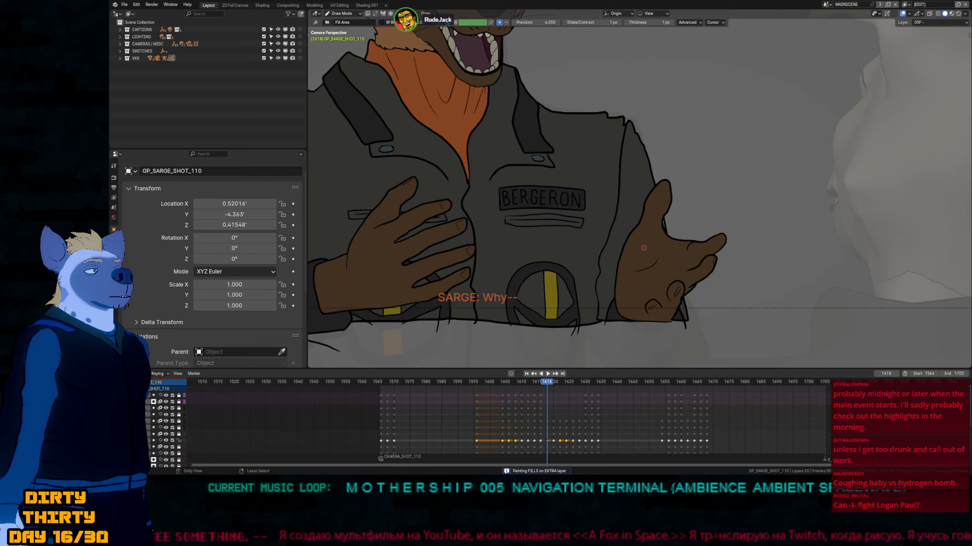
{"action": "middle_click_drag", "start_coordinate": [644, 248], "coordinate": [641, 216], "text": "ctrl"}
{"action": "middle_click_drag", "start_coordinate": [641, 216], "coordinate": [664, 238], "text": "shift"}
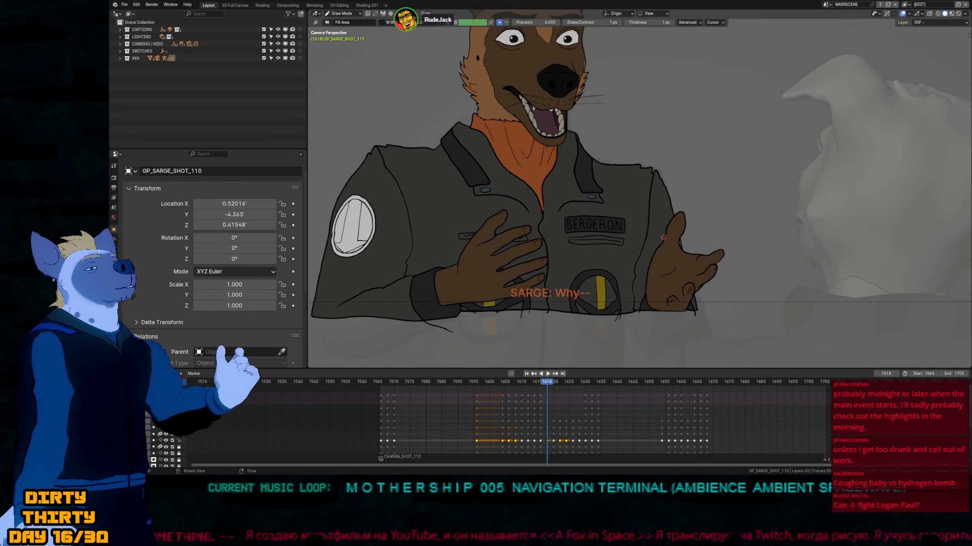
Compare the right hand and cuff across frames 1616, 1618 and 1620 with the whole upper body in view.
{"action": "mouse_move", "coordinate": [592, 264]}
{"action": "middle_mouse_down", "text": "shift"}
{"action": "mouse_move", "coordinate": [621, 262]}
{"action": "mouse_move", "coordinate": [645, 283]}
{"action": "middle_mouse_up", "text": "shift"}
{"action": "key", "text": "Left"}
{"action": "key", "text": "Left"}
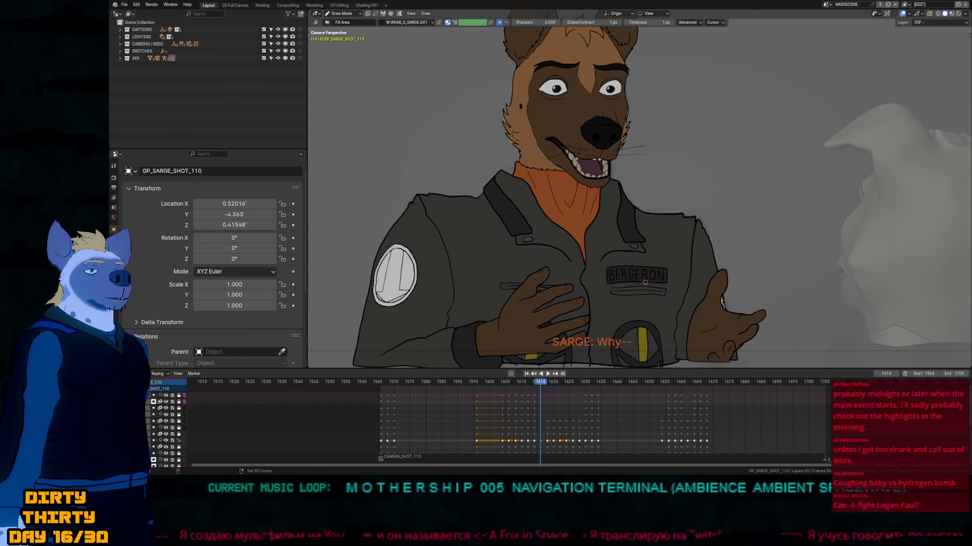
{"action": "key", "text": "Right"}
{"action": "key", "text": "Right"}
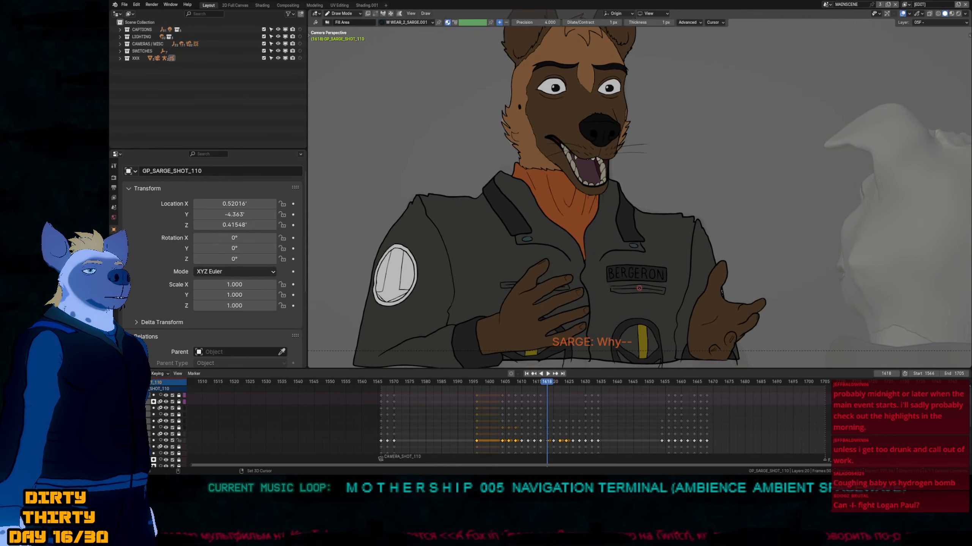
{"action": "key", "text": "Right"}
{"action": "key", "text": "Right"}
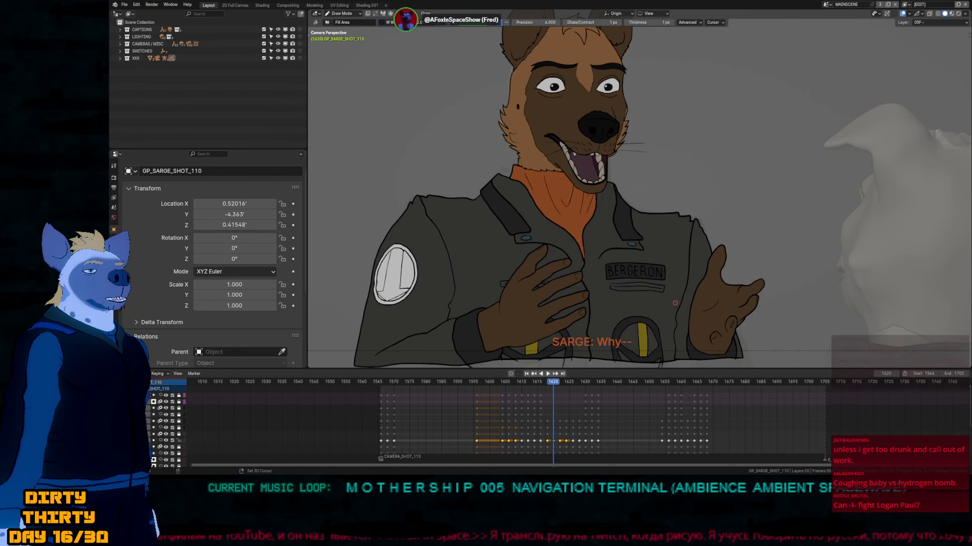
{"action": "key", "text": "Left"}
{"action": "key", "text": "Right"}
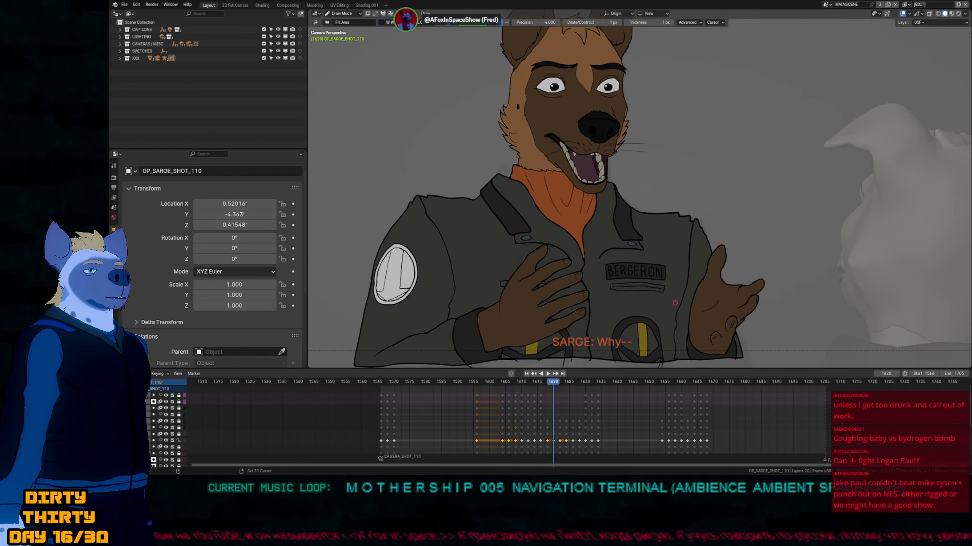
{"action": "key", "text": "Left"}
{"action": "key", "text": "Left"}
{"action": "key", "text": "Left"}
{"action": "key", "text": "Left"}
{"action": "key", "text": "Left"}
{"action": "key", "text": "Left"}
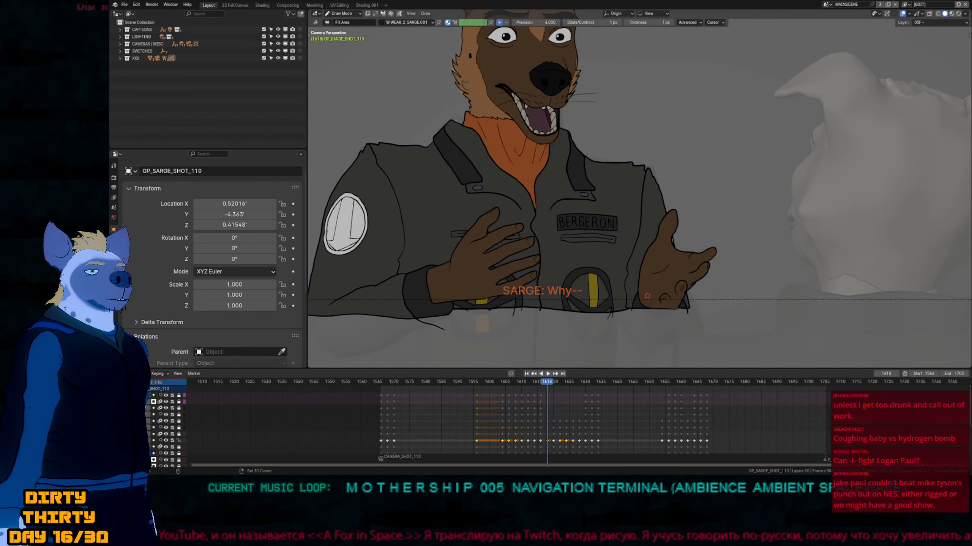
{"action": "key", "text": "Right"}
{"action": "key", "text": "Right"}
{"action": "key", "text": "Right"}
{"action": "key", "text": "Right"}
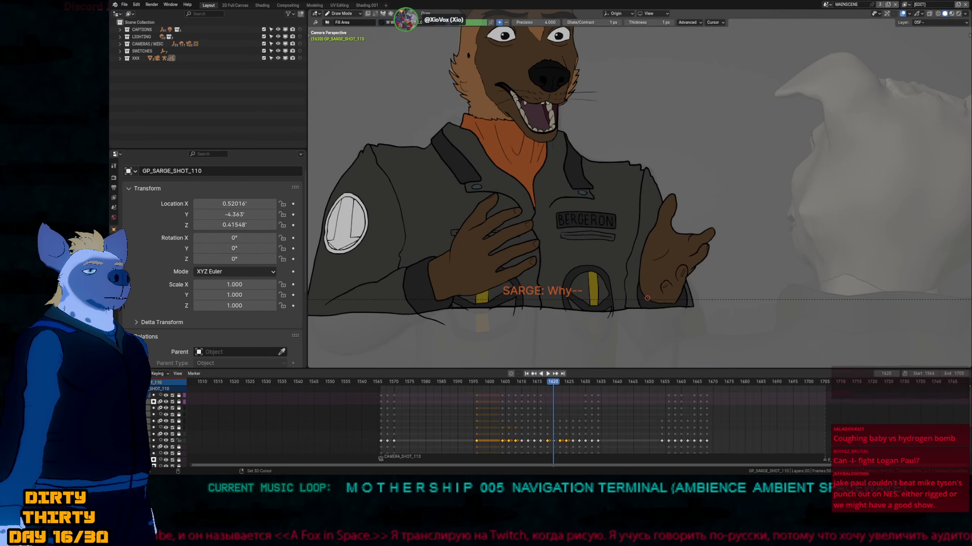
Draw the missing right cuff edge beside the wrist on the EXTRA layer at frame 1616 and fill the cuff with WEAR_2_SARGE.001.
{"action": "scroll", "coordinate": [647, 293], "scroll_direction": "up", "scroll_amount": 2}
{"action": "key", "text": "Left"}
{"action": "key", "text": "Left"}
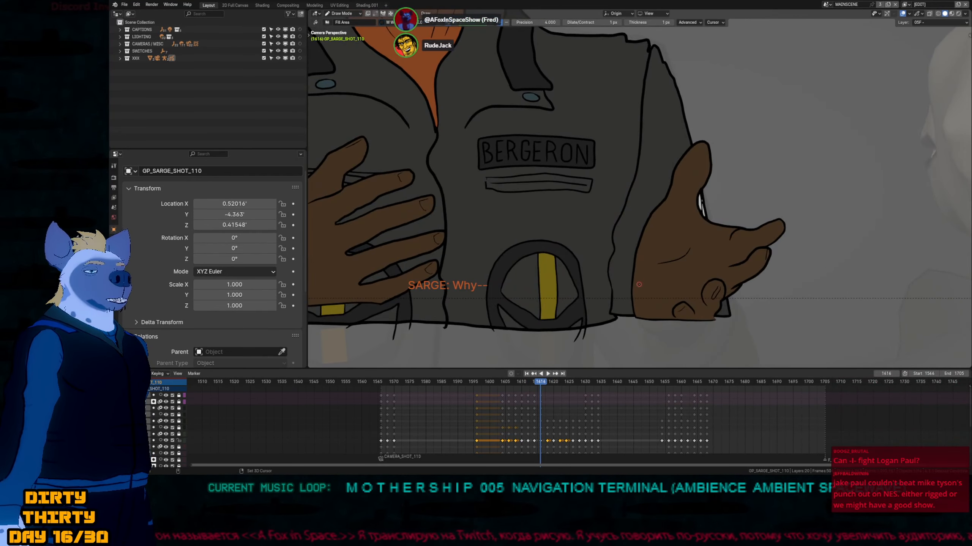
{"action": "key", "text": "d"}
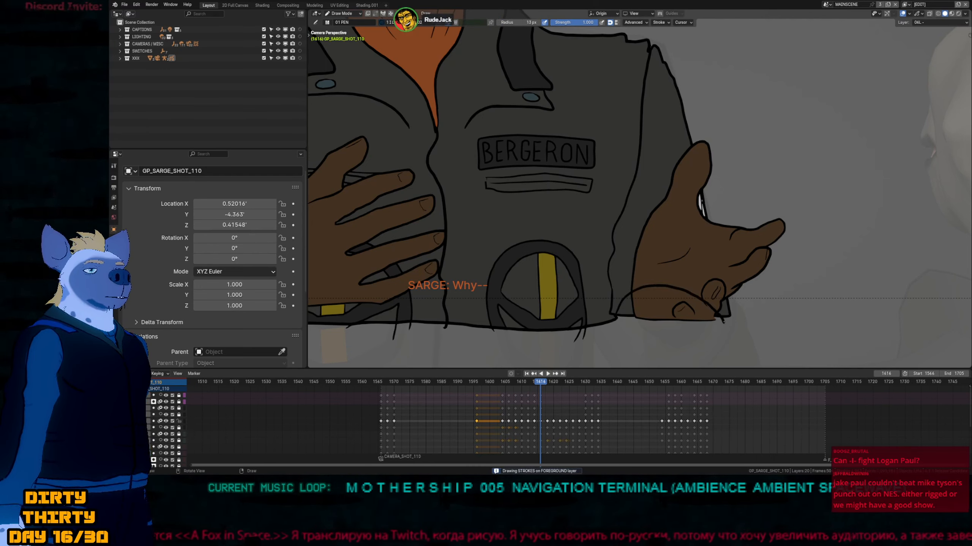
{"action": "key", "text": "Page_Down"}
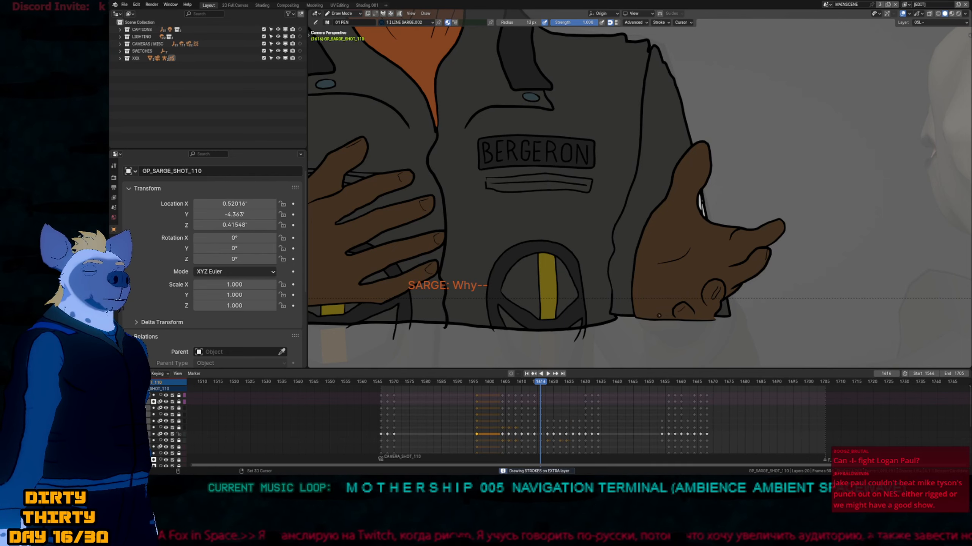
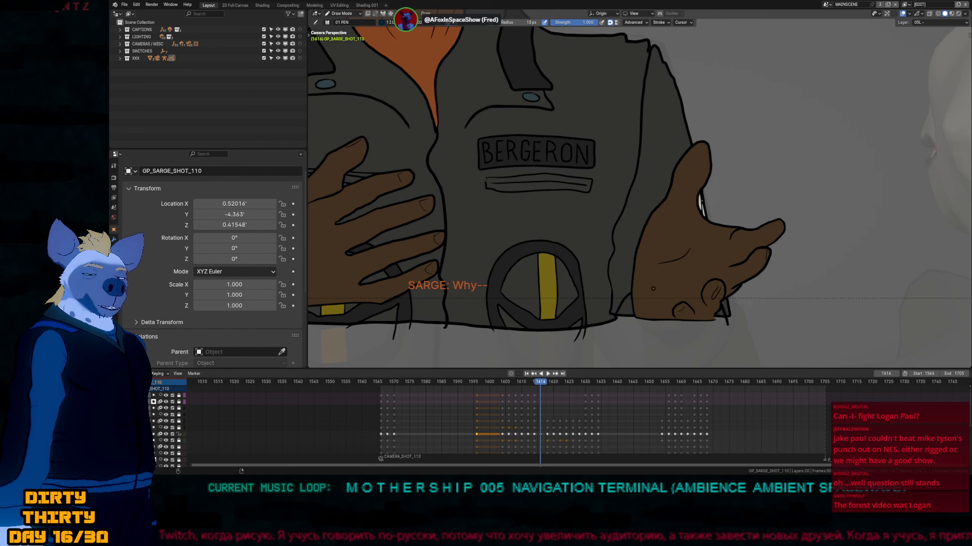
{"action": "key", "text": "f"}
Play and step through frames 1614 to 1620 to examine the right cuff's motion, including a close look at frame 1620.
{"action": "key", "text": "Left"}
{"action": "key", "text": "Left"}
{"action": "scroll", "coordinate": [633, 283], "scroll_direction": "down", "scroll_amount": 5}
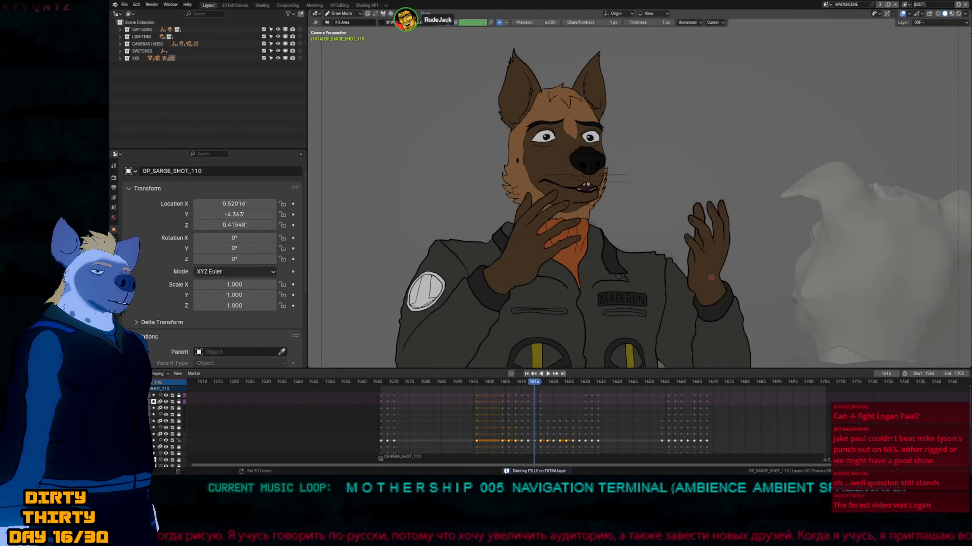
{"action": "key", "text": "space"}
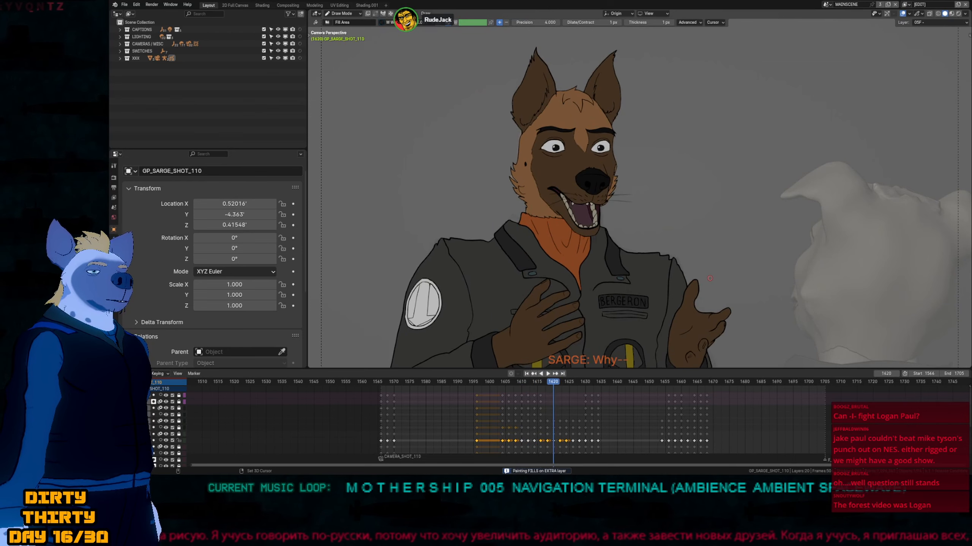
{"action": "key", "text": "space"}
{"action": "key", "text": "Left"}
{"action": "key", "text": "Left"}
{"action": "key", "text": "Left"}
{"action": "key", "text": "Left"}
{"action": "key", "text": "Left"}
{"action": "key", "text": "Left"}
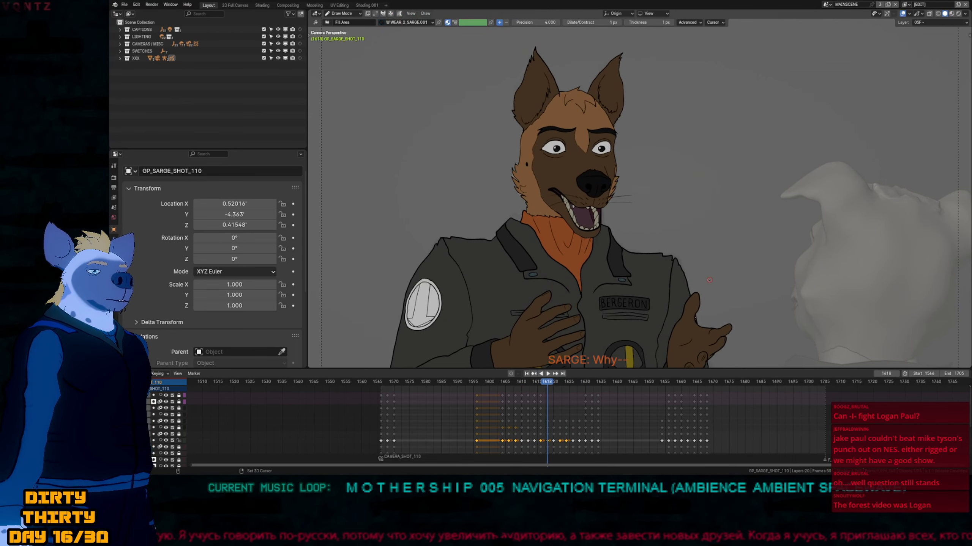
{"action": "scroll", "coordinate": [661, 169], "scroll_direction": "up", "scroll_amount": 5}
{"action": "scroll", "coordinate": [643, 272], "scroll_direction": "up", "scroll_amount": 1}
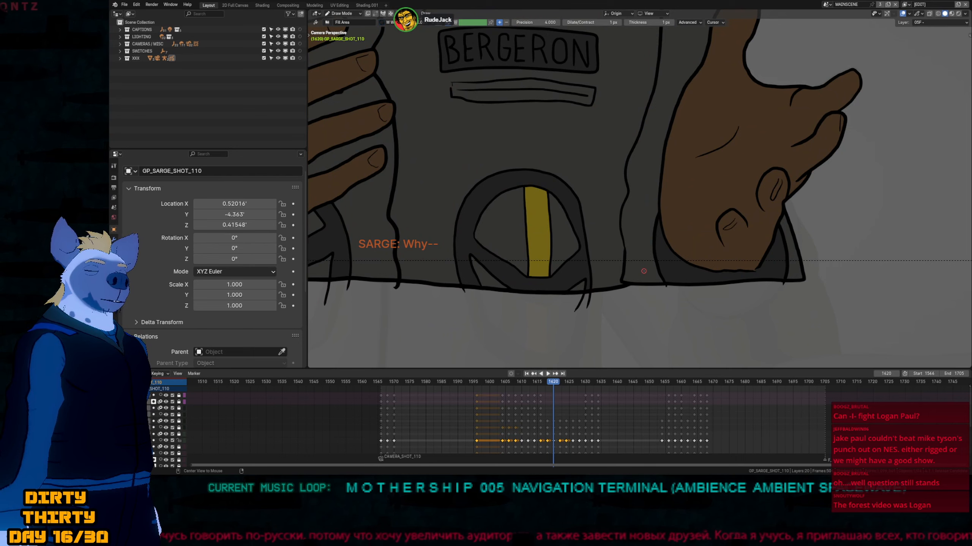
Play back the shot in Draw Mode to review the finished arms, sleeves and cuffs.
{"action": "key", "text": "d"}
{"action": "key", "text": "space"}
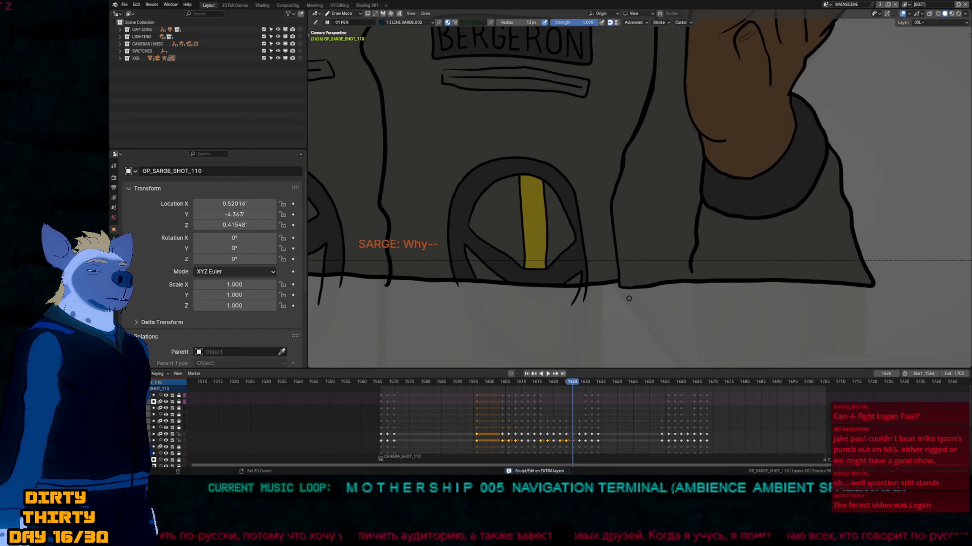
{"action": "key", "text": "Escape"}
{"action": "key", "text": "Home"}
{"action": "key", "text": "space"}
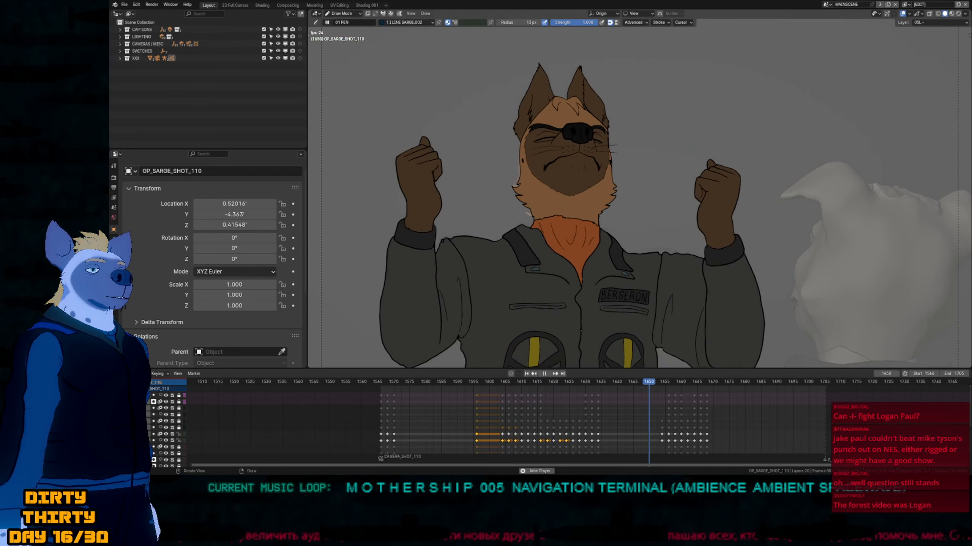
{"action": "key", "text": "space"}
Switch to Object Mode, deselect the character and play shot 110 from its first frame to review the animation.
{"action": "key", "text": "ctrl+Tab"}
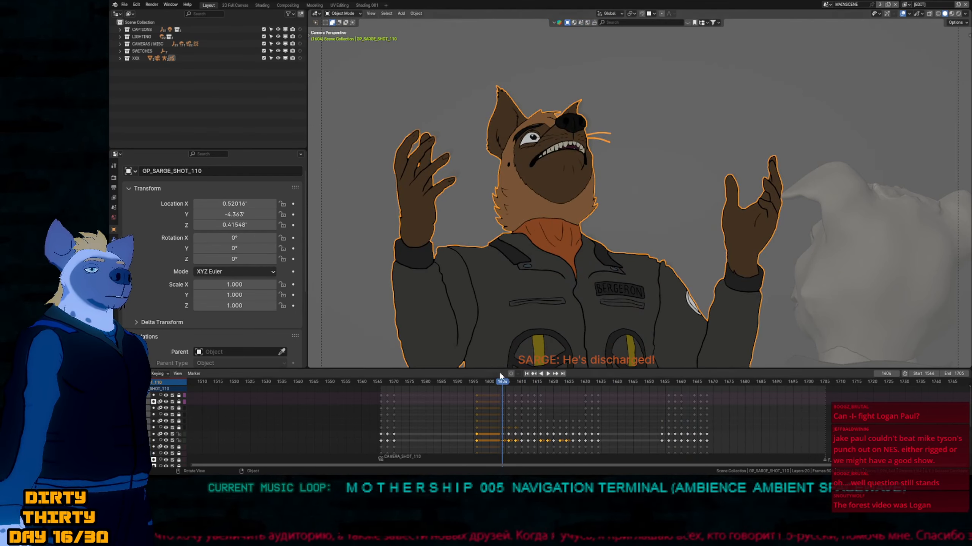
{"action": "key", "text": "shift+Left"}
{"action": "left_click", "coordinate": [754, 281]}
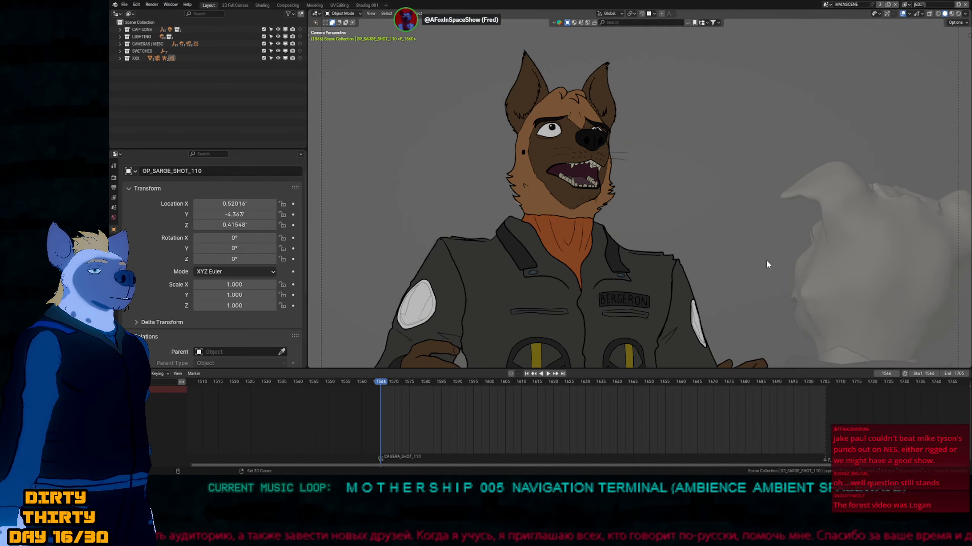
{"action": "key", "text": "space"}
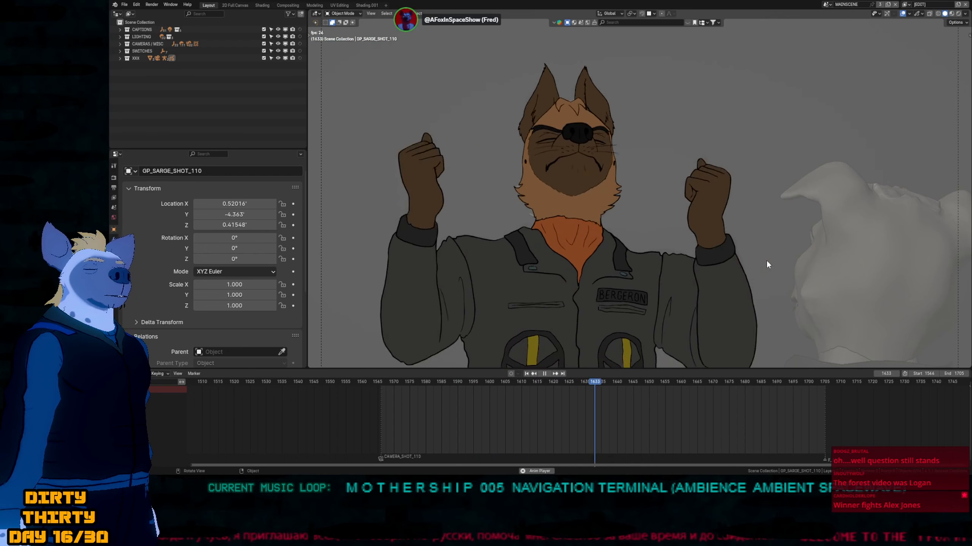
{"action": "key", "text": "Escape"}
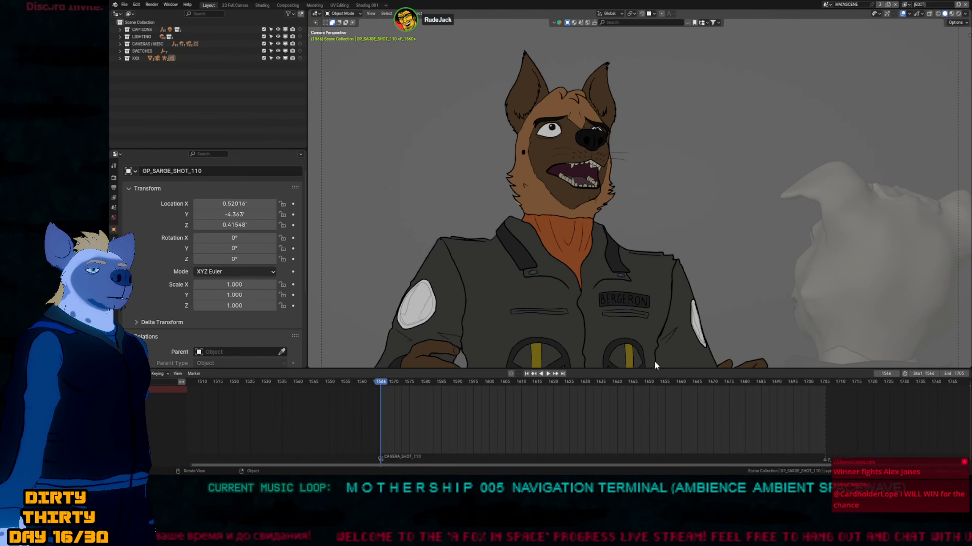
Inspect the character's face, mouth and lower jaw layers up close in Draw Mode on the shot's first frame.
{"action": "scroll", "coordinate": [589, 152], "scroll_direction": "up", "scroll_amount": 5}
{"action": "scroll", "coordinate": [603, 159], "scroll_direction": "up", "scroll_amount": 1}
{"action": "middle_click_drag", "start_coordinate": [593, 183], "coordinate": [597, 231], "text": "shift"}
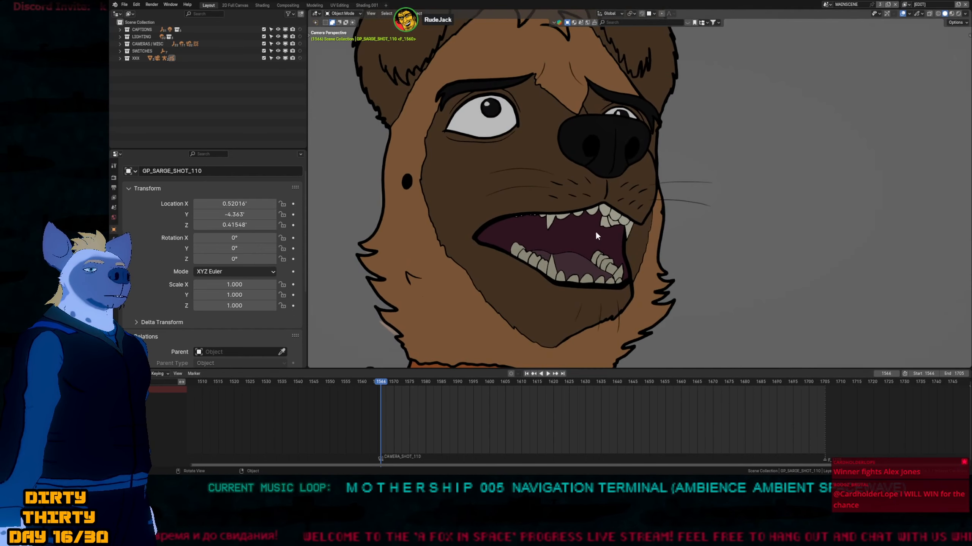
{"action": "key", "text": "ctrl+Tab"}
{"action": "scroll", "coordinate": [609, 255], "scroll_direction": "down", "scroll_amount": 1}
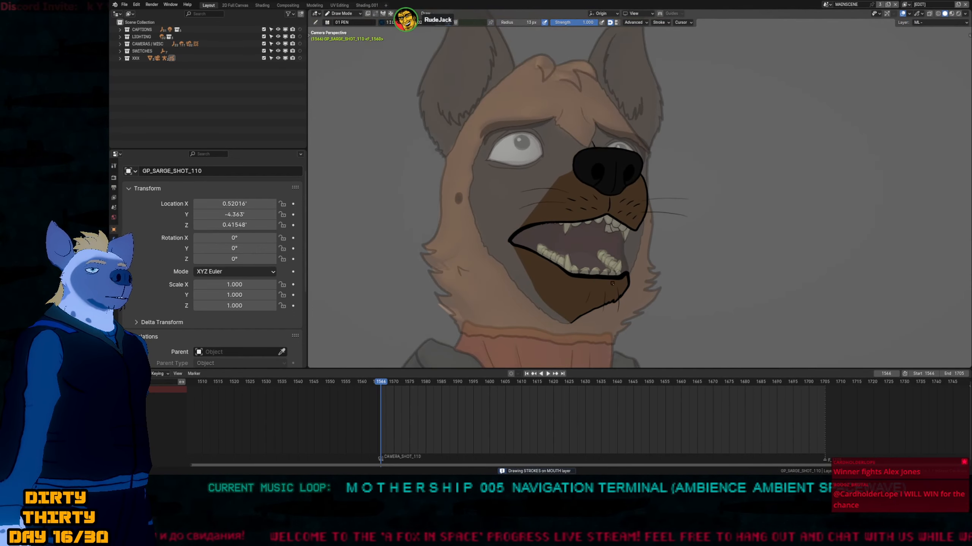
{"action": "scroll", "coordinate": [618, 275], "scroll_direction": "down", "scroll_amount": 1}
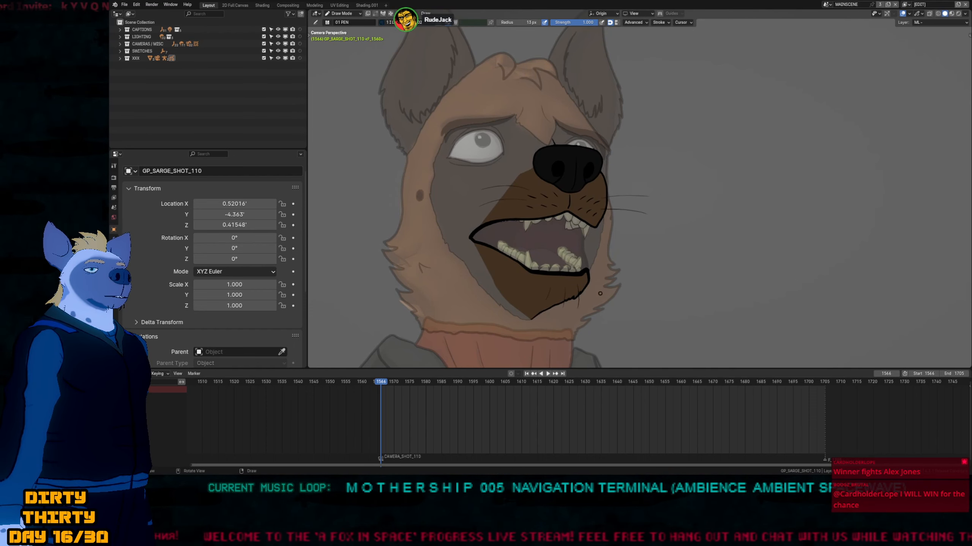
{"action": "key", "text": "ctrl+Page_Down"}
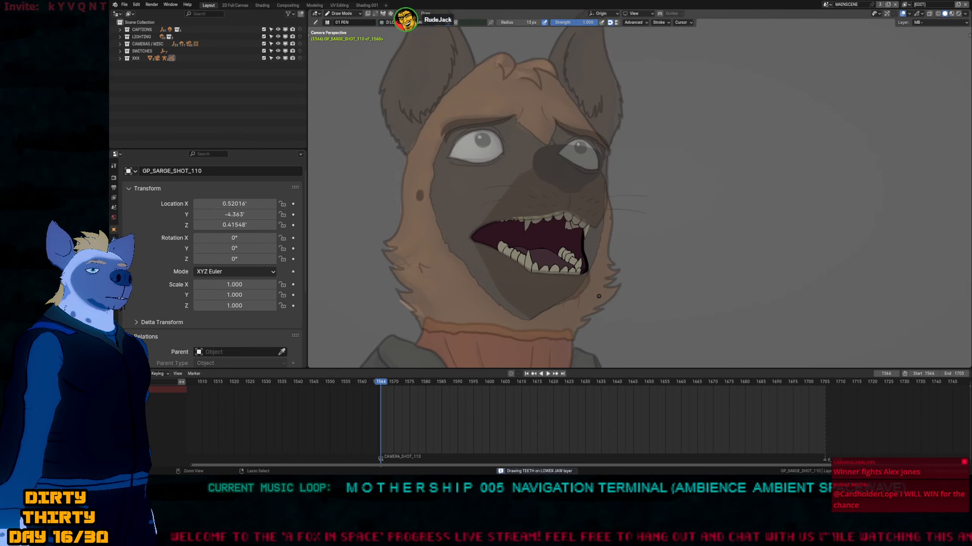
{"action": "key", "text": "ctrl+Page_Up"}
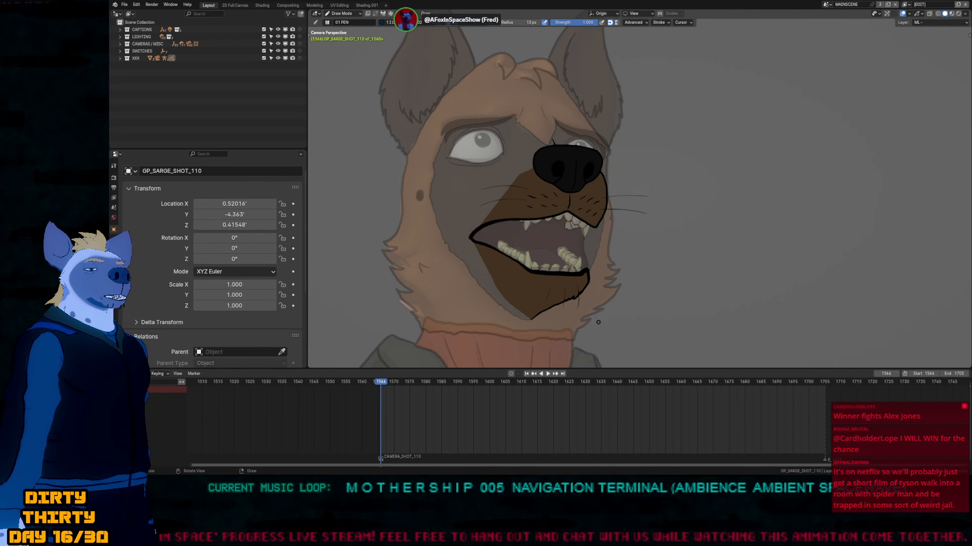
{"action": "middle_click_drag", "start_coordinate": [568, 265], "coordinate": [572, 299], "text": "ctrl"}
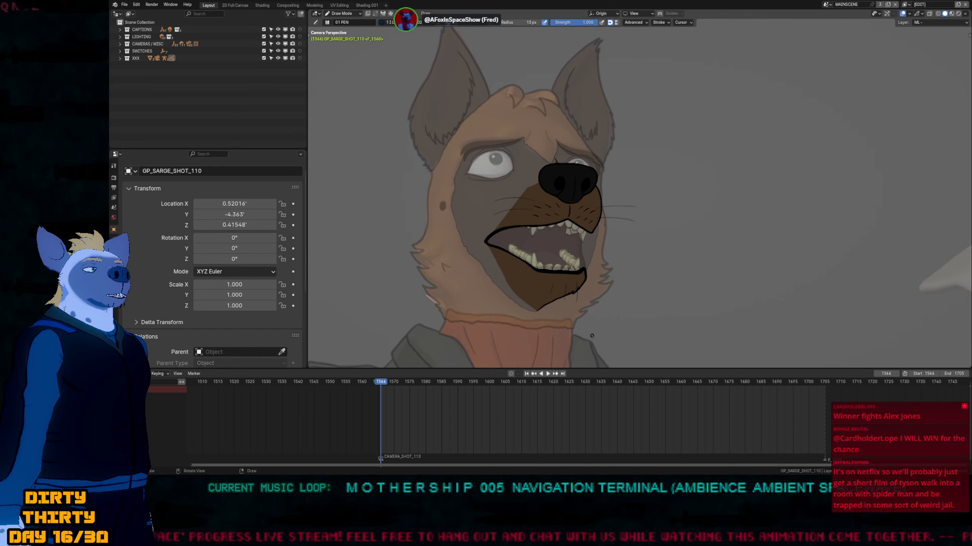
{"action": "middle_click_drag", "start_coordinate": [591, 393], "coordinate": [577, 430]}
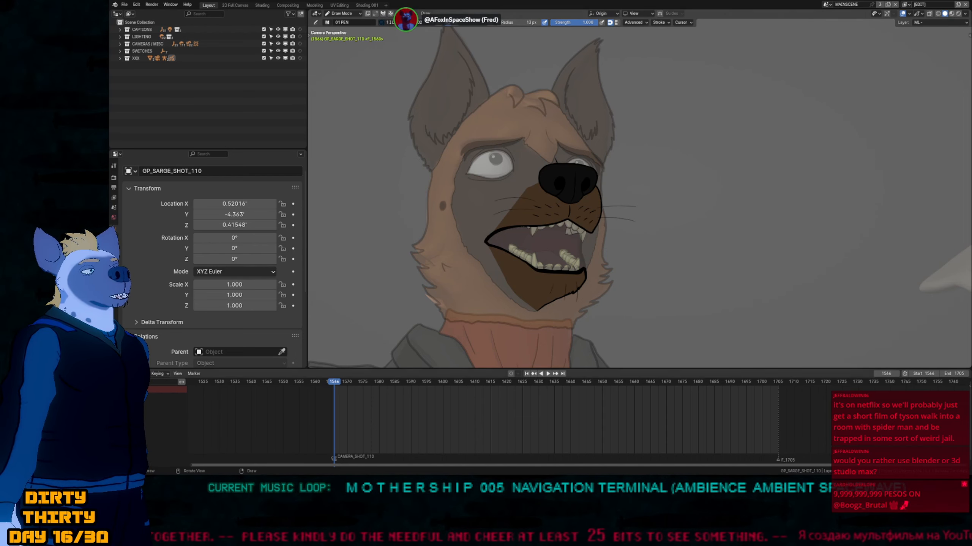
{"action": "key", "text": "Home"}
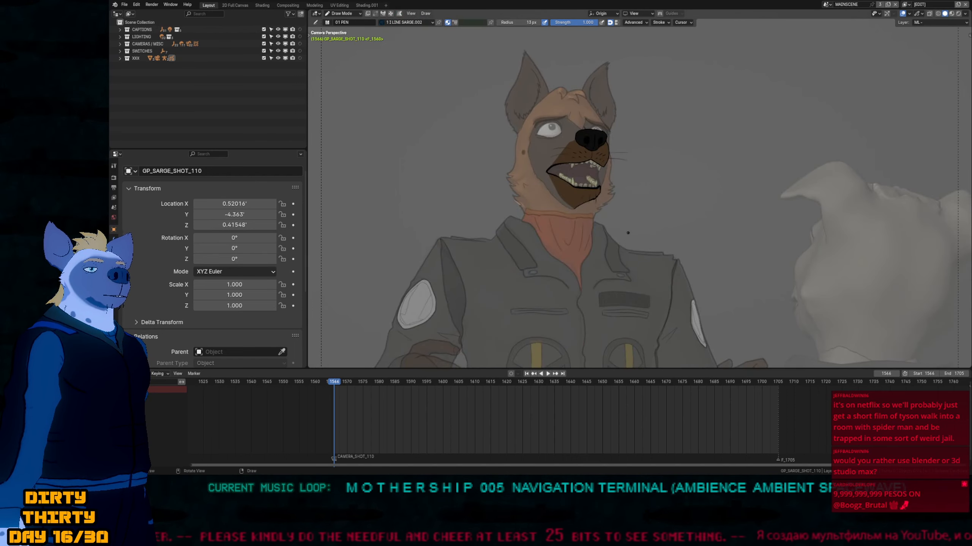
Save SARGE_SHOT_110.blend and play back the shot in Object Mode.
{"action": "key", "text": "ctrl+s"}
{"action": "key", "text": "ctrl+Tab"}
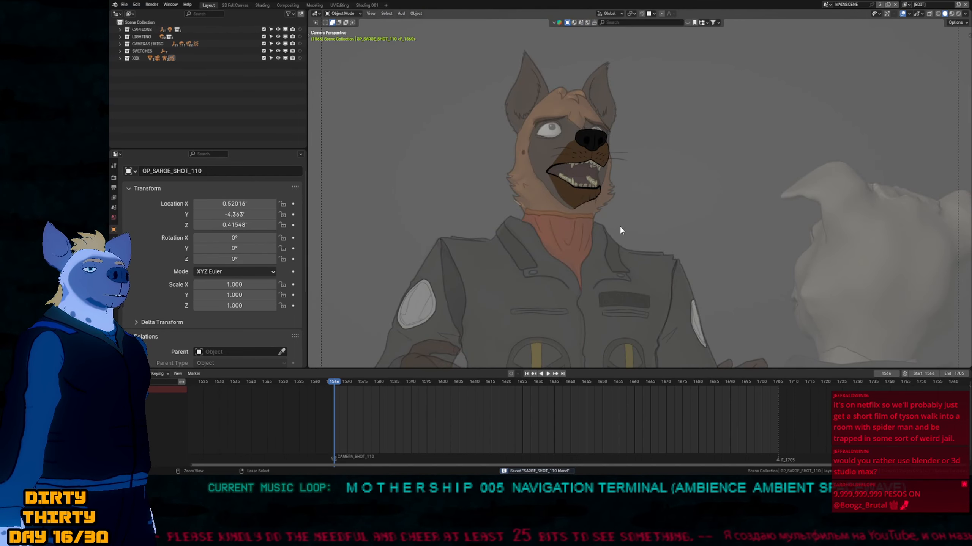
{"action": "key", "text": "space"}
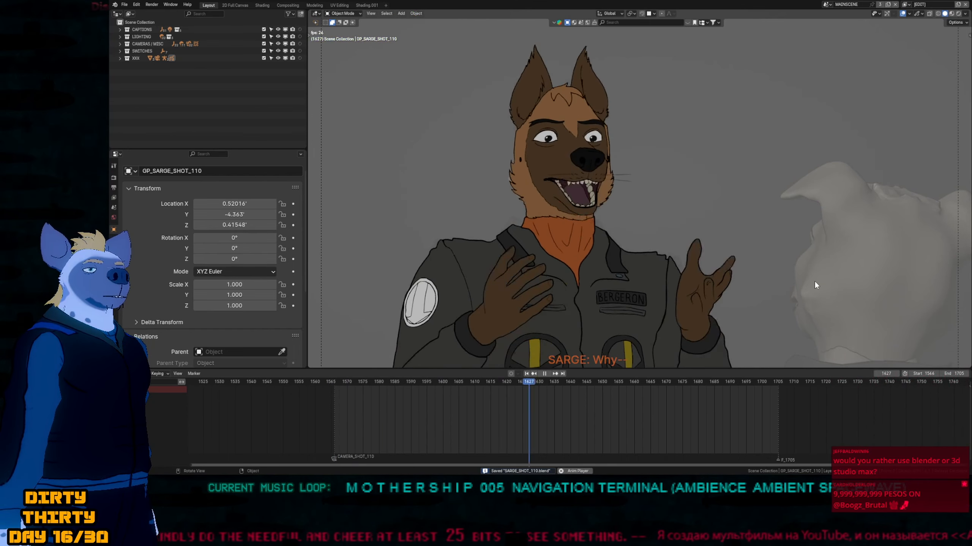
{"action": "key", "text": "shift+Left"}
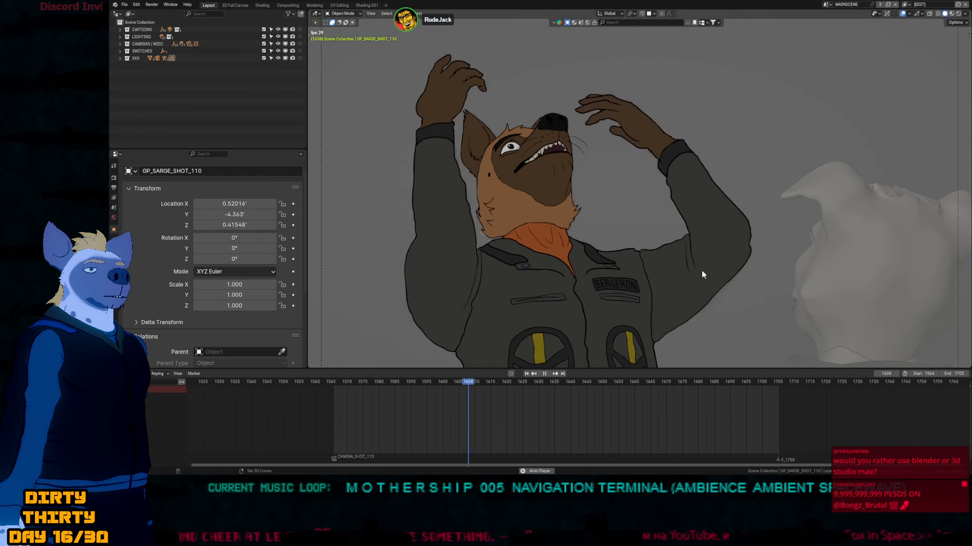
{"action": "key", "text": "space"}
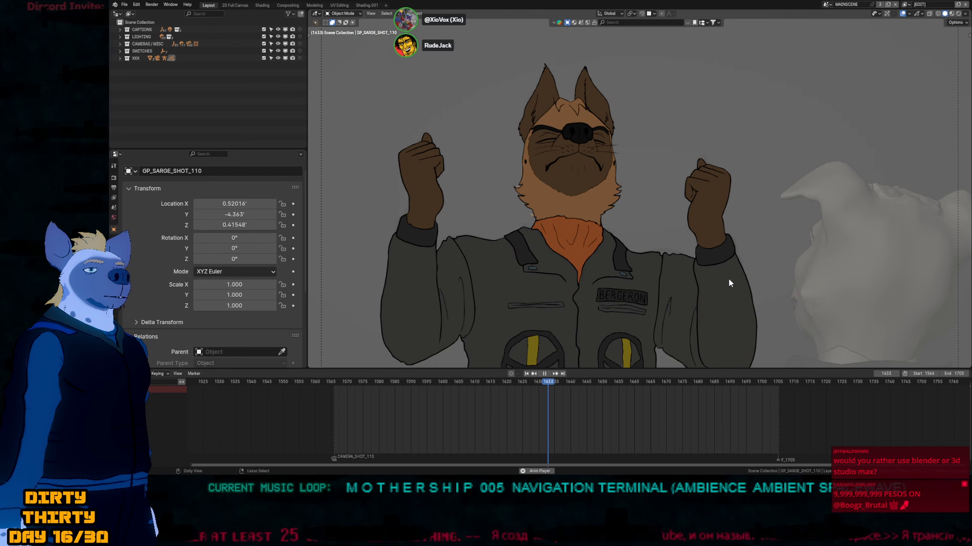
Step through frames 1606 to 1610 to examine the raised arms and the jacket's lower edge, including in Draw Mode.
{"action": "key", "text": "ctrl+shift+space"}
{"action": "key", "text": "space"}
{"action": "key", "text": "Right"}
{"action": "key", "text": "Right"}
{"action": "key", "text": "Right"}
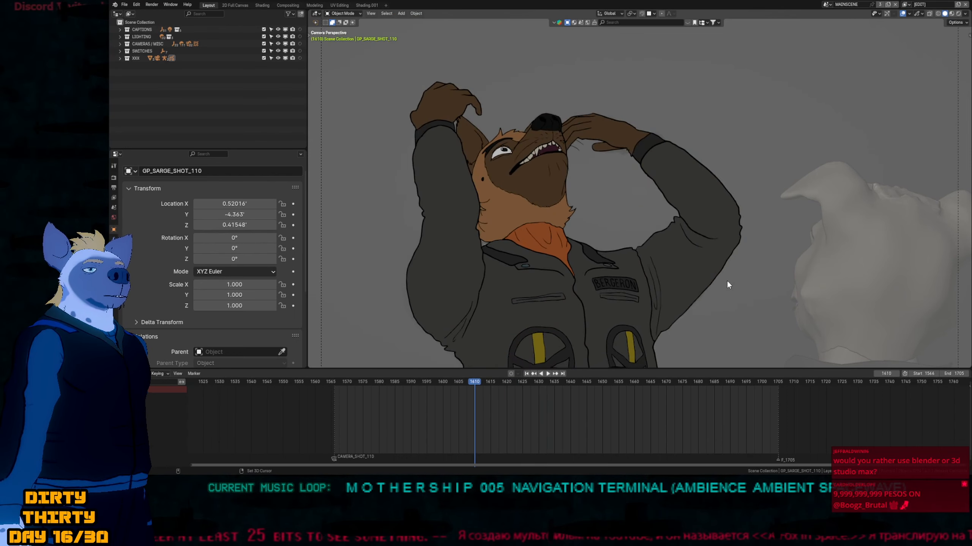
{"action": "middle_click_drag", "start_coordinate": [647, 322], "coordinate": [638, 249], "text": "shift"}
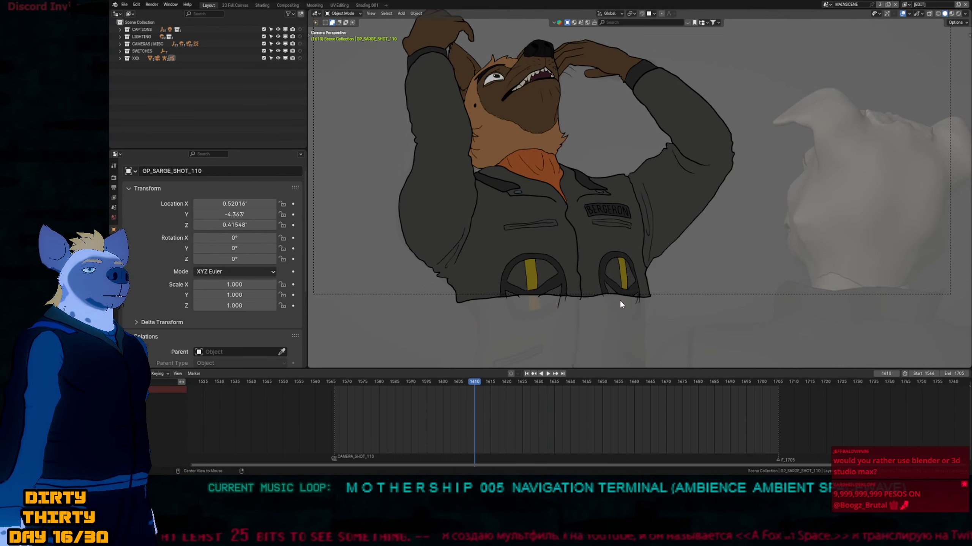
{"action": "key", "text": "ctrl+Tab"}
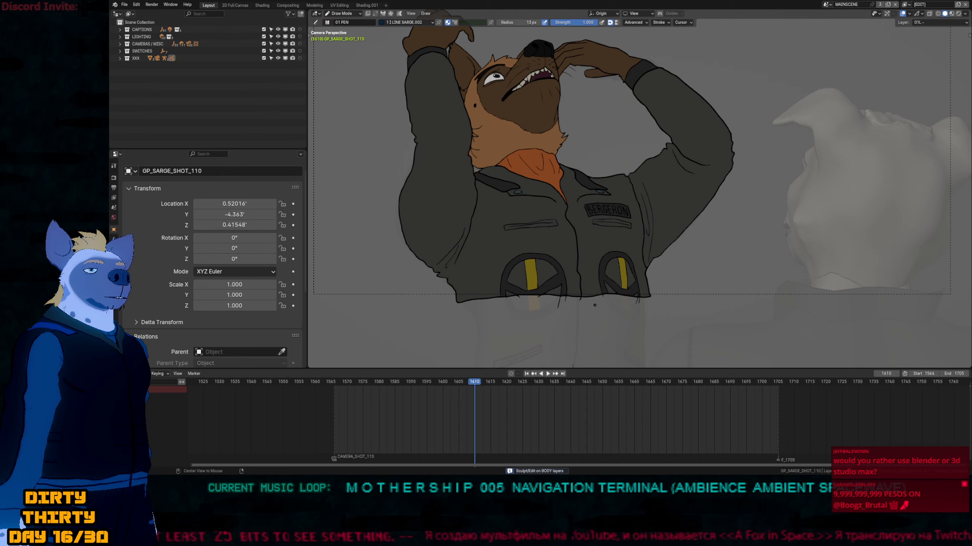
{"action": "key", "text": "Left"}
{"action": "key", "text": "Left"}
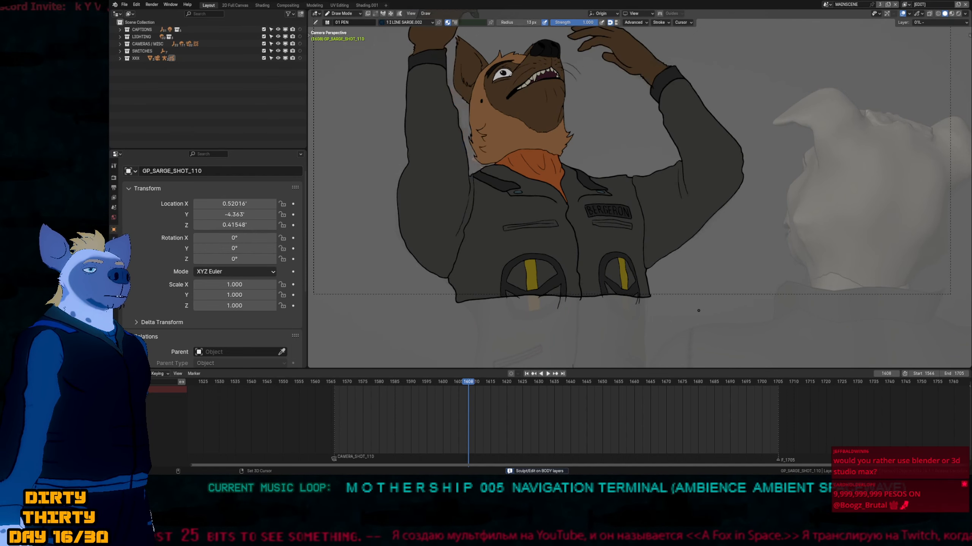
{"action": "key", "text": "Left"}
{"action": "key", "text": "Left"}
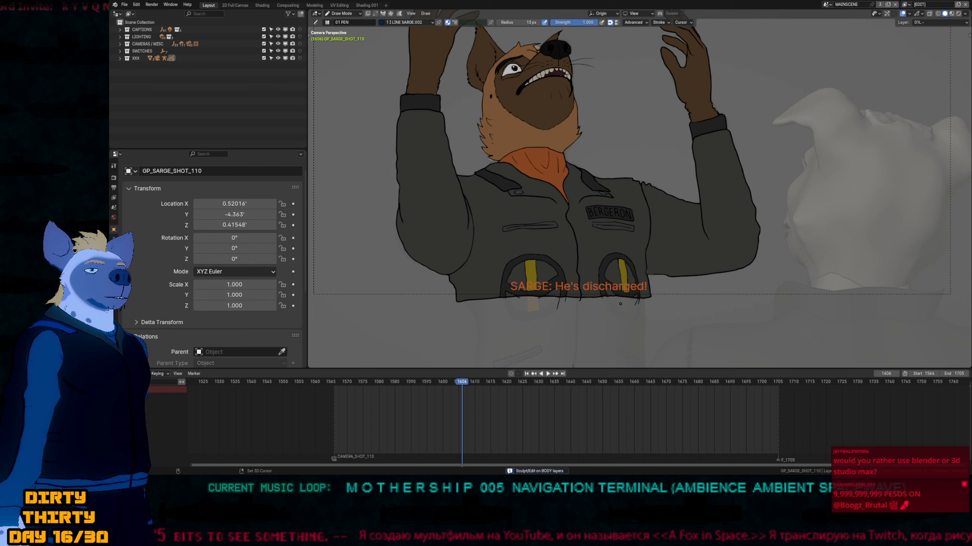
Play the shot onward from frame 1606, then return to Object Mode and review its looping playback.
{"action": "key", "text": "space"}
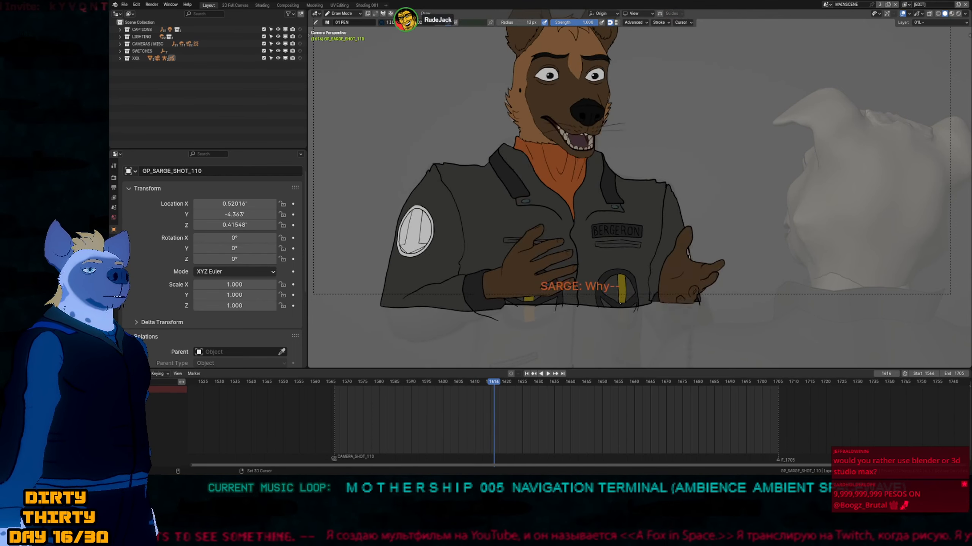
{"action": "key", "text": "shift+Left"}
{"action": "key", "text": "ctrl+Tab"}
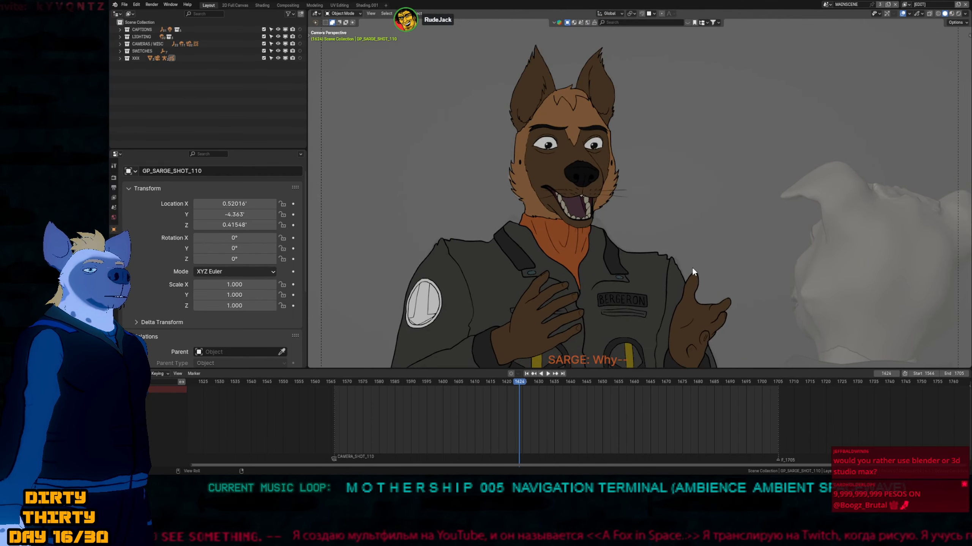
{"action": "key", "text": "space"}
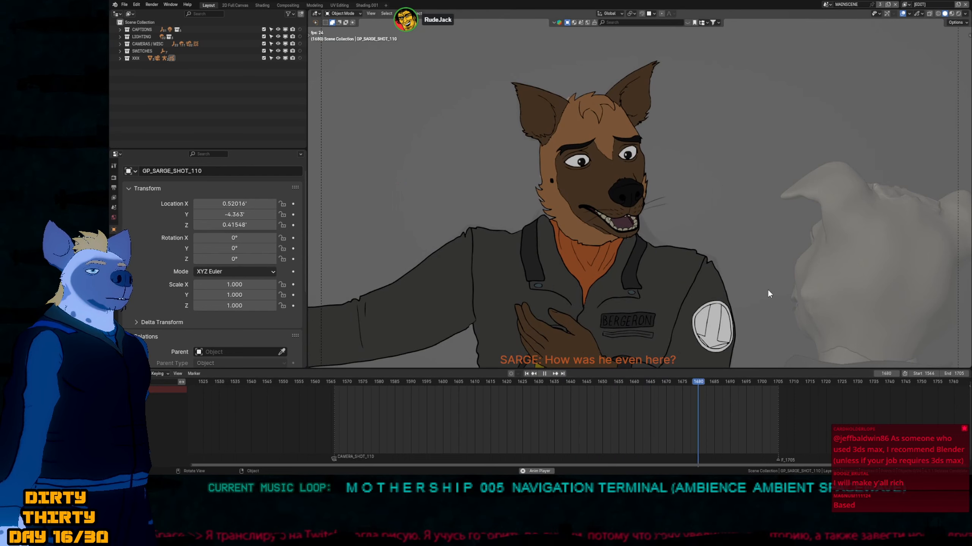
{"action": "key", "text": "space"}
Save the shot 110 file and open the recent BILL_AND_SARGE scene file.
{"action": "key", "text": "ctrl+s"}
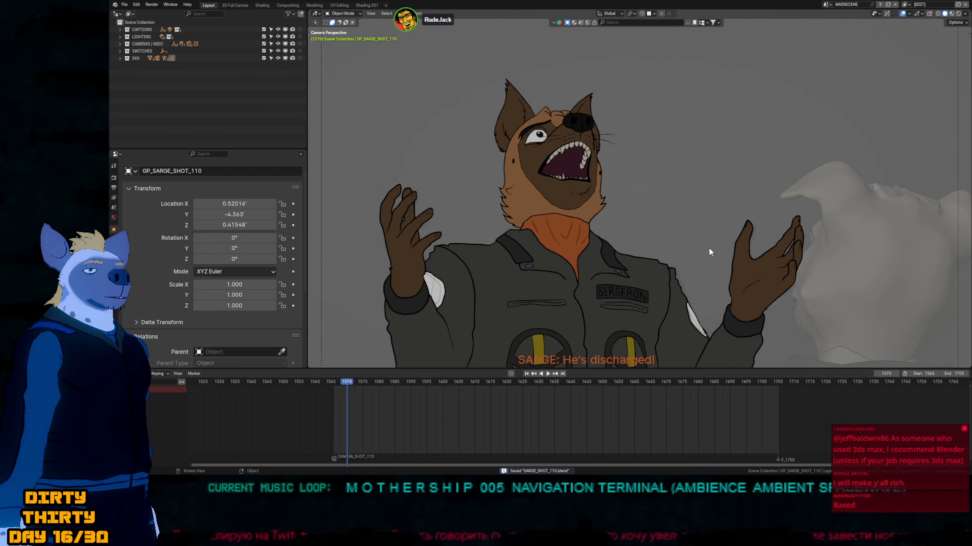
{"action": "key", "text": "shift+ctrl+o"}
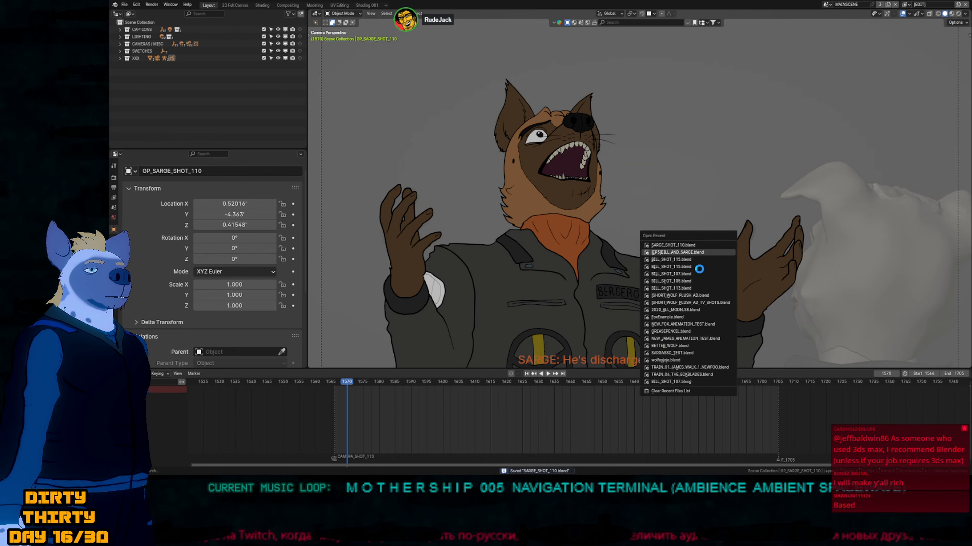
{"action": "key", "text": "Return"}
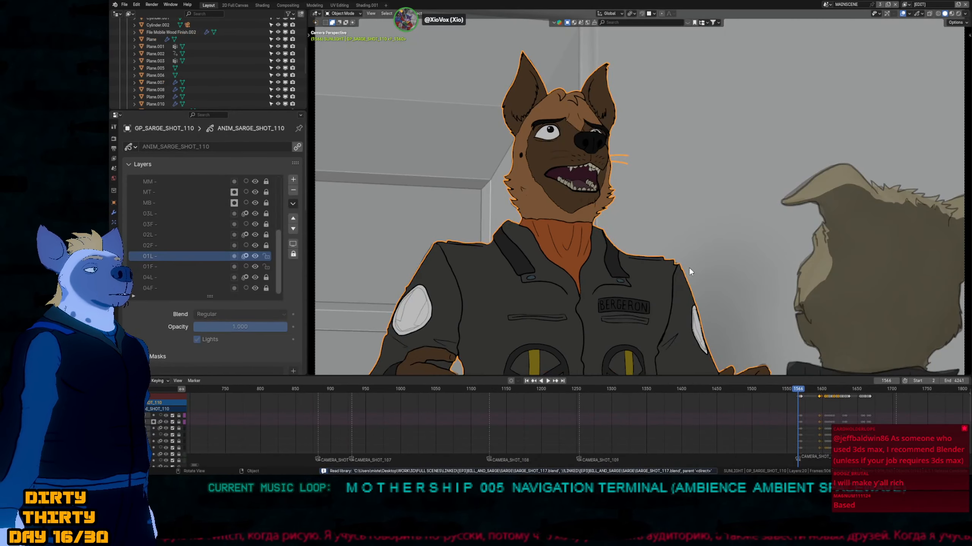